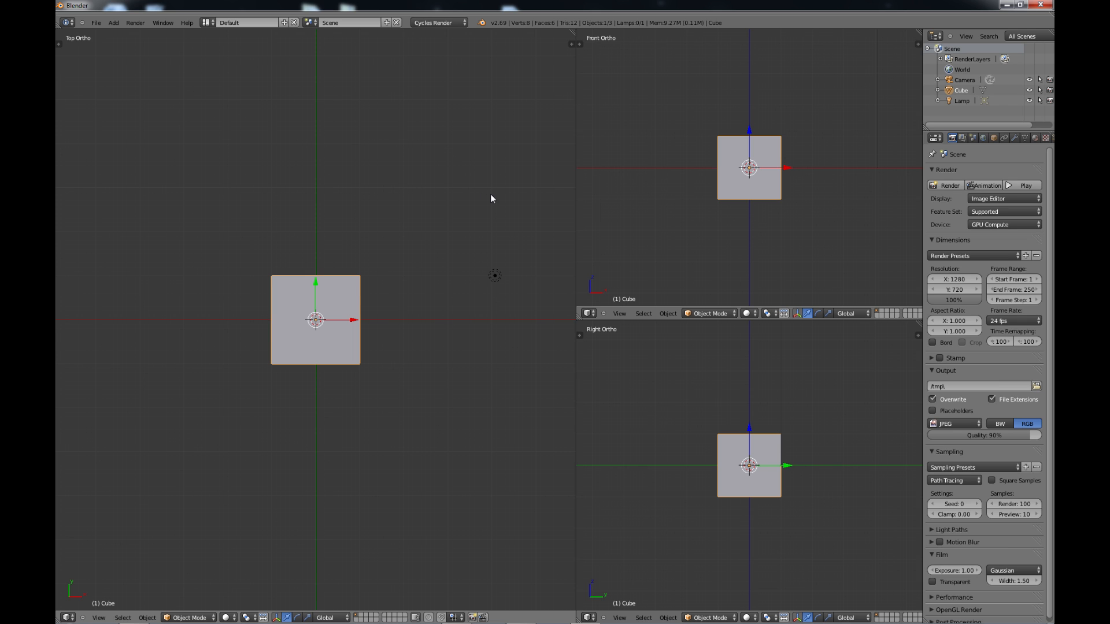
Step: Switch the render engine to Blender Render and enable Freestyle rendering
left_click(456, 22)
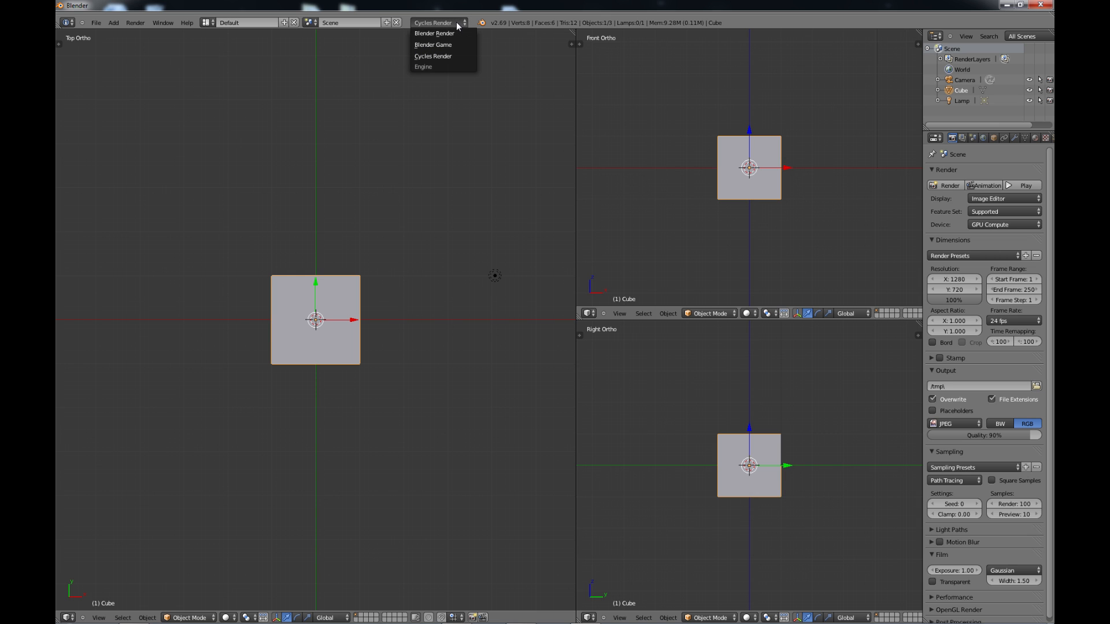
left_click(442, 34)
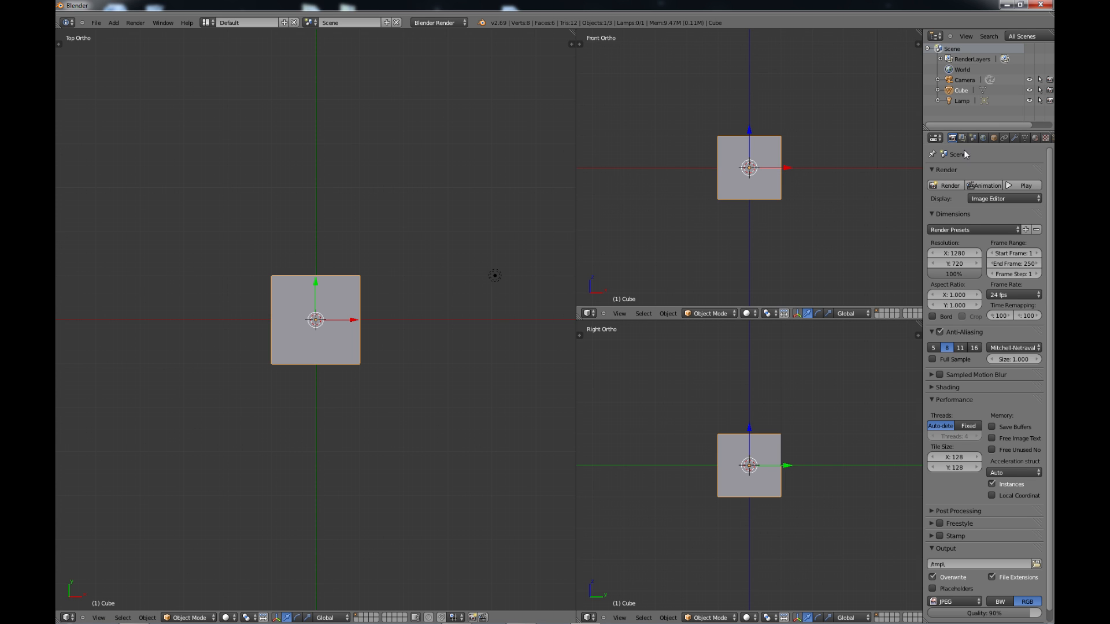
left_click(939, 523)
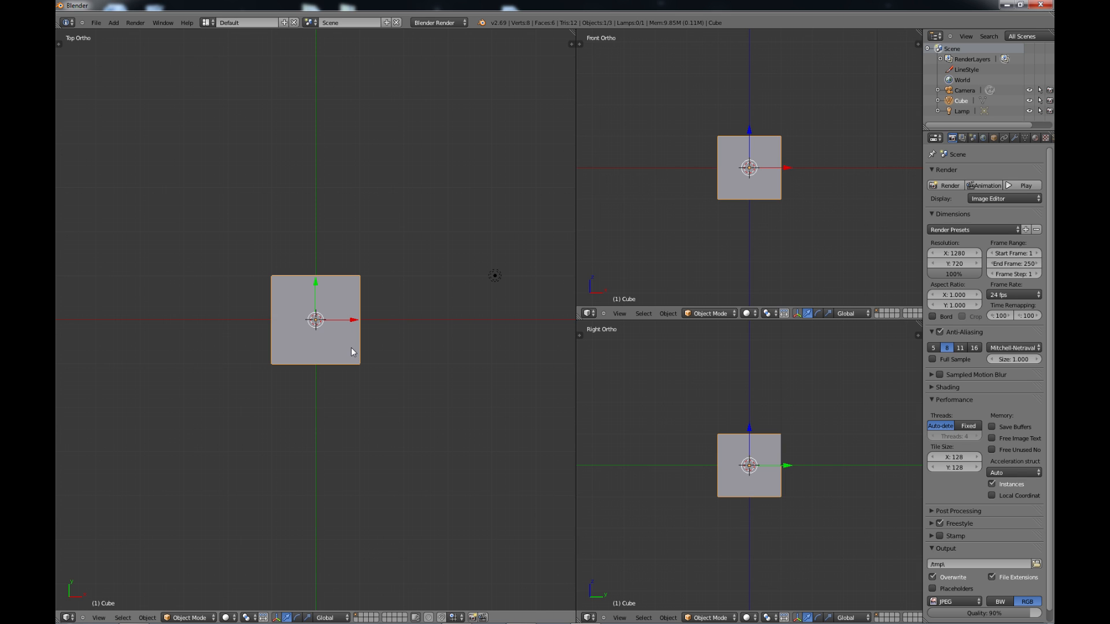
Step: Delete the default cube and set the large viewport to the front view
key("x")
left_click(343, 349)
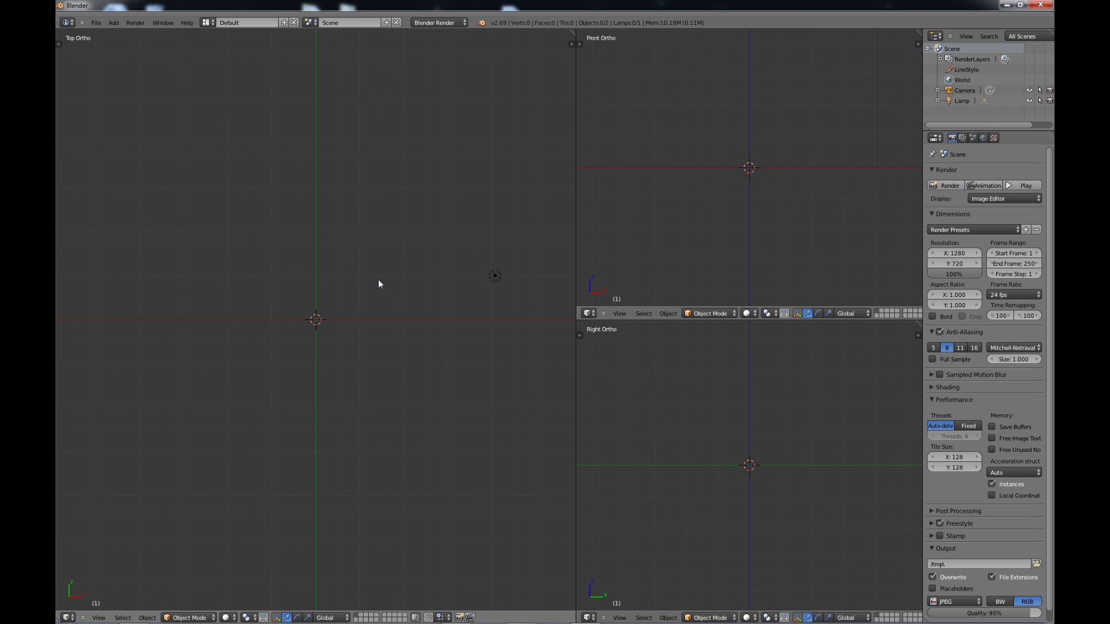
key("KP_1")
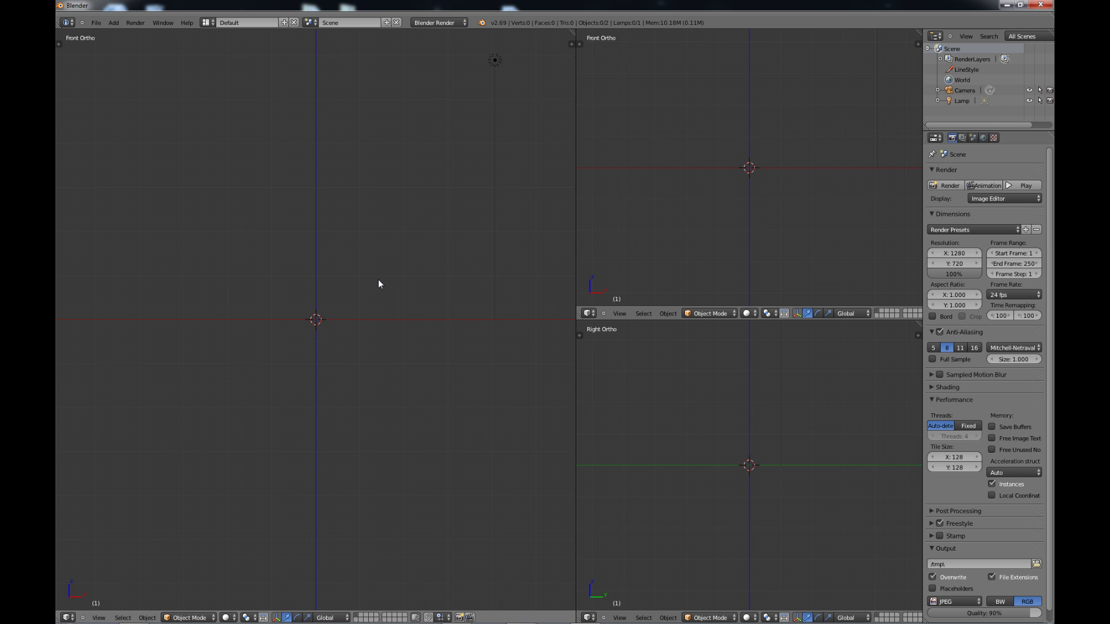
key("alt+shift+c")
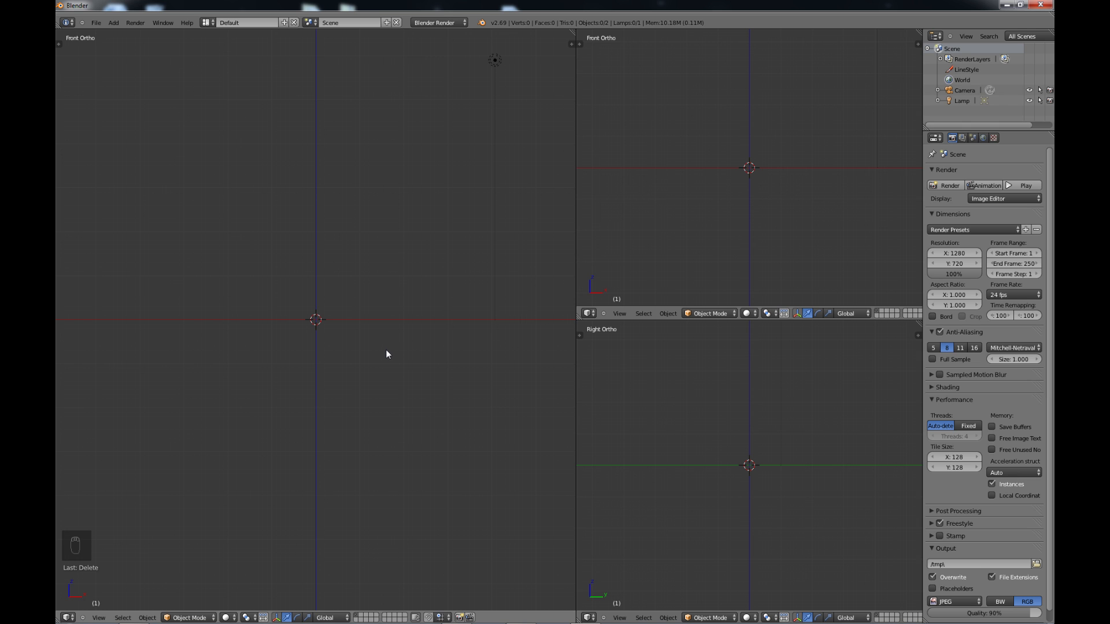
Step: Enable background images for the large viewport and add an image slot shown only on the Front axis
key("n")
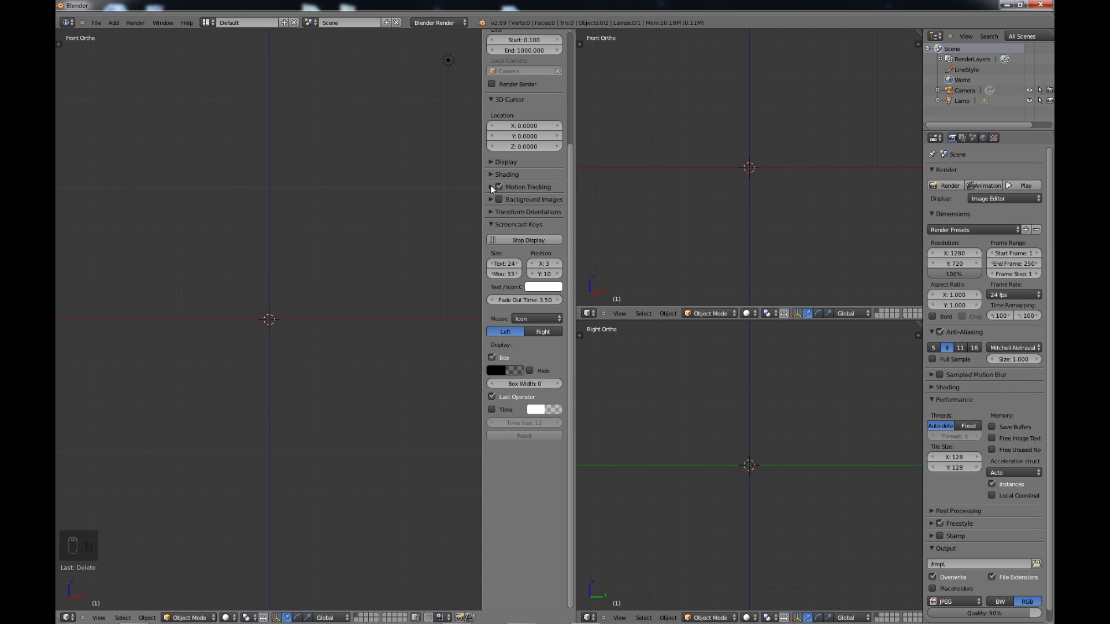
left_click(500, 199)
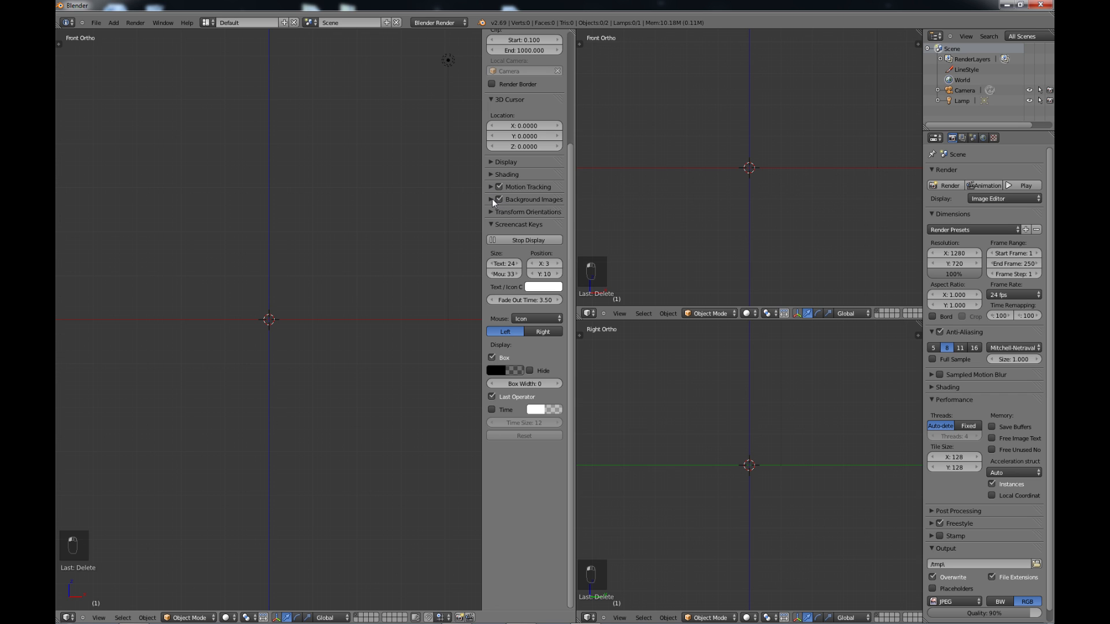
left_click(489, 199)
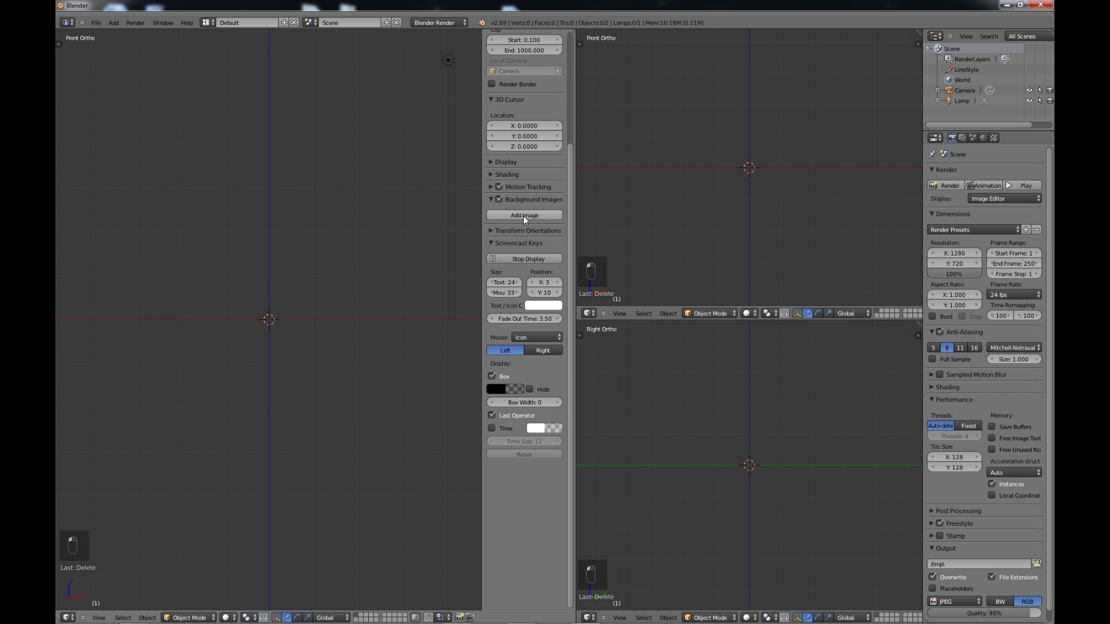
left_click(524, 216)
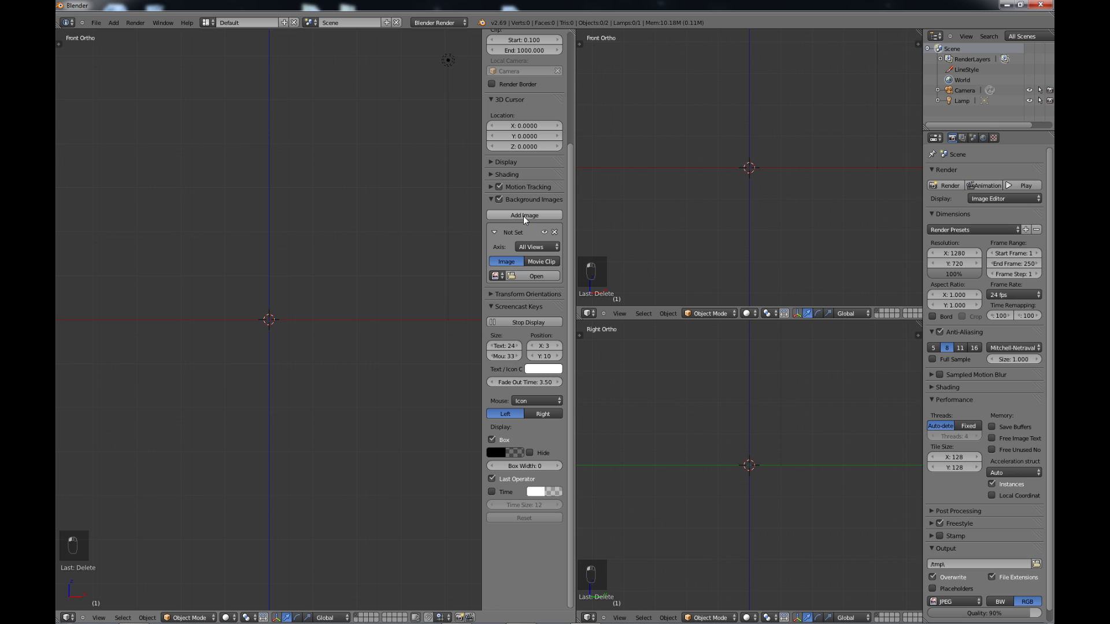
left_click(547, 245)
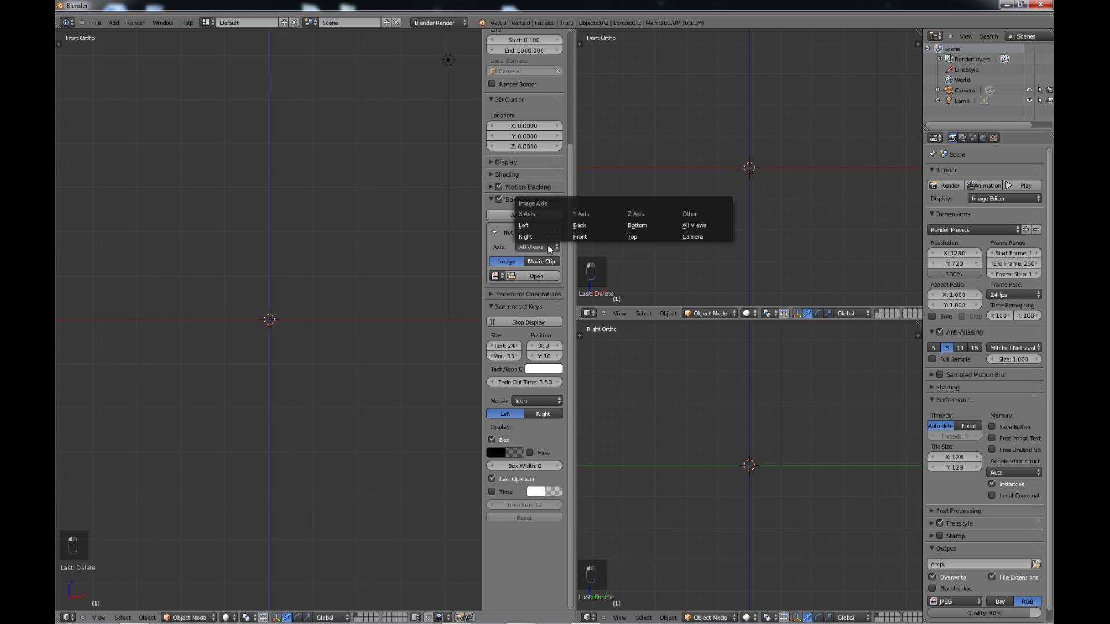
left_click(598, 236)
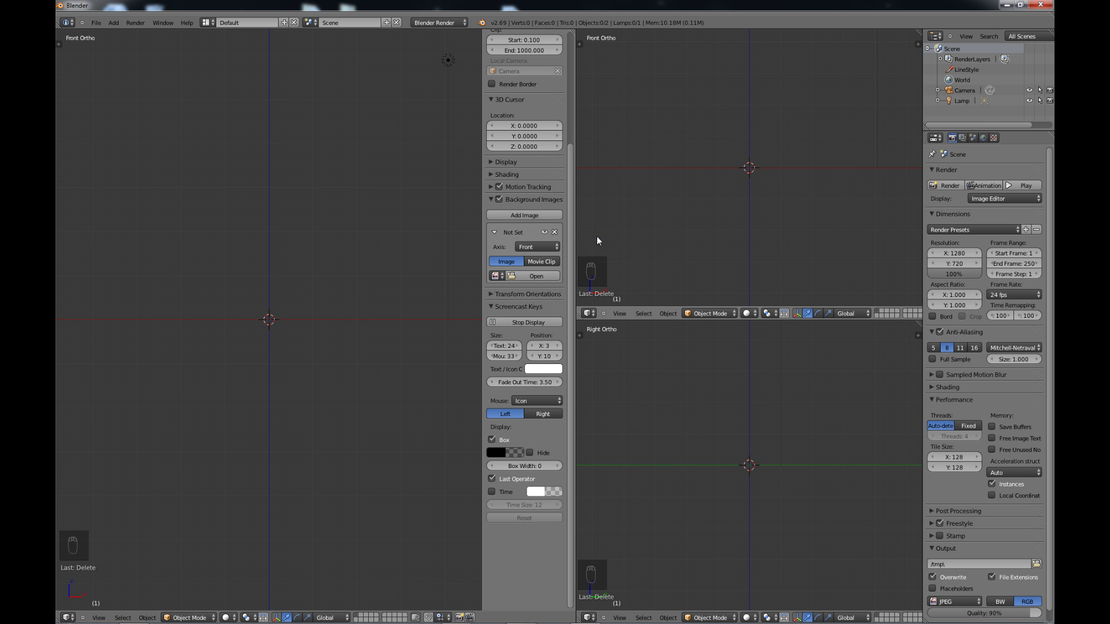
Step: Load index.jpeg from the RefImages folder as the front view's background image
left_click(537, 277)
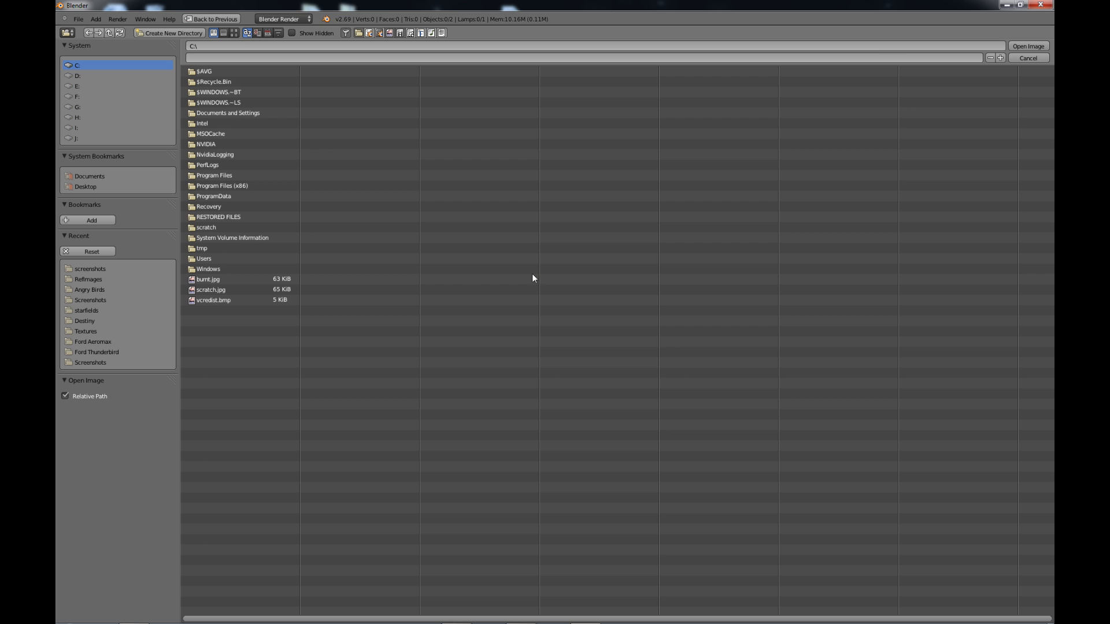
left_click(89, 278)
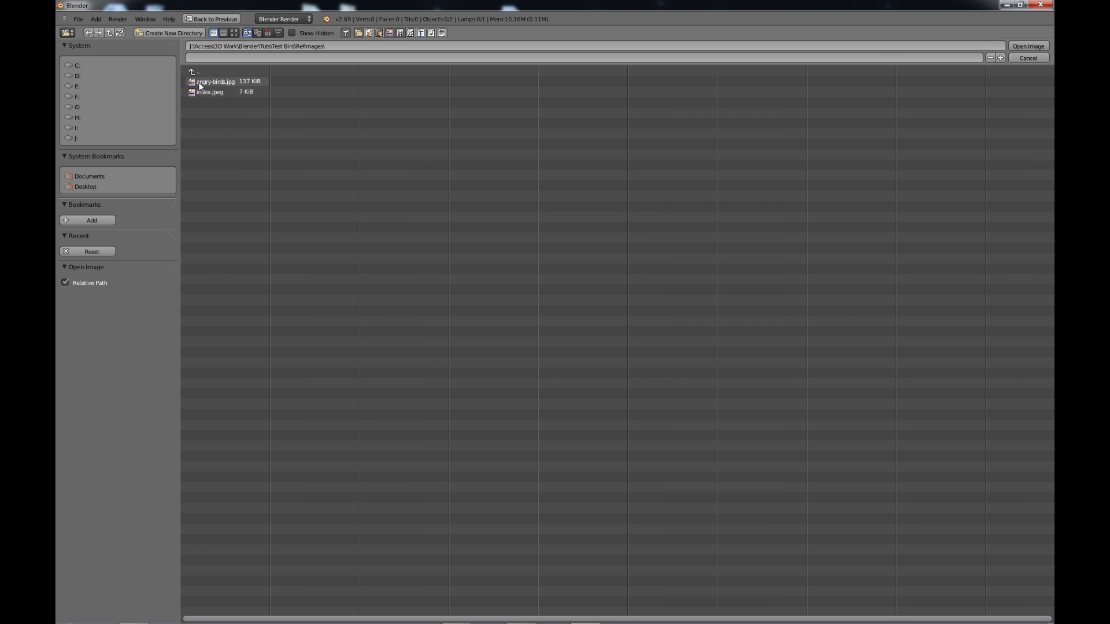
left_click(199, 91)
double_click(199, 92)
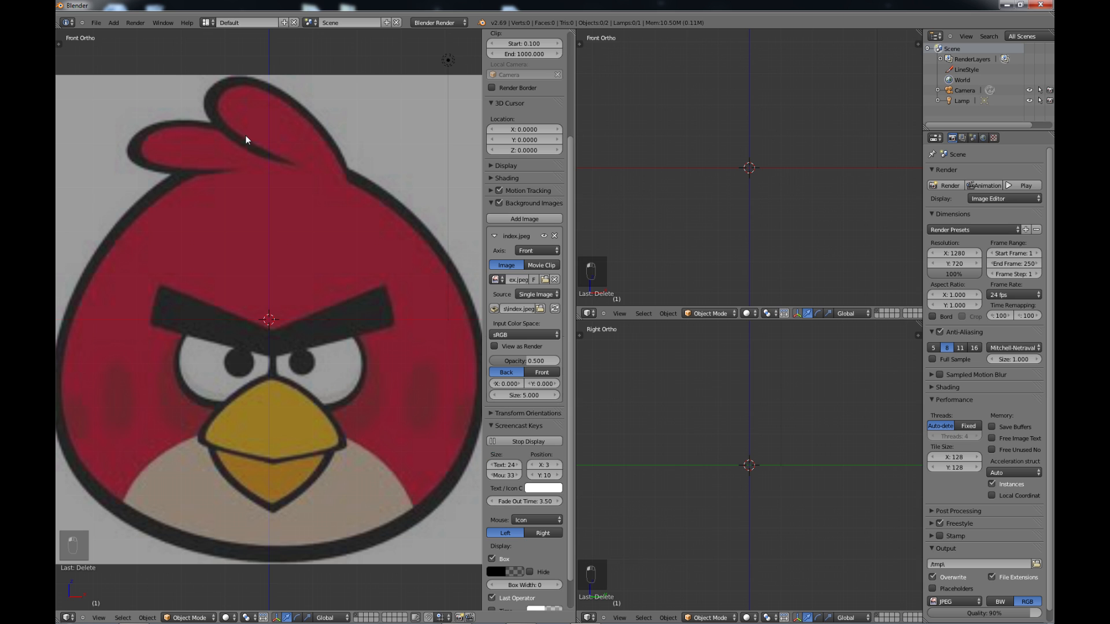
scroll(318, 268, "down", 1)
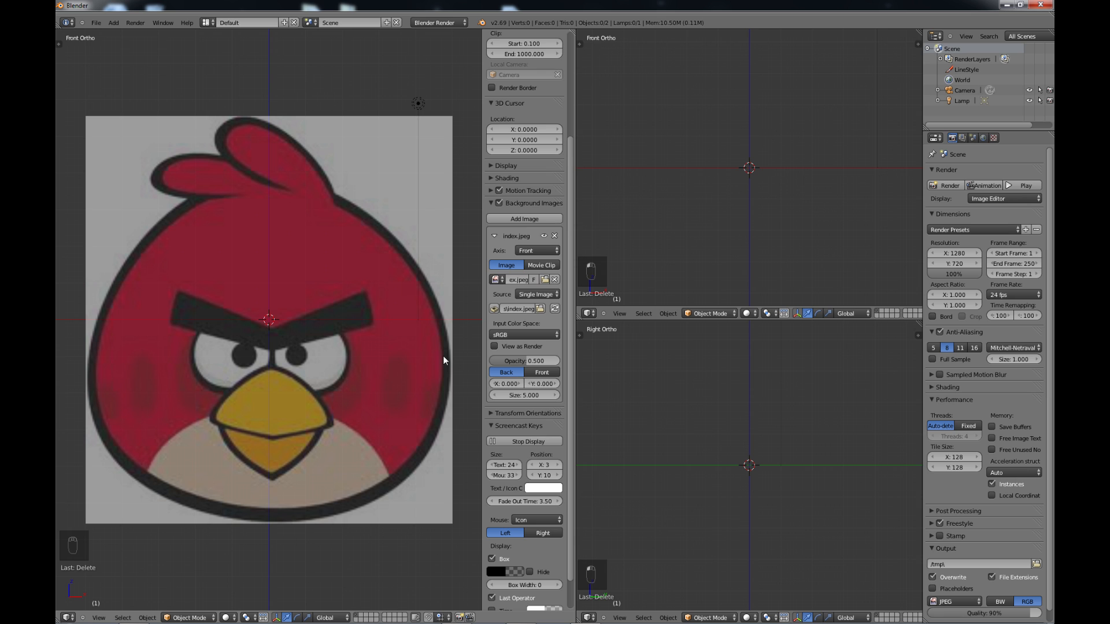
key("n")
scroll(396, 353, "down", 1)
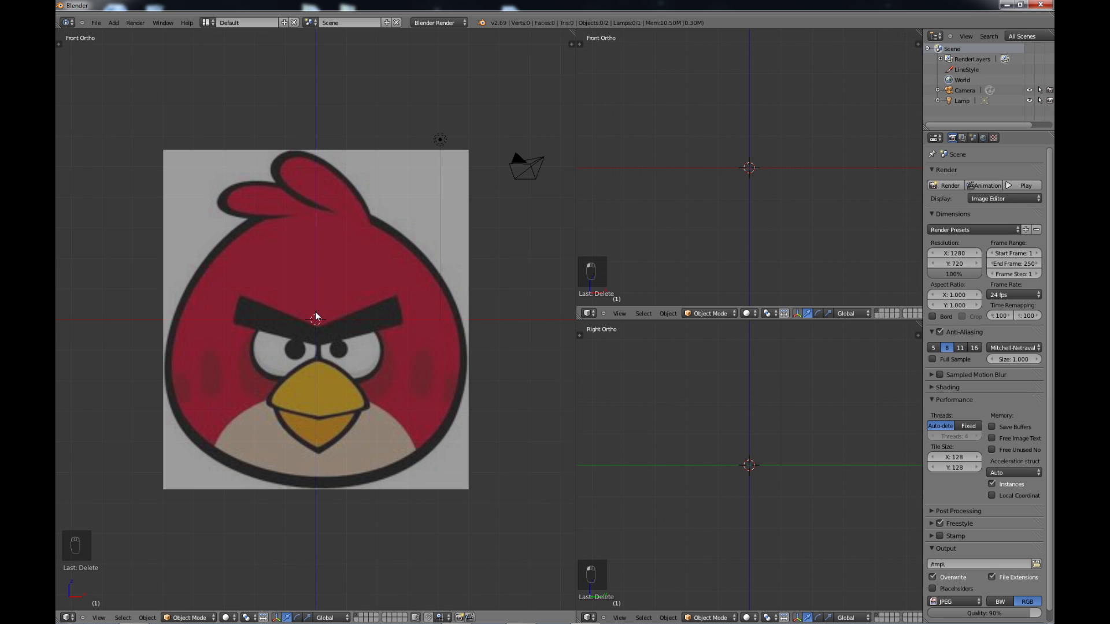
Step: Save the scene as AngryBird_v1 in a folder named angryBird inside the Tuts directory
left_click(95, 22)
left_click(113, 100)
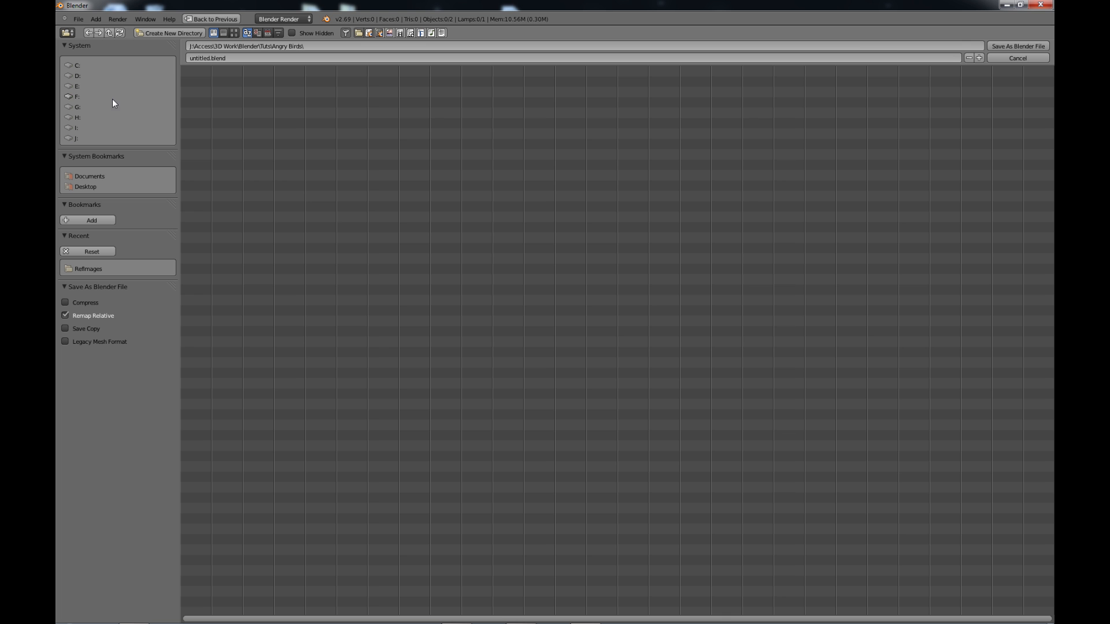
left_click(311, 45)
type("angryBird")
key("Return")
left_click(314, 46)
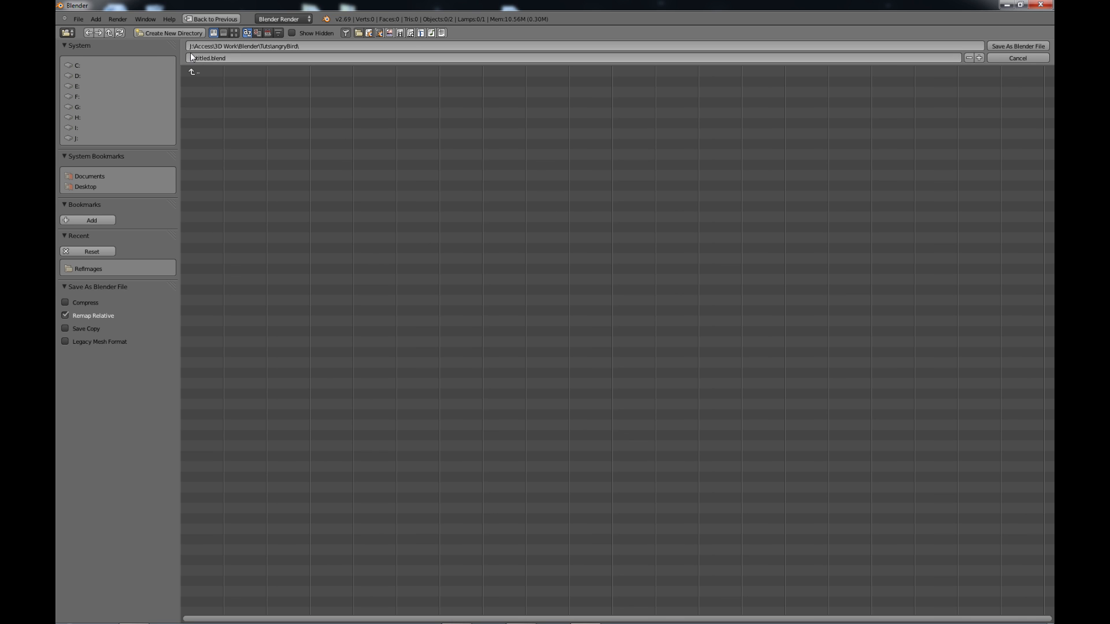
left_click_drag(206, 58, 155, 56)
key("BackSpace")
type("AngryBird_v1")
key("Return")
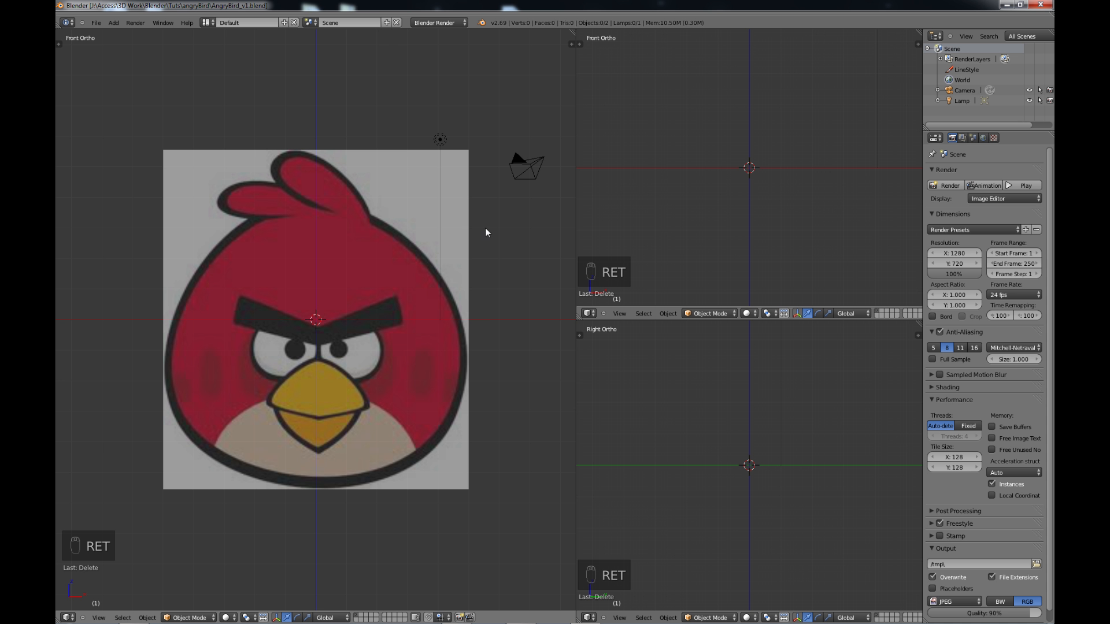
Step: Add a UV sphere at the 3D cursor with the default 32 segments and 16 rings
middle_click_drag(270, 381, 300, 354, "shift")
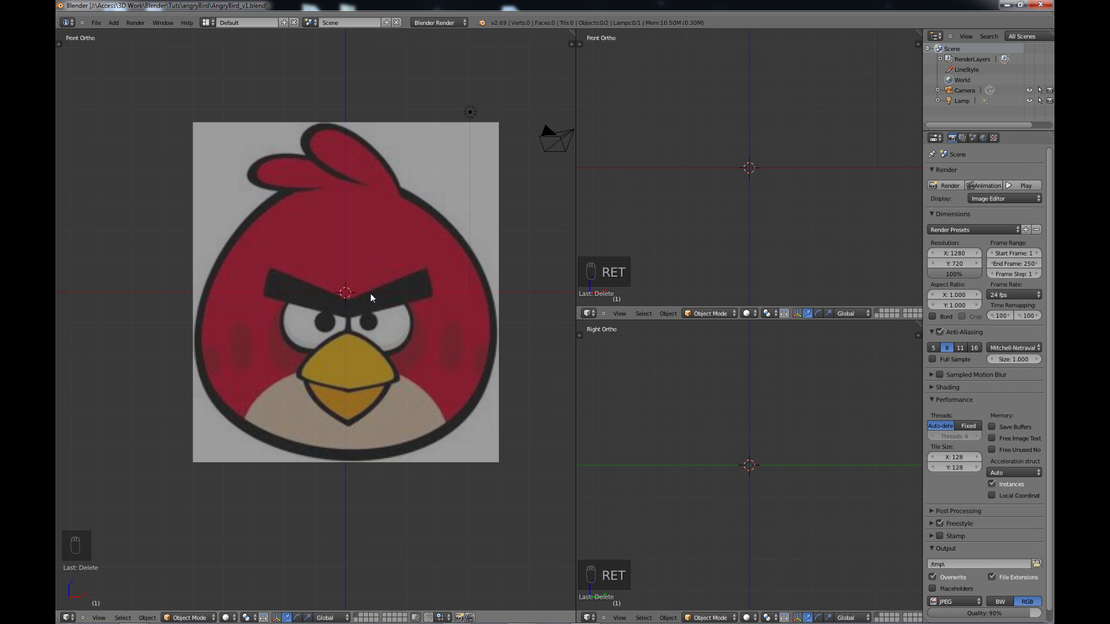
key("shift+a")
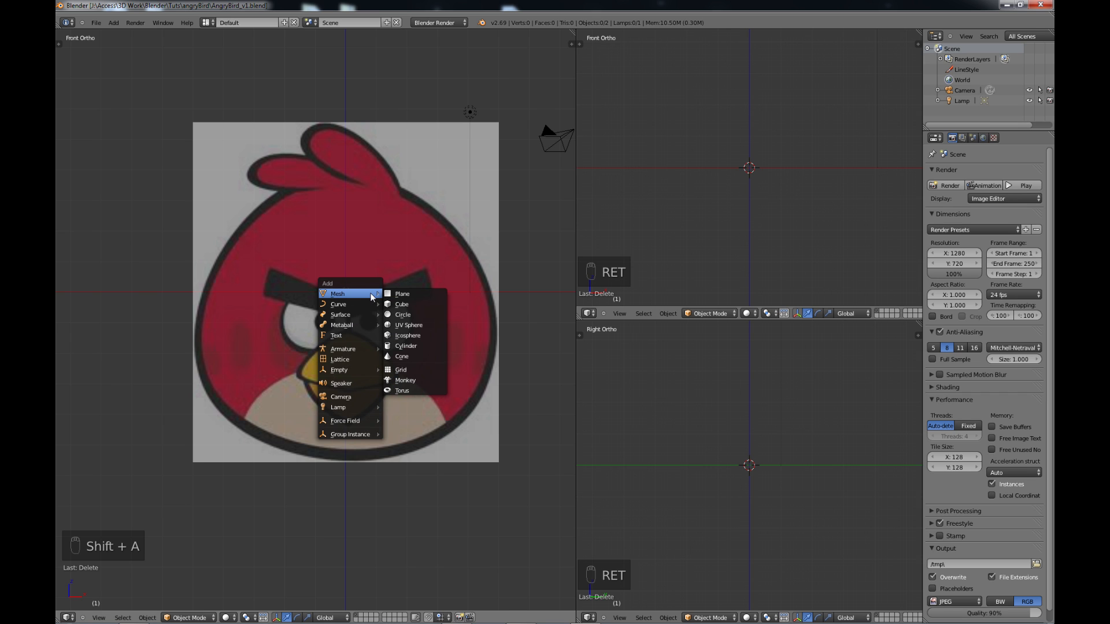
left_click(407, 325)
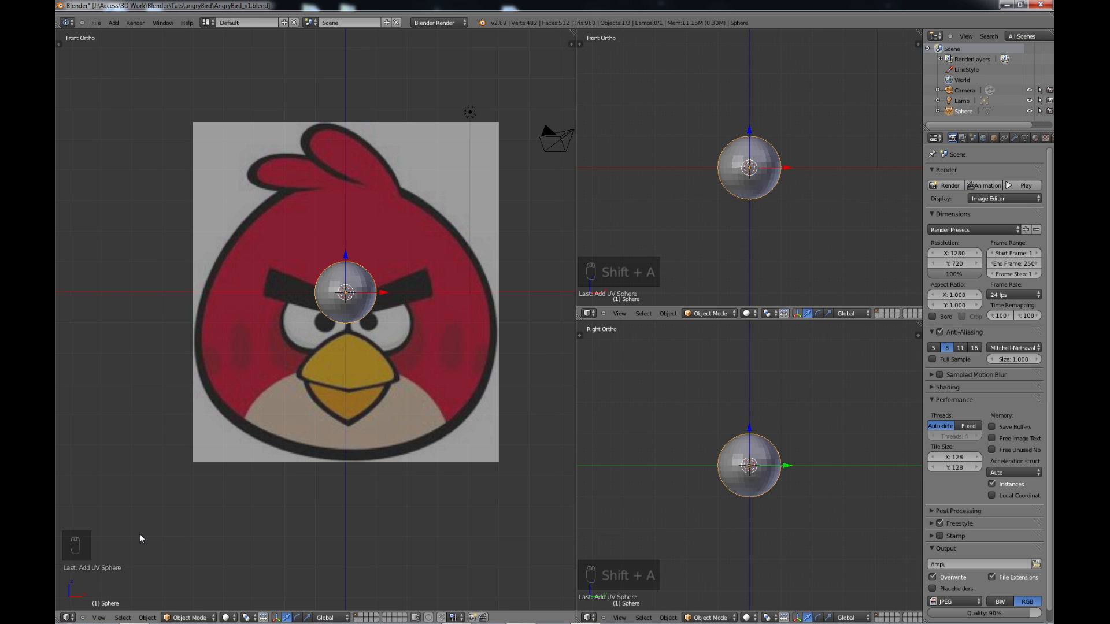
key("t")
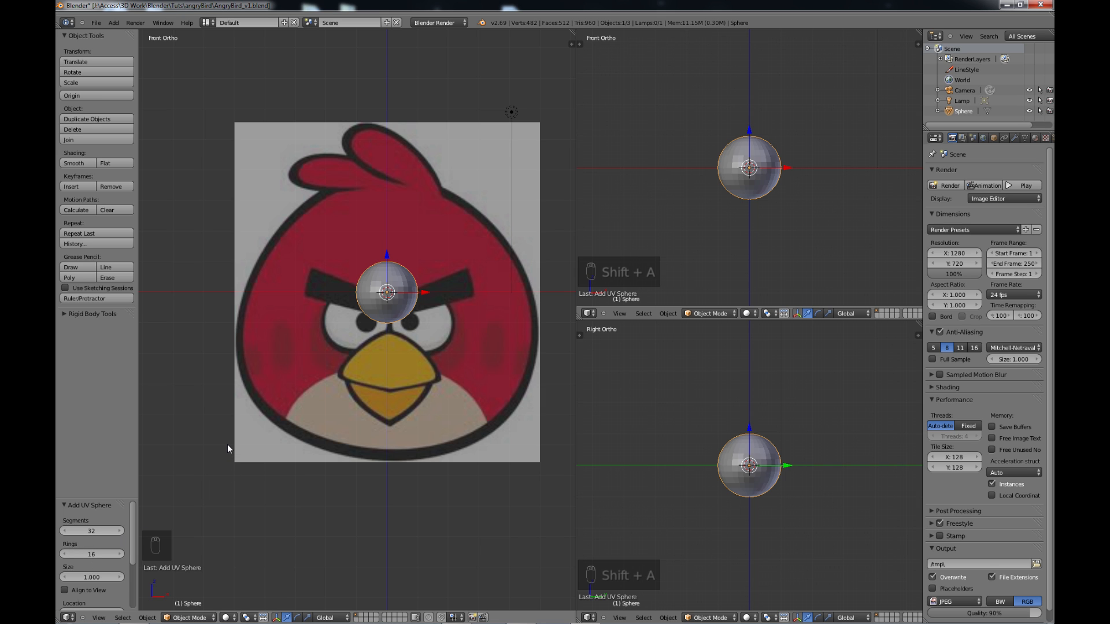
key("t")
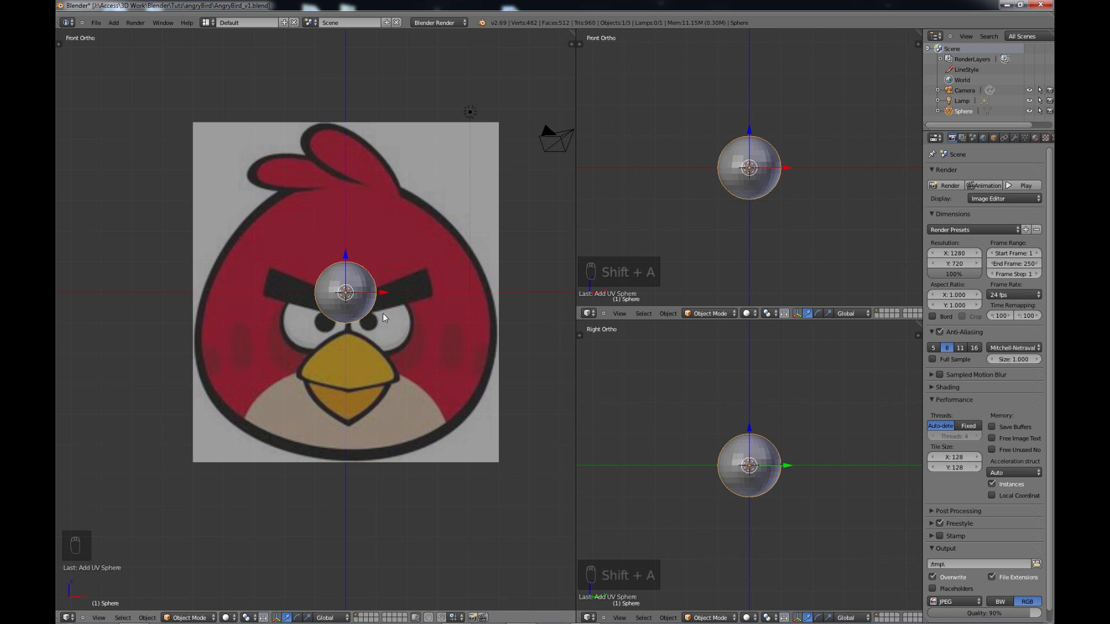
Step: Rotate the sphere 90 degrees about the global X axis
key("r")
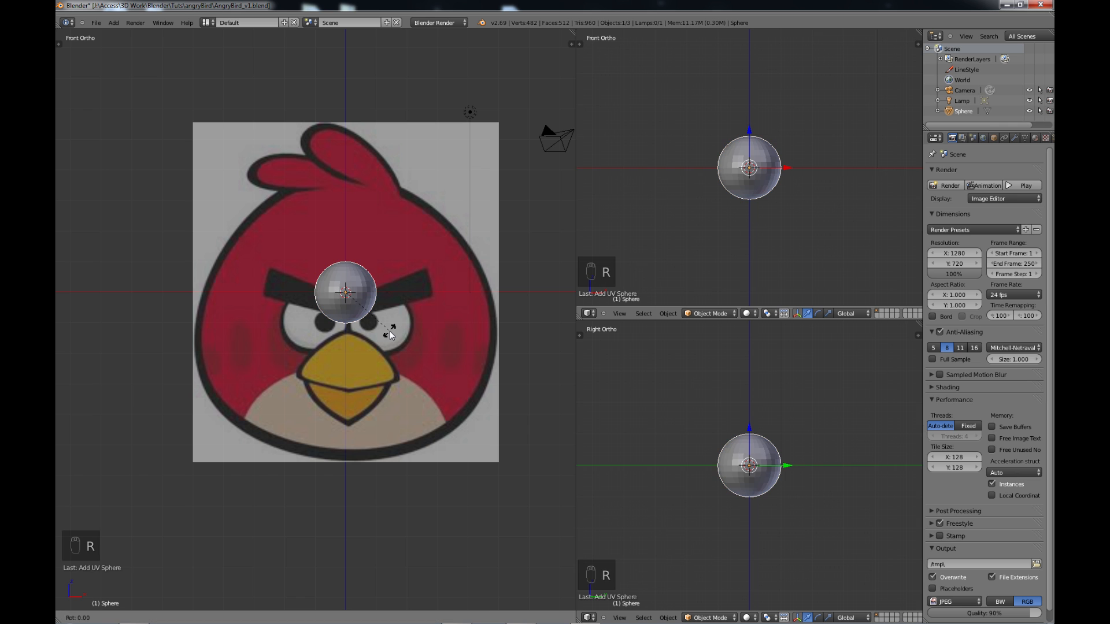
key("x")
key("KP_9")
key("KP_0")
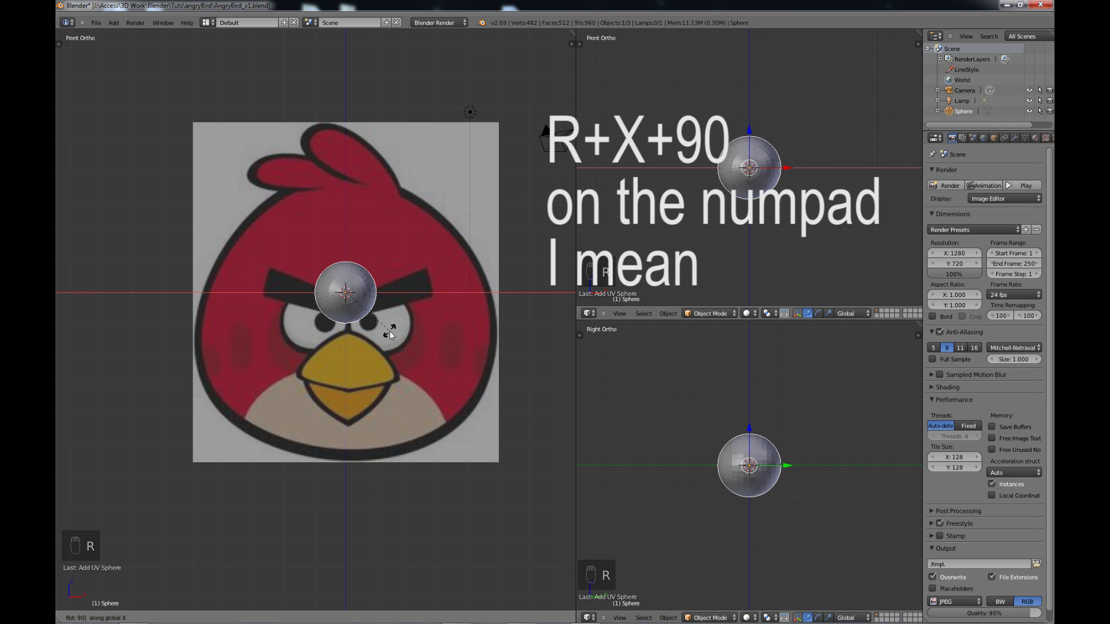
key("Return")
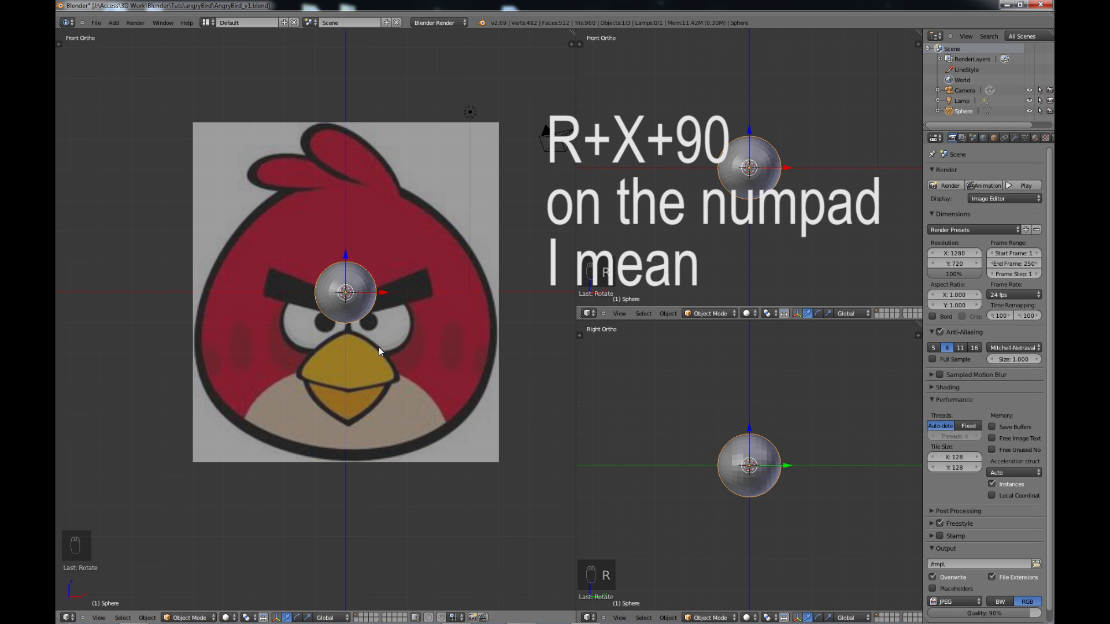
Step: Enlarge the sphere to roughly the bird's body size and lower it along Z by about 1.1 units onto the reference
scroll(376, 337, "up", 1)
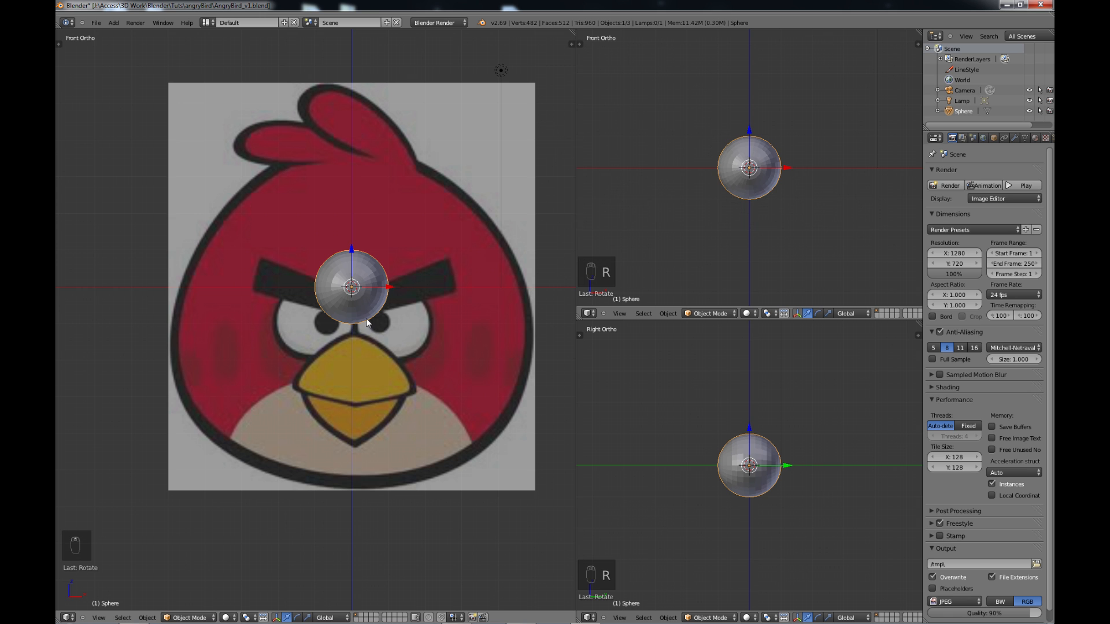
key("s")
left_click(477, 412)
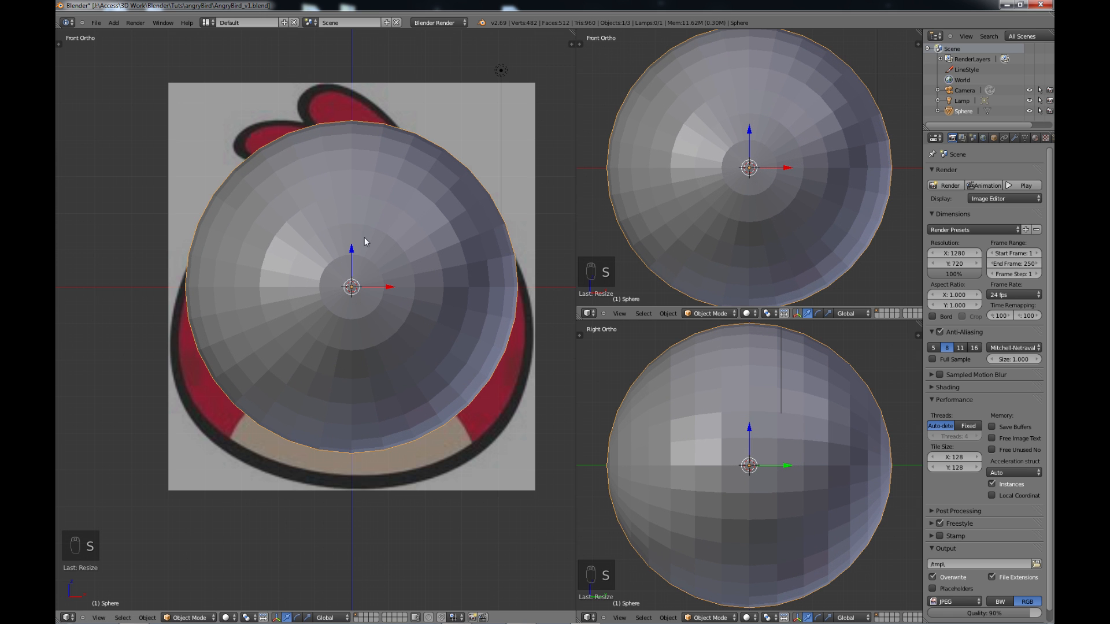
key("g")
key("z")
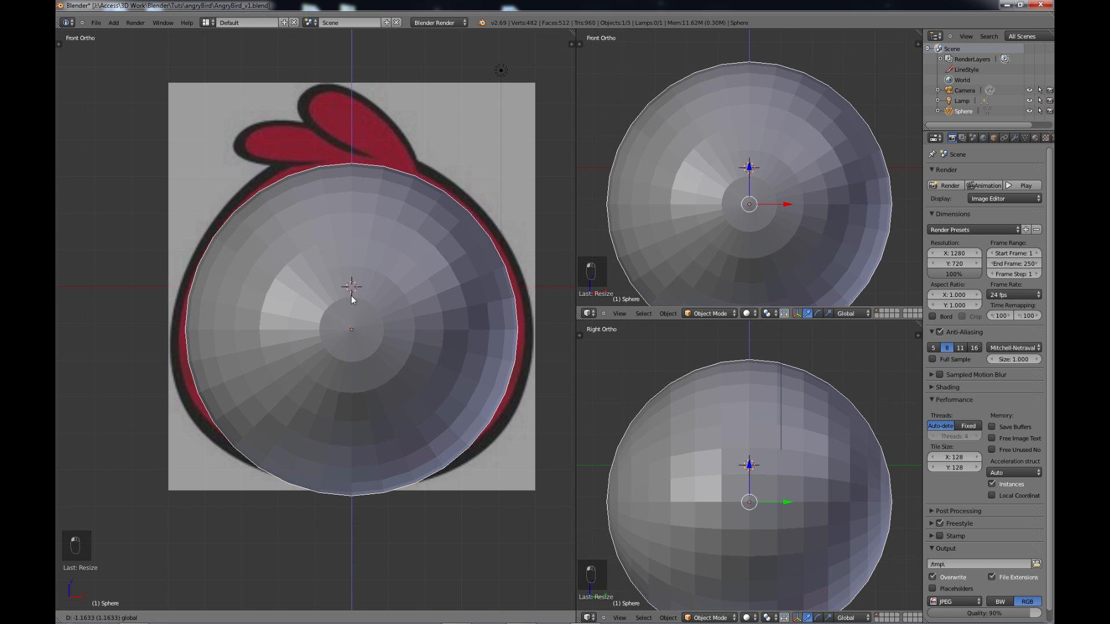
left_click(352, 297)
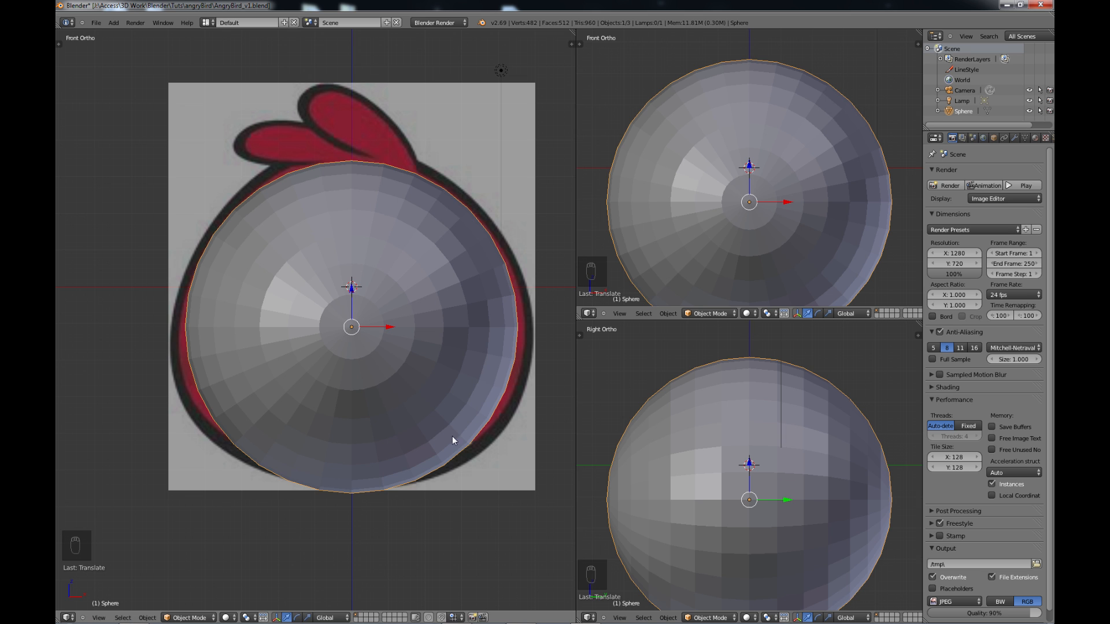
Step: Show the sphere as wireframe in the large viewport and rescale it to fit within the bird's body outline
key("s")
left_click(467, 457)
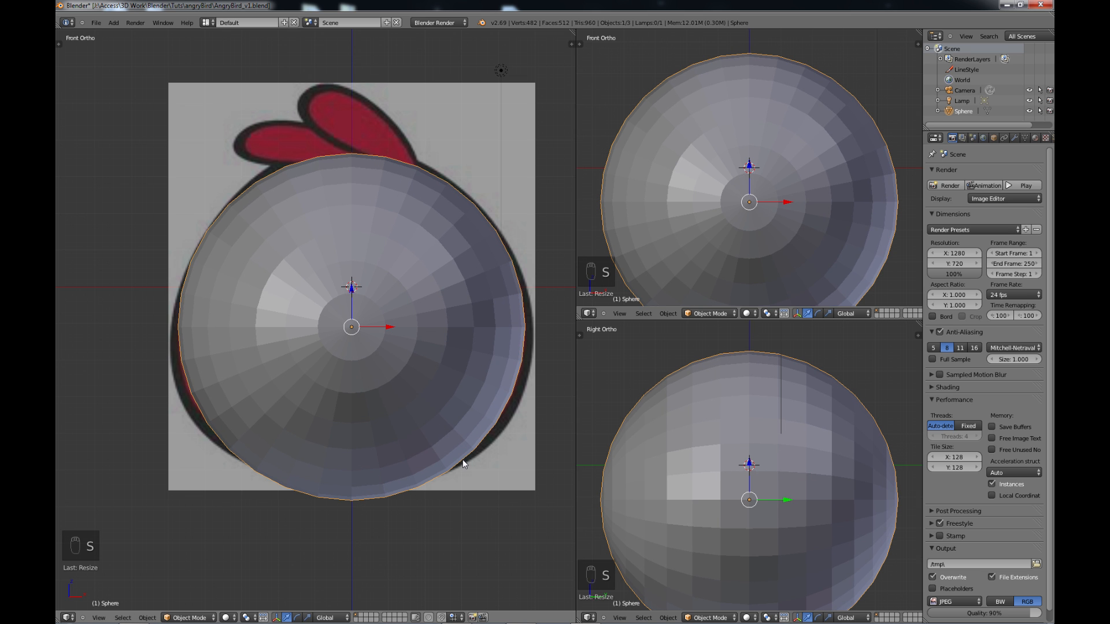
key("z")
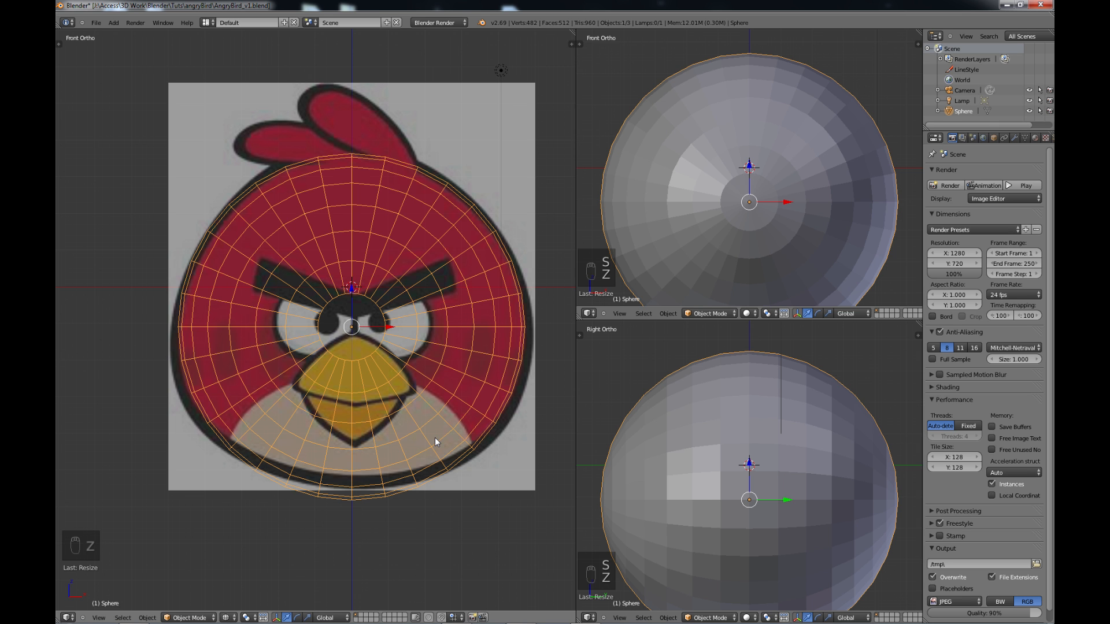
key("s")
left_click(365, 354)
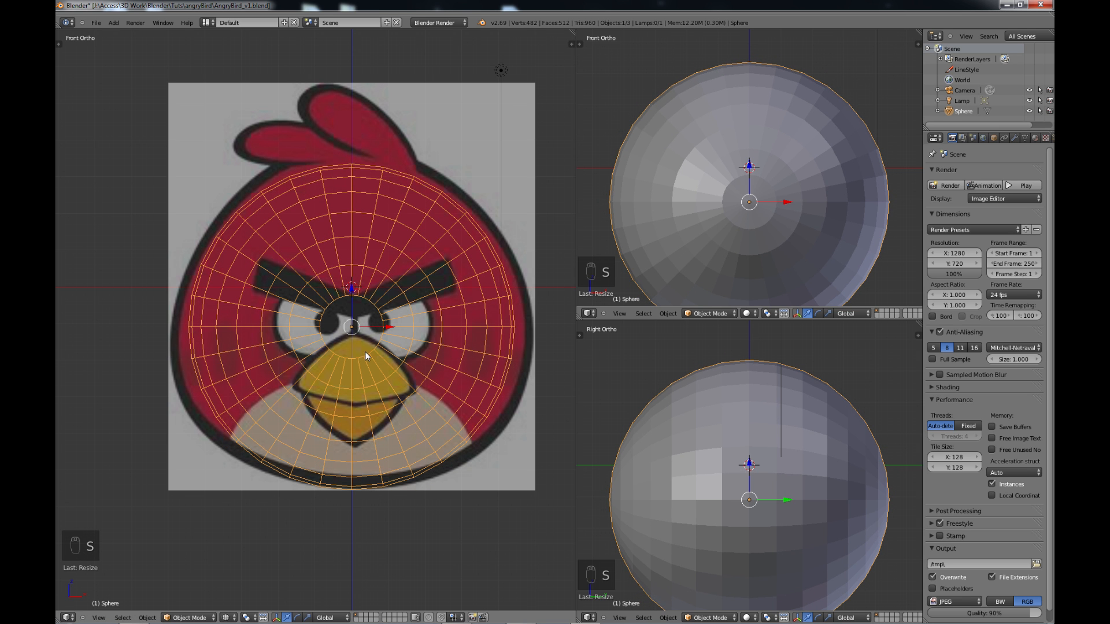
Step: Move the sphere slightly upward so it sits centred within the bird's body outline
key("g")
left_click(353, 298)
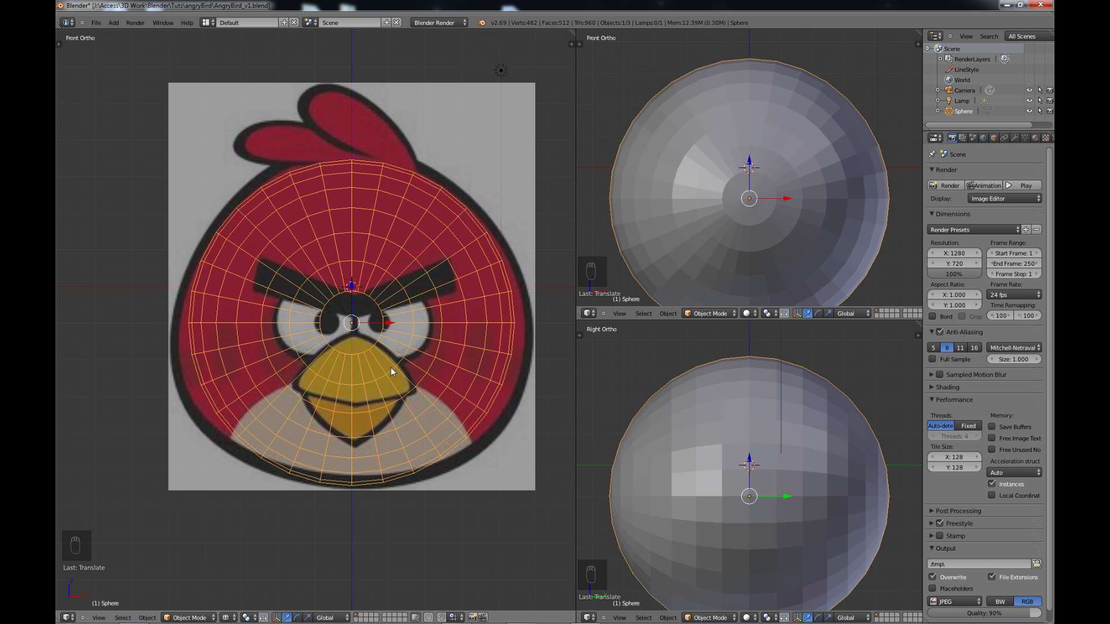
scroll(391, 366, "down", 1)
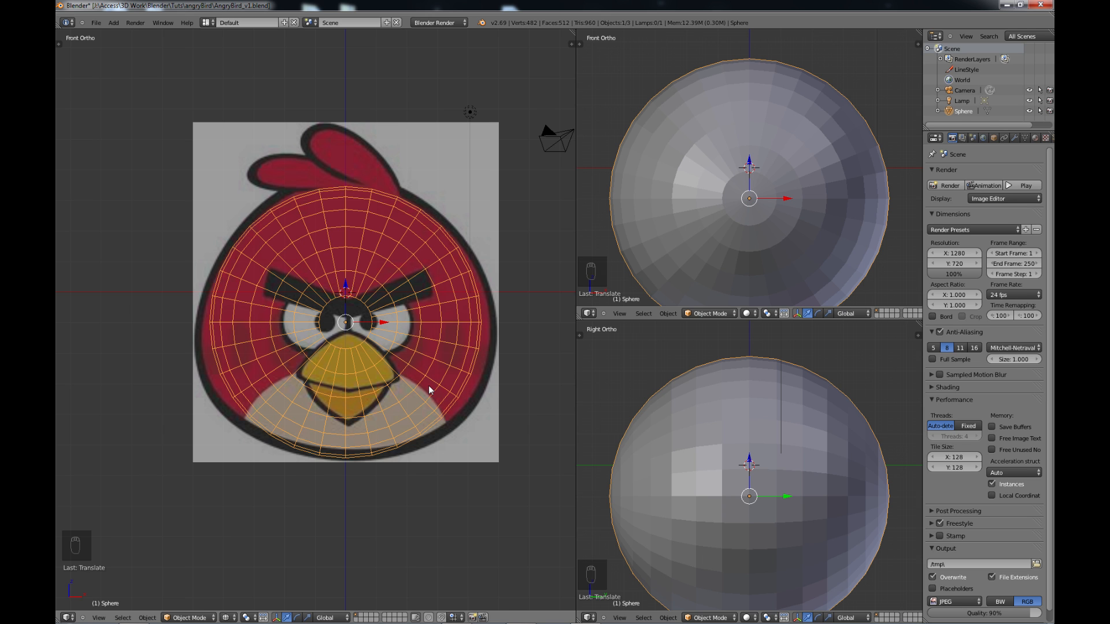
Step: Put the sphere in Edit Mode and enable proportional editing
key("Tab")
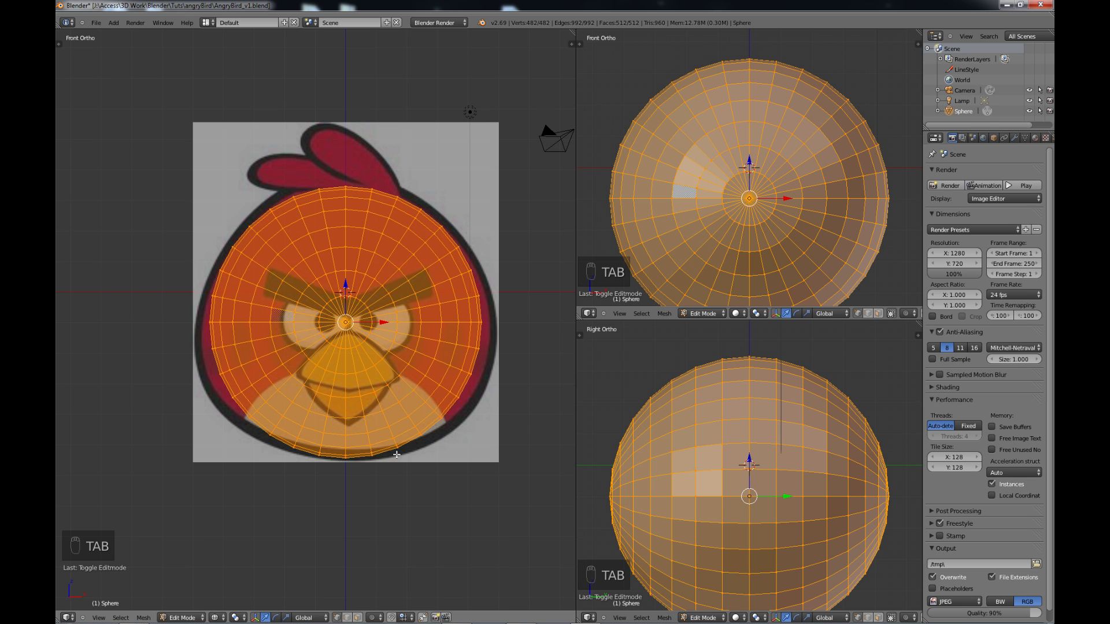
left_click(379, 617)
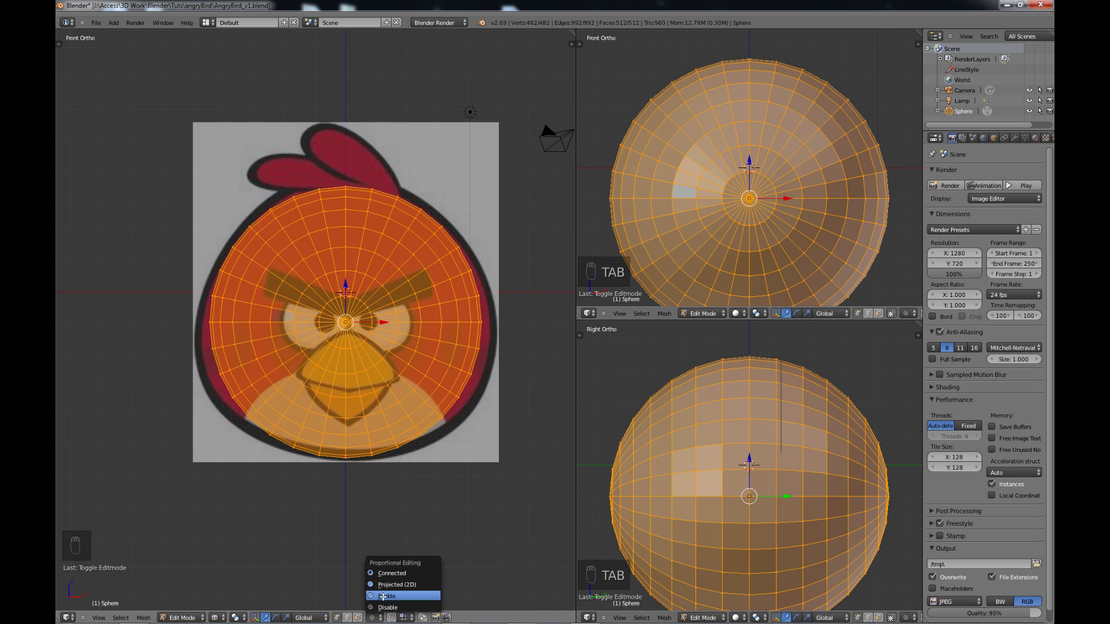
left_click(384, 598)
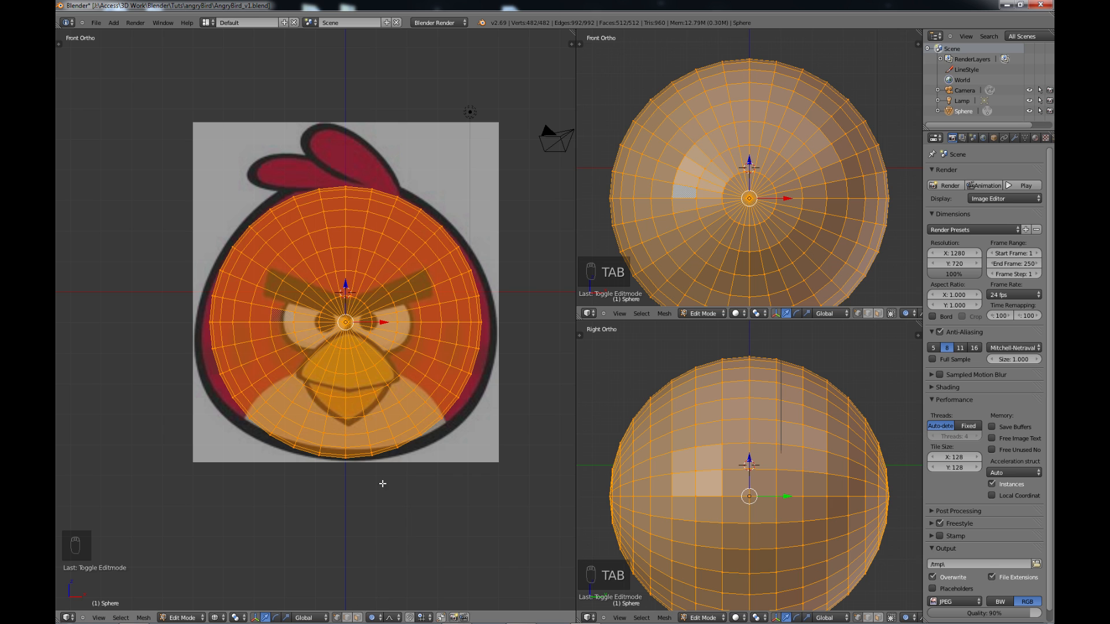
Step: Pull the sphere's lower-left rim vertex out to the bird's body outline with a proportional size of about 1.46
right_click(231, 399)
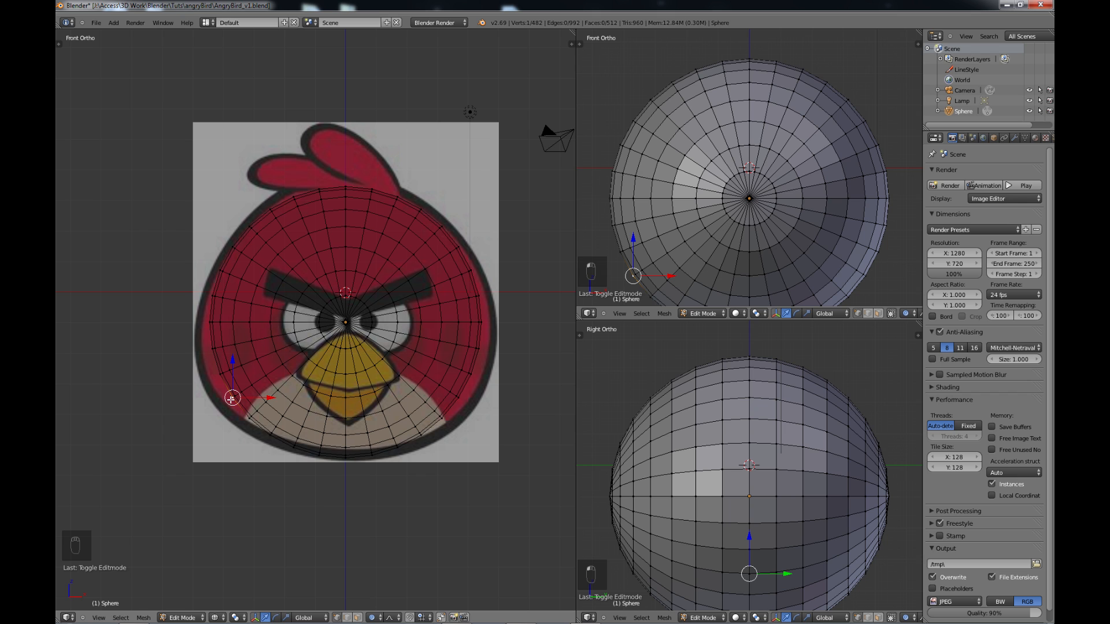
key("g")
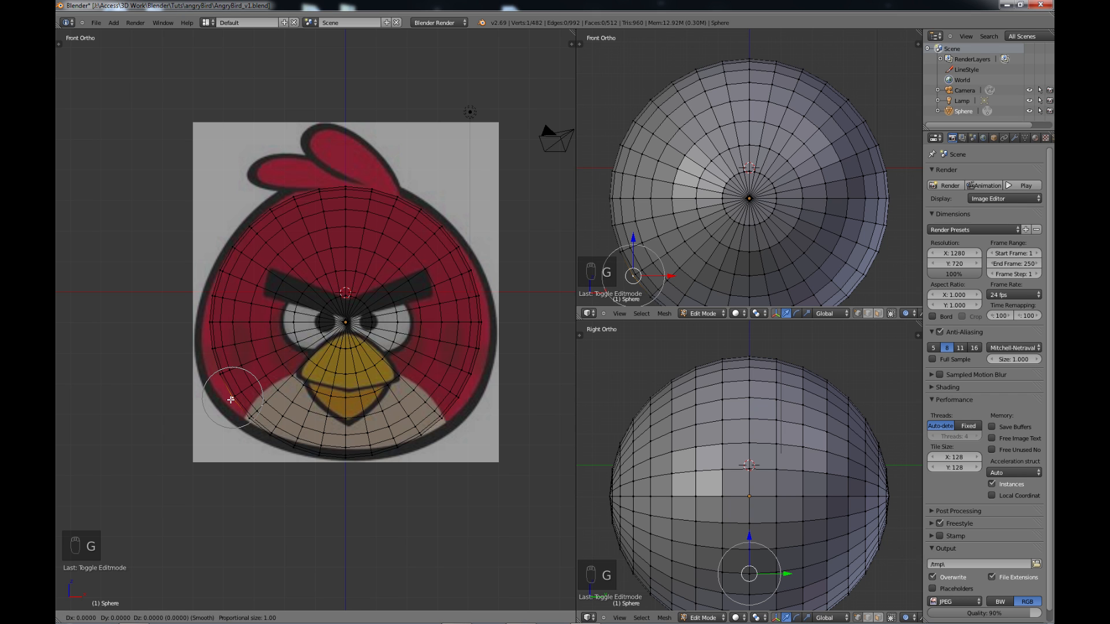
scroll(231, 399, "down", 8)
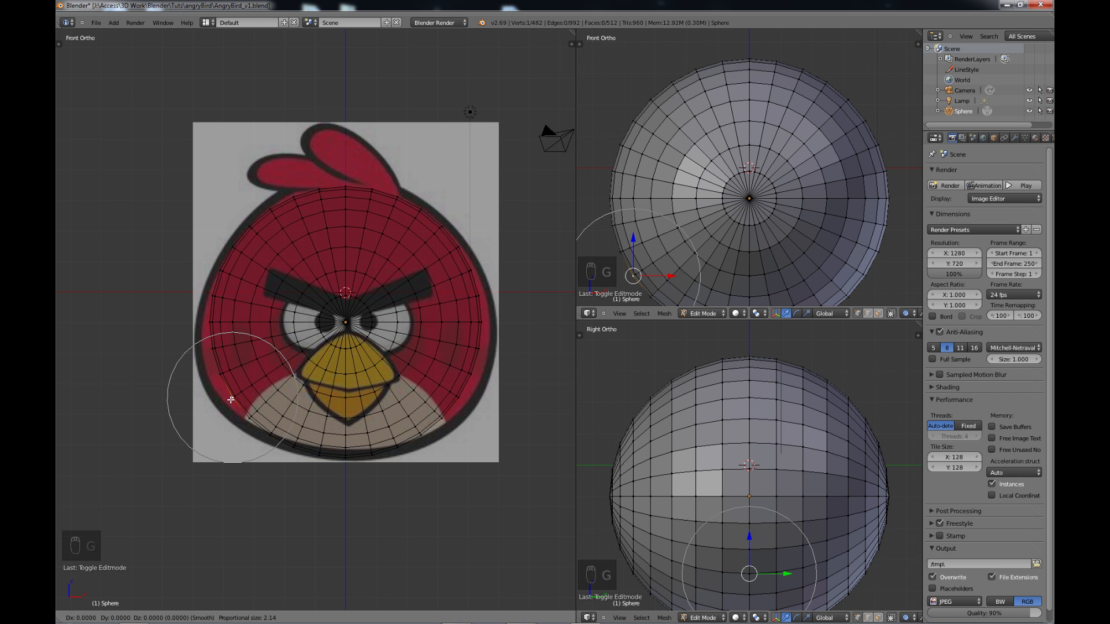
scroll(230, 399, "up", 7)
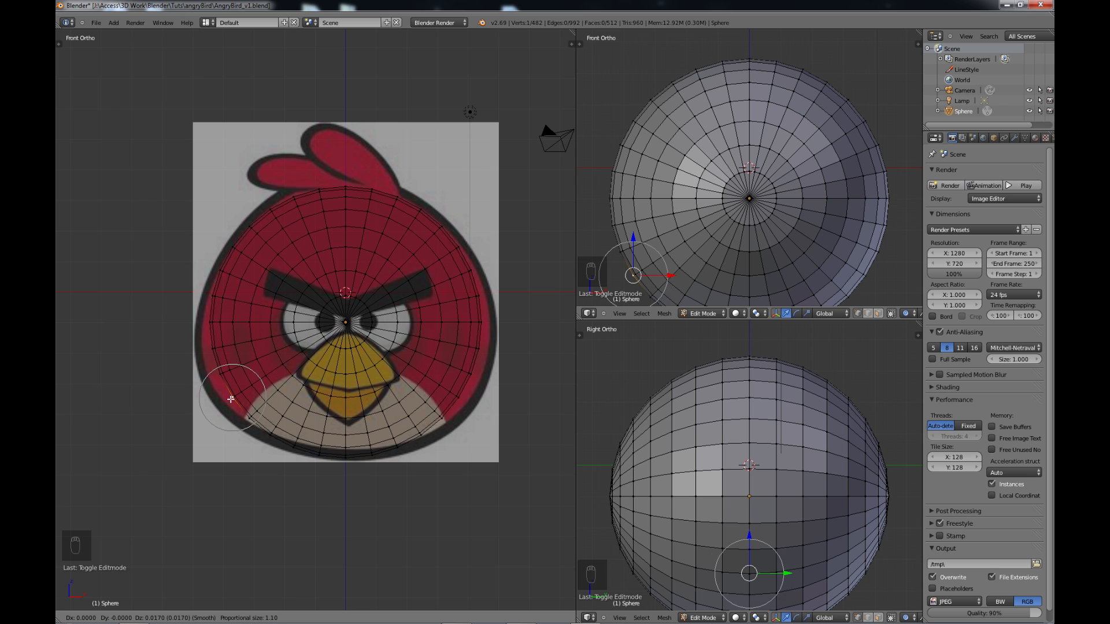
scroll(231, 400, "down", 2)
scroll(231, 400, "down", 1)
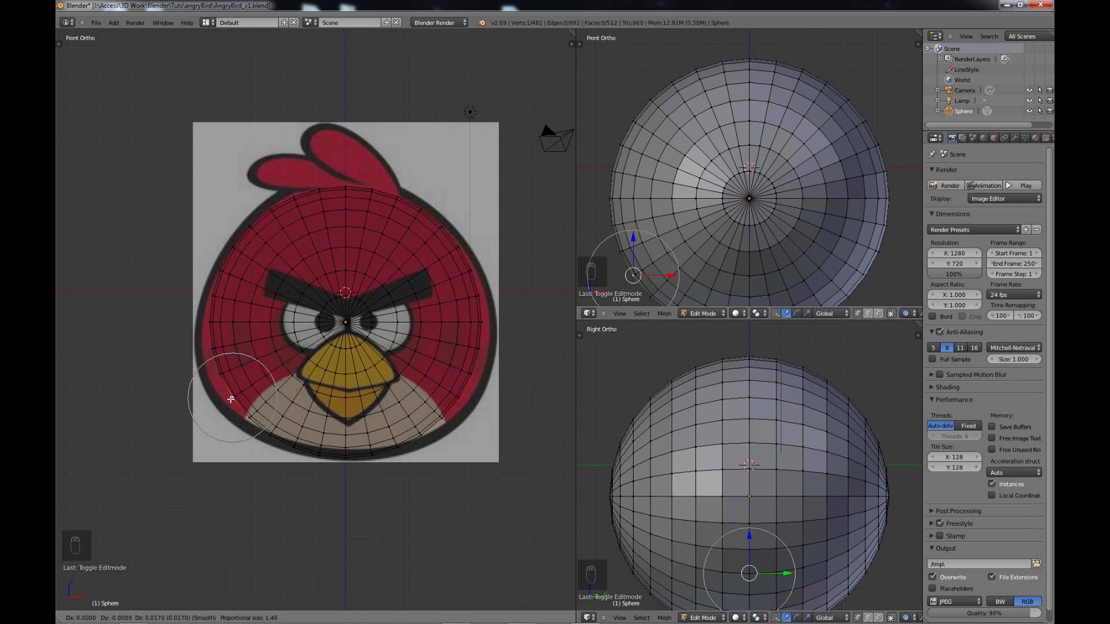
left_click(231, 399)
key("g")
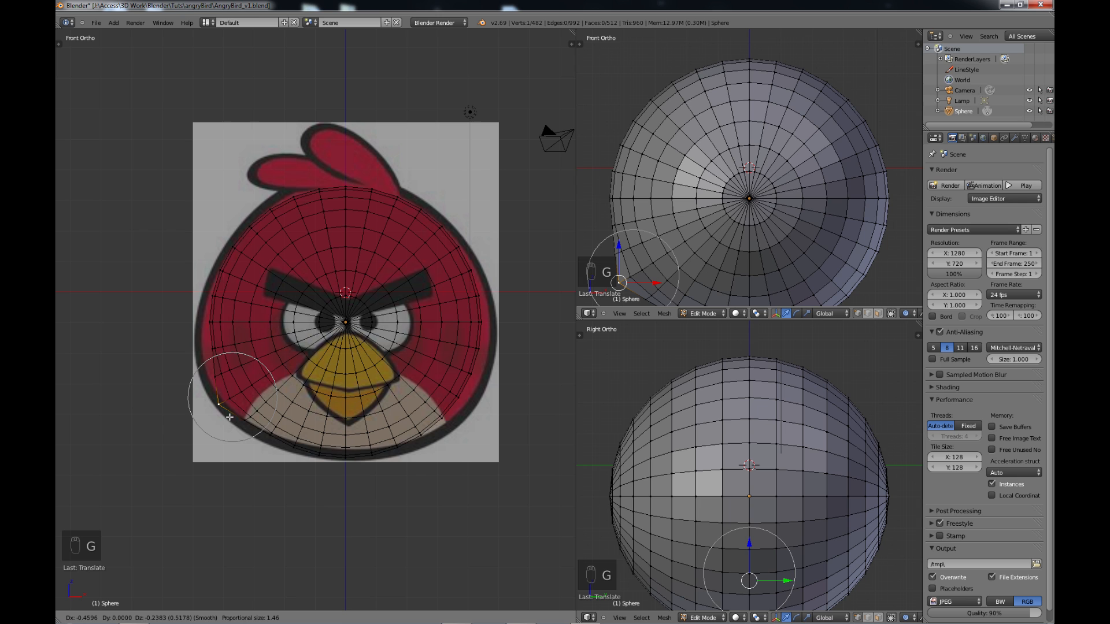
left_click(229, 417)
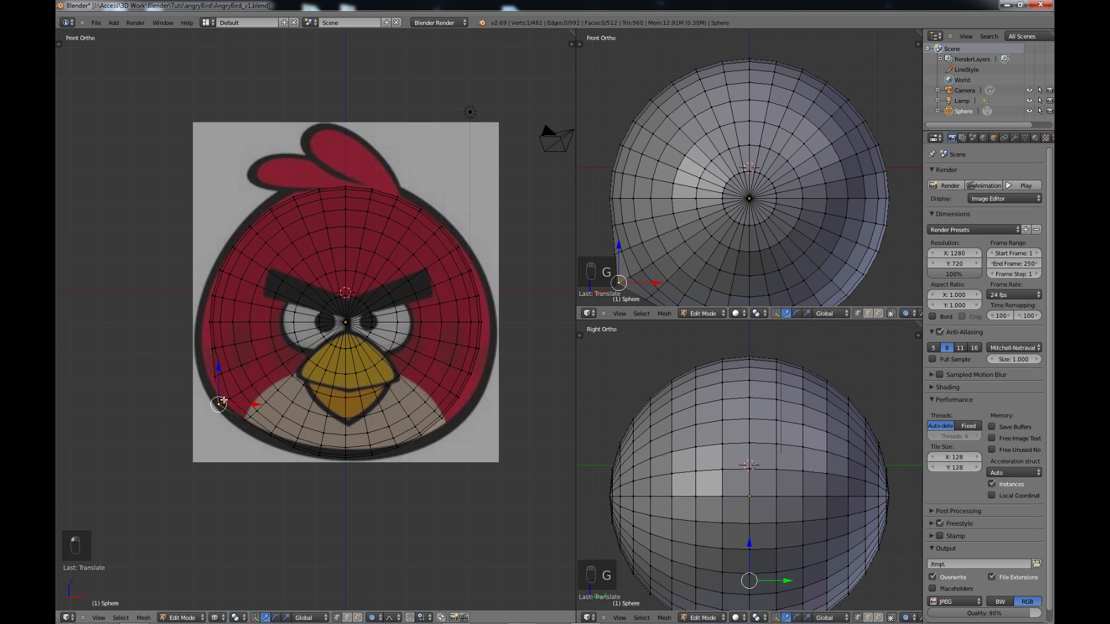
Step: Pull the rim vertices along the left flank, from above the lower corner to eye level, out to the body outline
key("g")
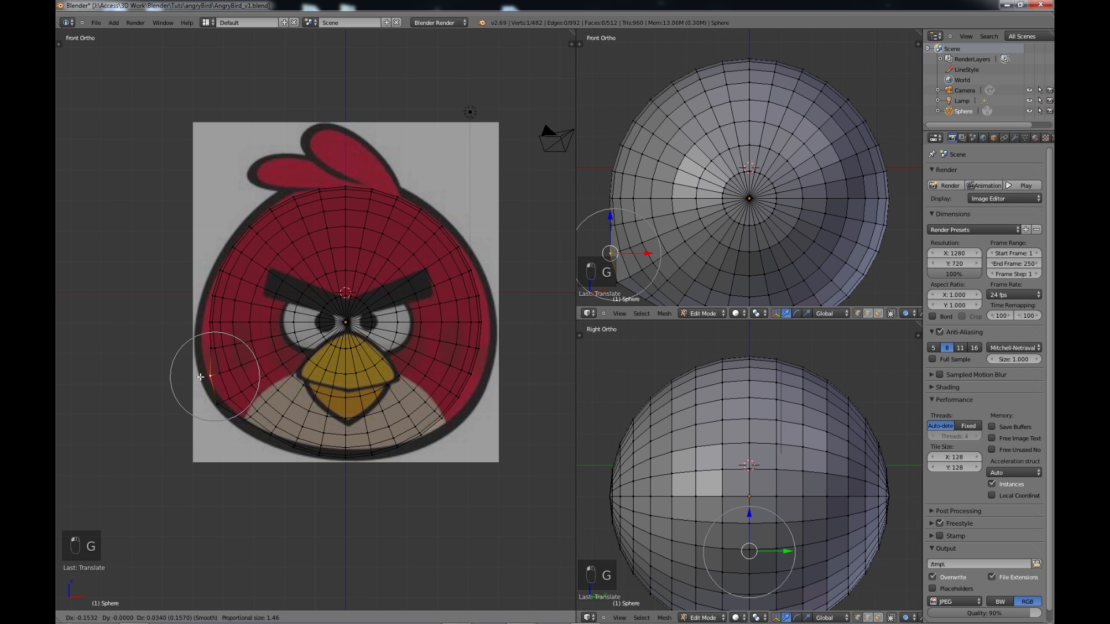
left_click(193, 376)
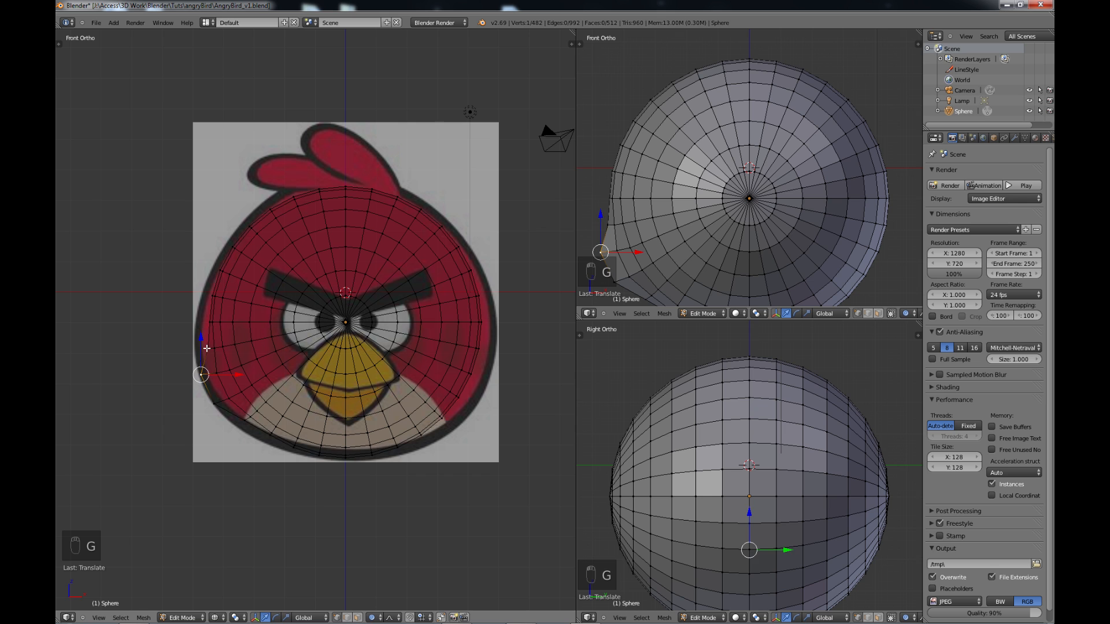
key("g")
left_click(197, 342)
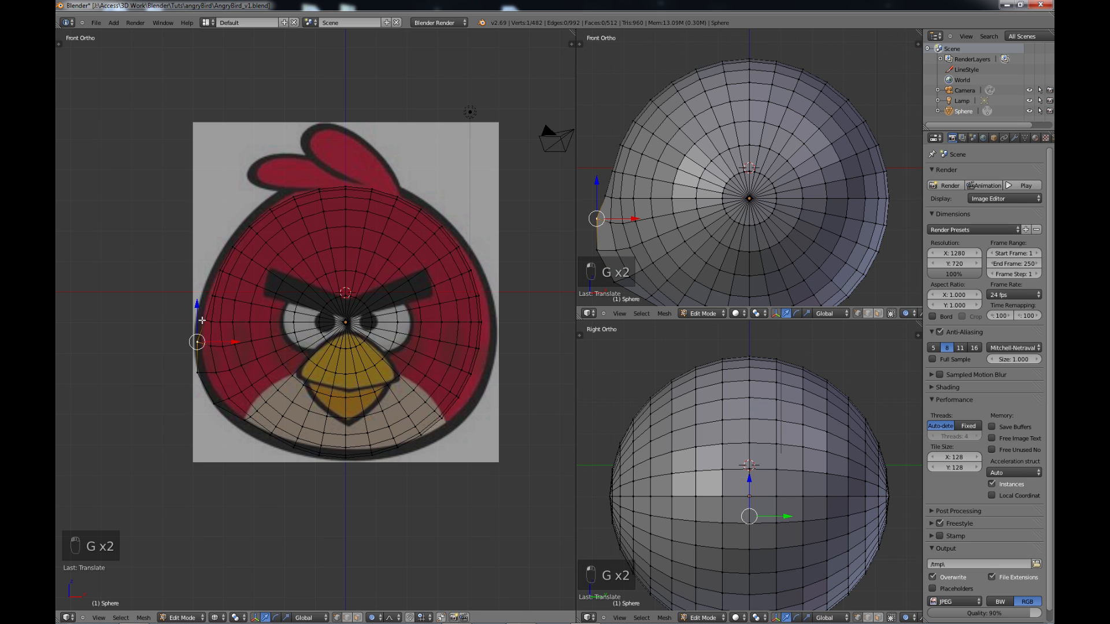
key("g")
left_click(204, 293)
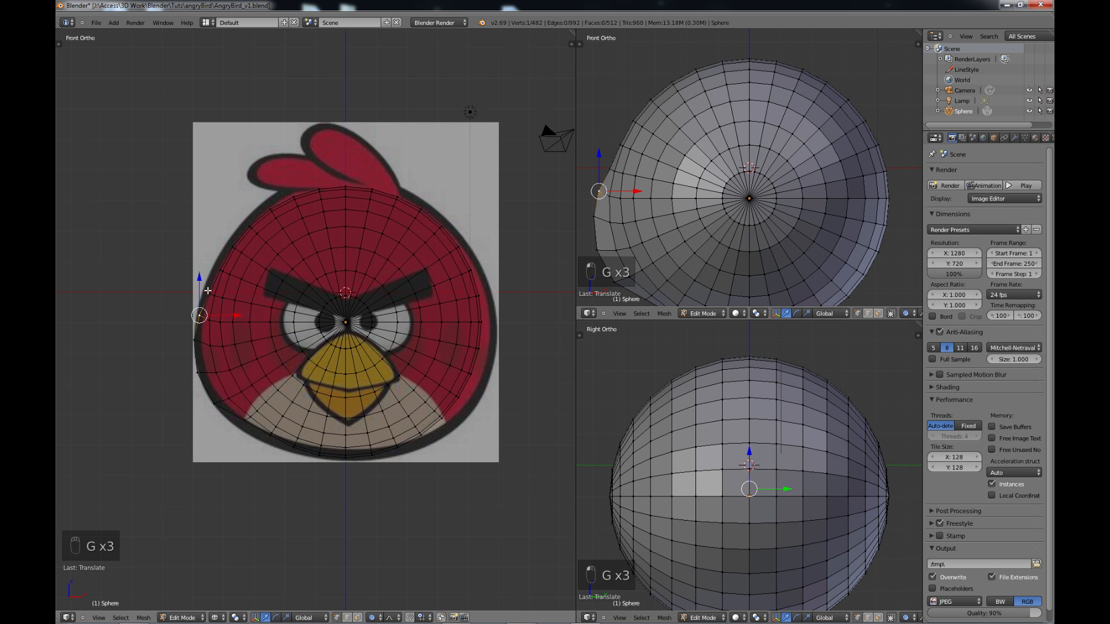
Step: Fit the rim vertices from left brow height up to the base of the head feathers to the reference outline
key("g")
left_click(215, 268)
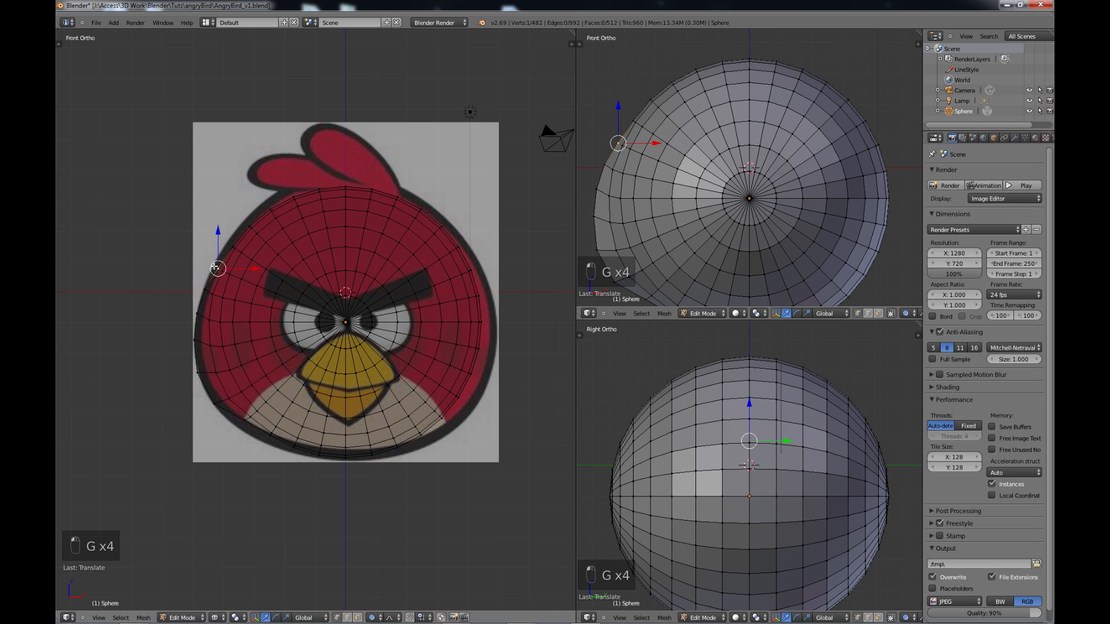
key("g")
left_click(214, 264)
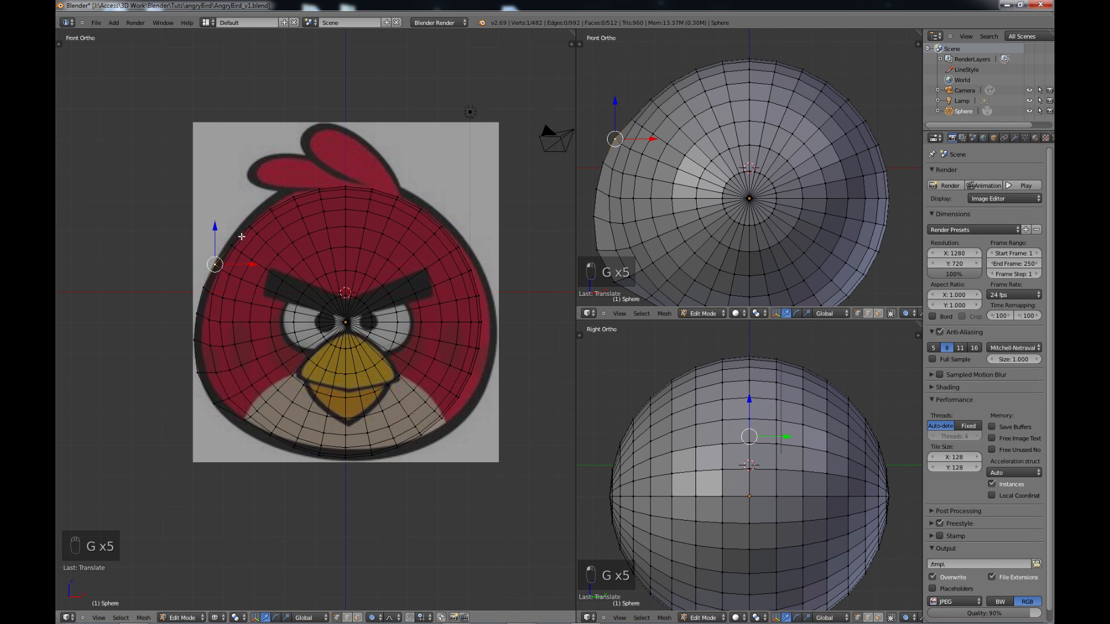
key("g")
left_click(242, 216)
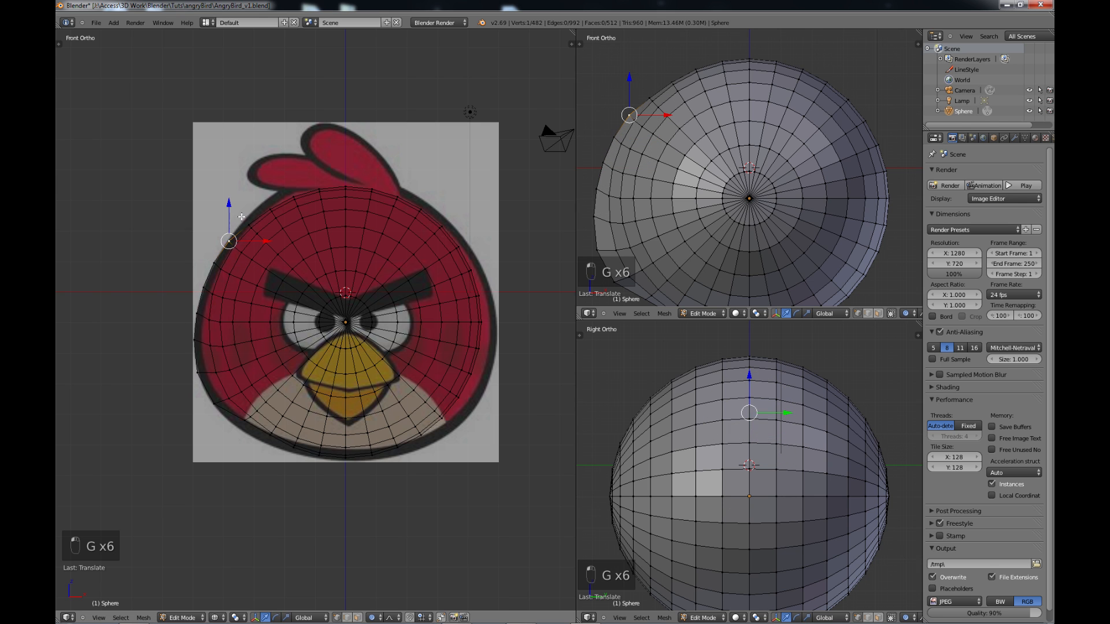
key("g")
left_click(263, 200)
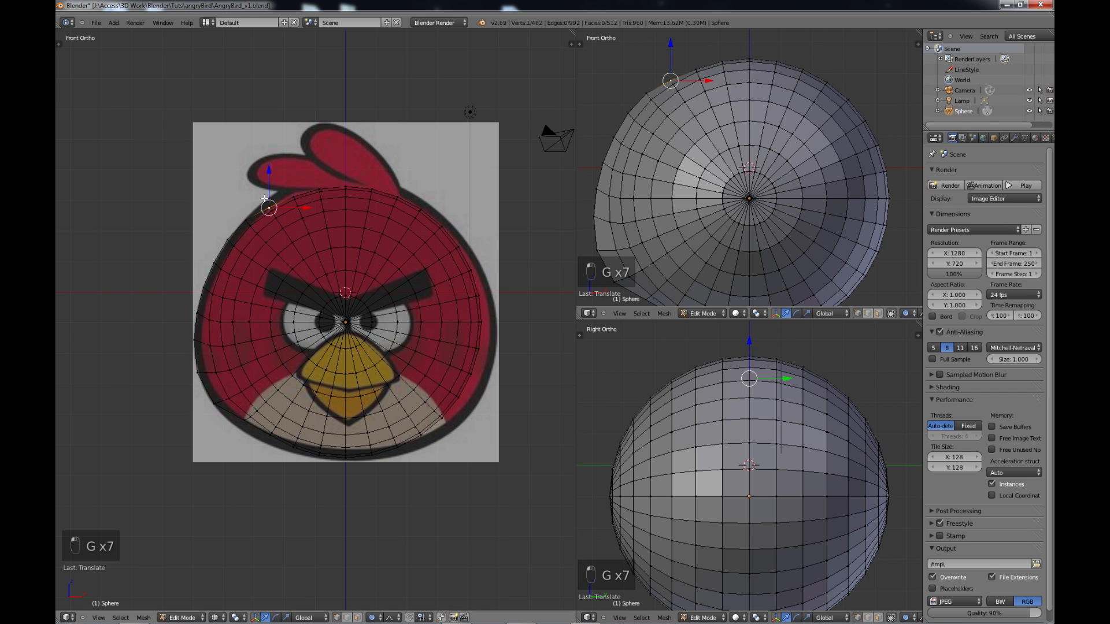
Step: Raise the rim vertices across the crown, beneath the head feathers, to round out the top of the head
key("g")
left_click(290, 183)
key("g")
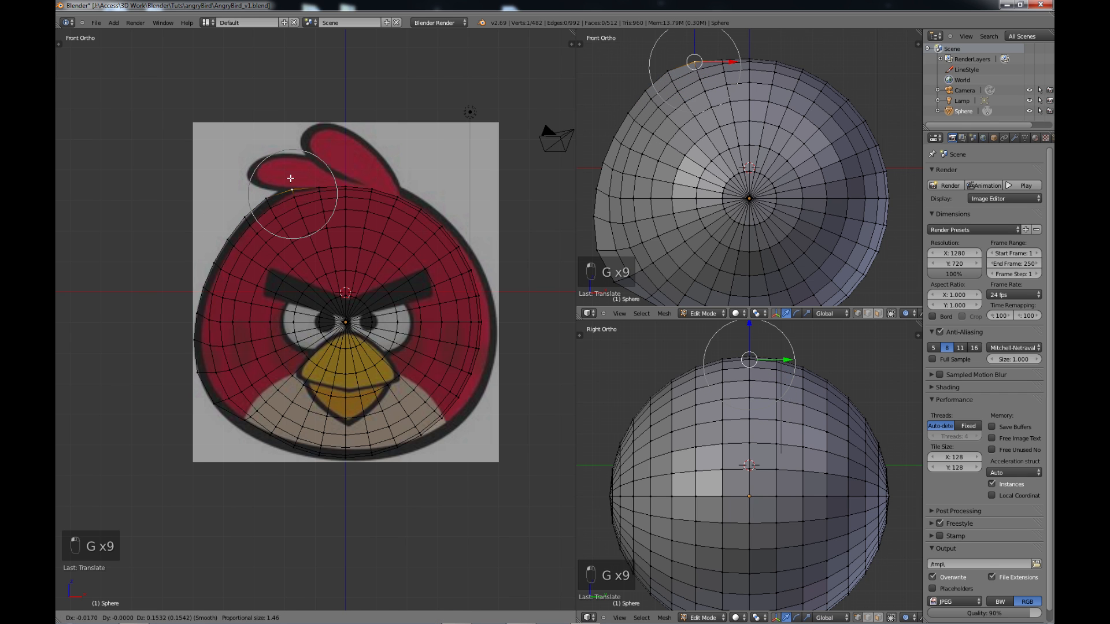
left_click(290, 179)
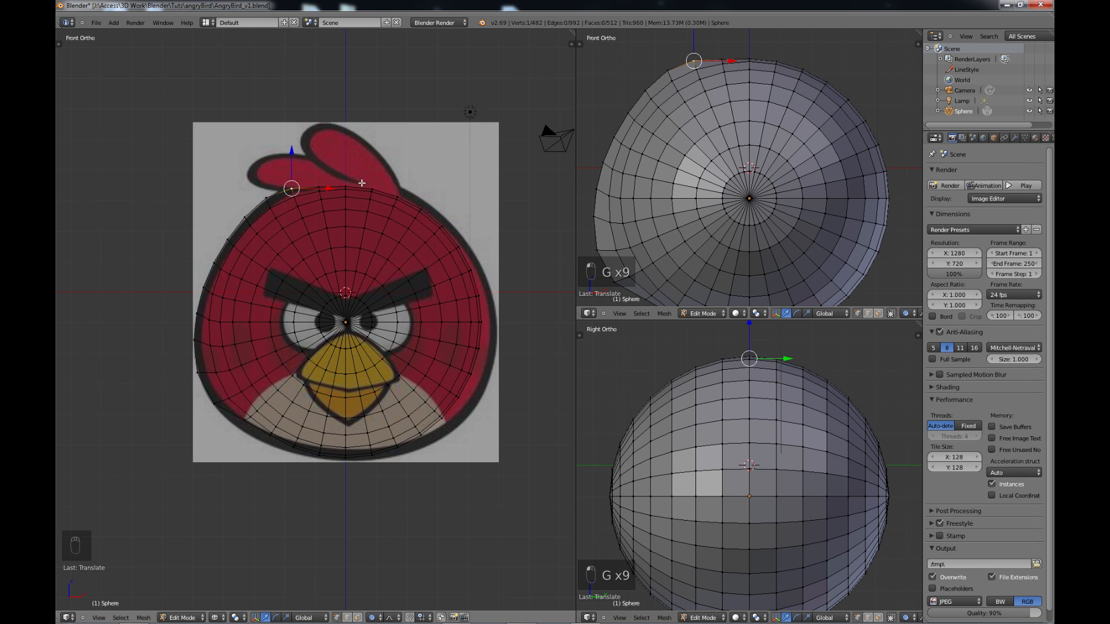
key("g")
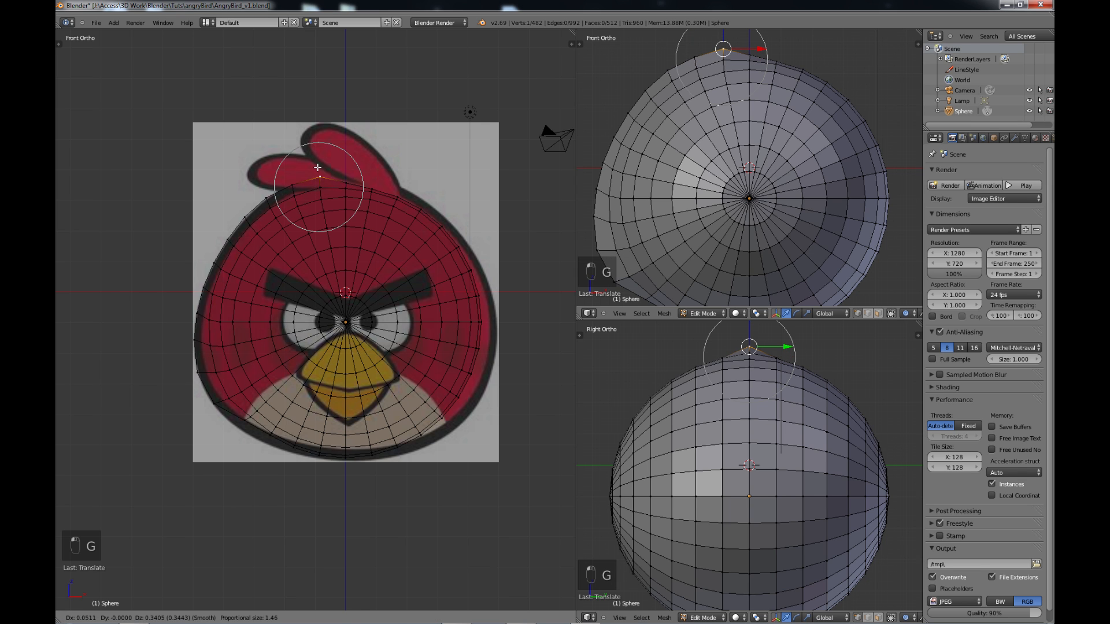
left_click(340, 174)
right_click(347, 169)
key("g")
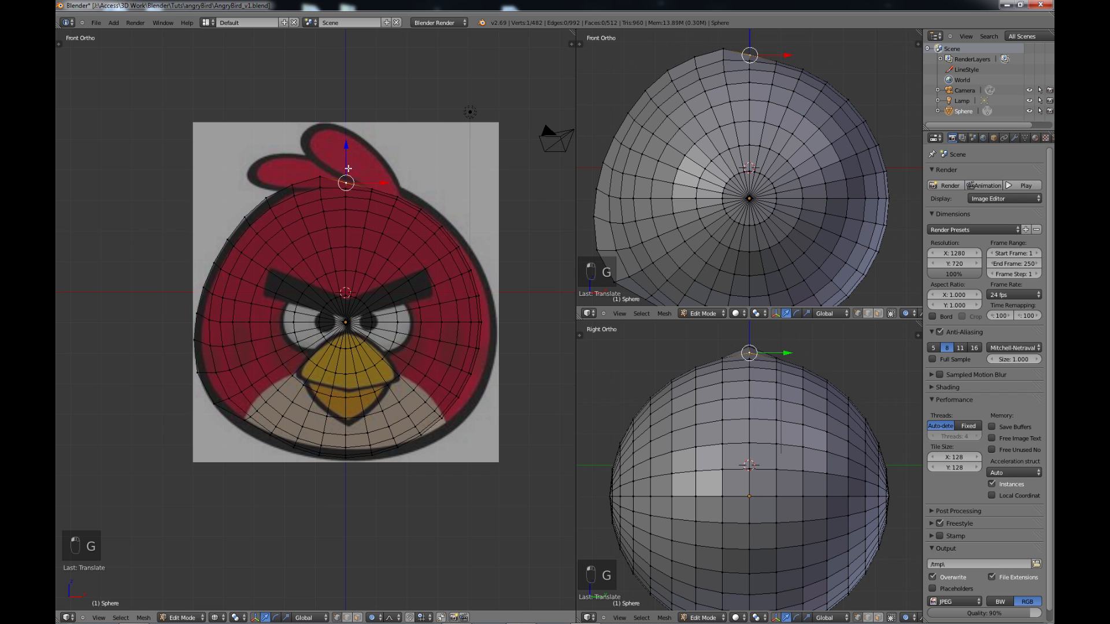
left_click(374, 173)
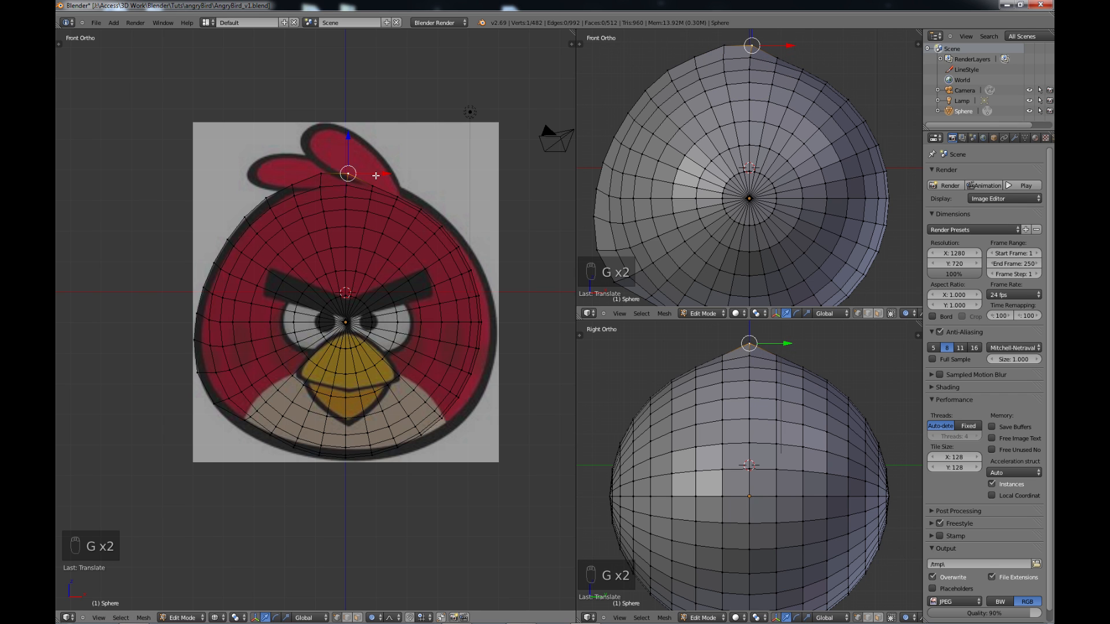
key("g")
left_click(407, 190)
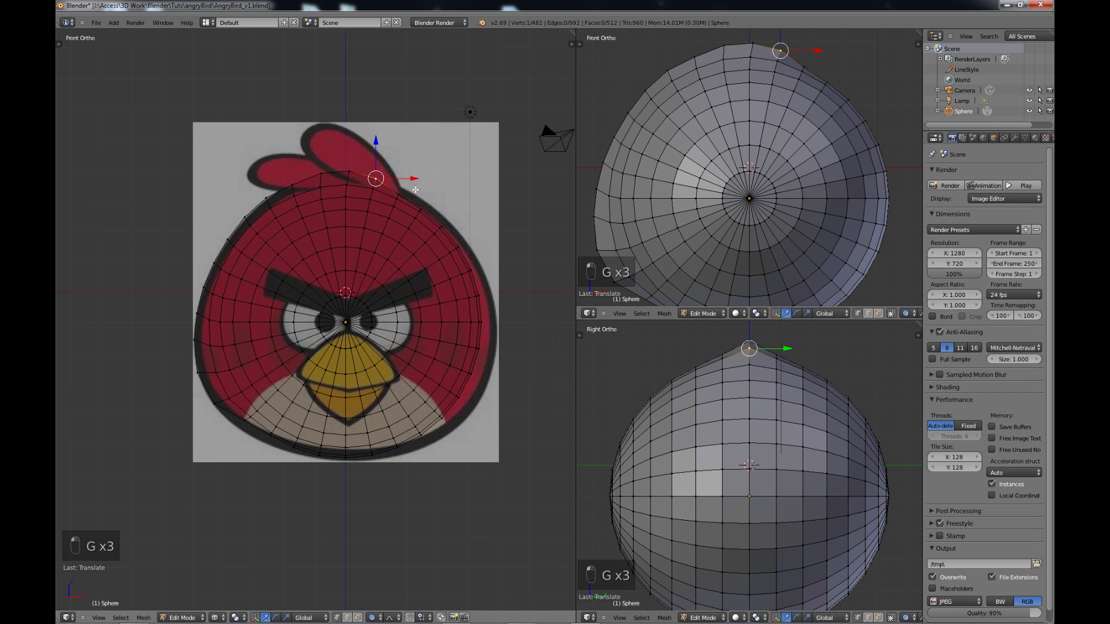
Step: Pull the rim vertices on the upper-right curve of the head out to the reference outline
key("g")
left_click(412, 198)
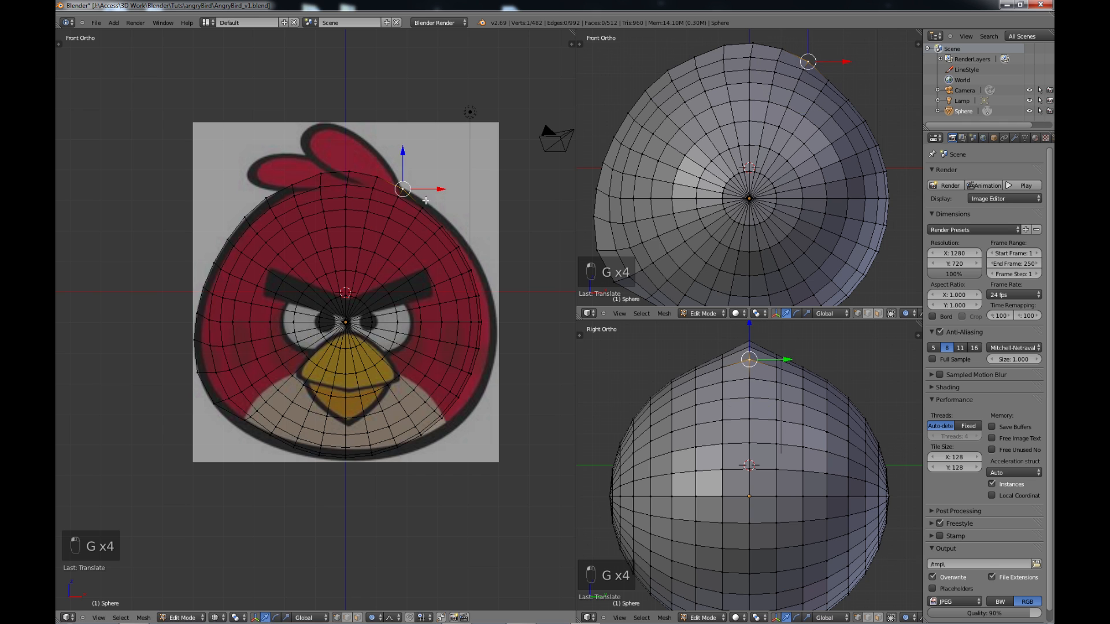
key("g")
left_click(429, 202)
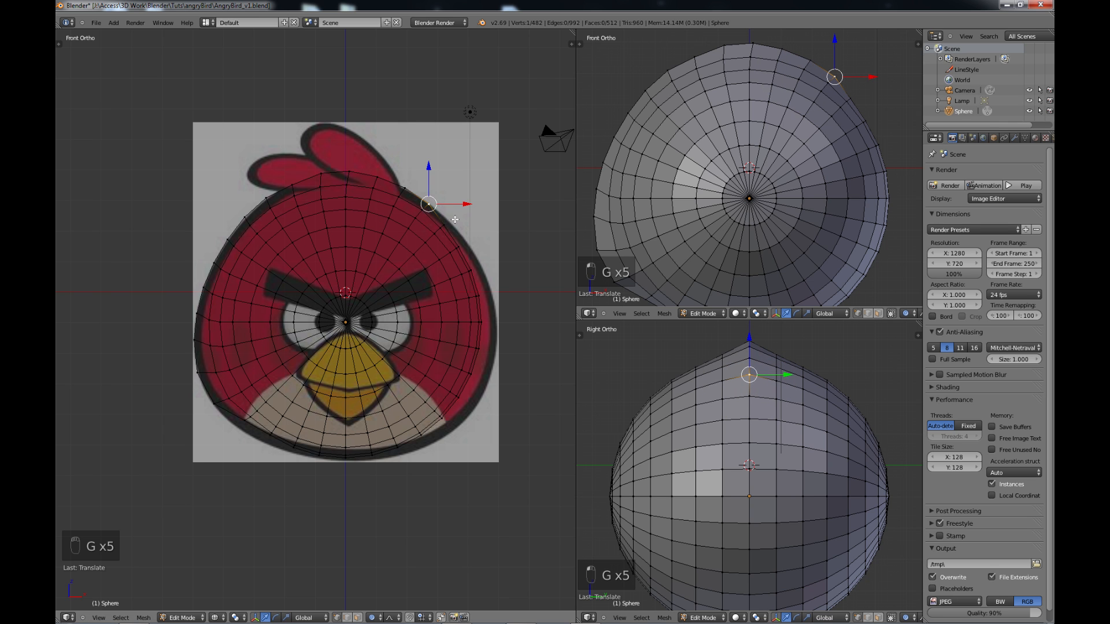
key("g")
left_click(457, 225)
key("g")
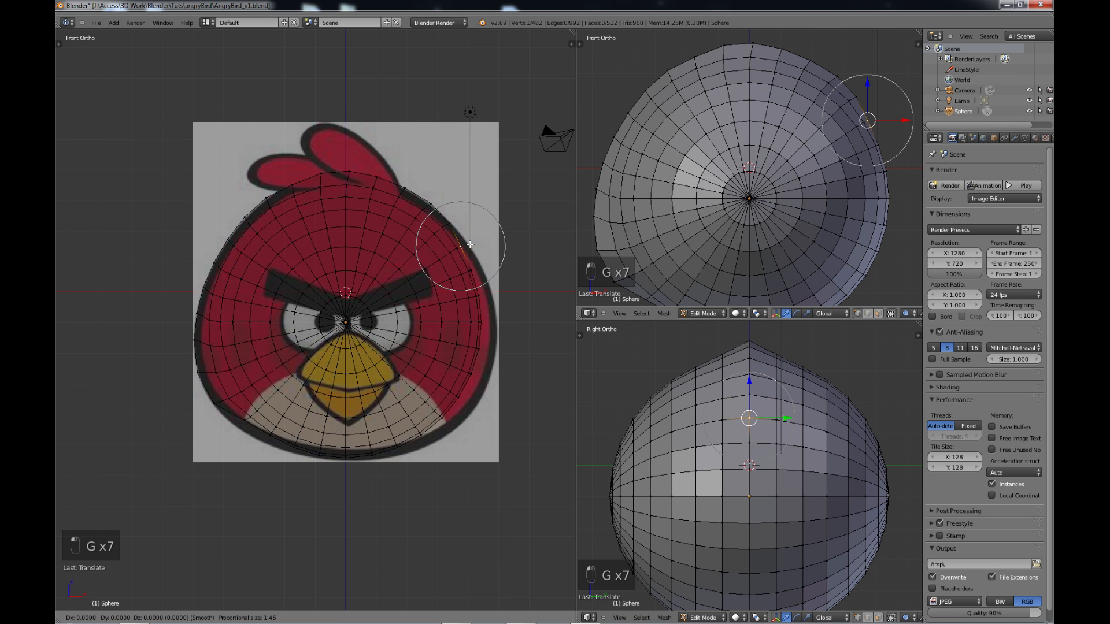
left_click(471, 245)
Step: Move the rim vertices beside the right eyebrow and eye outward to the bird's body outline
key("g")
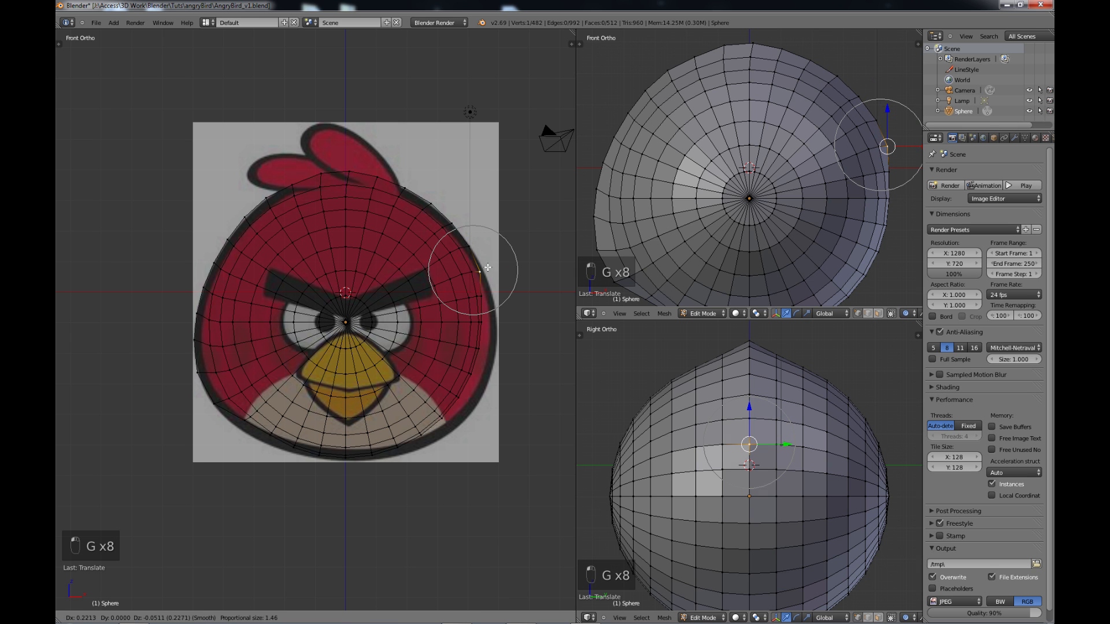
left_click(480, 291)
key("g")
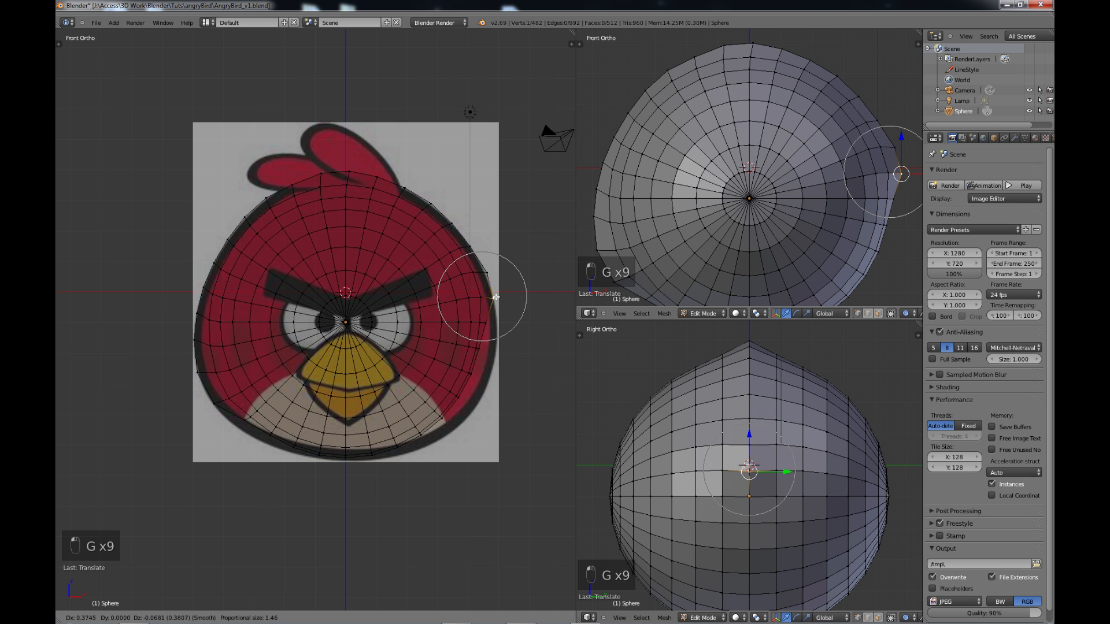
left_click(493, 297)
key("g")
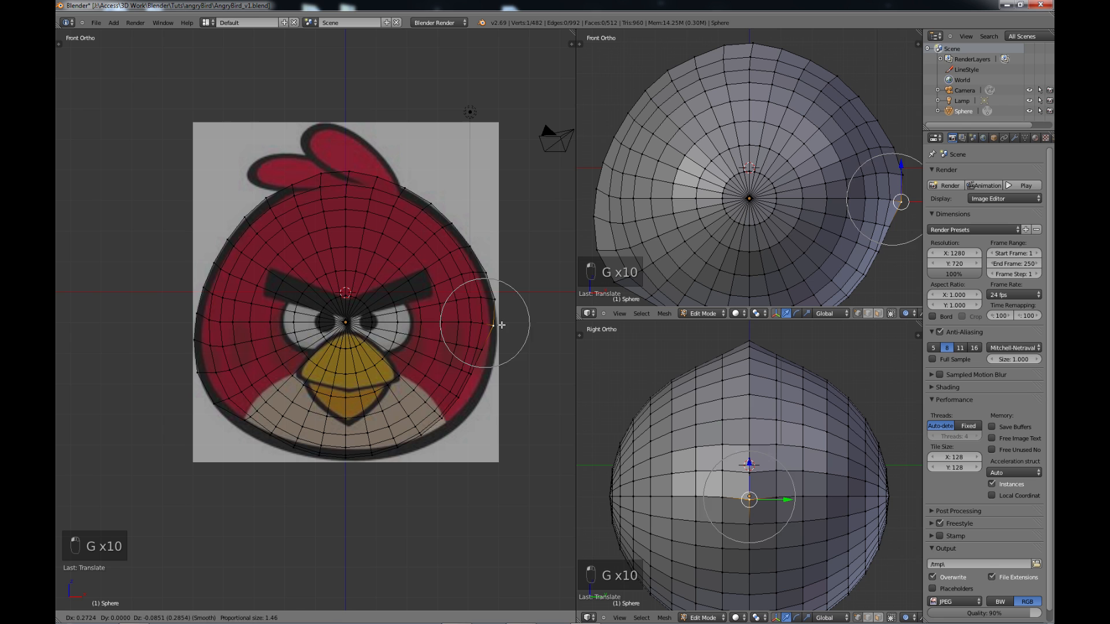
left_click(493, 324)
Step: Pull the rim vertices along the lower-right cheek, from beak height down to the belly, out to the body outline
key("g")
left_click(490, 361)
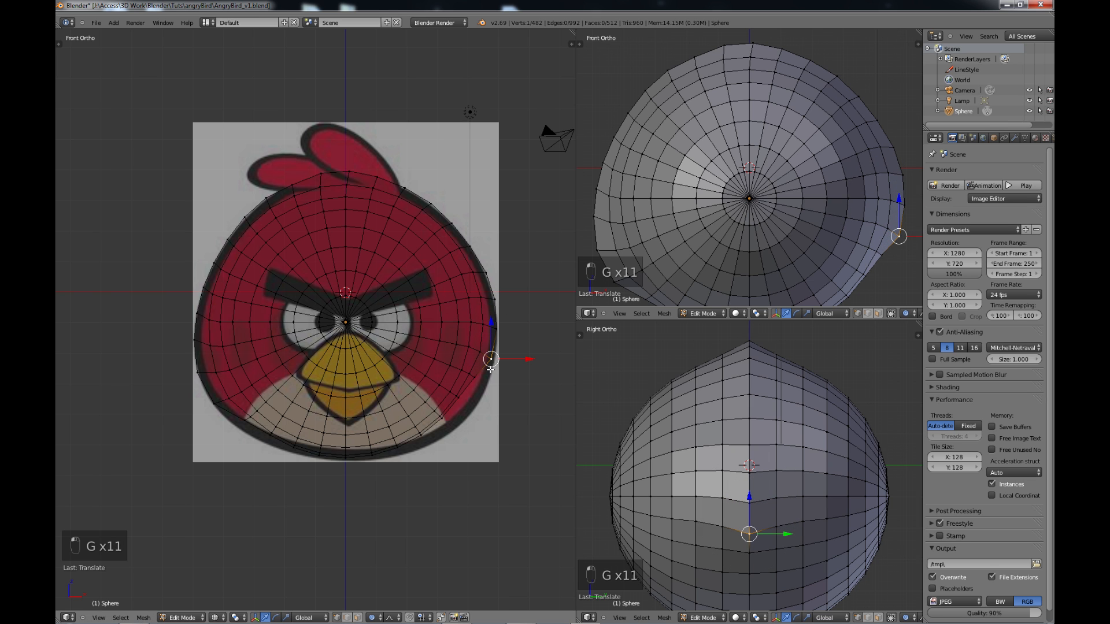
key("g")
left_click(482, 392)
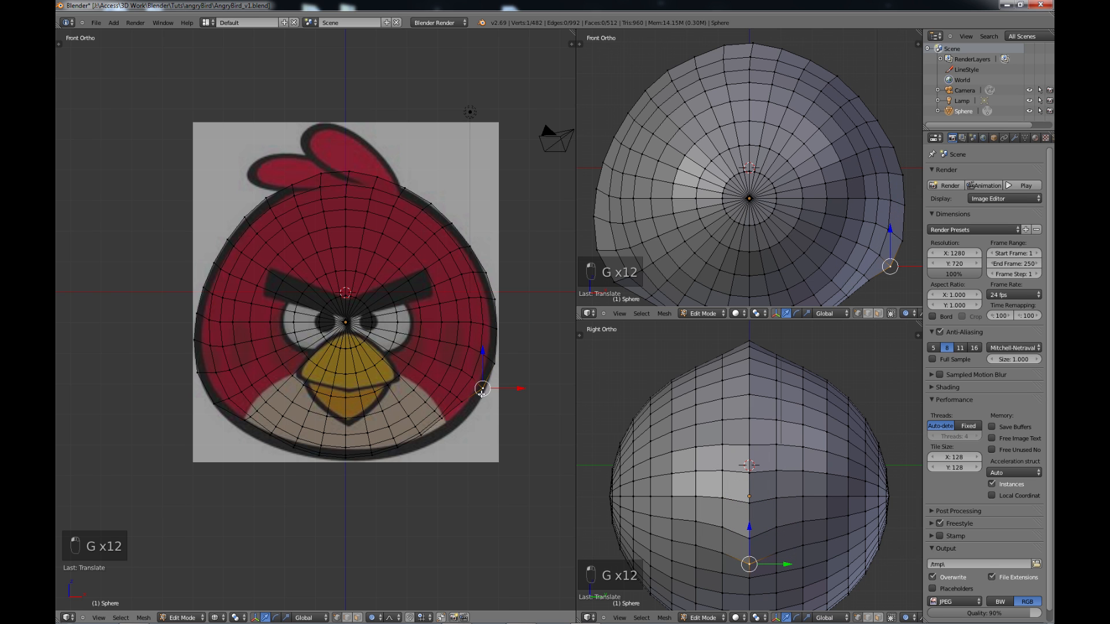
key("g")
left_click(453, 417)
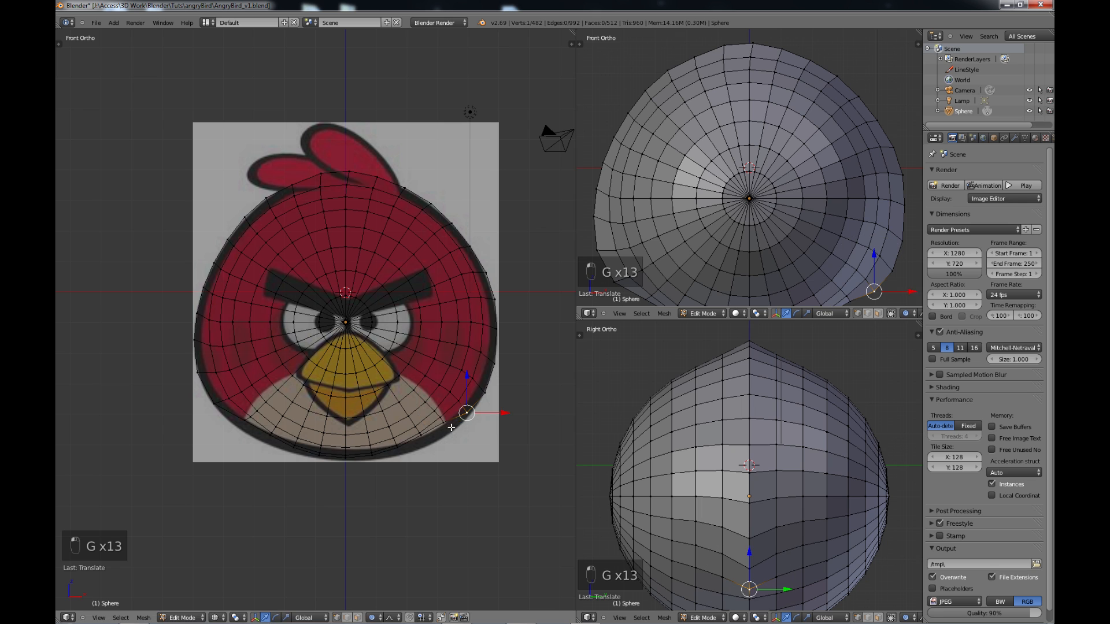
Step: Move the rim vertices along the underside of the belly, from the lower-right curve to the bottom centre, onto the reference outline
key("g")
left_click(452, 440)
right_click(429, 442)
key("g")
left_click(426, 449)
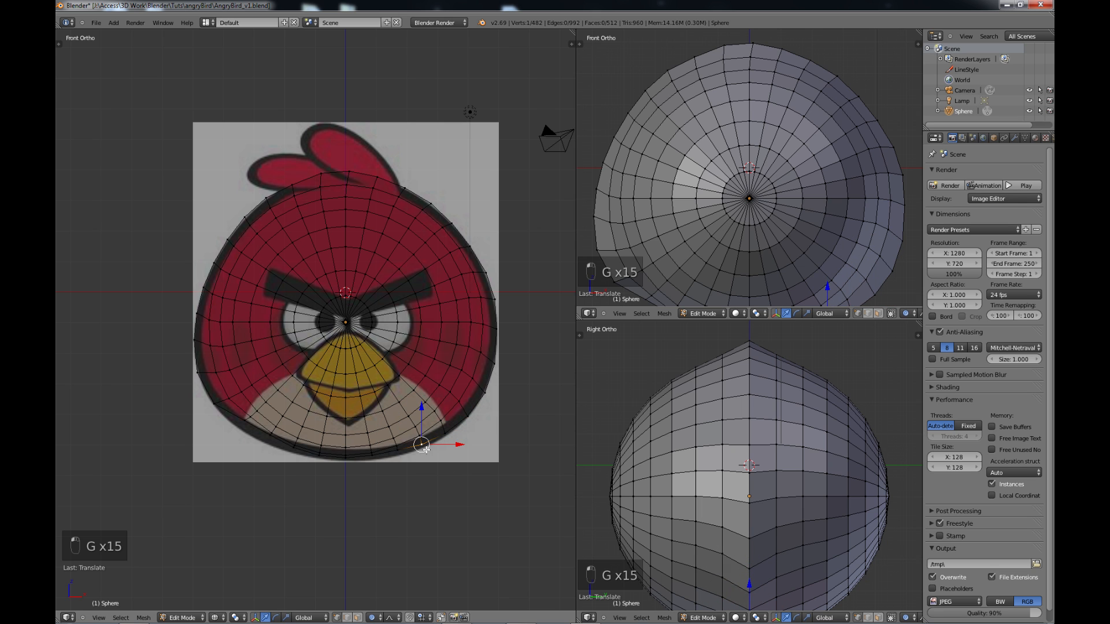
key("g")
key("g")
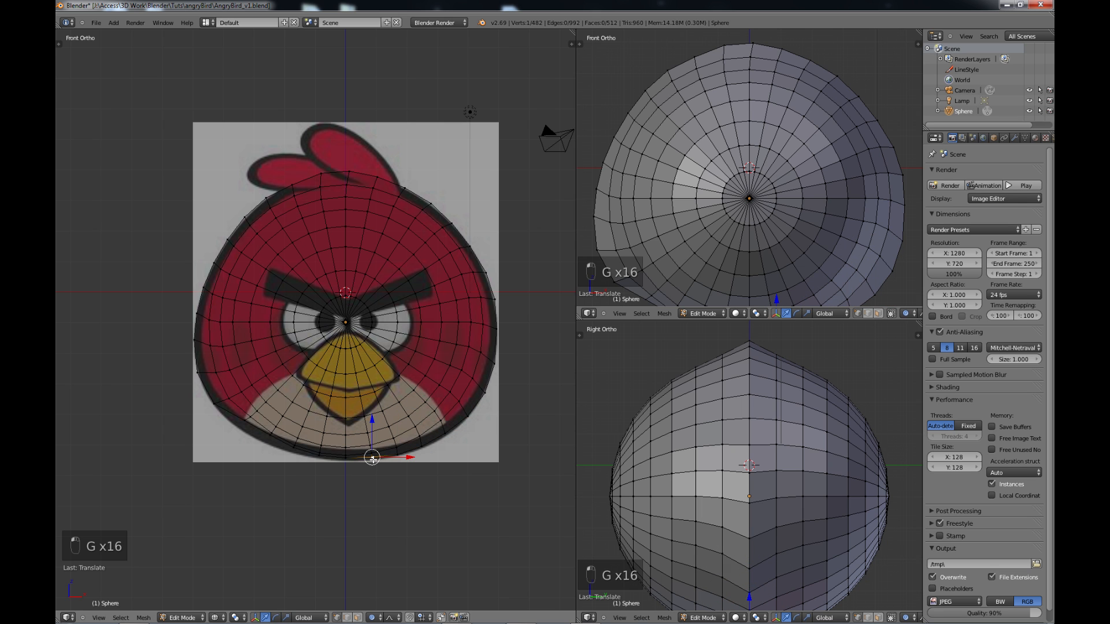
left_click(373, 460)
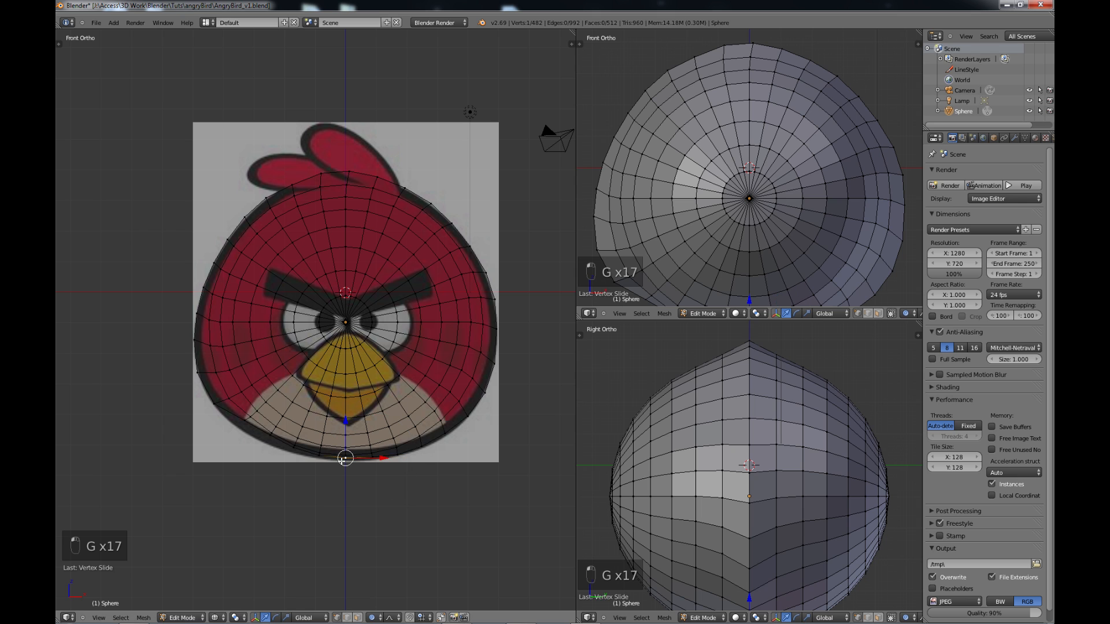
right_click(324, 453)
right_click(283, 446)
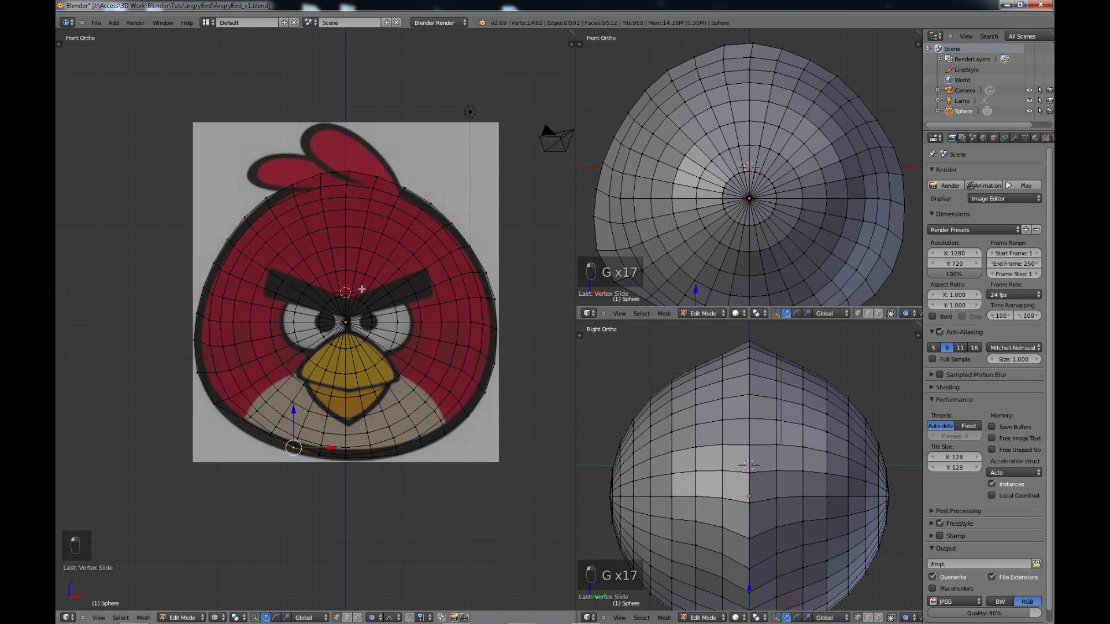
Step: Select the front half of the sphere's vertices in the side view, stopping just short of the centre ring
scroll(753, 477, "down", 3)
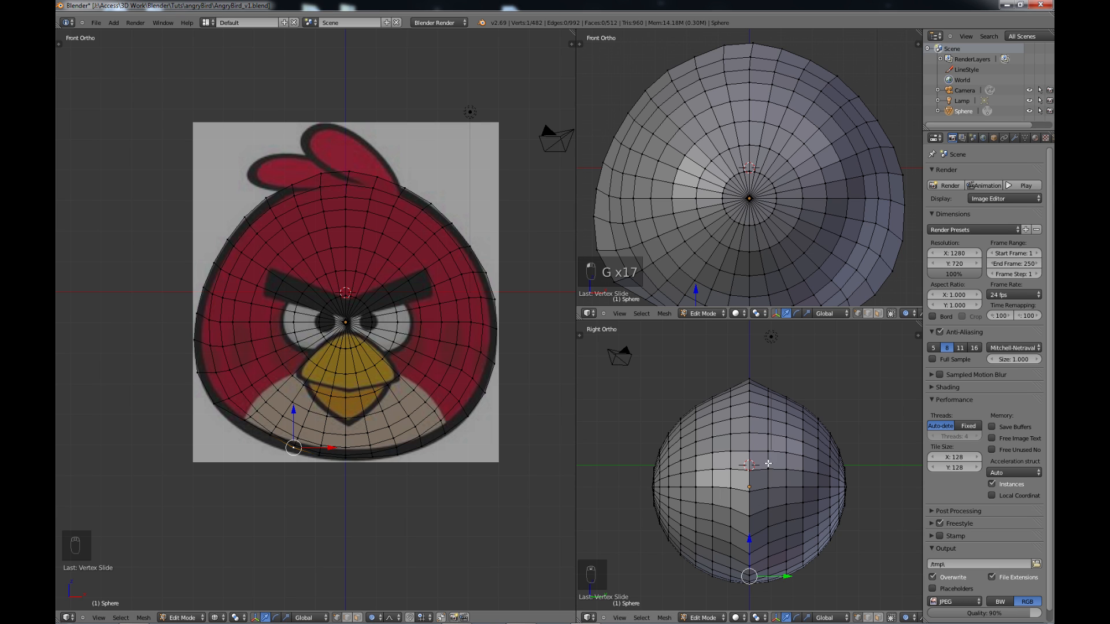
scroll(770, 465, "down", 1)
middle_click_drag(771, 465, 795, 472, "shift")
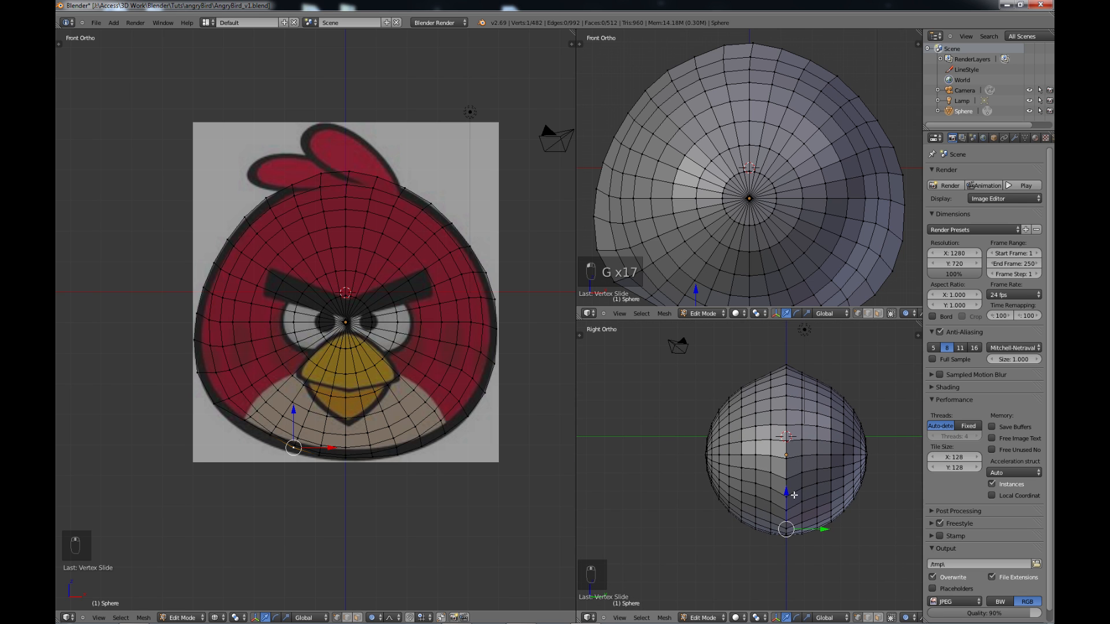
right_click(743, 443)
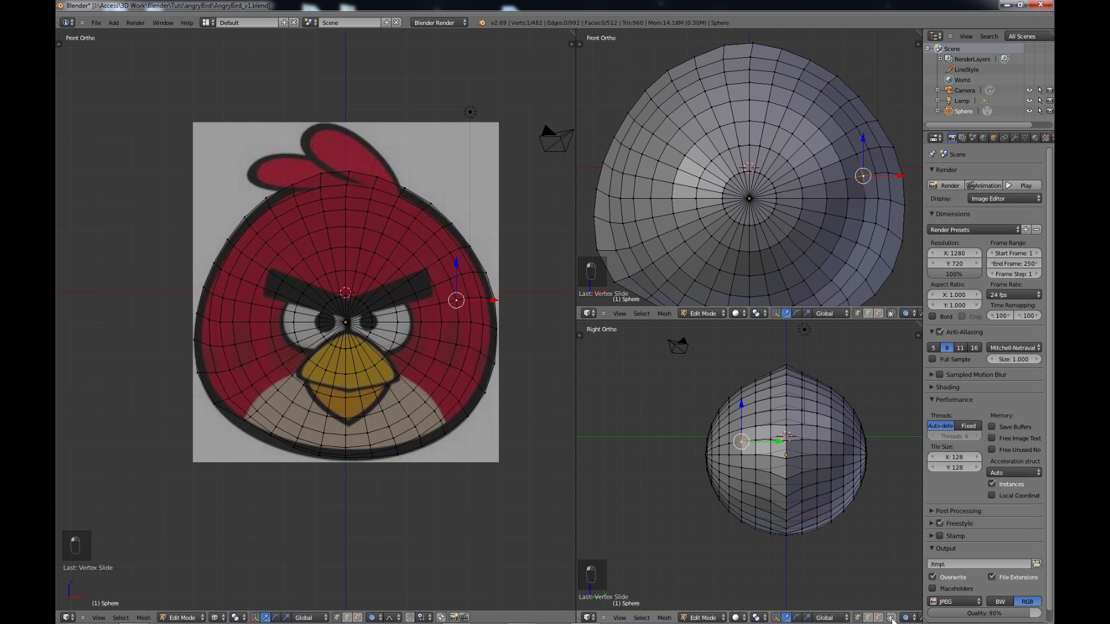
key("b")
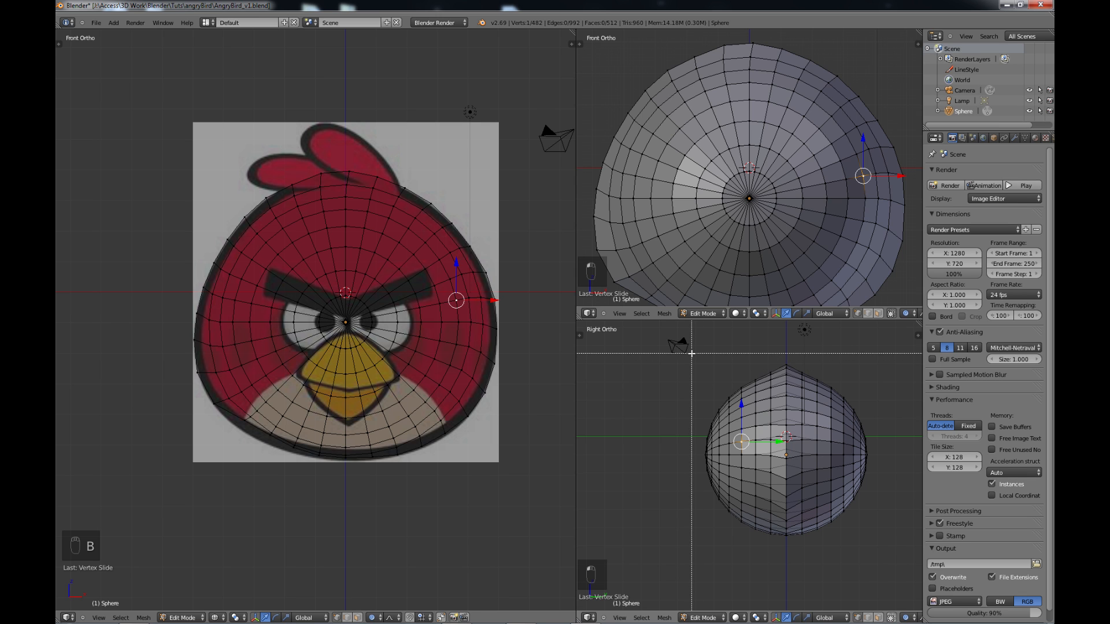
left_click_drag(691, 354, 780, 556)
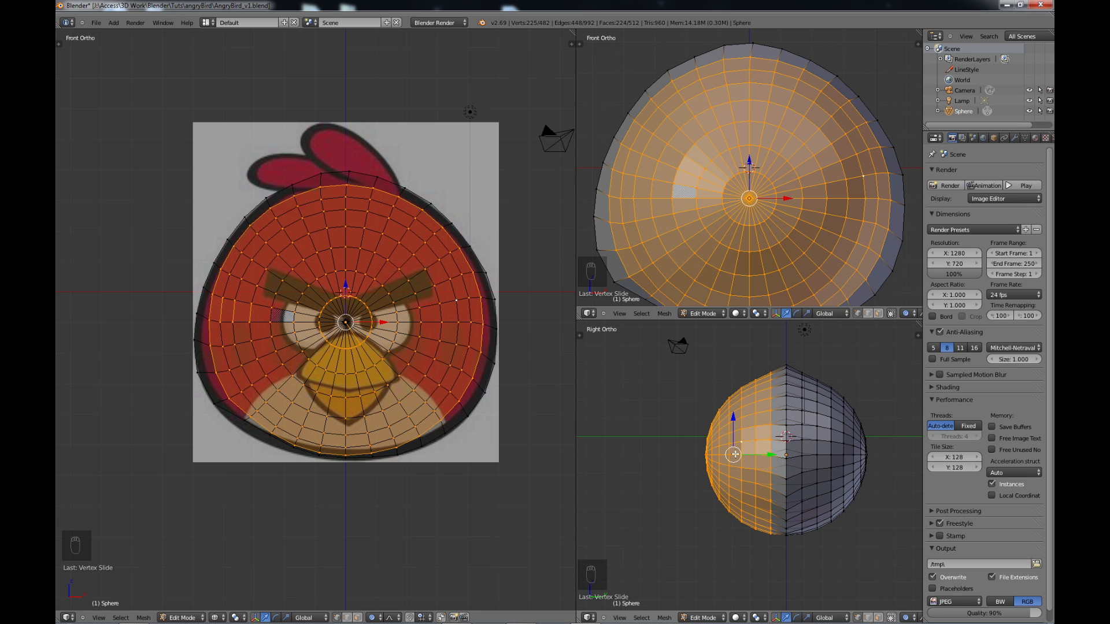
Step: Scale the selected front half down to about 0.81 with the proportional editing size at 5.05
key("g")
scroll(734, 454, "down", 13)
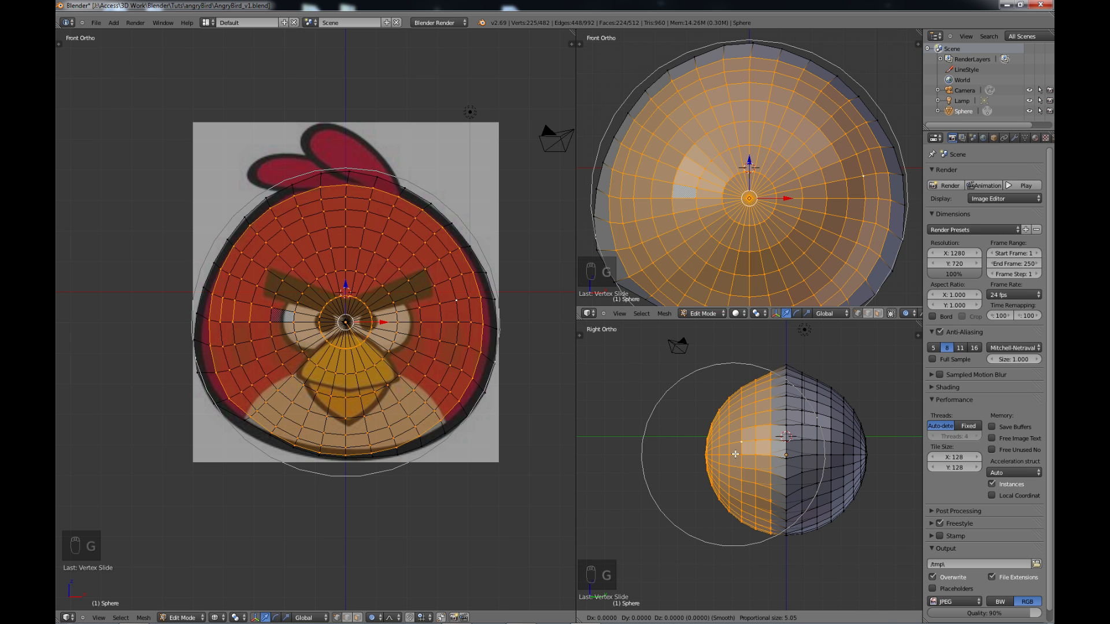
left_click(734, 454)
key("s")
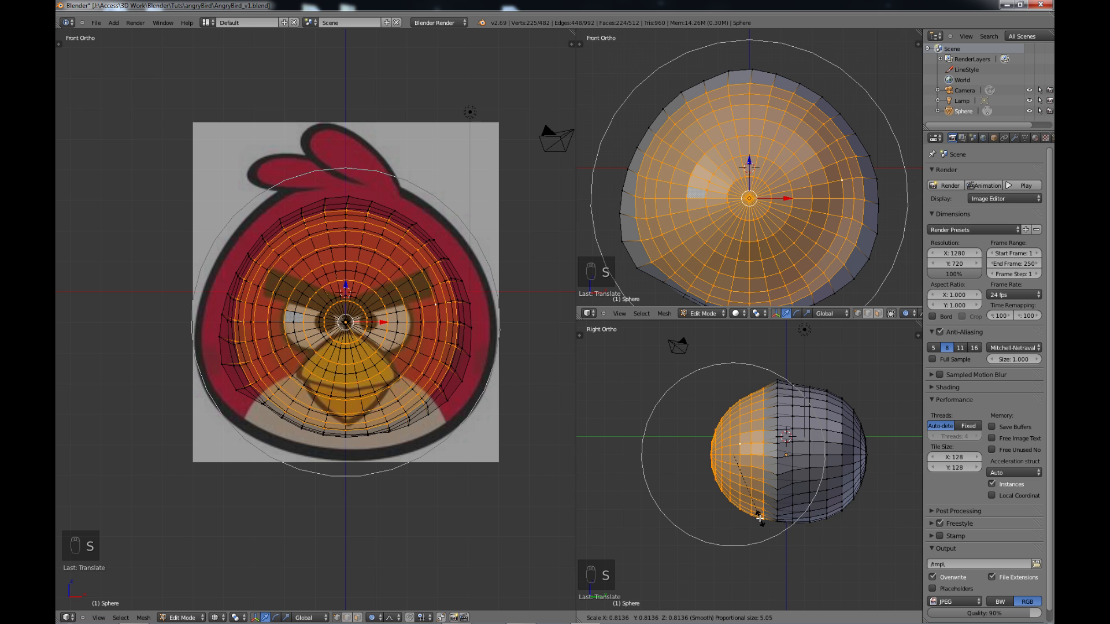
left_click(757, 512)
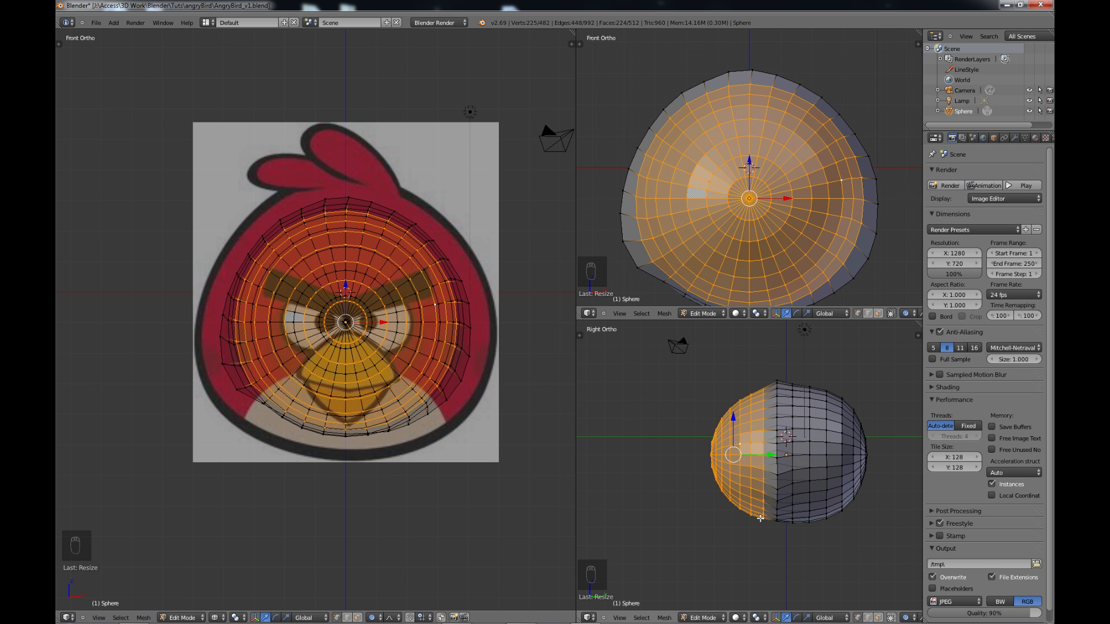
Step: Scale the front half down further to about 0.77 with proportional size 2.85, and shift it along Y towards the body's centre
key("g")
scroll(754, 507, "up", 6)
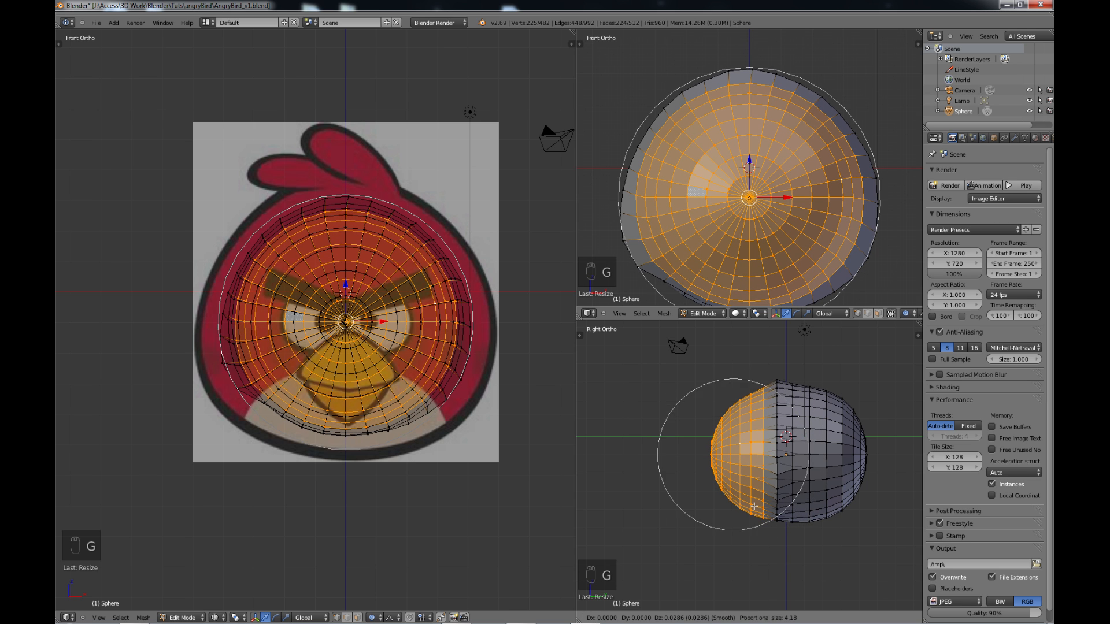
left_click(754, 507)
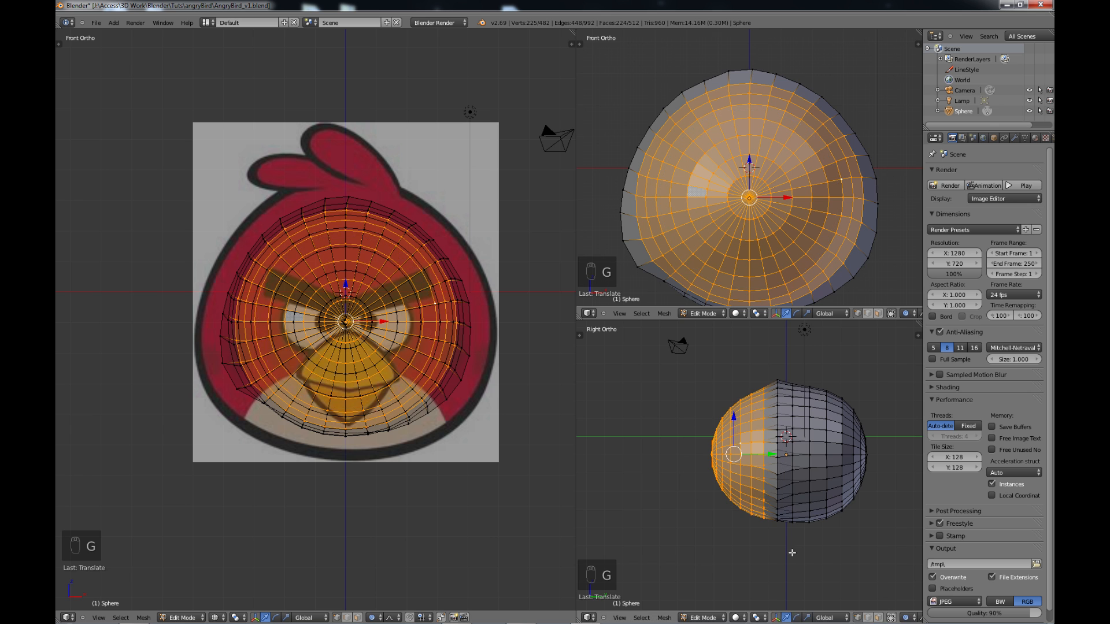
key("s")
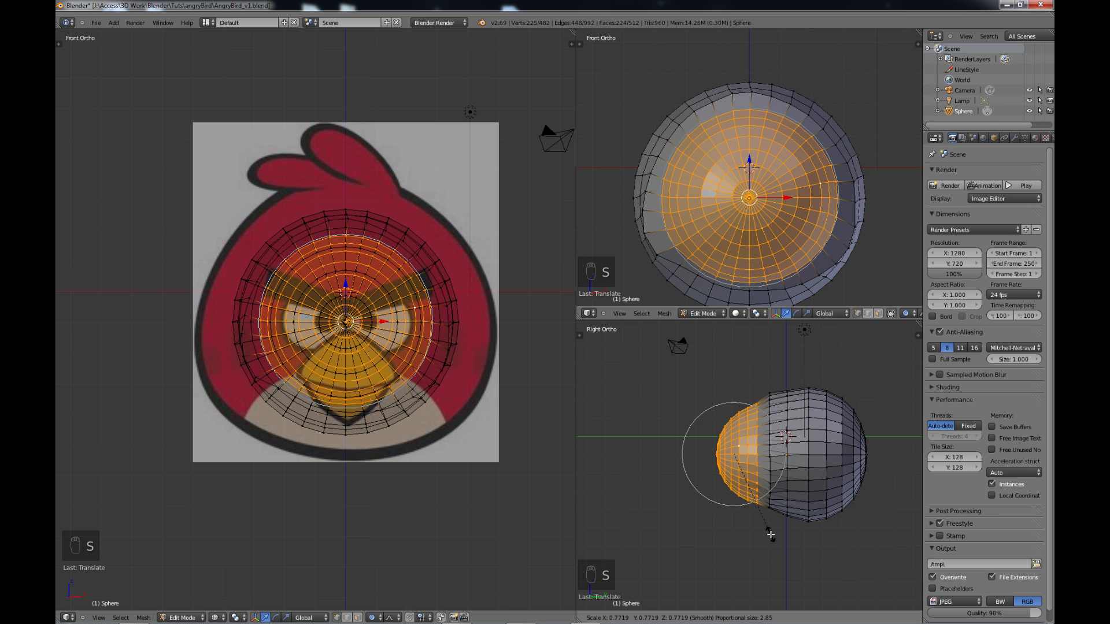
left_click(770, 534)
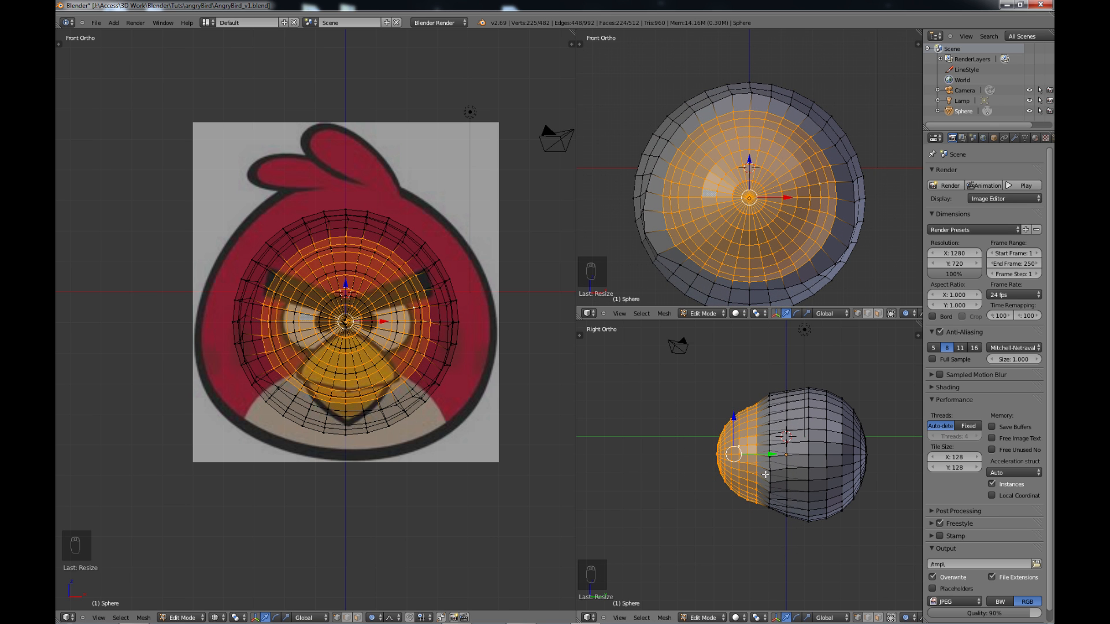
left_click_drag(770, 455, 780, 459)
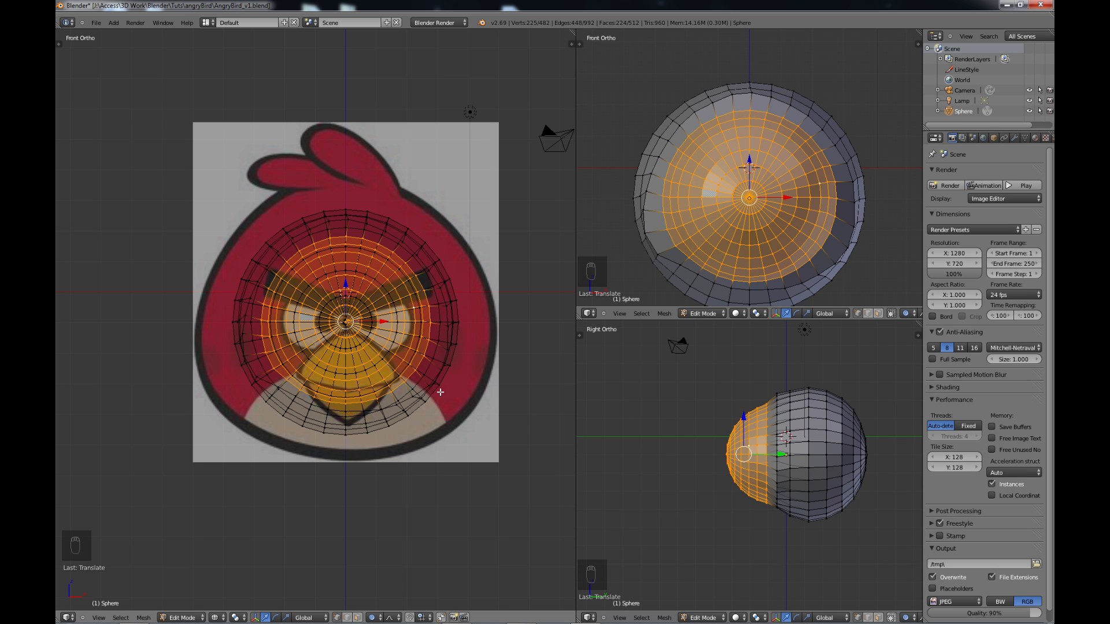
Step: Select the entire mesh and scale it up until it roughly fills the bird's body in the front reference
key("a")
key("a")
key("s")
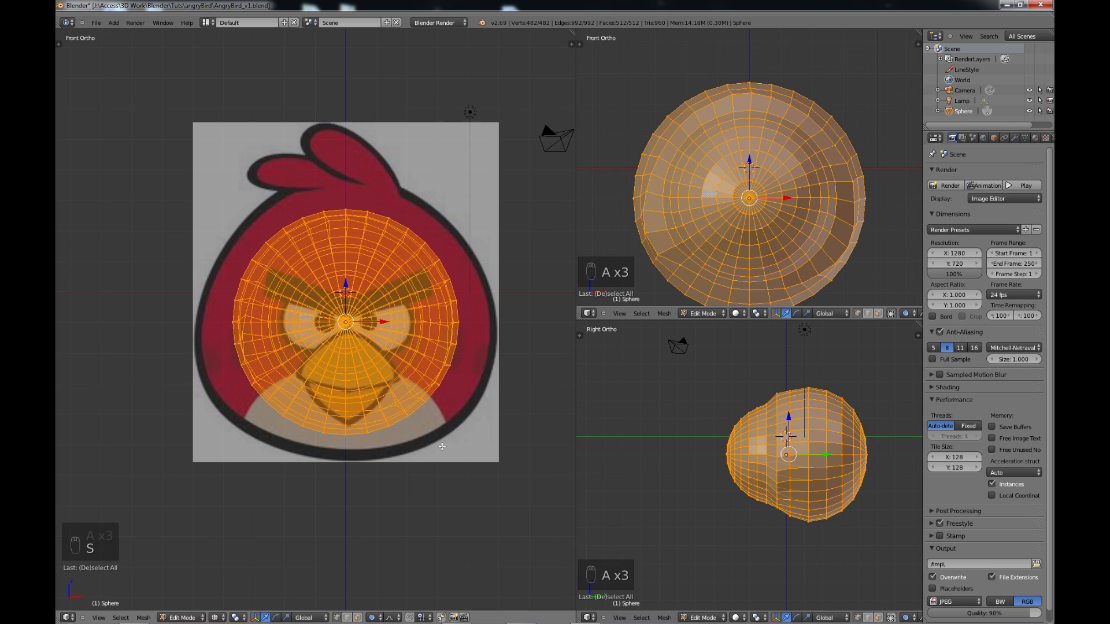
key("s")
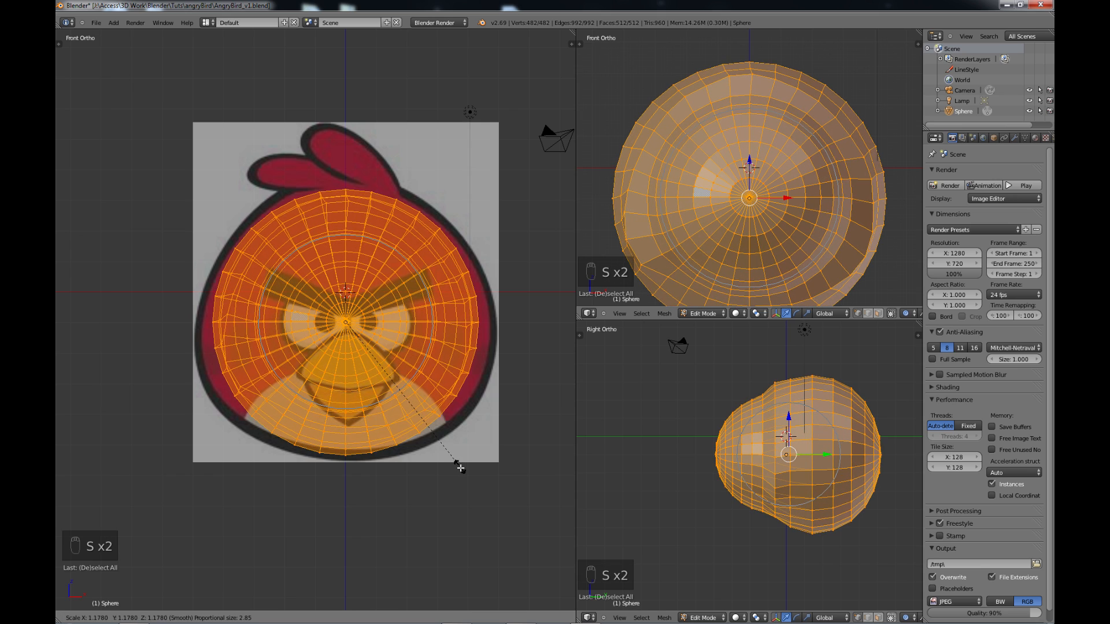
left_click(466, 479)
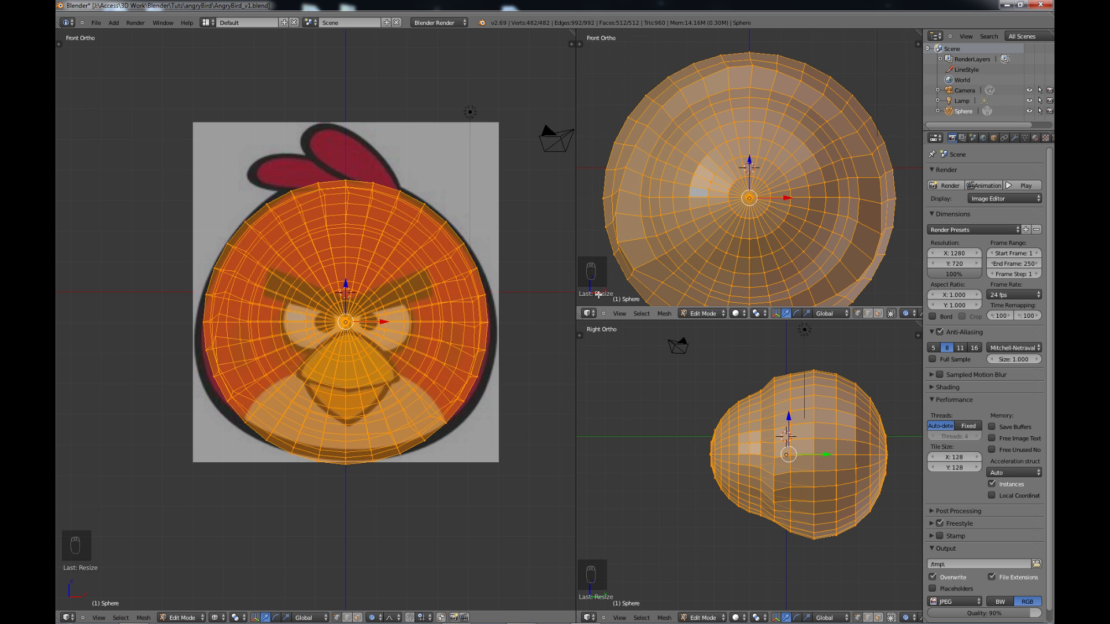
Step: Add a Subdivision Surface modifier to the sphere in Object Mode and set its View subdivisions to 2
key("Tab")
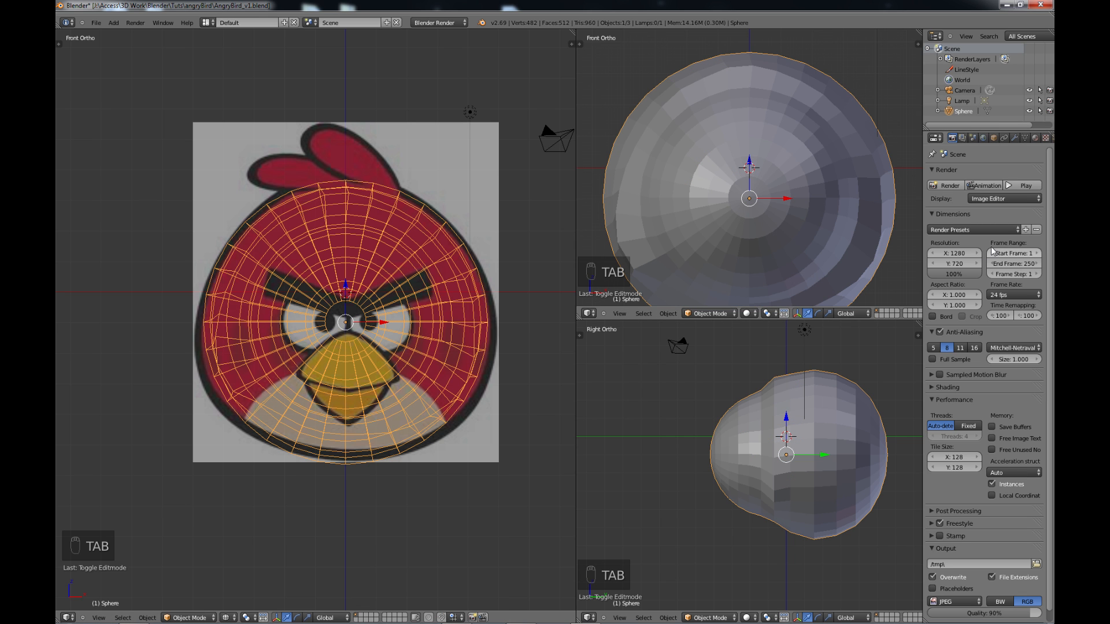
left_click(1016, 138)
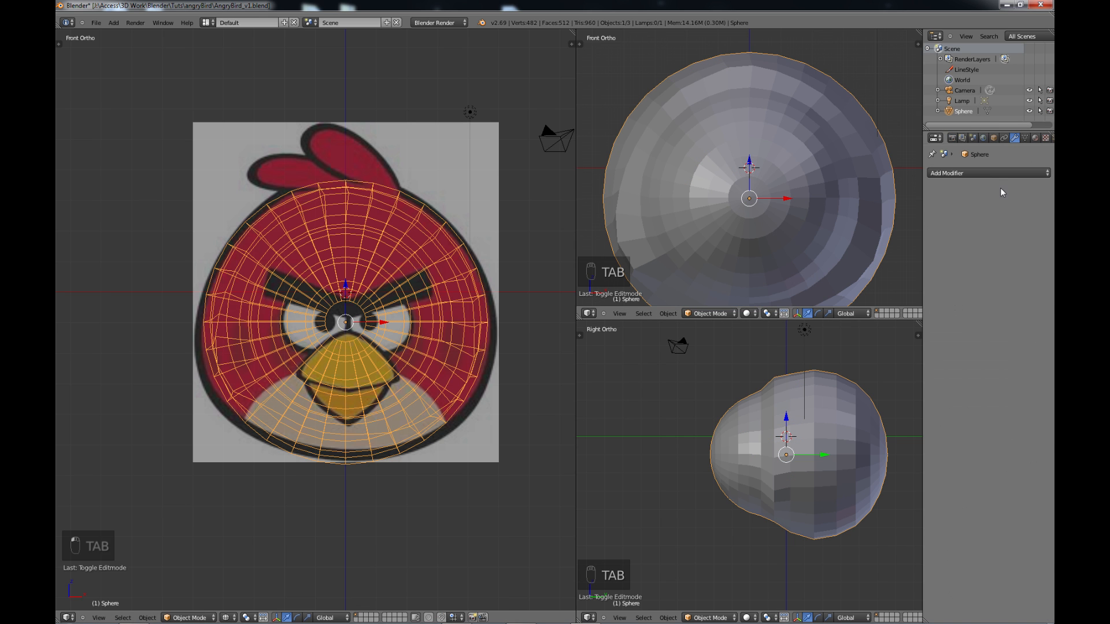
left_click(1002, 172)
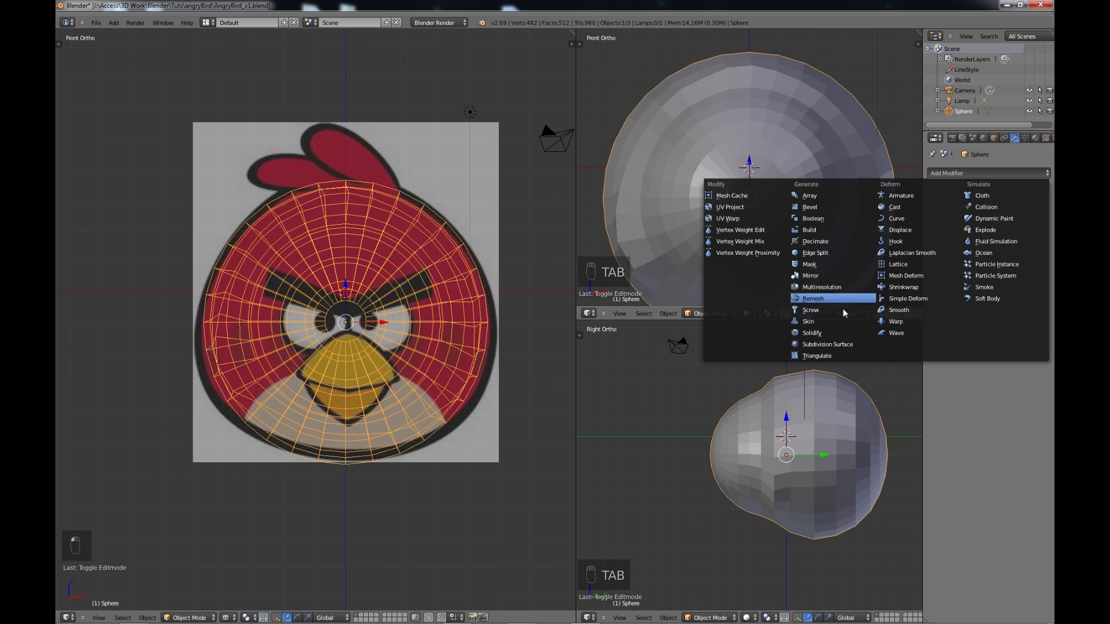
left_click(826, 343)
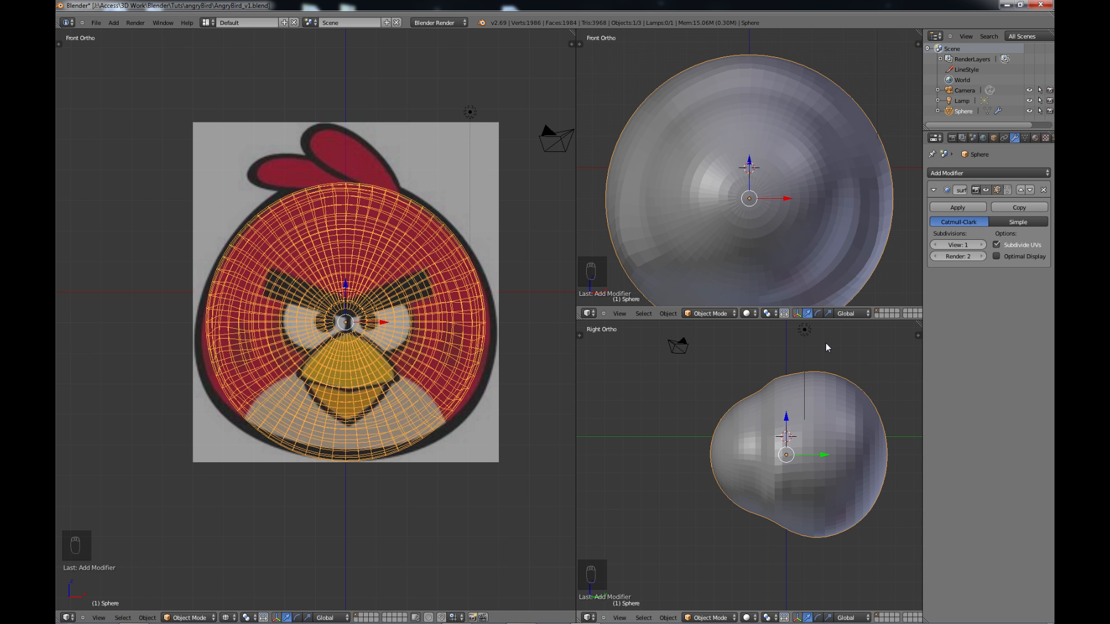
left_click(983, 247)
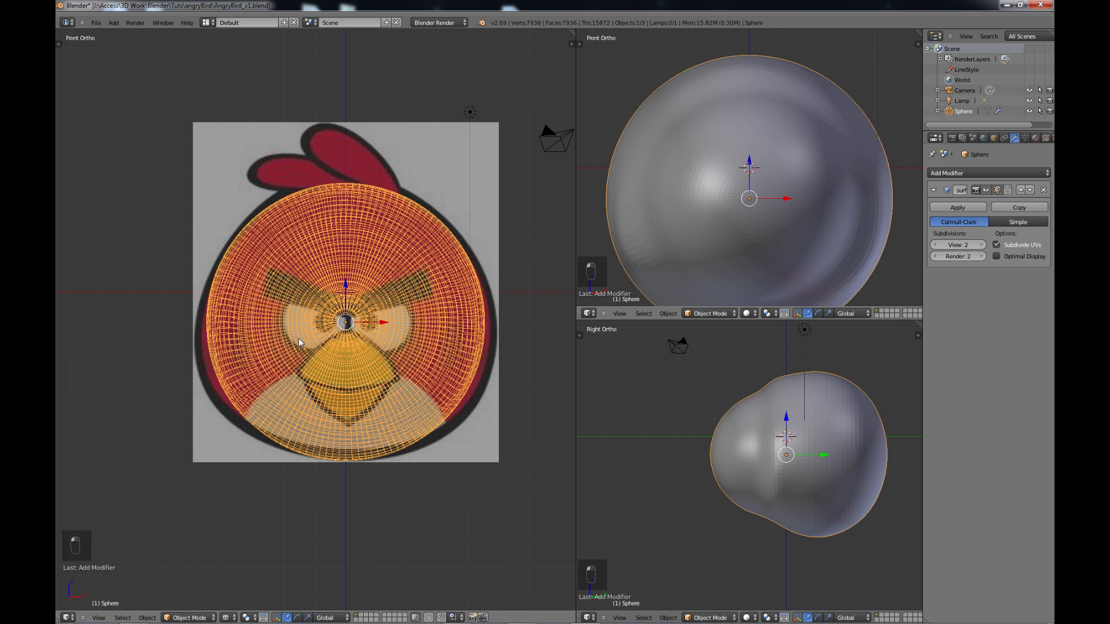
Step: Apply smooth shading to the sphere in Object Mode and to all its faces in Edit Mode
key("t")
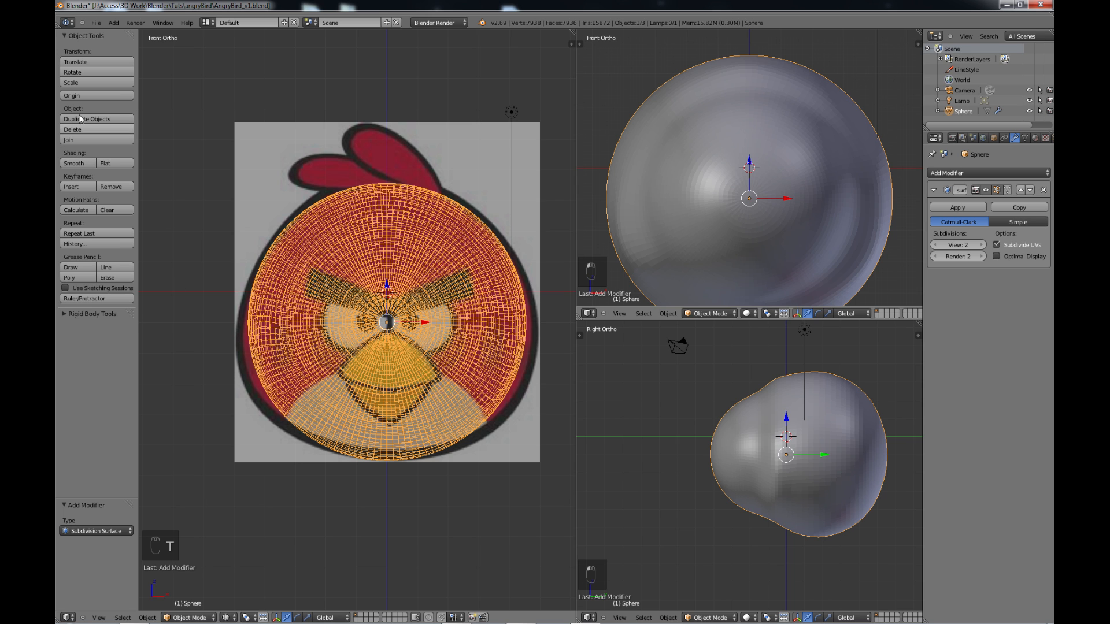
left_click(77, 165)
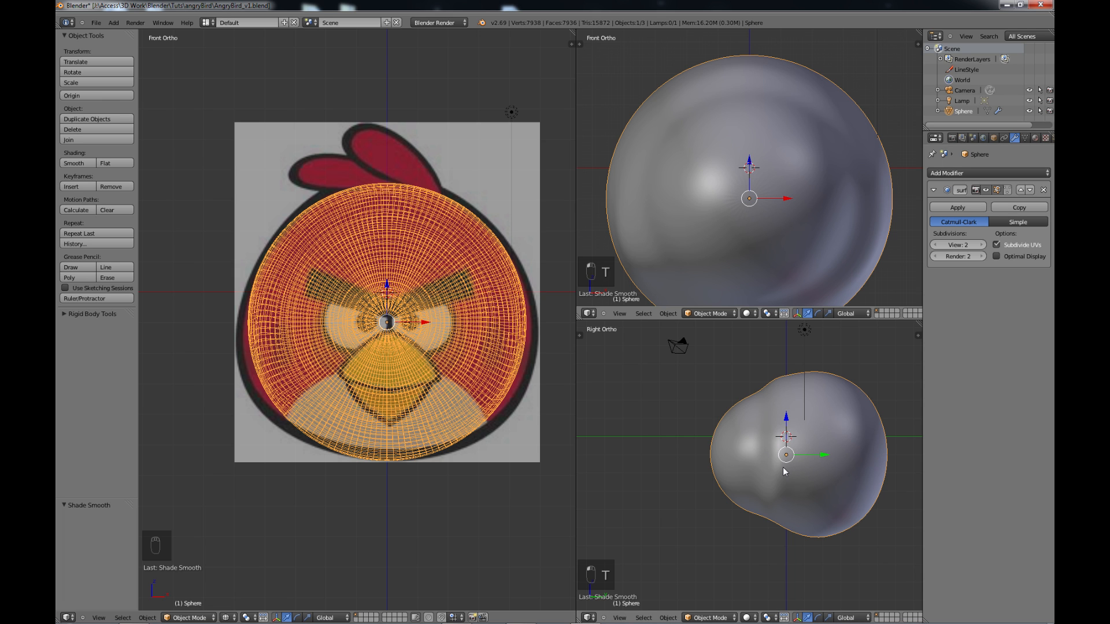
key("Tab")
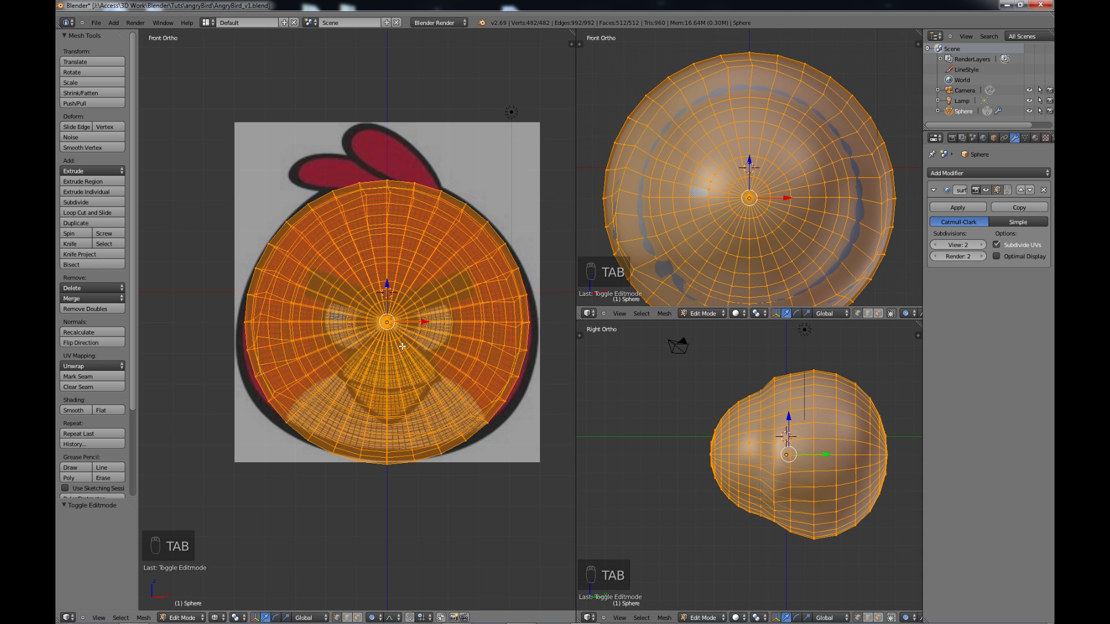
key("w")
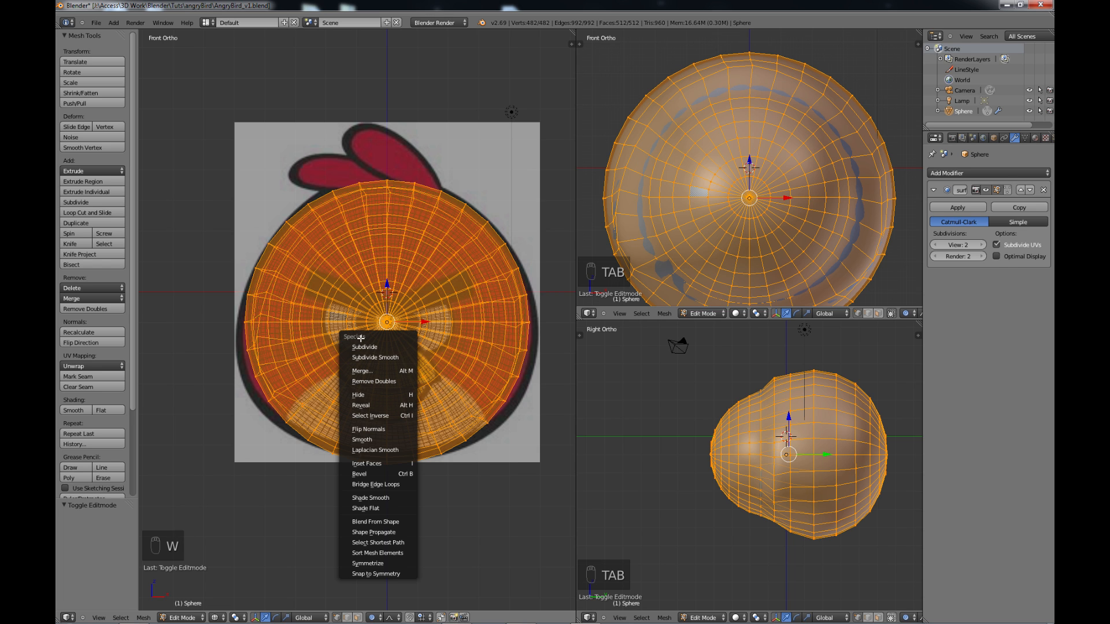
left_click(374, 498)
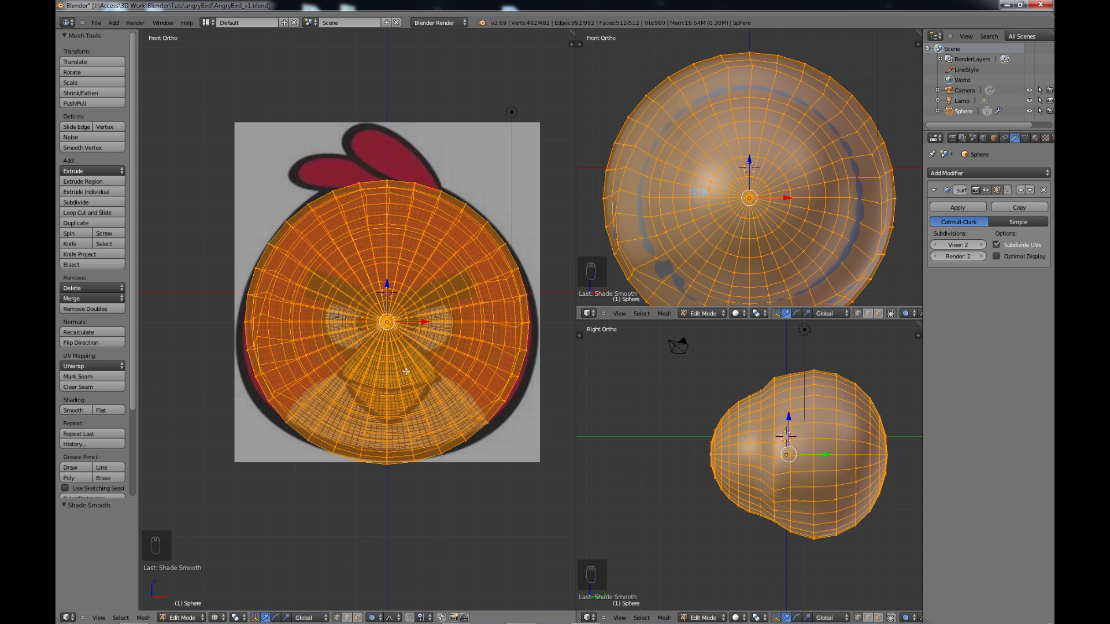
Step: Smooth all the mesh's vertices twice, setting the second Smooth Vertex operation to 5 repetitions
key("w")
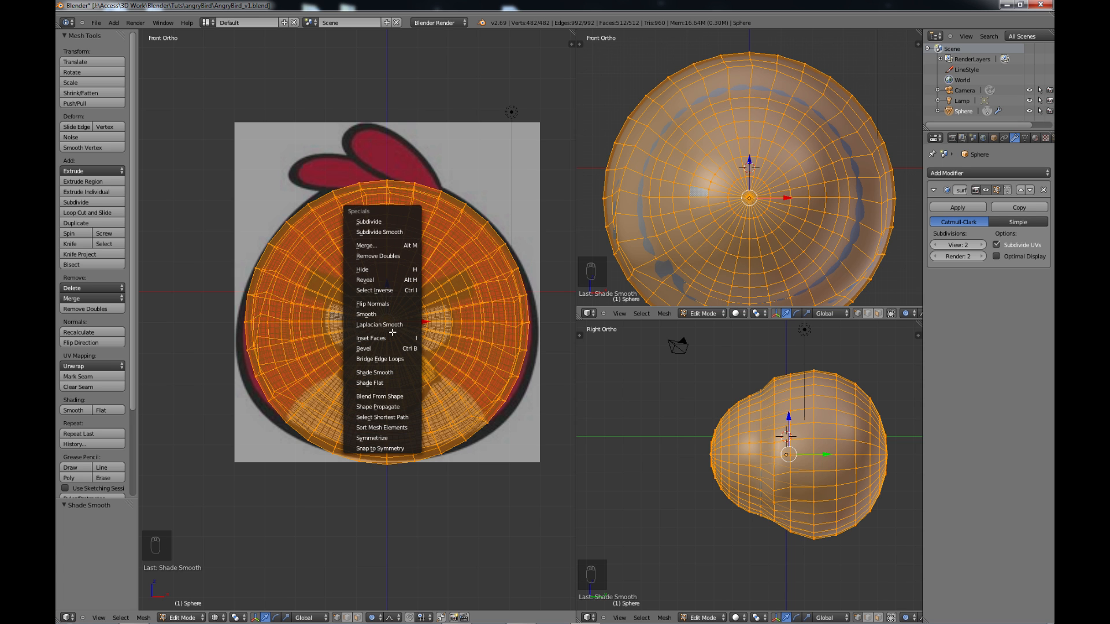
left_click(389, 314)
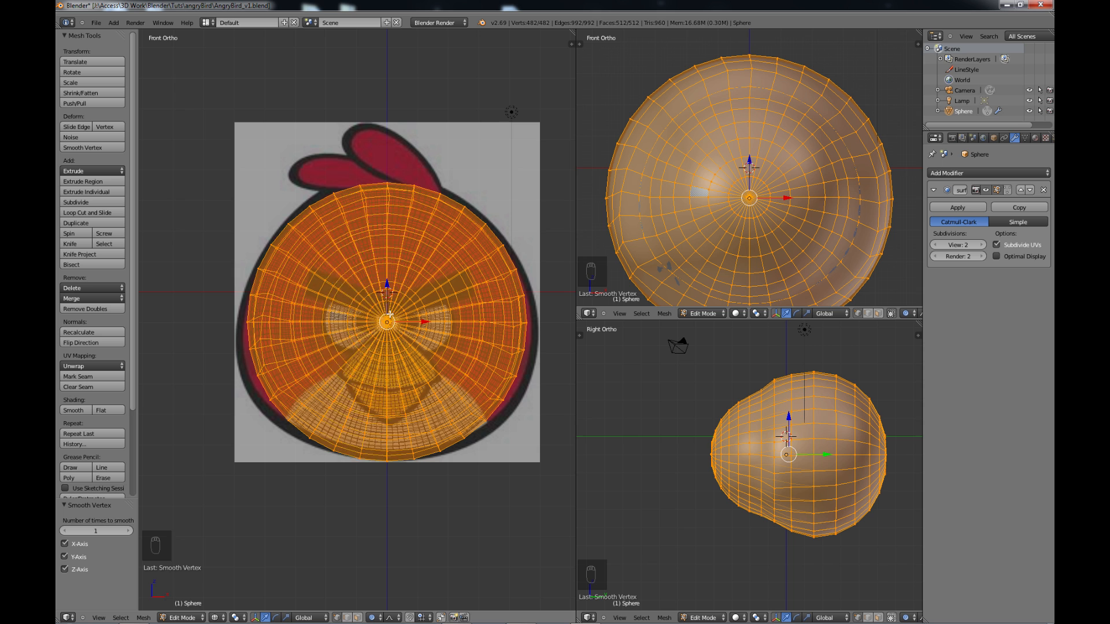
key("w")
left_click(390, 315)
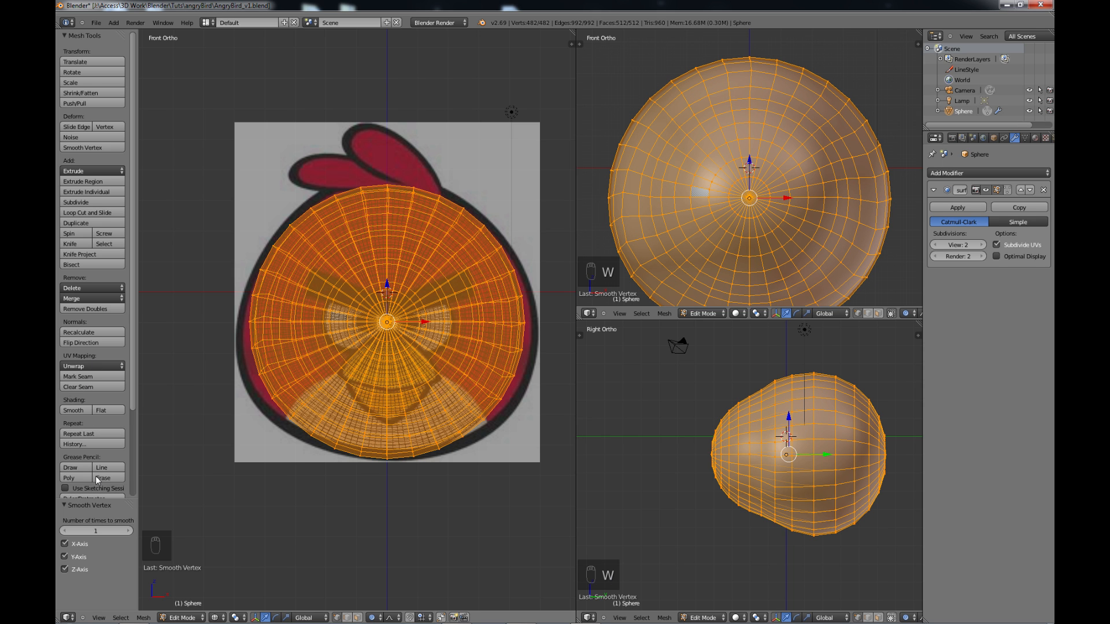
left_click(129, 531)
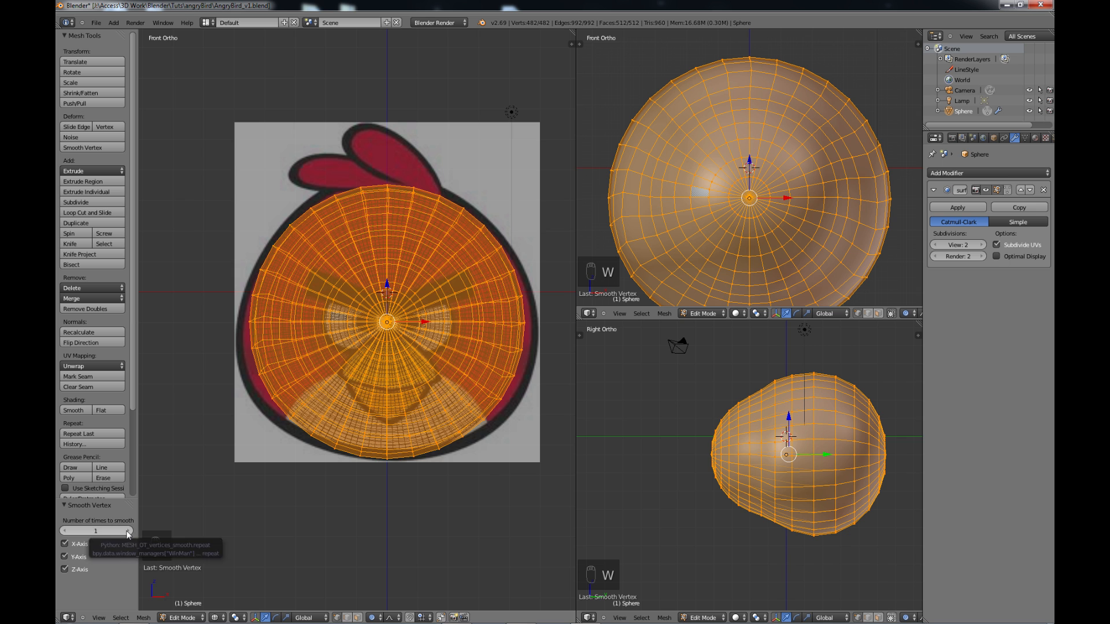
left_click(128, 531)
left_click(128, 531)
left_click(128, 531)
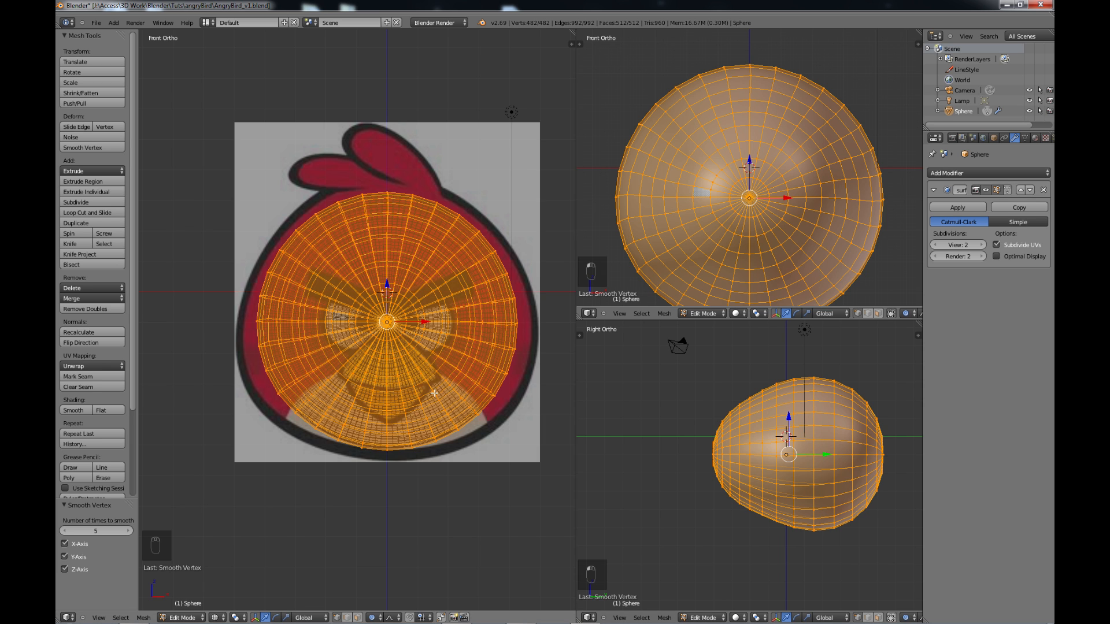
Step: Scale the entire smoothed mesh up by about 1.09 so it fills the bird's body in the front reference
key("s")
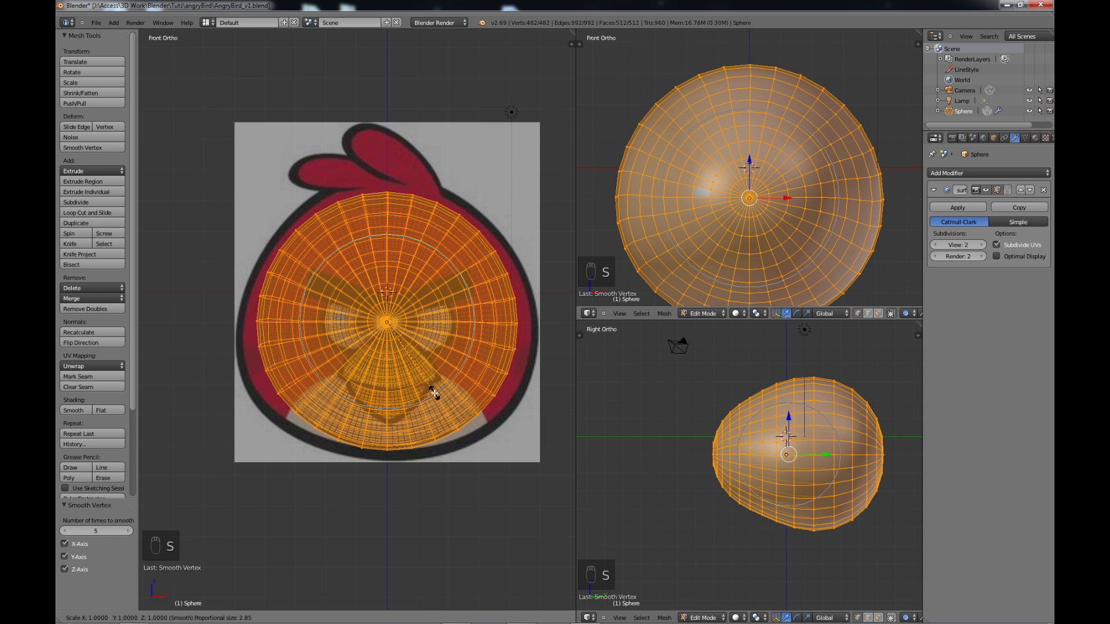
left_click(435, 394)
key("s")
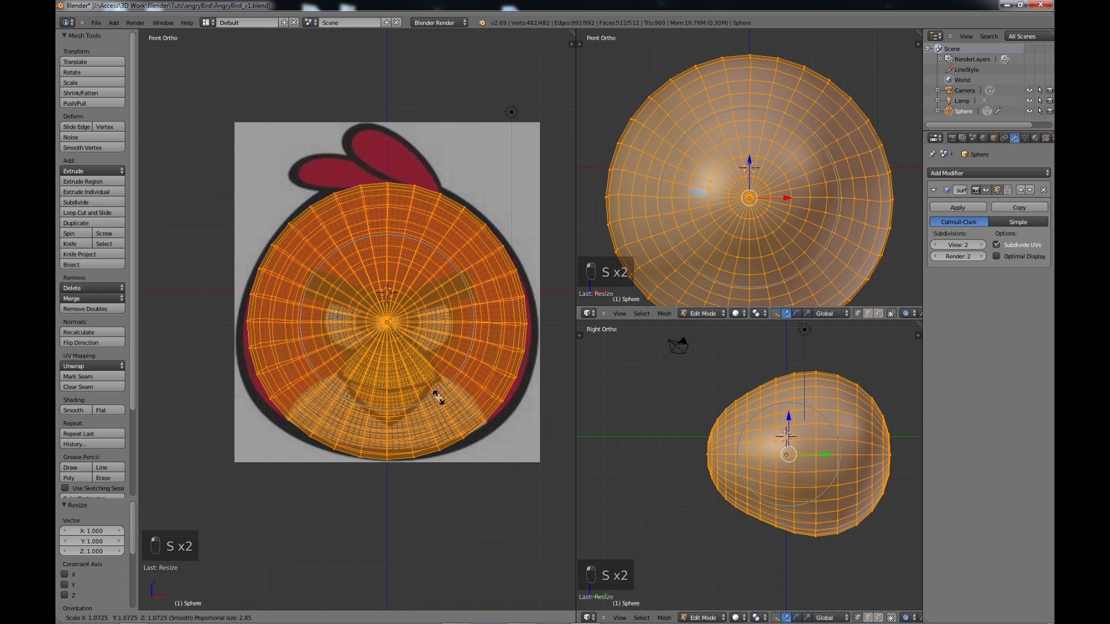
left_click(439, 398)
Step: Pull the mesh's lower-right outline vertex outward about 0.25 in X and -0.14 in Z with proportional editing, matching the reference
scroll(446, 404, "down", 1)
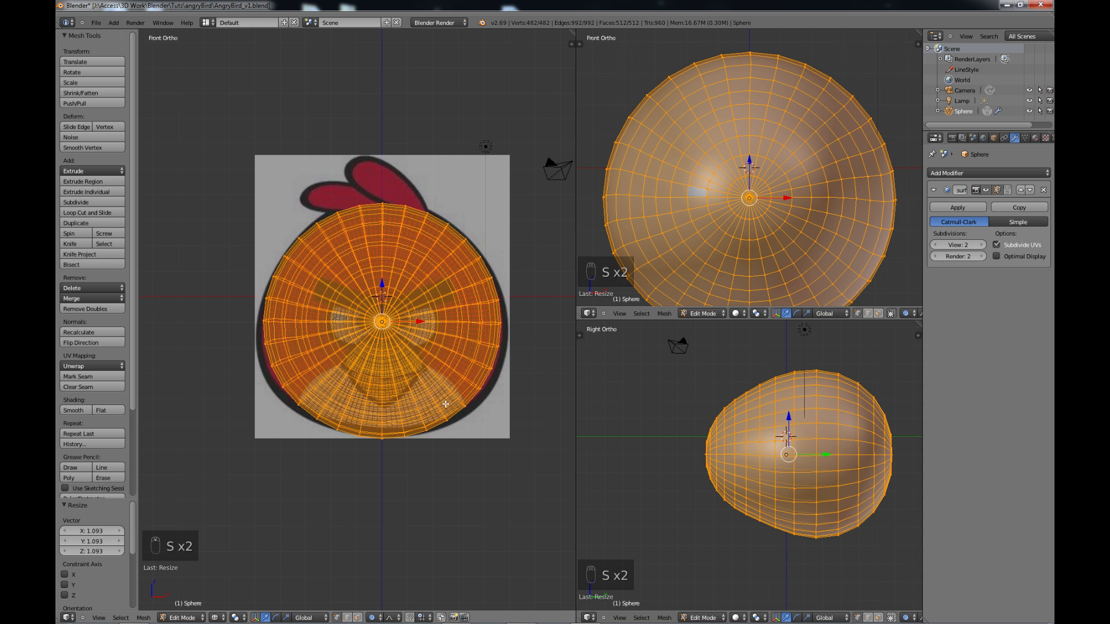
right_click(482, 392)
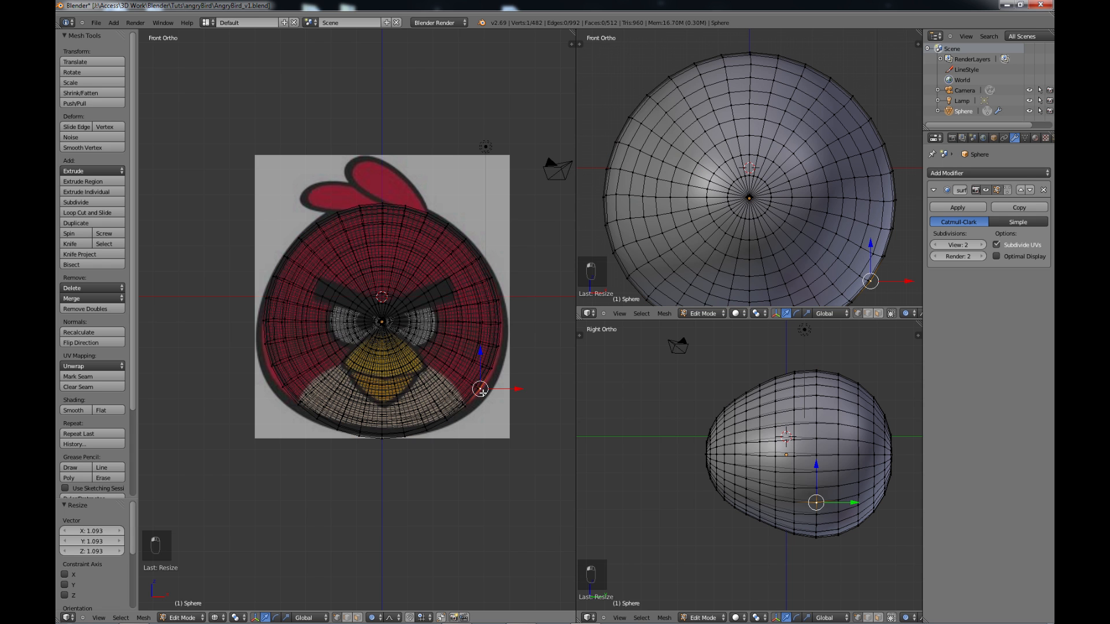
key("g")
left_click(484, 394)
key("f")
key("g")
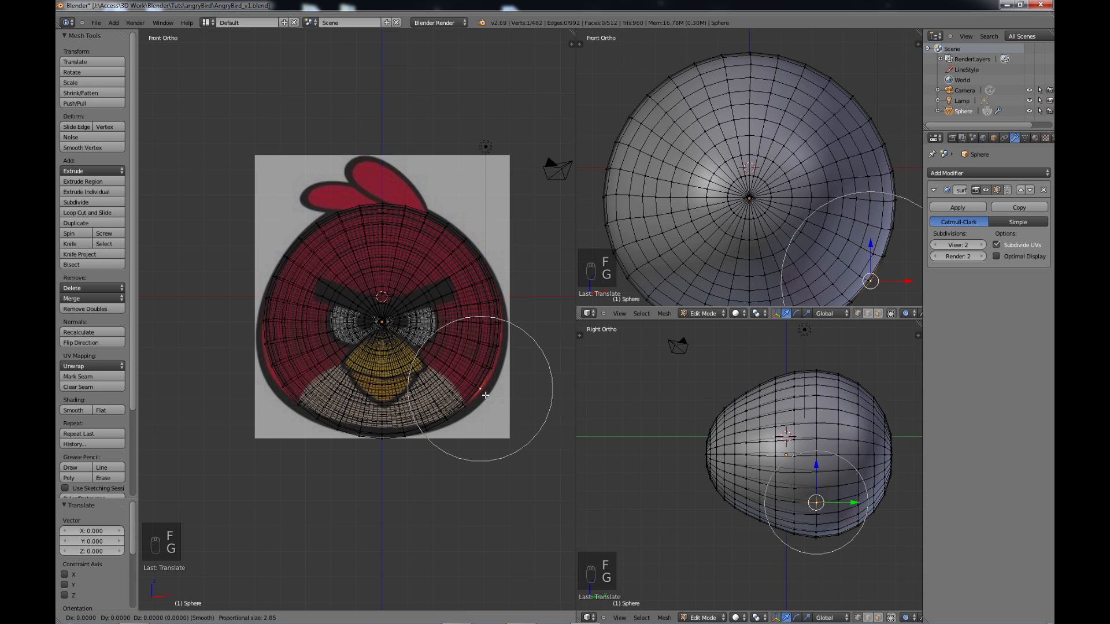
key("g")
left_click(485, 396)
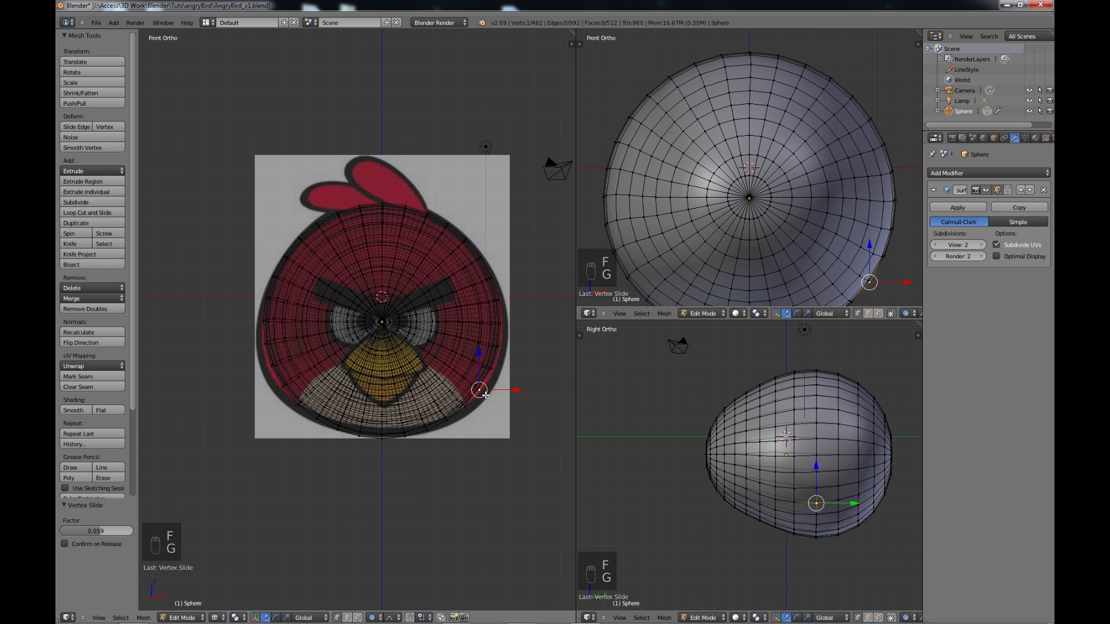
key("g")
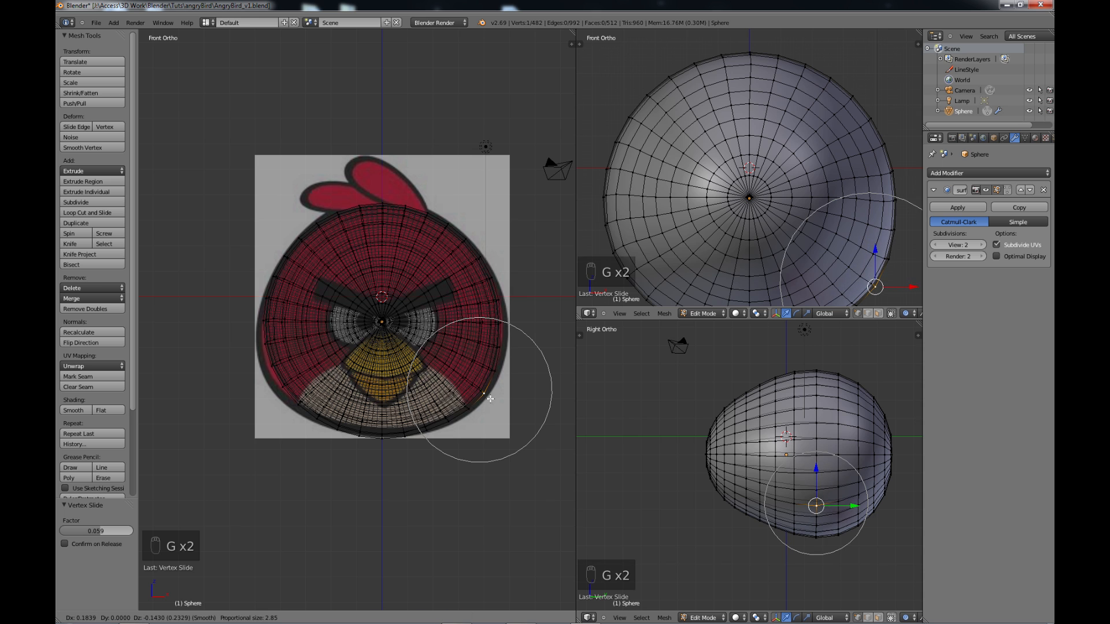
left_click(496, 390)
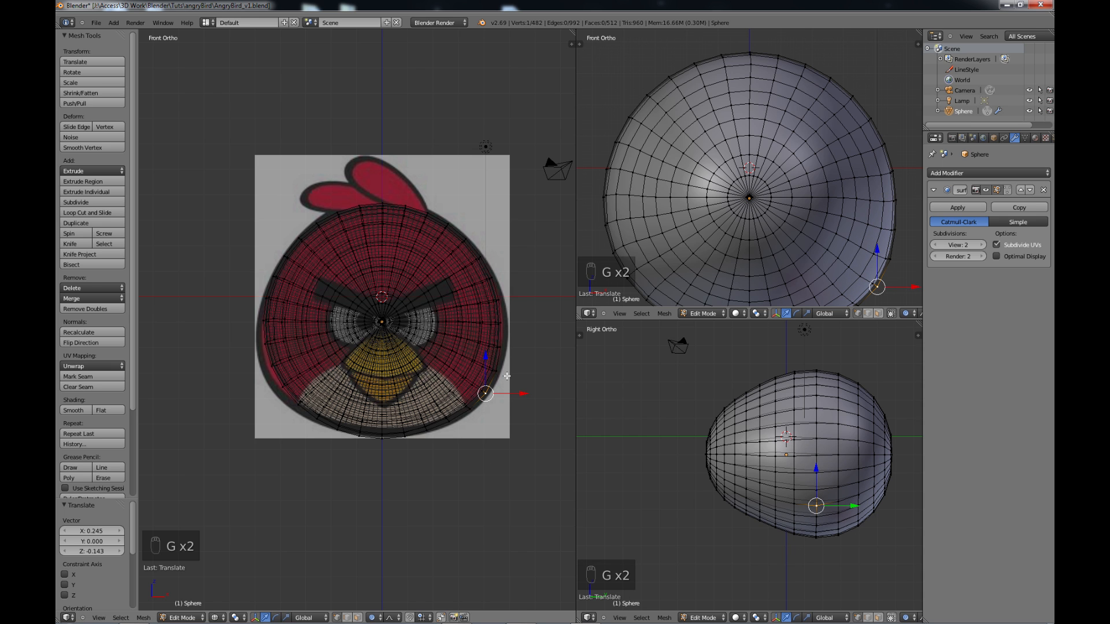
Step: Nudge successive vertices up the mesh's right side outward with proportional editing to follow the reference body outline
key("g")
right_click(511, 376)
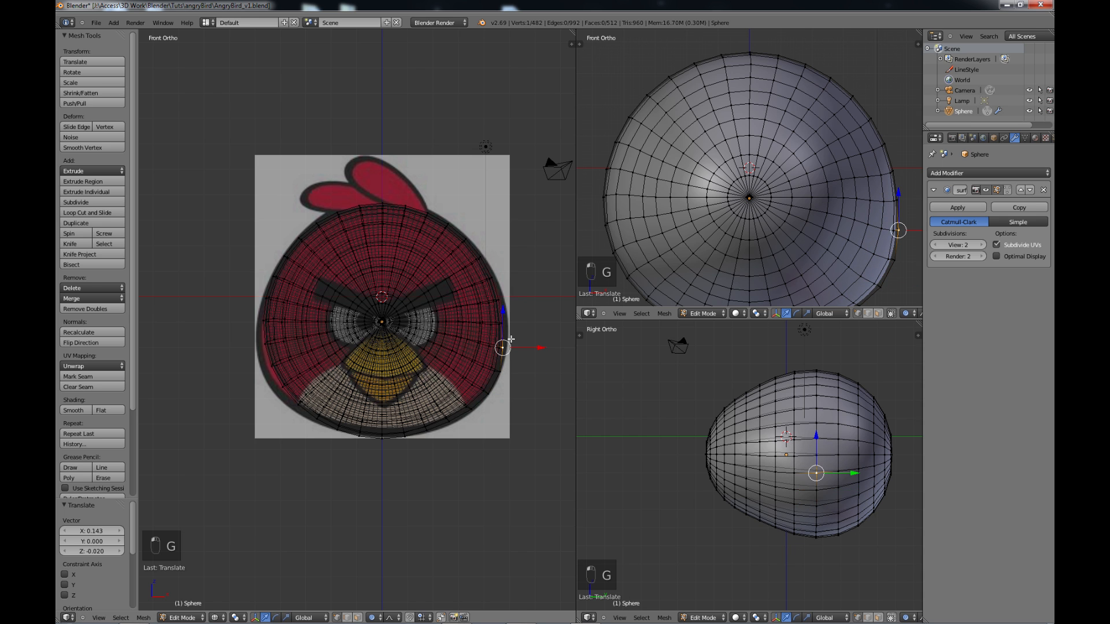
key("g")
left_click(512, 322)
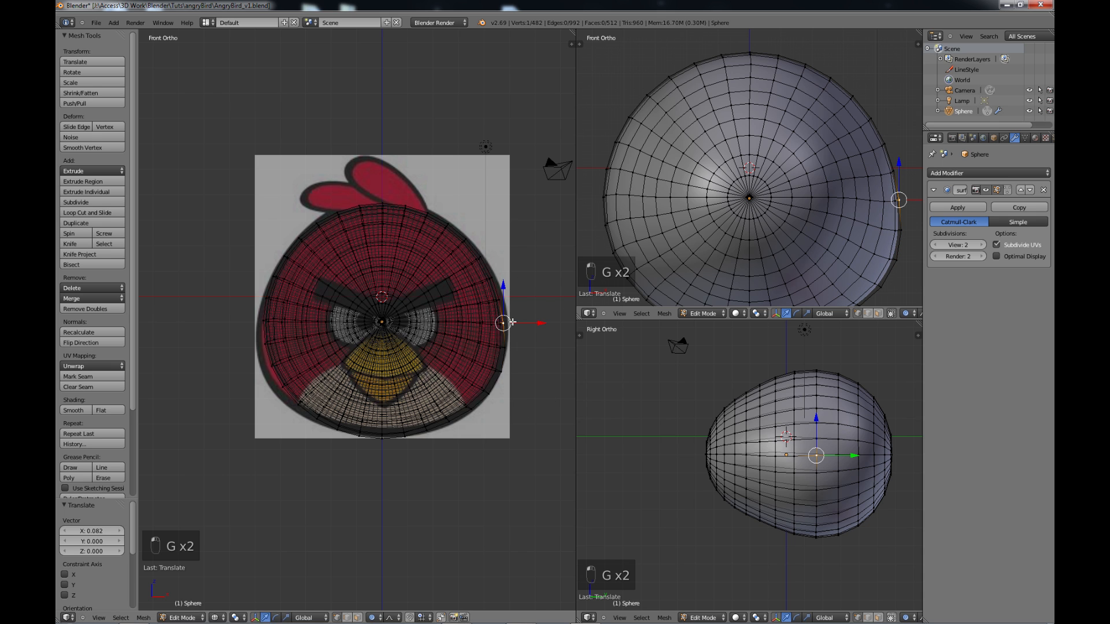
key("g")
left_click(511, 296)
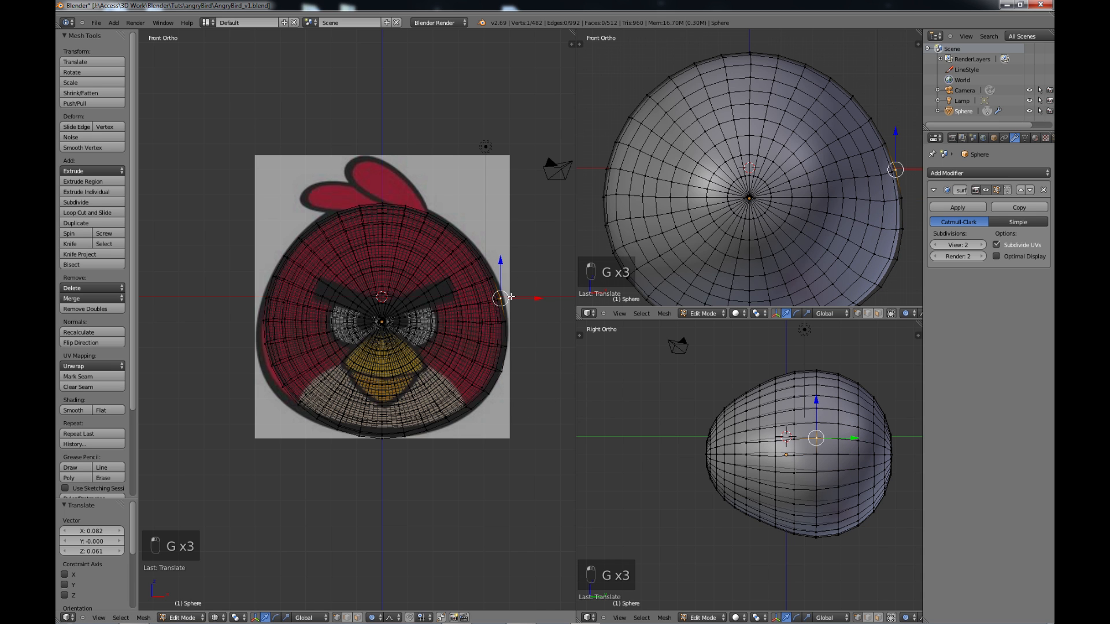
key("g")
left_click(503, 297)
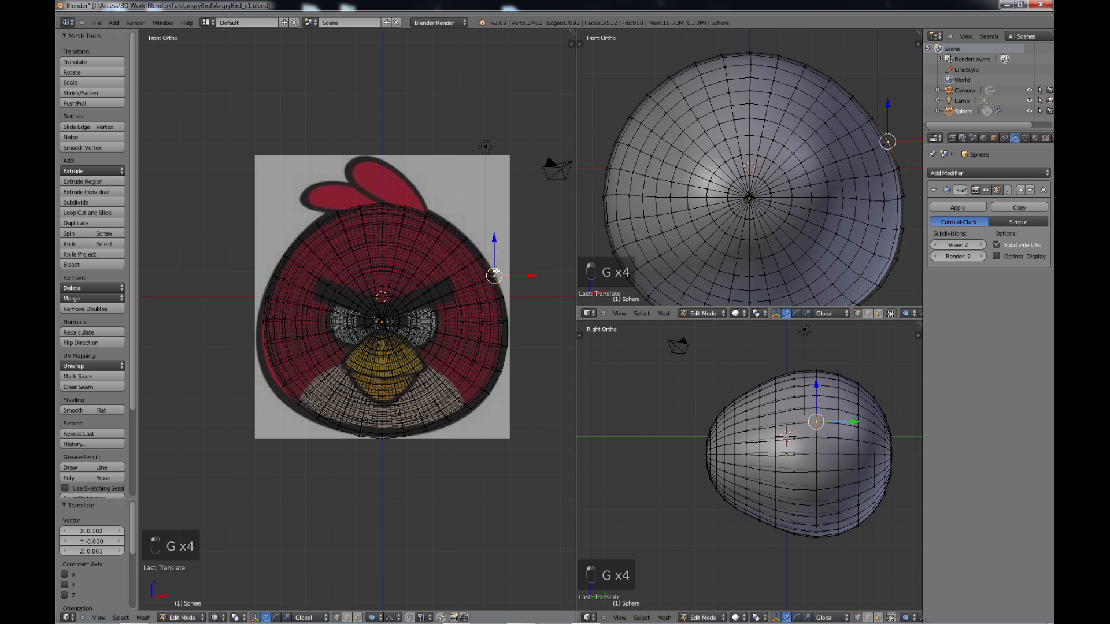
key("g")
left_click(497, 272)
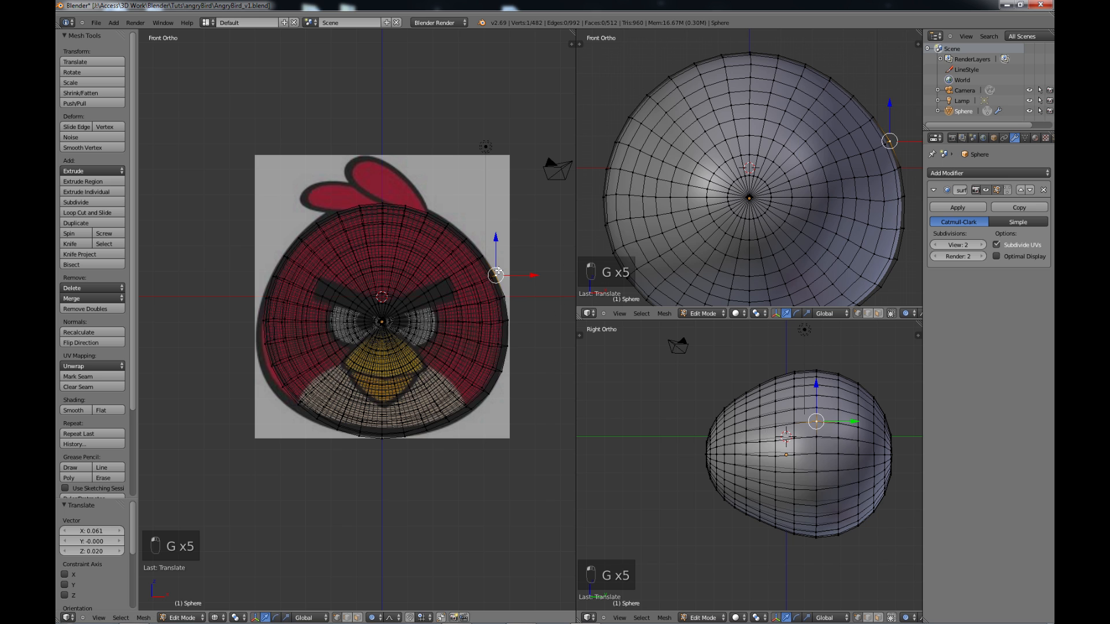
Step: Pull the lower-left outline vertices outward with proportional editing to widen the body toward the reference outline
right_click(292, 405)
key("g")
left_click(289, 415)
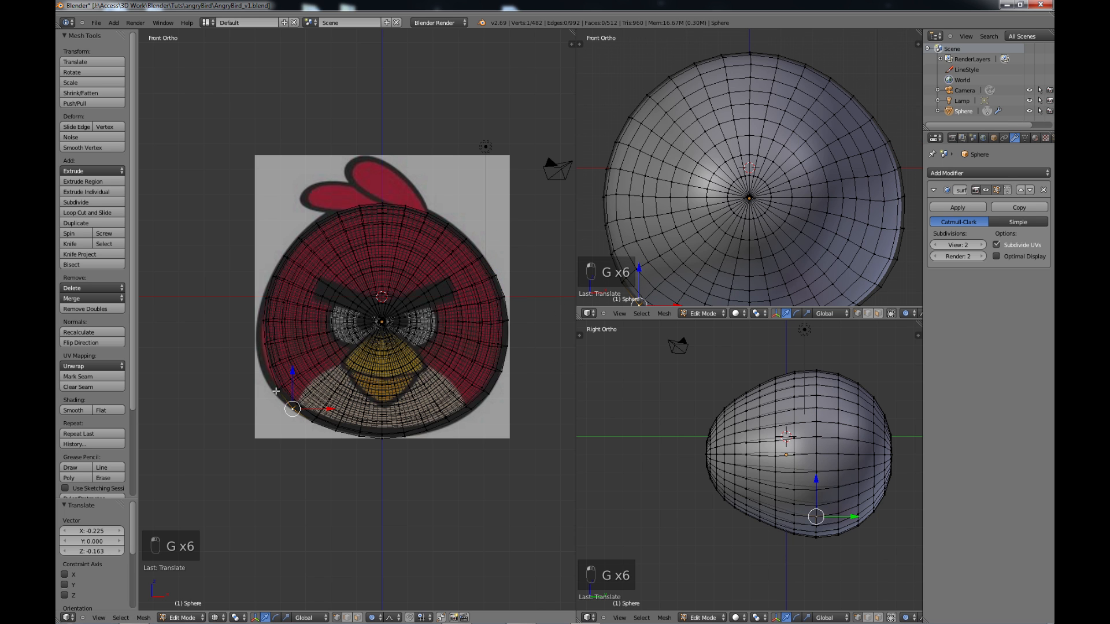
key("g")
left_click(254, 377)
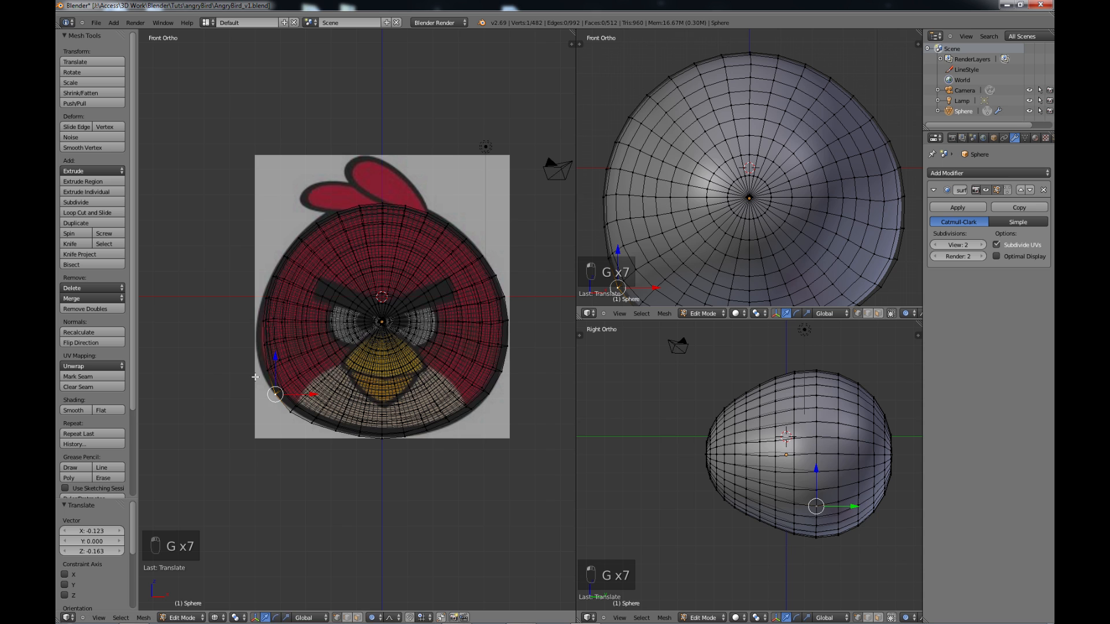
right_click(261, 368)
key("g")
left_click(254, 343)
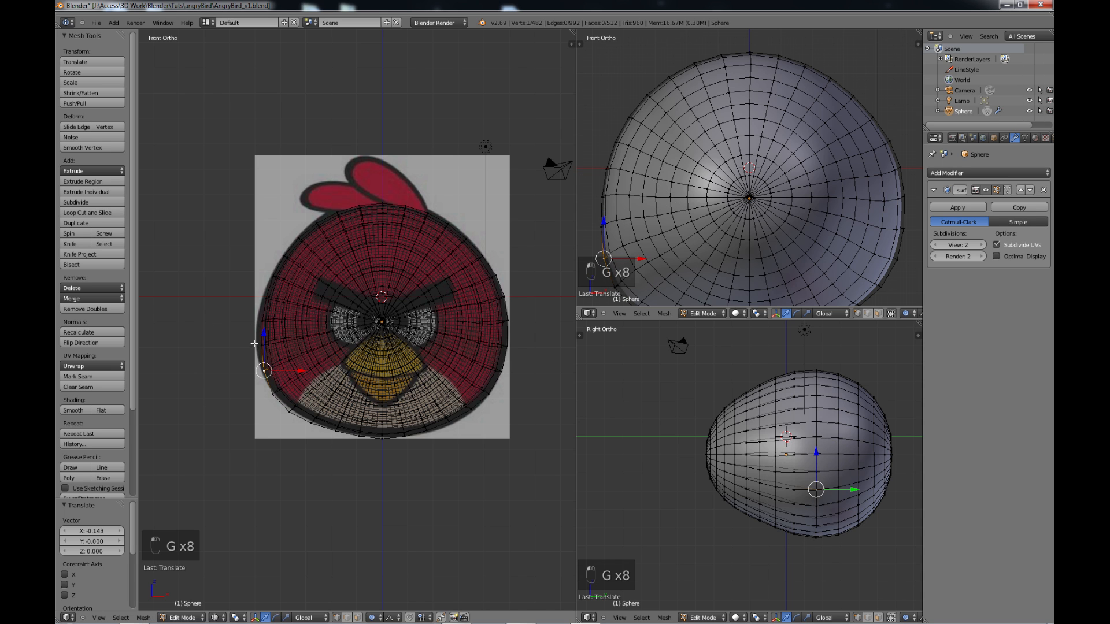
Step: Move two mid-height vertices on the mesh's left edge outward with proportional editing to reach the reference outline
right_click(255, 344)
key("g")
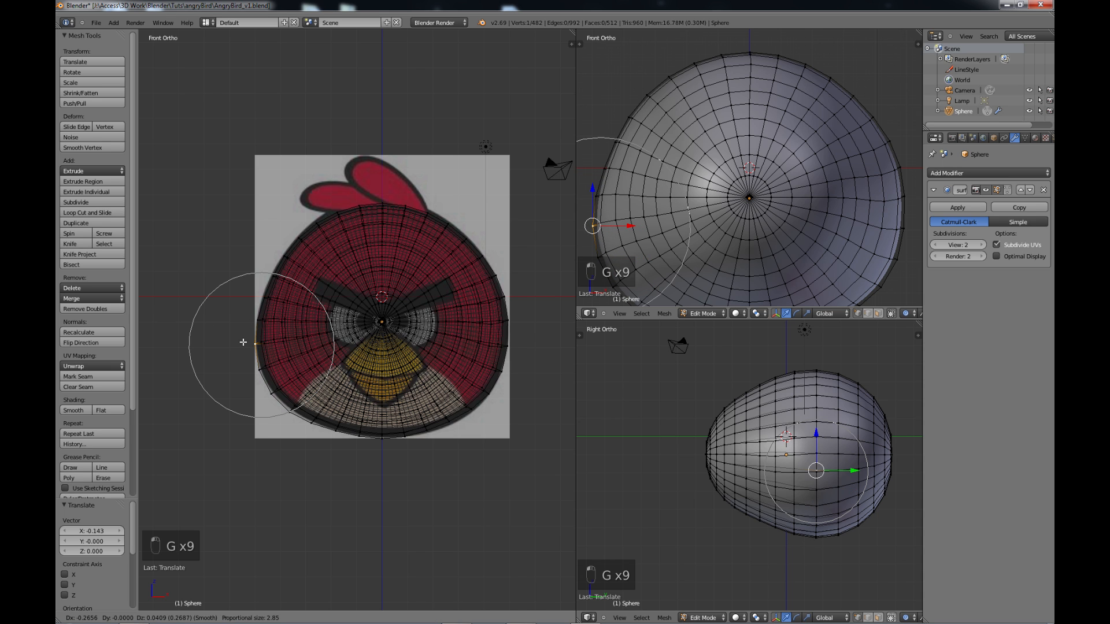
left_click(243, 342)
right_click(246, 314)
key("g")
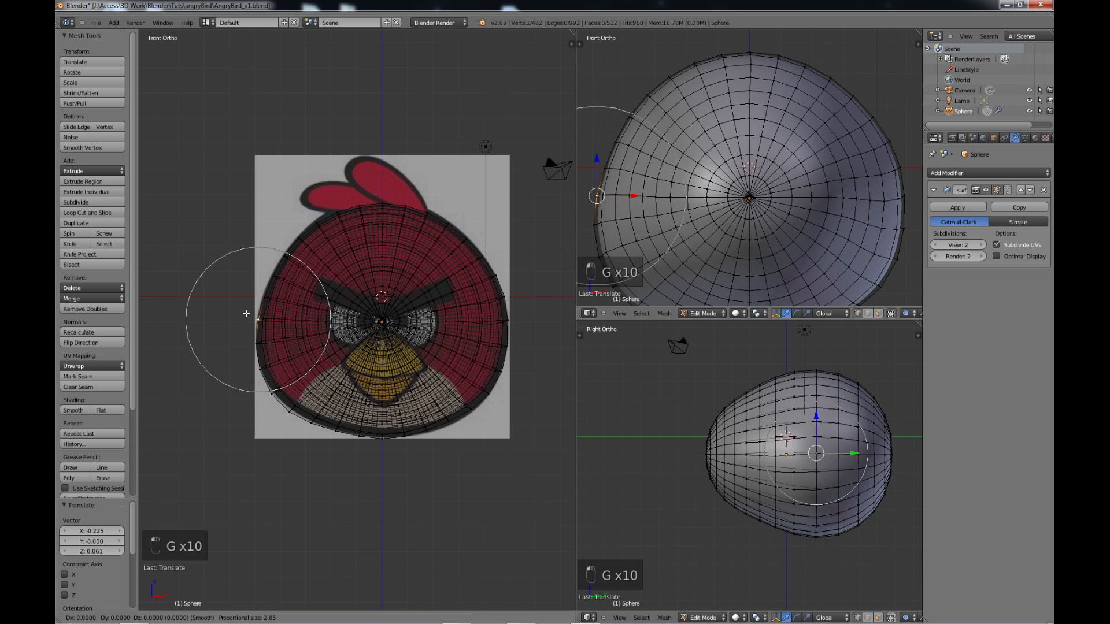
left_click(256, 320)
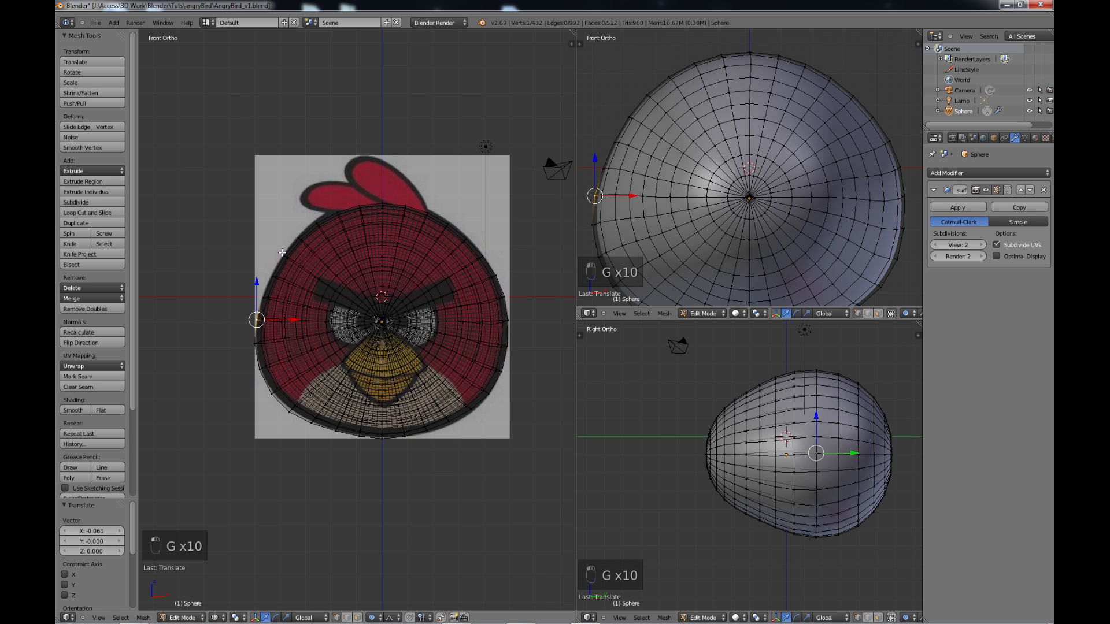
Step: Check the whole mesh's fit and pull the bottom-right outline vertex slightly down toward the reference's lower edge
key("a")
key("a")
key("a")
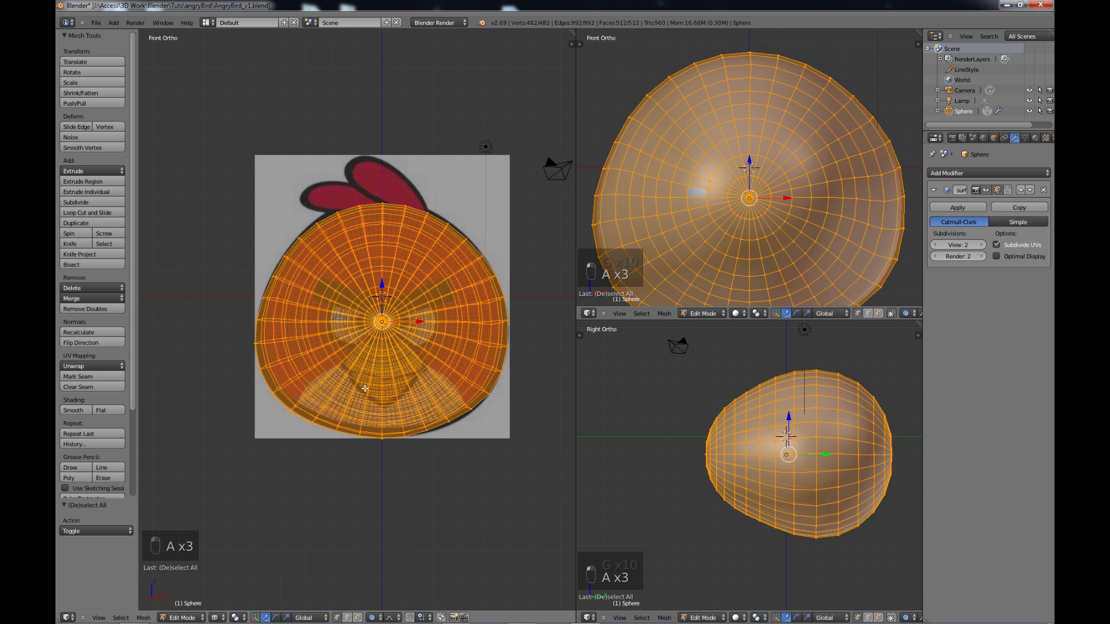
right_click(450, 431)
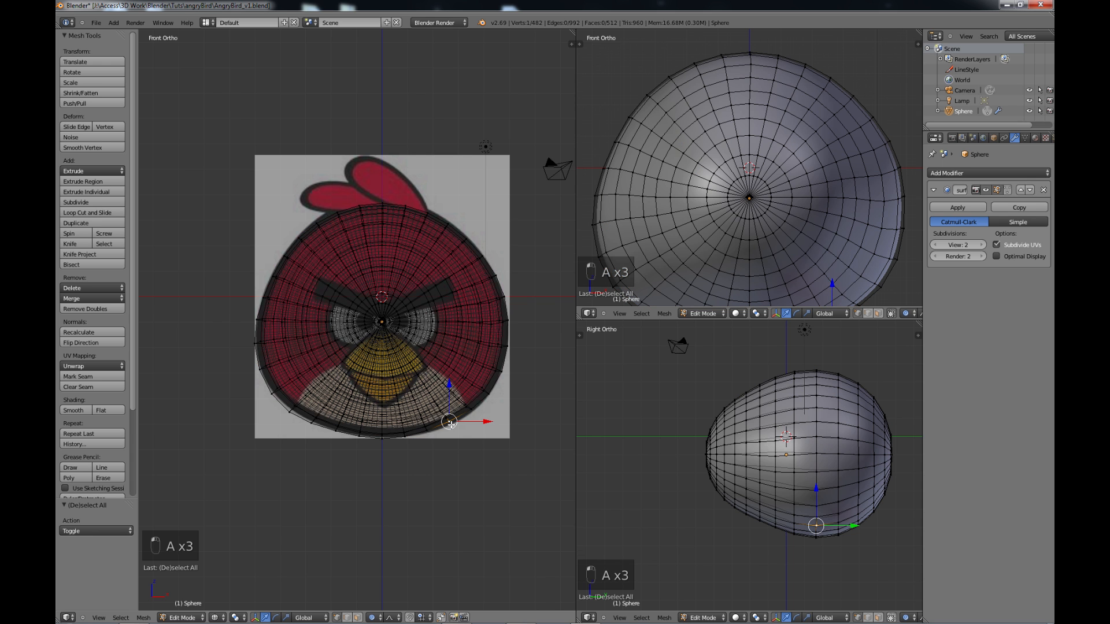
key("g")
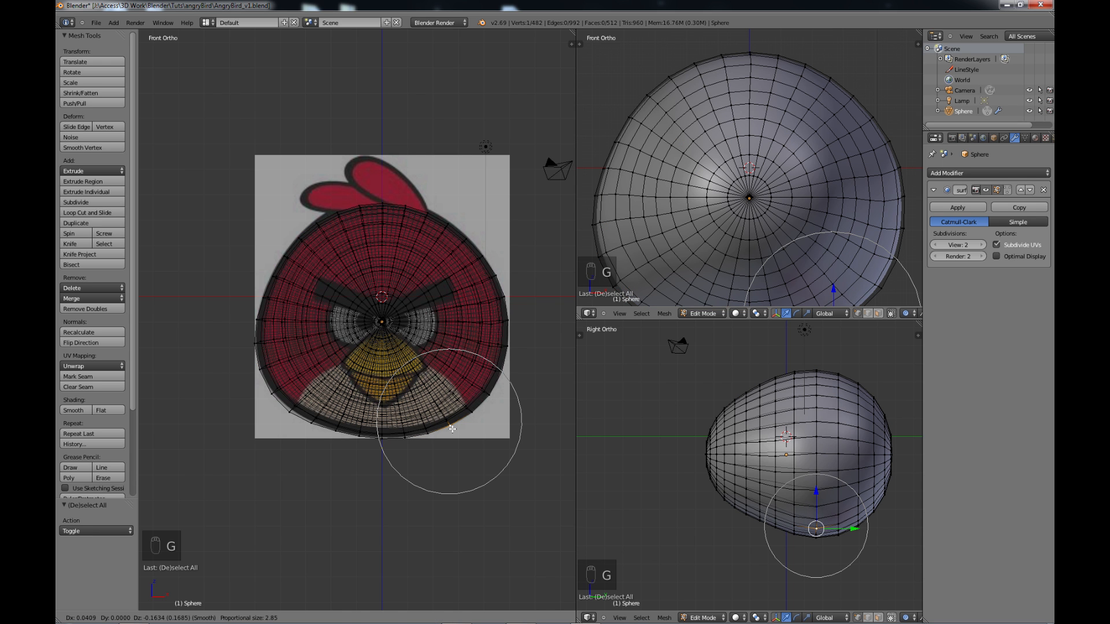
left_click(450, 427)
Step: Examine the reshaped body's fit against the front reference and its smooth surface in Object Mode
key("a")
key("a")
key("a")
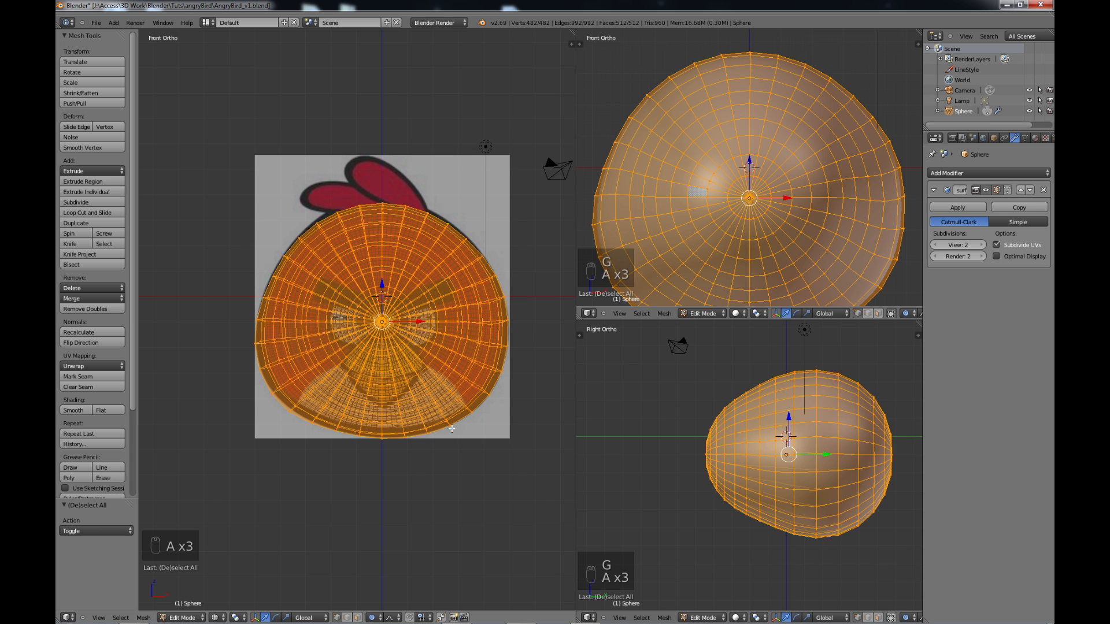
key("a")
key("a")
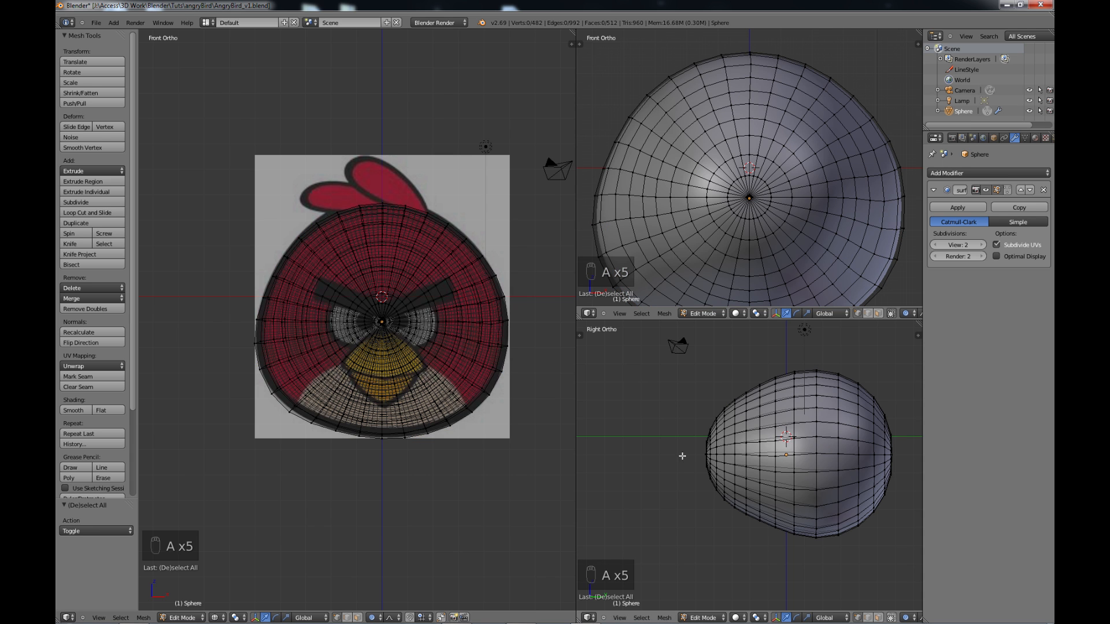
mouse_move(843, 494)
middle_mouse_down()
mouse_move(792, 466)
mouse_move(797, 536)
mouse_move(852, 479)
mouse_move(860, 506)
middle_mouse_up()
key("z")
key("z")
key("Tab")
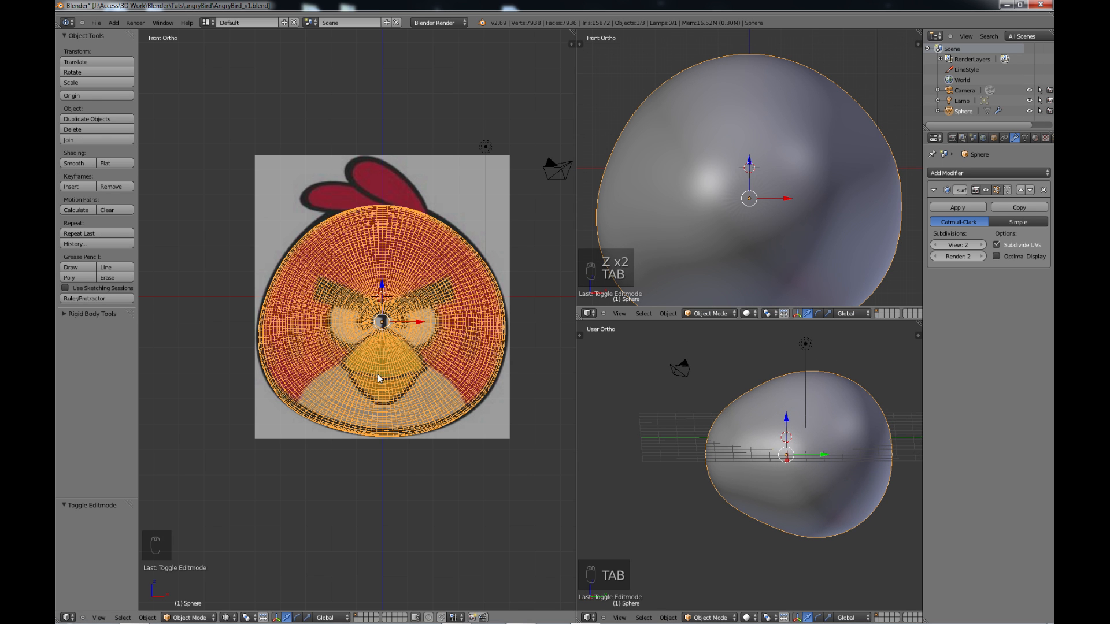
Step: Select all the mesh's vertices in Edit Mode and apply Smooth Vertex with 5 repetitions
key("Tab")
key("a")
key("a")
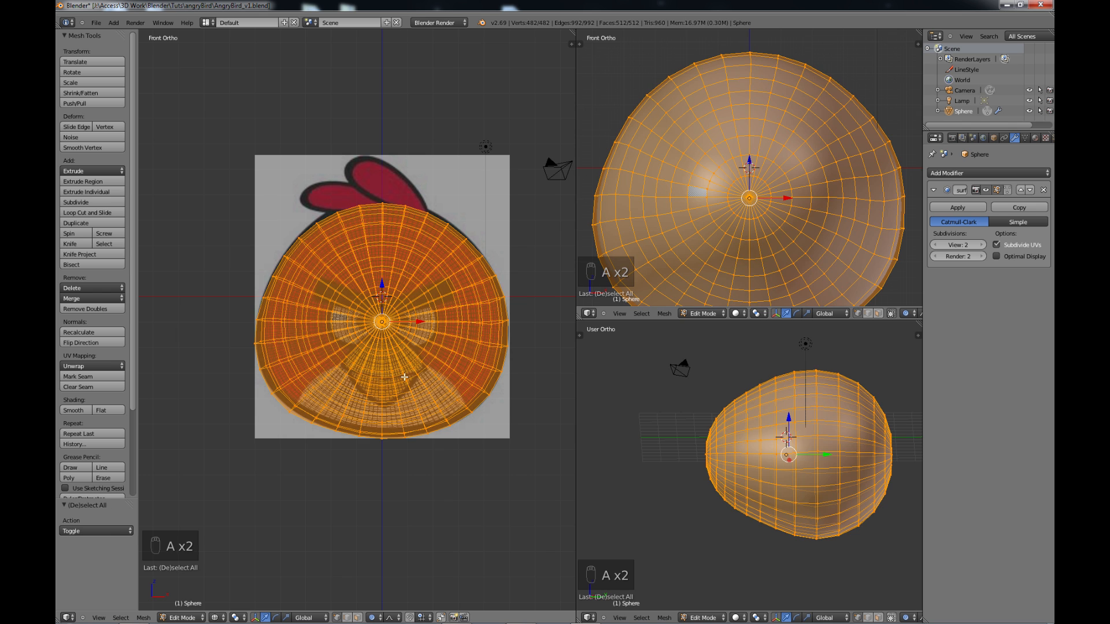
key("w")
left_click(402, 376)
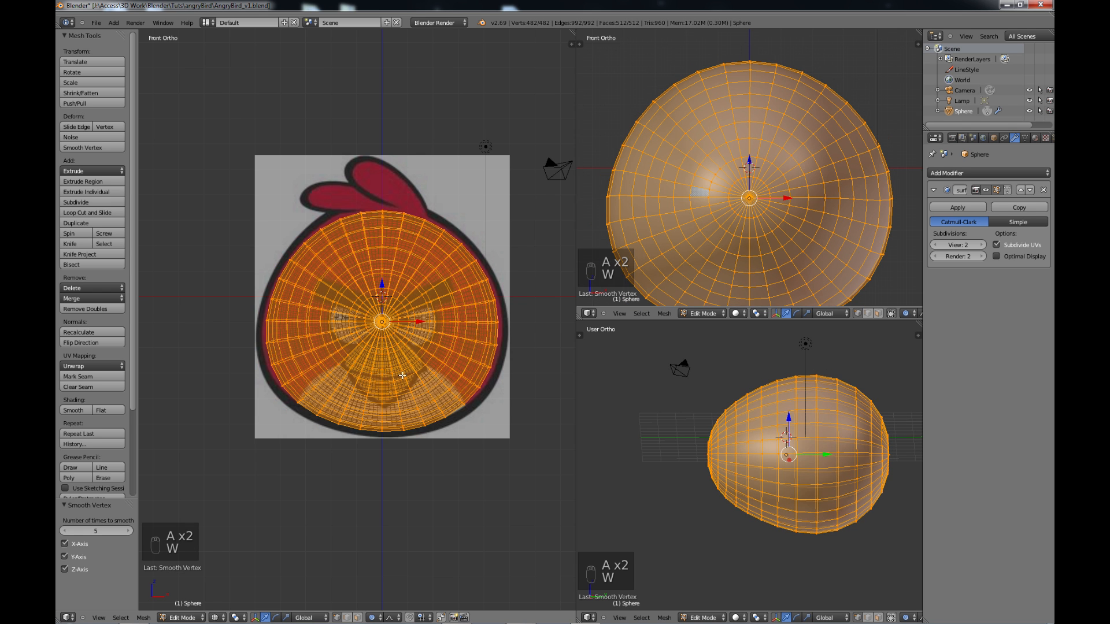
Step: Scale the smoothed mesh up by about 1.05 to fit the reference body again, and deselect everything
key("s")
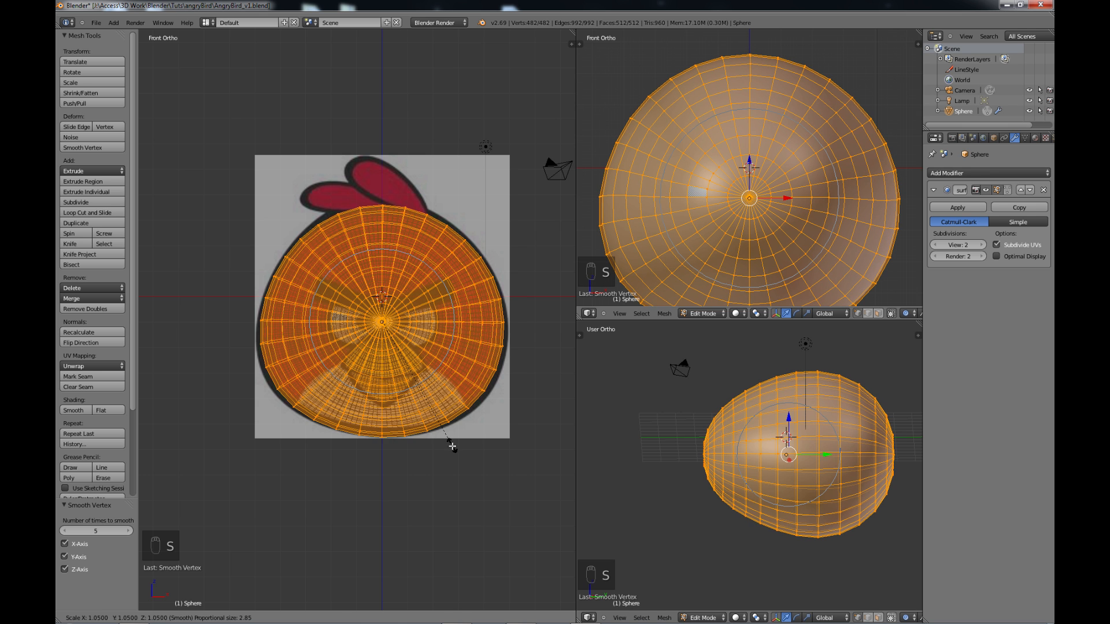
left_click(451, 446)
key("a")
Step: Display the body with solid shading in Object Mode and inspect its shape from the front and other angles
scroll(445, 444, "down", 2)
key("Tab")
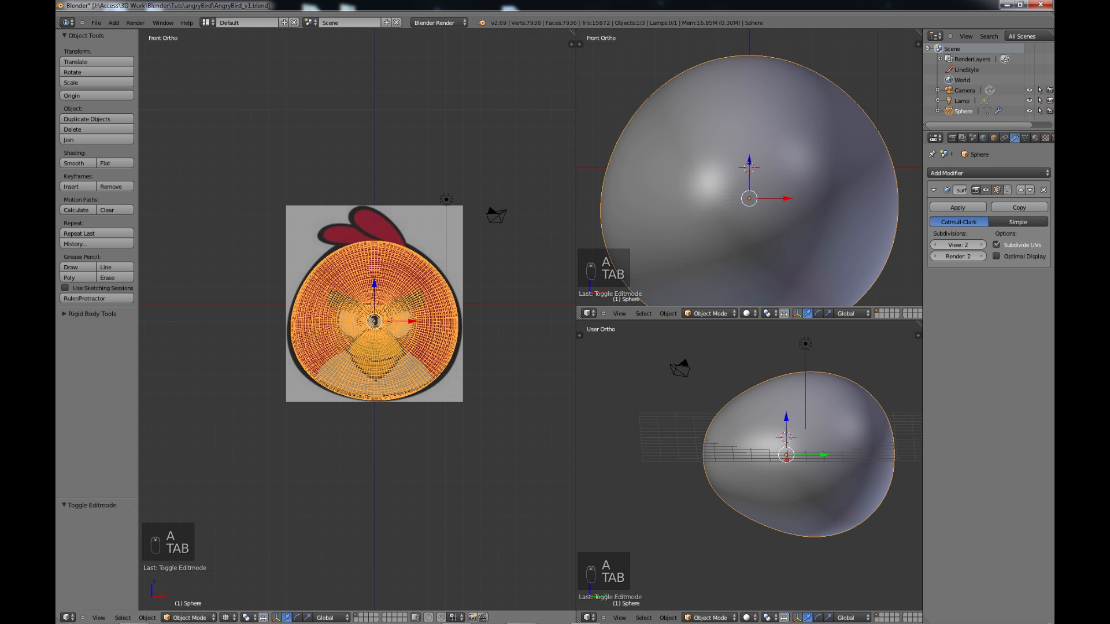
key("z")
mouse_move(411, 402)
middle_mouse_down()
mouse_move(453, 416)
mouse_move(512, 392)
mouse_move(372, 362)
mouse_move(381, 439)
mouse_move(441, 382)
mouse_move(355, 386)
mouse_move(455, 383)
middle_mouse_up()
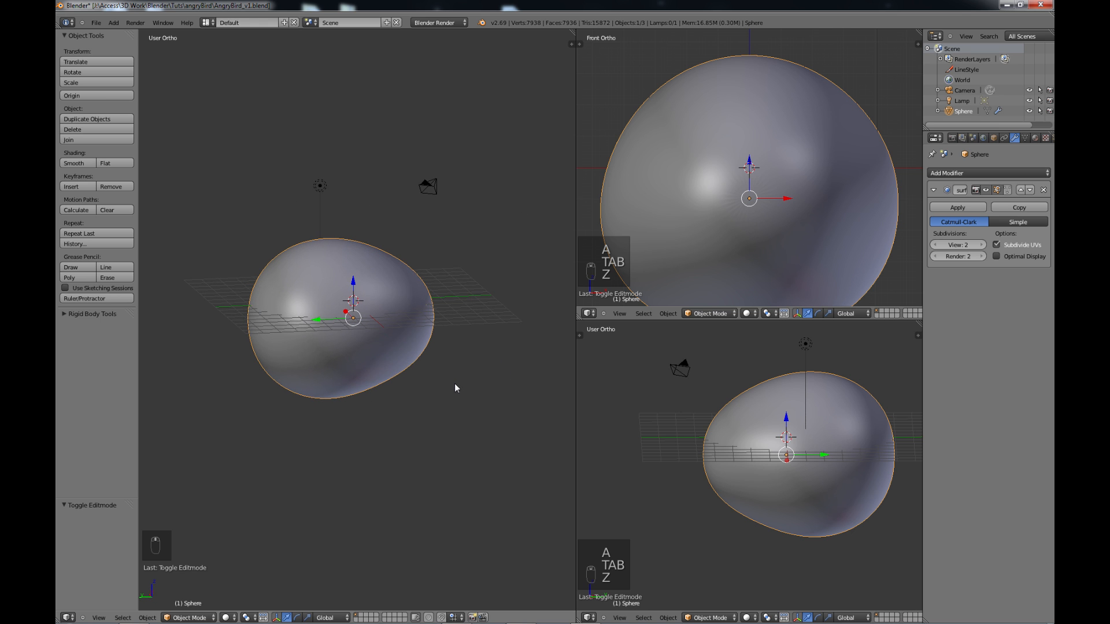
key("KP_1")
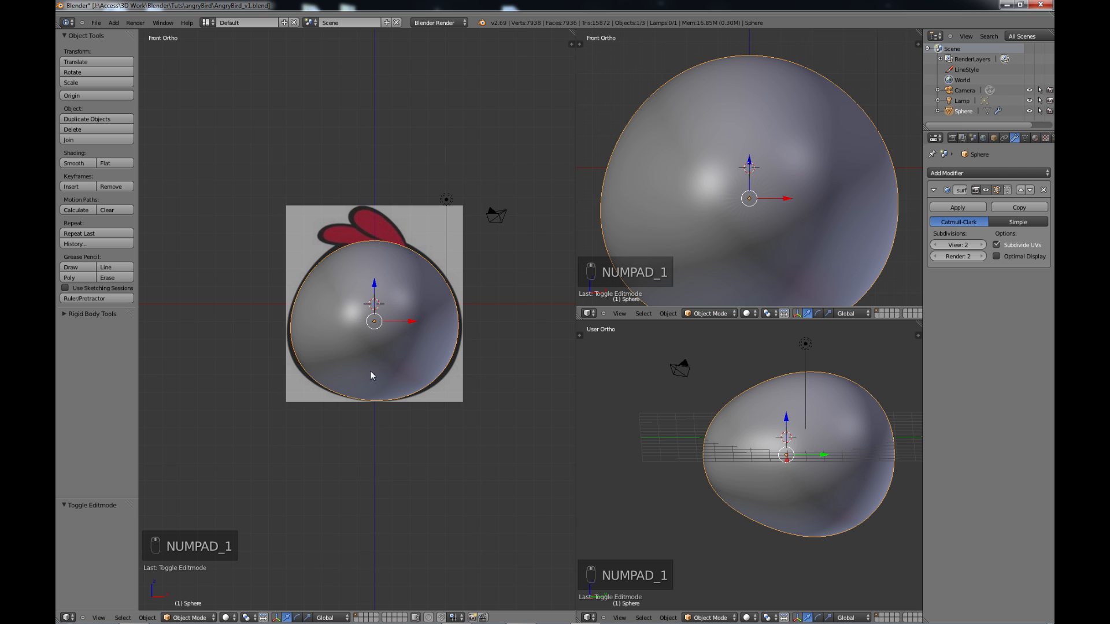
middle_click_drag(370, 373, 428, 393)
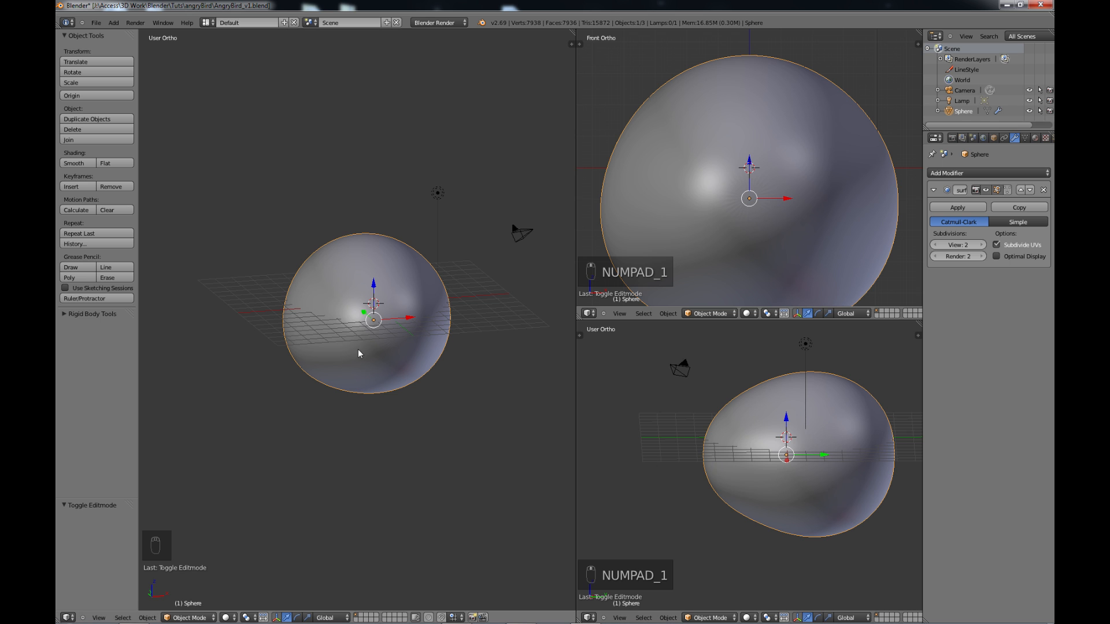
middle_click_drag(384, 347, 380, 377)
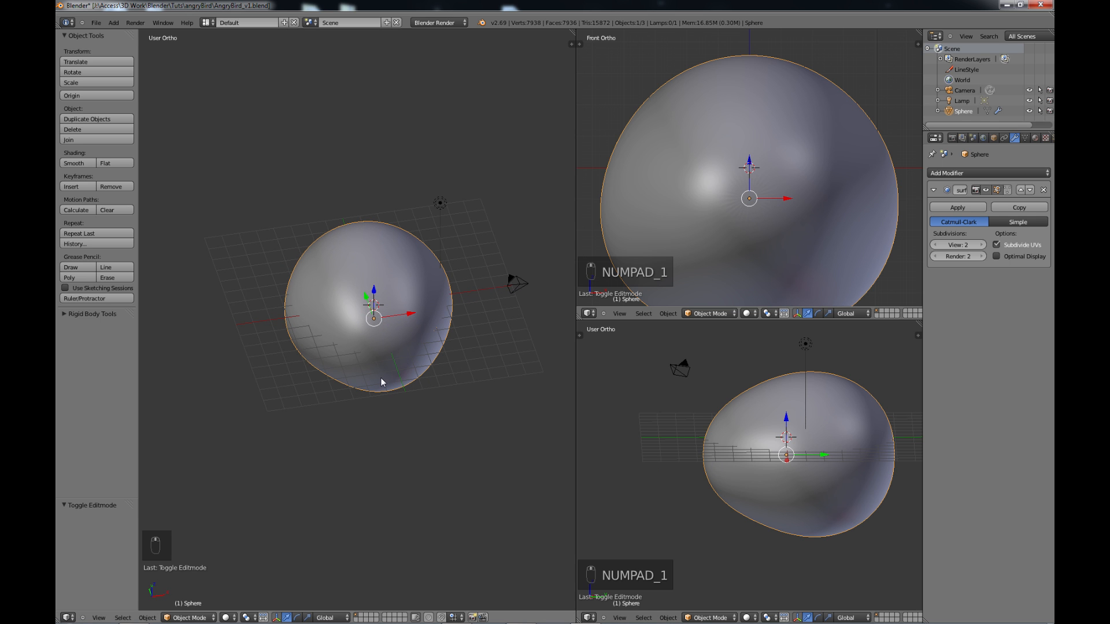
Step: Rotate the body 180° about the Z axis and check its new orientation
type("rz180")
key("Return")
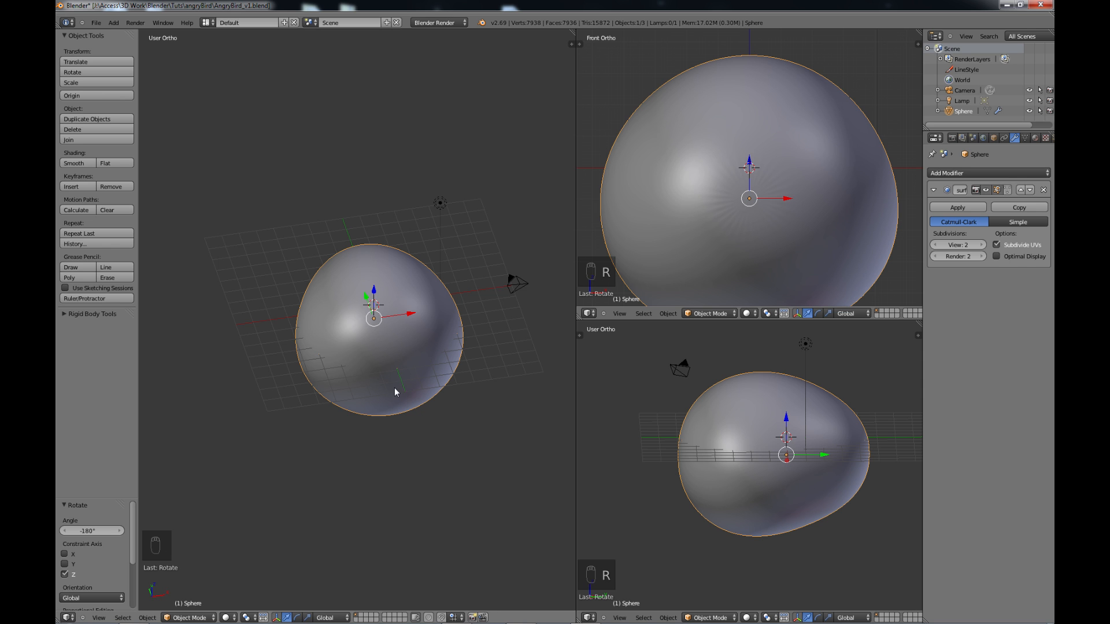
middle_click_drag(394, 387, 483, 319)
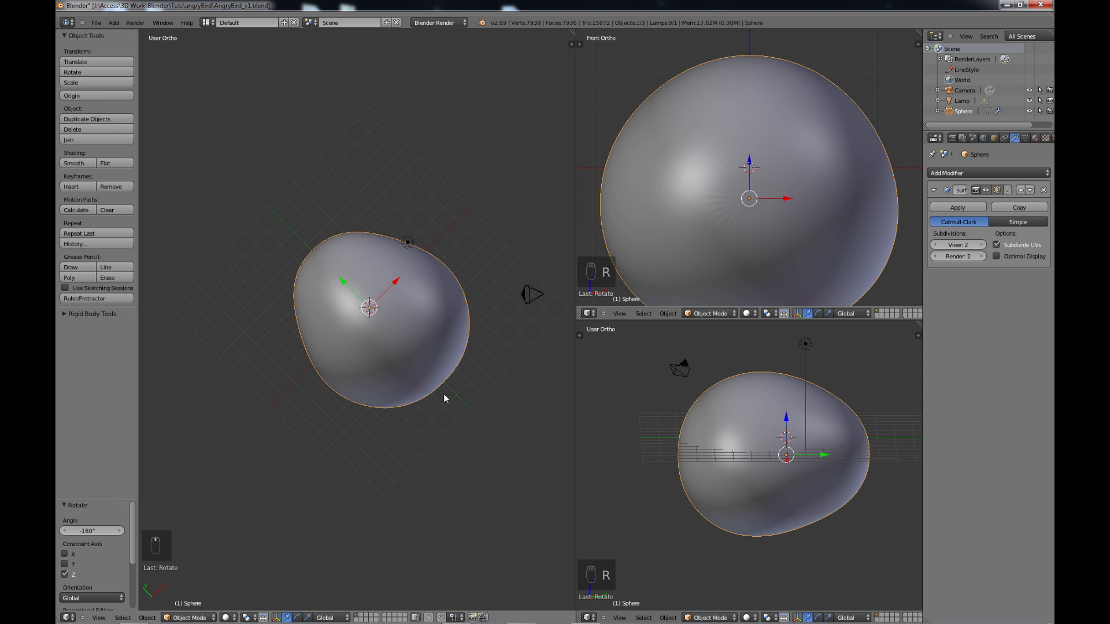
Step: Compare the rotated body's outline with the front reference image in wireframe, leaving the body selected
middle_click_drag(457, 372, 431, 414)
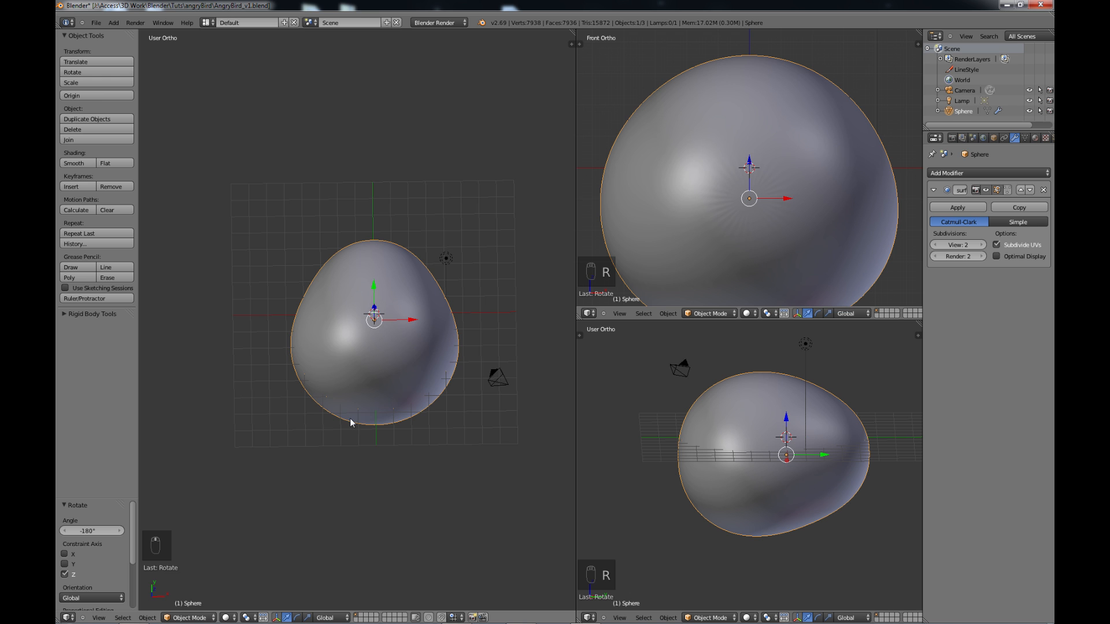
middle_click_drag(350, 422, 390, 394)
key("KP_1")
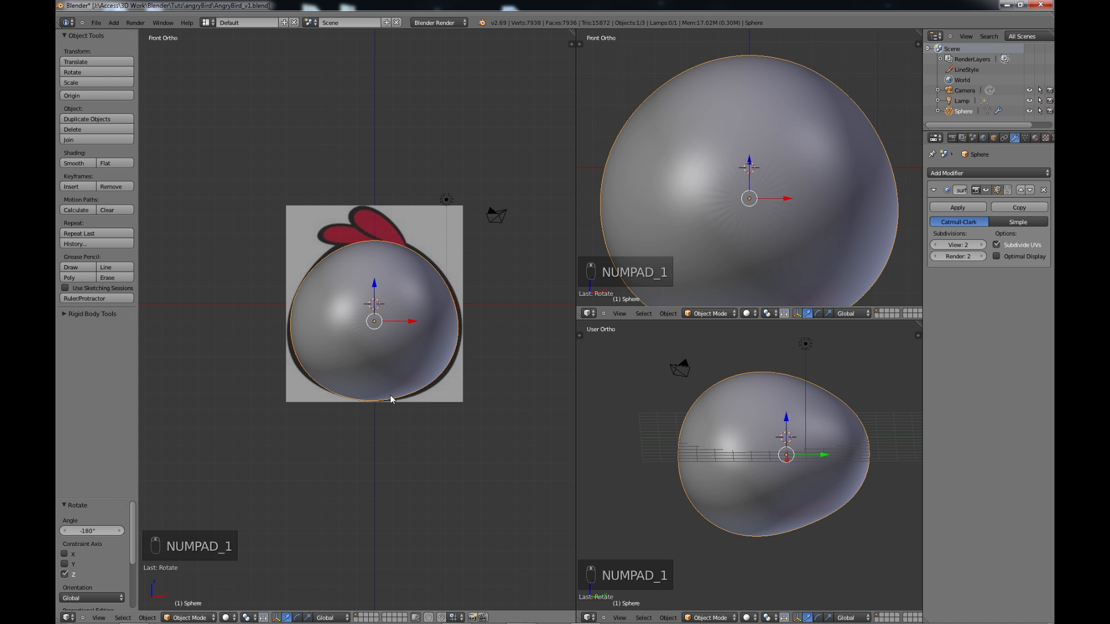
key("z")
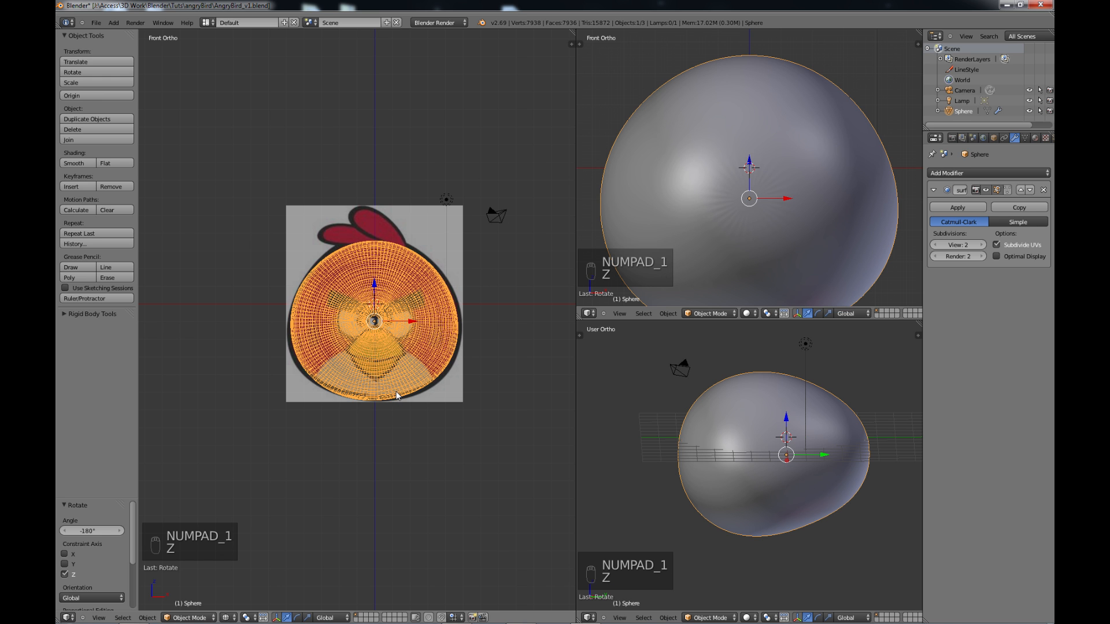
scroll(396, 391, "up", 1)
key("a")
scroll(408, 386, "up", 4)
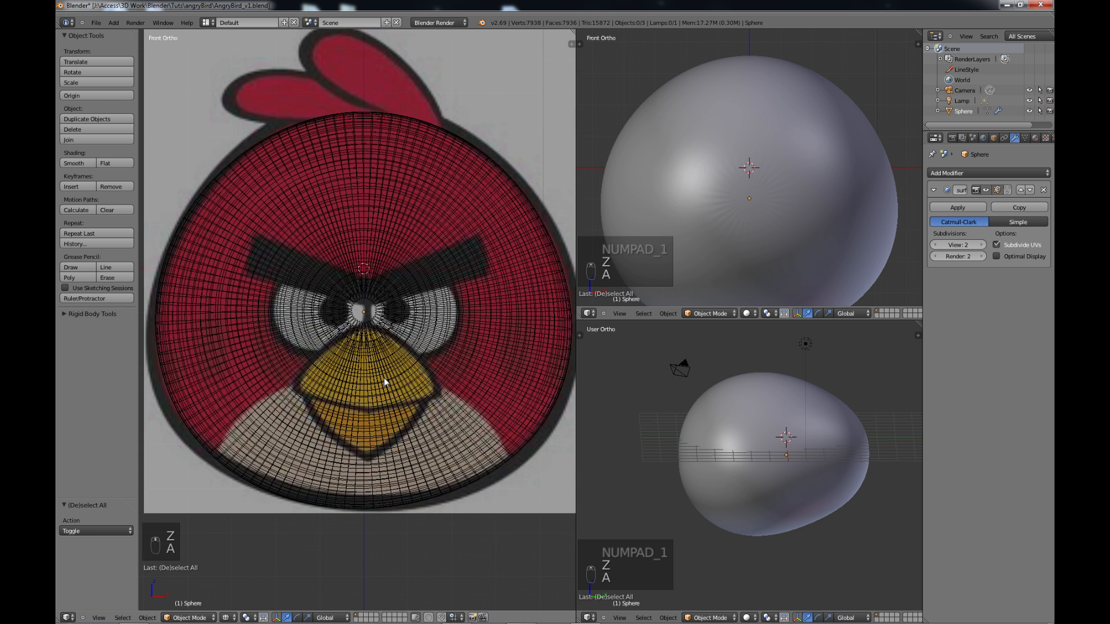
key("a")
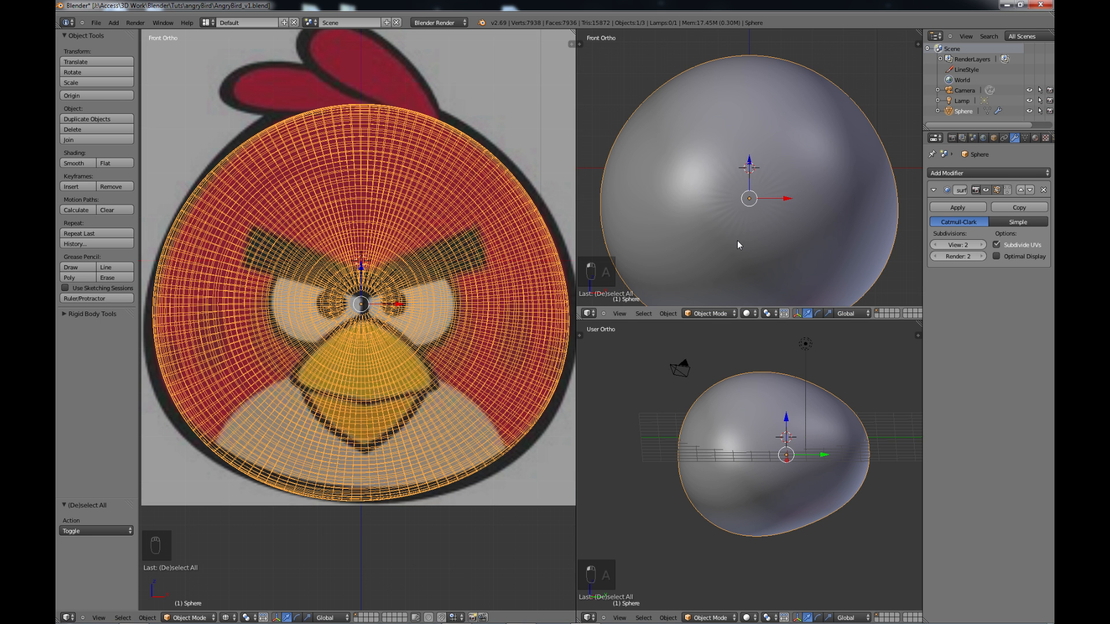
Step: Give the body a new material named "red" with a red diffuse colour of R 0.800, G 0.000, B 0.028
left_click(1035, 138)
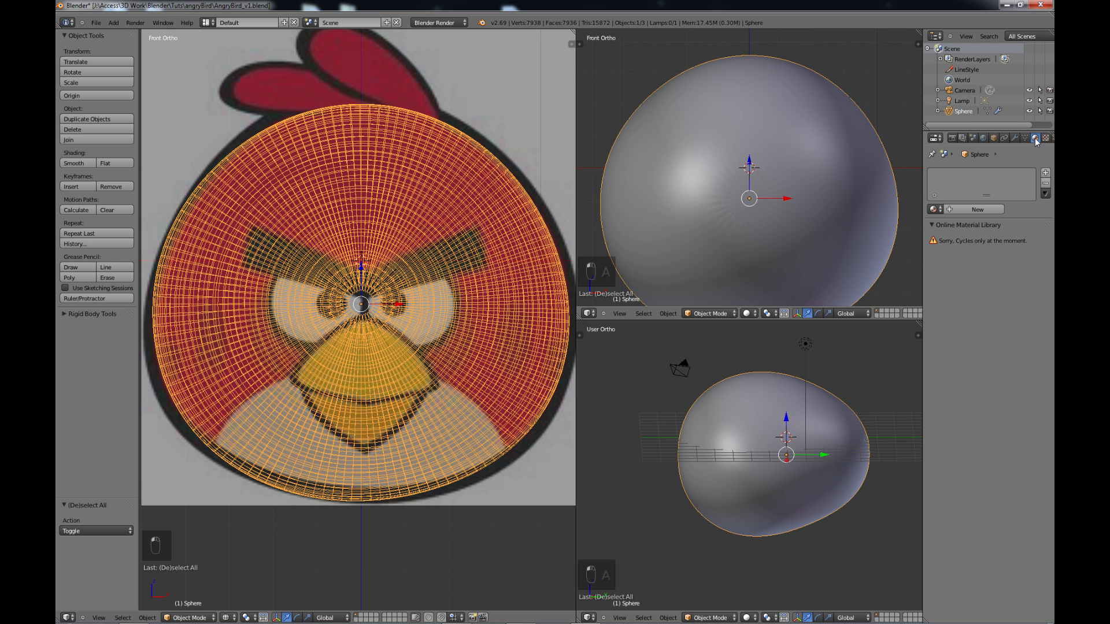
left_click(974, 210)
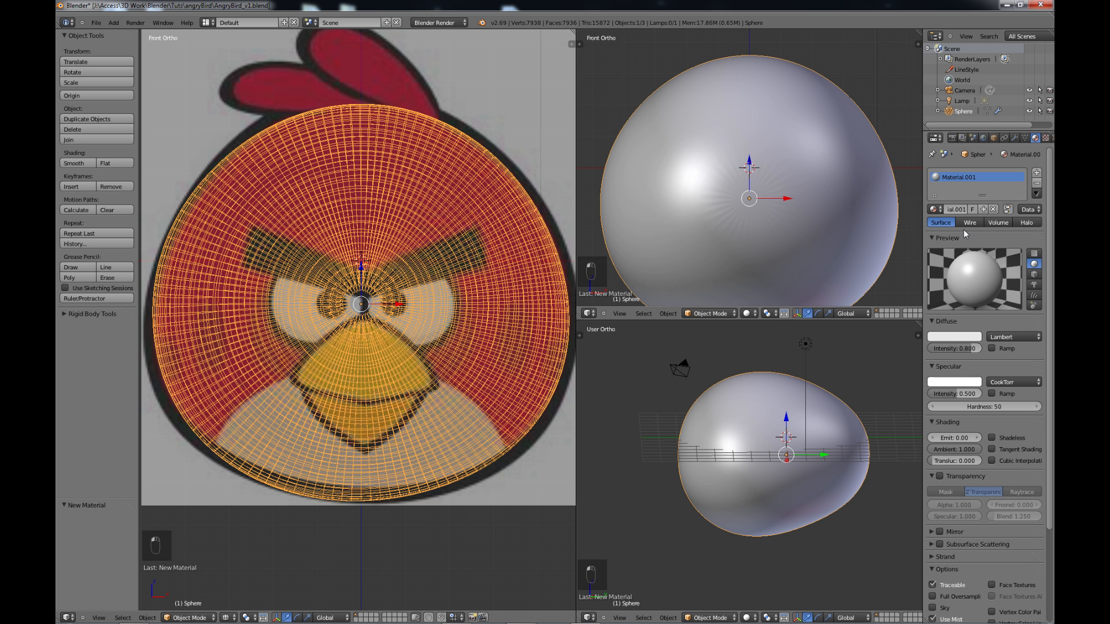
type("red")
key("Return")
left_click(961, 341)
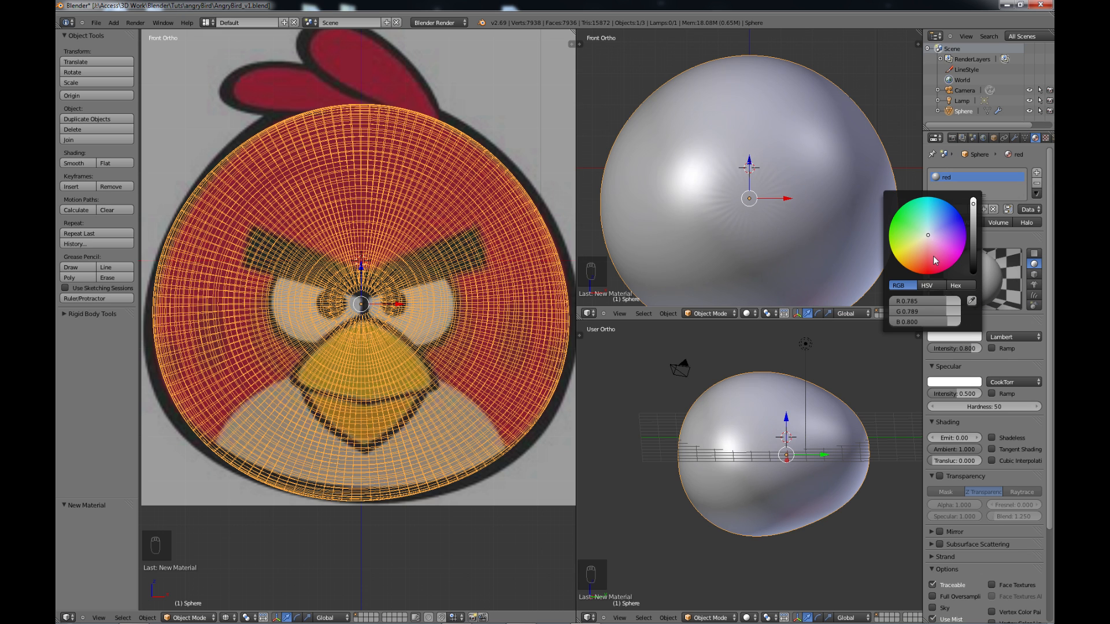
left_click_drag(934, 256, 929, 278)
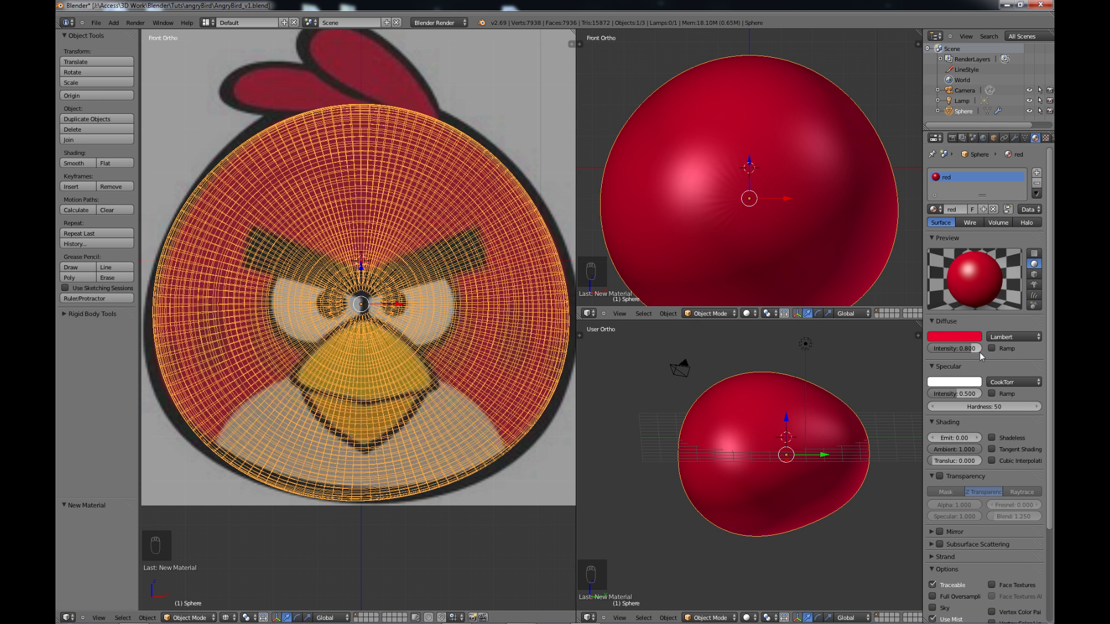
Step: Try sampling the diffuse colour from the reference's head feathers, and lower the material's specular intensity to 0.073
left_click(971, 338)
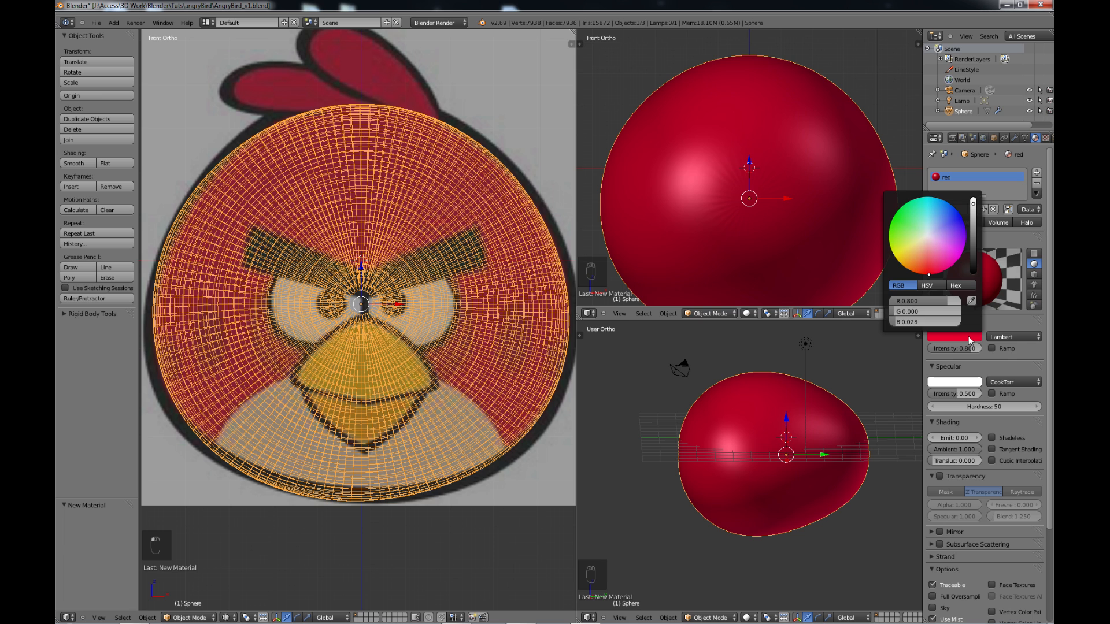
left_click(971, 300)
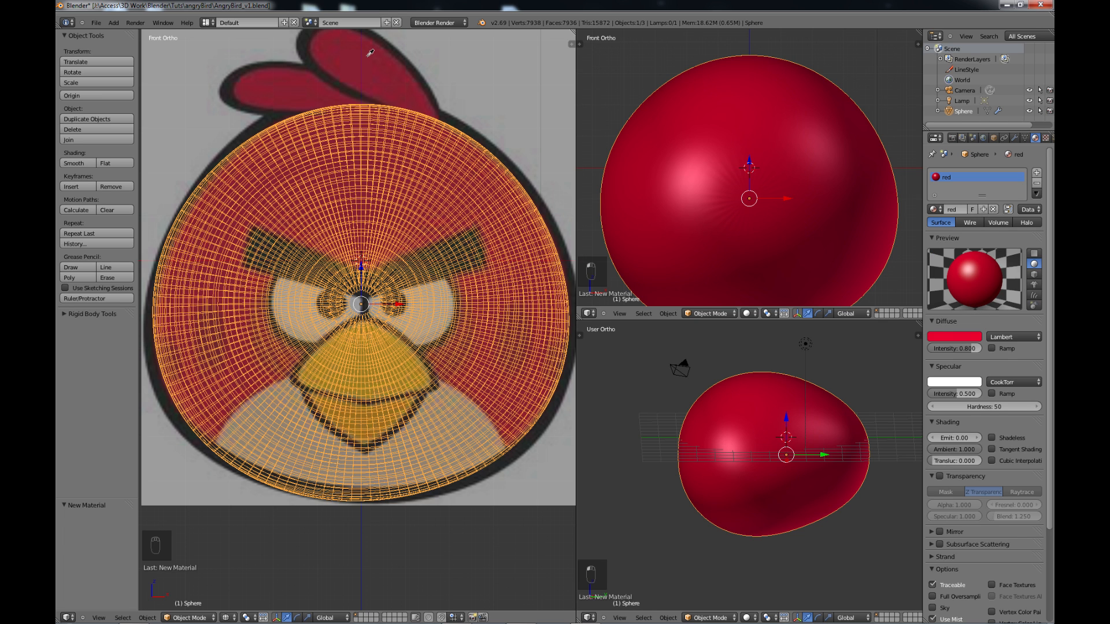
left_click(970, 341)
left_click_drag(957, 398, 937, 395)
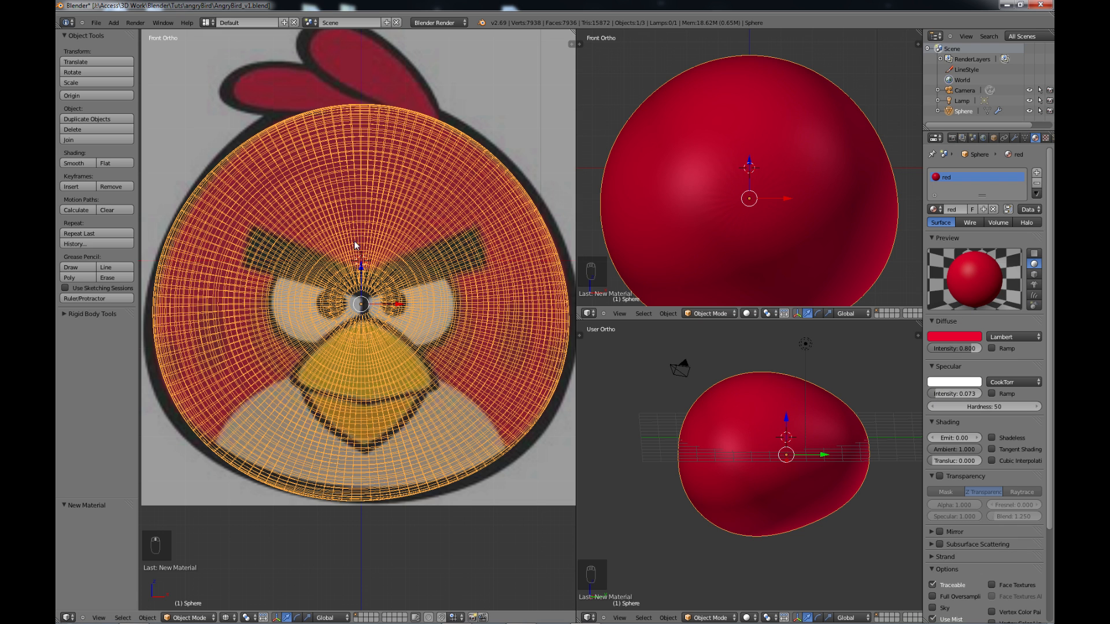
Step: Show the body with solid shading in front view, hide the tool shelf and maximize the viewport
mouse_move(355, 245)
middle_mouse_down()
mouse_move(398, 265)
mouse_move(446, 335)
mouse_move(387, 195)
mouse_move(389, 276)
middle_mouse_up()
key("z")
key("KP_1")
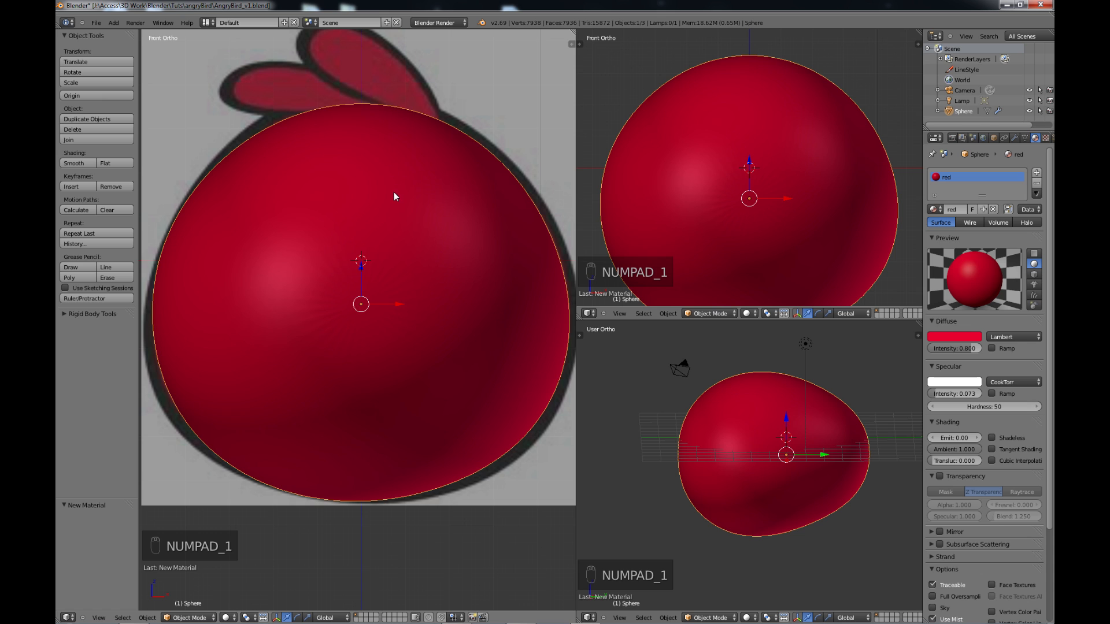
key("t")
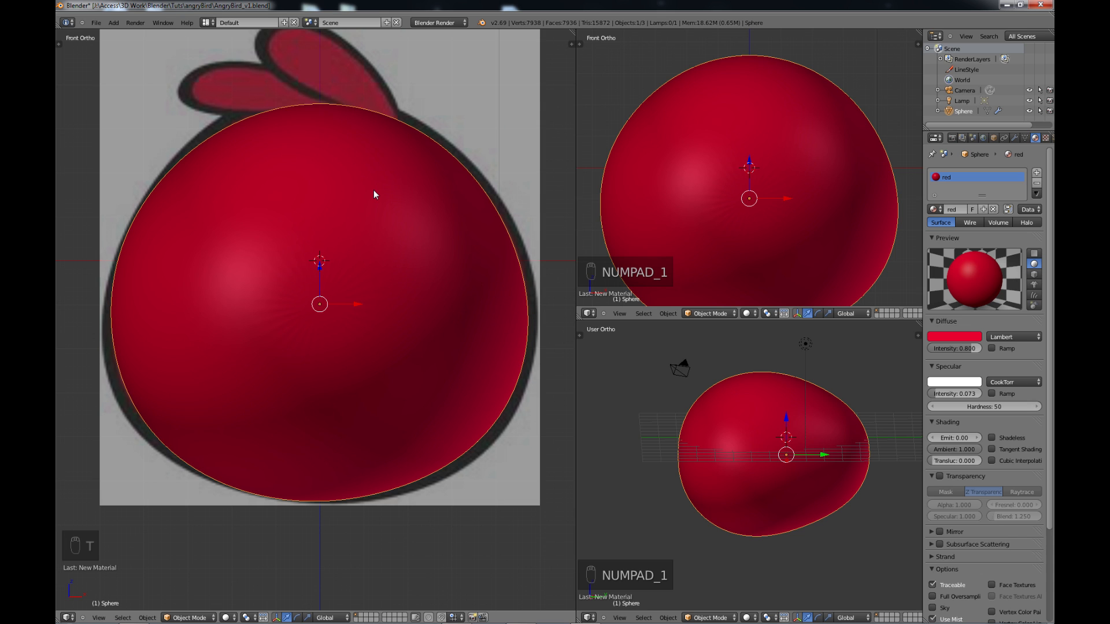
key("ctrl+Up")
scroll(370, 185, "down", 2)
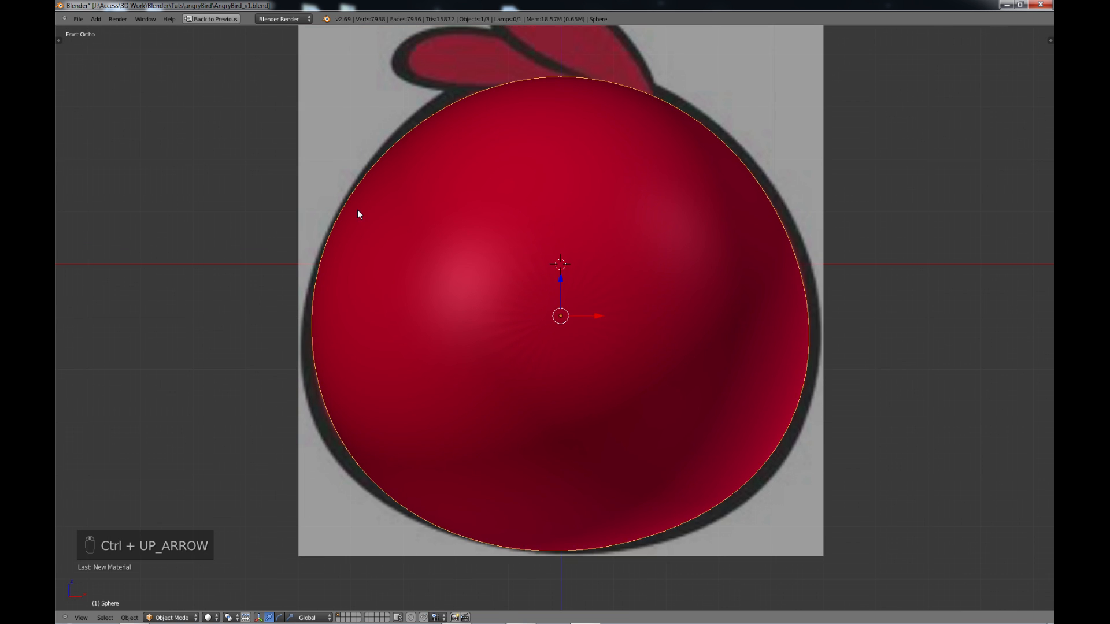
middle_click_drag(563, 205, 543, 257, "shift")
Step: Switch to face selection in Edit Mode and select two side-by-side faces on top of the head
key("Tab")
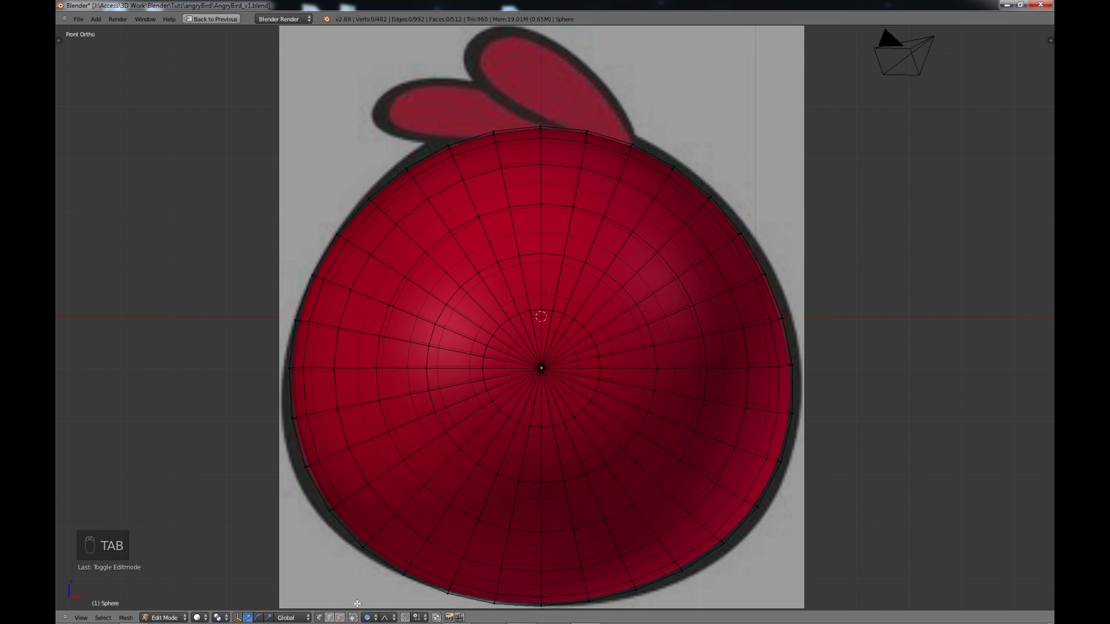
left_click(340, 617)
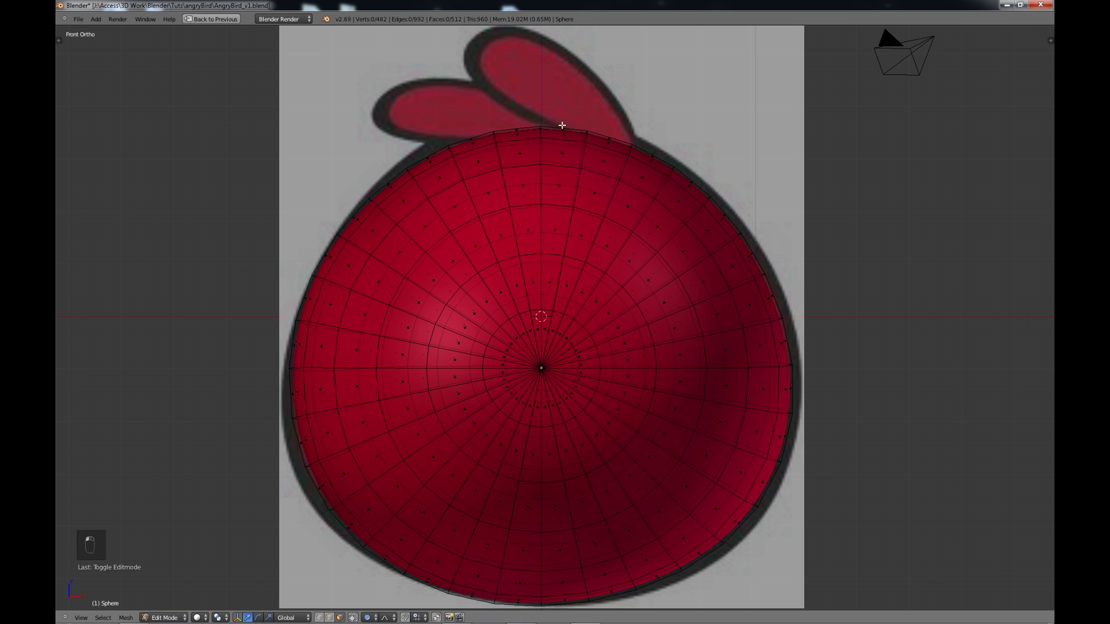
middle_click_drag(549, 186, 552, 258)
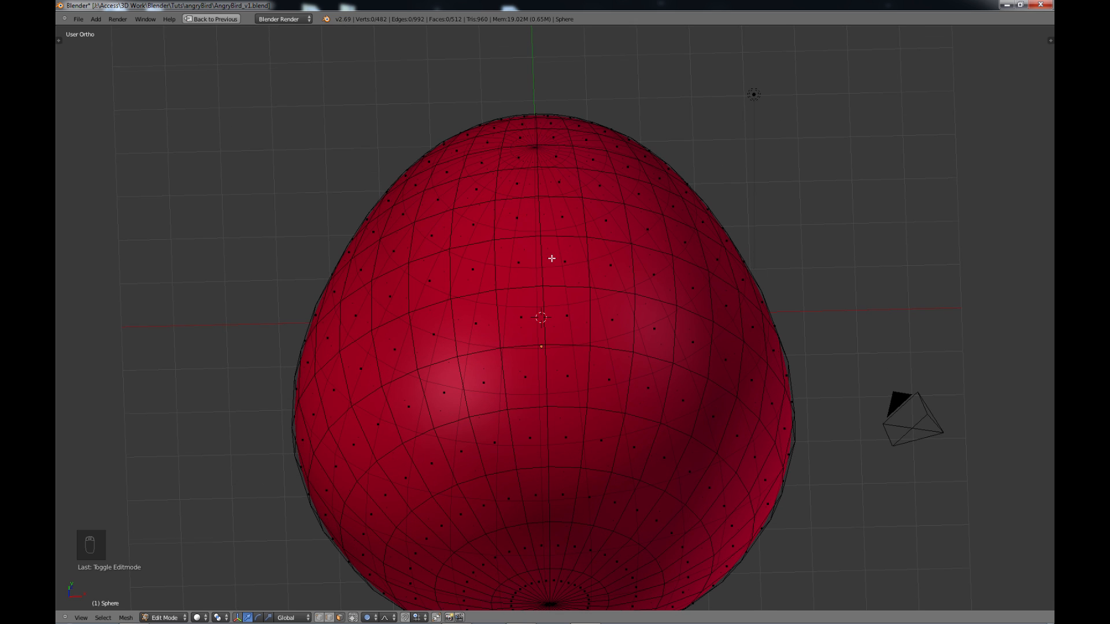
right_click(610, 273)
middle_click_drag(606, 318, 608, 229)
right_click(625, 229)
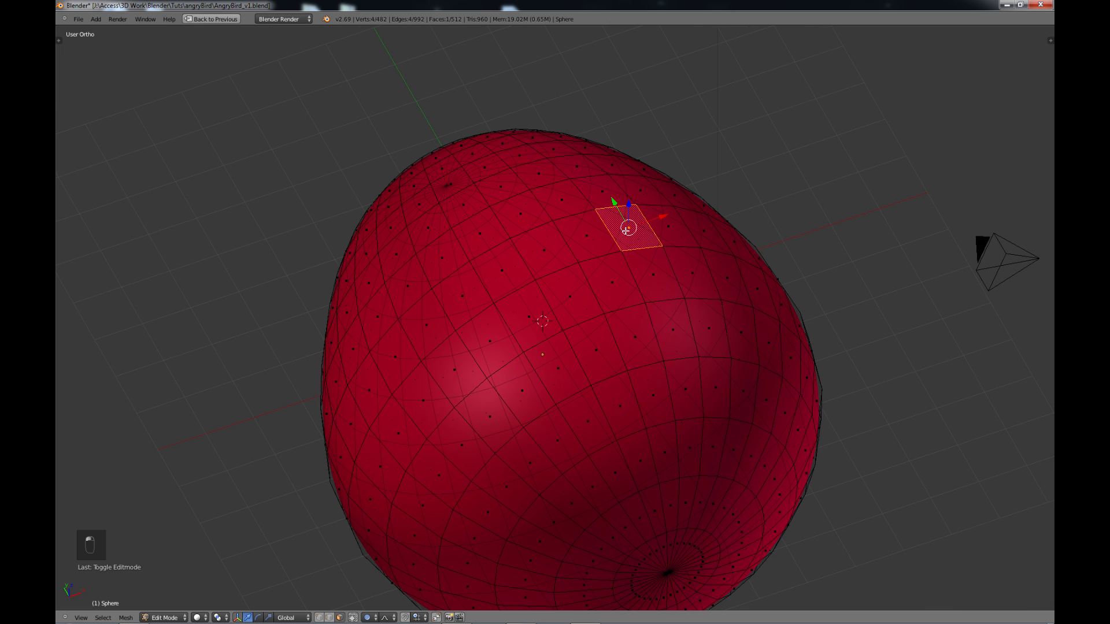
right_click(593, 240, "shift")
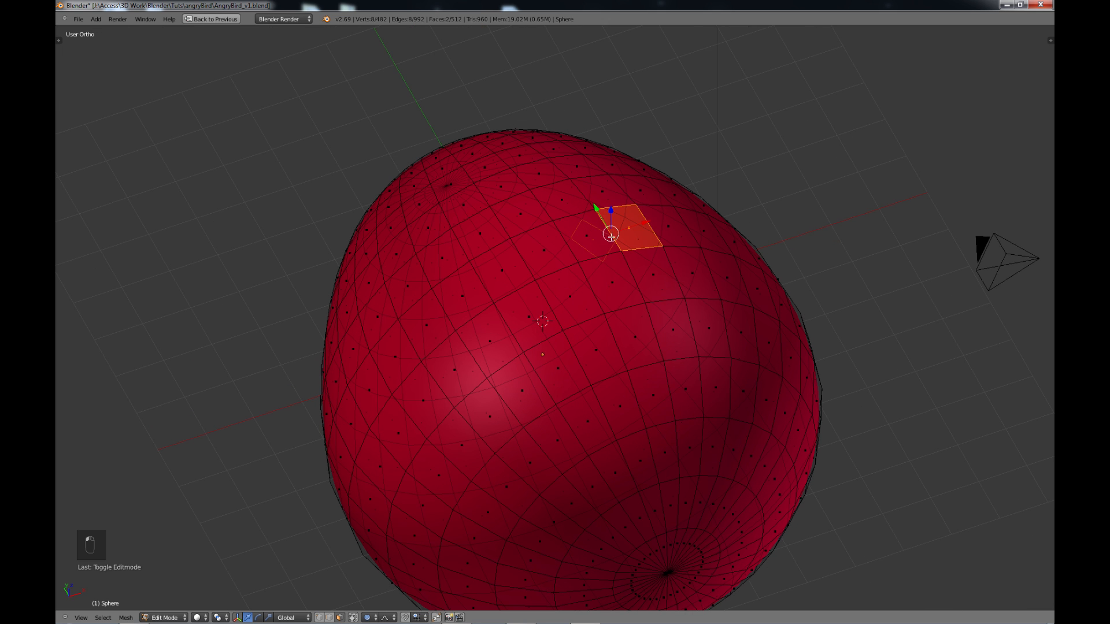
right_click(591, 239)
right_click(631, 231, "shift")
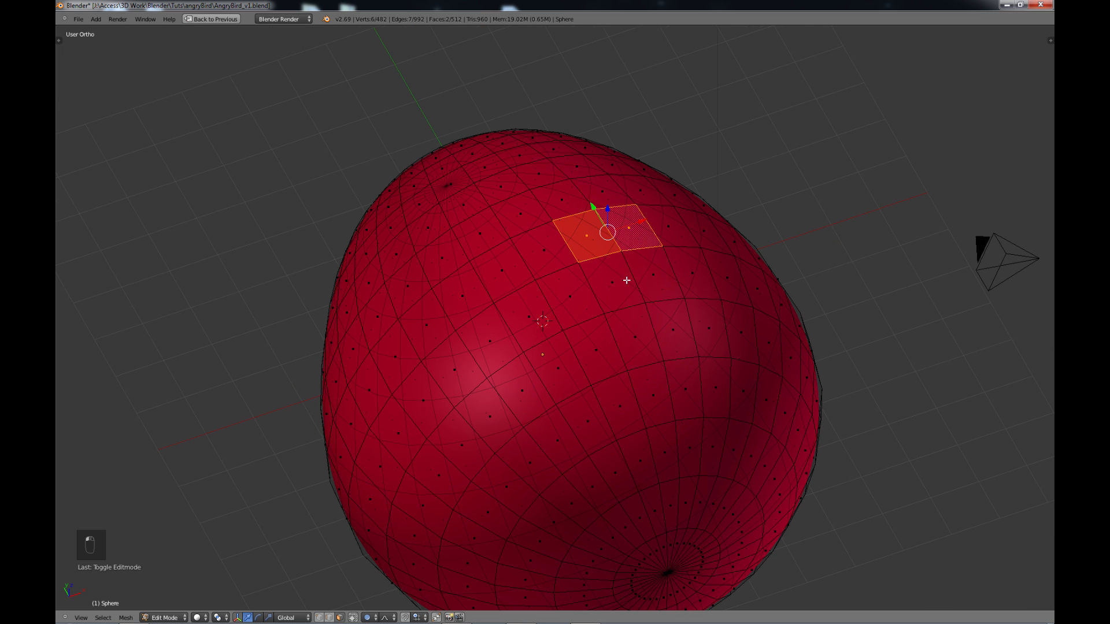
Step: Extrude the two selected faces upward twice to form a two-segment head feather
middle_click_drag(627, 277, 649, 221)
key("e")
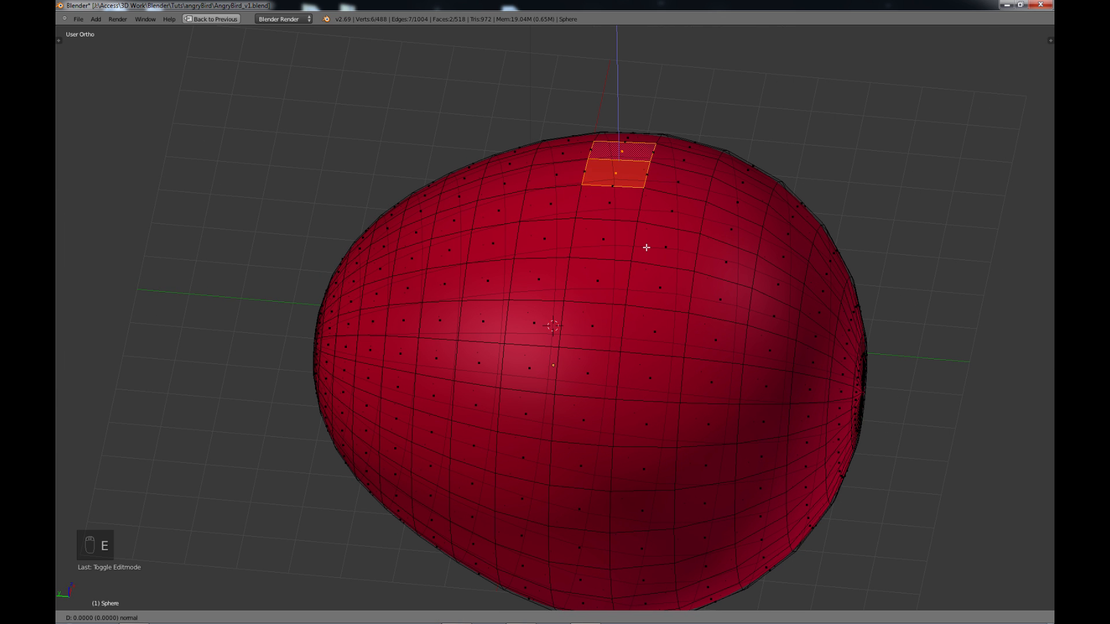
left_click(634, 213)
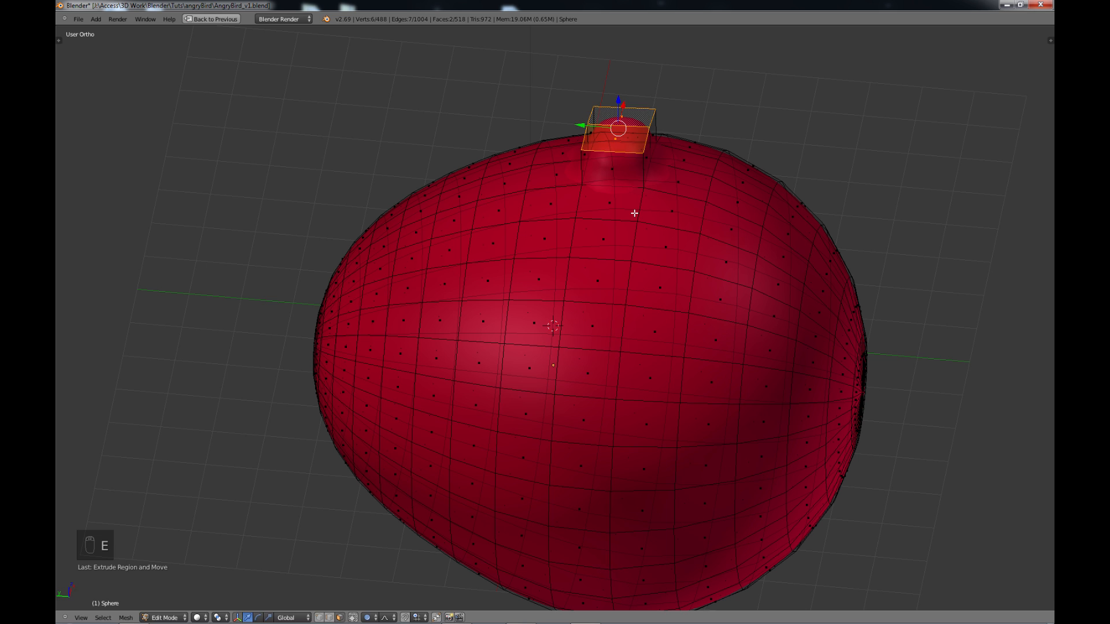
key("e")
left_click(629, 219)
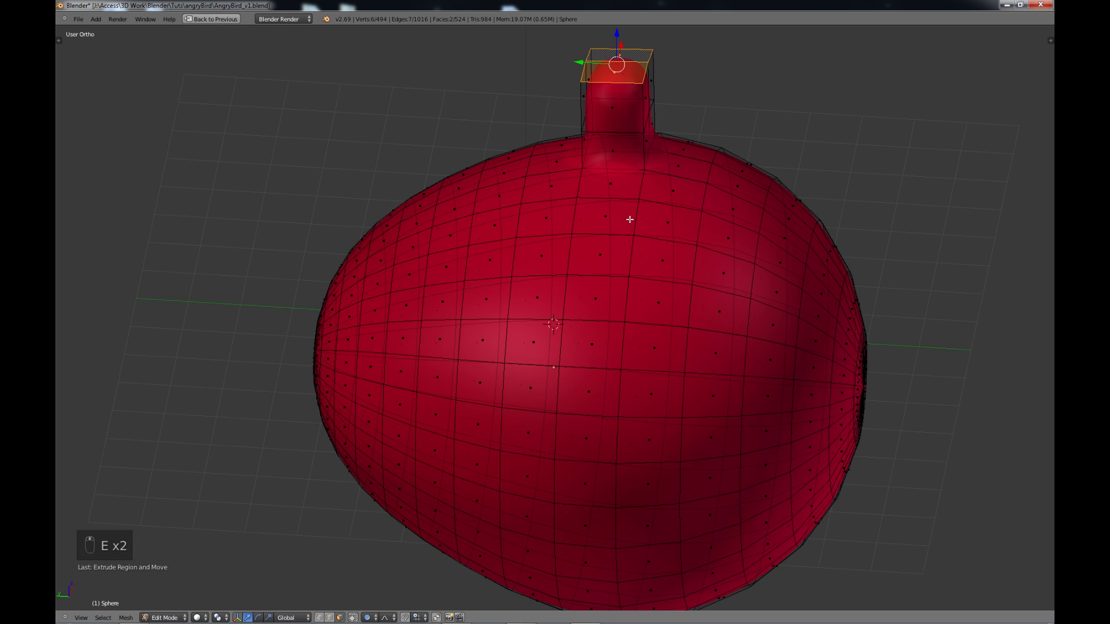
Step: Shift the feather's tip backward with proportional editing, rotate it about -14° and scale it to about 0.67
middle_click_drag(629, 219, 625, 156)
key("g")
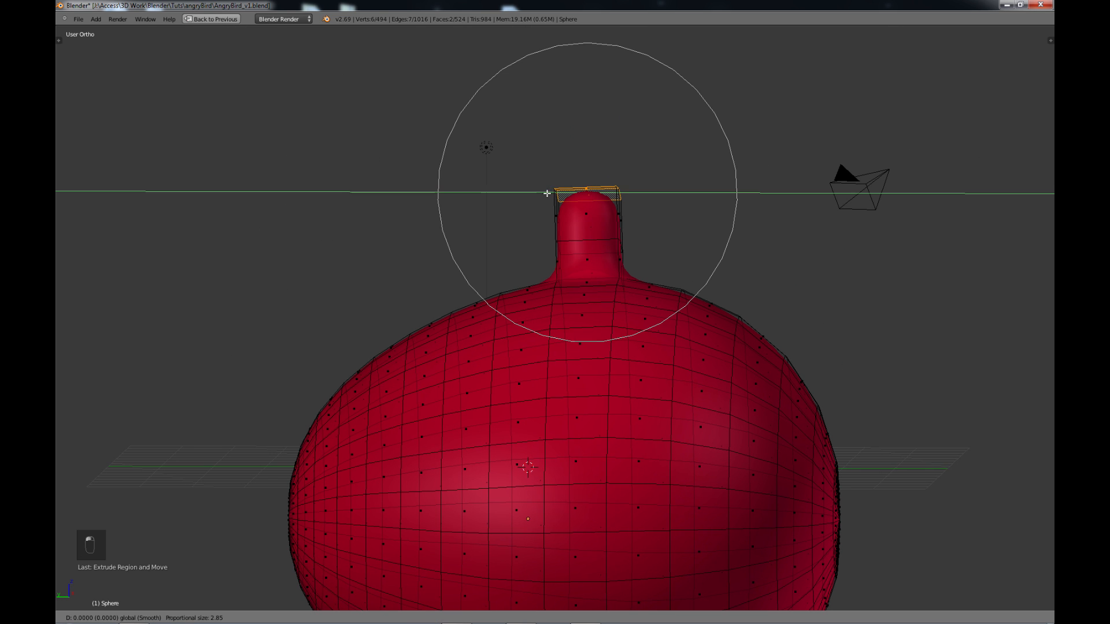
left_click(516, 209)
key("r")
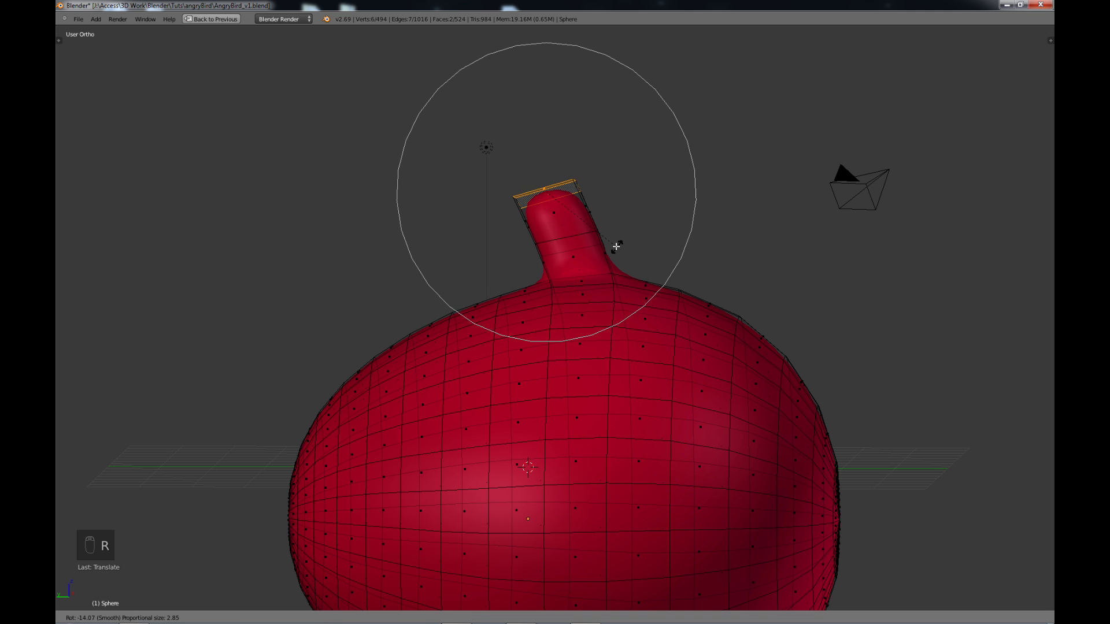
left_click(616, 247)
key("s")
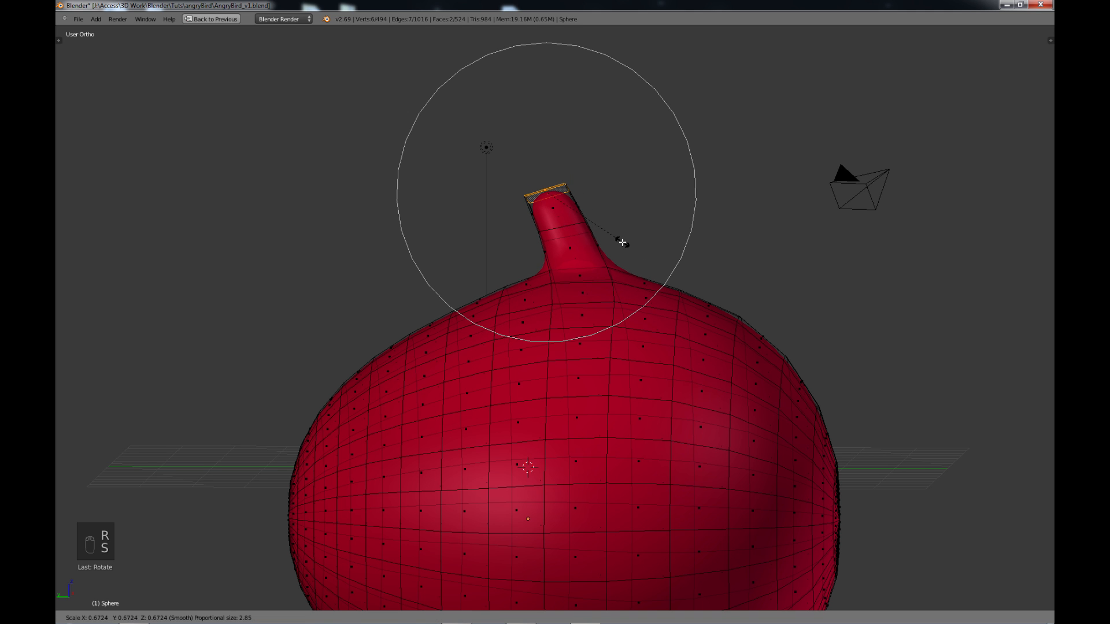
left_click(622, 243)
Step: Bend the feather further by moving its tip back along Y, rotating it about -12.6° and lowering it slightly along Z
middle_click_drag(595, 248, 558, 234)
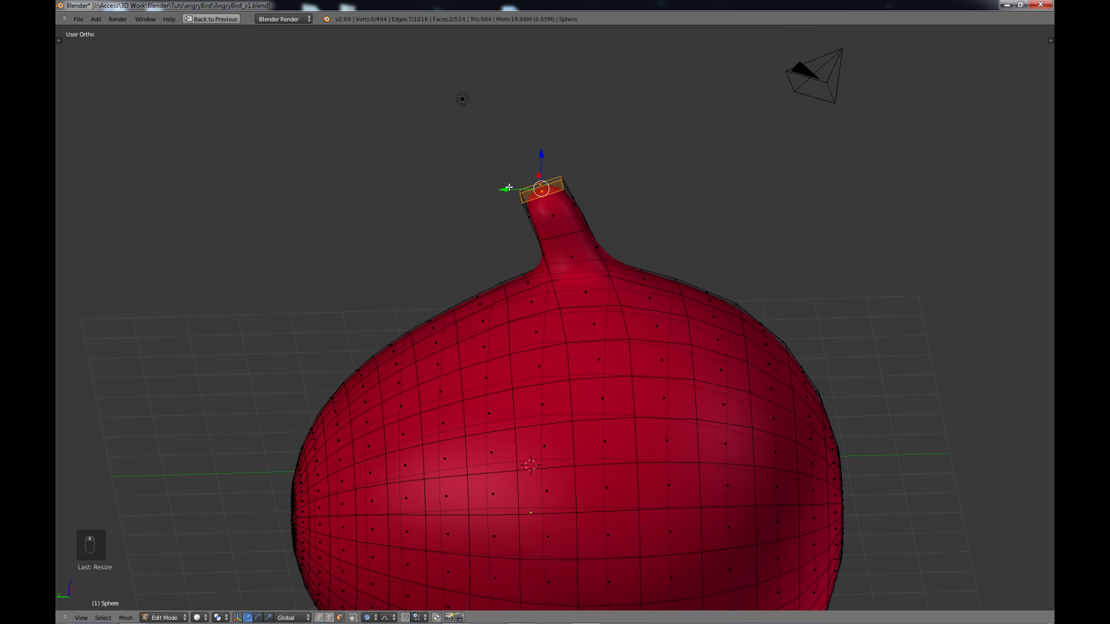
left_click_drag(508, 188, 493, 189)
key("r")
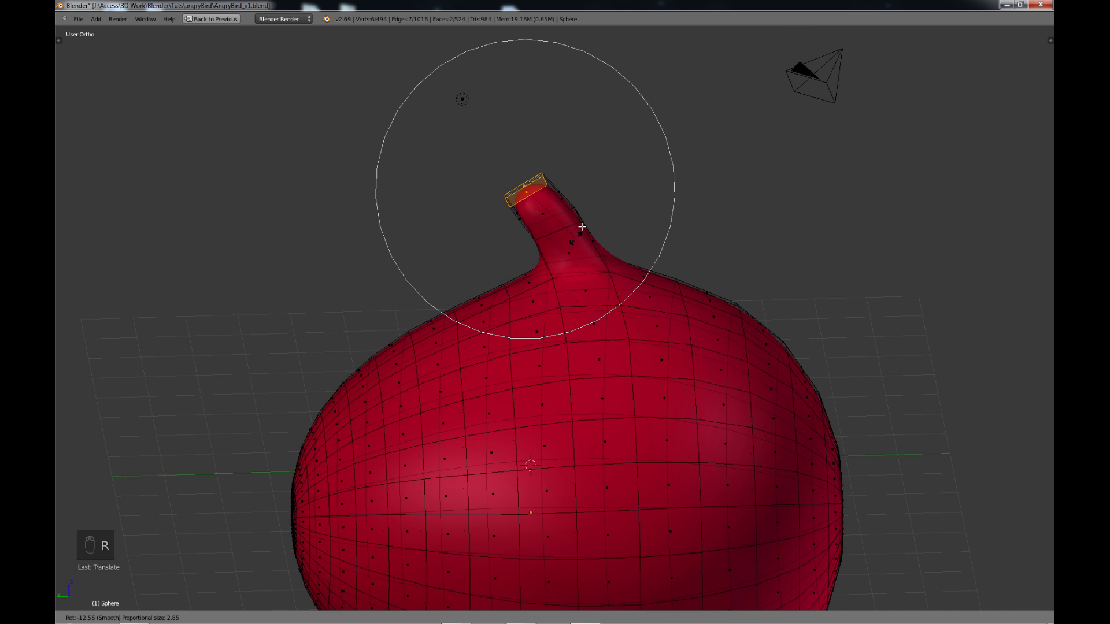
left_click(570, 230)
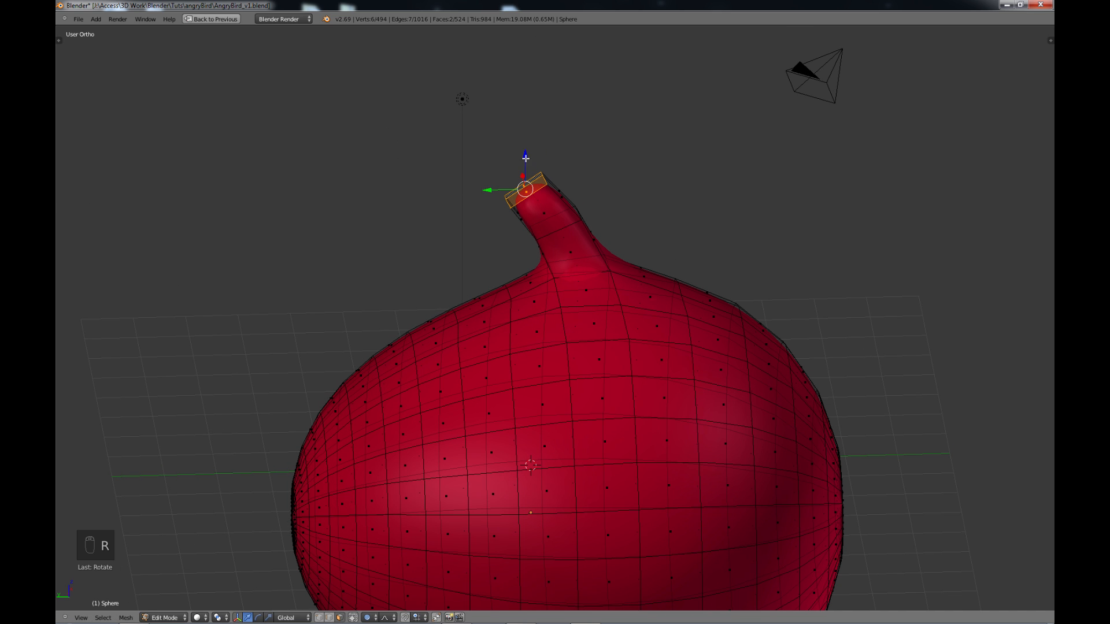
mouse_move(525, 158)
left_mouse_down()
mouse_move(524, 176)
mouse_move(524, 167)
left_mouse_up()
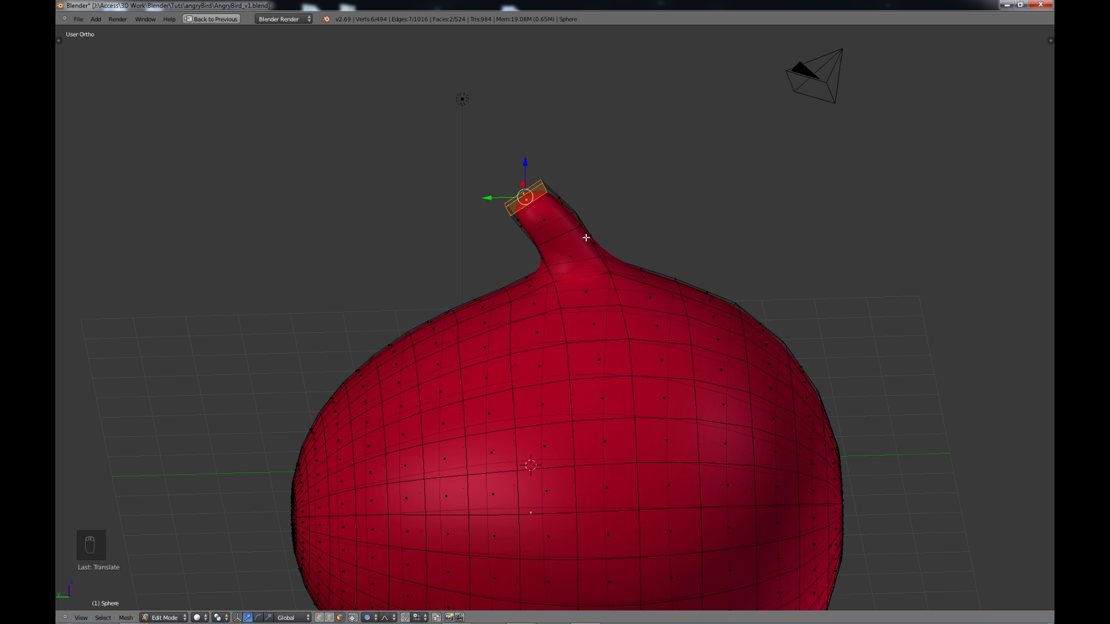
Step: Disable proportional editing and extrude the single face beside the feather's base upward to start a second feather
left_click(367, 617)
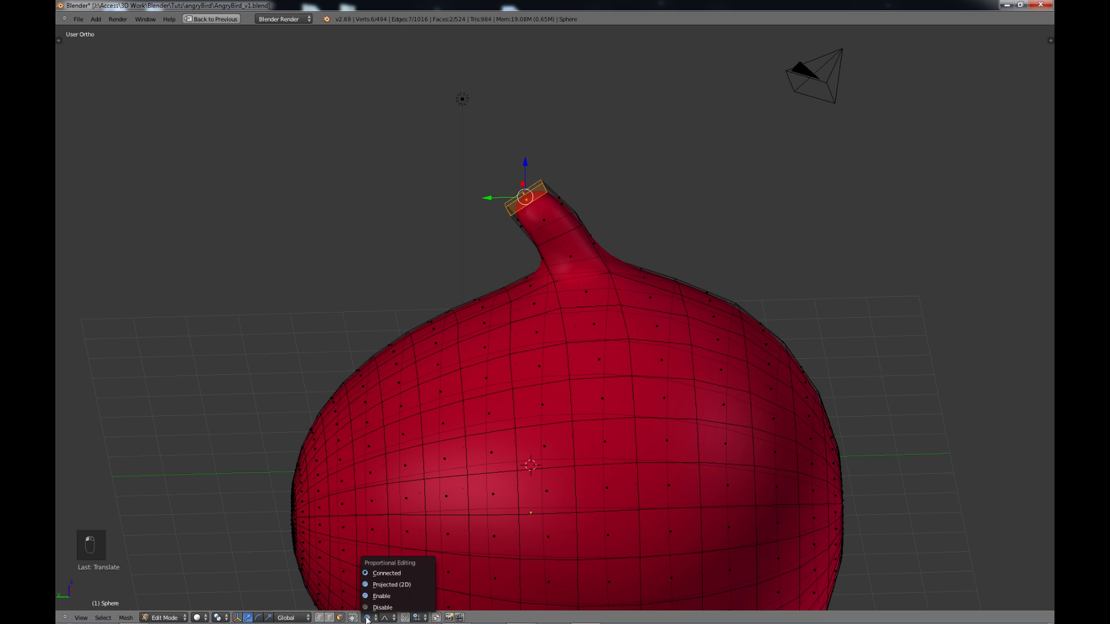
left_click(393, 566)
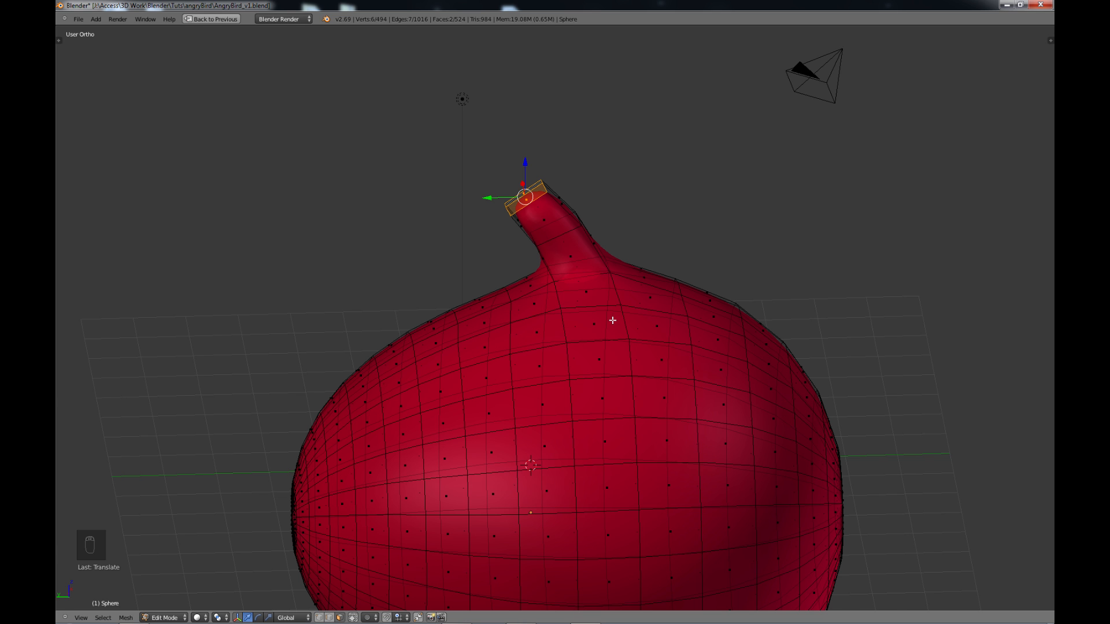
middle_click_drag(613, 321, 578, 305)
right_click(581, 316, "shift")
right_click(571, 299)
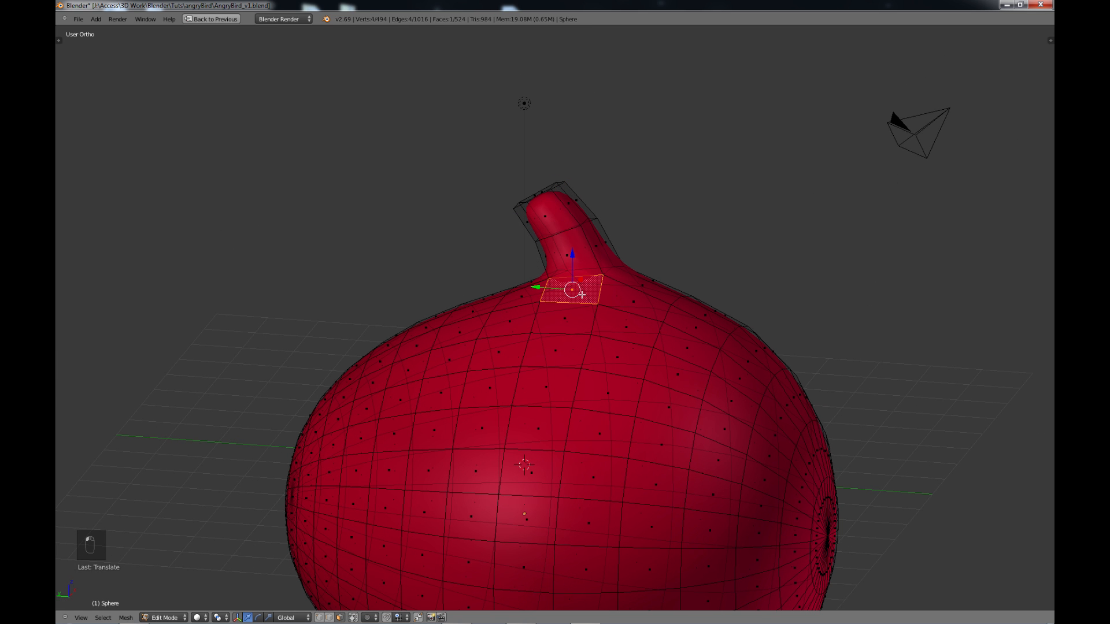
key("e")
left_click(556, 255)
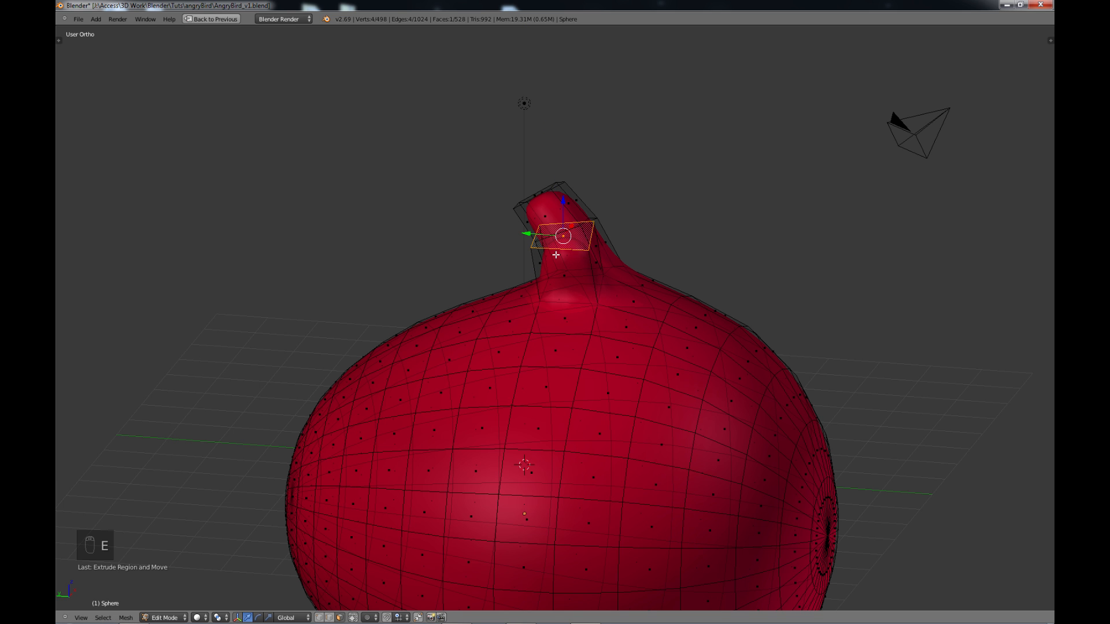
Step: Tilt the second feather's extruded end face and shift it along Y so the feather leans toward the back of the head
key("KP_3")
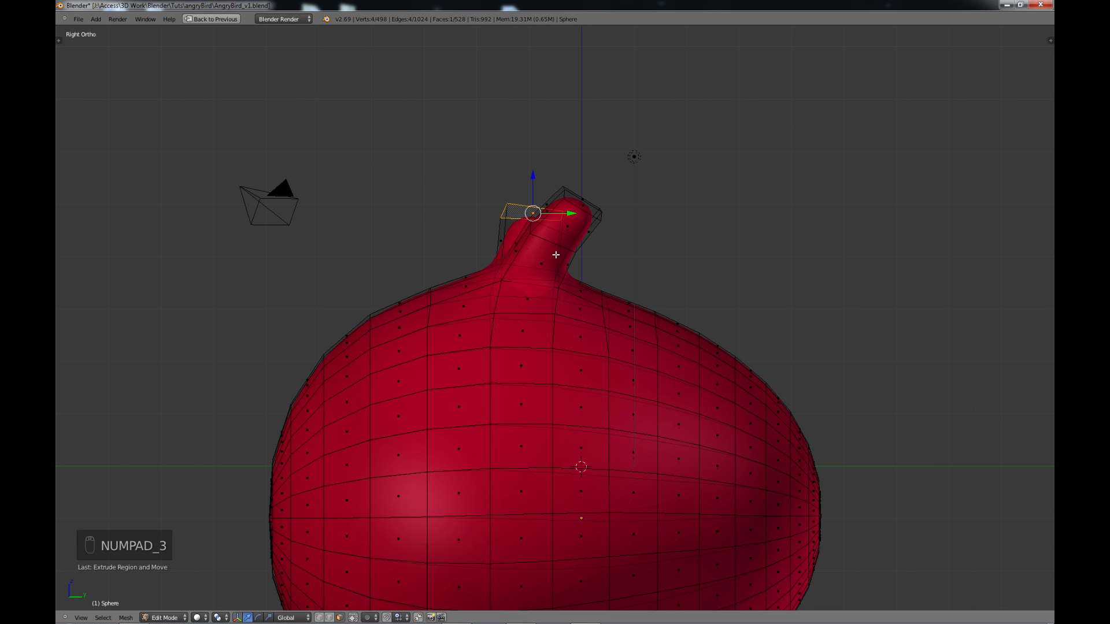
key("ctrl+KP_3")
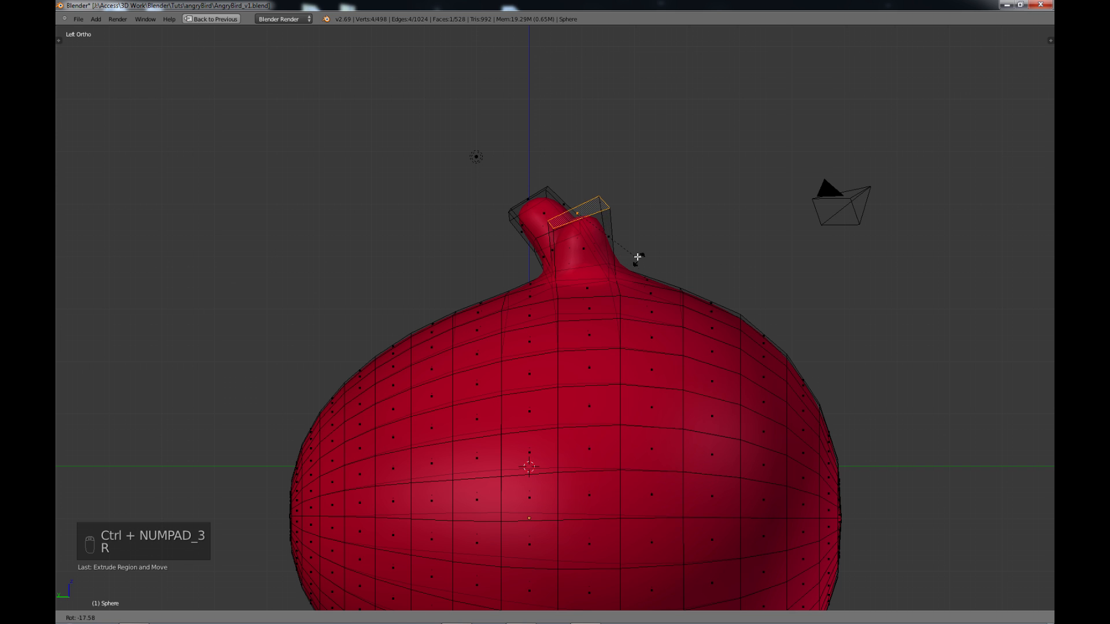
key("r")
left_click(545, 214)
left_click_drag(545, 214, 465, 217)
key("r")
left_click(559, 250)
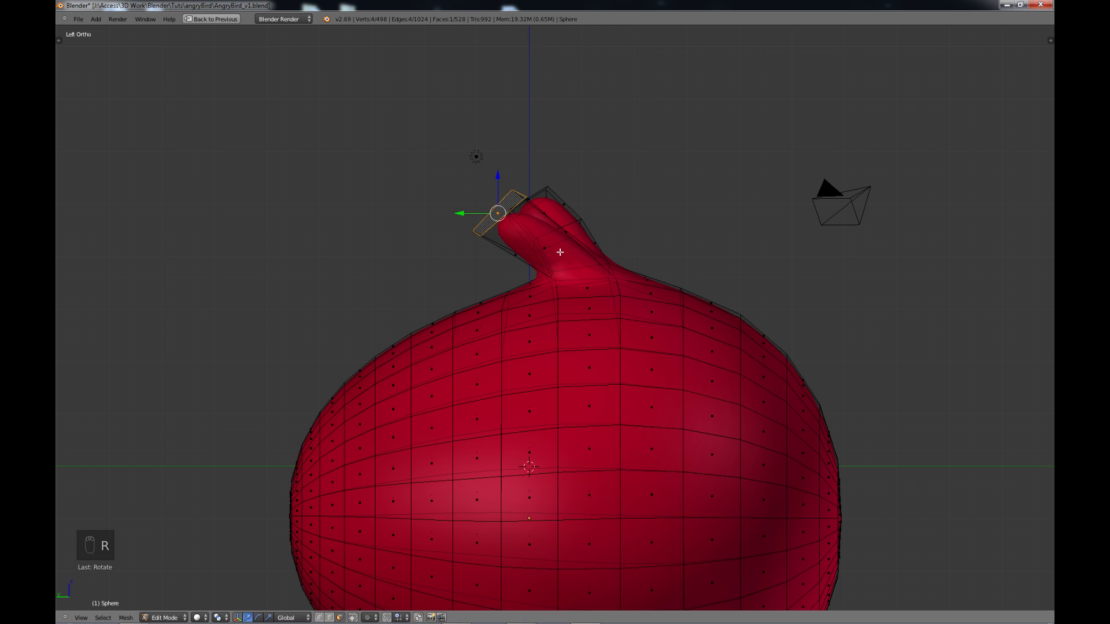
Step: Extrude the second feather's end face outward a short distance and scale it down into a narrower tip
key("e")
left_click(538, 246)
key("s")
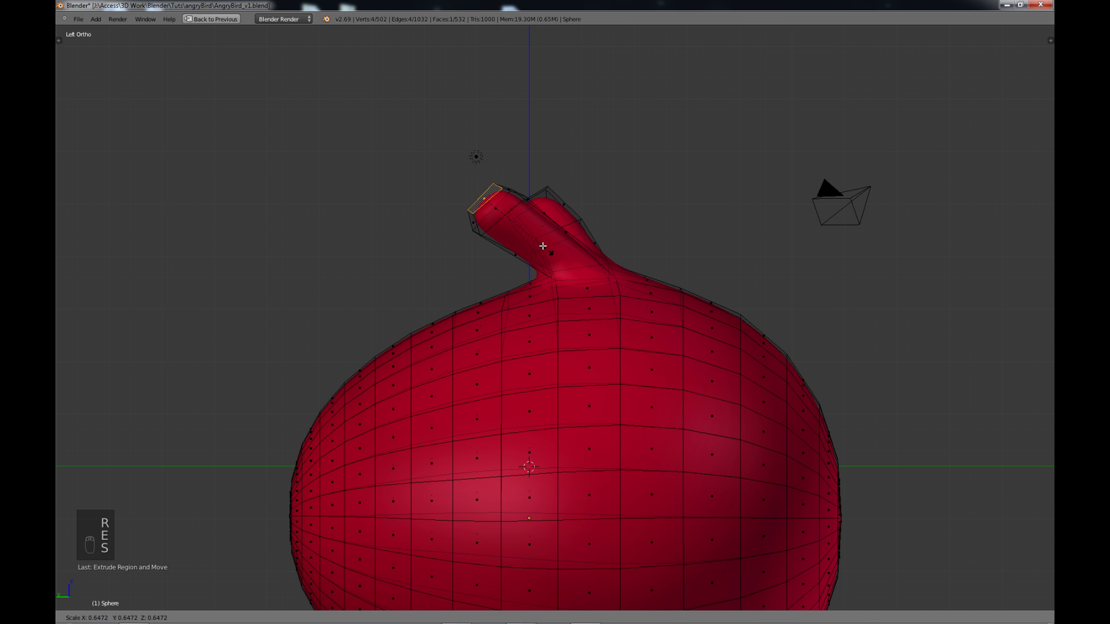
left_click(516, 236)
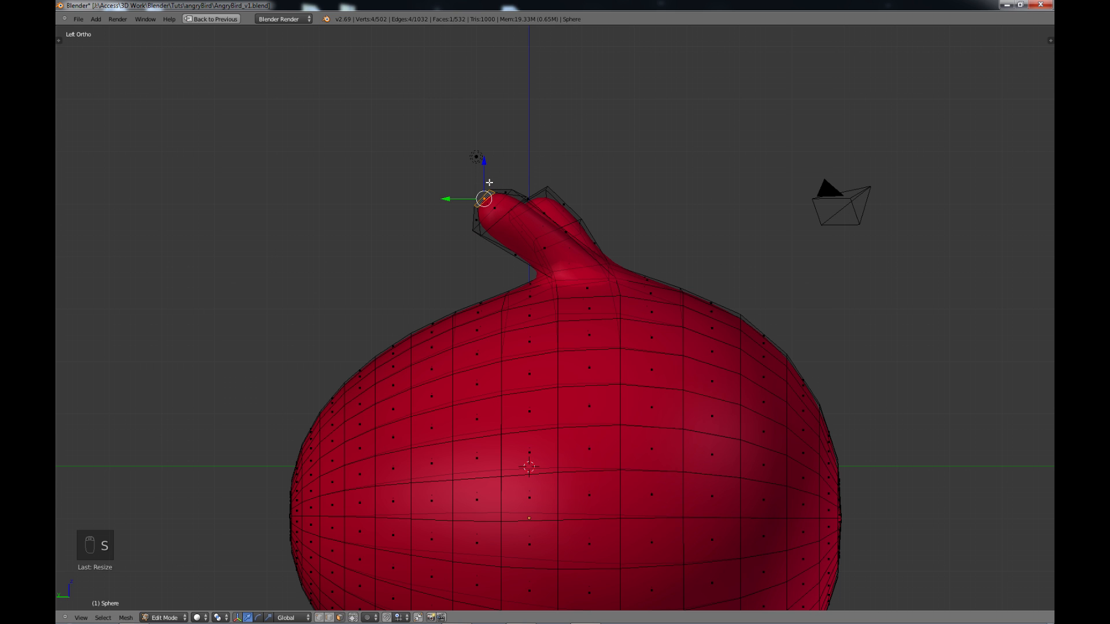
Step: Select all the faces of the second feather's tip segment and lower them slightly along Z
left_click_drag(487, 177, 520, 237)
key("b")
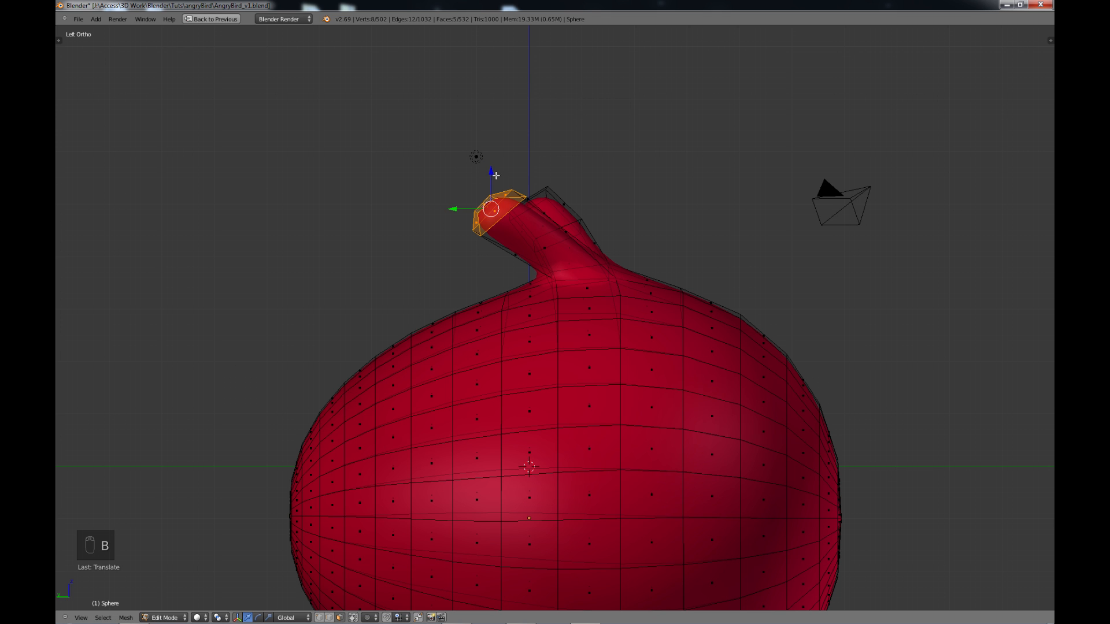
left_click_drag(494, 175, 492, 194)
Step: Select the tip faces of the first, wider feather, then scale and rotate them
middle_click_drag(577, 285, 514, 347)
right_click(590, 208)
key("b")
left_click_drag(550, 175, 605, 217)
key("s")
left_click(636, 248)
key("r")
left_click(578, 359)
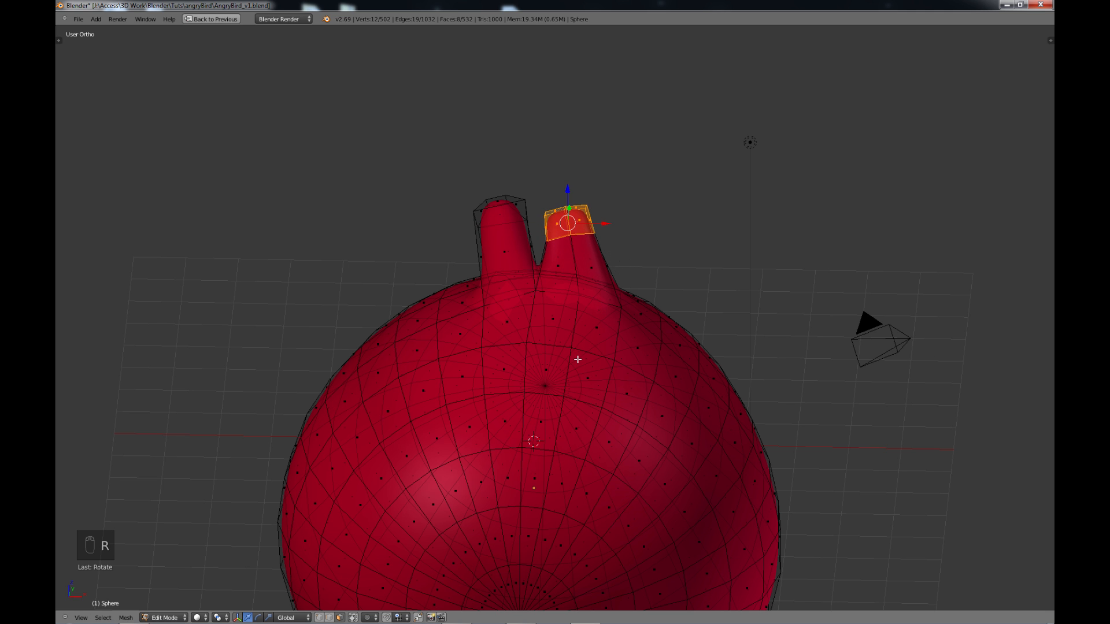
Step: Deselect everything and examine both feathers from several angles, comparing the mesh with the front reference image in wireframe
middle_click_drag(577, 359, 637, 302)
key("a")
key("KP_1")
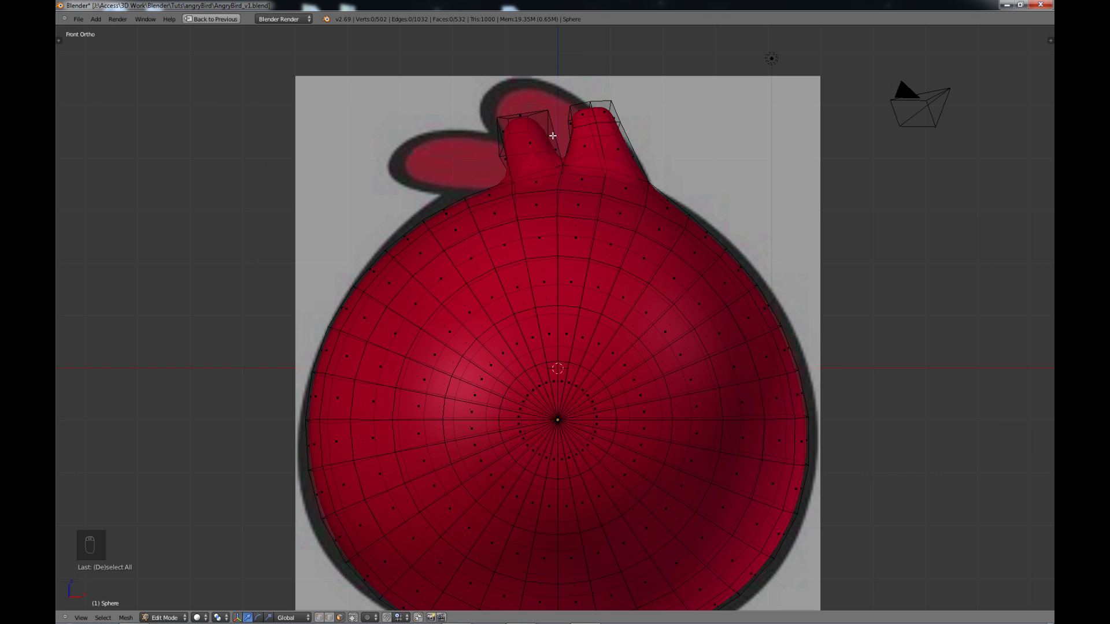
middle_click_drag(507, 233, 550, 238)
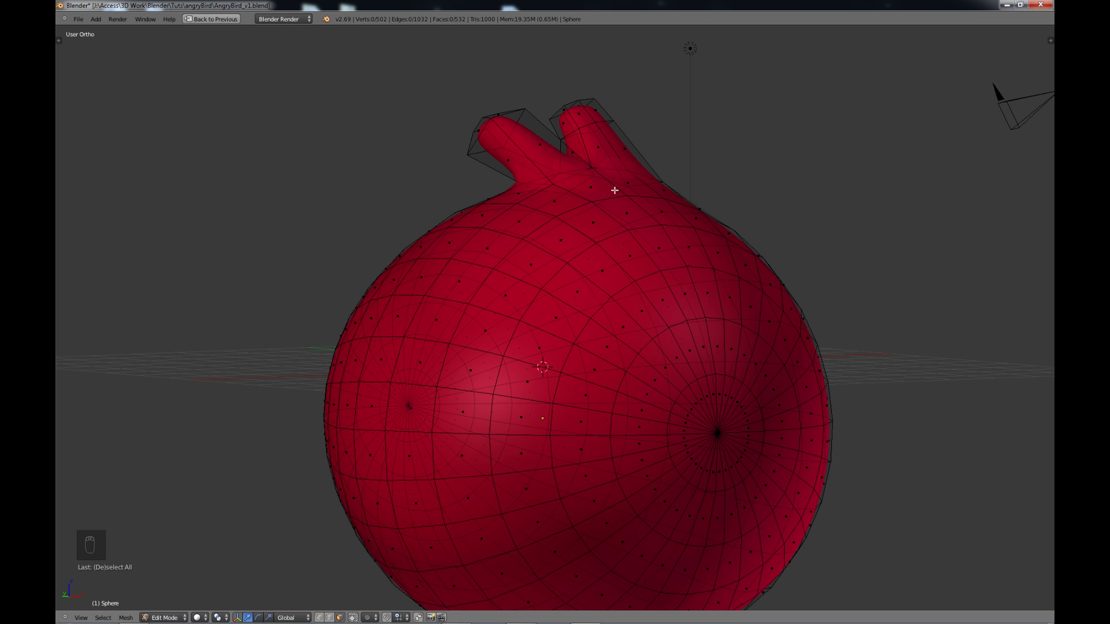
middle_click_drag(614, 190, 576, 251)
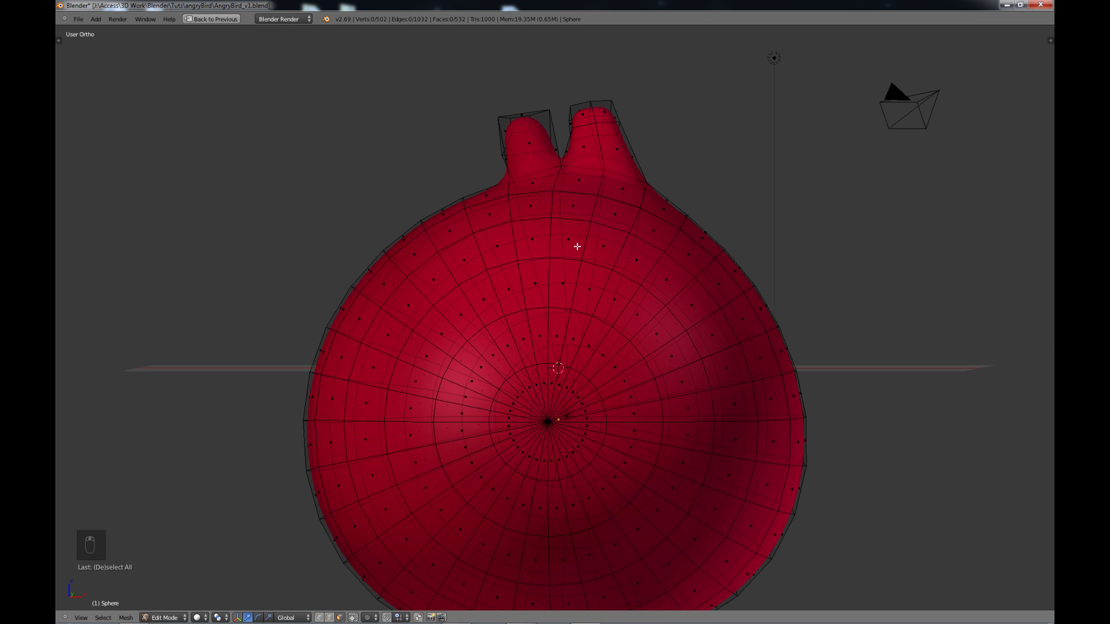
key("KP_1")
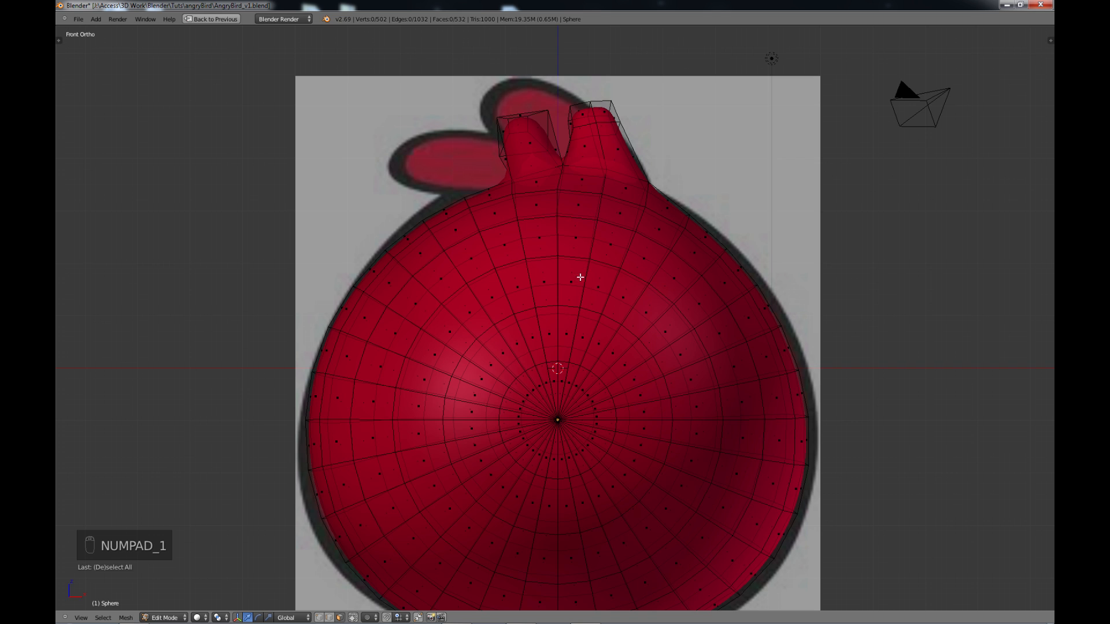
scroll(580, 277, "down", 1)
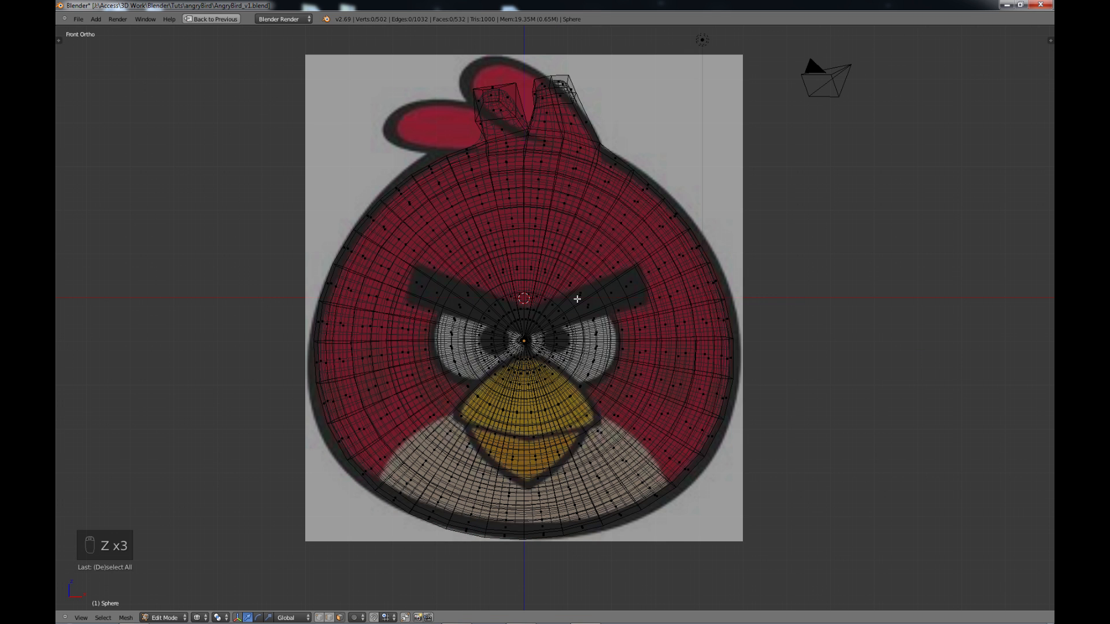
middle_click_drag(572, 288, 598, 308, "shift")
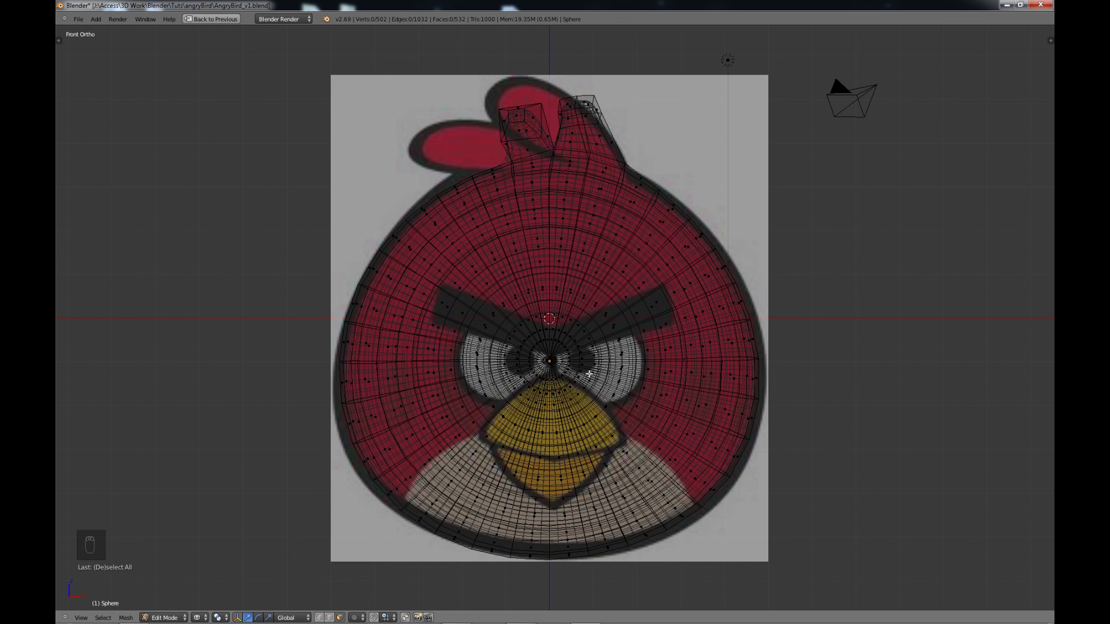
Step: Leave mesh editing of the body, deselect all objects and add a UV sphere as a separate object
key("shift+a")
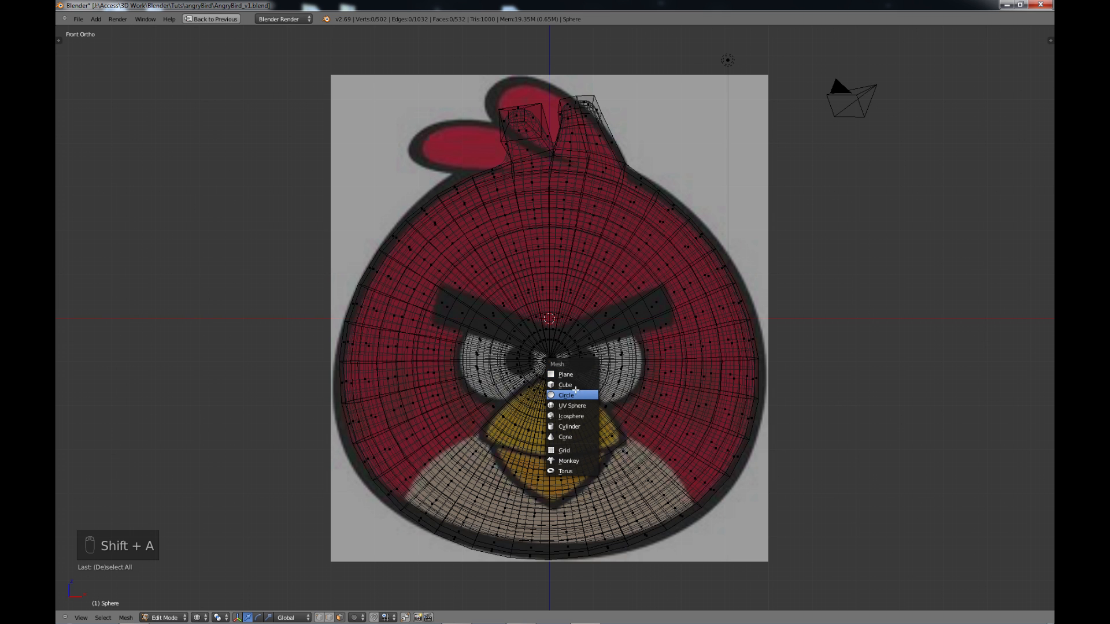
key("Tab")
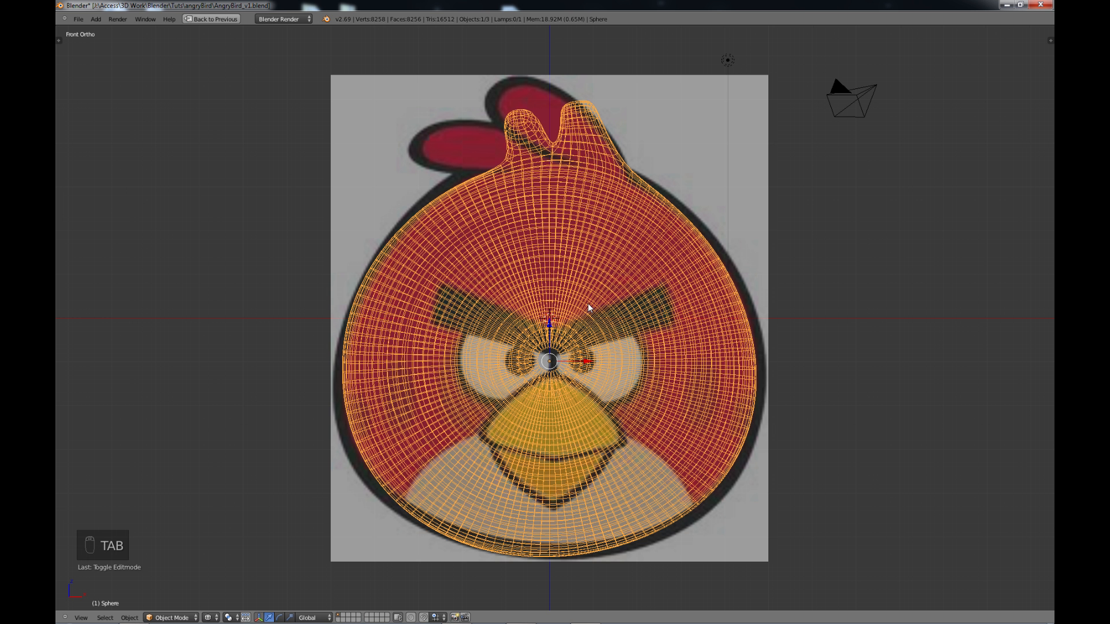
key("a")
key("a")
scroll(601, 310, "down", 1)
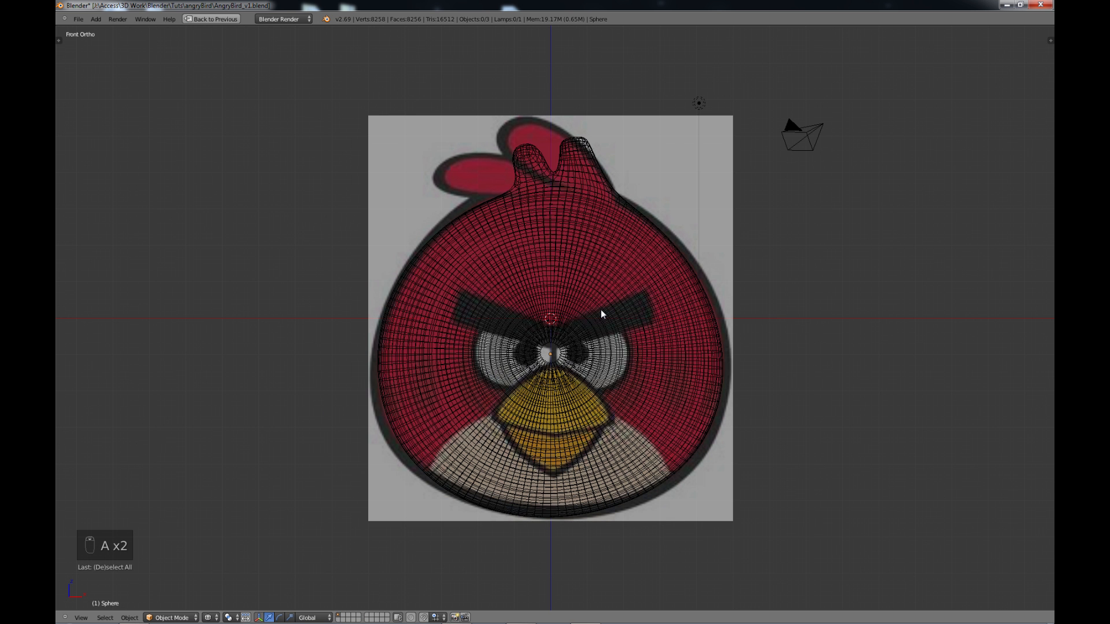
key("shift+a")
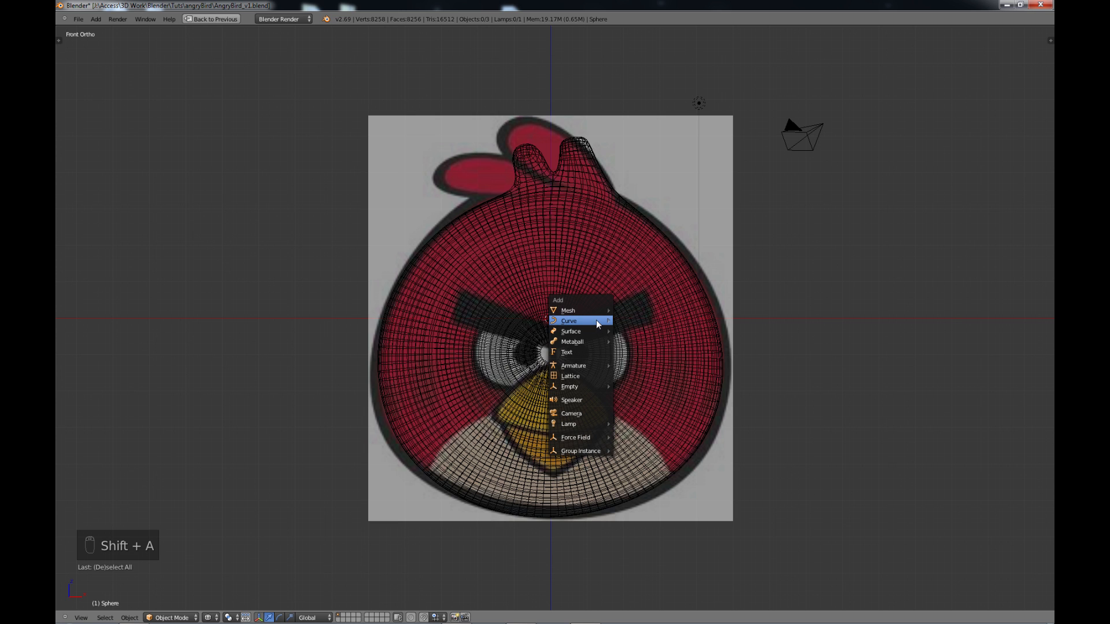
mouse_move(595, 324)
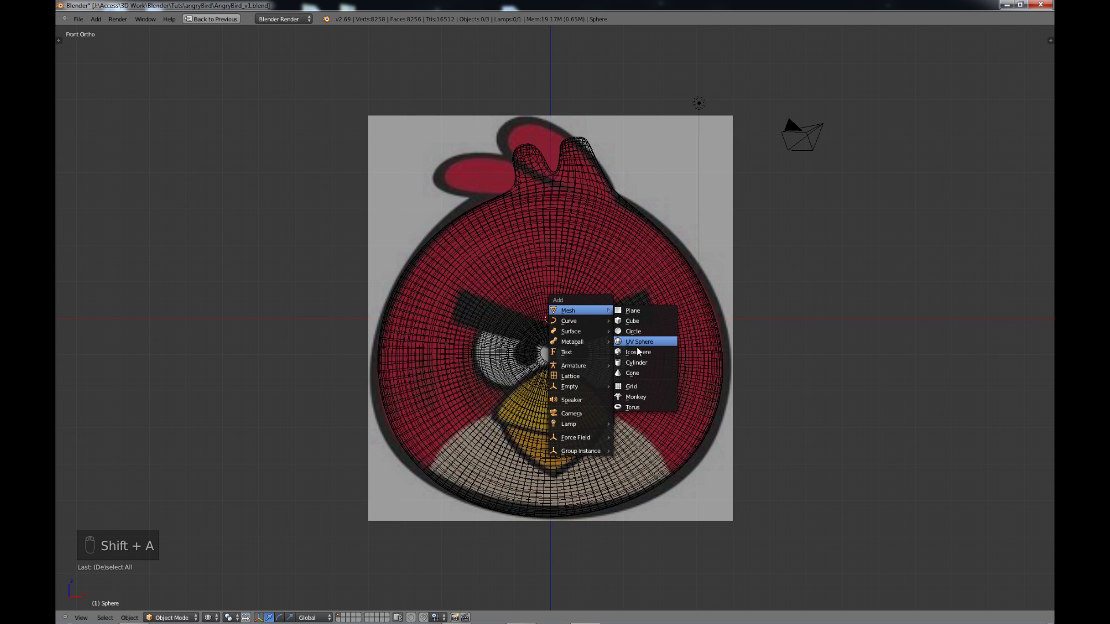
left_click(639, 343)
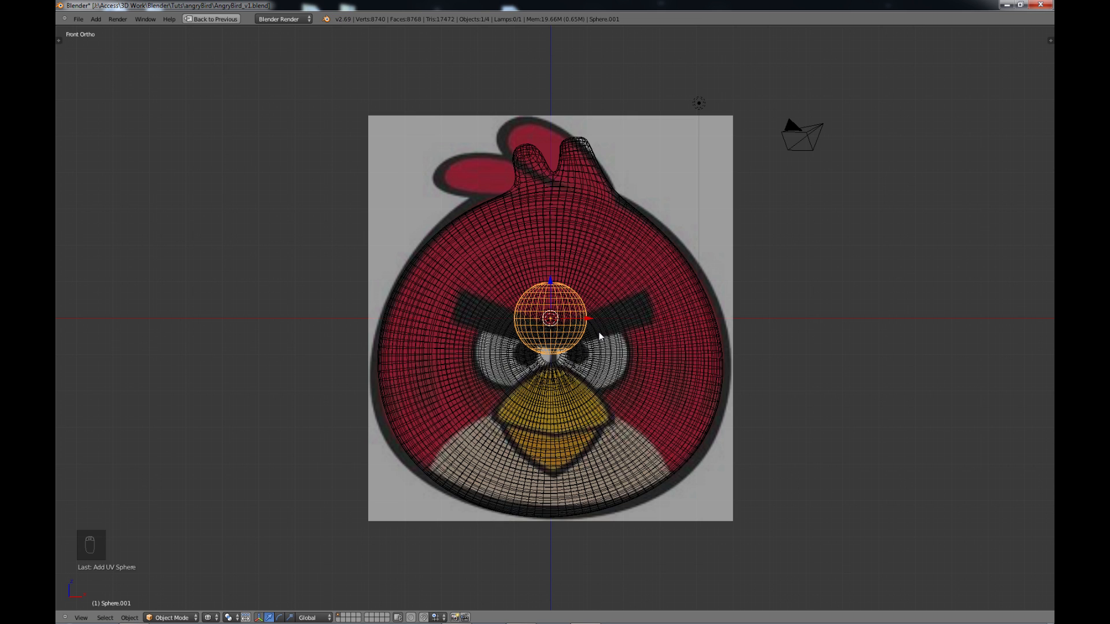
Step: Rotate the new sphere 90° about X and move it along Y until it sits in front of the body
type("r")
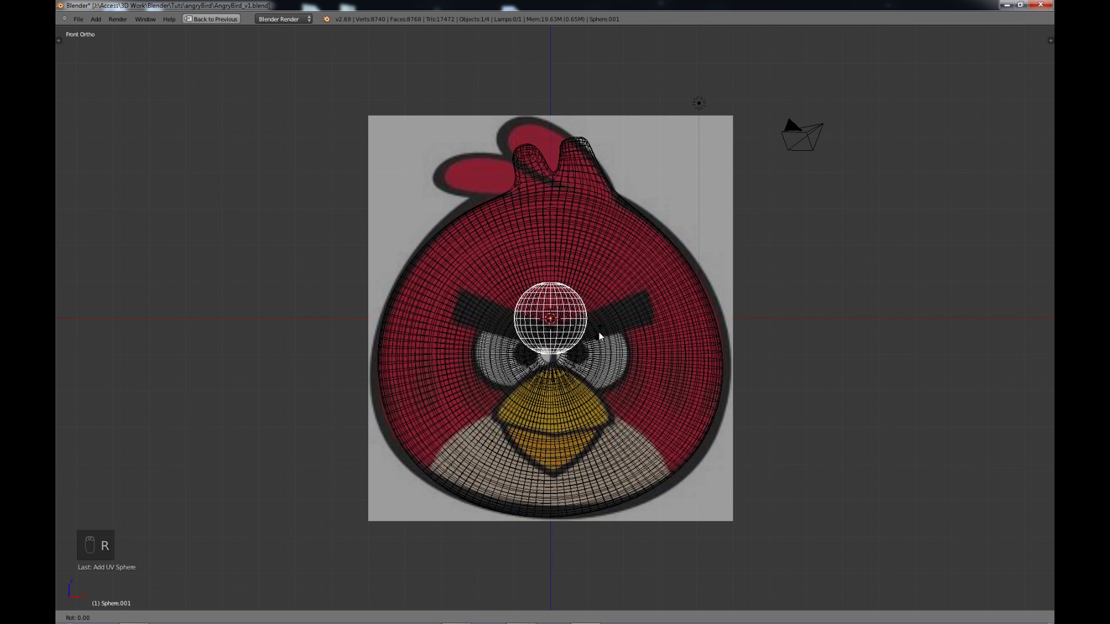
type("x90")
key("Return")
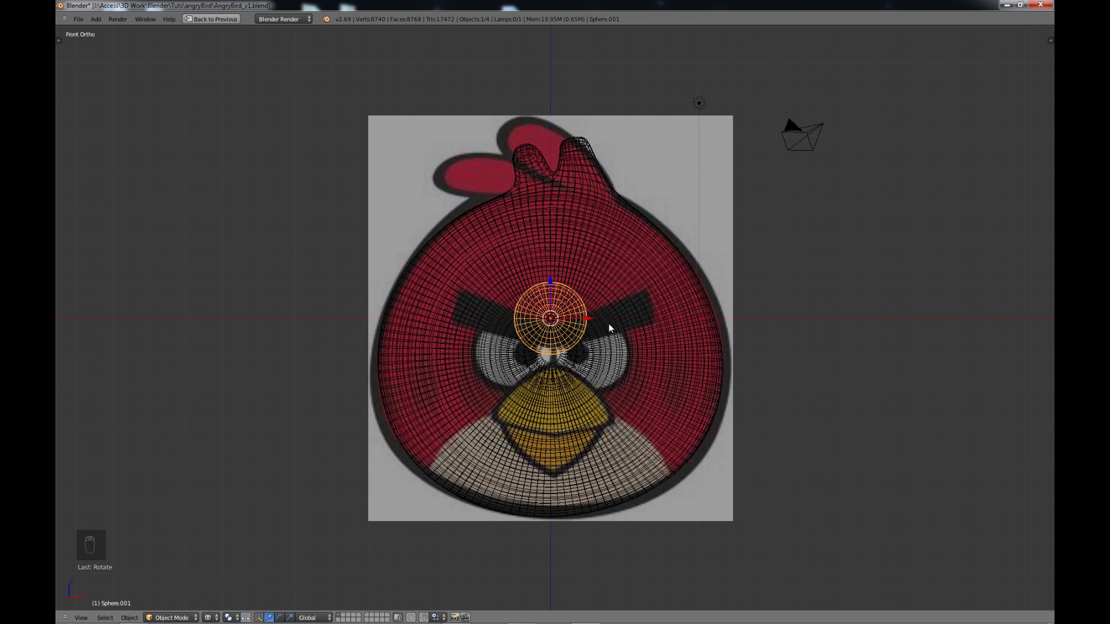
key("KP_3")
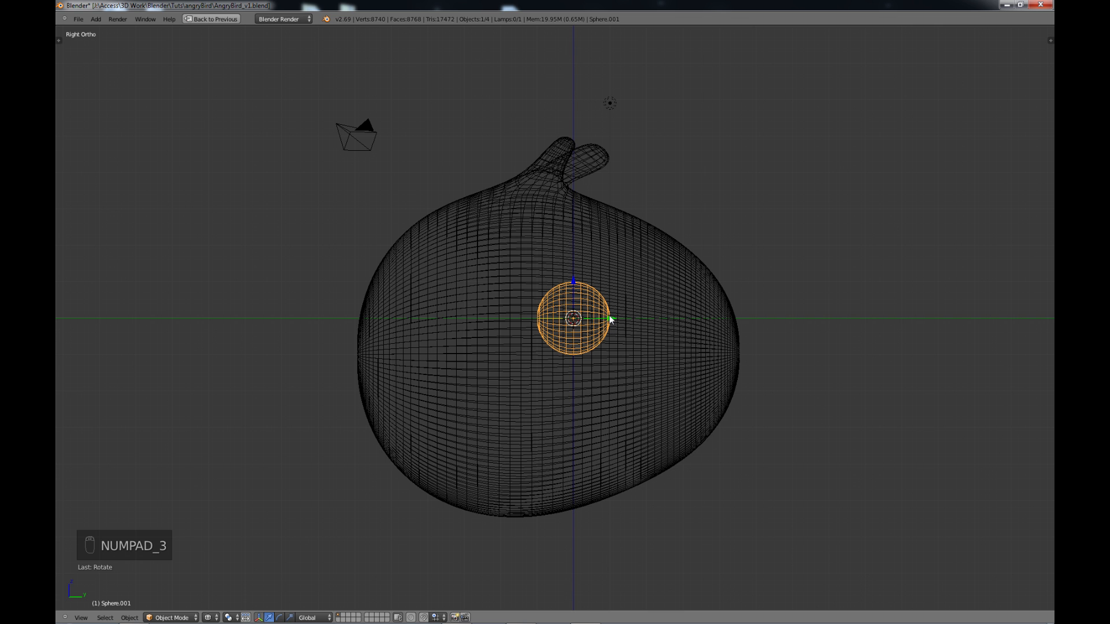
left_click_drag(610, 318, 341, 319)
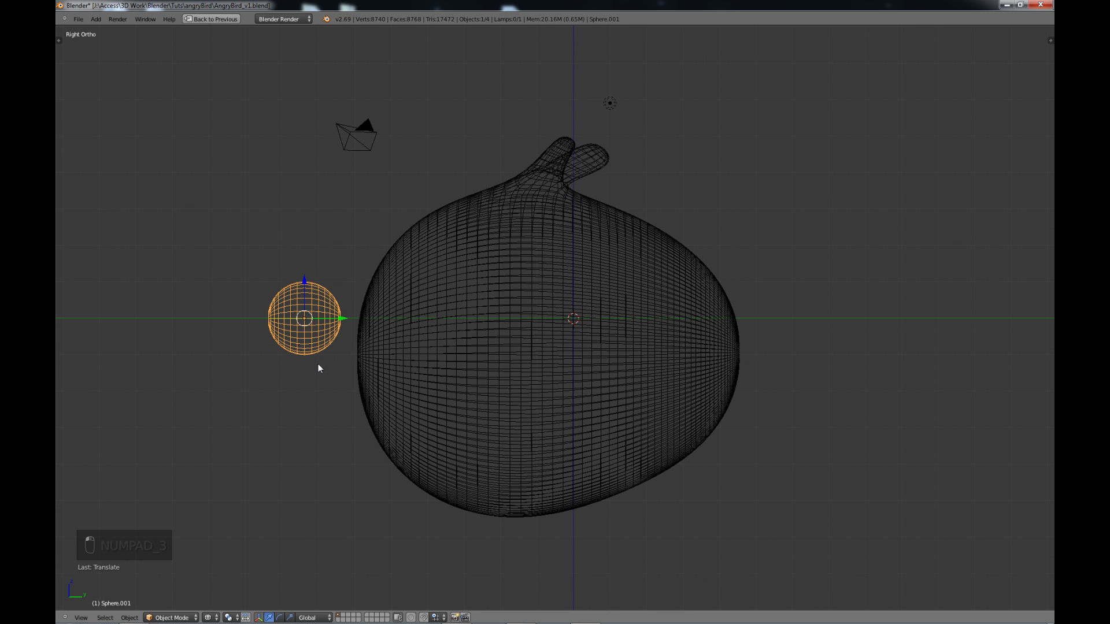
Step: Delete the rear faces of the small sphere in side view, keeping only a shallow front cap for the eye
scroll(502, 333, "up", 4)
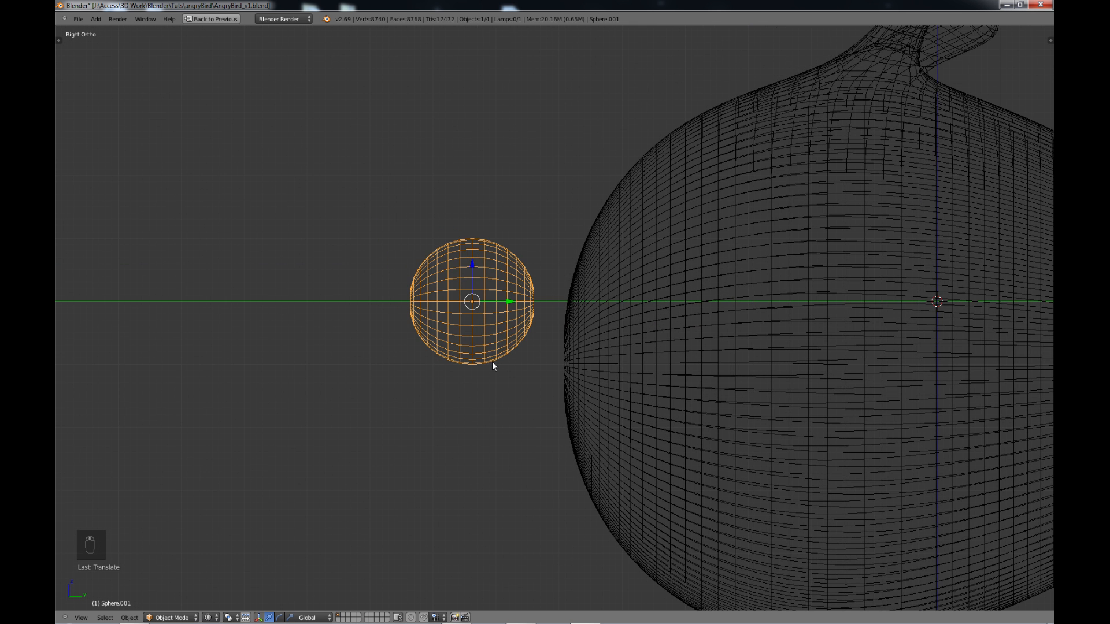
key("Tab")
scroll(490, 358, "up", 3)
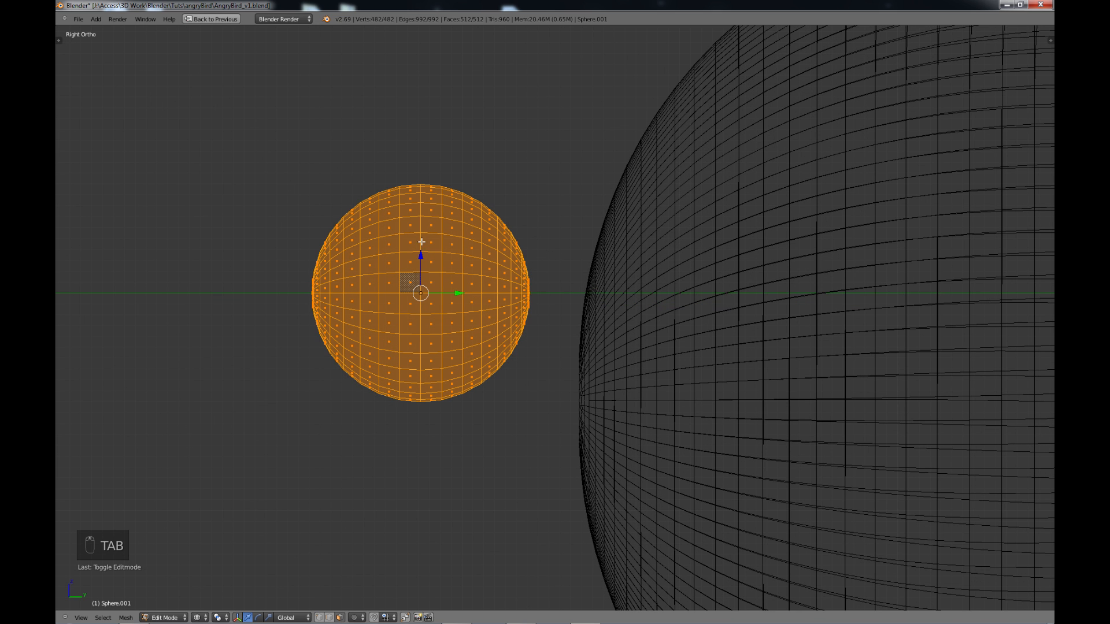
right_click(378, 199)
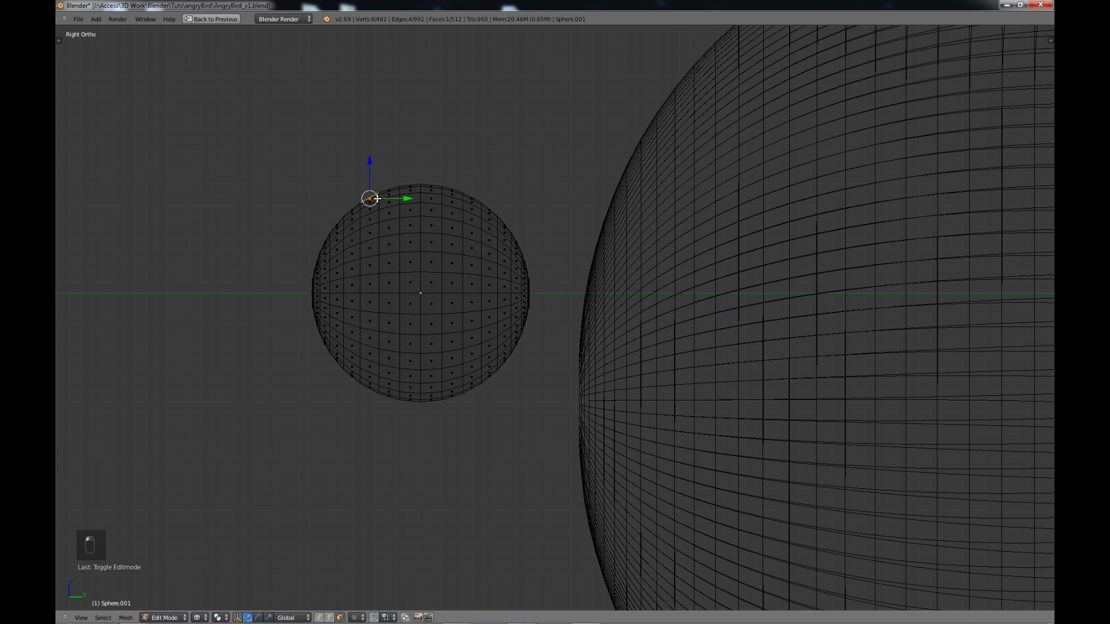
key("b")
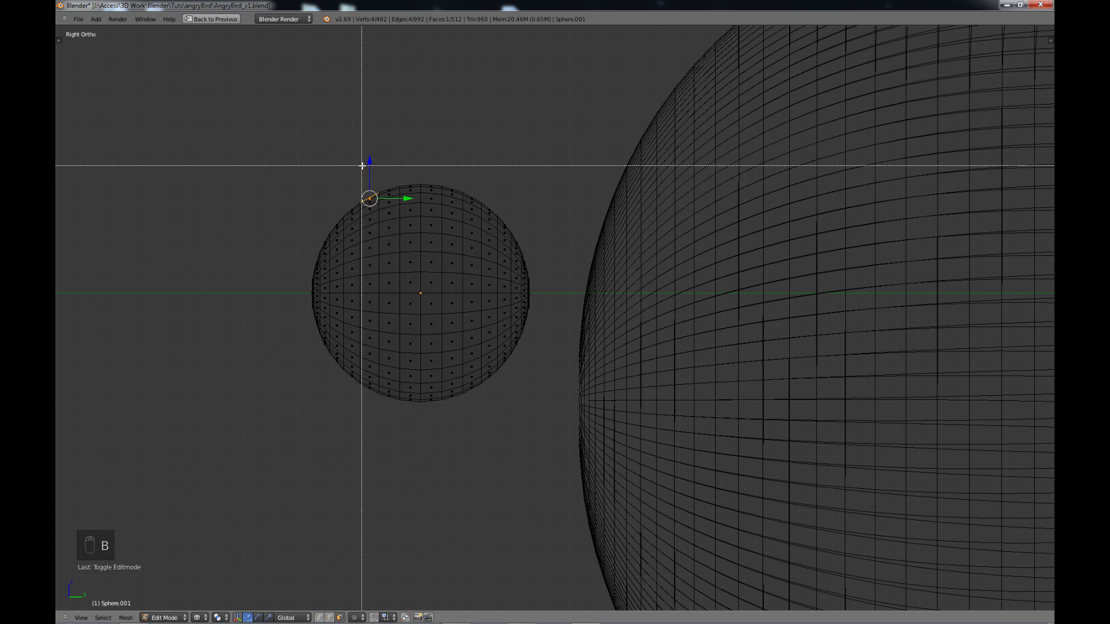
left_click_drag(367, 166, 549, 442)
key("x")
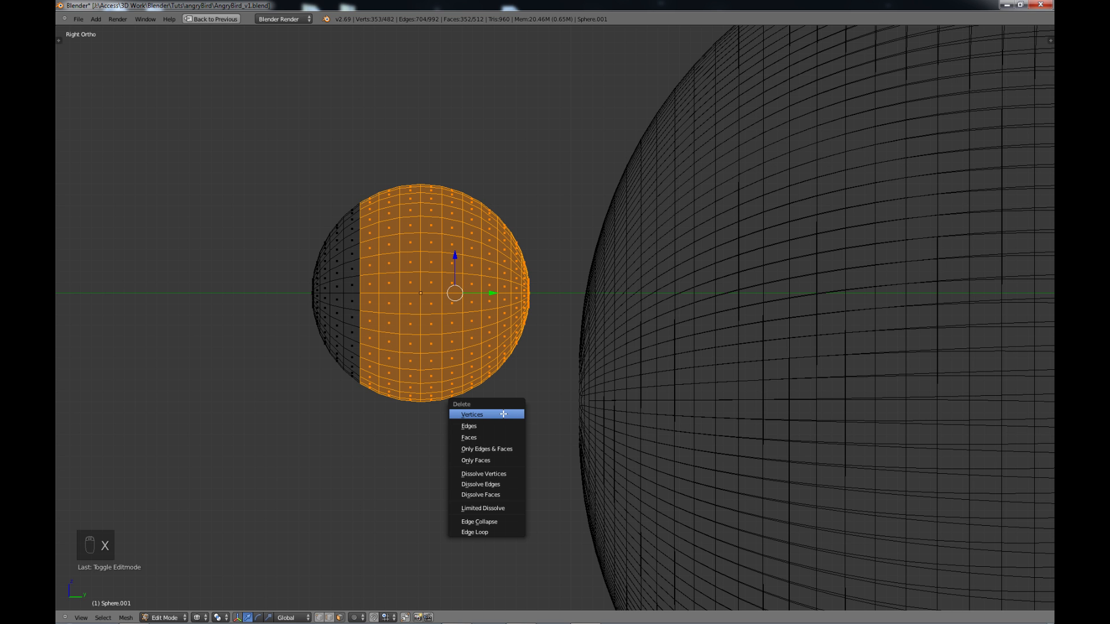
left_click(485, 437)
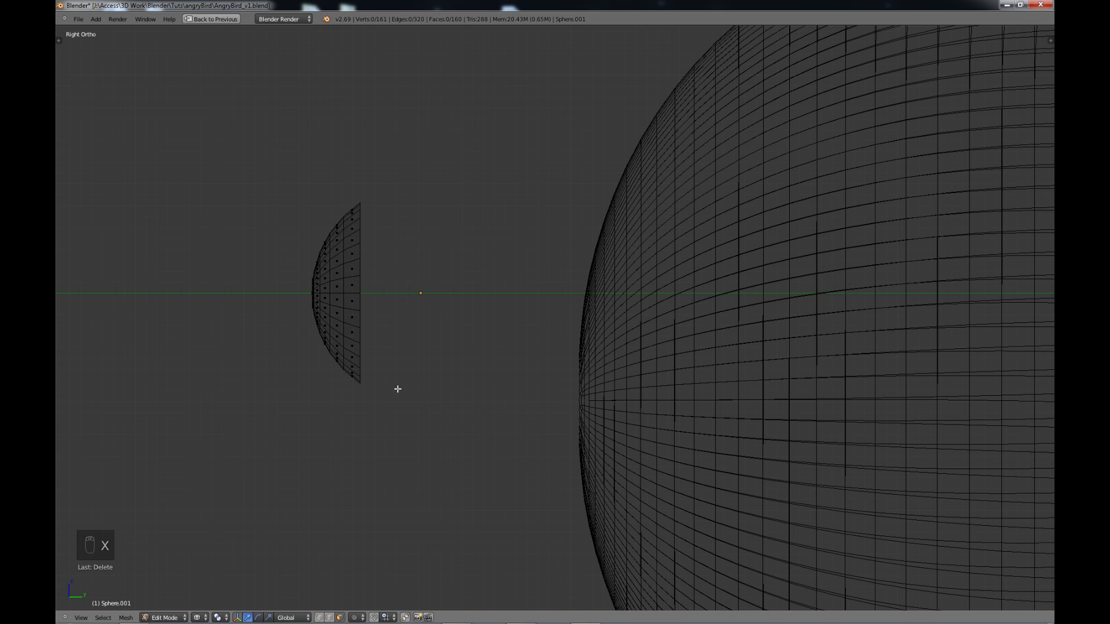
Step: Move the whole eye cap mesh about -1.25 along X and -1.03 along Z, over the reference image's left eye
middle_click_drag(342, 339, 498, 234)
key("KP_1")
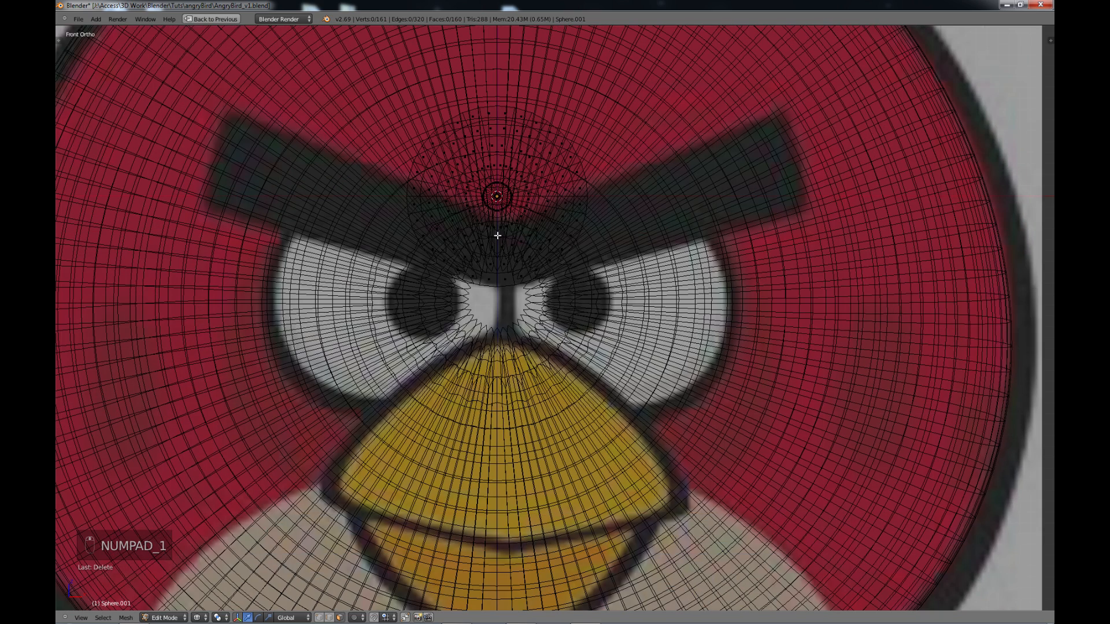
key("a")
key("a")
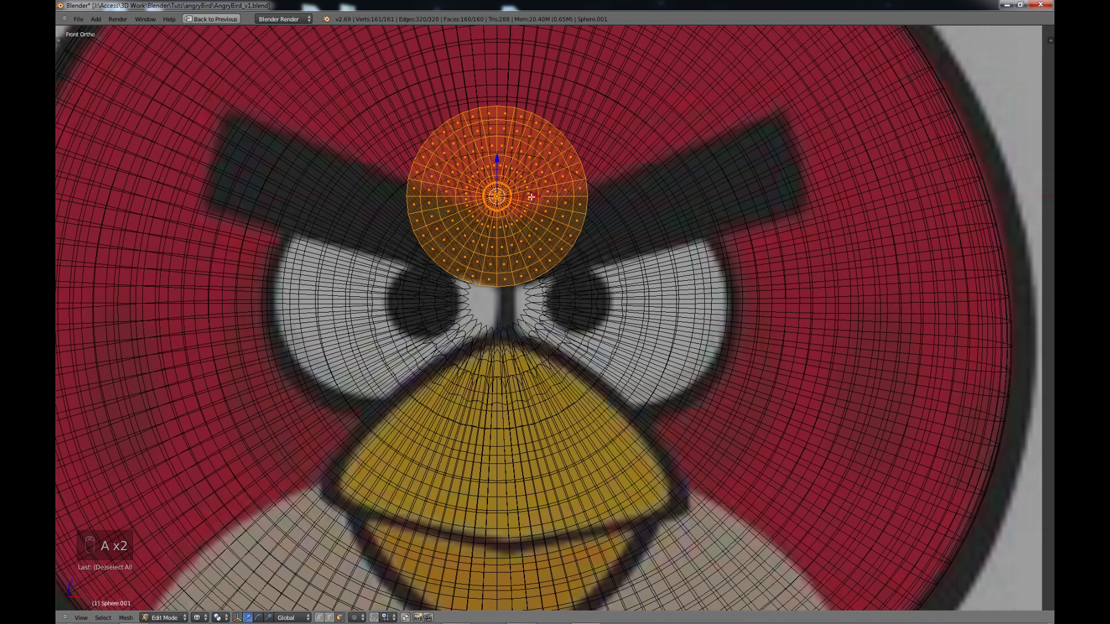
key("g")
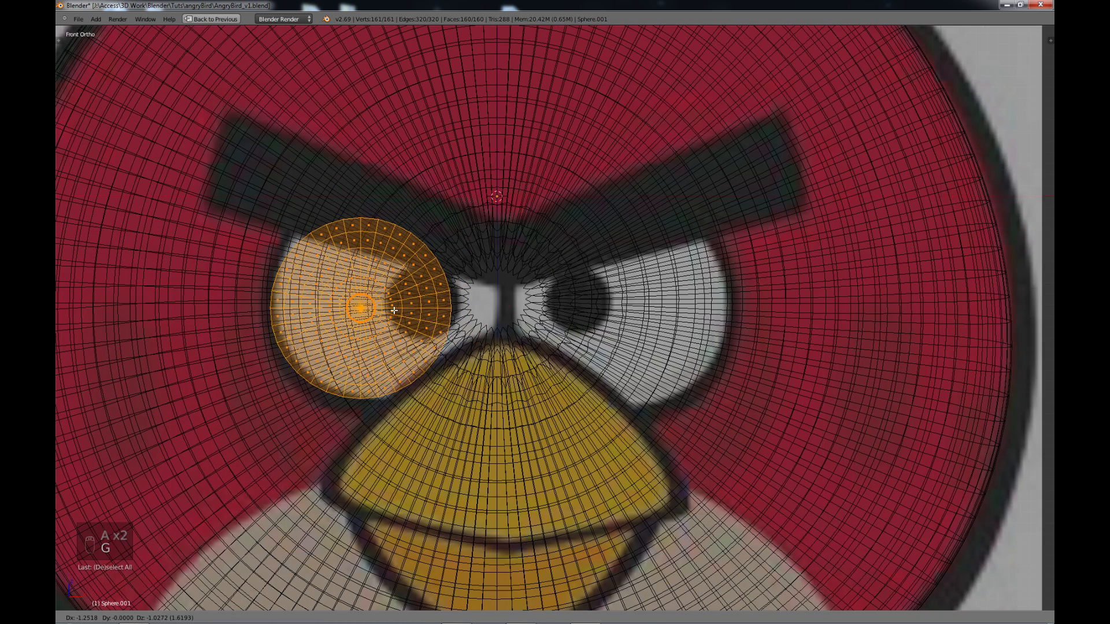
left_click(393, 310)
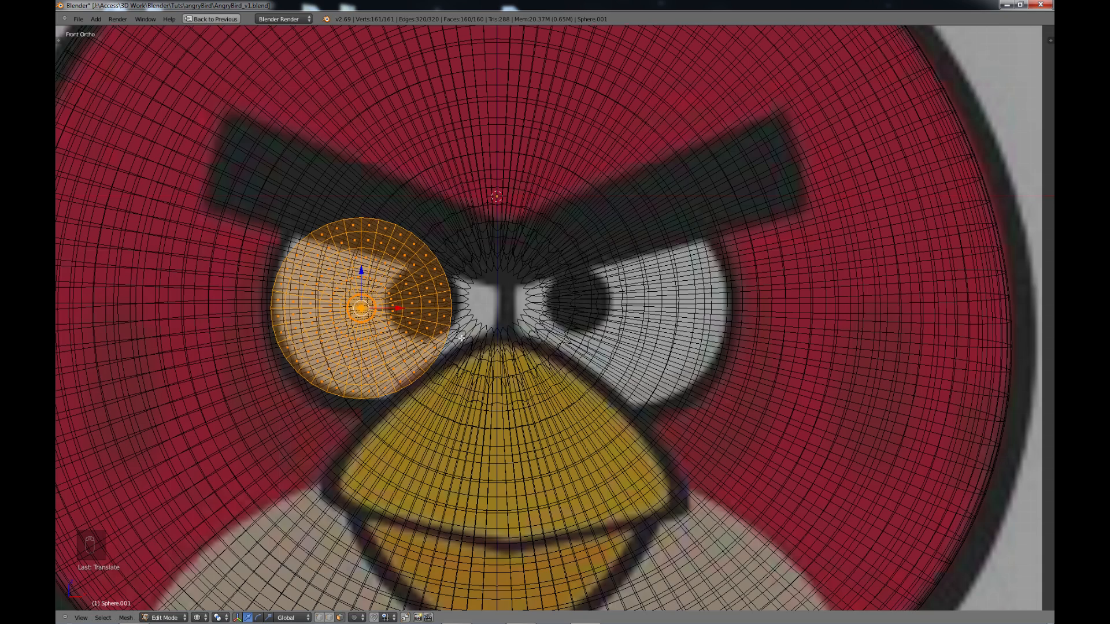
Step: Switch the eye cap mesh to vertex selection and enable proportional editing
middle_click_drag(462, 337, 562, 326)
key("KP_1")
scroll(525, 313, "up", 2)
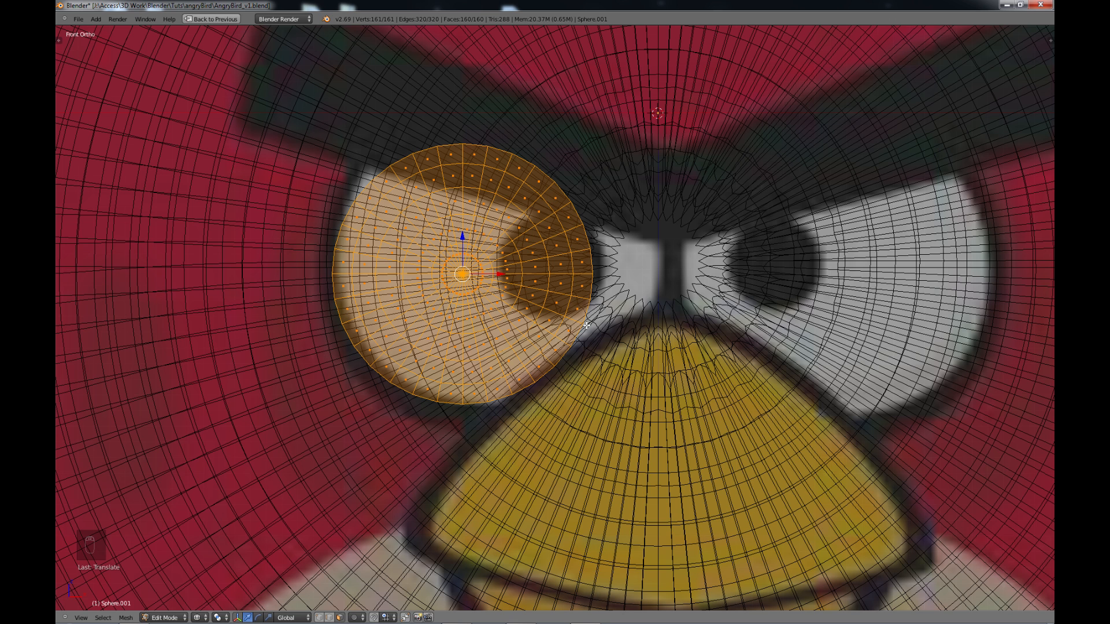
left_click(320, 617)
left_click(355, 618)
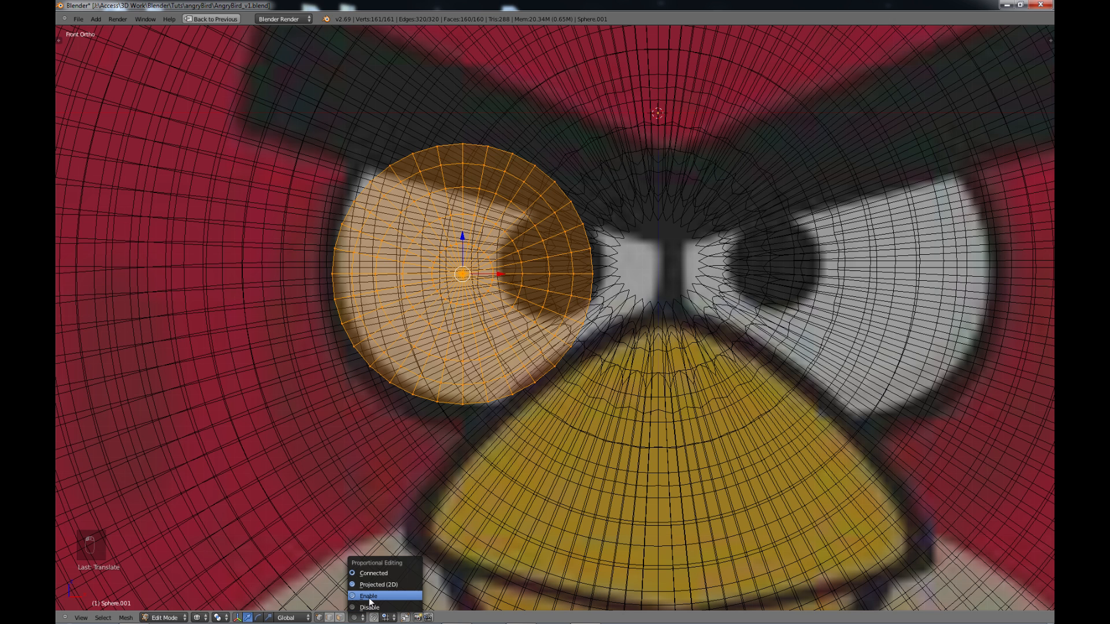
left_click(369, 596)
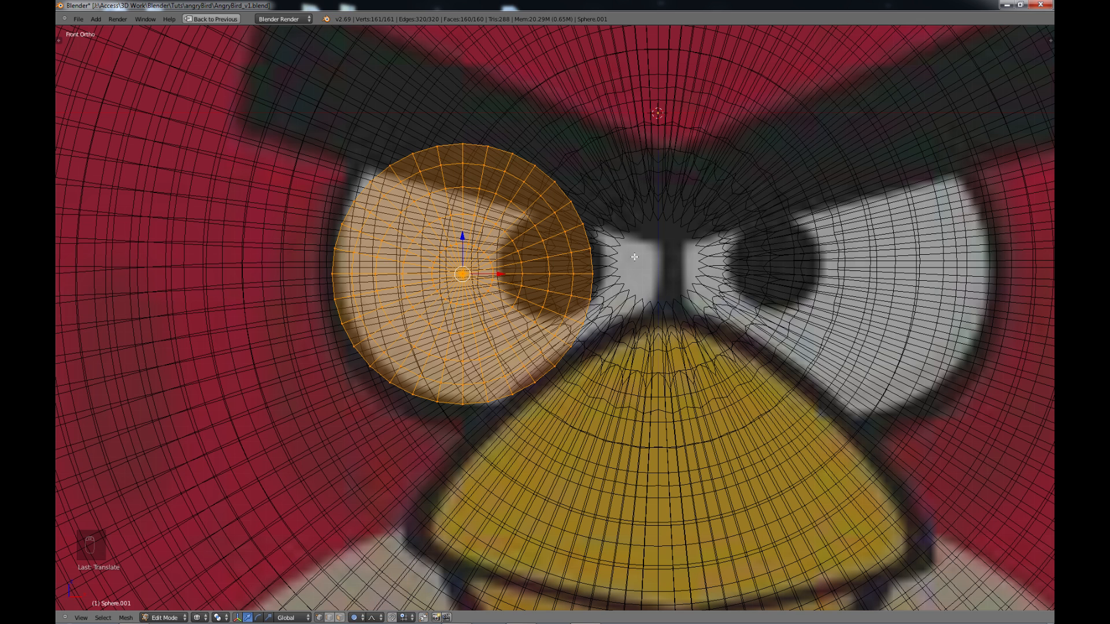
Step: Select a vertex on the eye cap's rim nearest the beak and reduce the proportional editing size to 0.39
right_click(590, 300)
key("g")
scroll(589, 299, "up", 4)
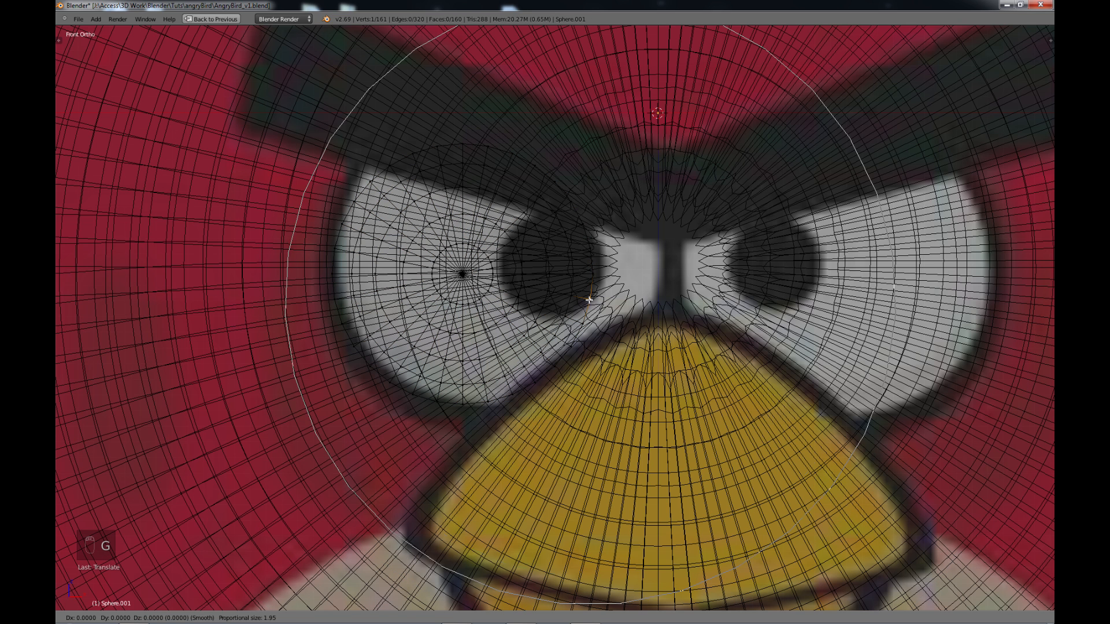
scroll(588, 300, "up", 8)
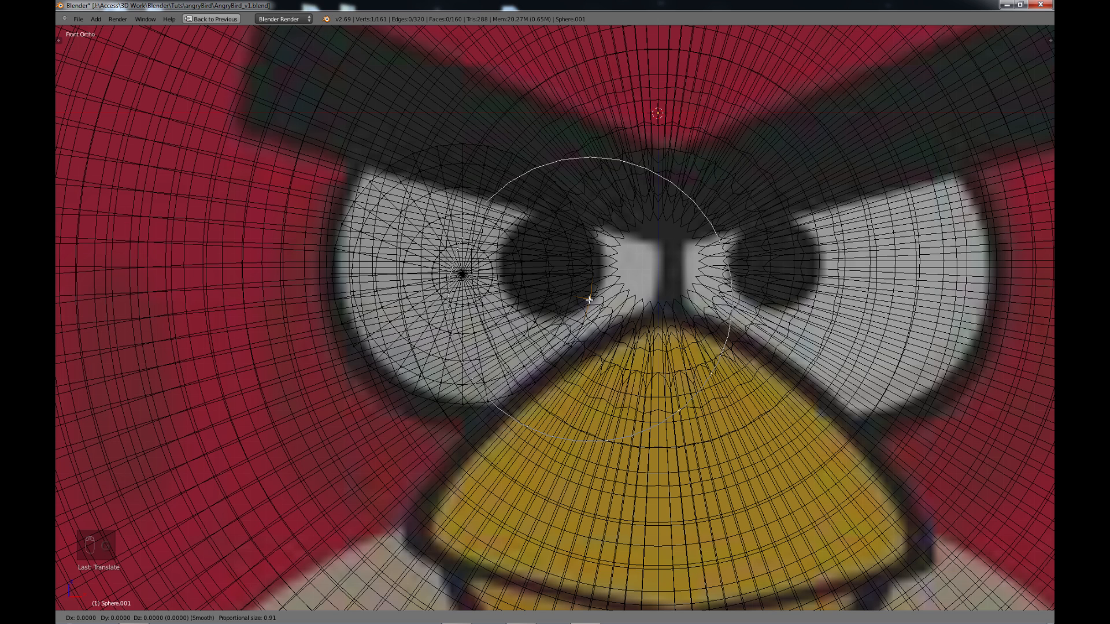
scroll(589, 299, "up", 1)
scroll(589, 300, "up", 3)
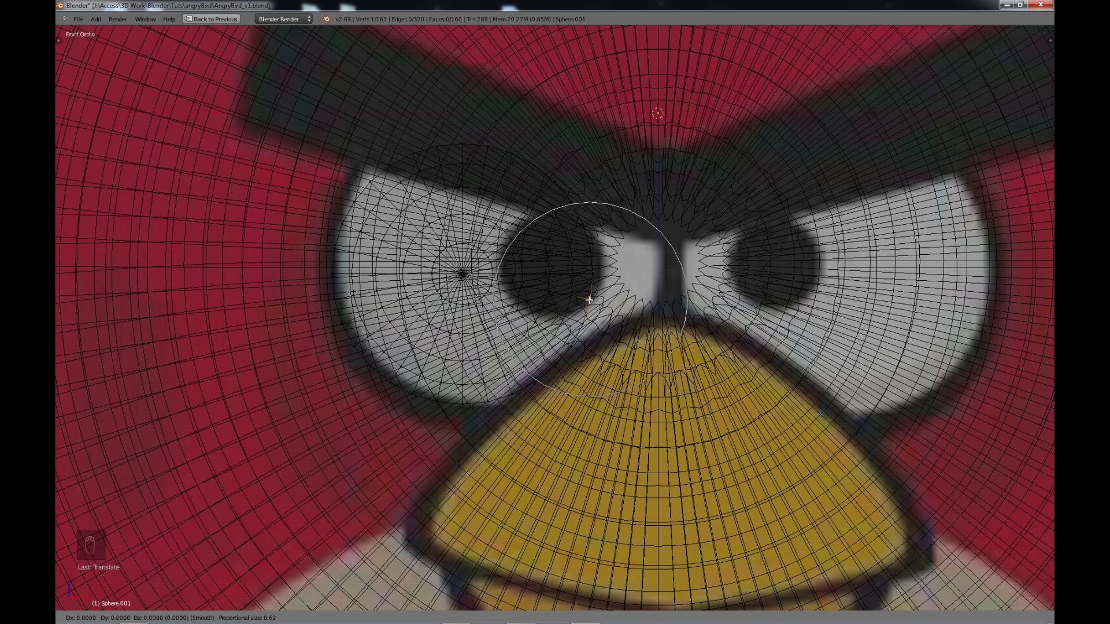
scroll(589, 299, "up", 3)
scroll(589, 300, "up", 1)
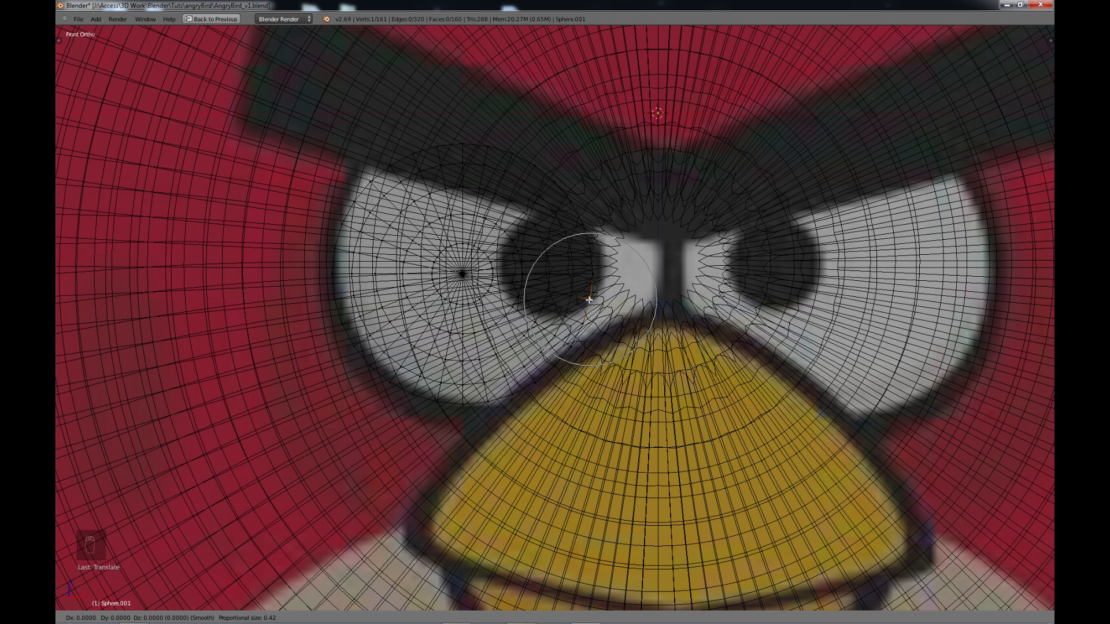
scroll(589, 300, "up", 1)
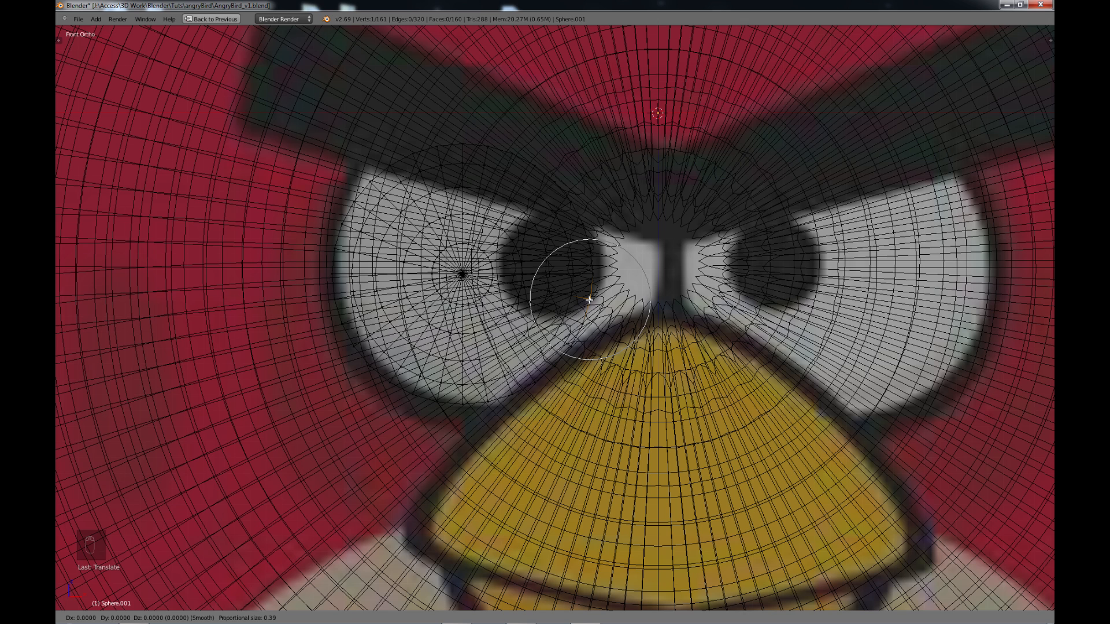
left_click(589, 299)
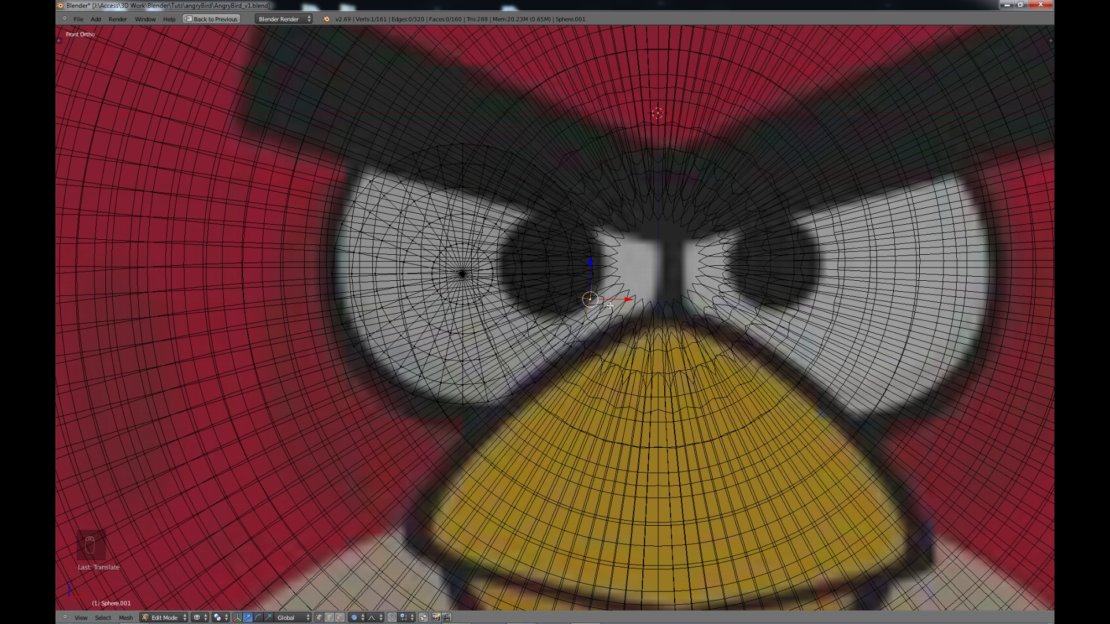
Step: Pull the inner rim vertices toward the dark gap between the reference image's eyes
key("g")
key("x")
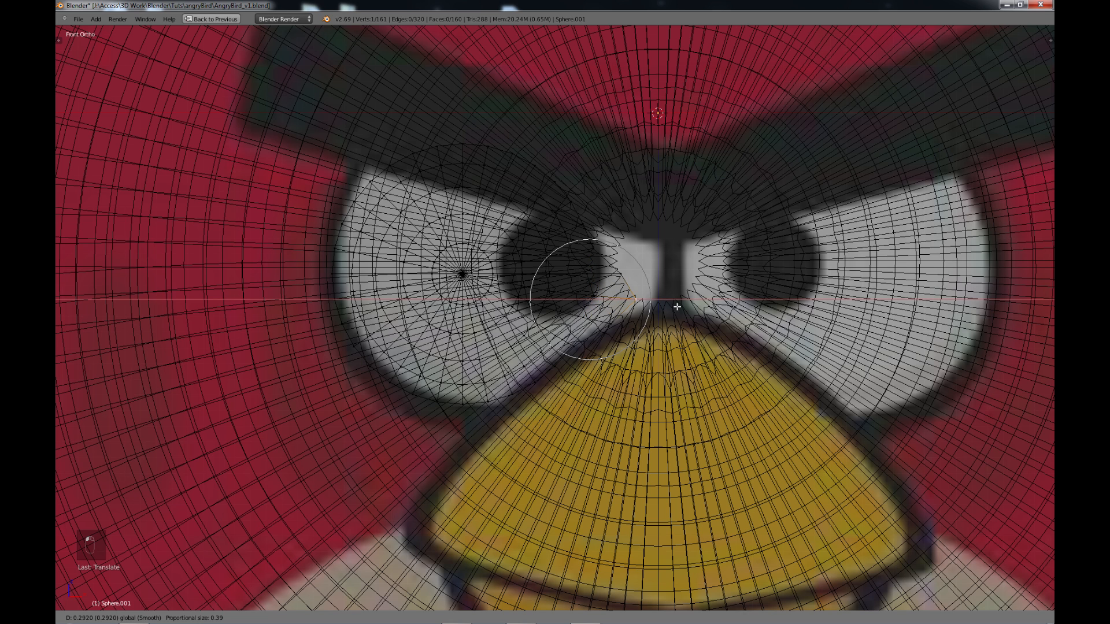
right_click(699, 309)
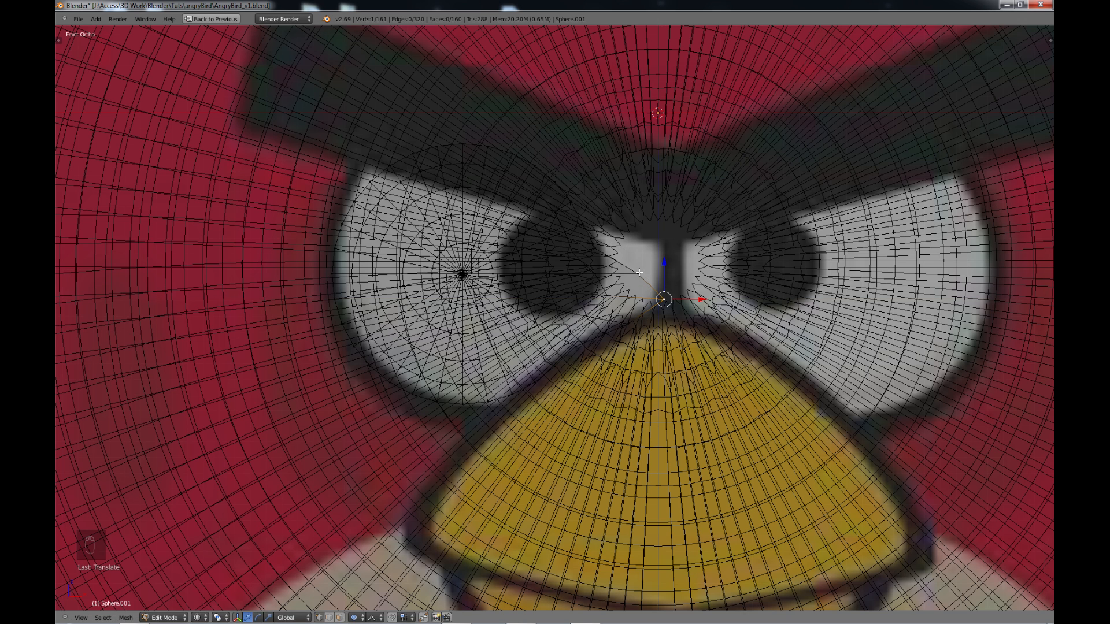
key("g")
left_click(677, 276)
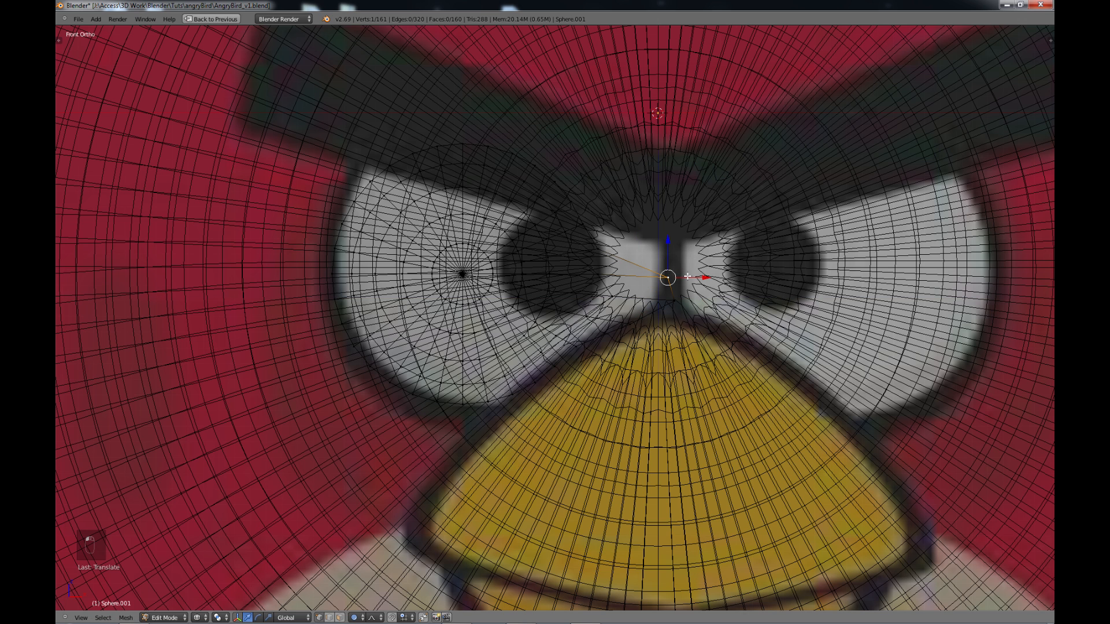
left_click_drag(695, 277, 701, 277)
Step: Enlarge the proportional editing size to 0.83 and pull the upper inner rim vertices toward the reference's inner eye edge
key("g")
scroll(614, 298, "down", 7)
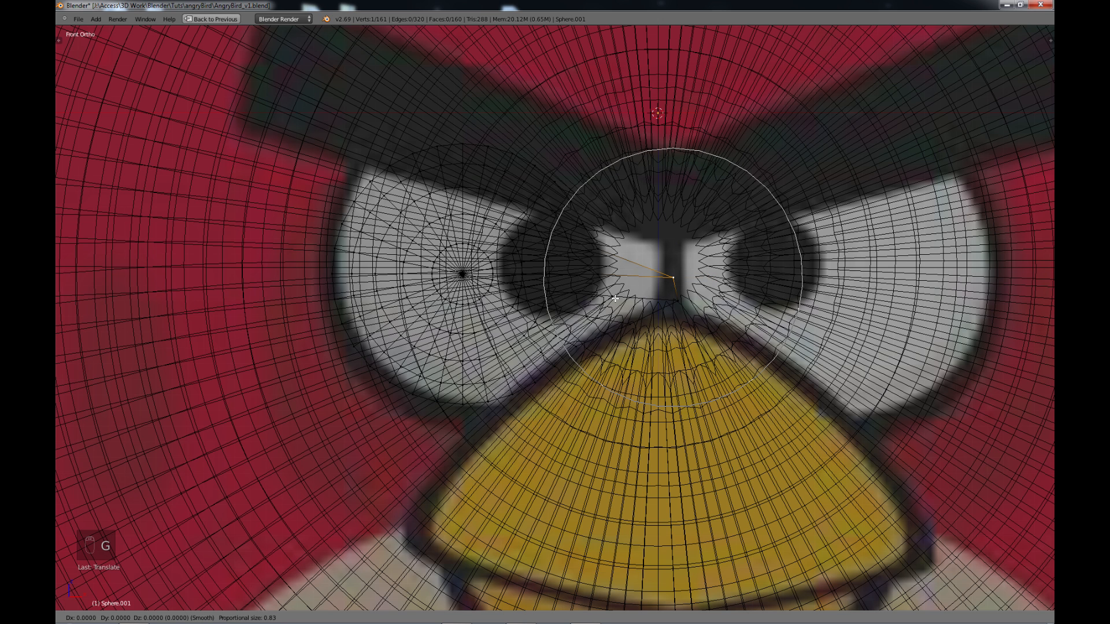
right_click(614, 299)
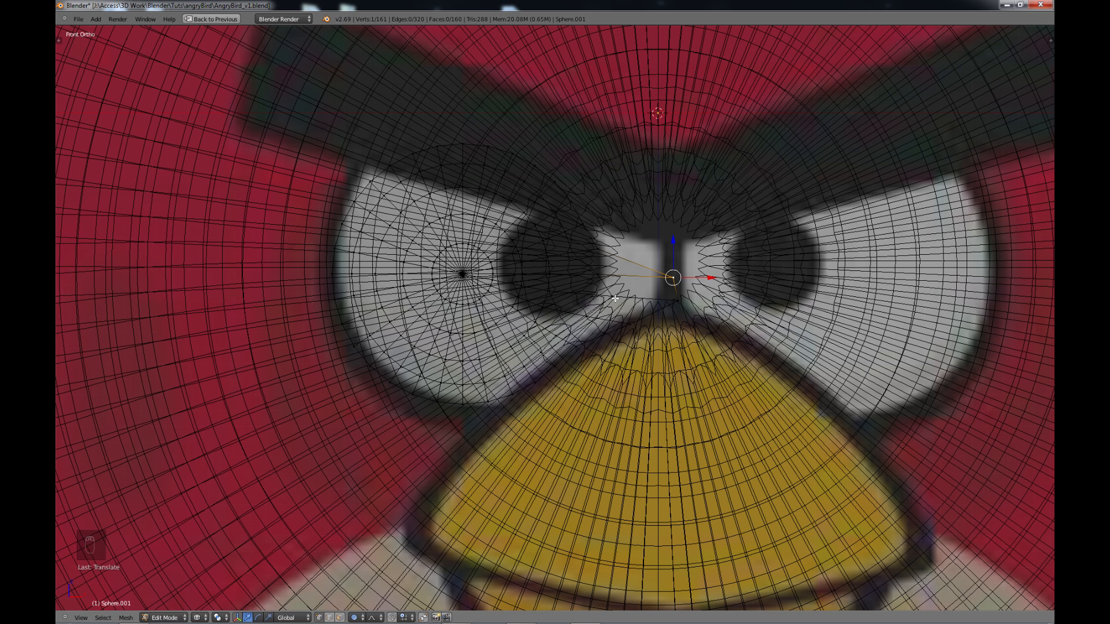
right_click(580, 247)
left_click_drag(600, 252, 677, 223)
right_click(680, 277)
right_click(657, 247)
right_click(646, 228)
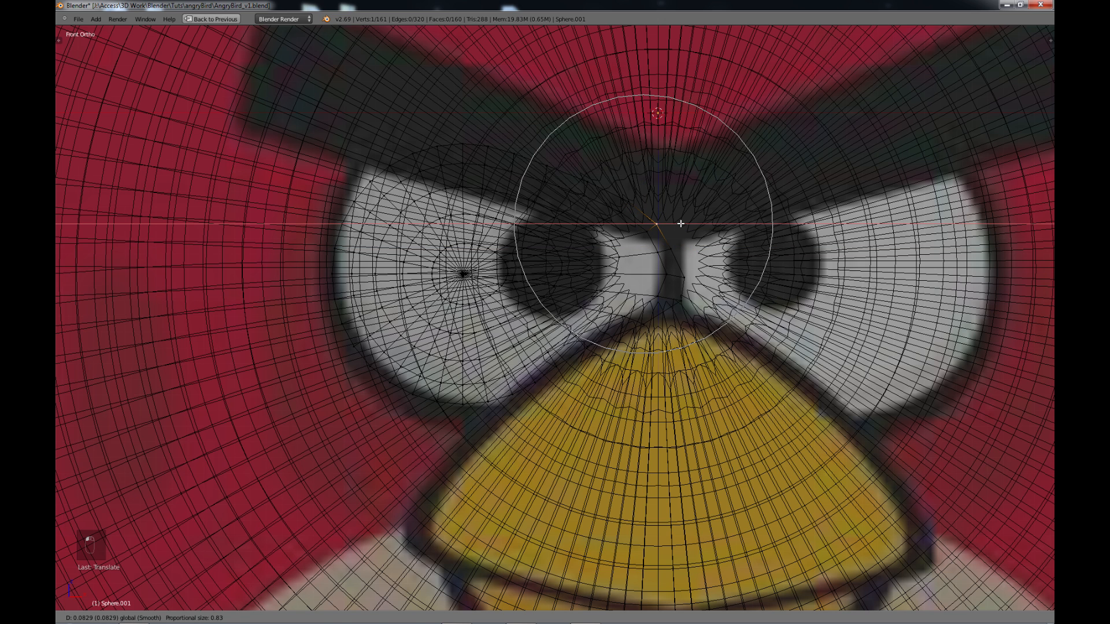
left_click(680, 223)
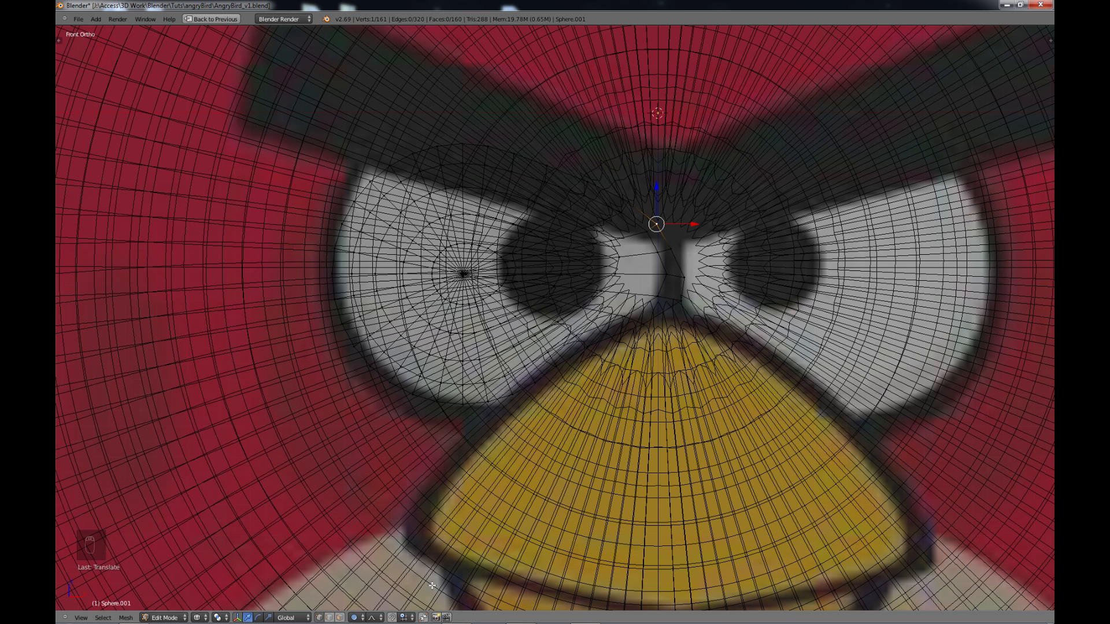
Step: Disable proportional editing and reposition individual inner rim vertices to straighten the eye's inner edge
left_click(354, 617)
left_click(362, 608)
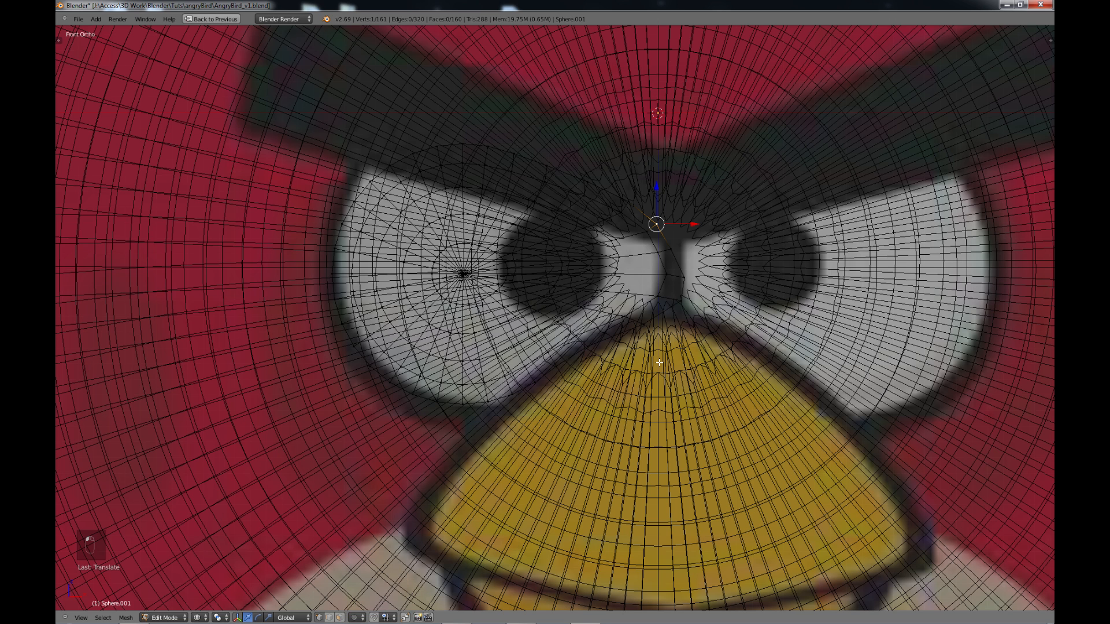
left_click_drag(656, 224, 680, 275)
right_click(683, 278, "shift")
key("ctrl+z")
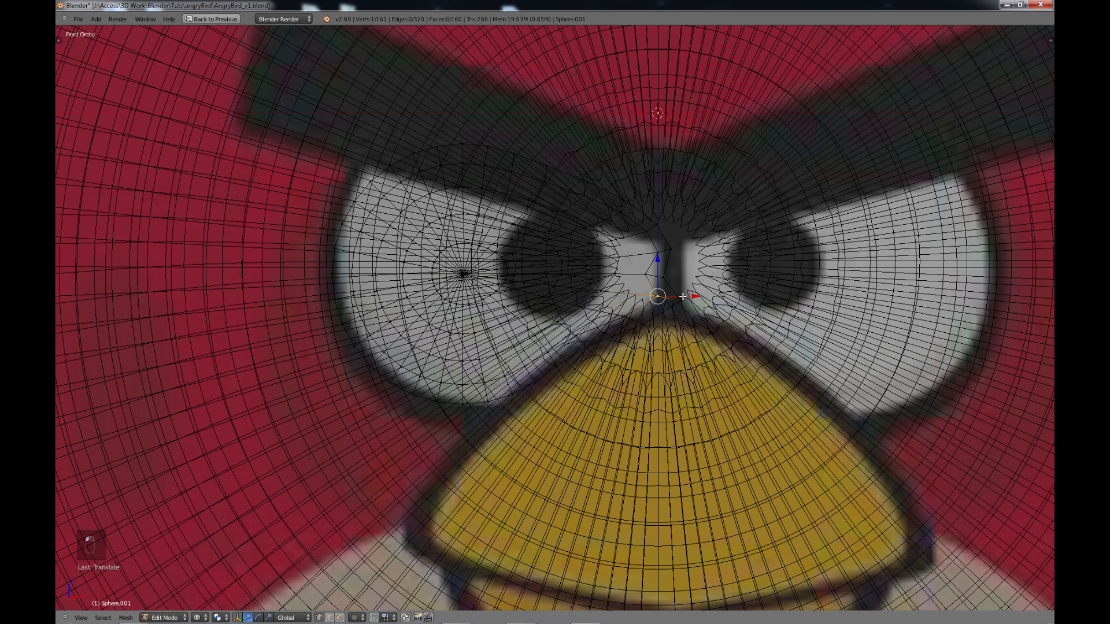
left_click_drag(693, 298, 658, 264)
right_click(658, 253)
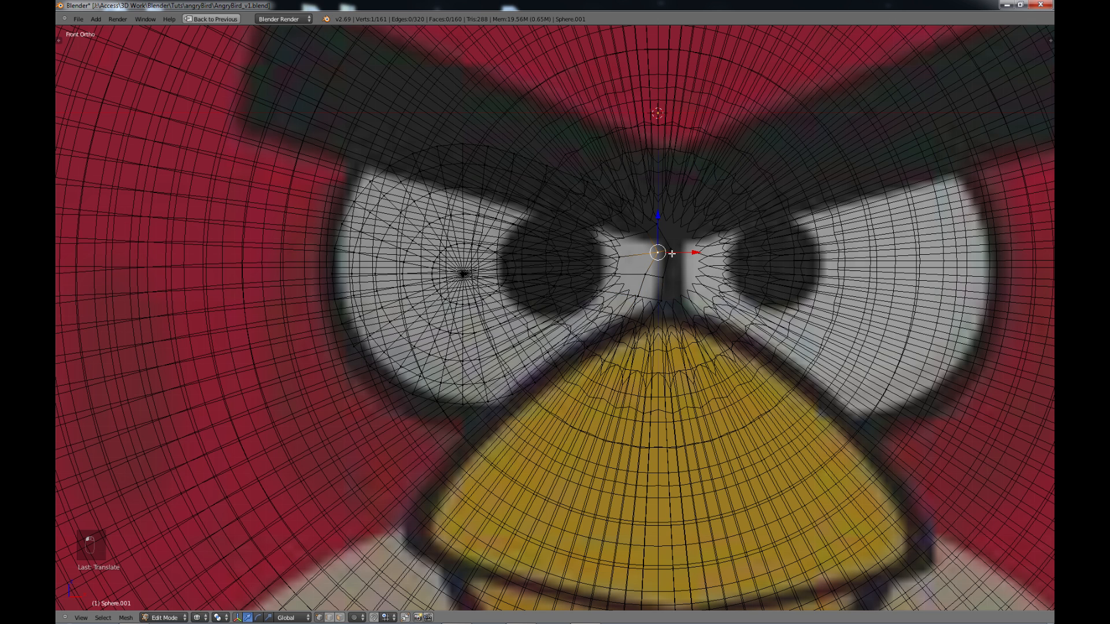
Step: Move two inner rim vertices together about -0.06 along X, then select the whole mesh to check its outline
right_click(671, 253, "shift")
key("g")
key("x")
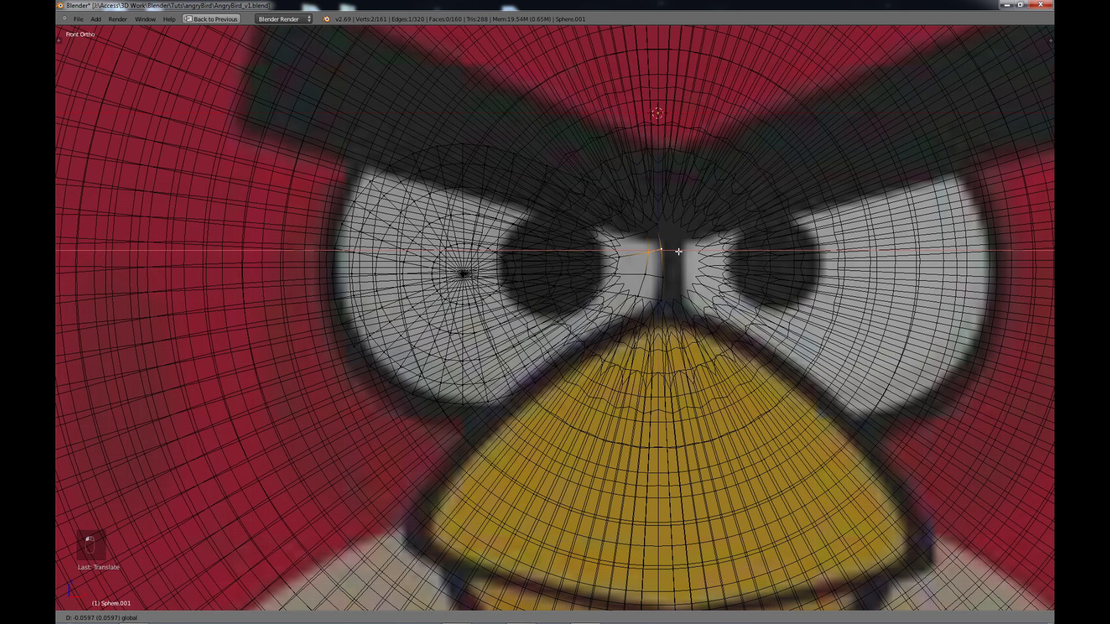
left_click(679, 253)
key("a")
key("a")
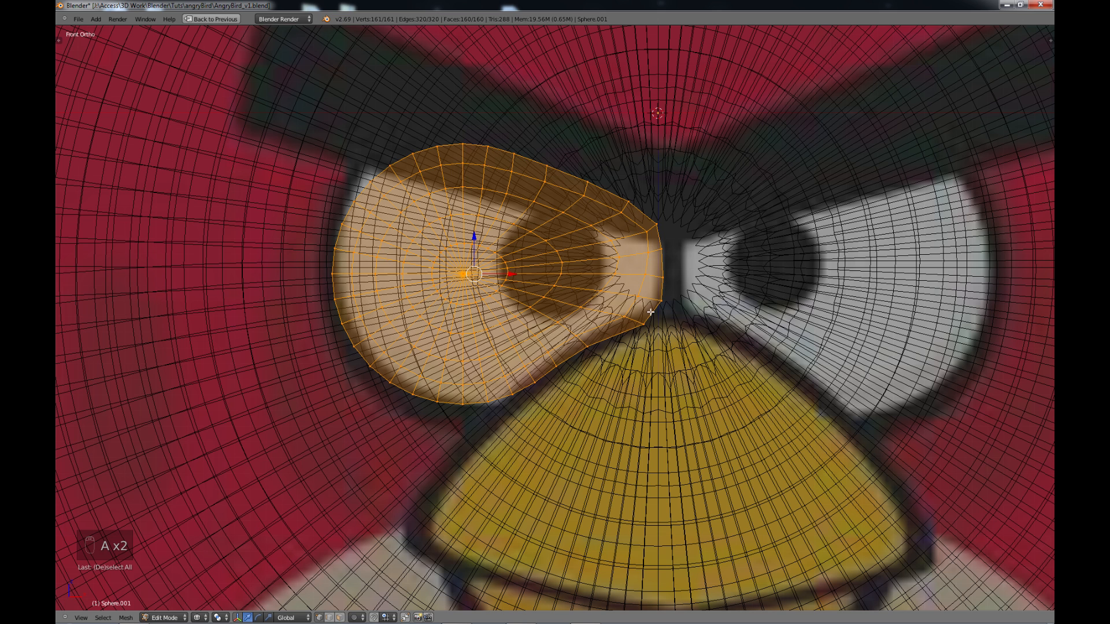
Step: Move the upper outer rim vertices one by one to form the eye's outer corner under the reference eyebrow
right_click(354, 201)
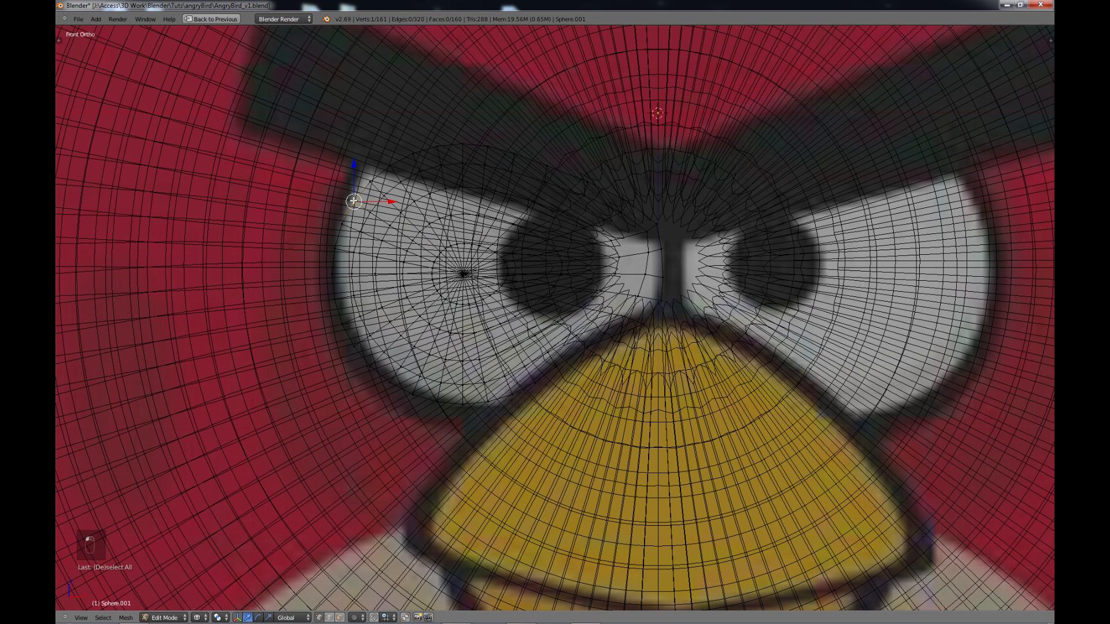
key("g")
left_click(371, 183)
key("g")
key("g")
left_click(360, 169)
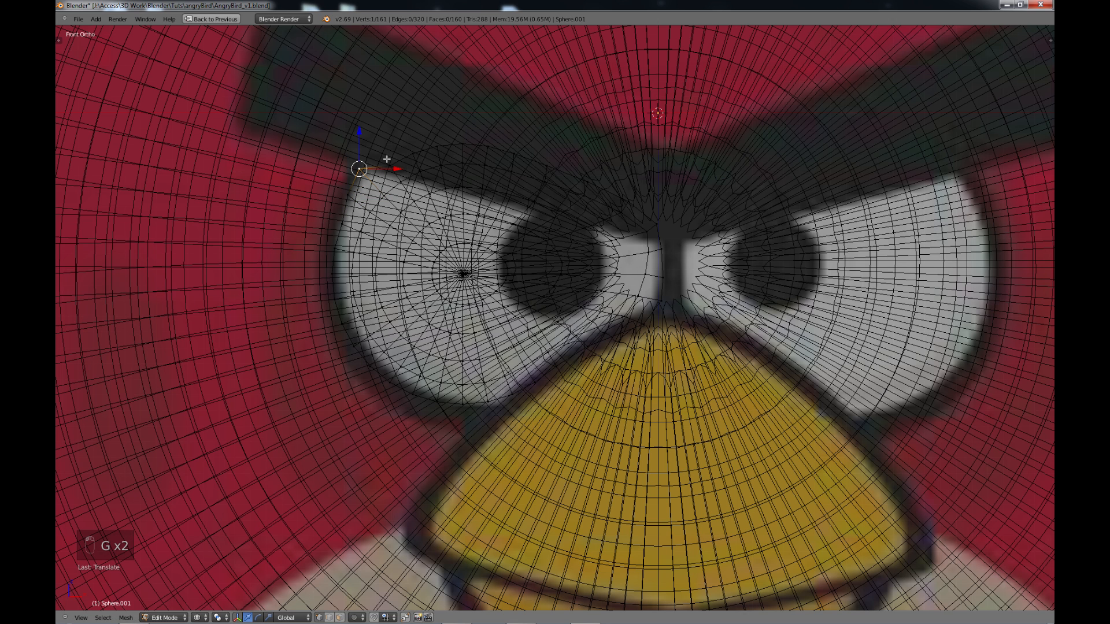
key("g")
left_click(410, 141)
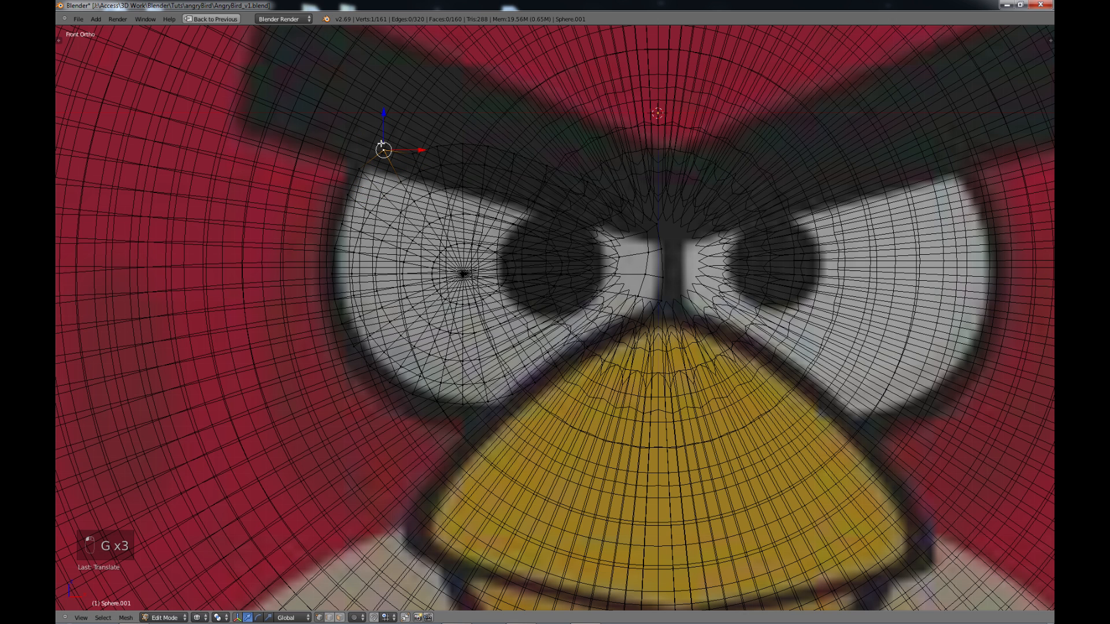
key("g")
left_click(412, 132)
key("g")
left_click(457, 145)
key("a")
key("a")
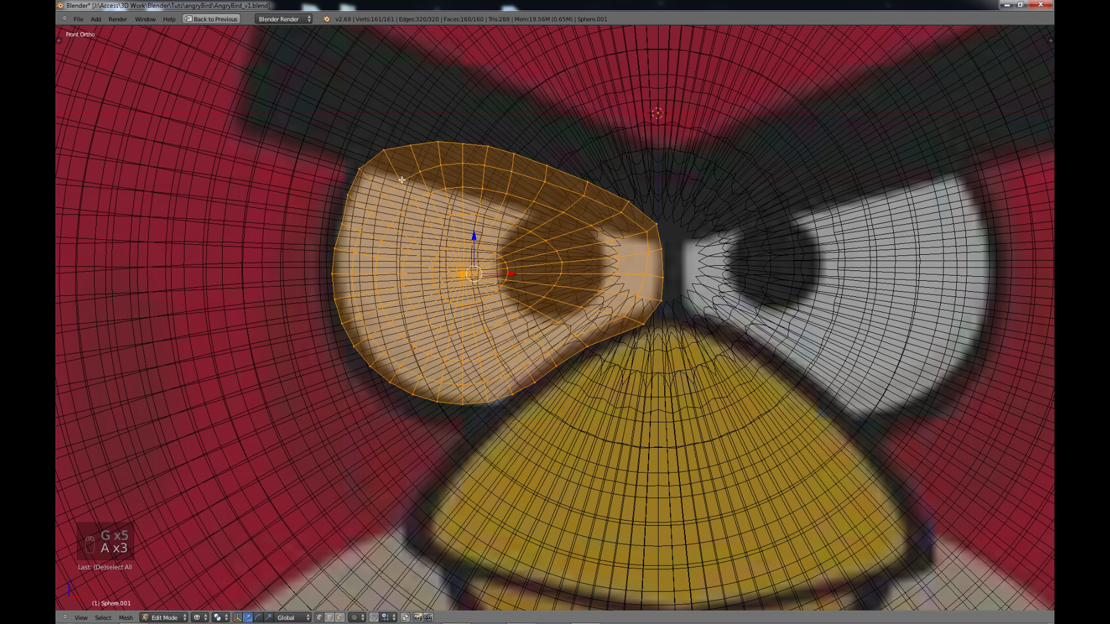
Step: Nudge the outer rim vertices just below the upper corner onto the reference eye outline, then select the whole mesh
key("a")
right_click(346, 195)
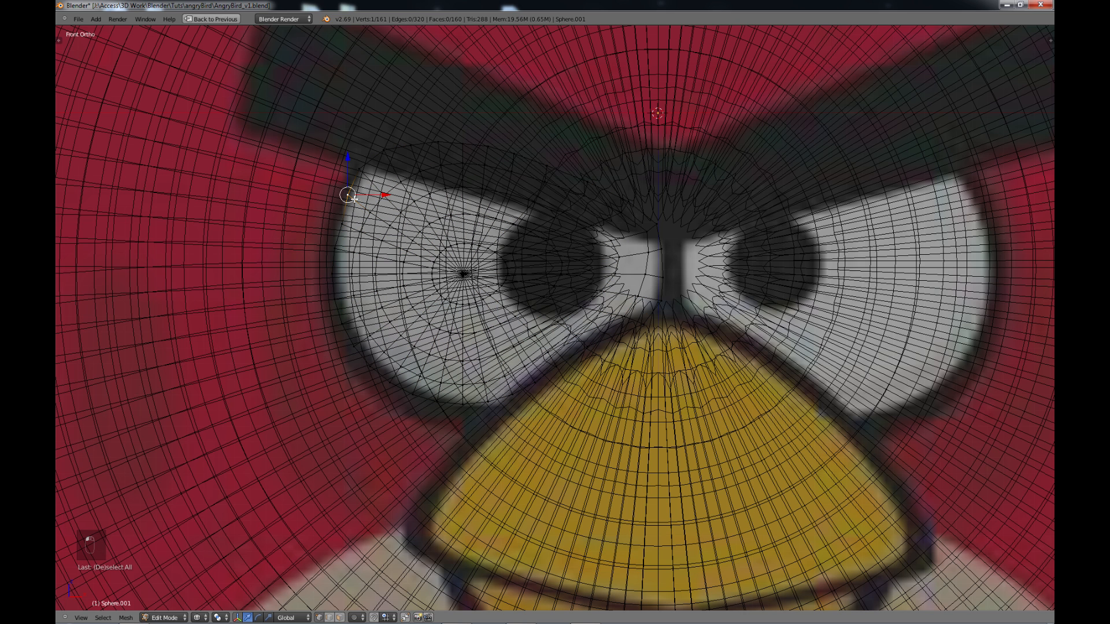
key("g")
left_click(352, 199)
key("g")
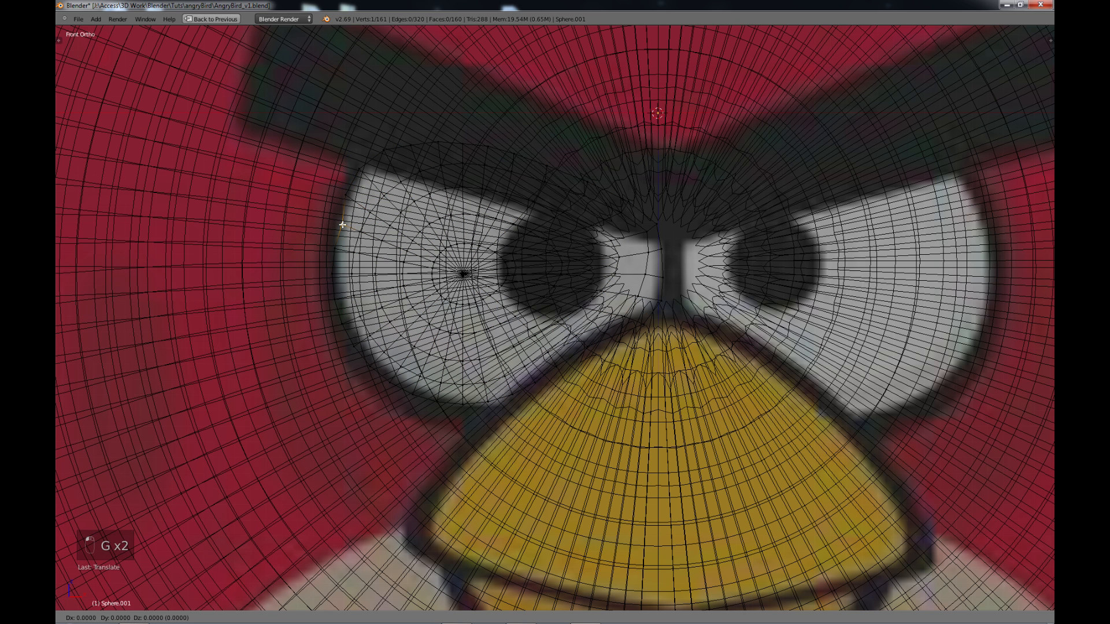
left_click(339, 224)
scroll(405, 243, "down", 2)
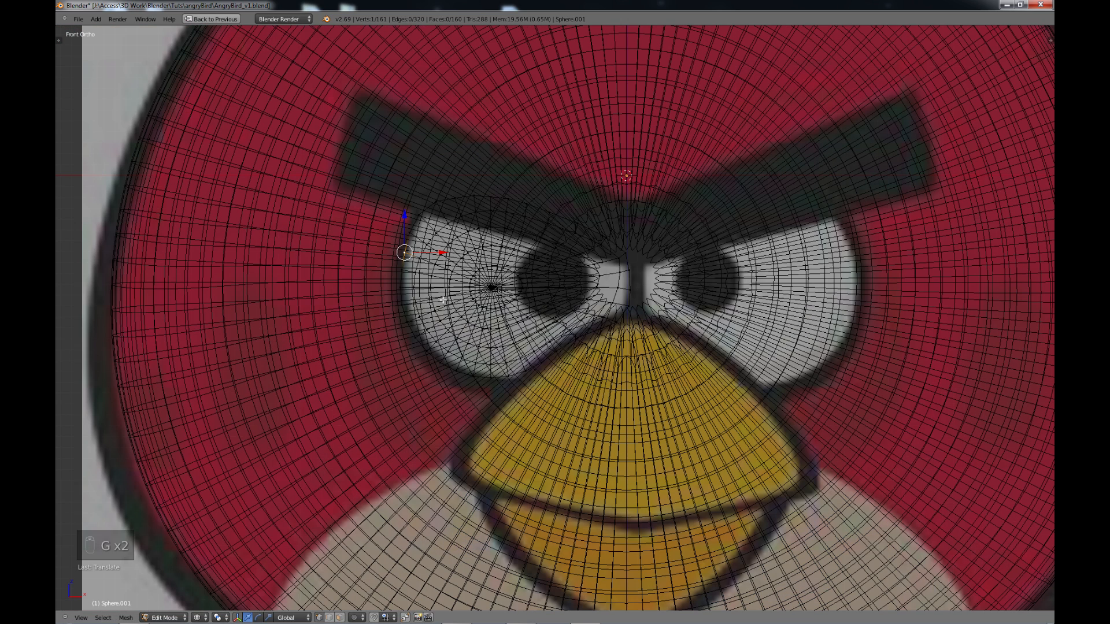
key("a")
key("a")
key("a")
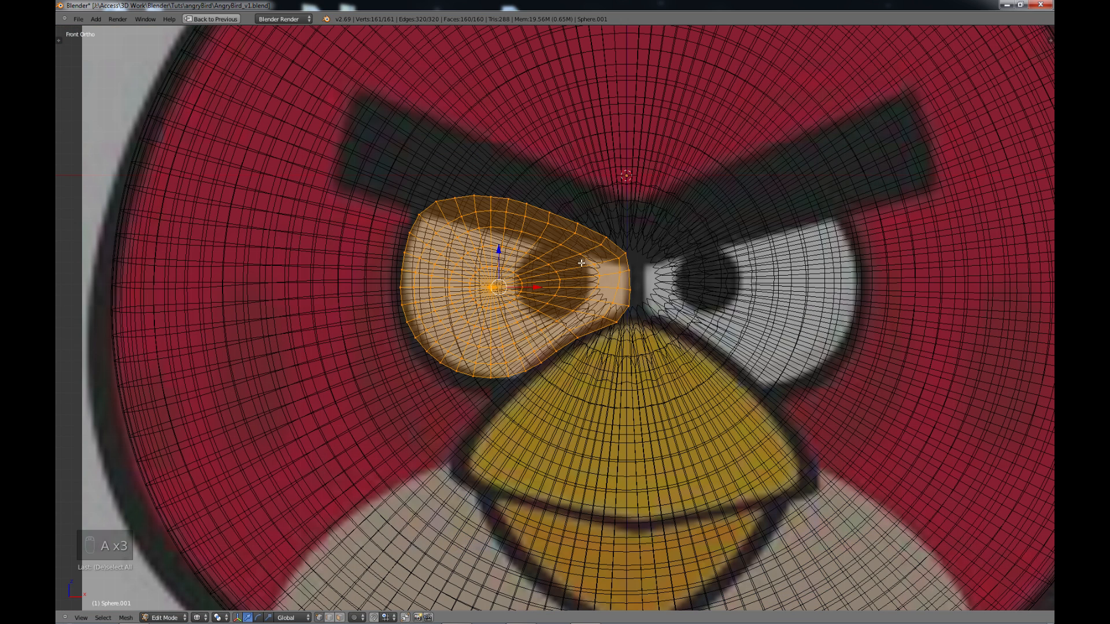
Step: Leave mesh editing of the eye and display the model in solid shading from the top
key("Tab")
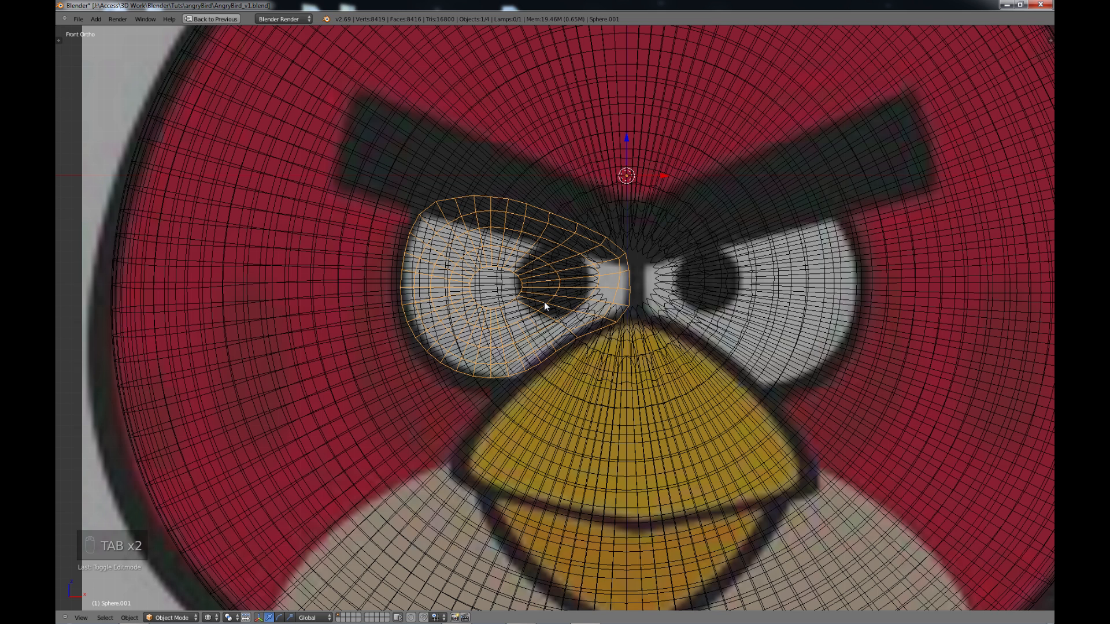
key("z")
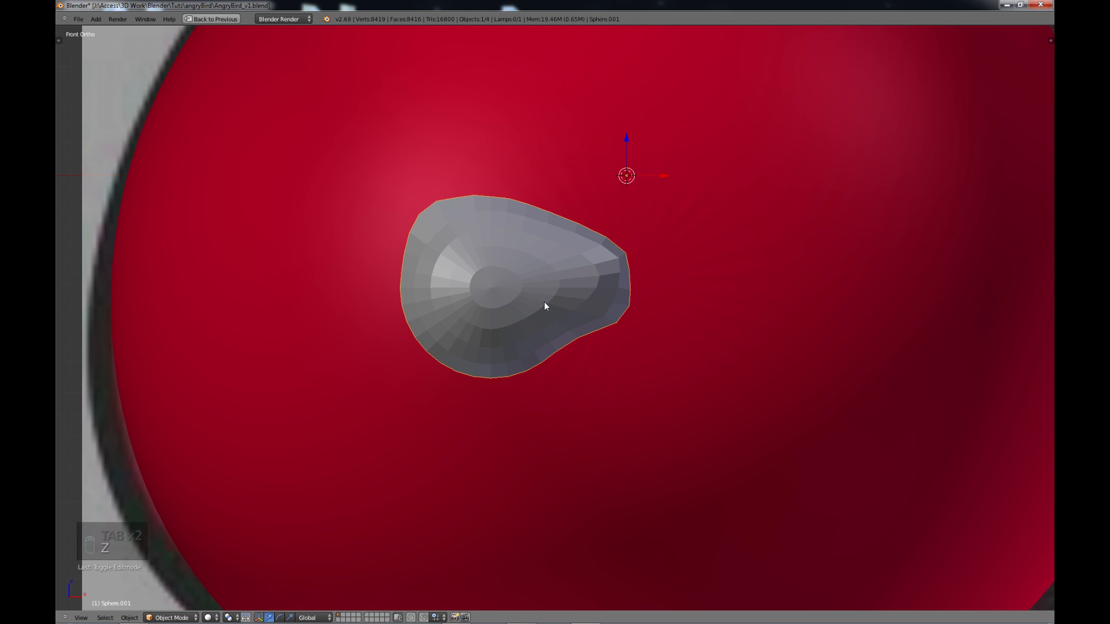
key("KP_7")
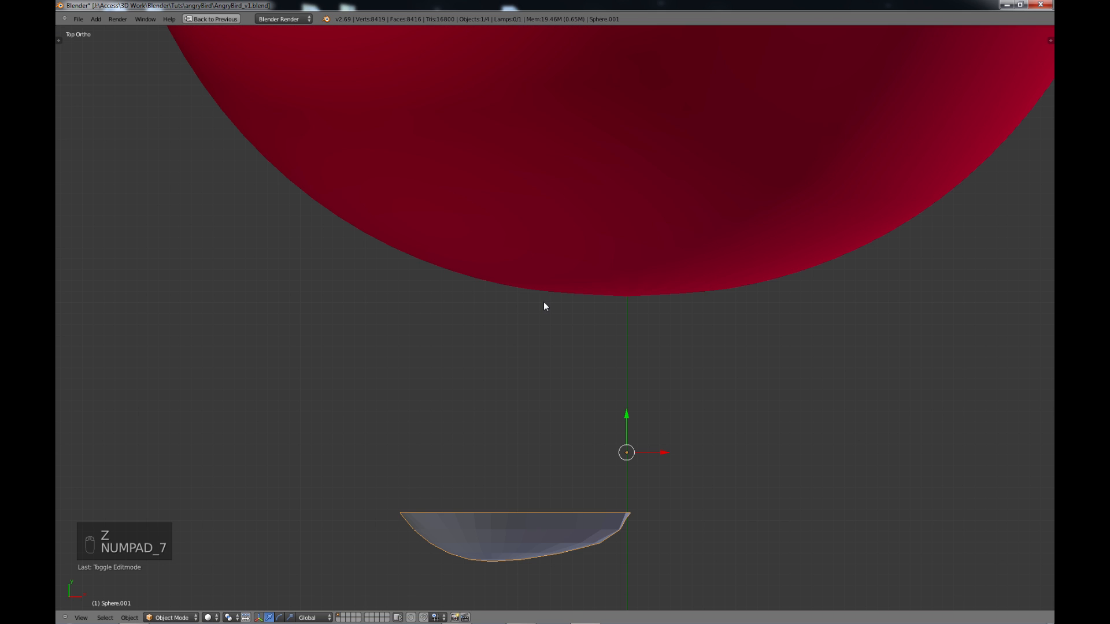
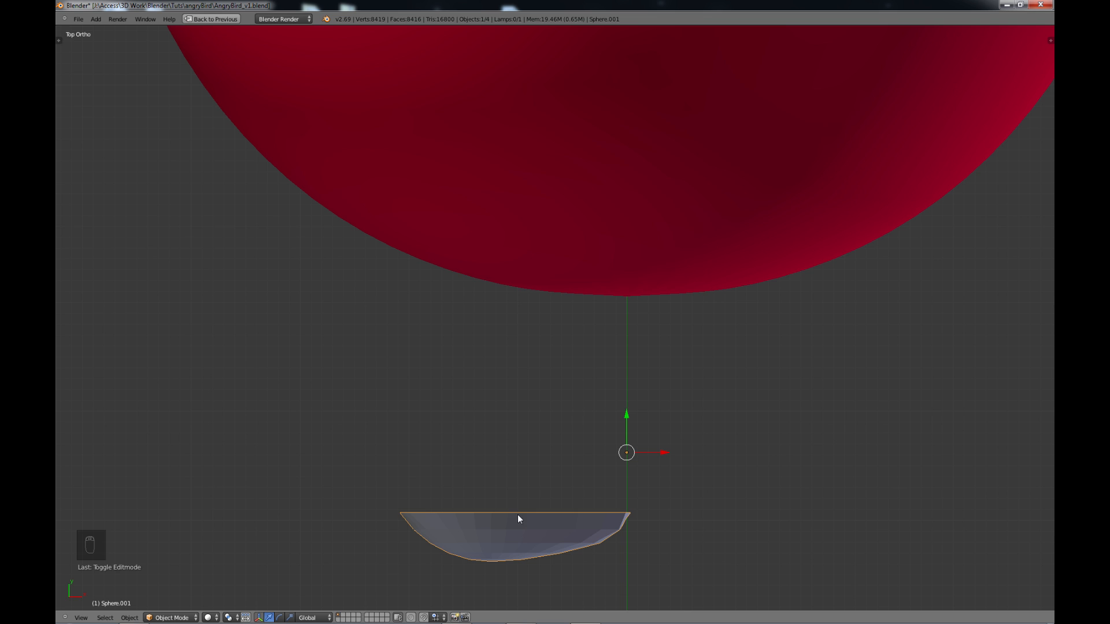
Step: Set the eye's origin to its geometry and move the eye about 1.985 along Y towards the body
key("t")
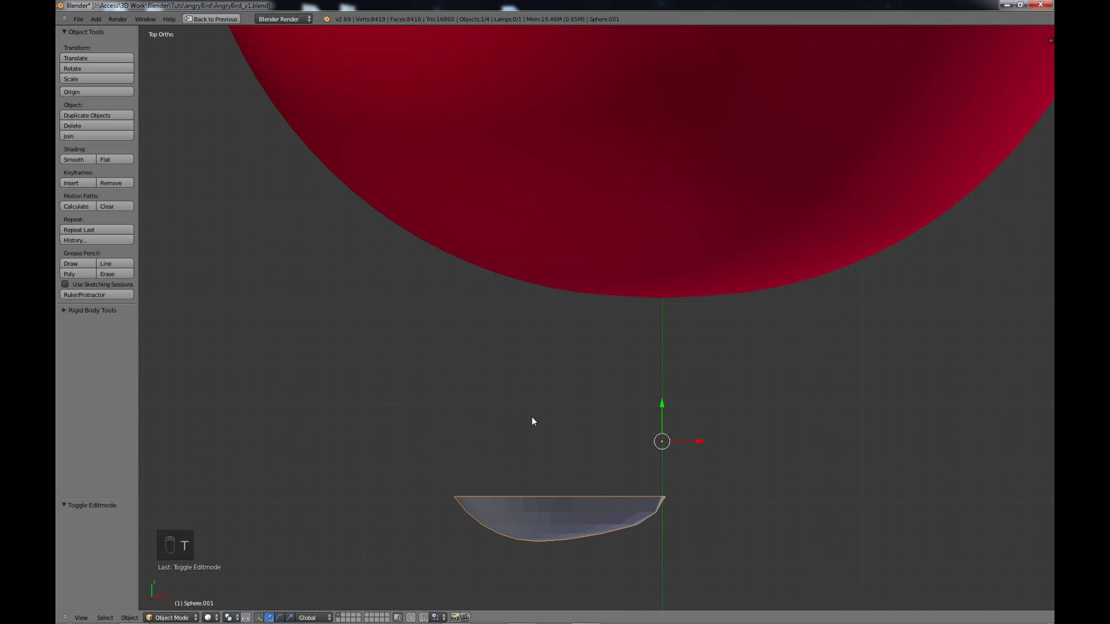
left_click(71, 92)
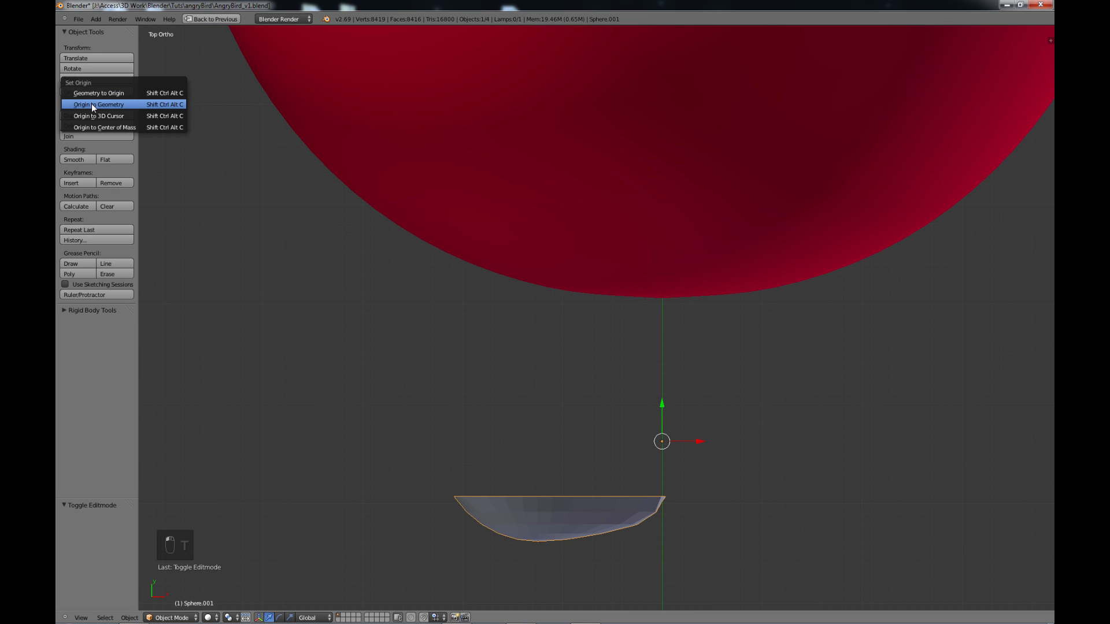
left_click(91, 105)
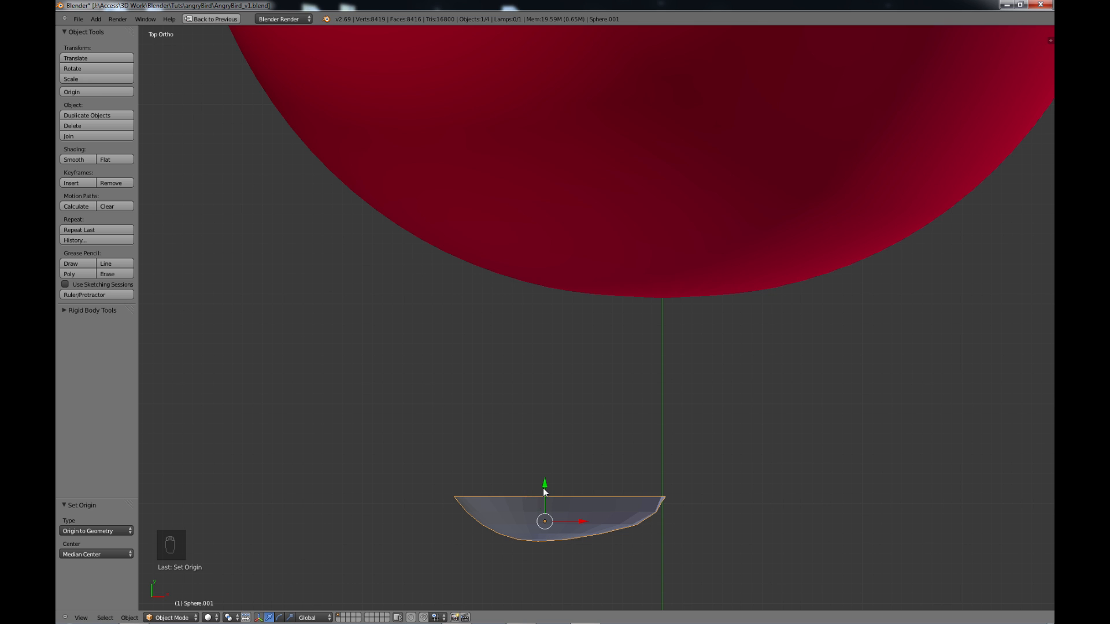
left_click_drag(544, 488, 531, 292)
Step: Rotate the eye about 9.36° in the top view to follow the body's curve and shift it 0.12 along Y
key("r")
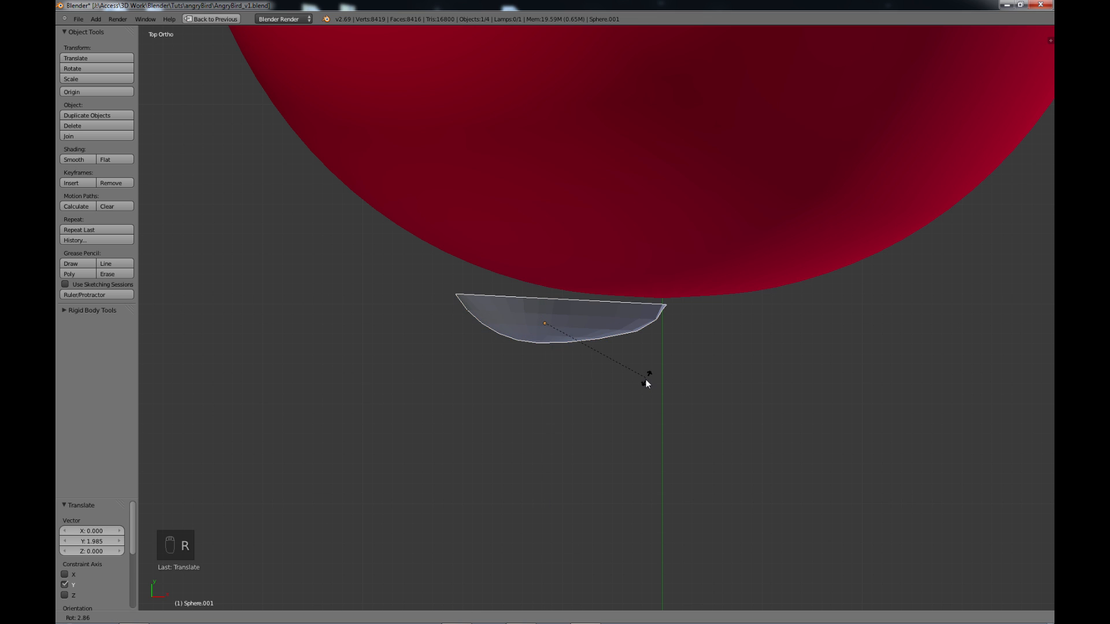
left_click(639, 389)
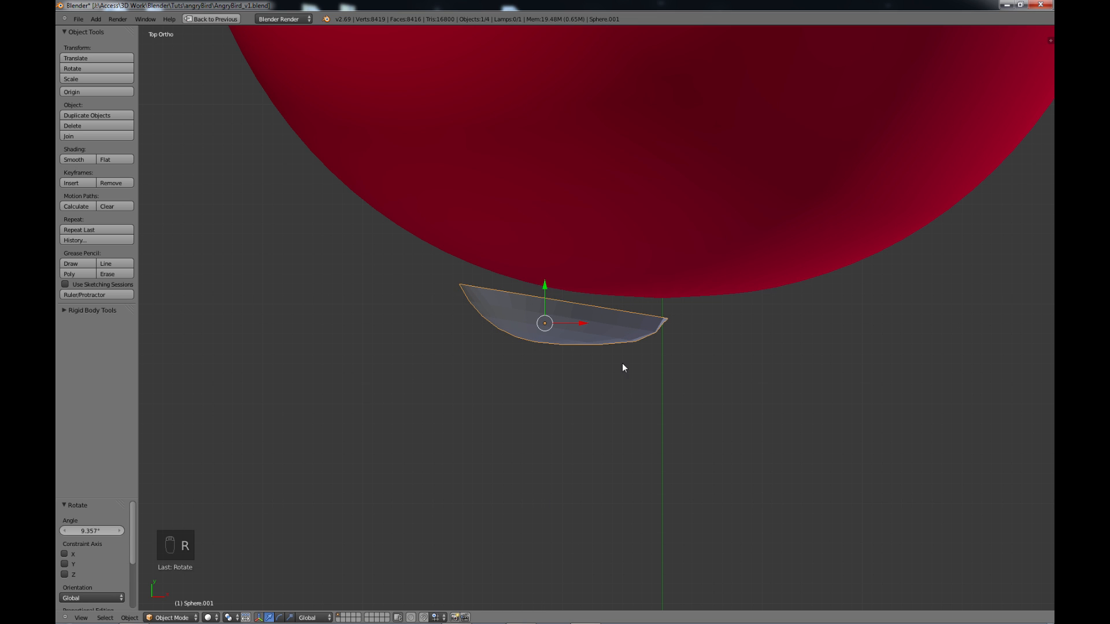
left_click_drag(545, 289, 543, 276)
Step: Check how the eye sits on the body and shift it about -0.019 along Y
middle_click_drag(597, 320, 492, 217)
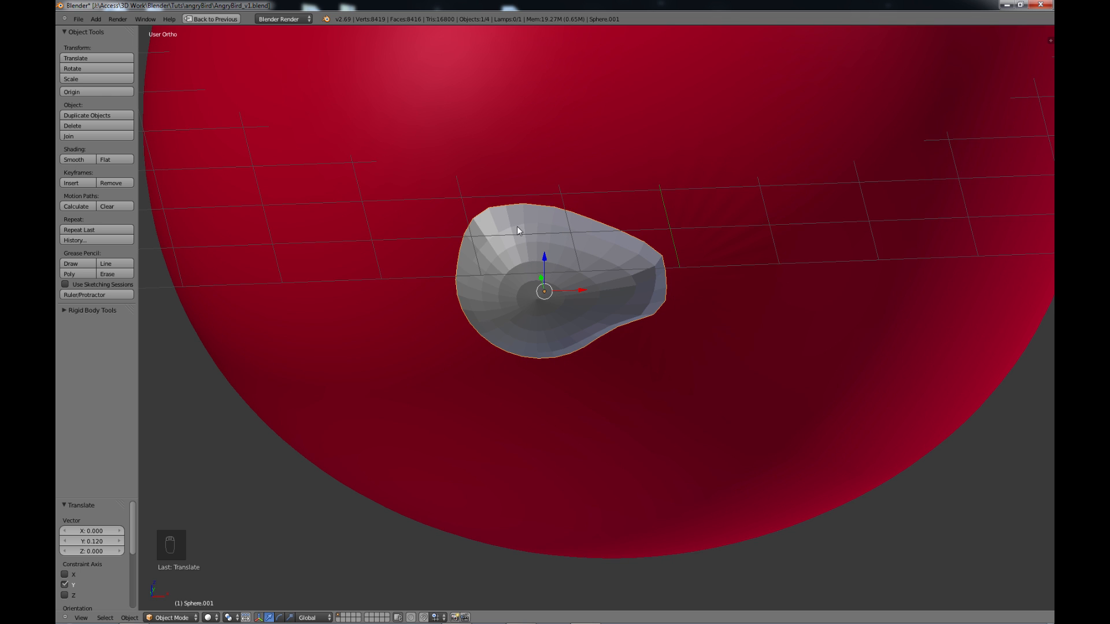
middle_click_drag(553, 278, 555, 355)
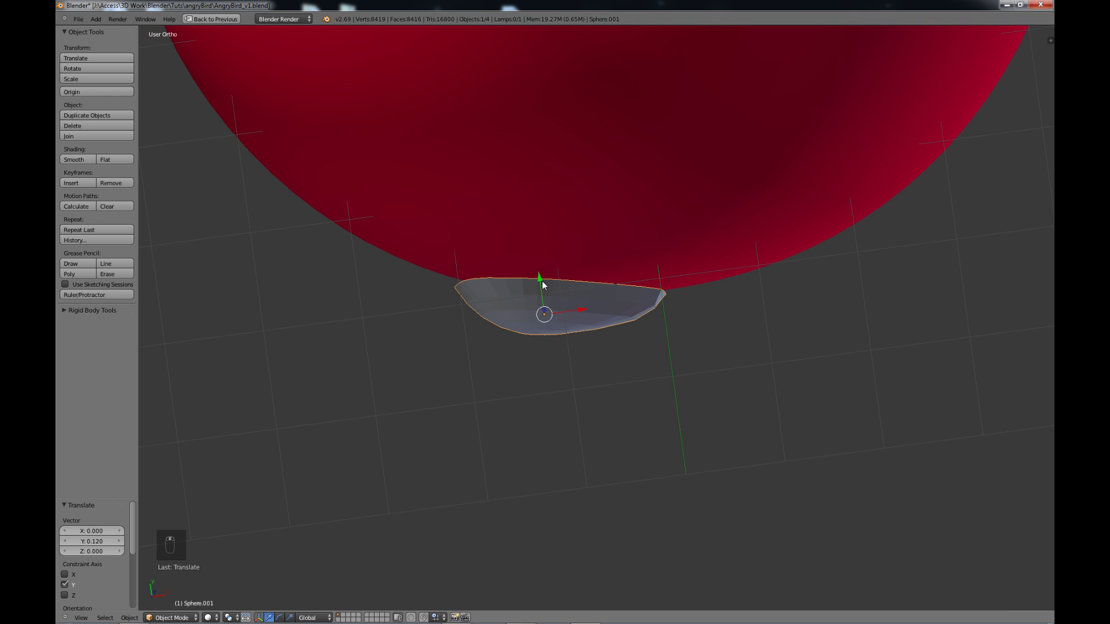
key("g")
key("y")
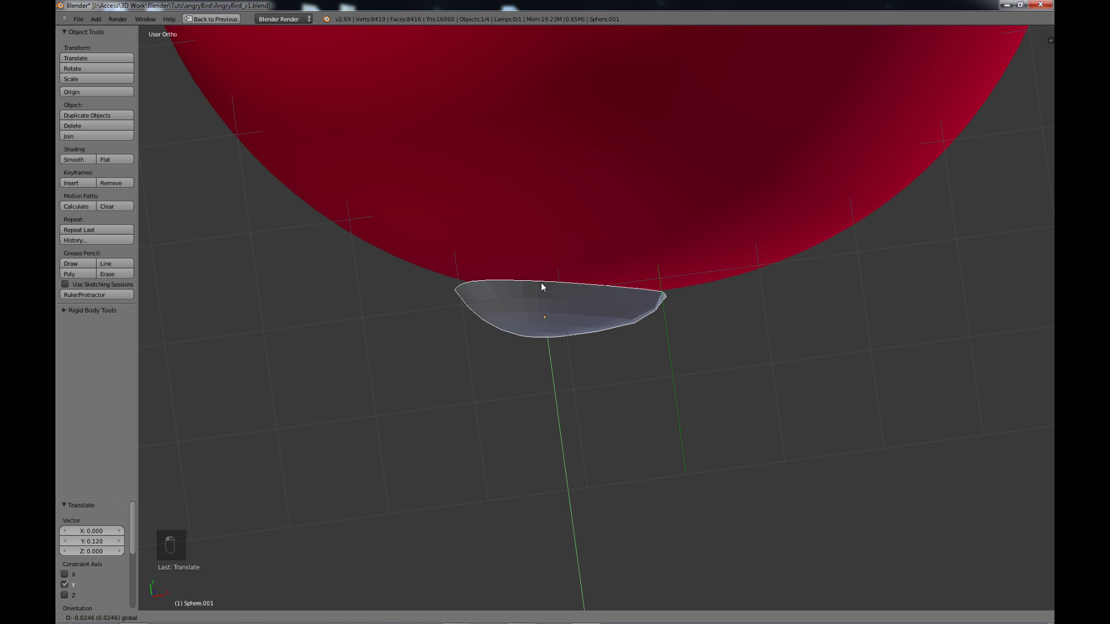
left_click(541, 283)
middle_click_drag(622, 370, 598, 309)
scroll(557, 313, "down", 1)
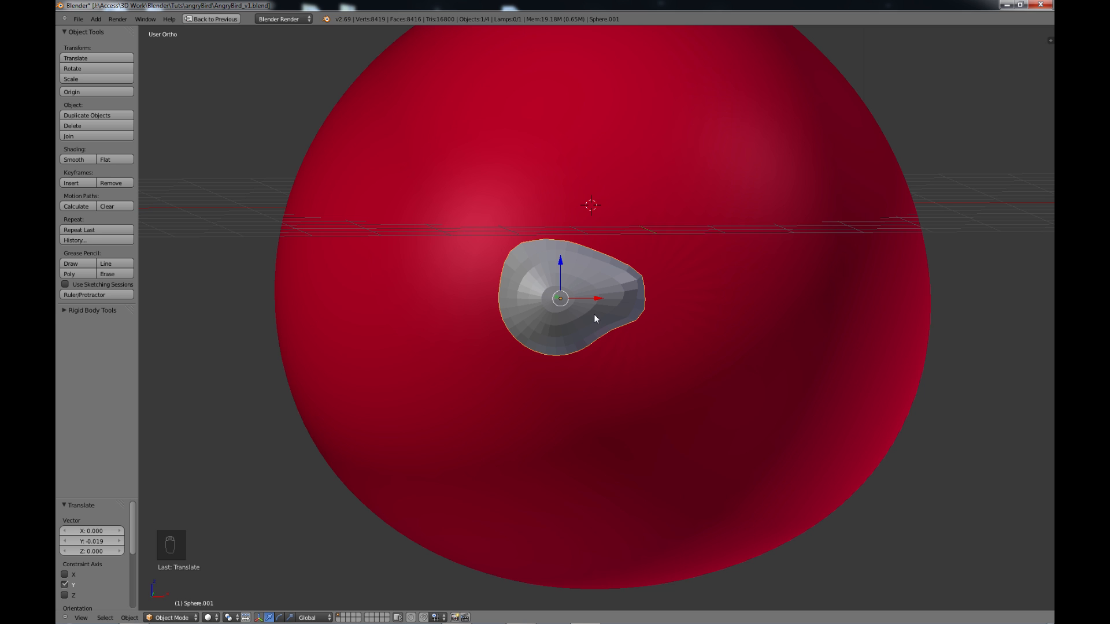
Step: Restore the multi-view layout and give the eye a Subdivision Surface modifier with 2 view subdivisions and smooth shading
key("ctrl+Up")
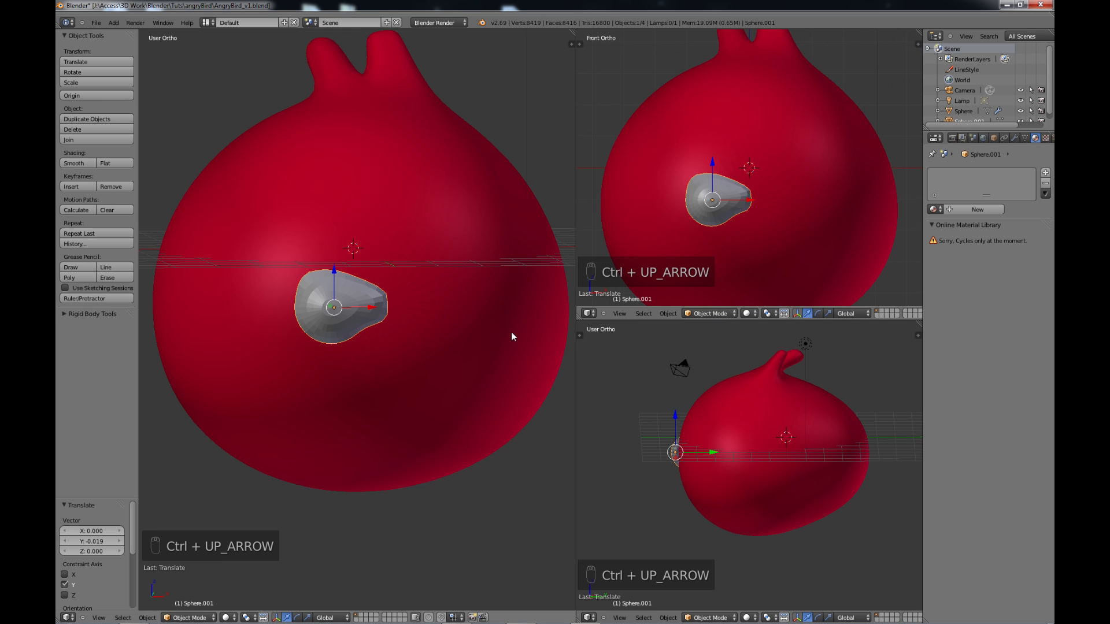
left_click(1013, 138)
left_click(982, 173)
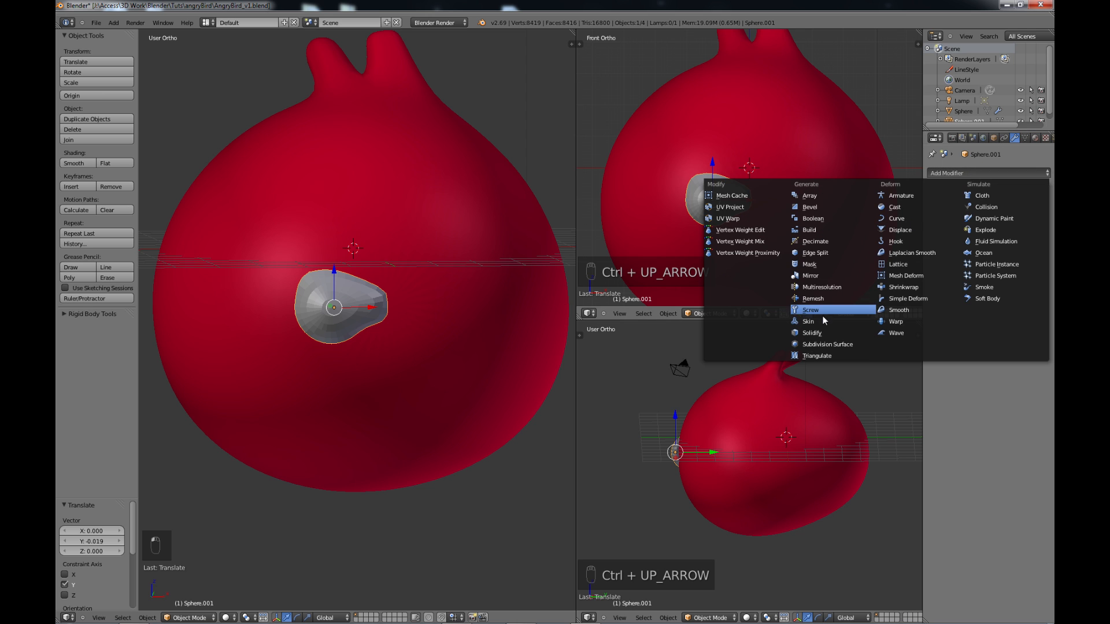
left_click(812, 345)
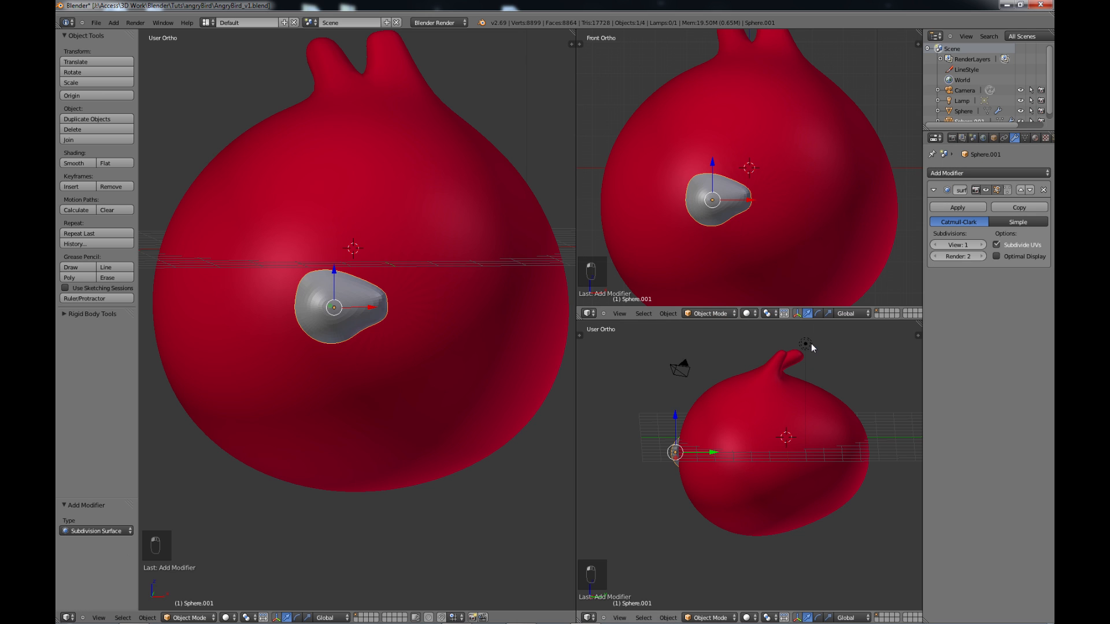
left_click(980, 245)
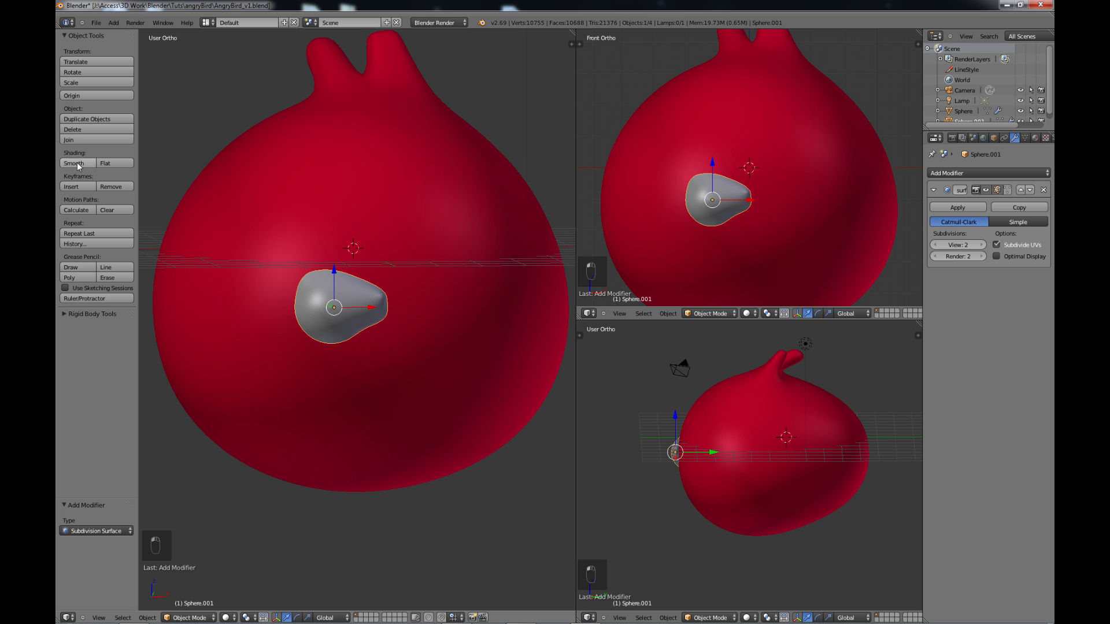
left_click(78, 162)
Step: Display the eye in front wireframe view over the reference face, with both reference eyes in view
key("Tab")
key("KP_1")
key("z")
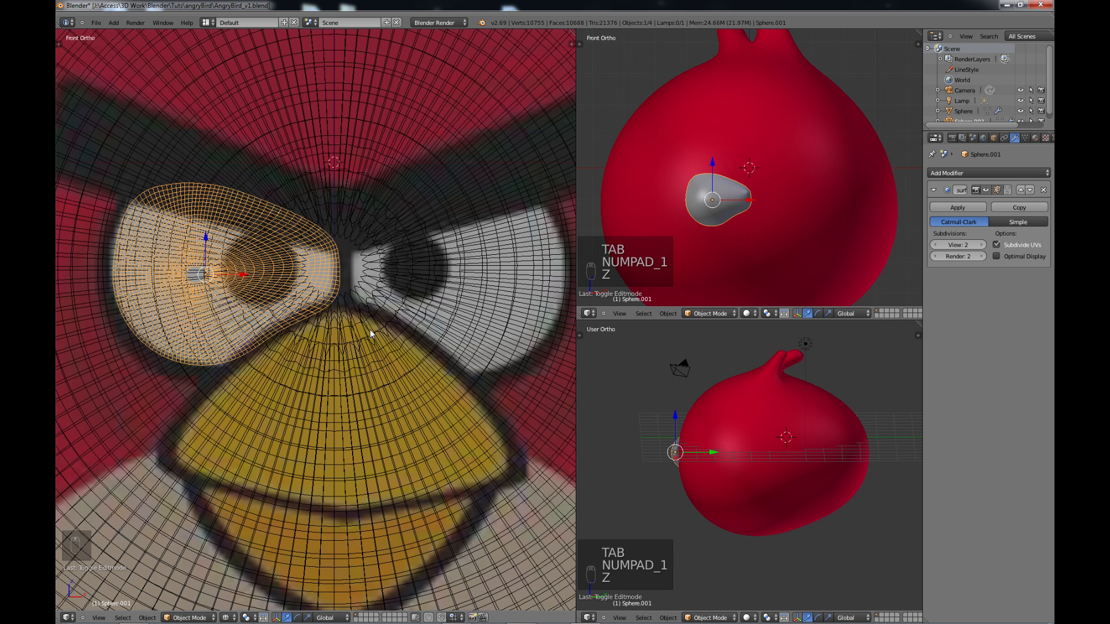
scroll(370, 329, "down", 3)
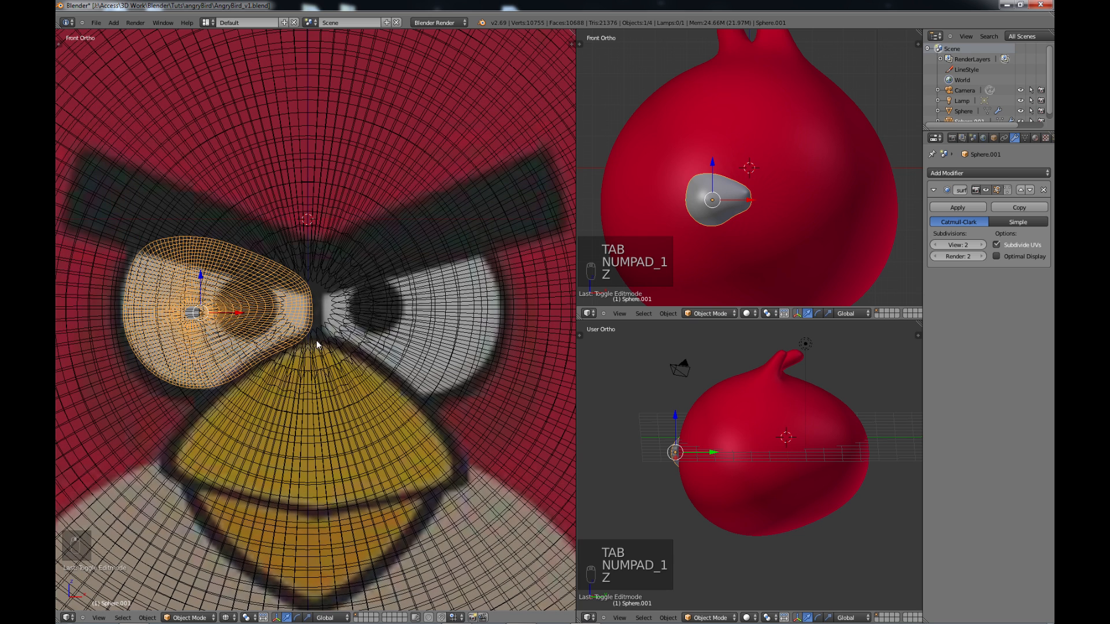
middle_click_drag(297, 337, 297, 360, "shift")
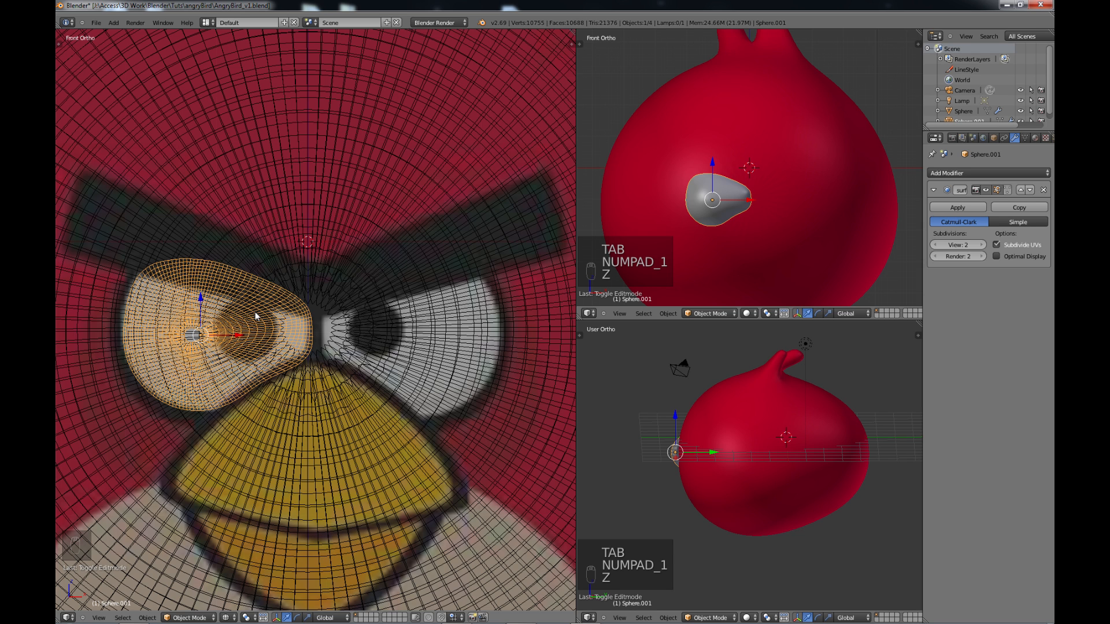
key("shift+d")
left_click(276, 348)
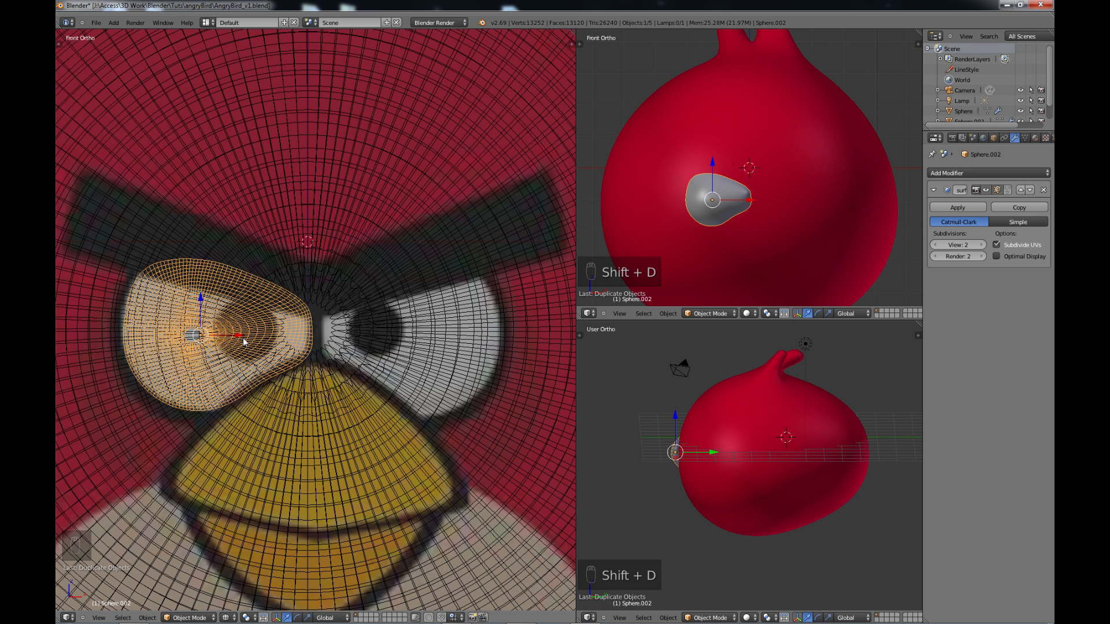
key("g")
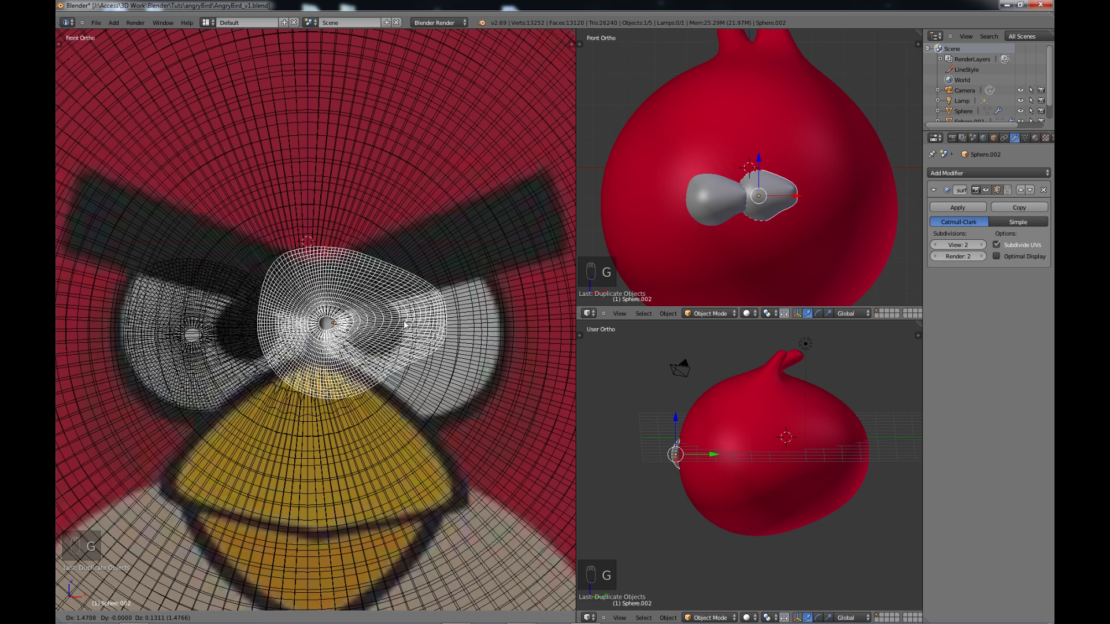
left_click(432, 325)
key("x")
left_click(432, 323)
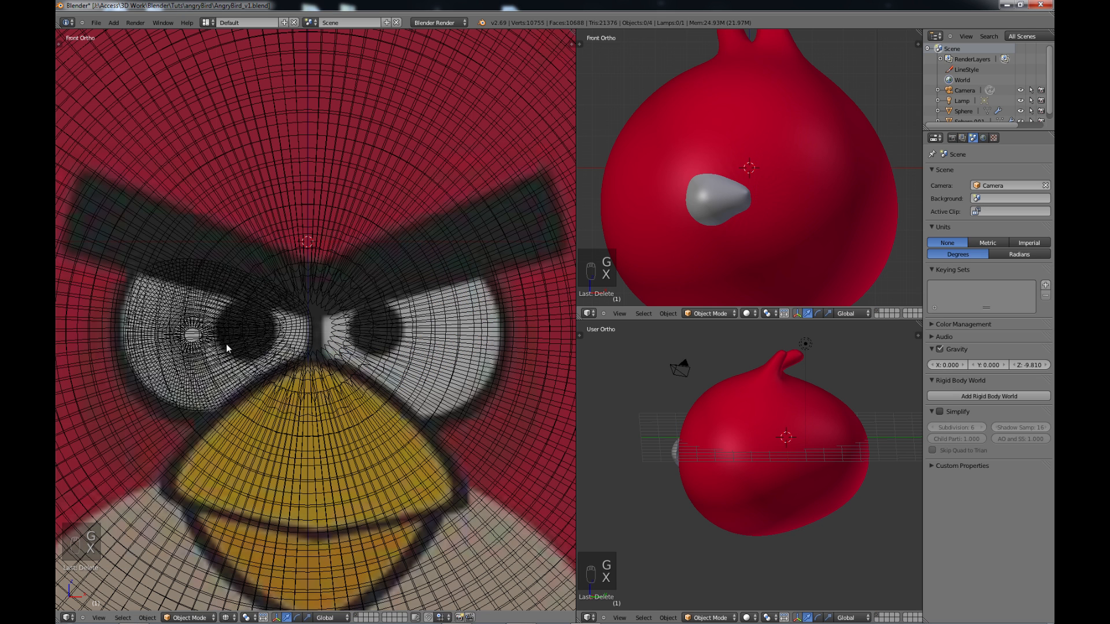
Step: Duplicate the eye's whole mesh within the same object and move the copy along X over the other reference eye
right_click(224, 345)
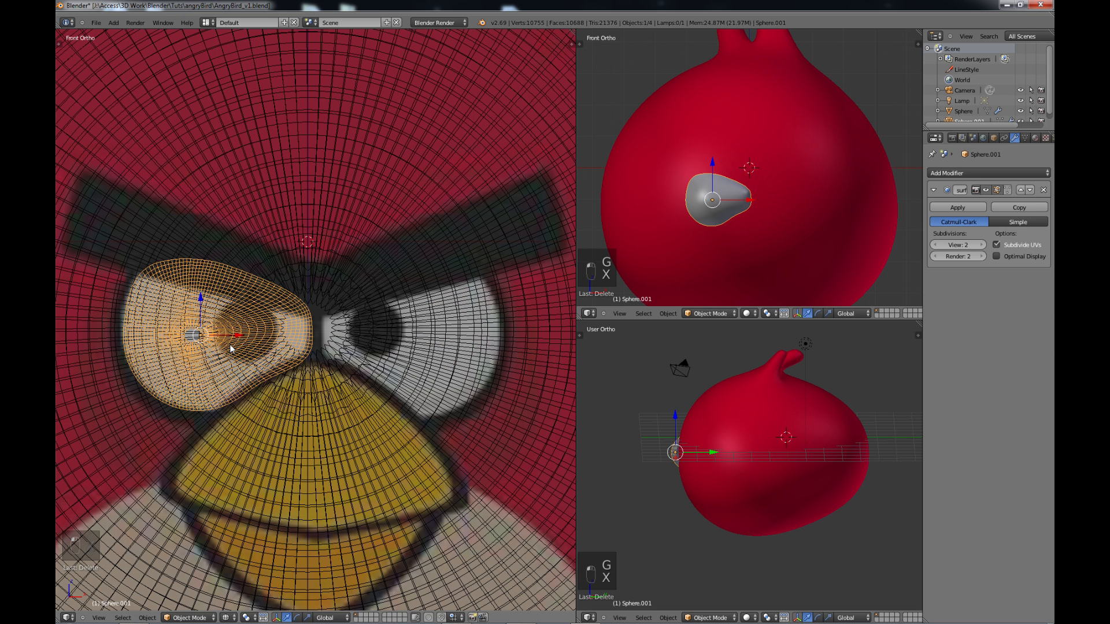
key("Tab")
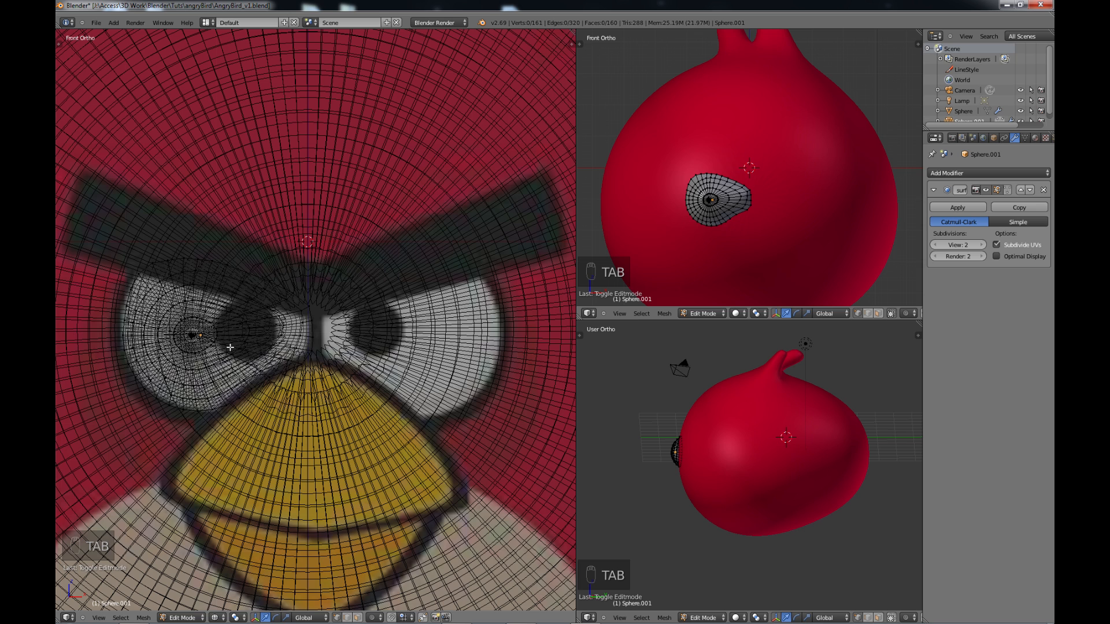
key("a")
key("a")
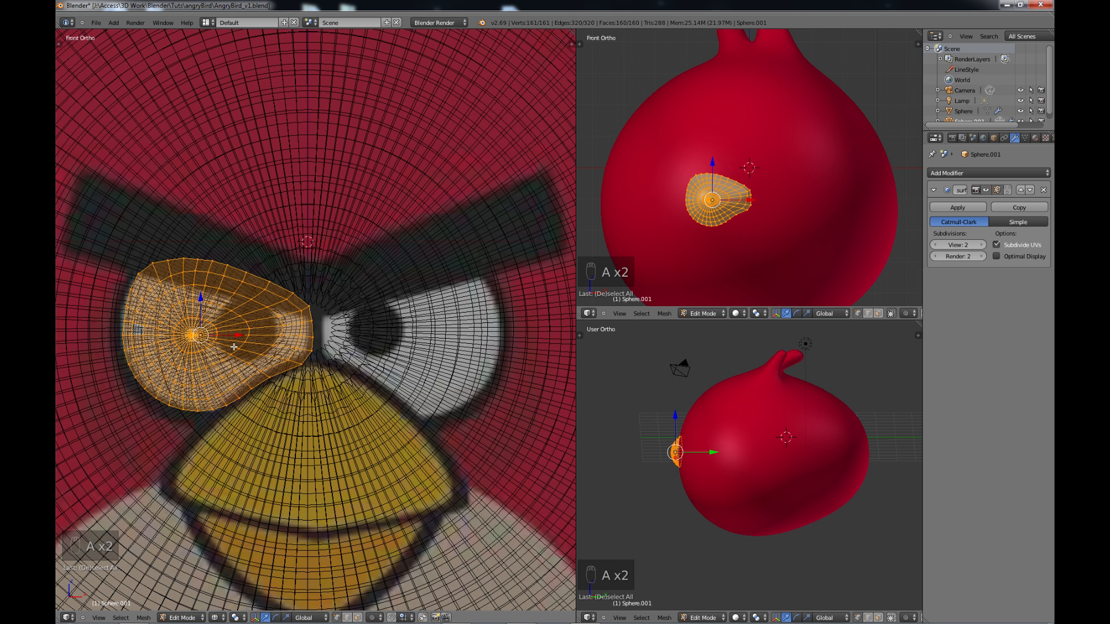
key("shift+d")
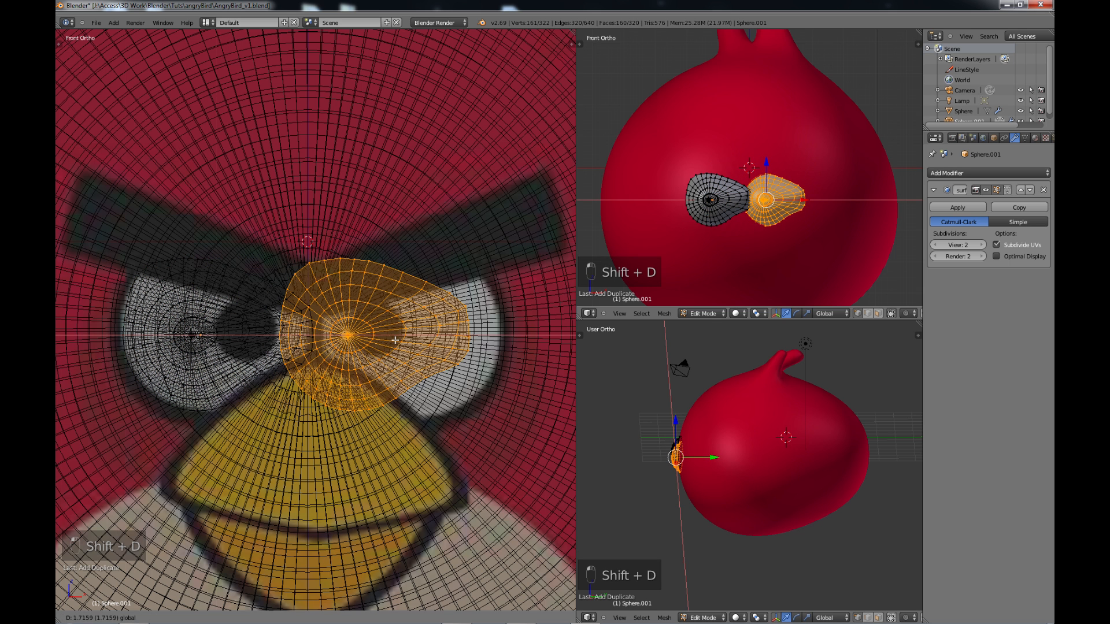
left_click(447, 343)
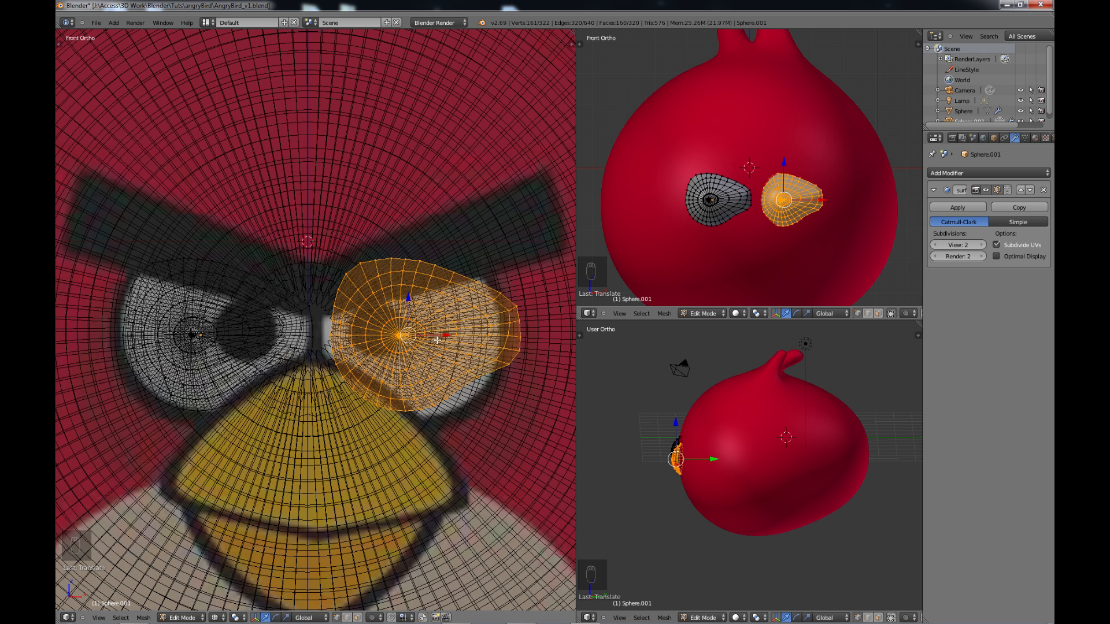
Step: Mirror the copied eye by scaling it -1 along X, shift it about 0.3 along X onto the reference, and leave mesh editing
type("sx-1")
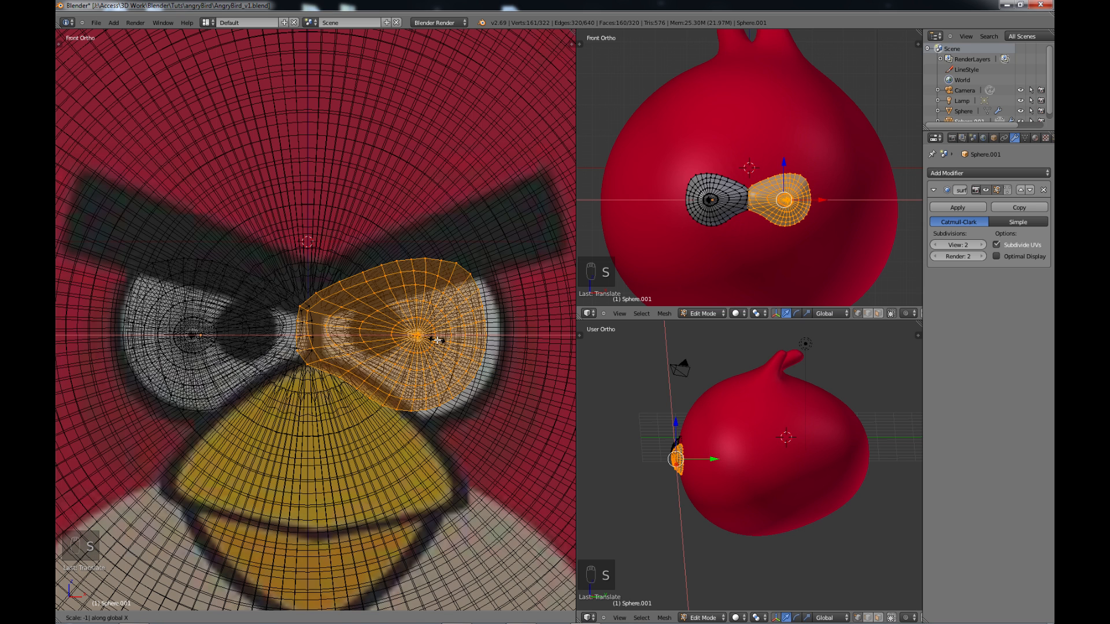
left_click(438, 340)
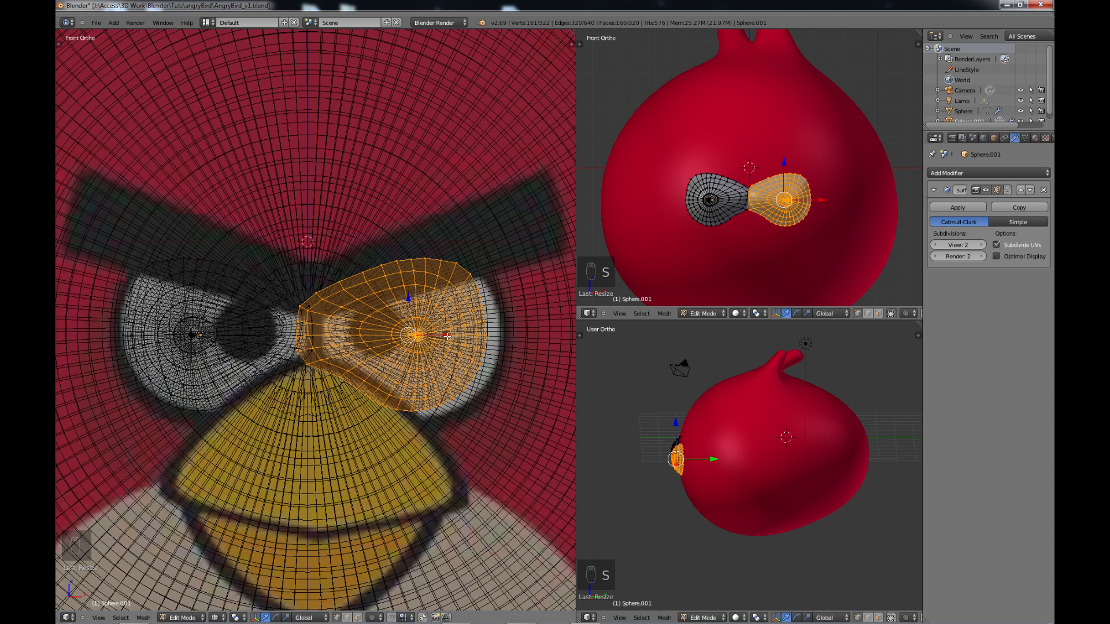
key("g")
key("x")
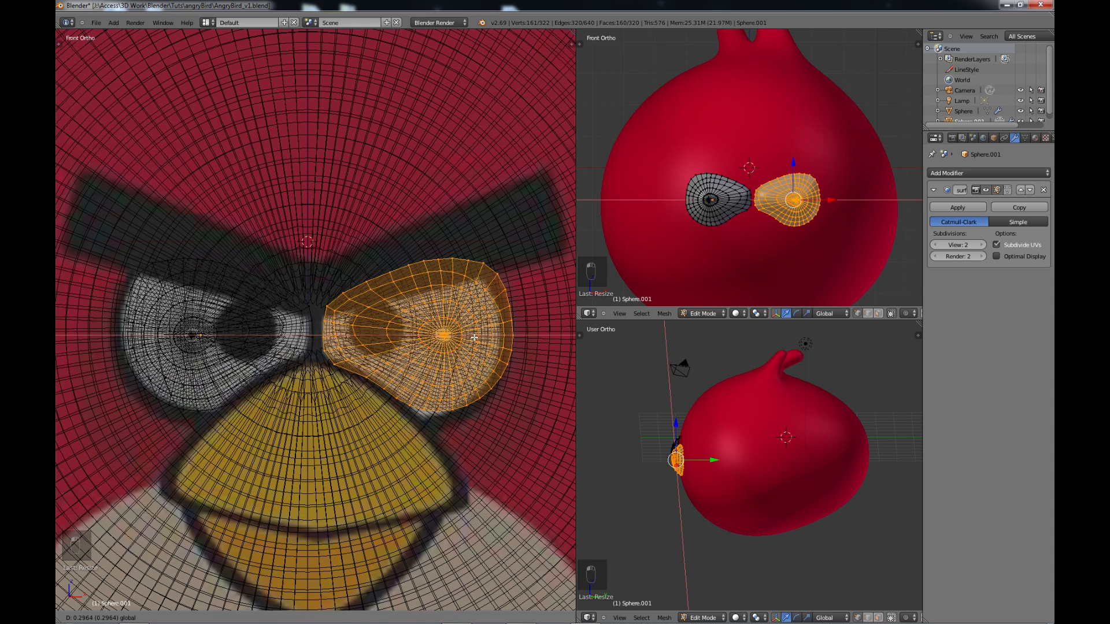
left_click(474, 338)
key("a")
middle_click_drag(385, 310, 377, 347)
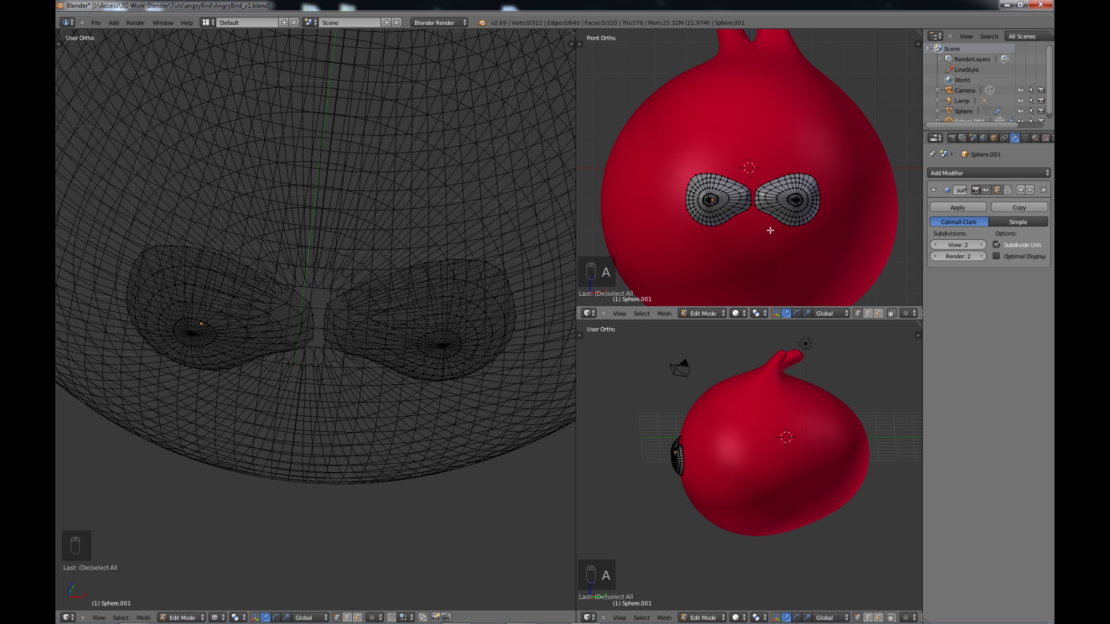
scroll(719, 221, "up", 2)
key("Tab")
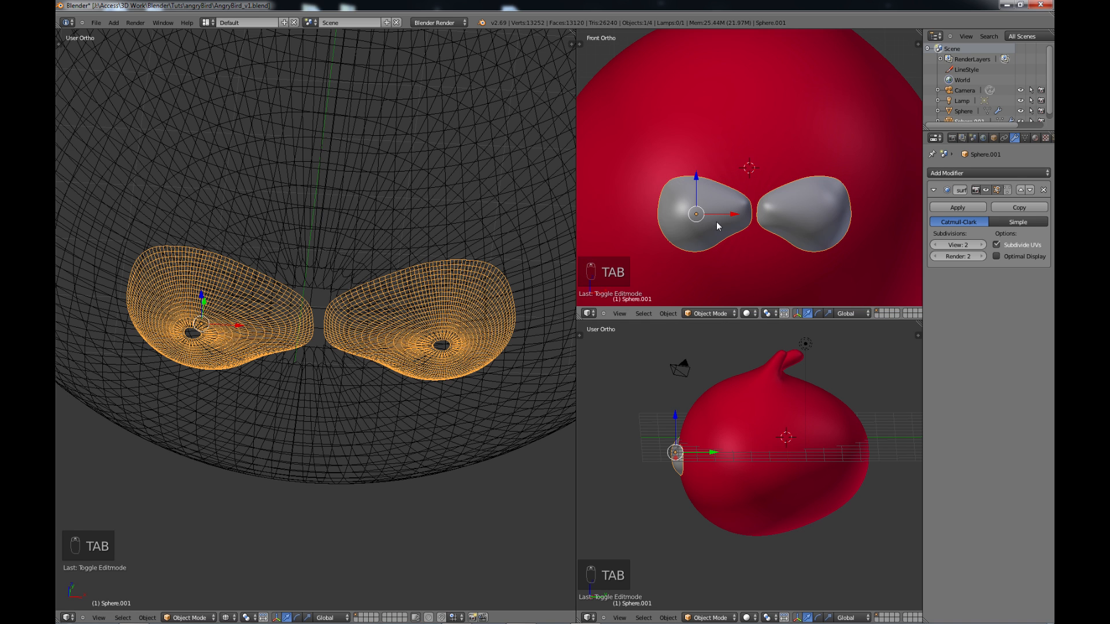
middle_click_drag(715, 234, 717, 235)
Step: Create a new material for the eyes and name it white
left_click(1034, 137)
left_click(958, 210)
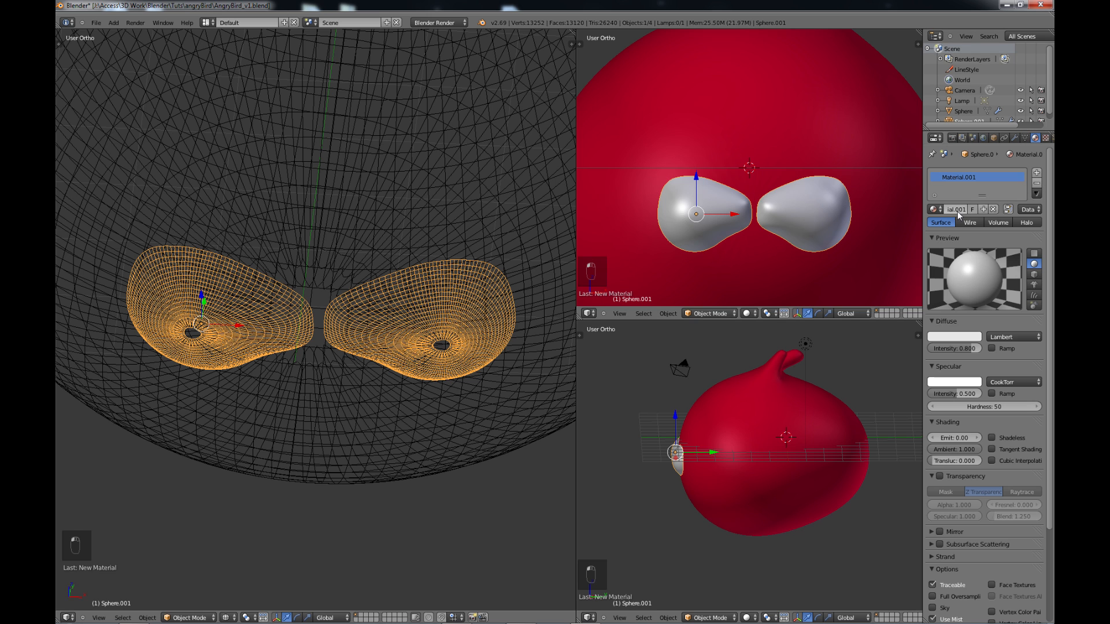
left_click(952, 209)
type("white")
key("Return")
Step: Brighten the white material's diffuse colour and set its specular intensity to 0.344, then check the eyes in solid shading
left_click(963, 338)
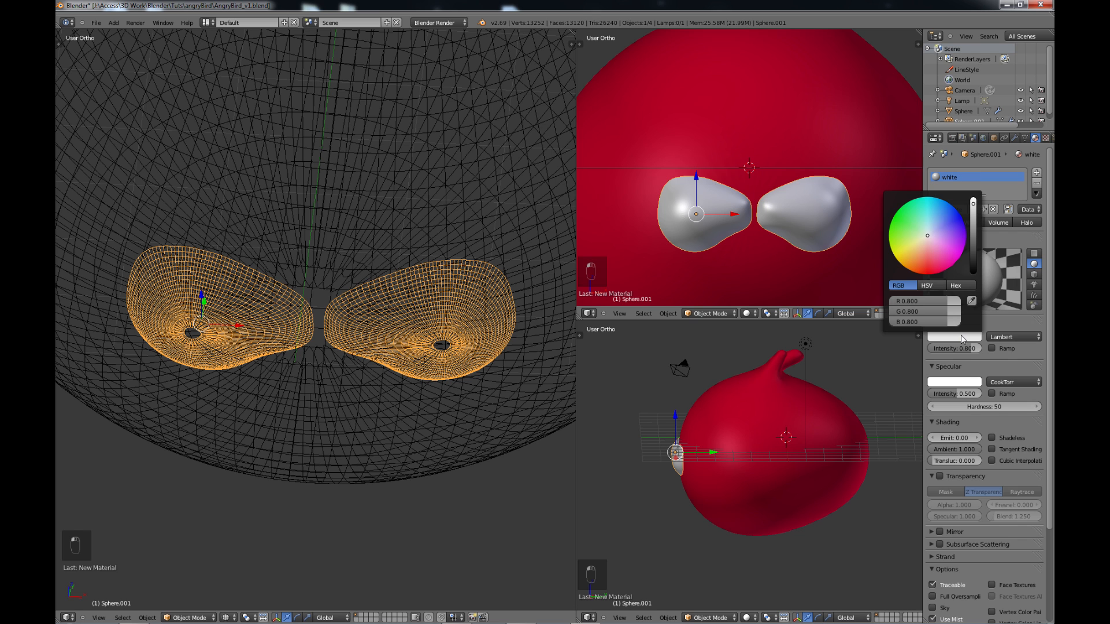
left_click(973, 201)
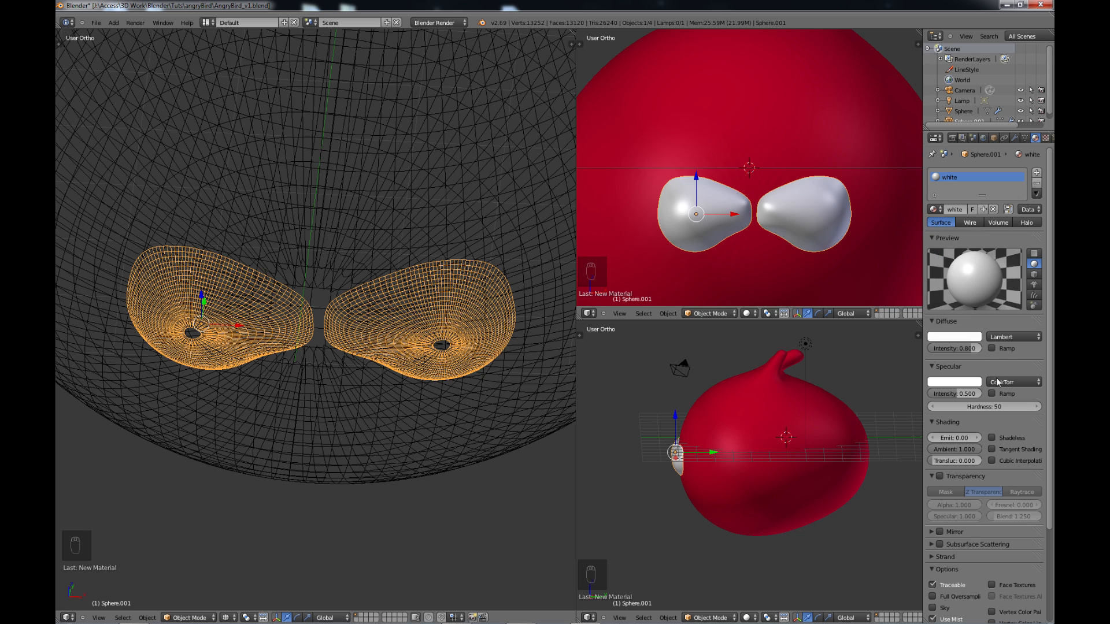
left_click_drag(942, 401, 948, 398)
middle_click_drag(420, 388, 417, 360)
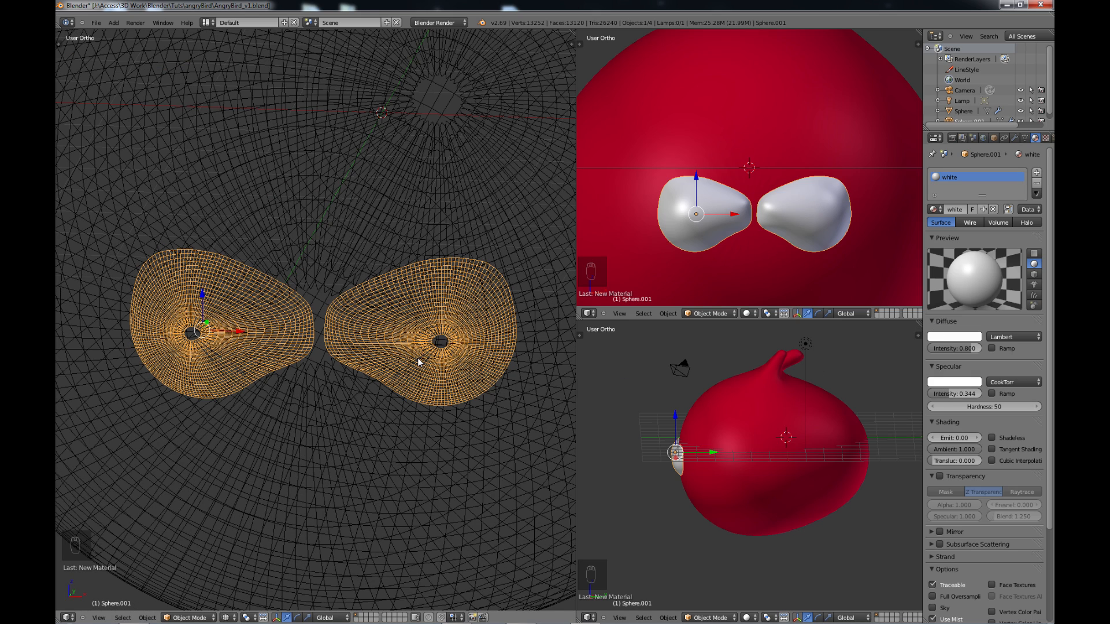
key("z")
middle_click_drag(373, 362, 377, 352)
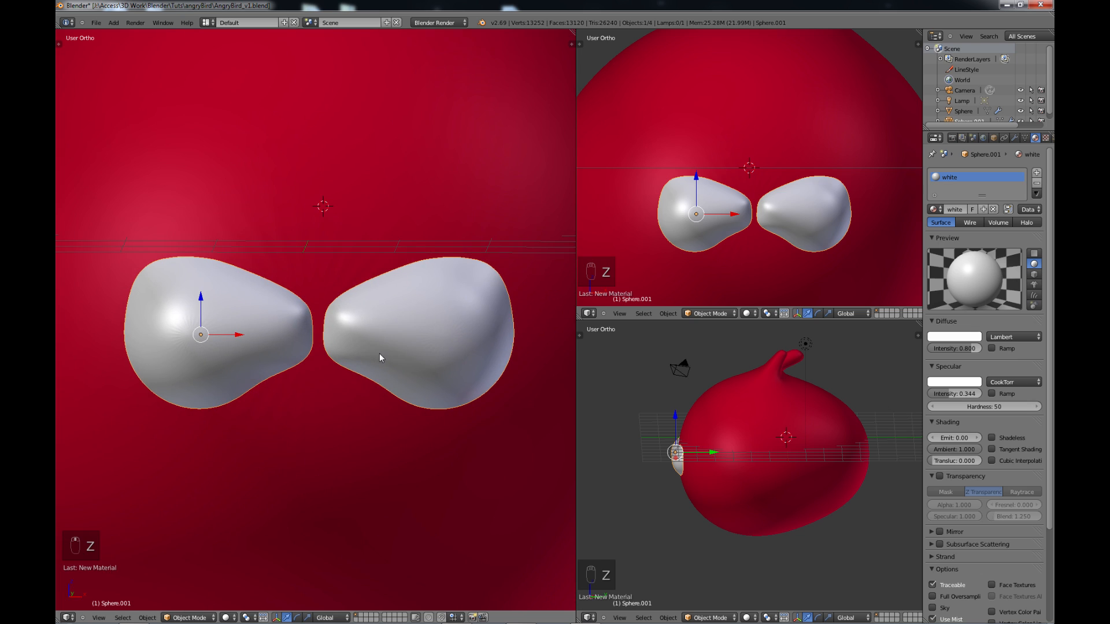
key("z")
scroll(377, 359, "down", 2)
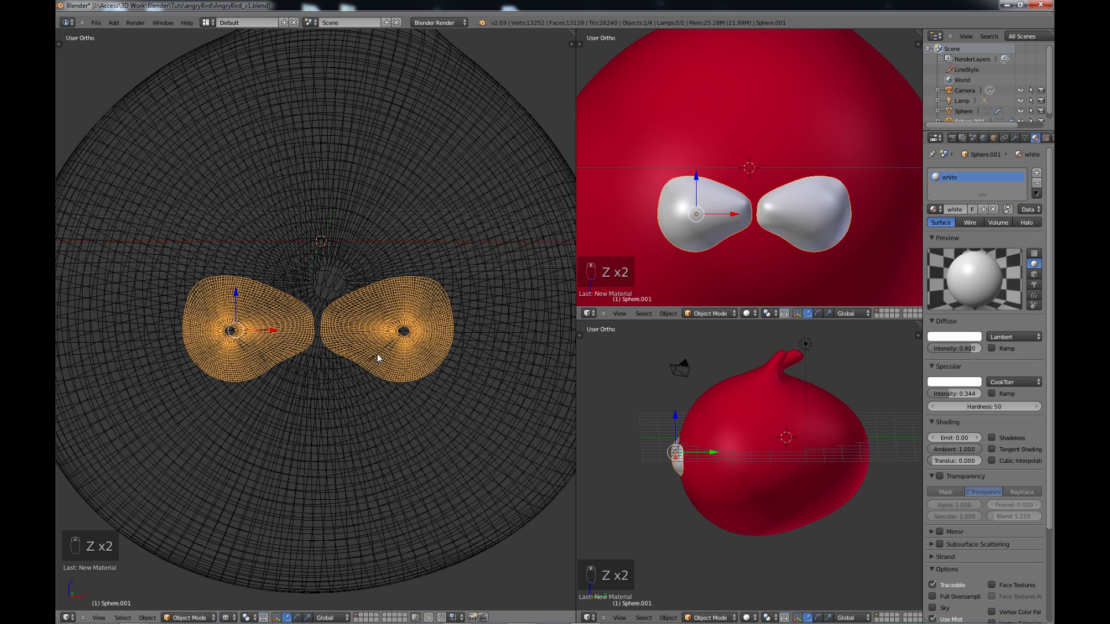
Step: Add a UV sphere in the front view and rotate it 90 degrees about the X axis
key("KP_1")
scroll(375, 364, "up", 2)
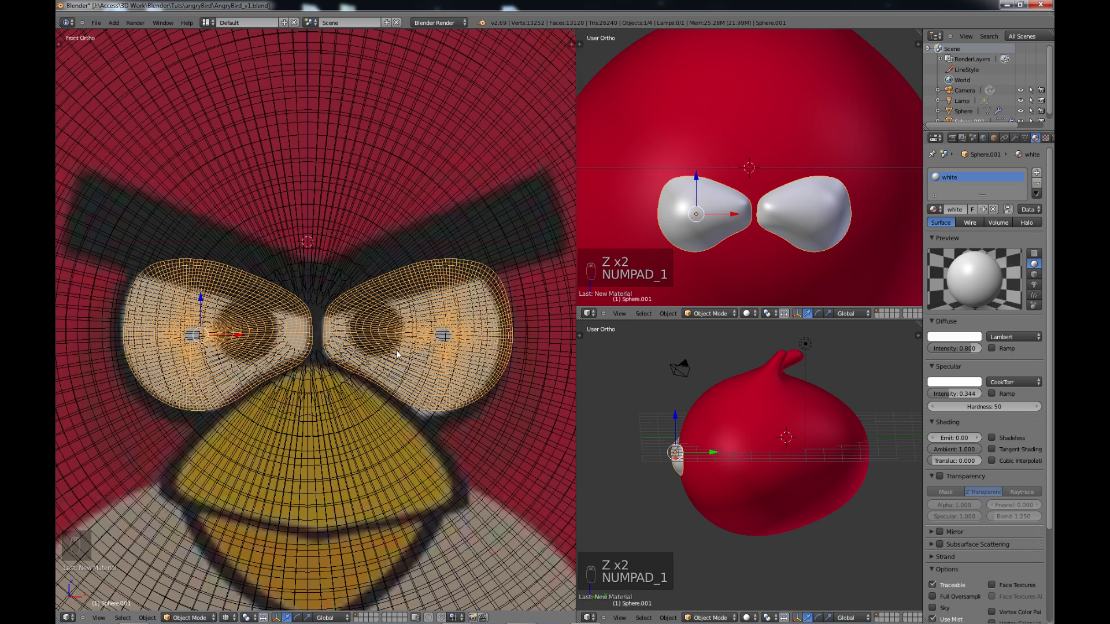
scroll(386, 318, "down", 2)
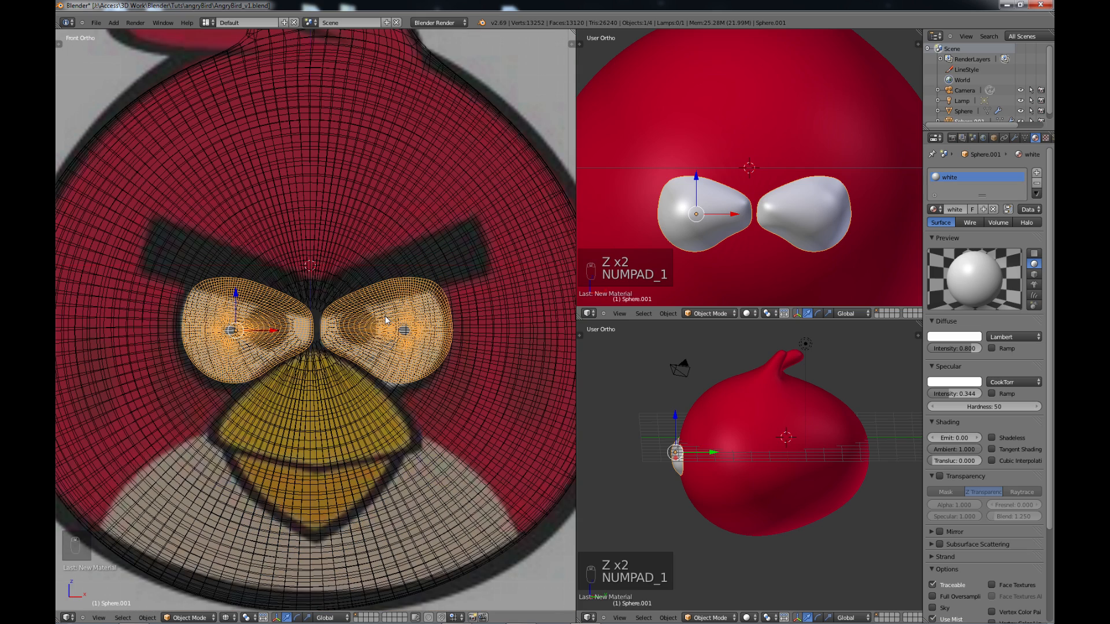
key("shift+a")
mouse_move(381, 318)
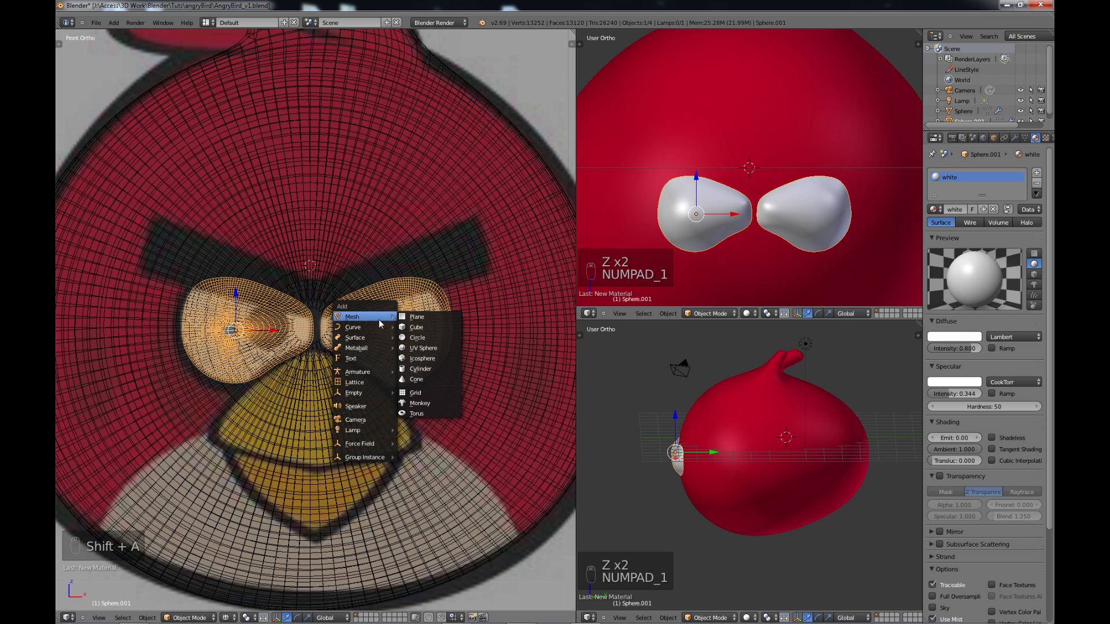
left_click(420, 348)
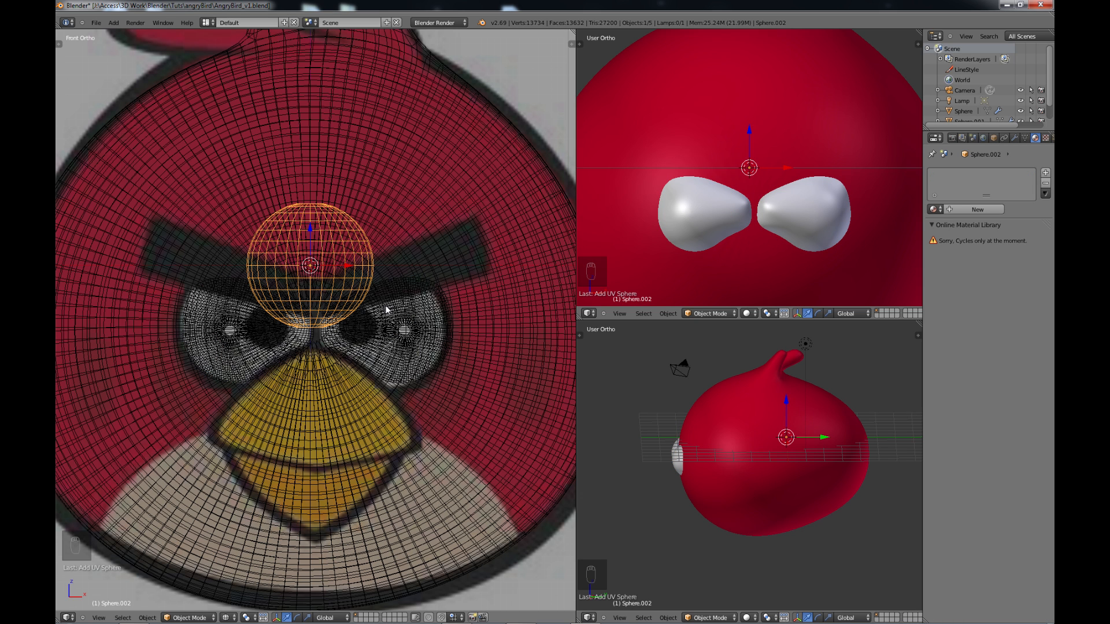
type("rx90")
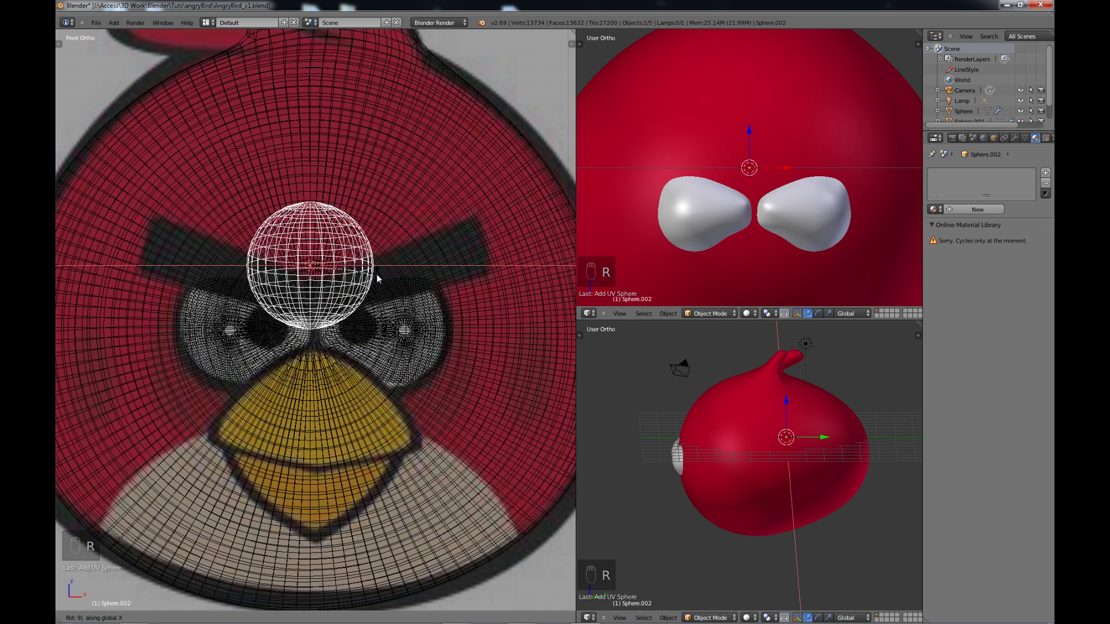
key("Return")
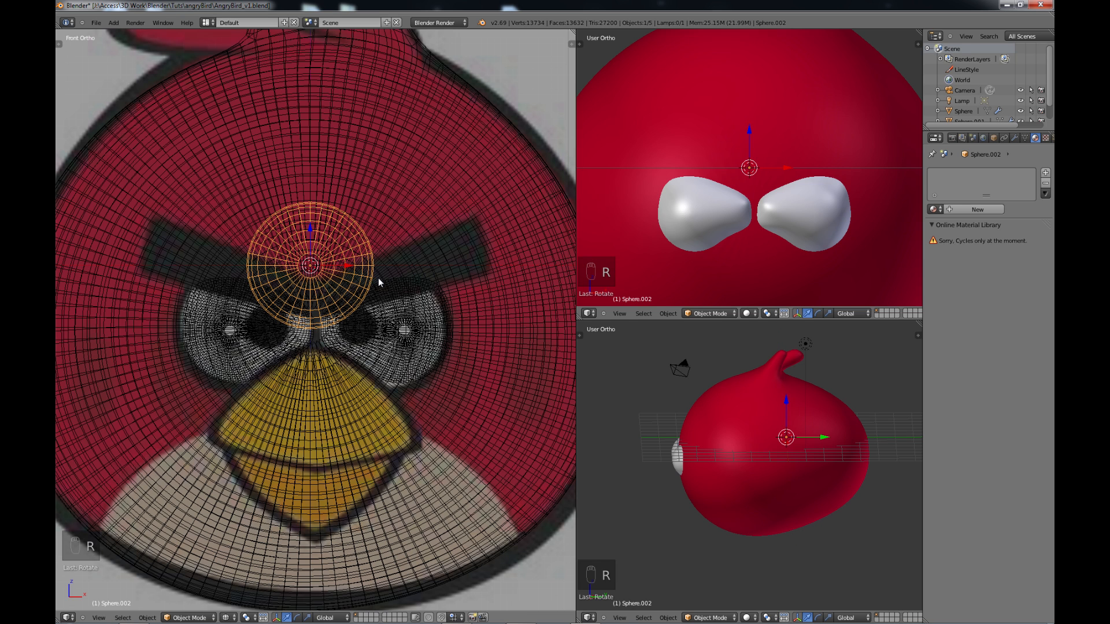
Step: Shrink the sphere, move it over the reference pupil beside the beak, and enlarge it about 1.33 times to match the pupil's outline
key("s")
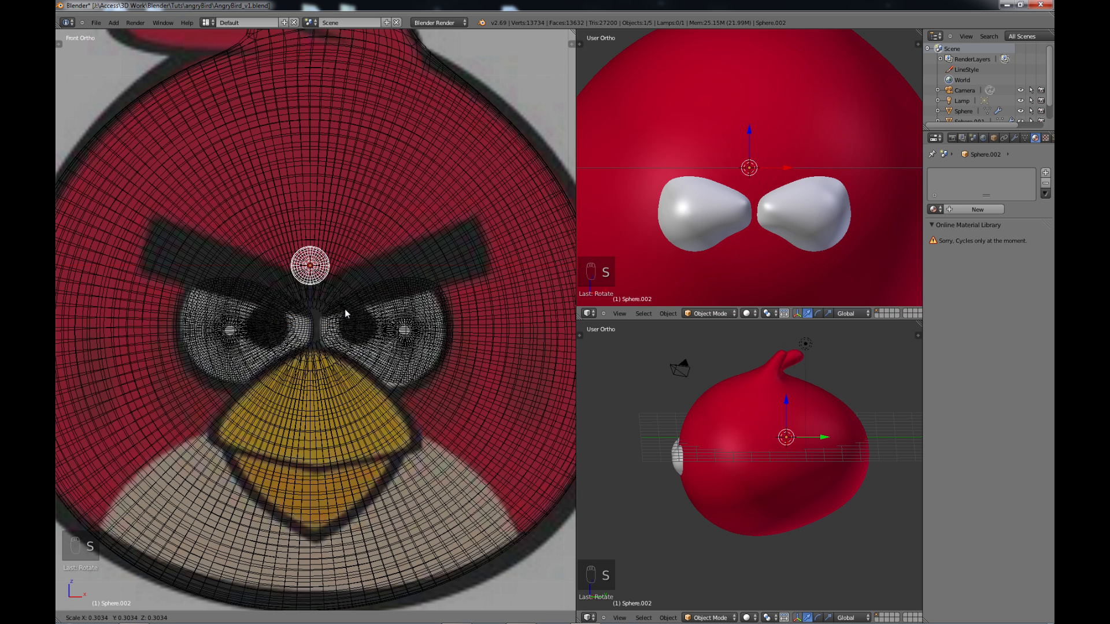
left_click(336, 302)
key("g")
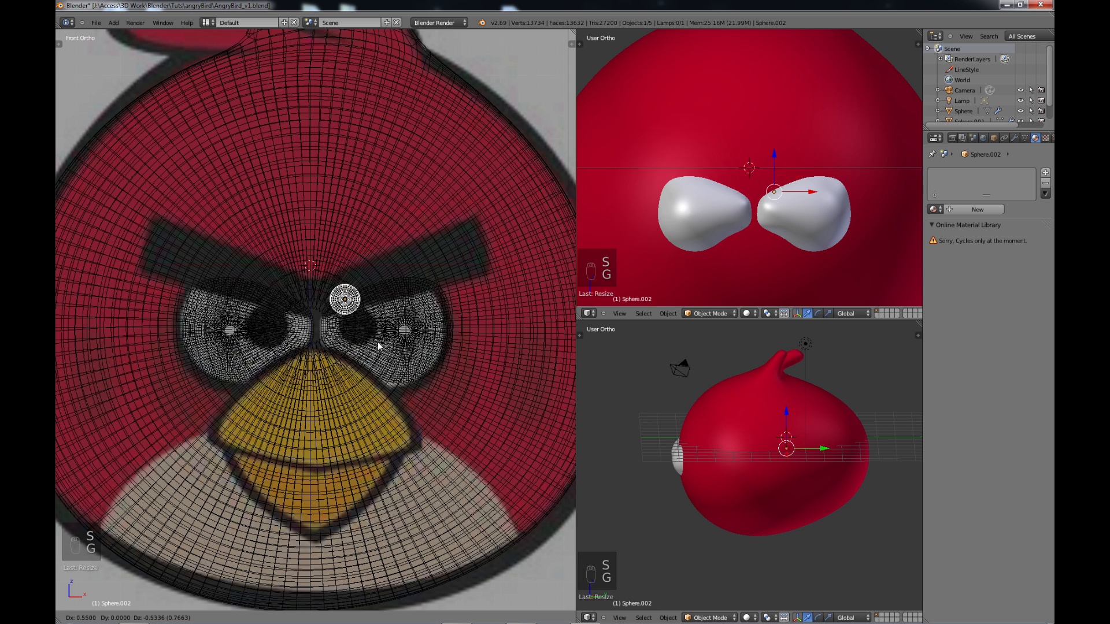
left_click(295, 364)
scroll(295, 364, "up", 7)
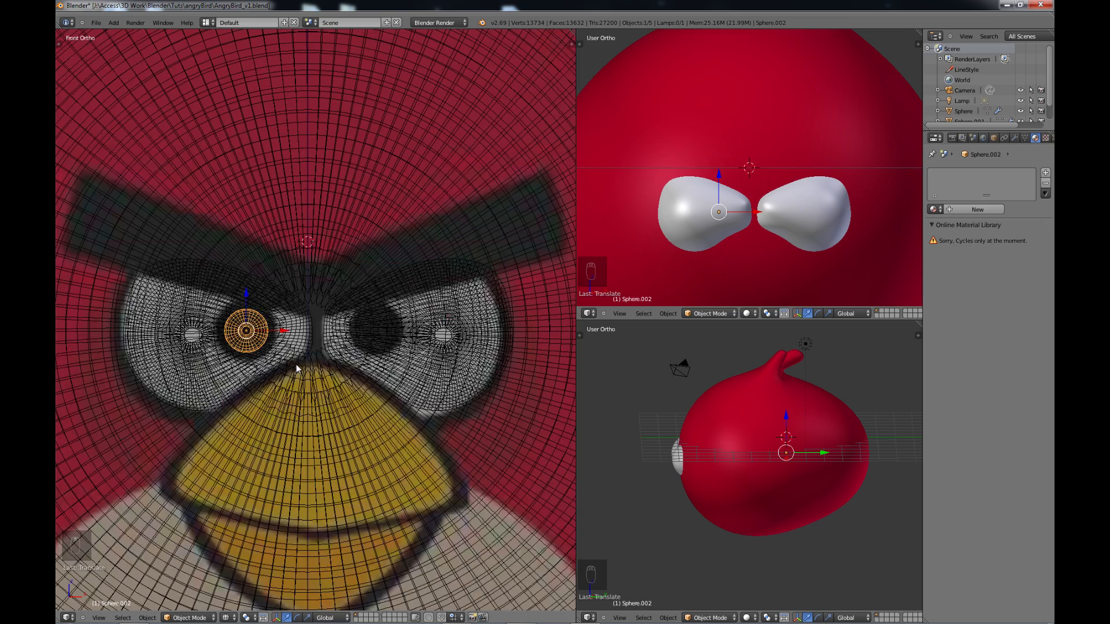
key("s")
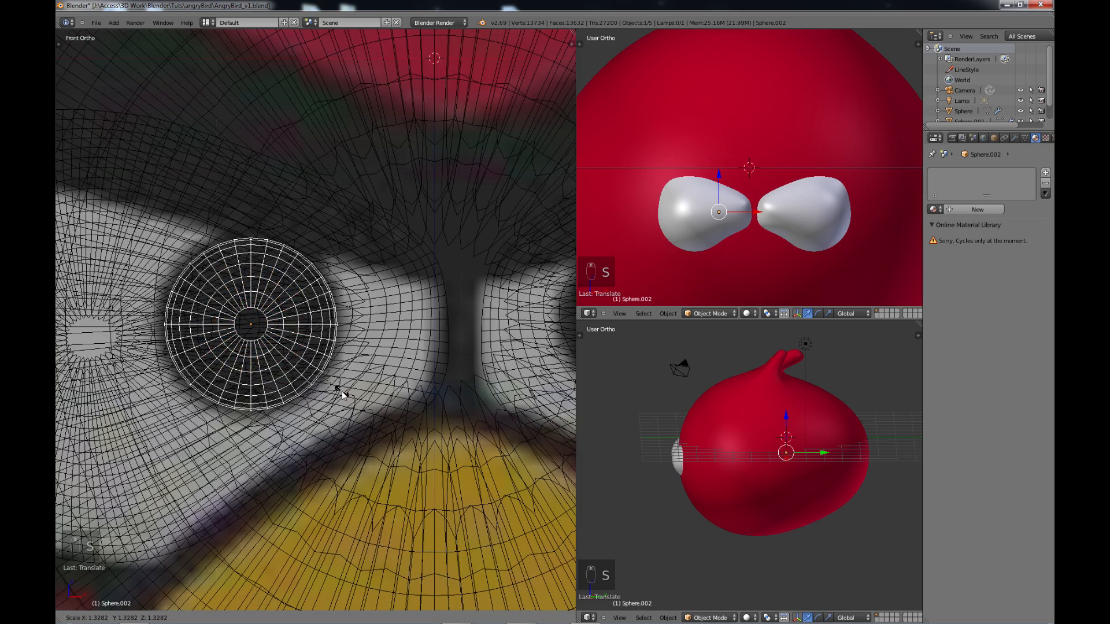
left_click(342, 391)
Step: Switch to solid shading and move the pupil sphere along Y until it sits just in front of the white eye
scroll(345, 366, "down", 4)
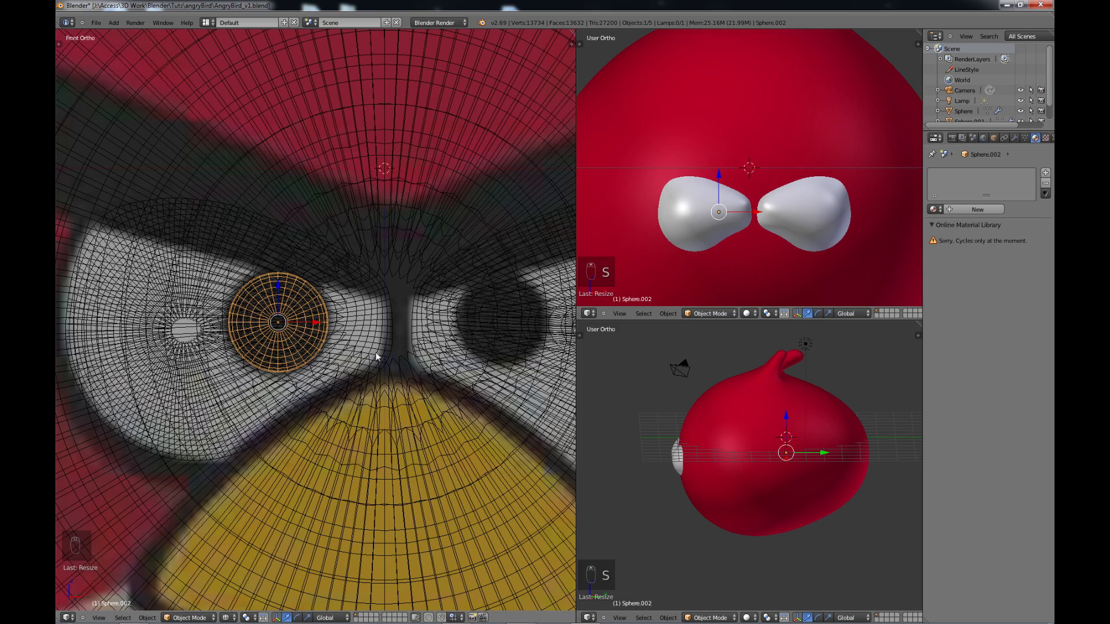
middle_click_drag(375, 357, 364, 357)
scroll(363, 351, "down", 4)
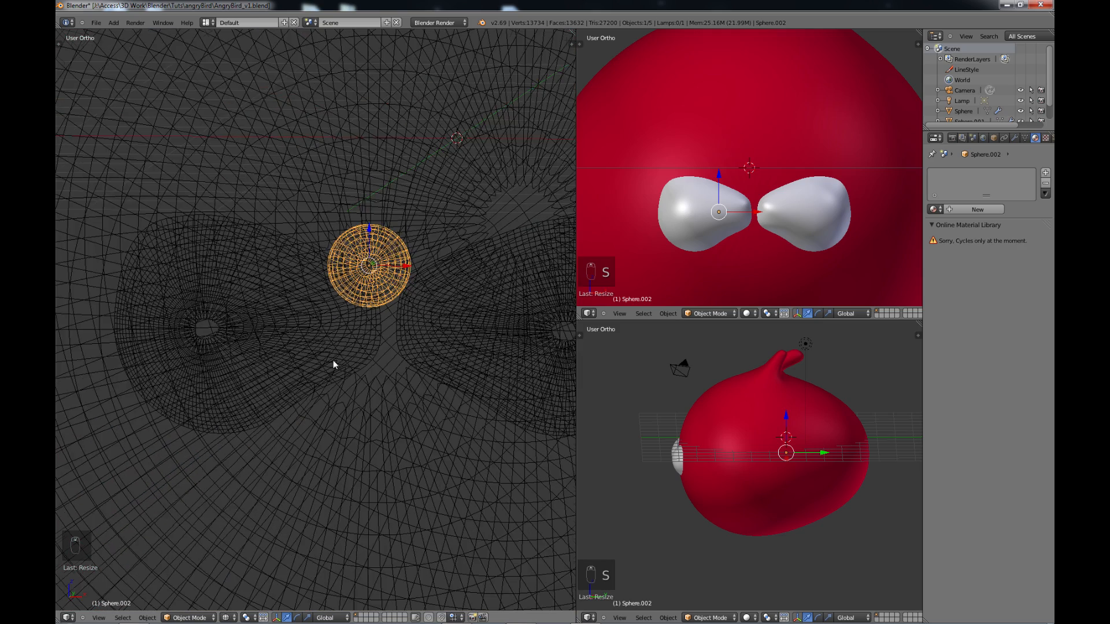
key("z")
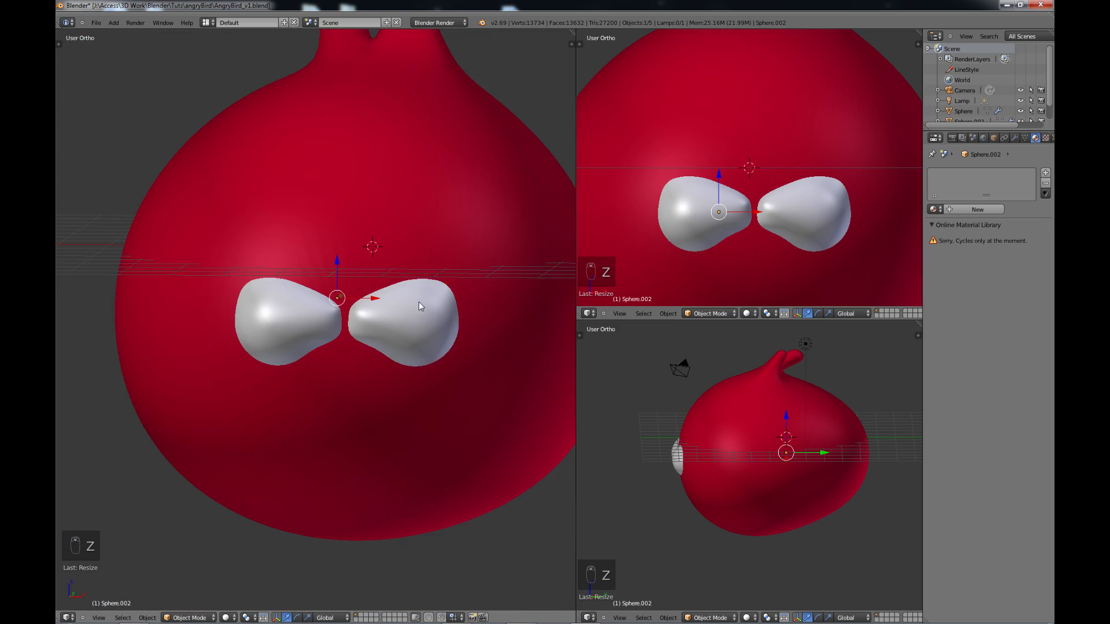
mouse_move(418, 301)
middle_mouse_down()
mouse_move(356, 342)
mouse_move(401, 338)
middle_mouse_up()
scroll(401, 338, "down", 3)
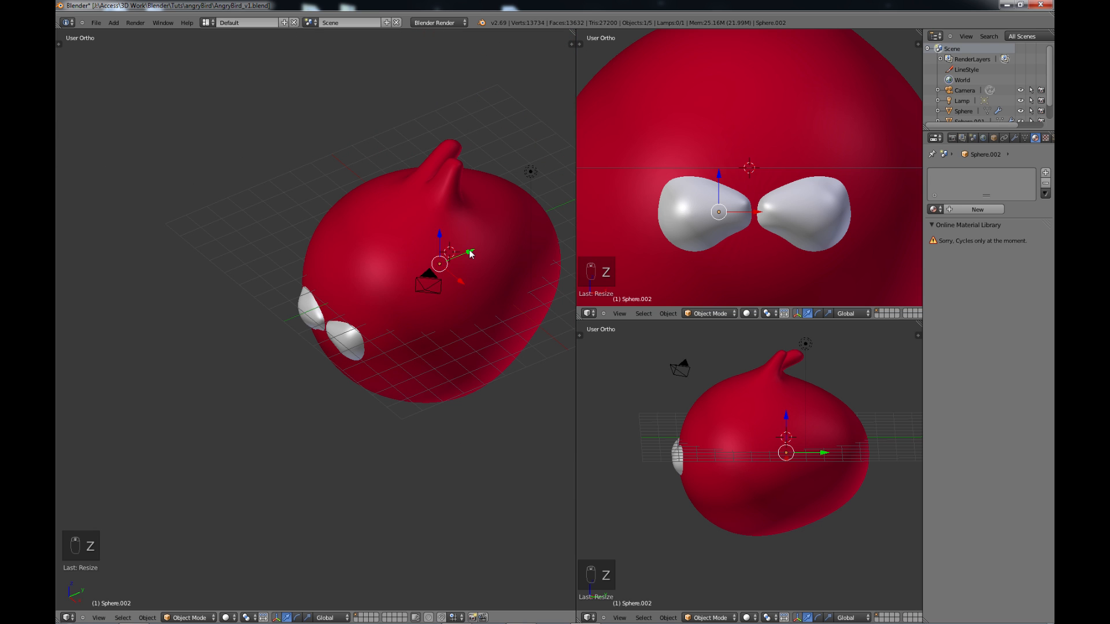
left_click_drag(470, 256, 313, 386)
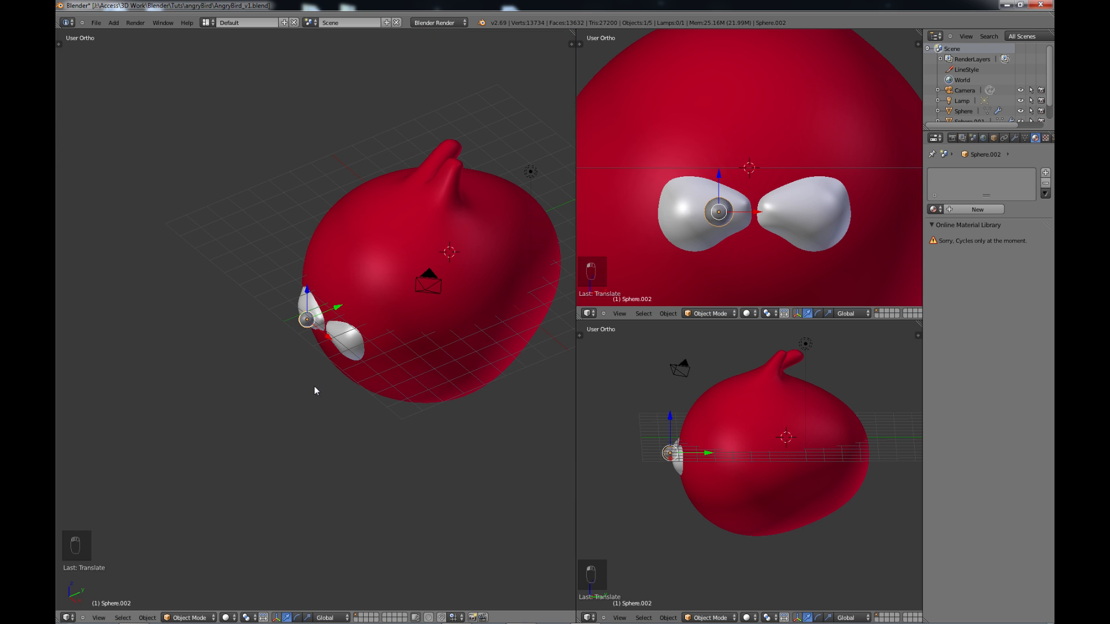
middle_click_drag(323, 382, 317, 319)
scroll(349, 356, "up", 5)
left_click_drag(317, 319, 311, 362)
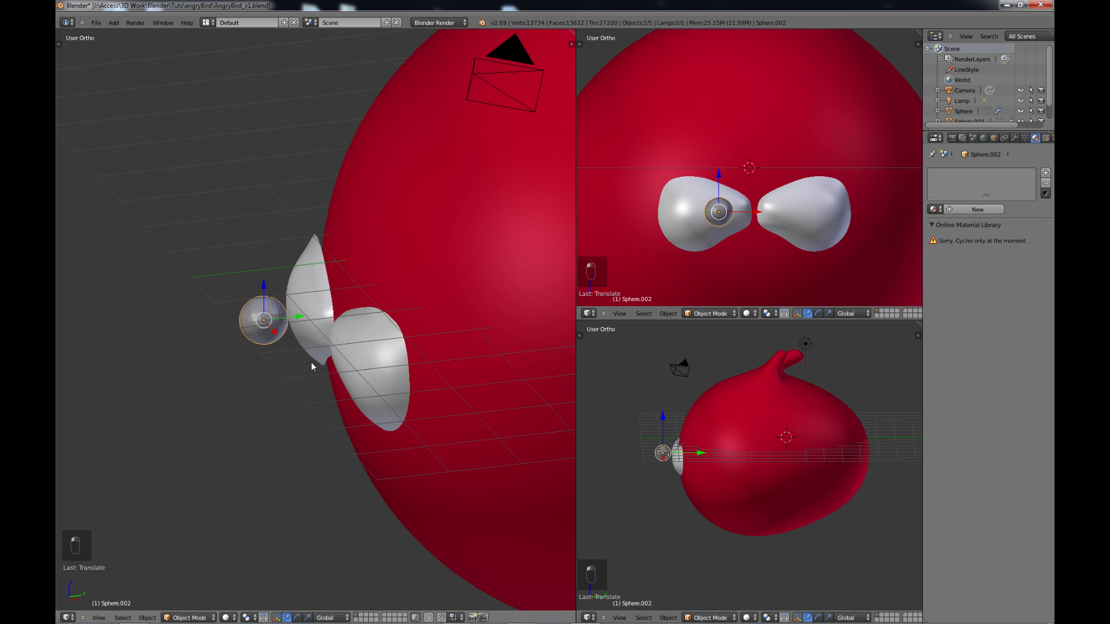
mouse_move(311, 362)
middle_mouse_down()
mouse_move(296, 360)
mouse_move(300, 349)
middle_mouse_up()
Step: Edit the pupil sphere's mesh in the side view and delete the half of its vertices facing the eye
key("Tab")
key("KP_3")
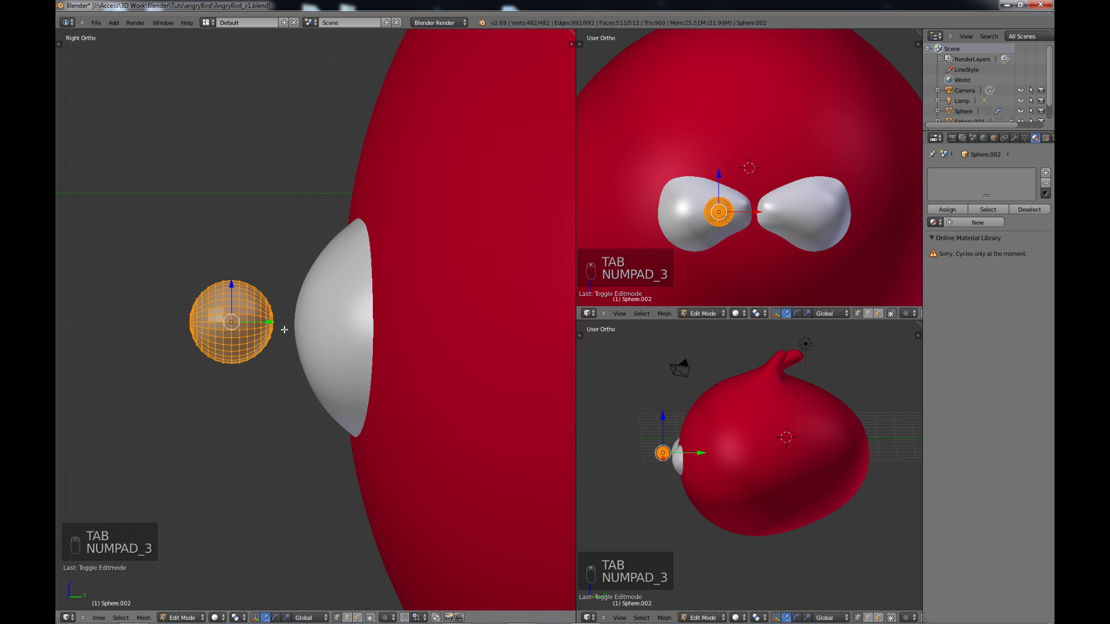
scroll(243, 333, "up", 3)
middle_click_drag(172, 242, 272, 250, "shift")
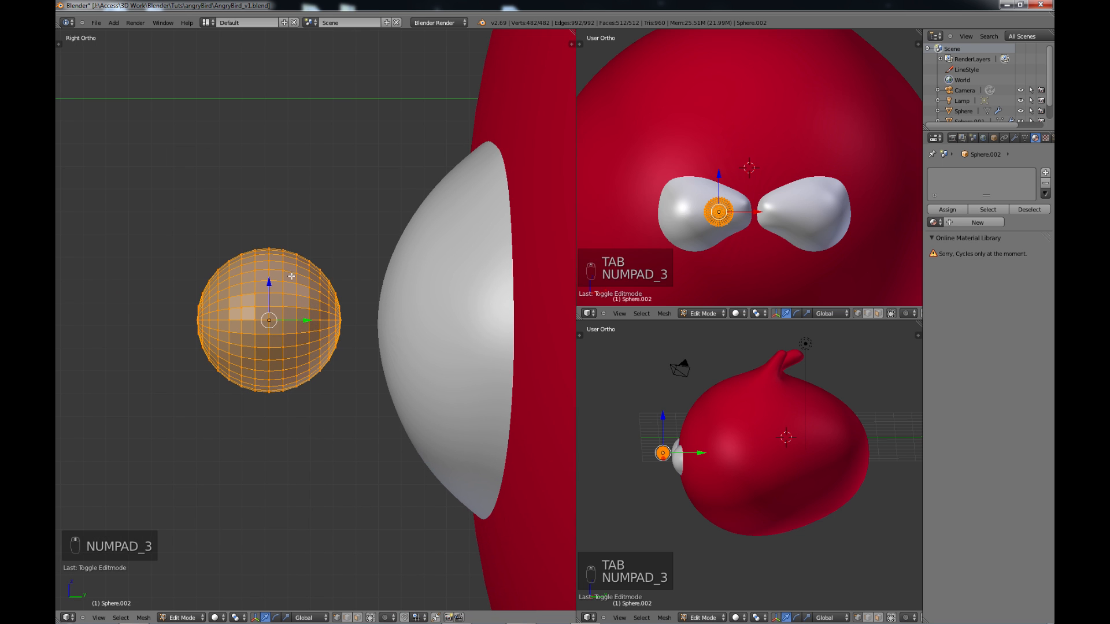
right_click(272, 250)
key("b")
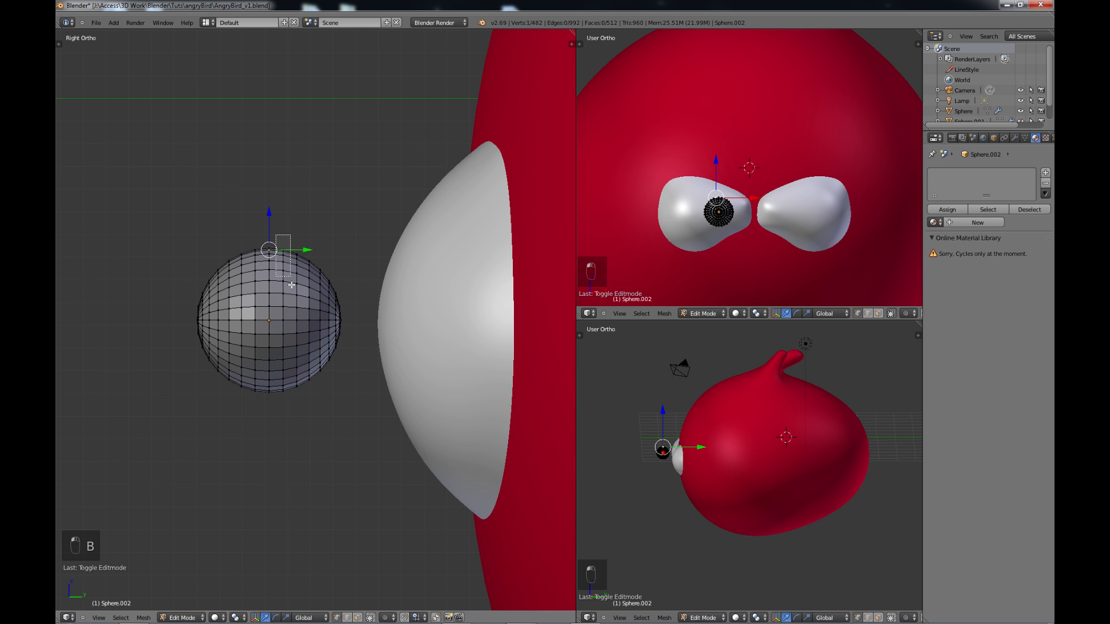
left_click_drag(276, 236, 350, 419)
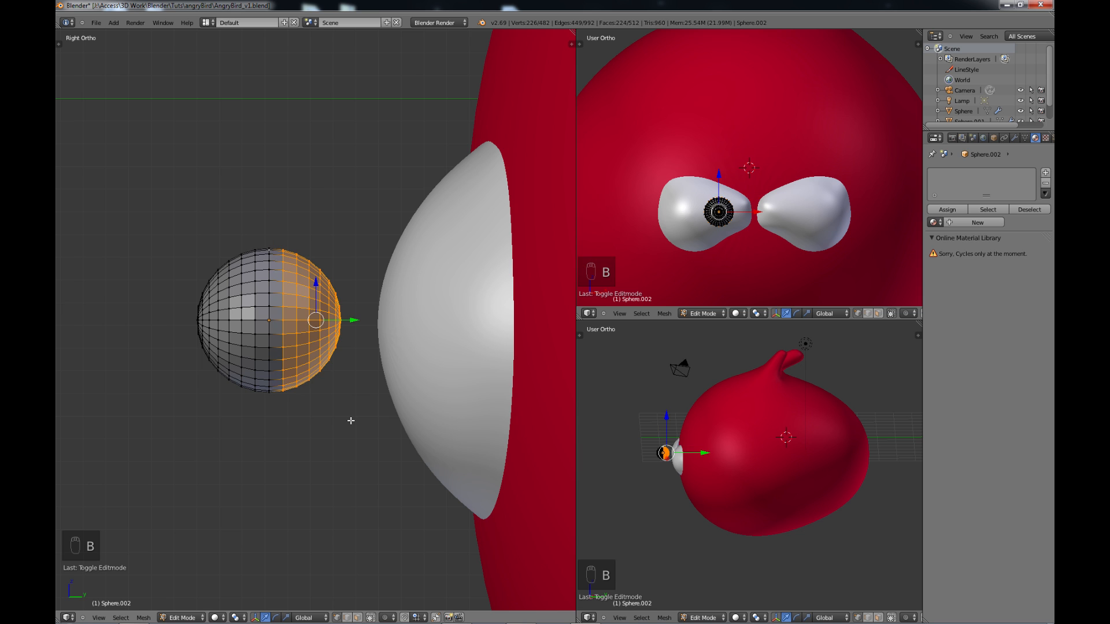
key("x")
left_click(341, 414)
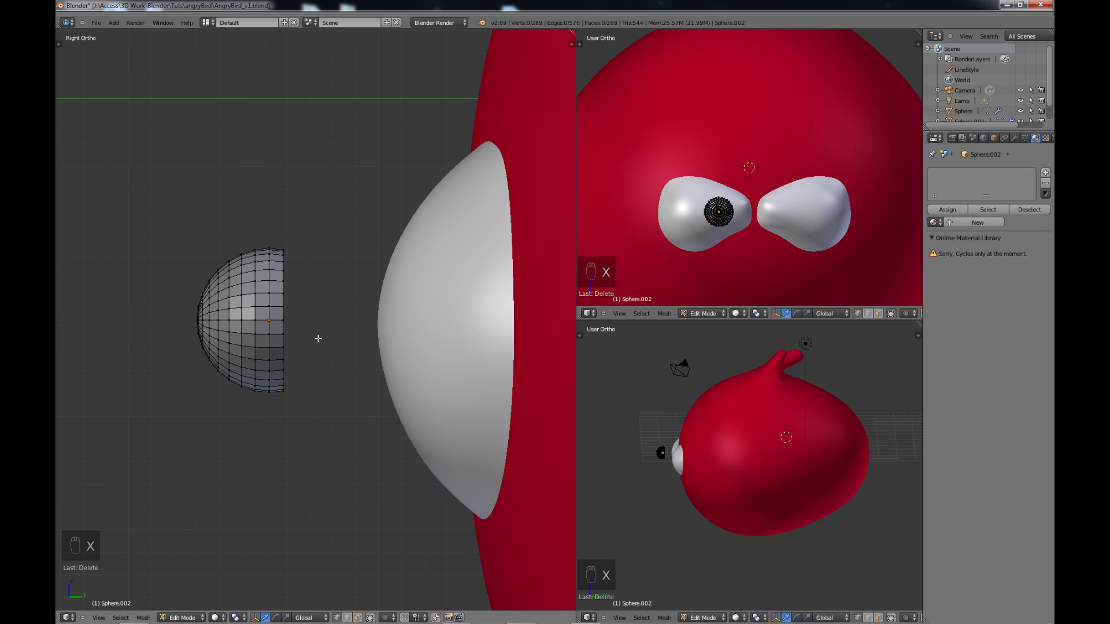
Step: Apply smooth shading to the whole pupil half-sphere and leave mesh editing
middle_click_drag(318, 337, 364, 349)
middle_click_drag(254, 322, 297, 337)
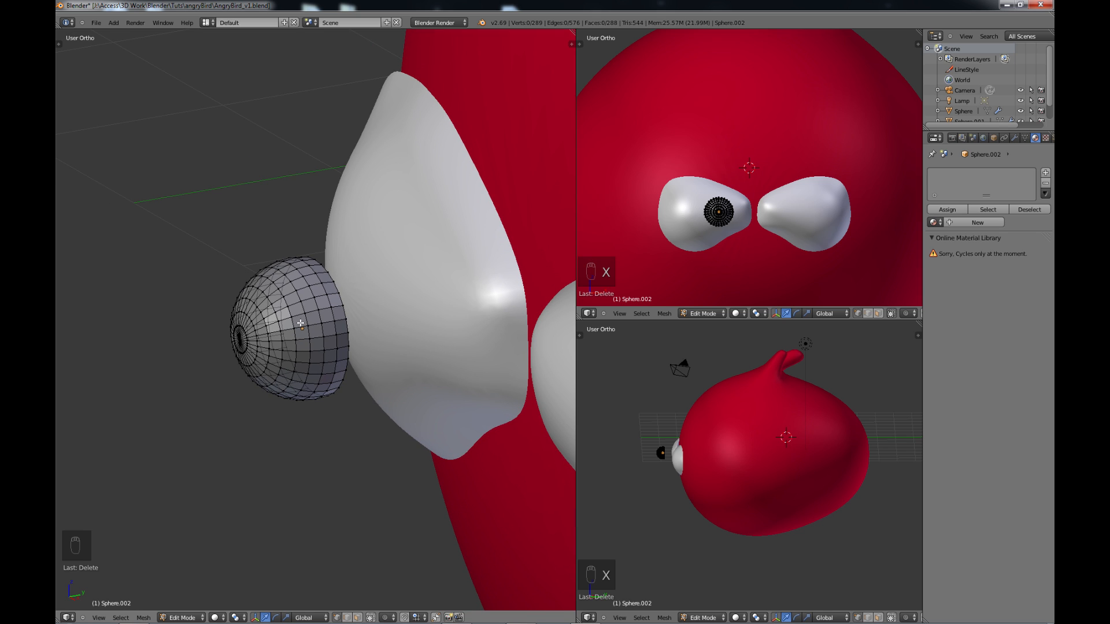
key("a")
key("w")
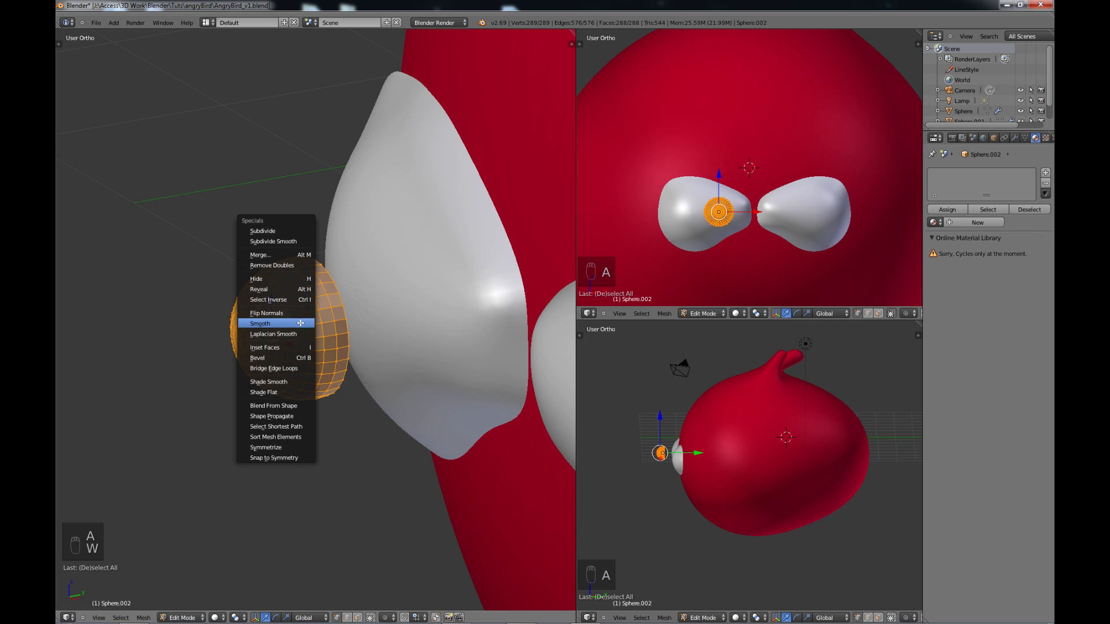
left_click(292, 382)
middle_click_drag(334, 353, 336, 349)
key("a")
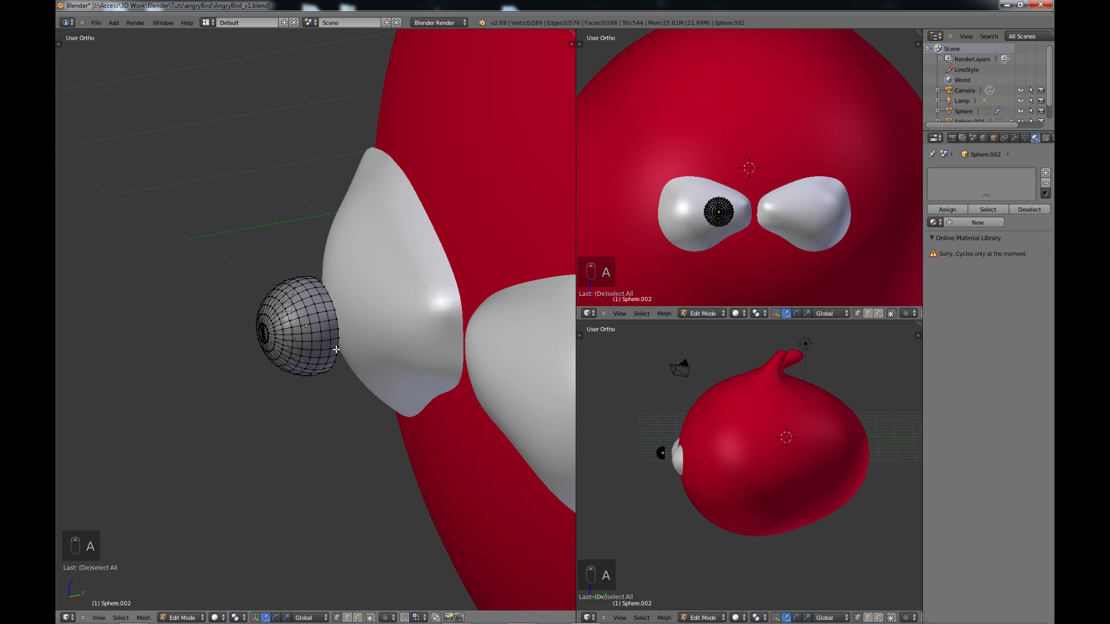
key("Tab")
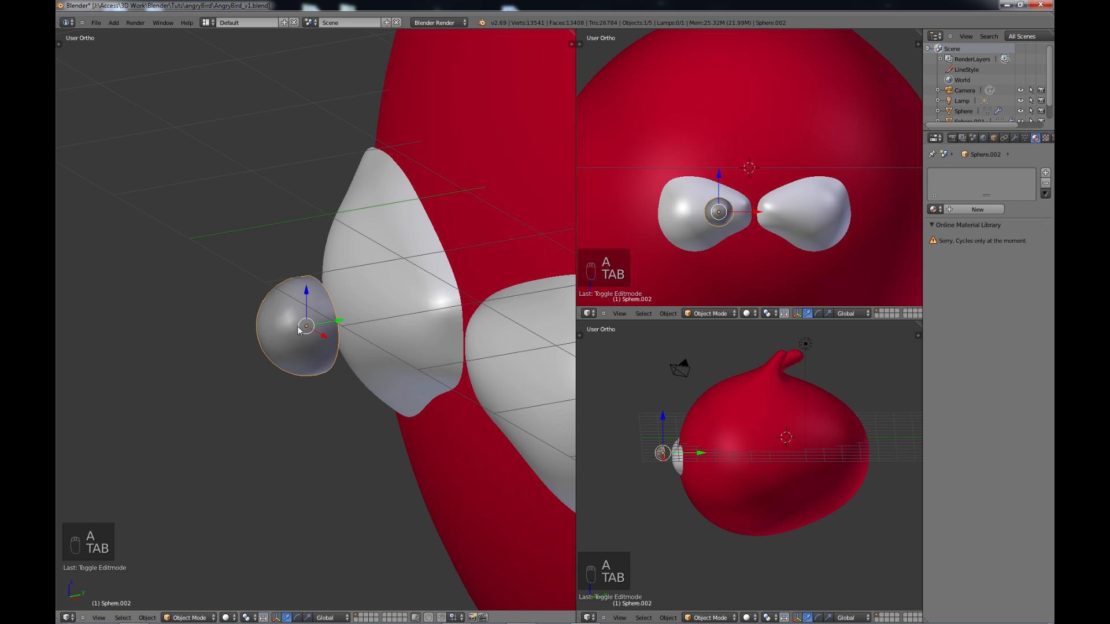
Step: Create a new material for the pupil half-sphere
key("t")
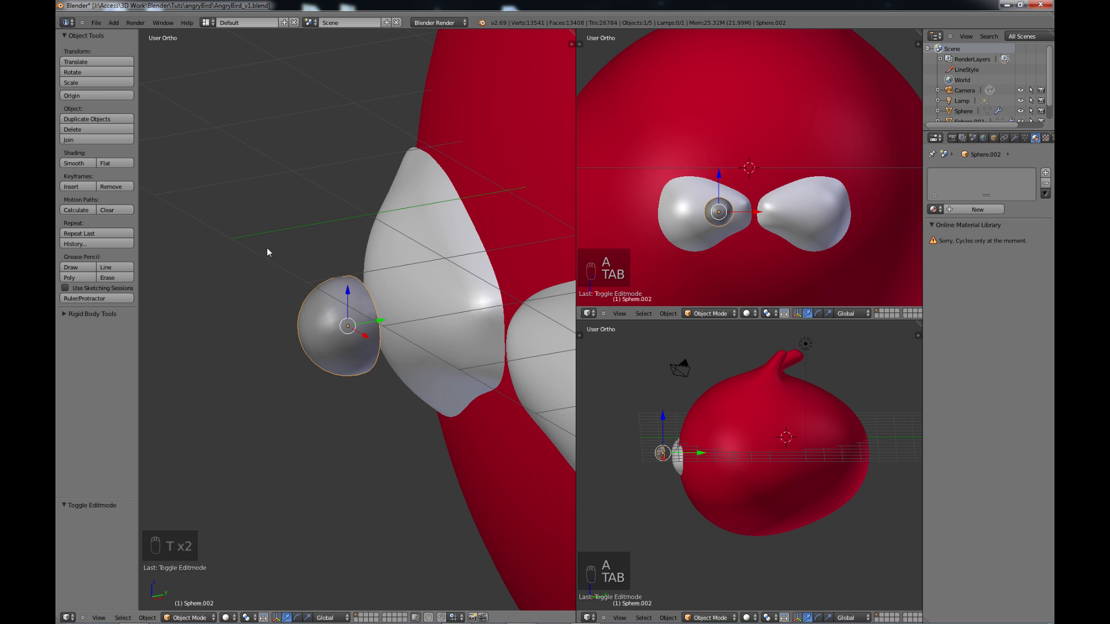
key("t")
middle_click_drag(362, 357, 411, 365)
middle_click_drag(300, 324, 328, 331)
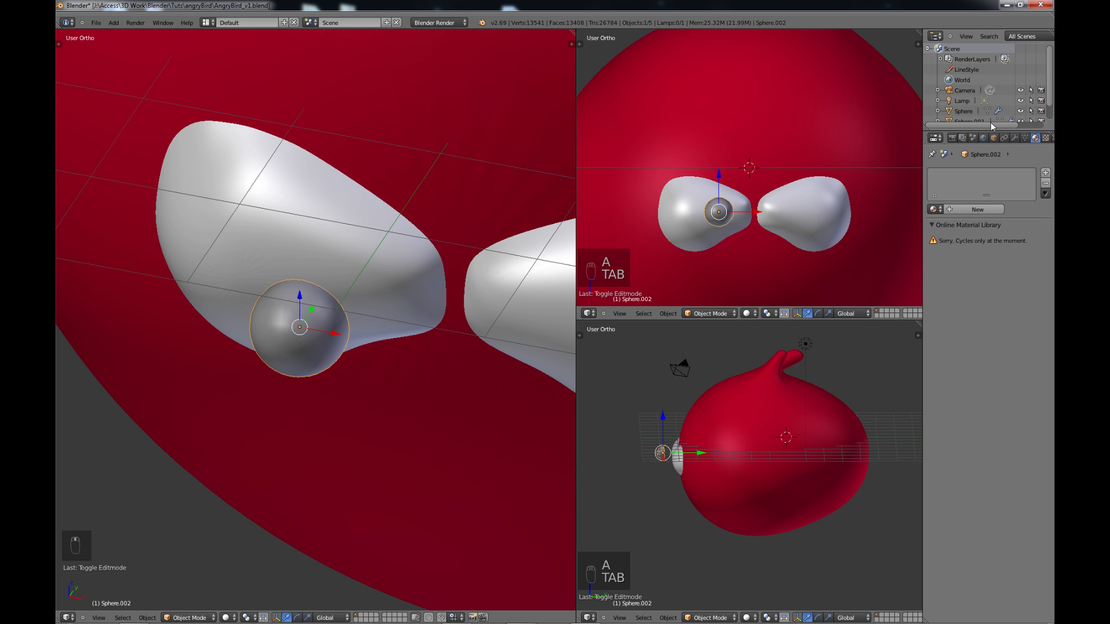
left_click(970, 209)
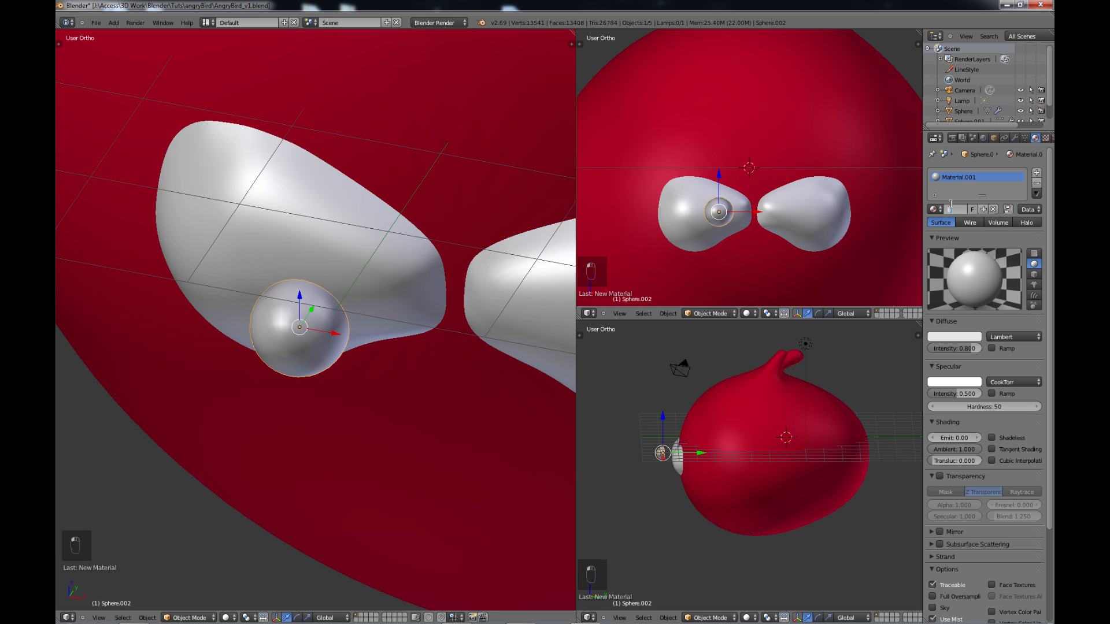
Step: Name the pupil's material black and give it a near-black diffuse color with a specular intensity of 0.135
type("black")
key("Return")
left_click(959, 335)
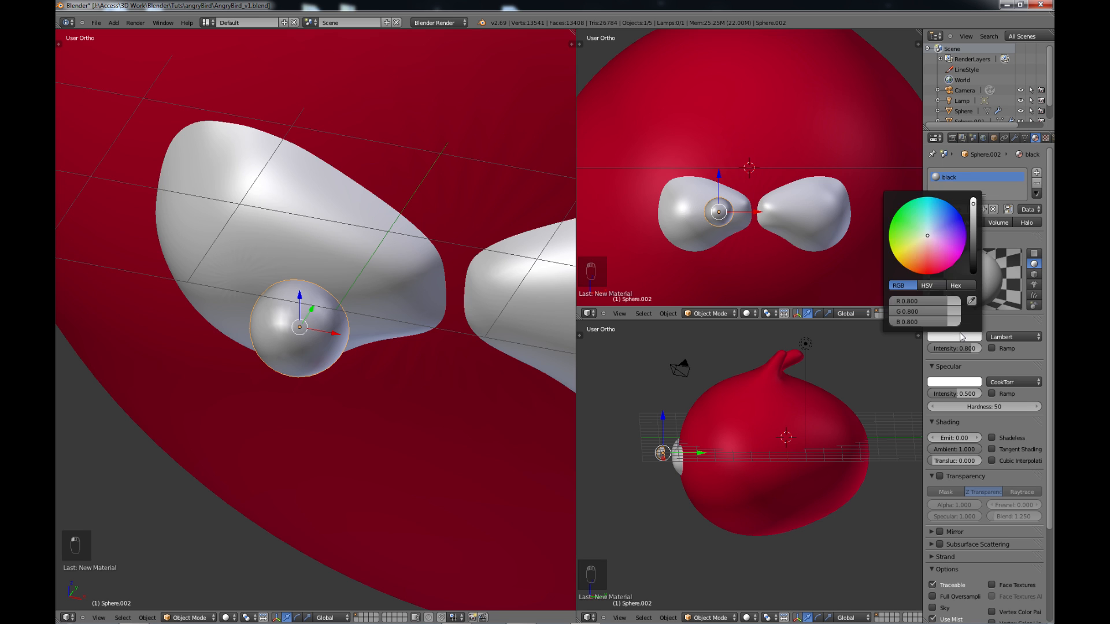
left_click_drag(973, 206, 974, 265)
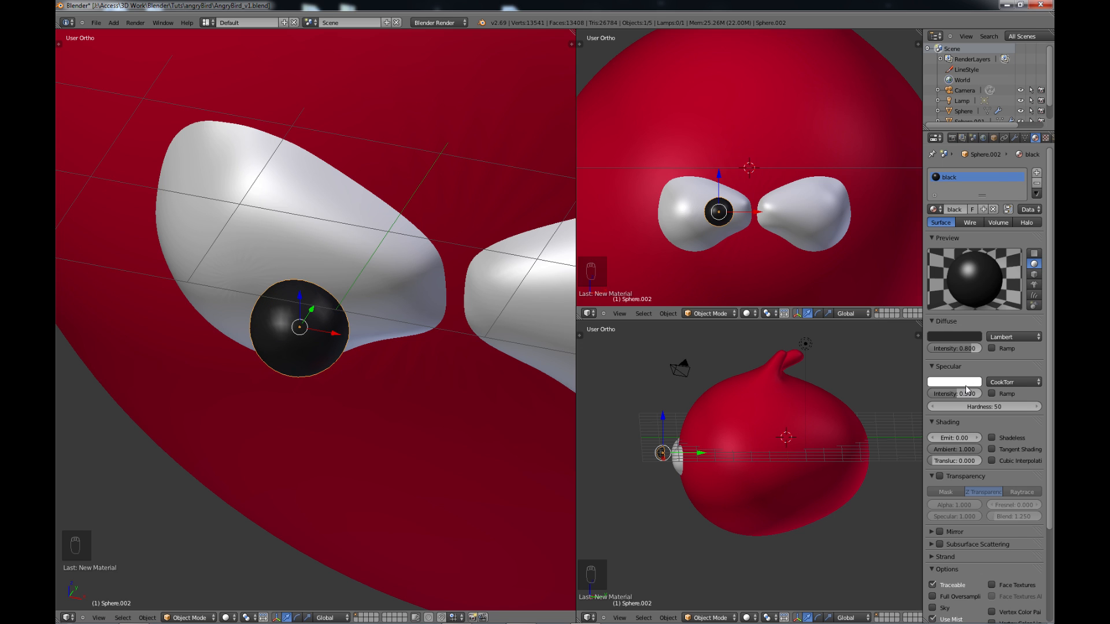
left_click_drag(964, 394, 945, 397)
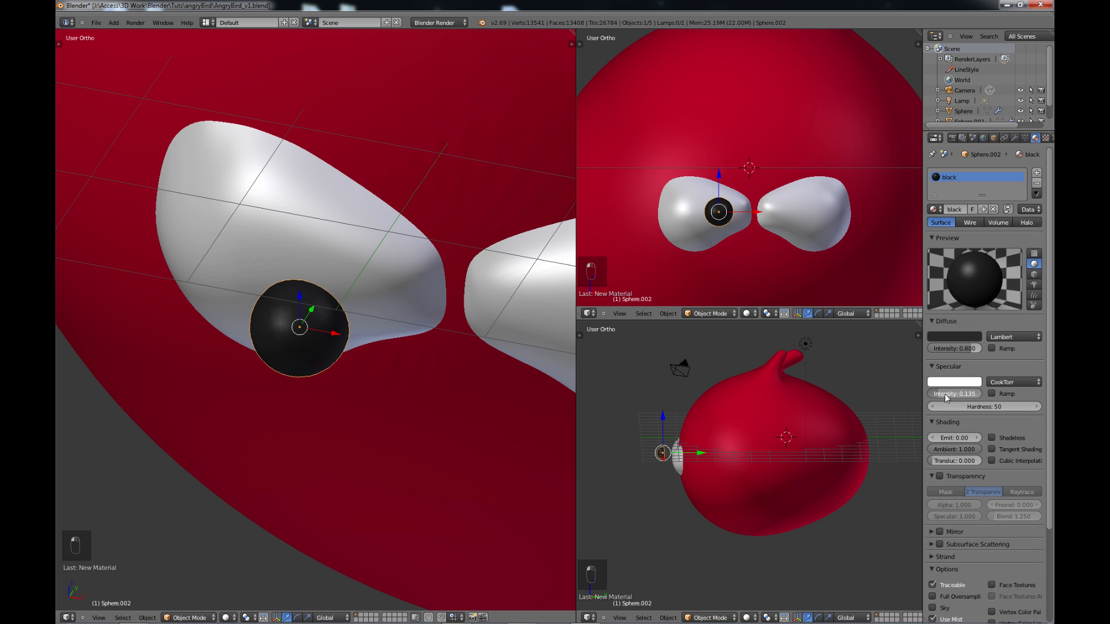
Step: Move the pupil back along the Y axis until its flat back sits against the left eye white
middle_click_drag(356, 387, 300, 390)
key("KP_7")
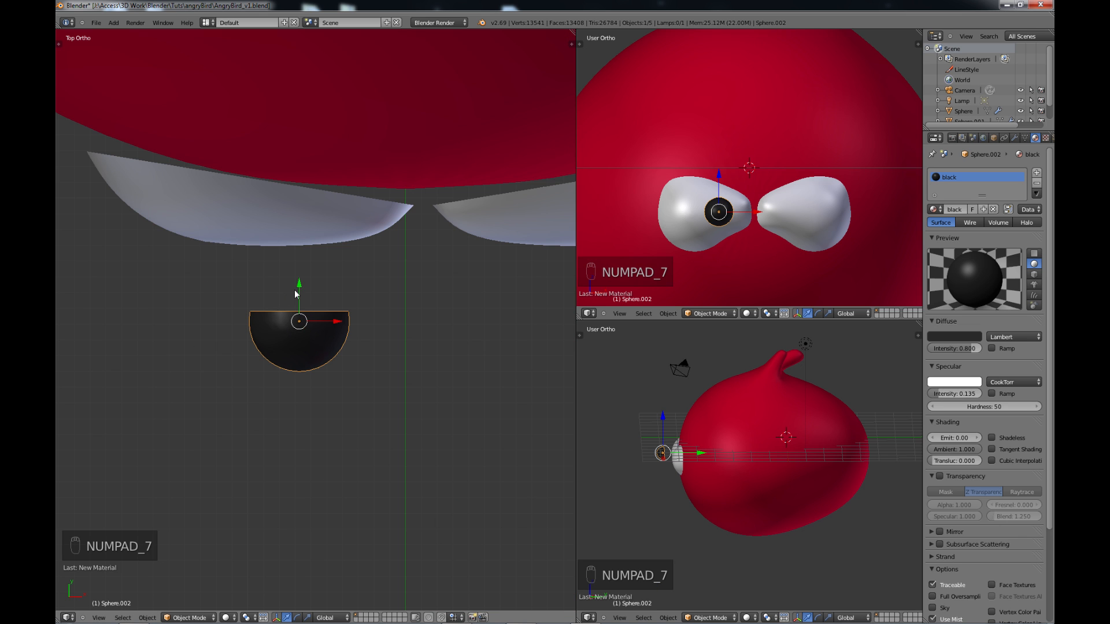
left_click_drag(295, 293, 300, 243)
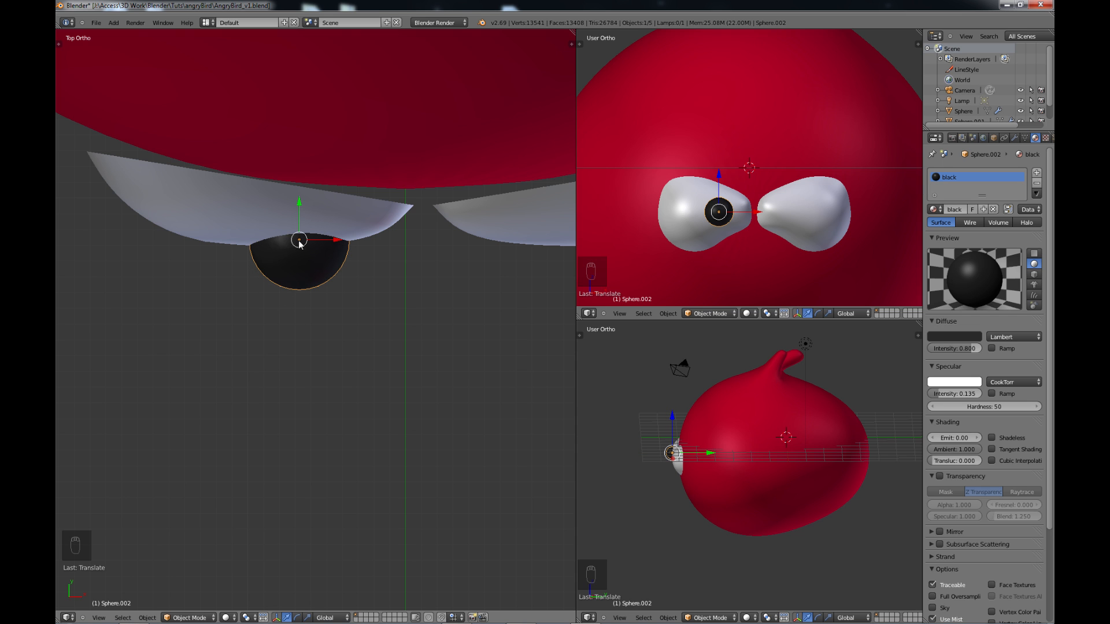
middle_click_drag(307, 288, 262, 212)
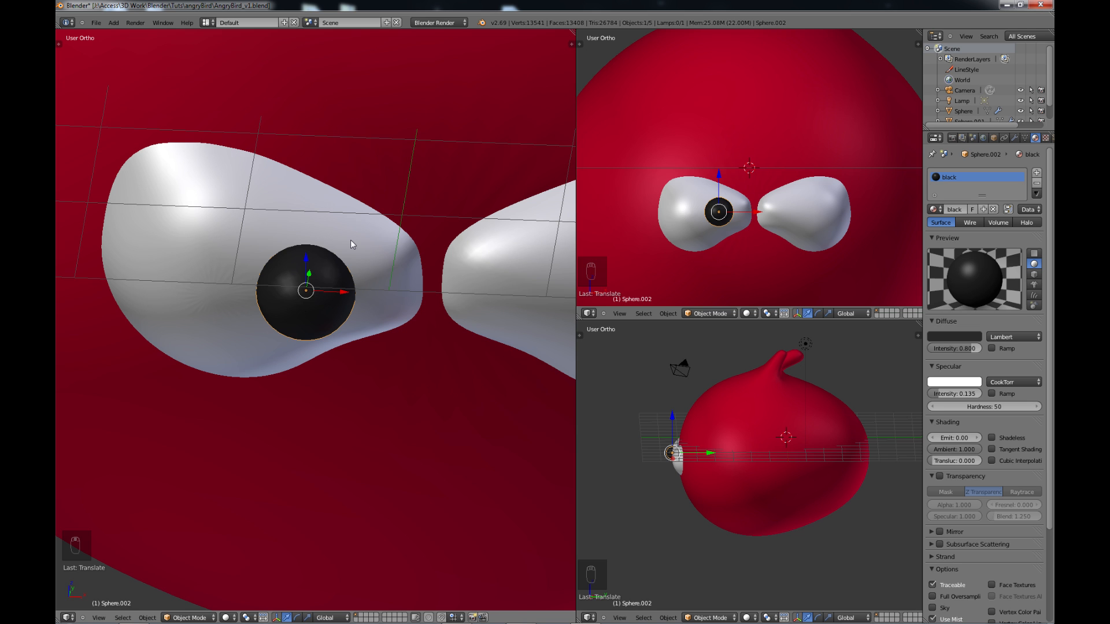
middle_click_drag(350, 241, 367, 322)
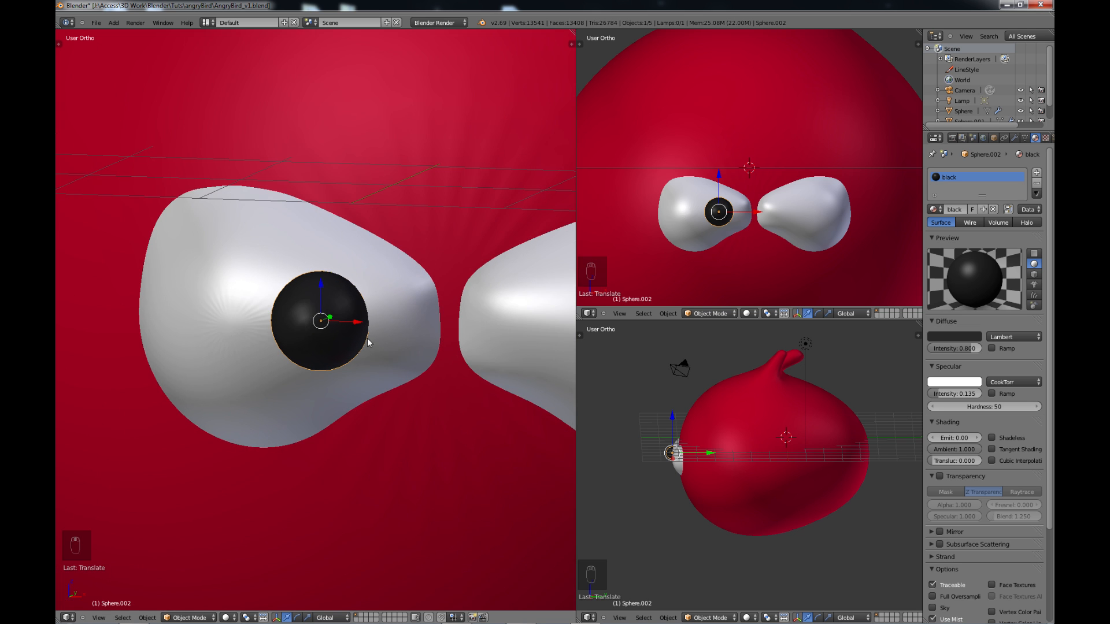
scroll(326, 346, "down", 2)
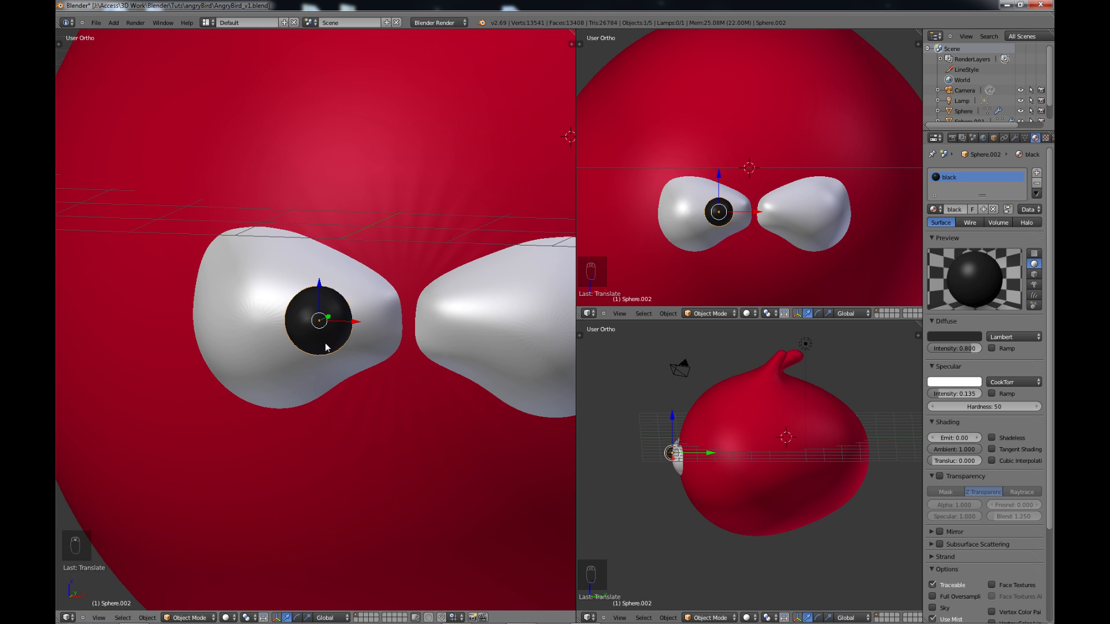
Step: Duplicate the pupil in front wireframe view and shift the copy along the X axis toward the right eye
key("KP_1")
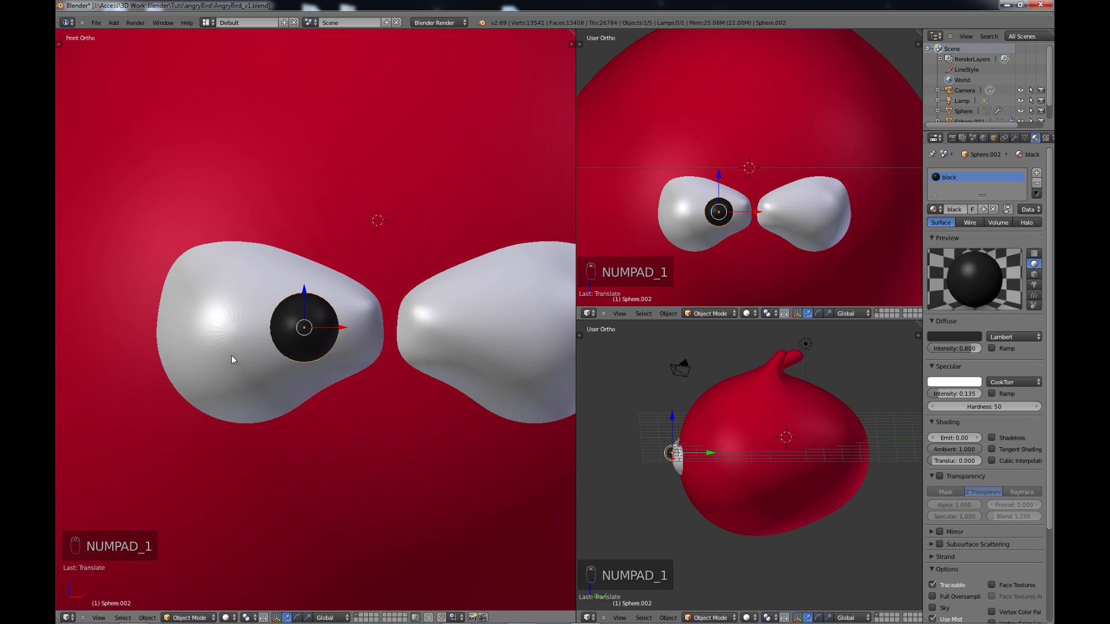
key("z")
scroll(327, 362, "up", 2)
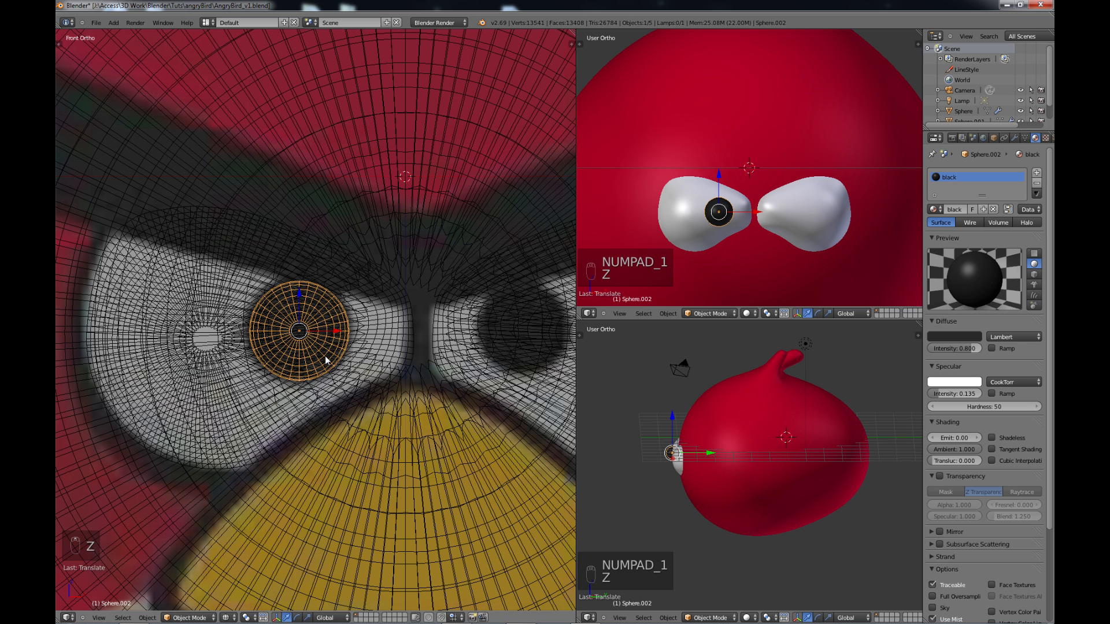
key("shift+d")
key("x")
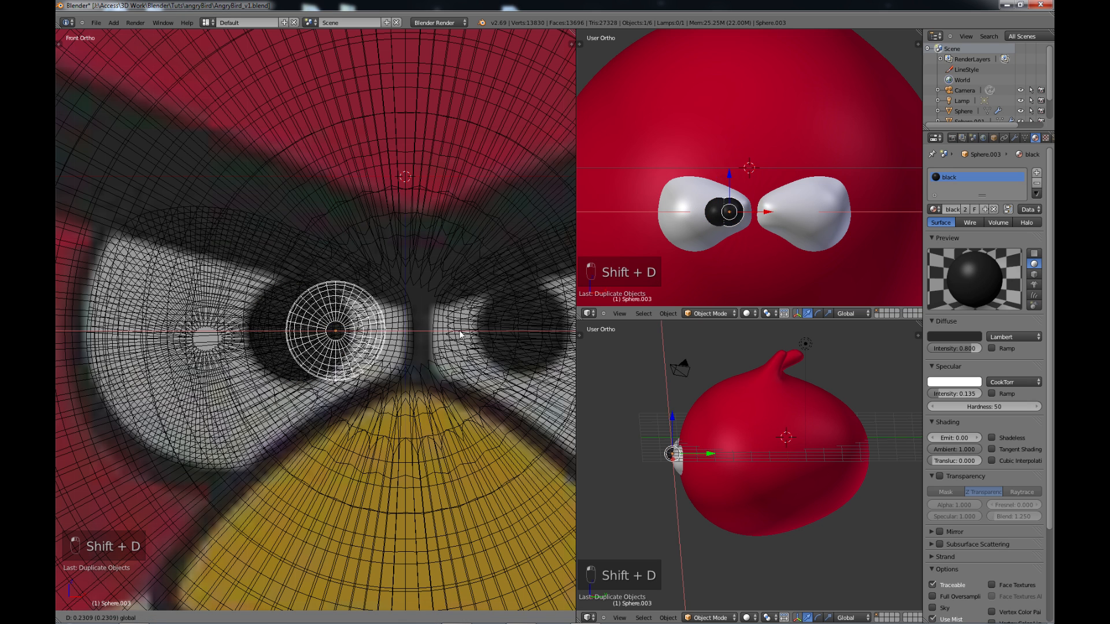
right_click(552, 337)
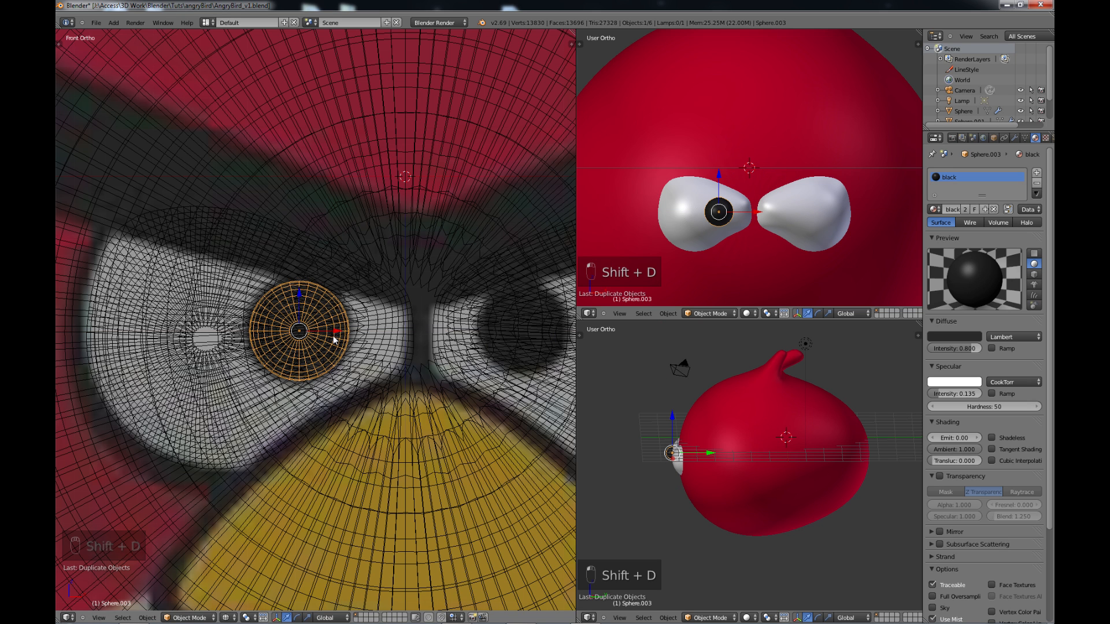
key("shift+d")
key("x")
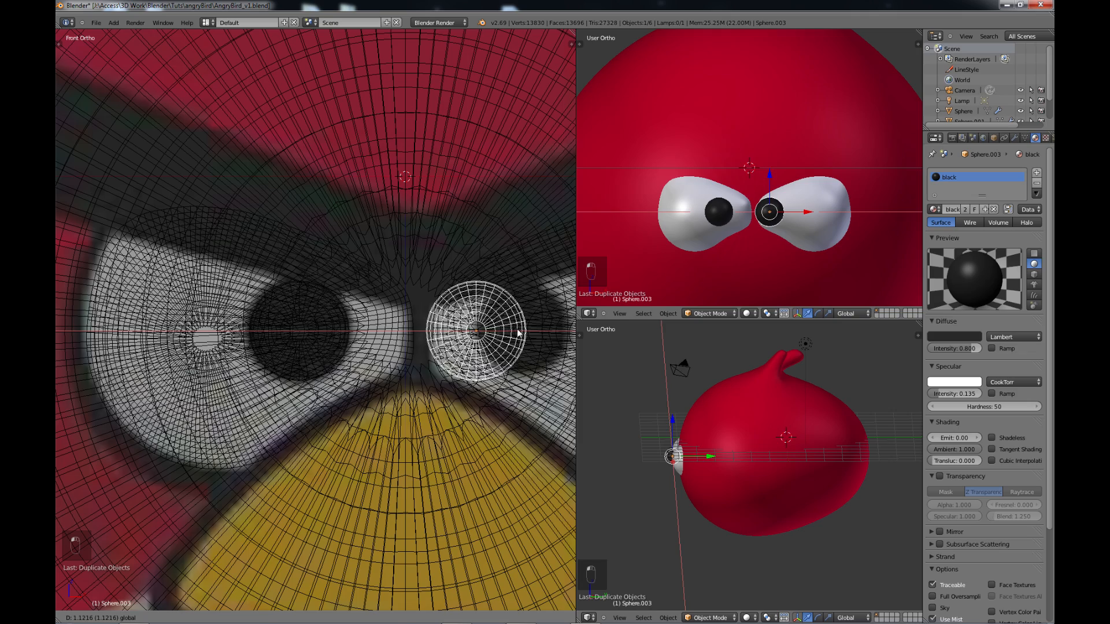
left_click(519, 333)
Step: Align the duplicated pupil along X with the right pupil in the reference image, scale it down slightly and deselect it
middle_click_drag(412, 360, 387, 379)
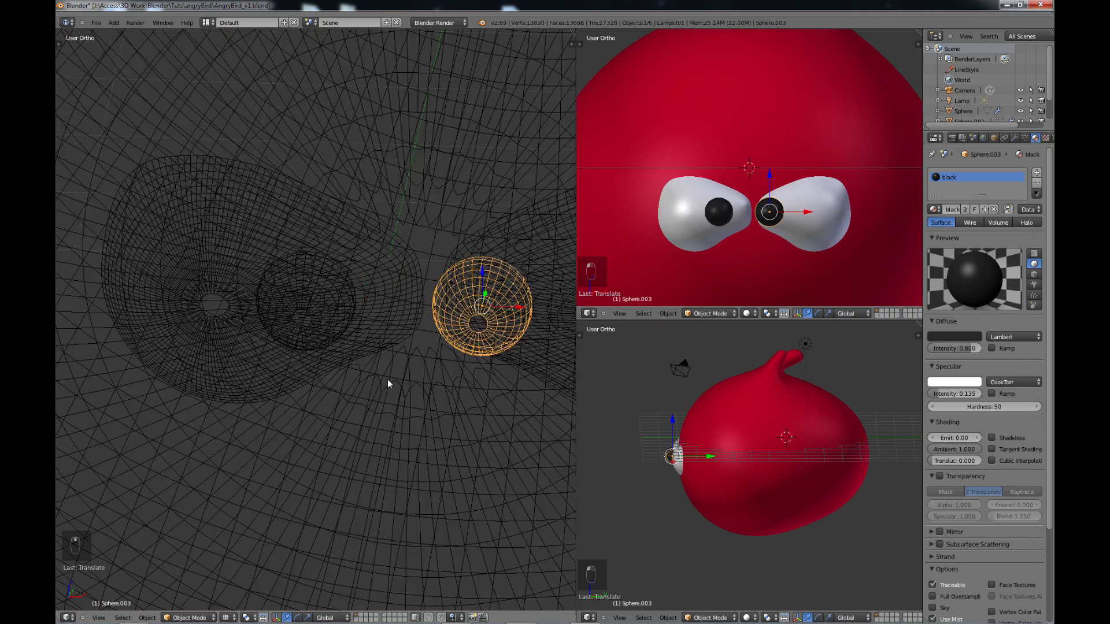
key("KP_1")
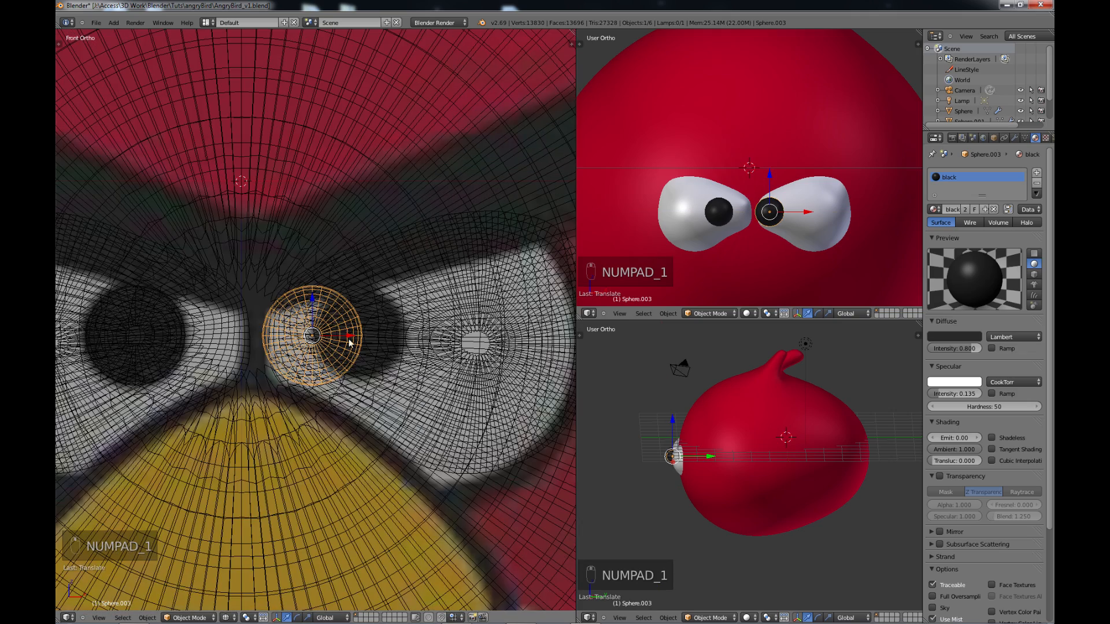
key("g")
key("x")
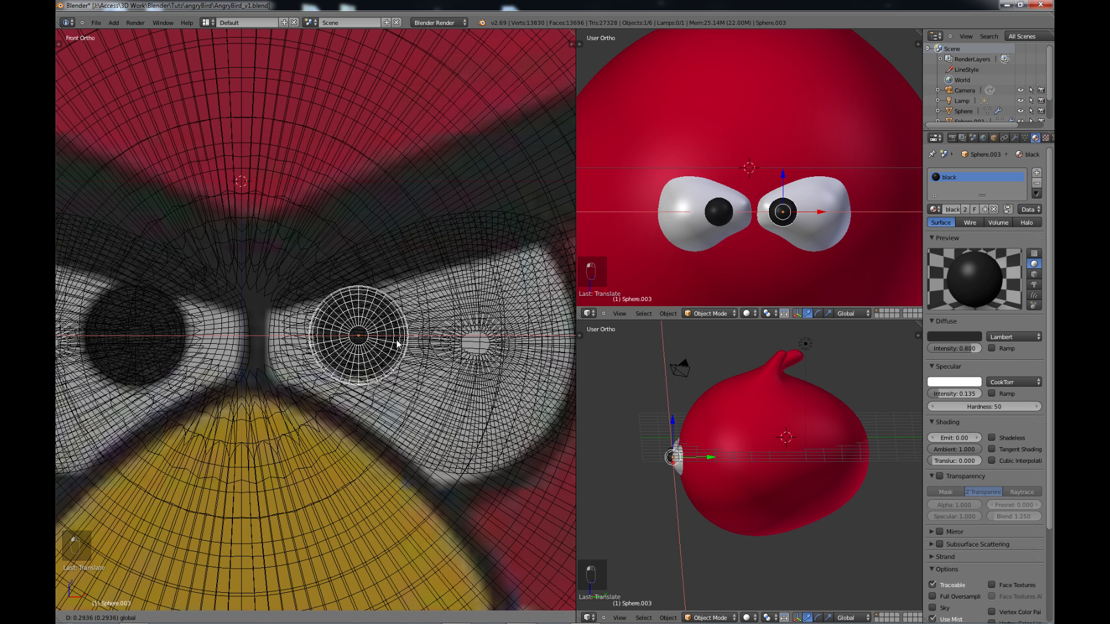
left_click(397, 343)
key("s")
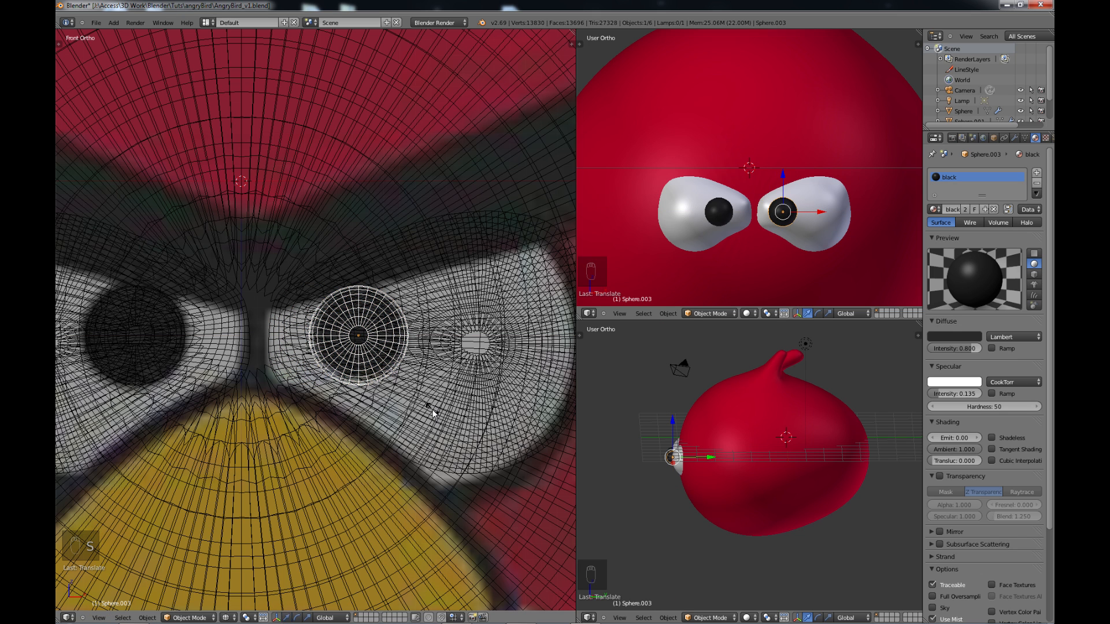
left_click(427, 409)
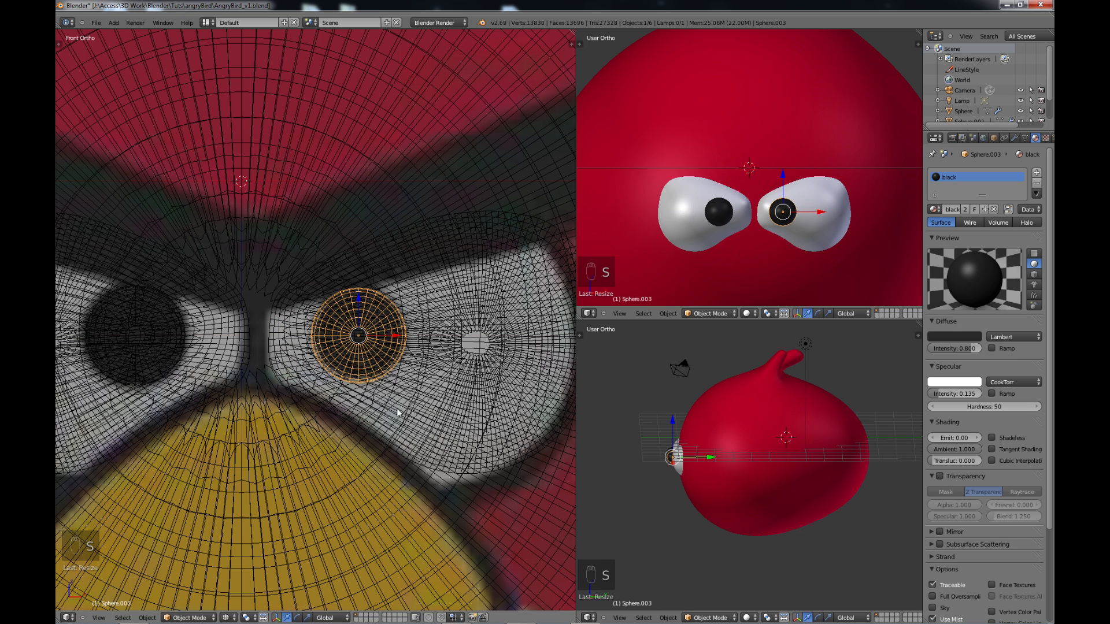
scroll(358, 399, "down", 2)
scroll(356, 397, "down", 1)
key("a")
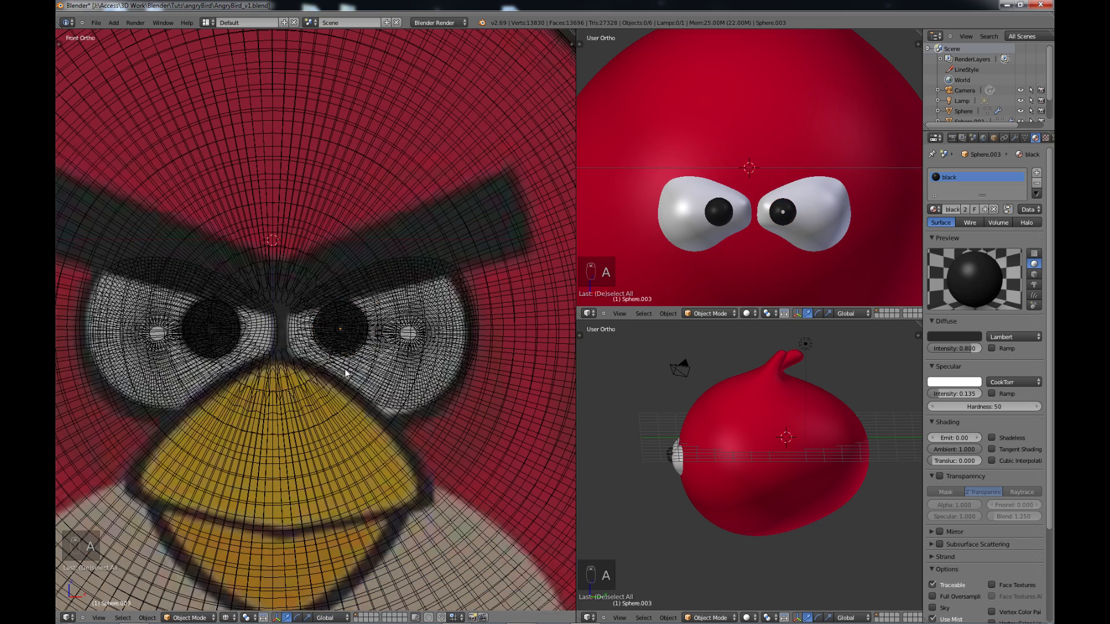
Step: Add a cube, scale it down to a small block and lower it to where the eyebrows meet above the beak
mouse_move(335, 348)
middle_mouse_down()
mouse_move(251, 393)
mouse_move(376, 380)
mouse_move(335, 347)
middle_mouse_up()
key("KP_1")
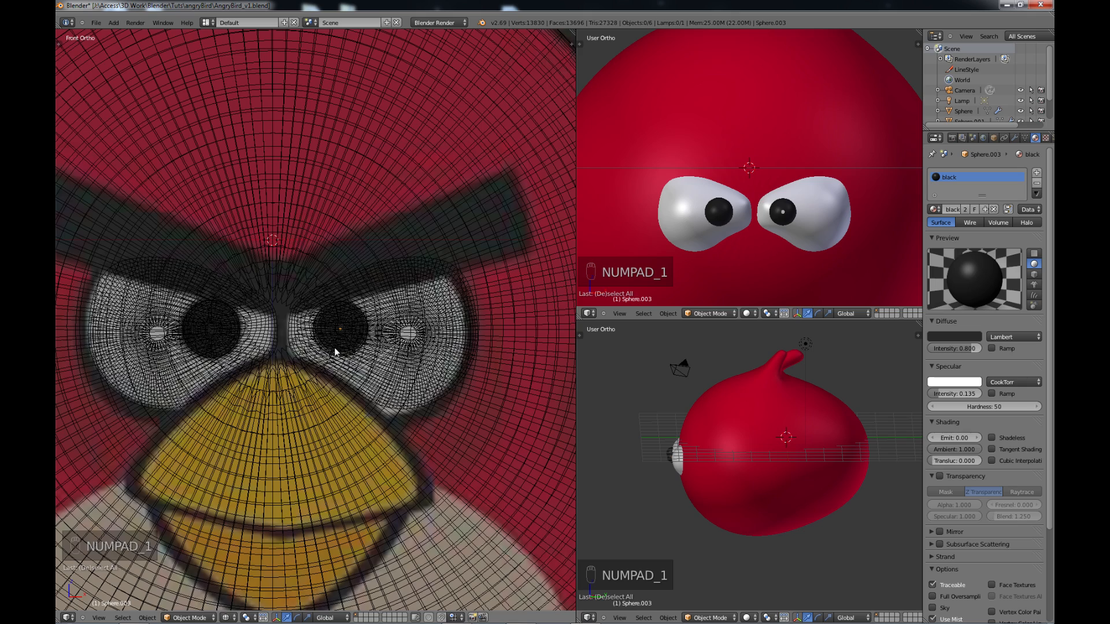
scroll(334, 364, "down", 2)
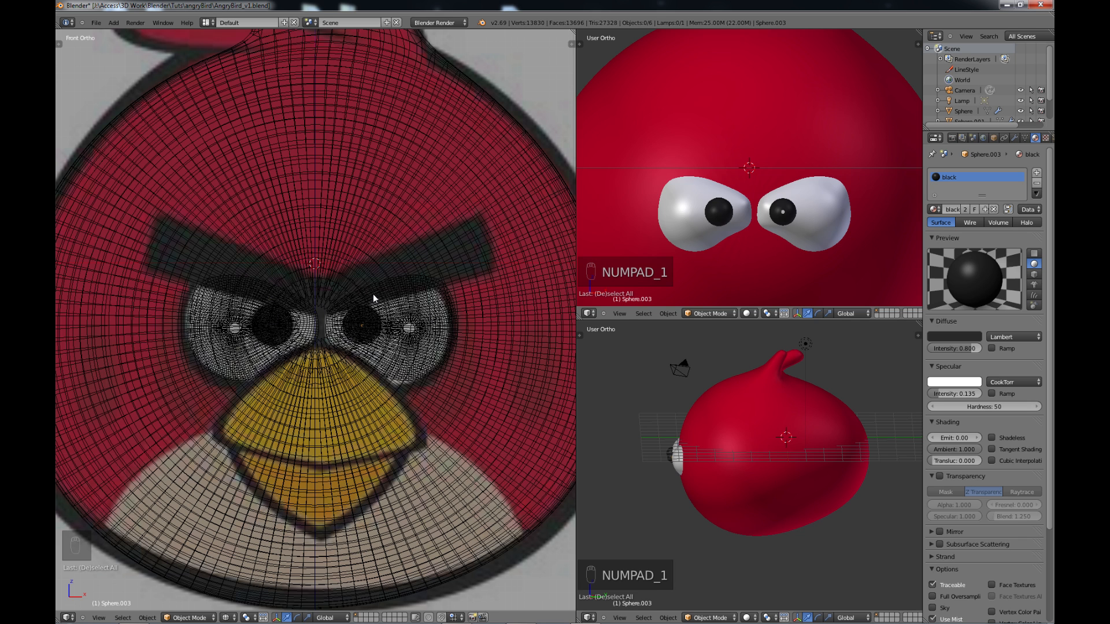
middle_click_drag(373, 292, 386, 316, "shift")
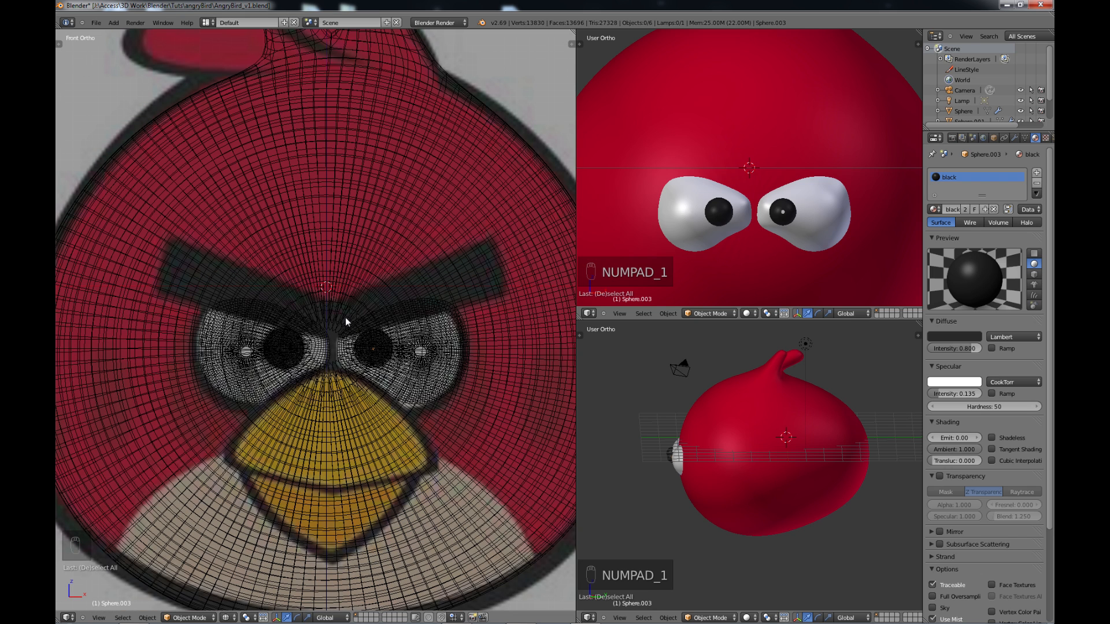
key("shift+a")
mouse_move(345, 318)
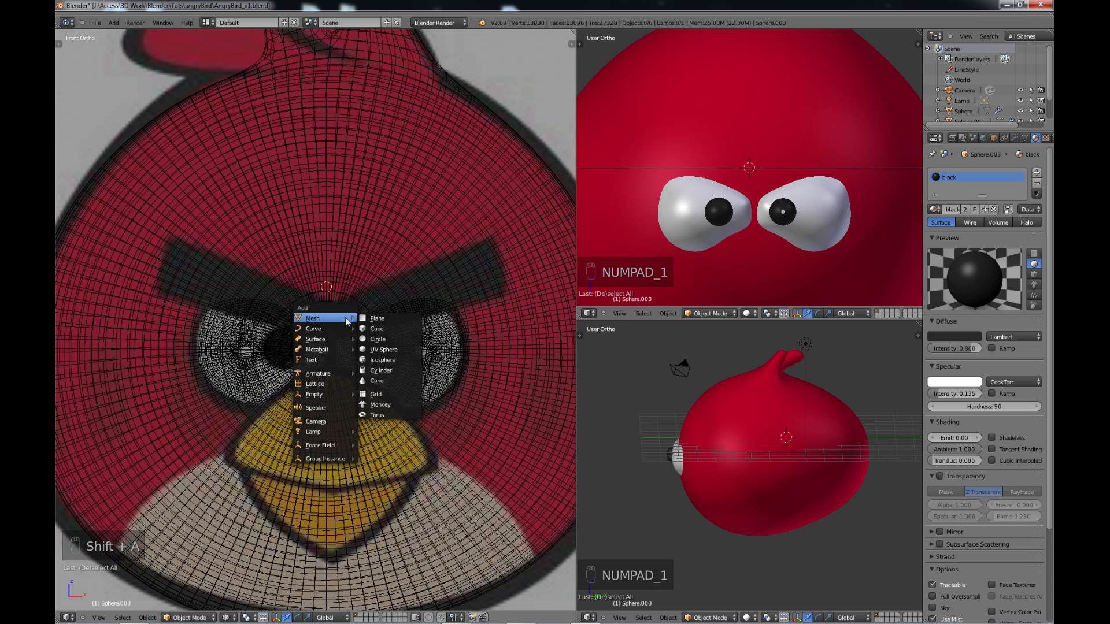
left_click(376, 328)
key("s")
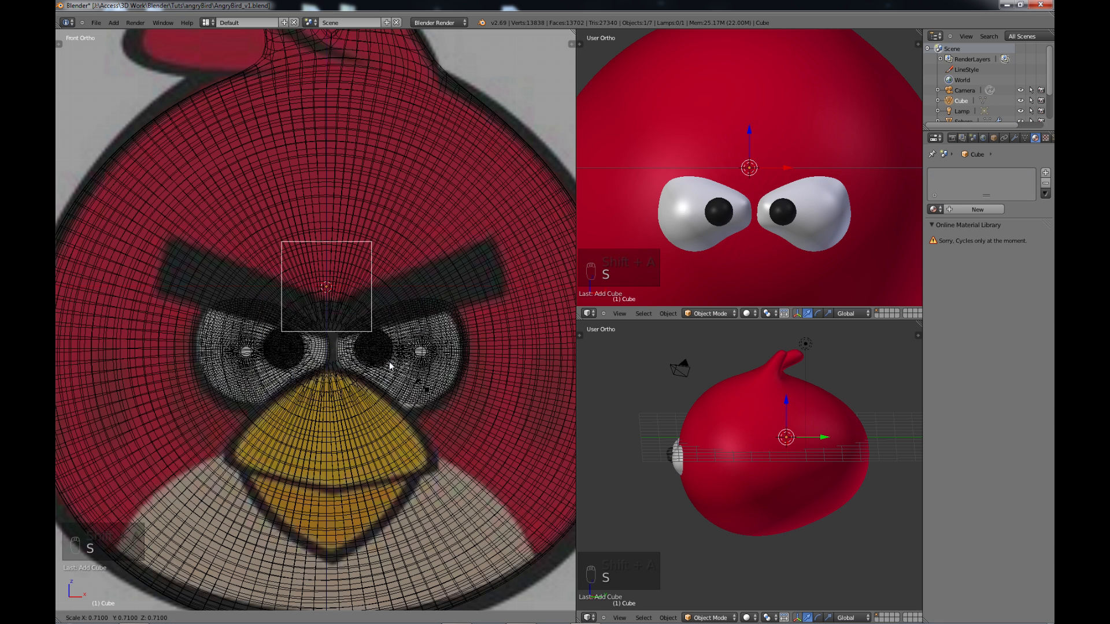
left_click(348, 330)
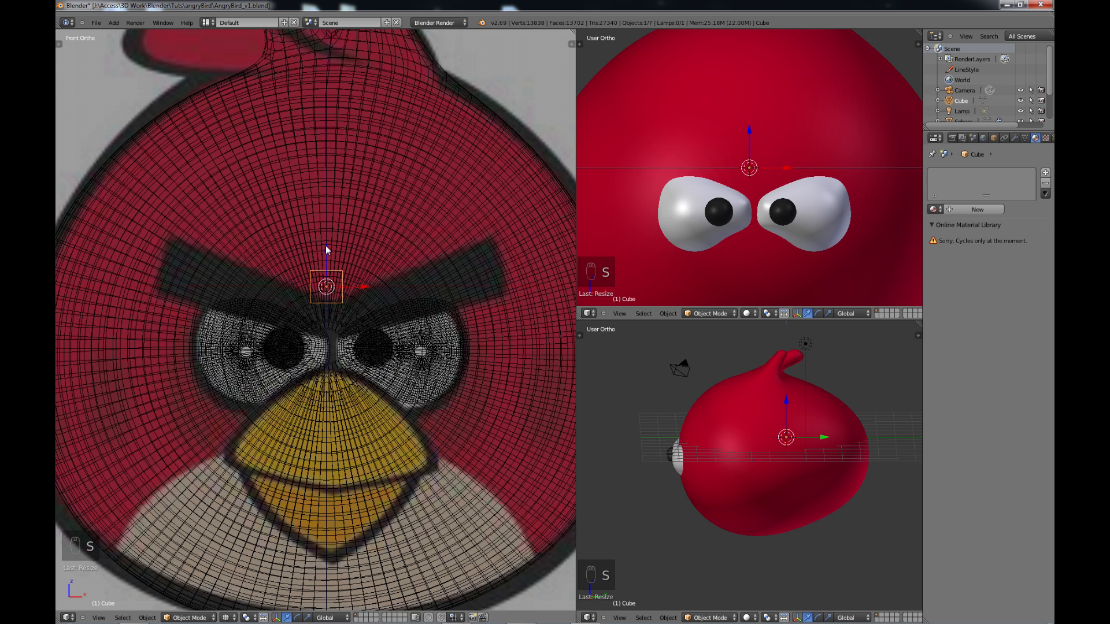
left_click_drag(325, 245, 331, 278)
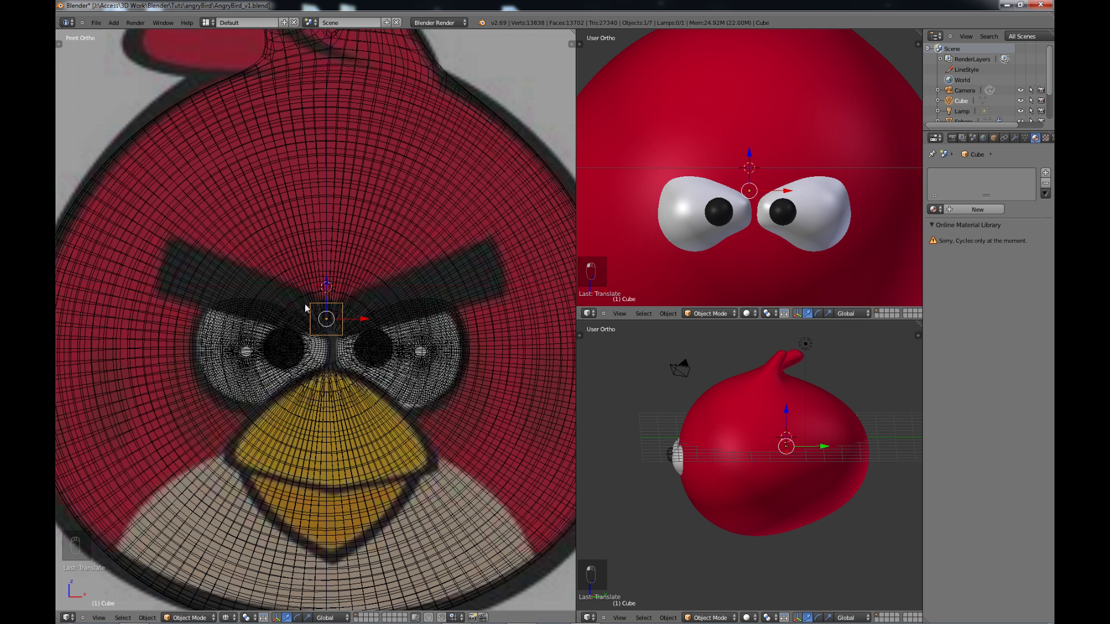
Step: Stretch the cube along the X axis into a long bar spanning the width of both reference eyebrows
middle_click_drag(327, 349, 346, 345, "shift")
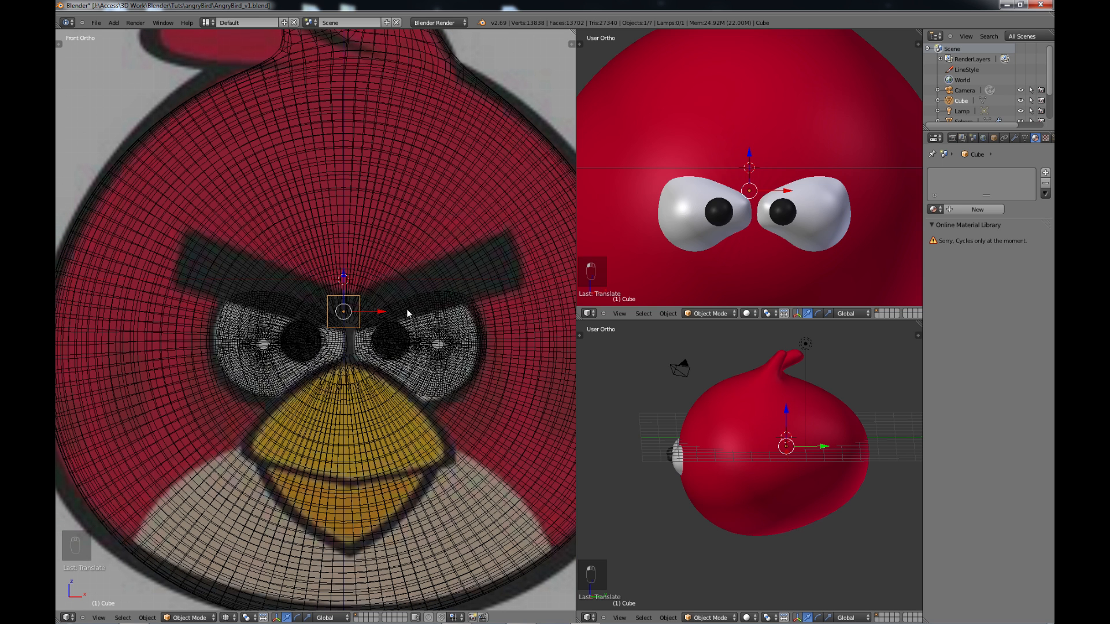
key("s")
key("x")
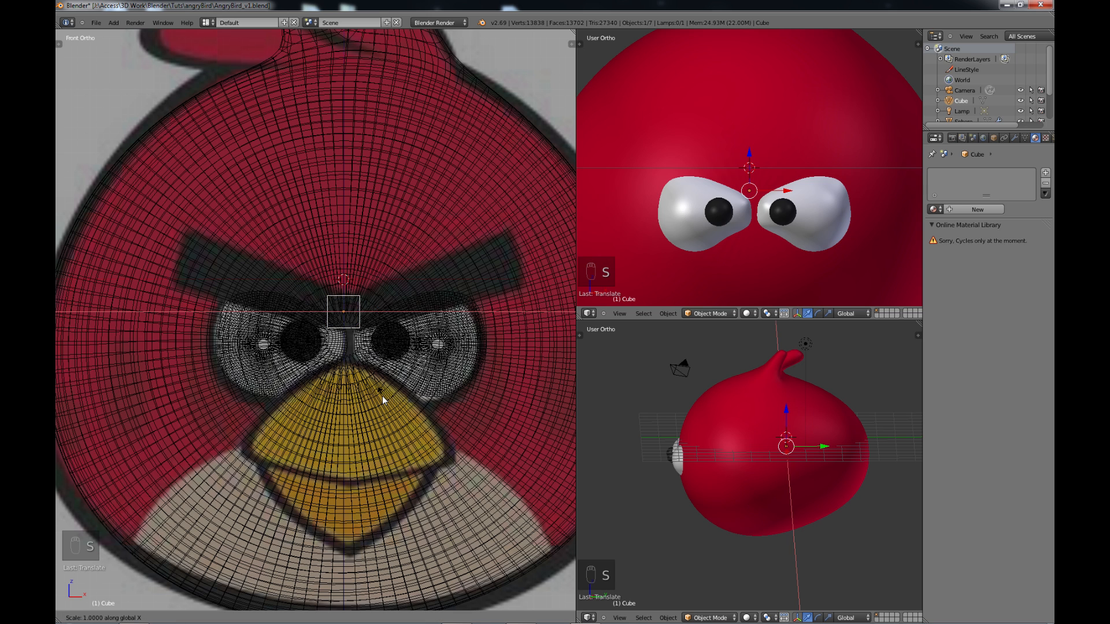
left_click(562, 436)
key("s")
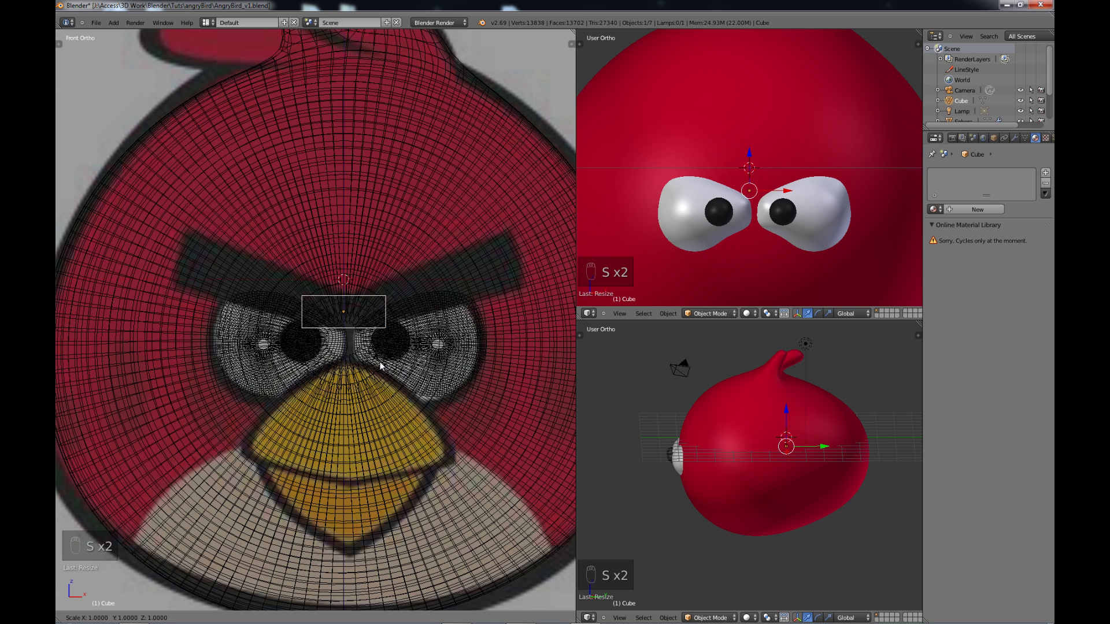
key("x")
left_click(535, 404)
key("s")
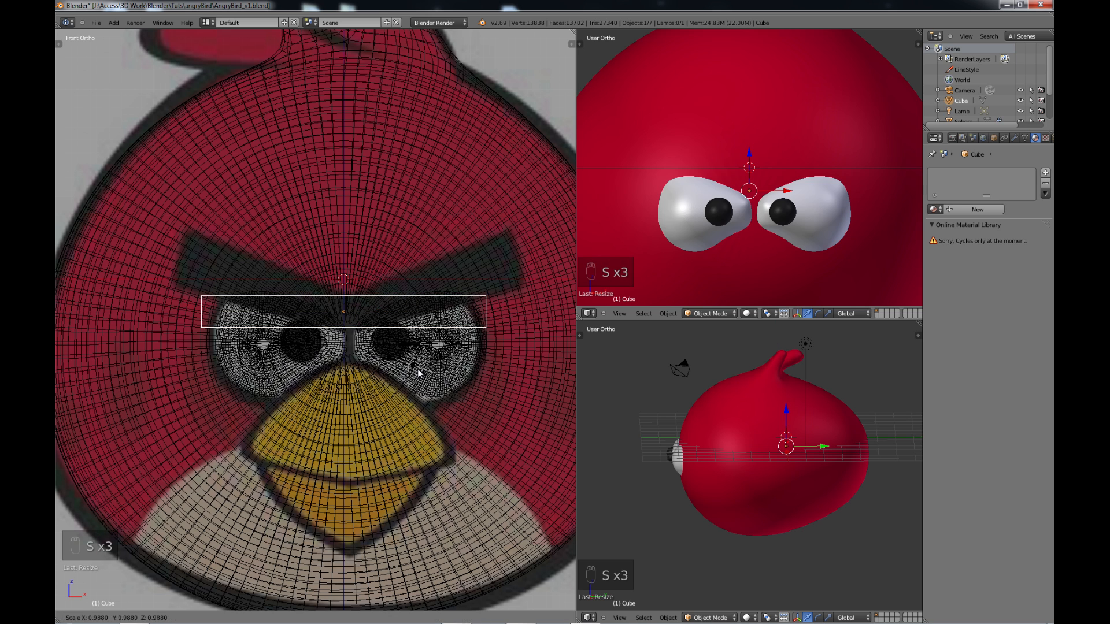
key("x")
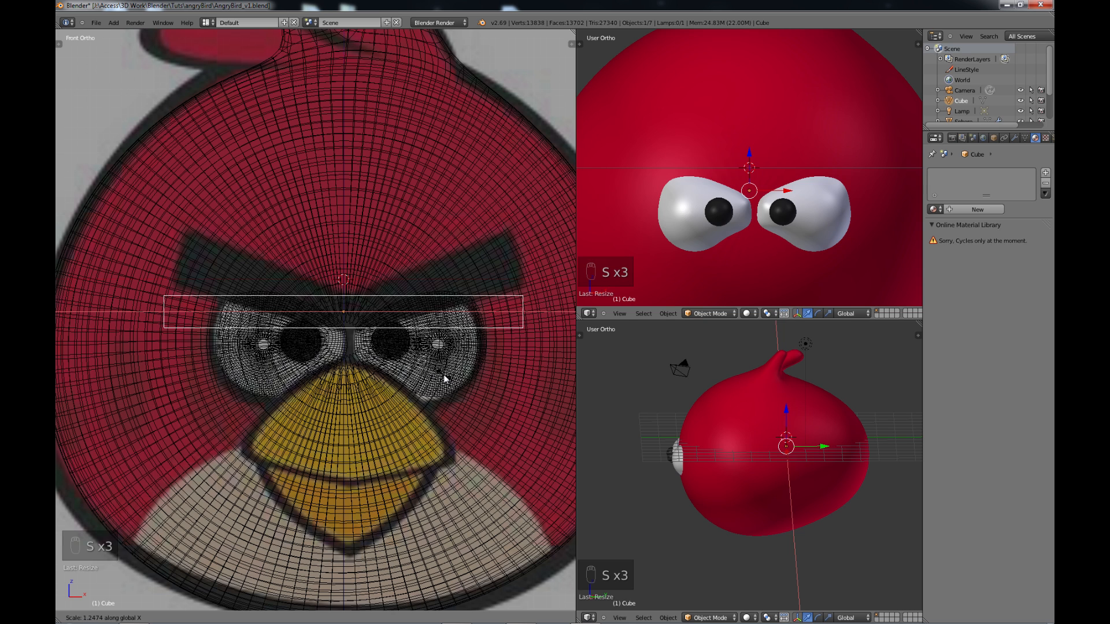
left_click(444, 379)
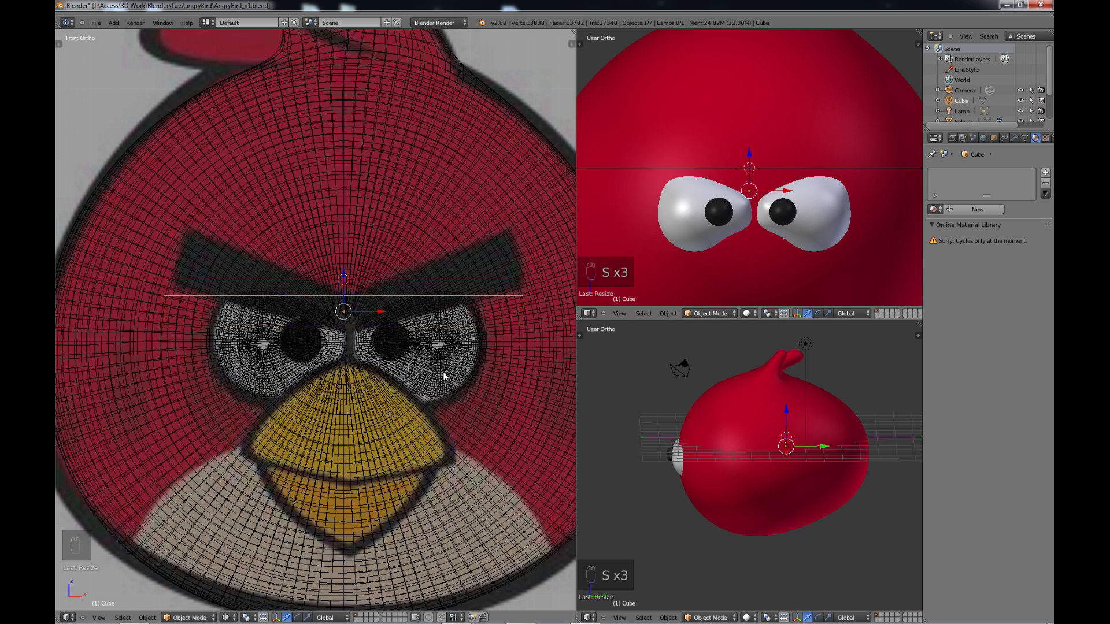
Step: Add one centered vertical loop cut through the middle of the eyebrow bar in Edit Mode
key("Tab")
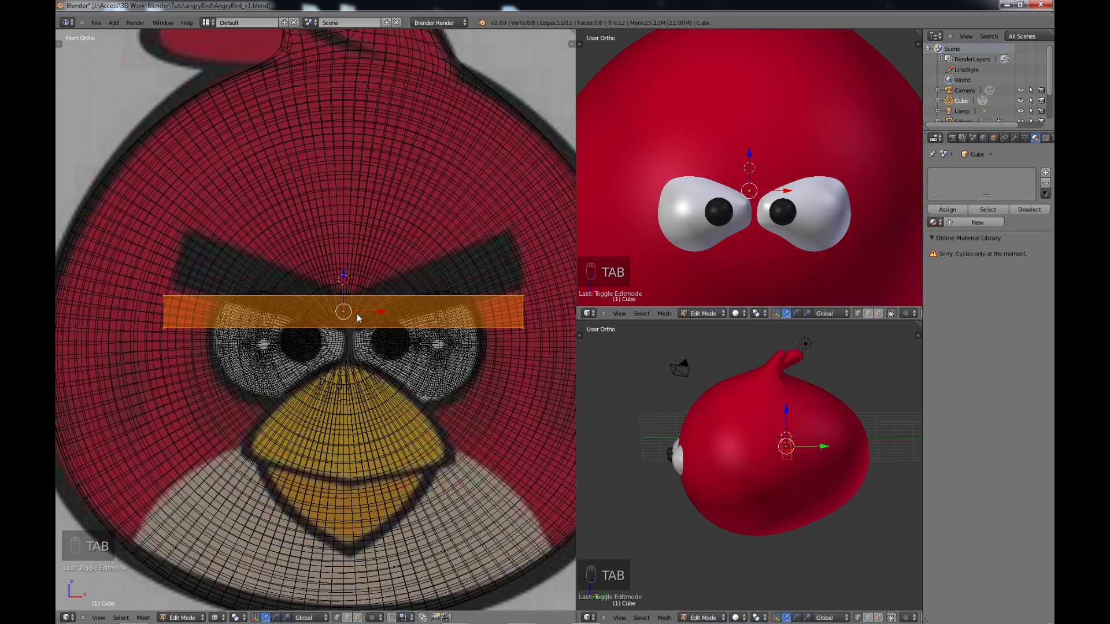
key("ctrl+r")
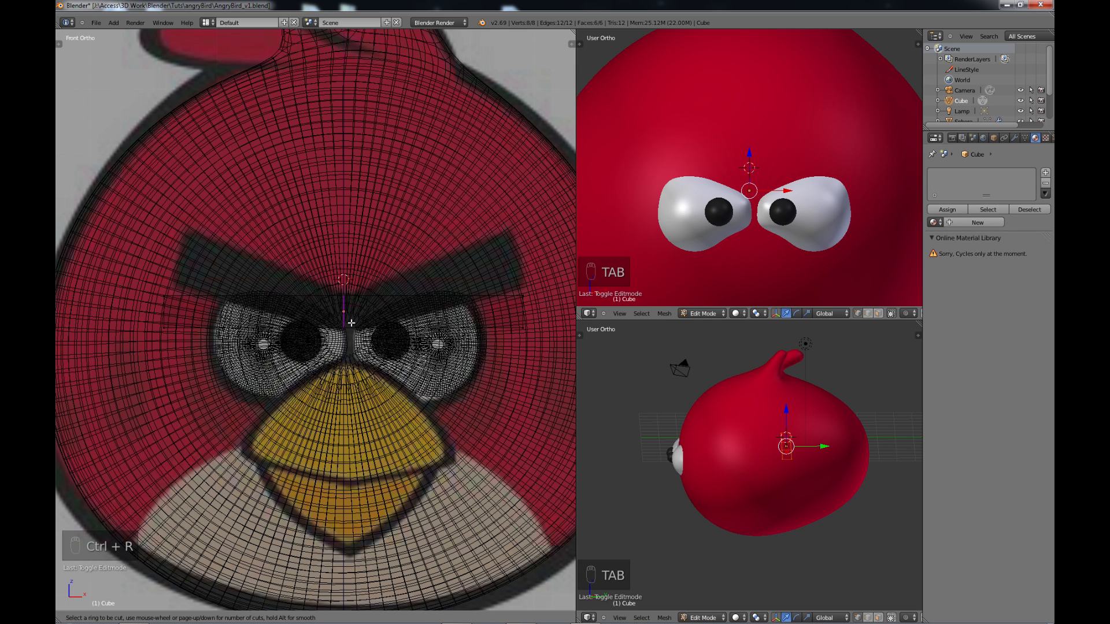
left_click(352, 322)
right_click(352, 323)
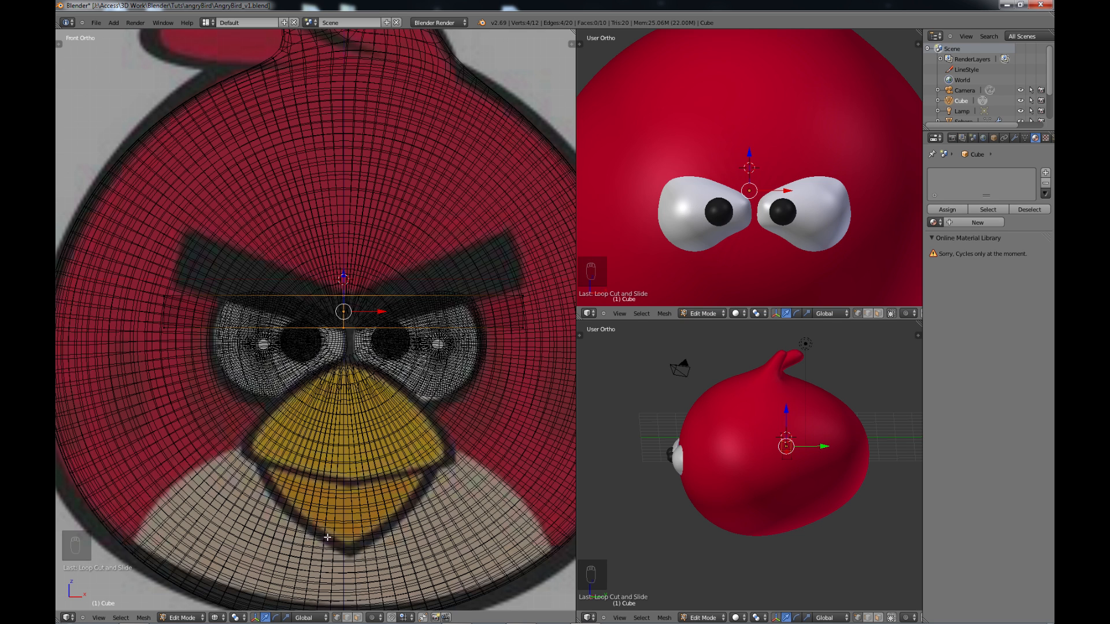
Step: Move, rotate and enlarge the left end of the eyebrow bar to match the outer edge of the left reference eyebrow
right_click(169, 300)
key("b")
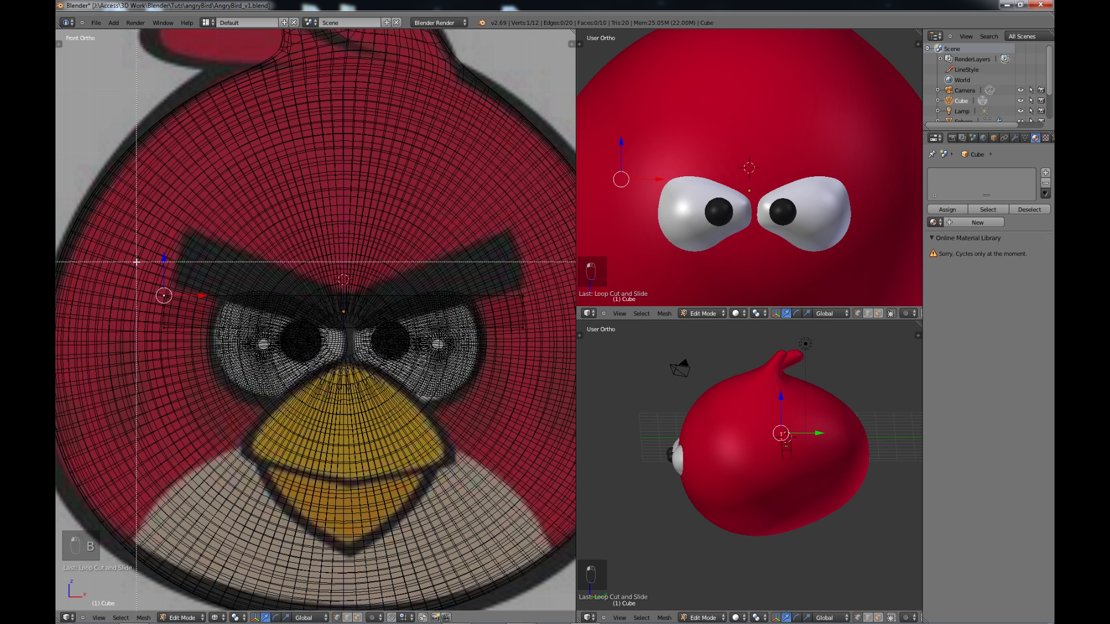
left_click_drag(136, 262, 209, 364)
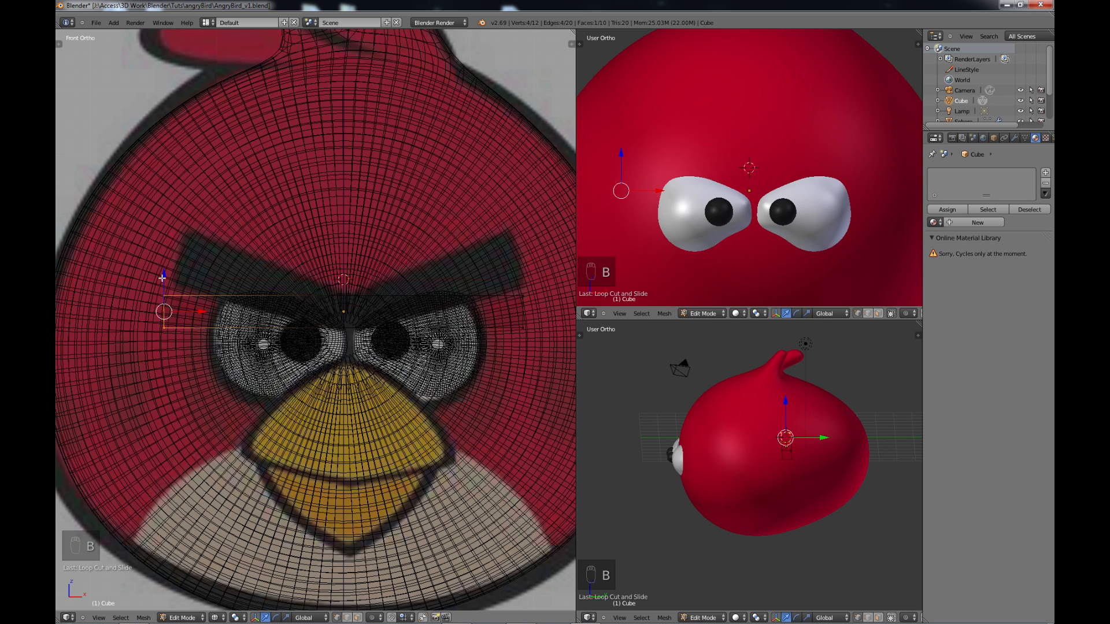
key("g")
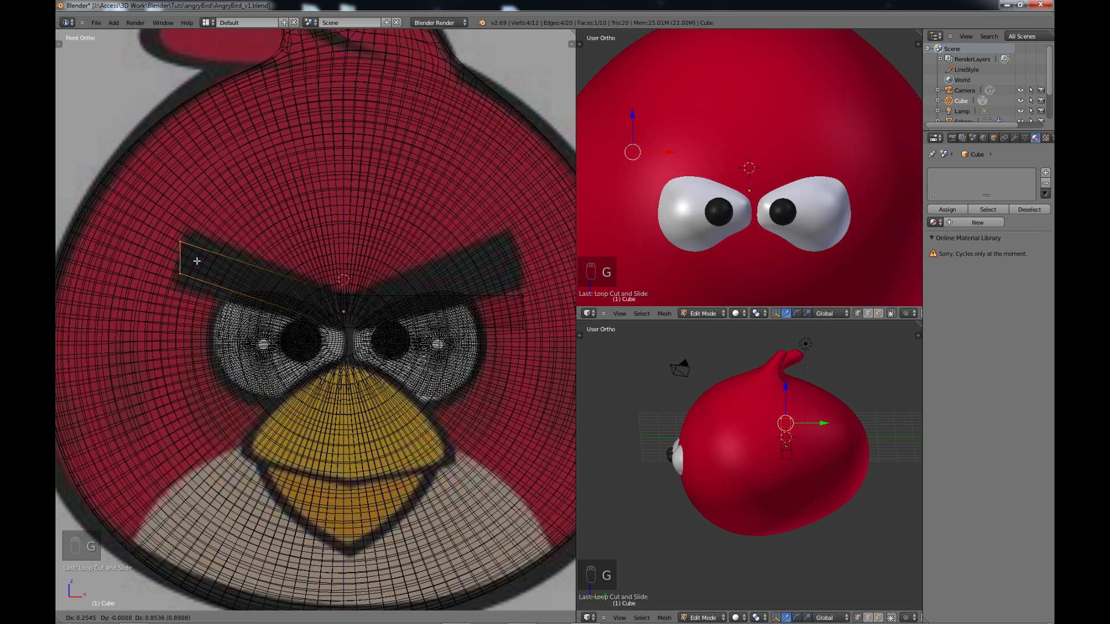
left_click(197, 260)
key("r")
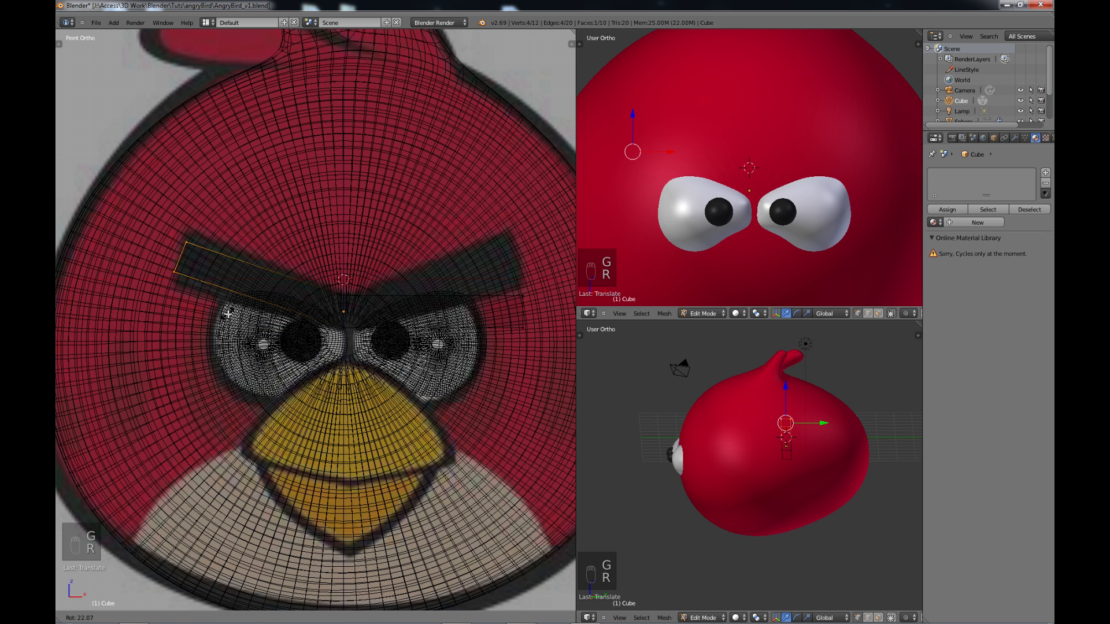
left_click(229, 317)
key("s")
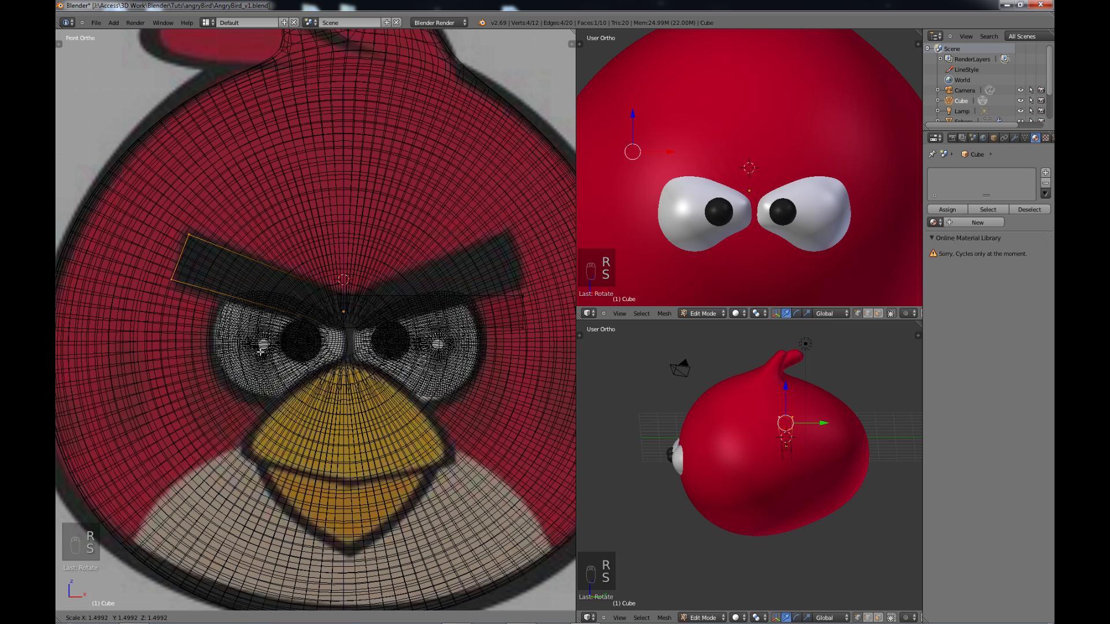
left_click(446, 297)
Step: Raise the right end of the eyebrow bar along Z to the right reference eyebrow and rotate it to match the slant
key("b")
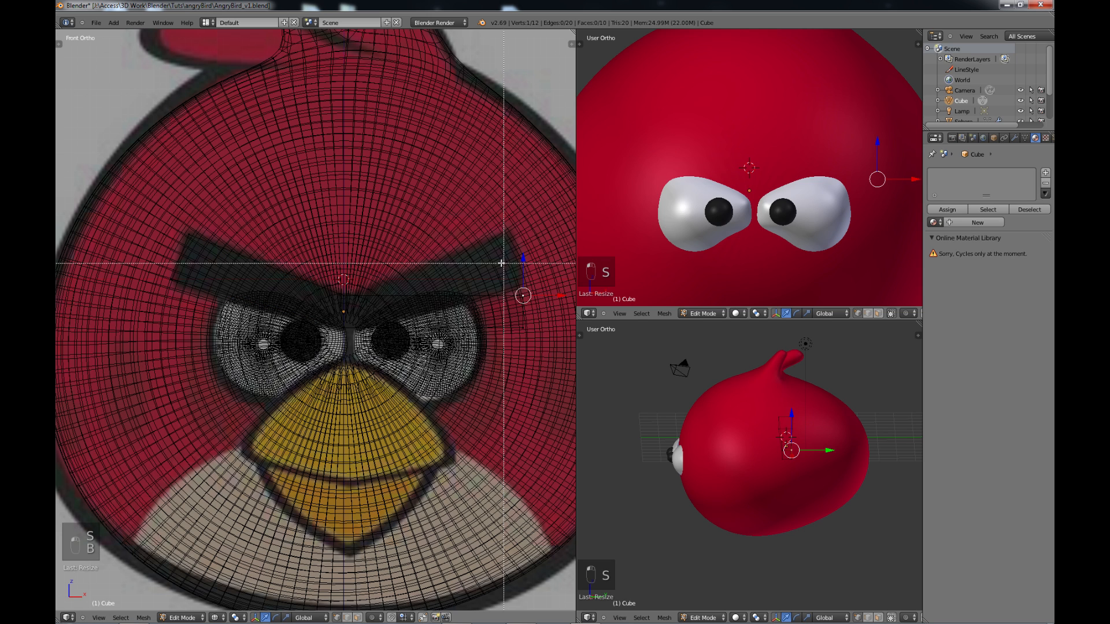
left_click_drag(520, 263, 552, 335)
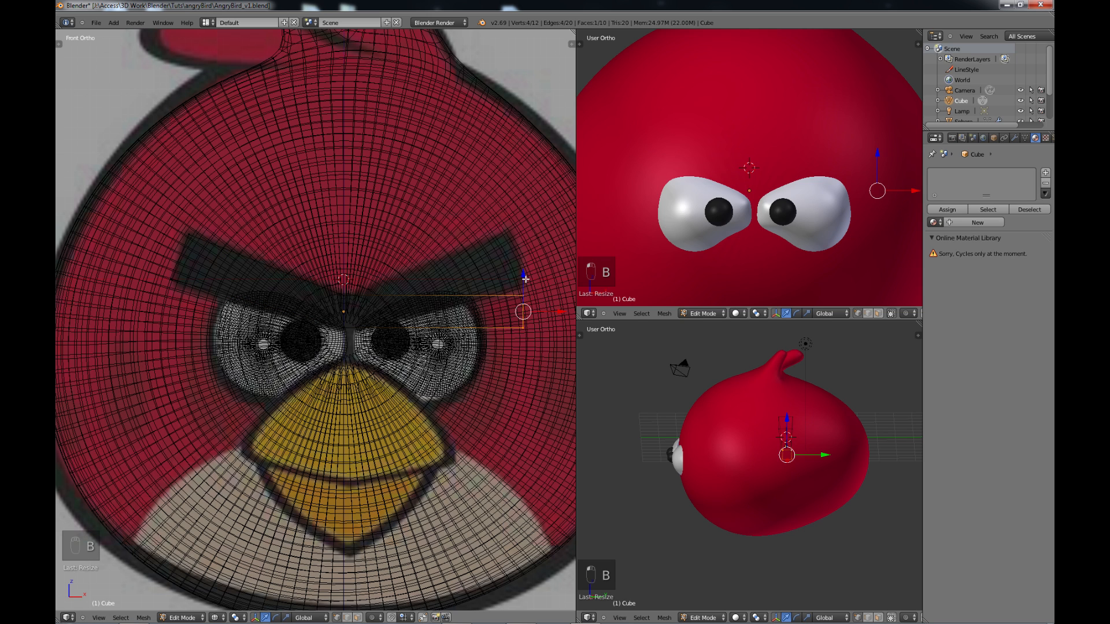
left_click_drag(524, 279, 519, 225)
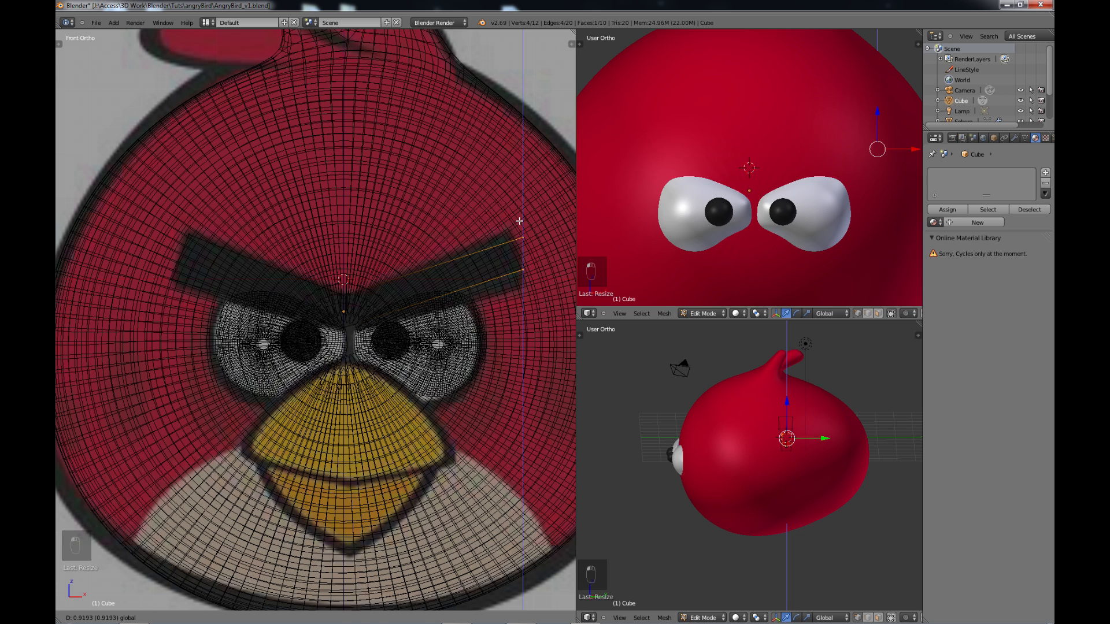
left_click(519, 221)
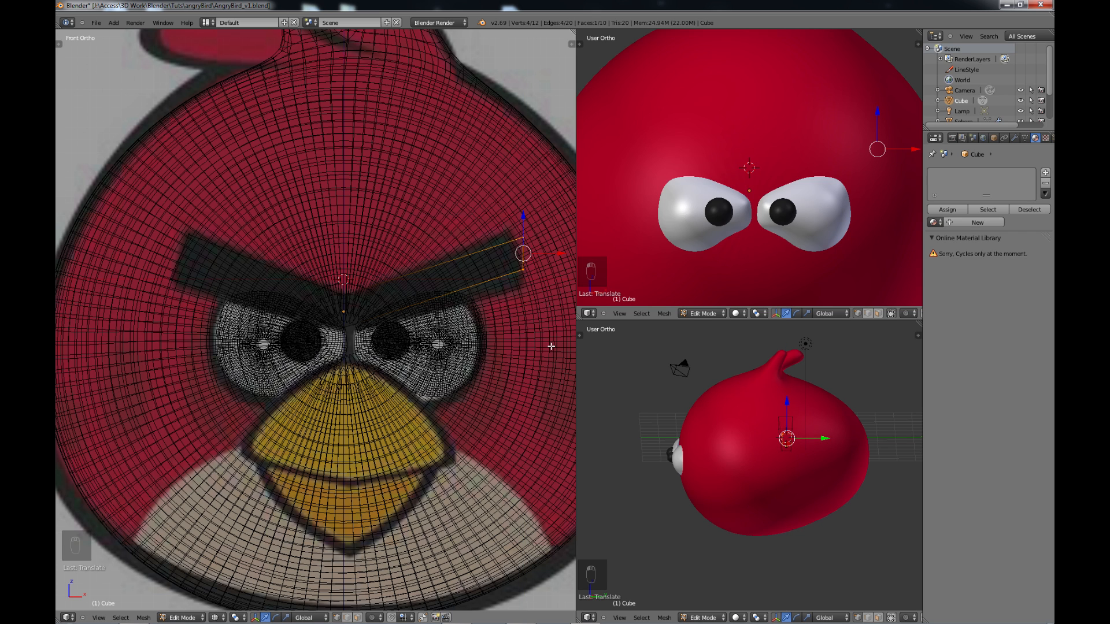
key("r")
left_click(570, 319)
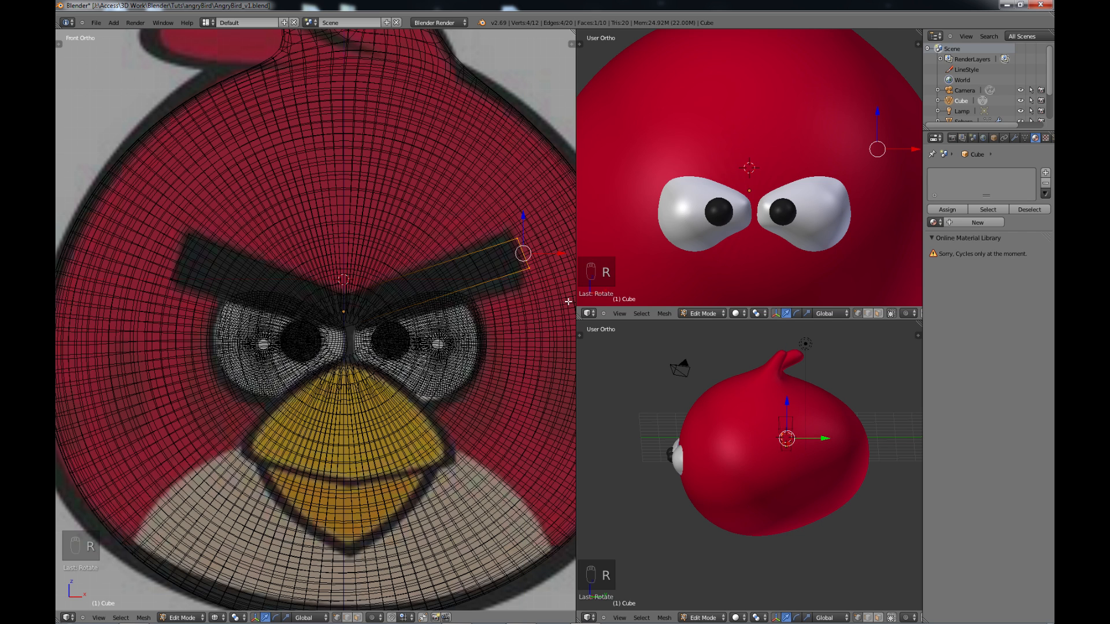
Step: Nudge and scale up the right end to fit the reference eyebrow's outer edge, then deselect and return to Object Mode
key("g")
left_click(567, 308)
key("s")
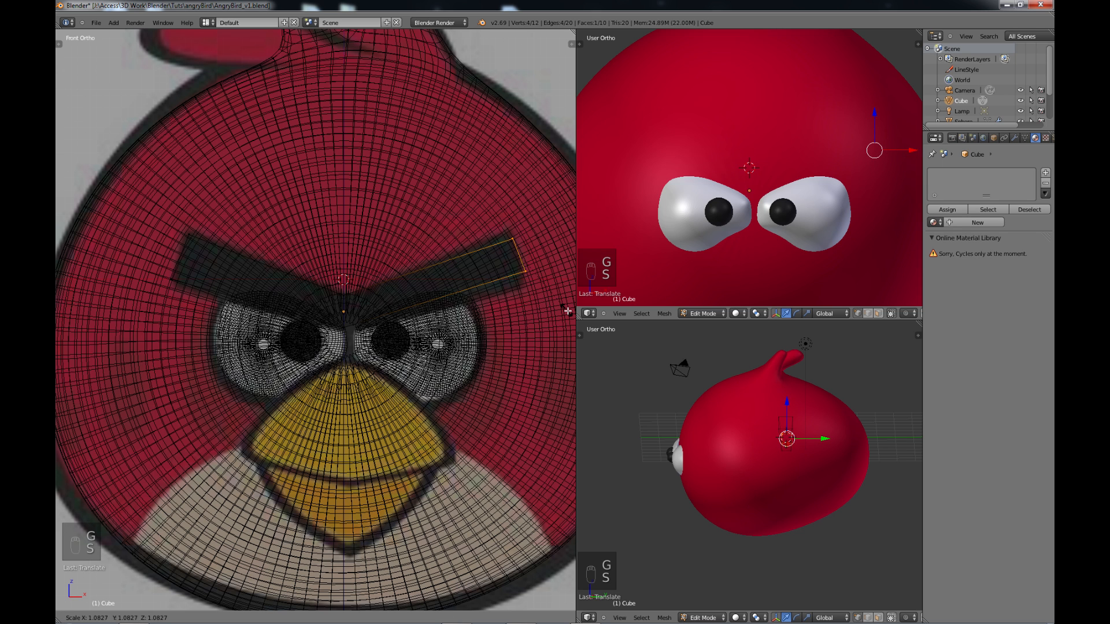
left_click(429, 327)
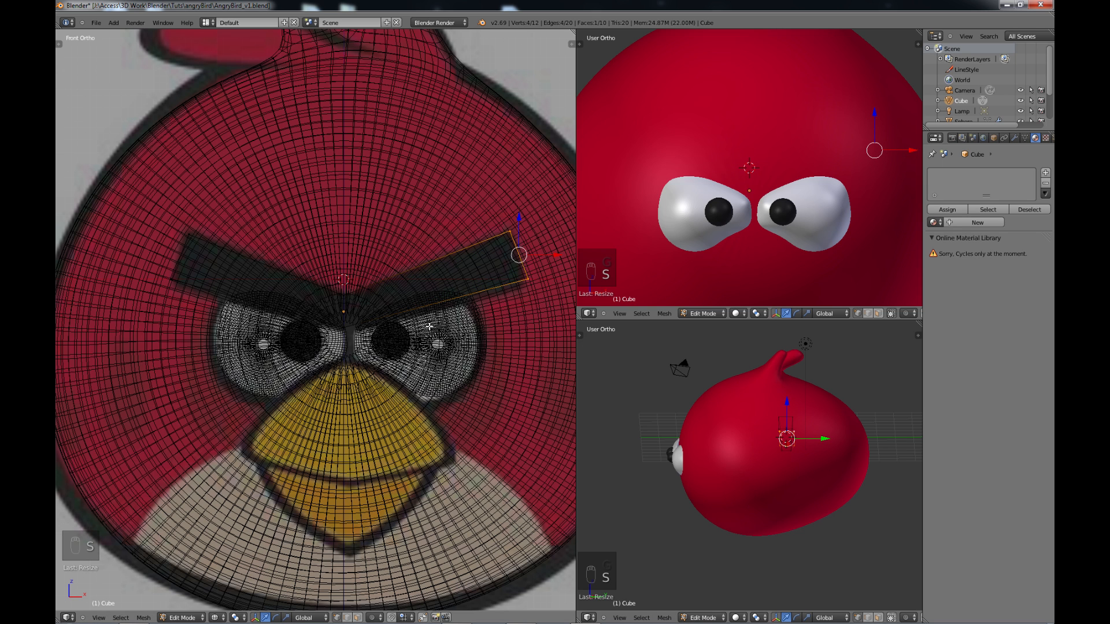
scroll(429, 327, "down", 2)
key("a")
key("Tab")
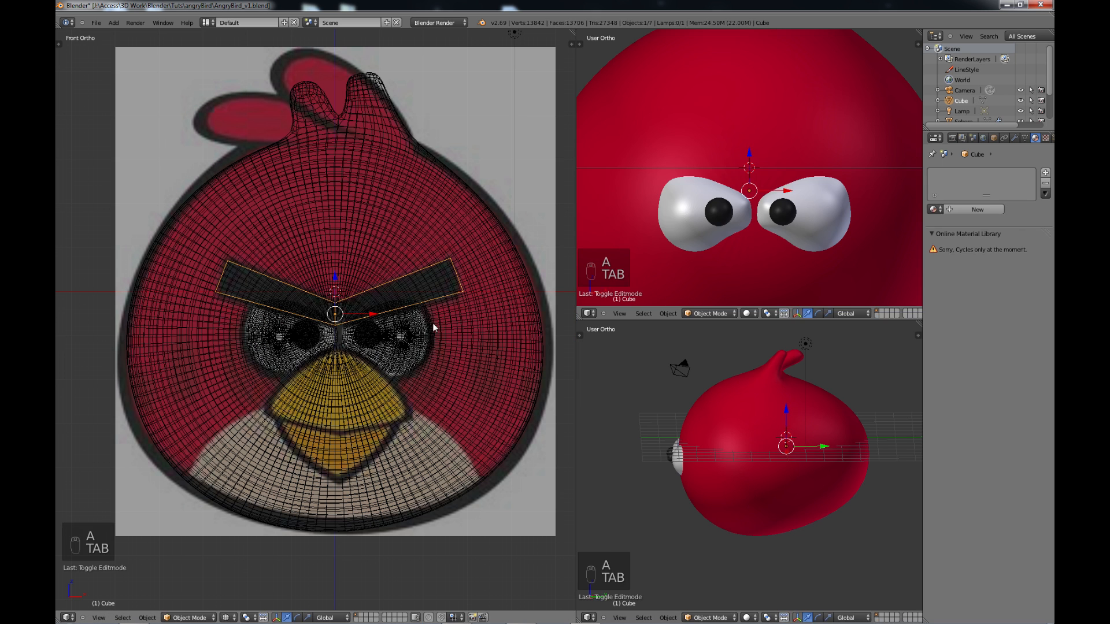
Step: In top view, move the eyebrows along the Y axis to the front of the face, overlapping the eyes
middle_click_drag(425, 308, 422, 314)
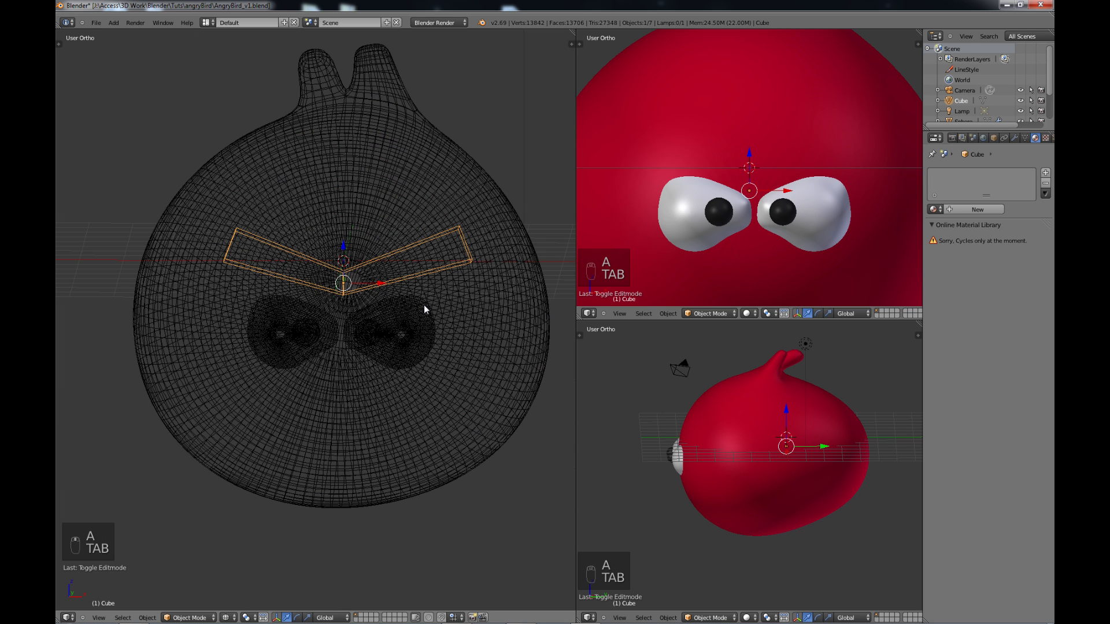
key("KP_7")
scroll(442, 315, "down", 3)
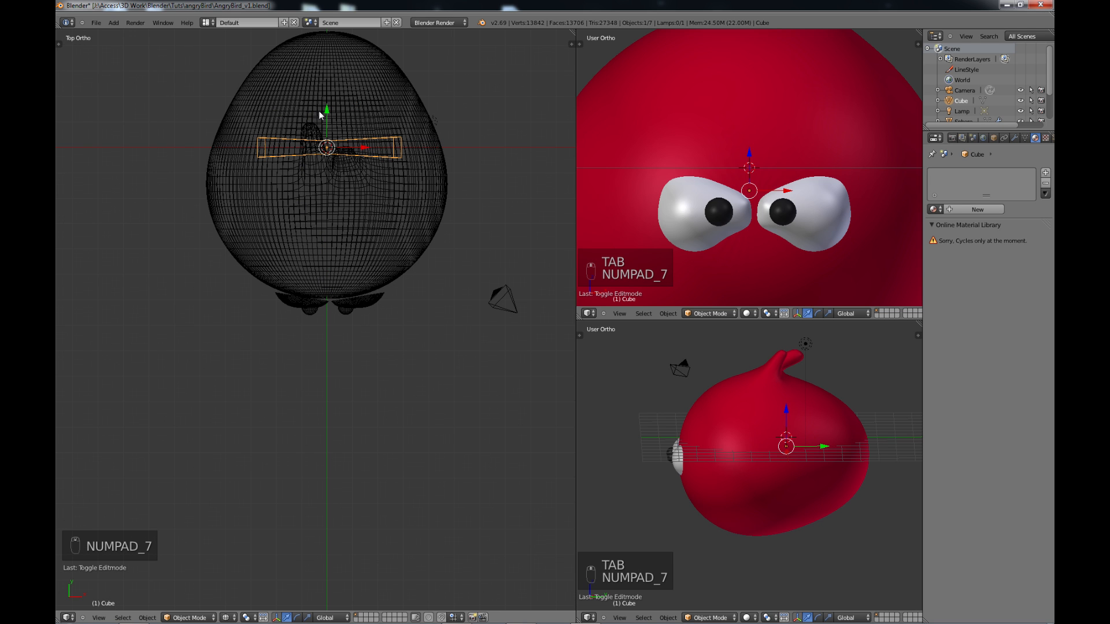
key("g")
key("y")
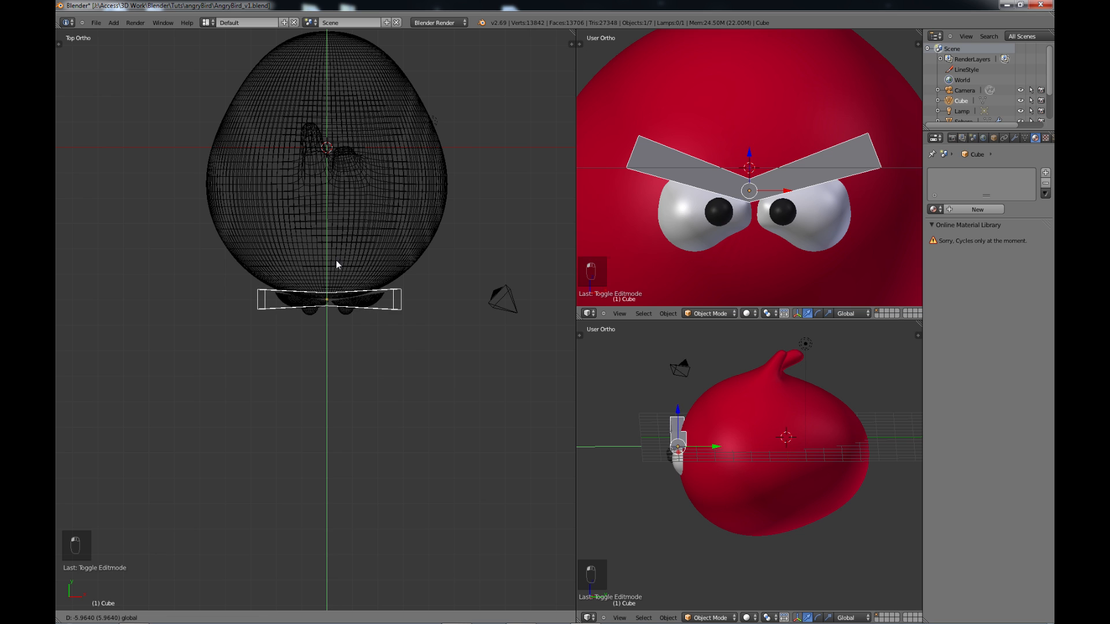
left_click(336, 268)
scroll(337, 324, "up", 6)
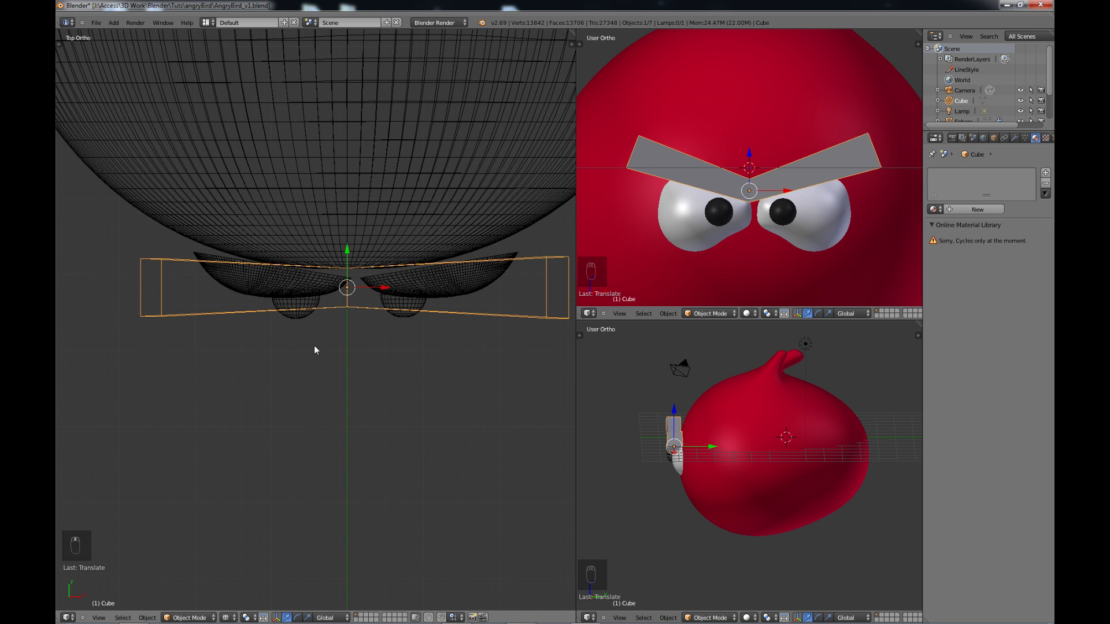
mouse_move(337, 346)
left_mouse_down()
mouse_move(334, 321)
mouse_move(334, 332)
left_mouse_up()
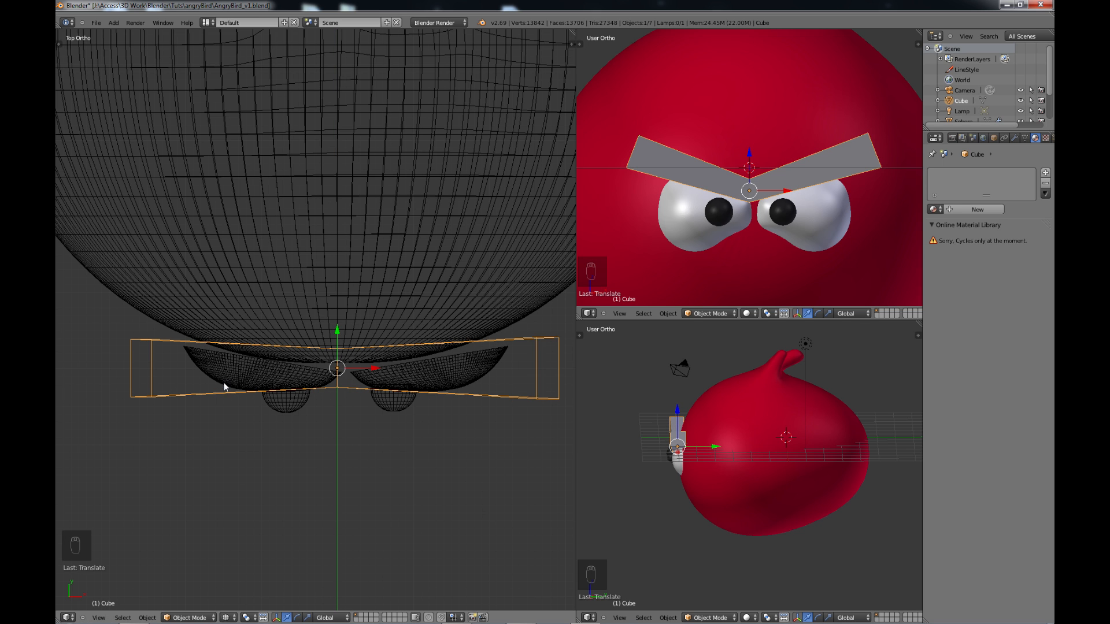
Step: In Edit Mode, move the eyebrow mesh's left end vertices back along Y toward the body
key("Tab")
key("b")
key("b")
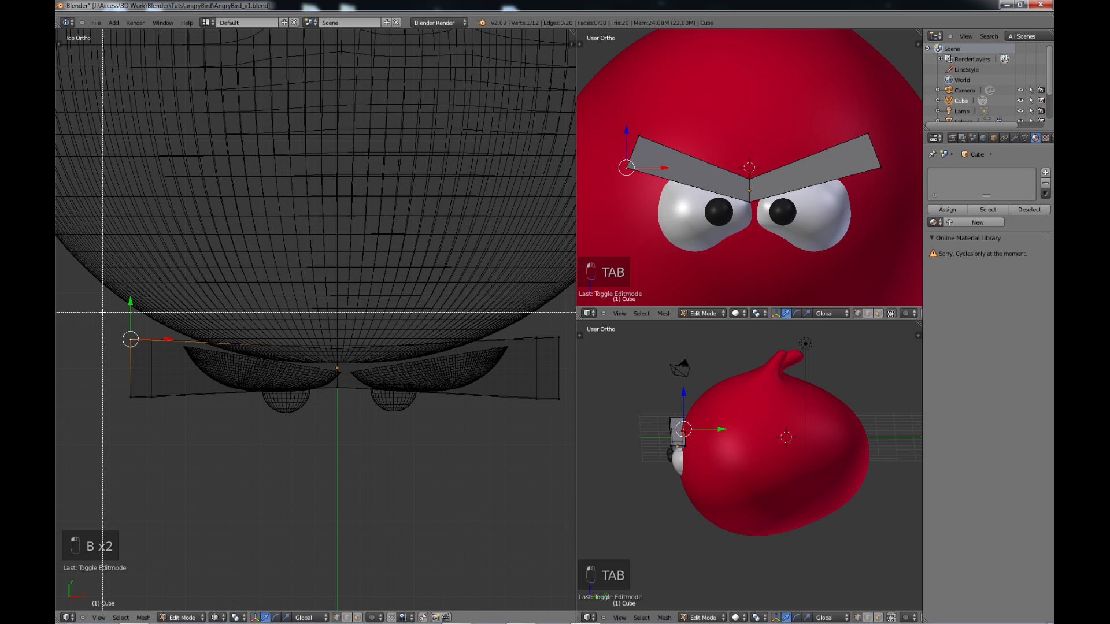
left_click_drag(113, 316, 177, 408)
left_click_drag(146, 341, 147, 318)
Step: Move the eyebrow mesh's right end vertices back along Y toward the body, then return to front view and deselect all
middle_click_drag(369, 349, 209, 368, "shift")
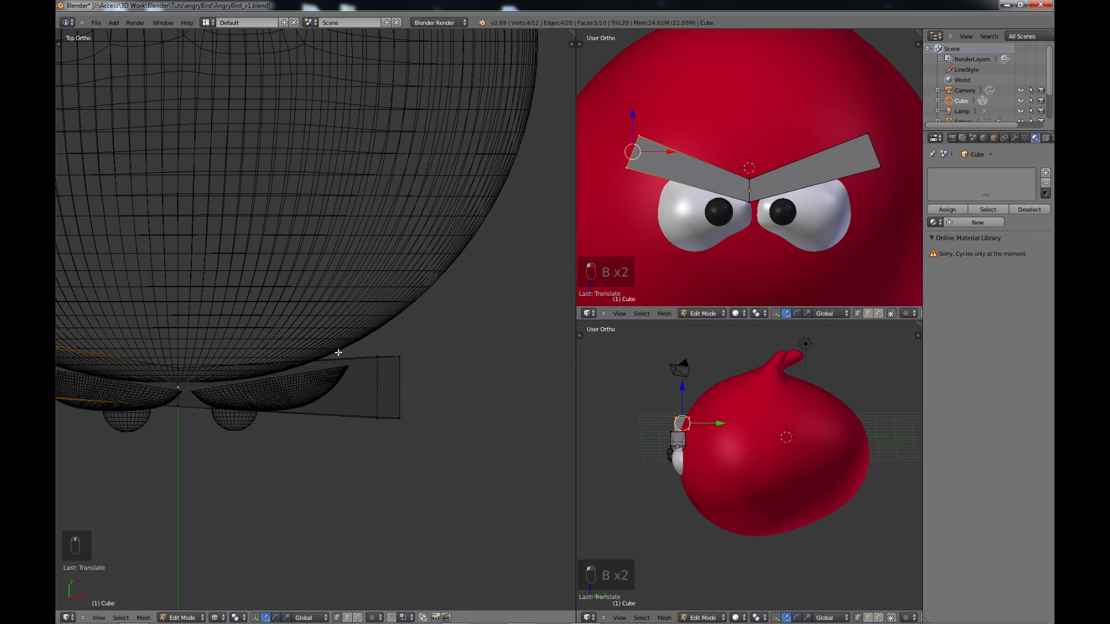
right_click(377, 357)
key("b")
left_click_drag(350, 325, 427, 456)
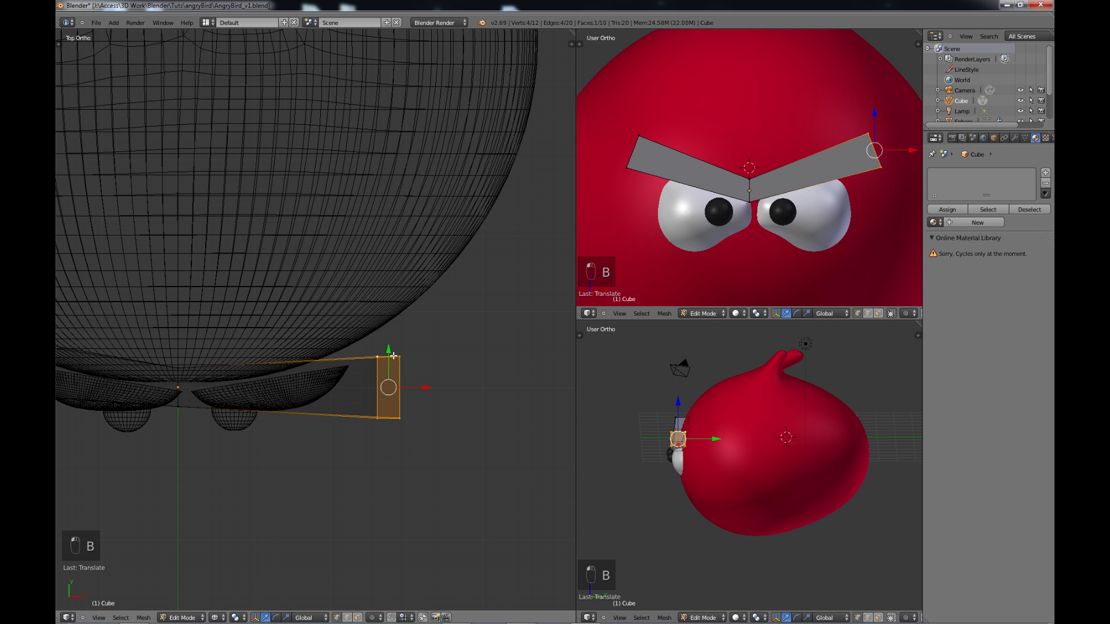
left_click_drag(387, 349, 384, 325)
scroll(373, 395, "down", 5)
key("KP_1")
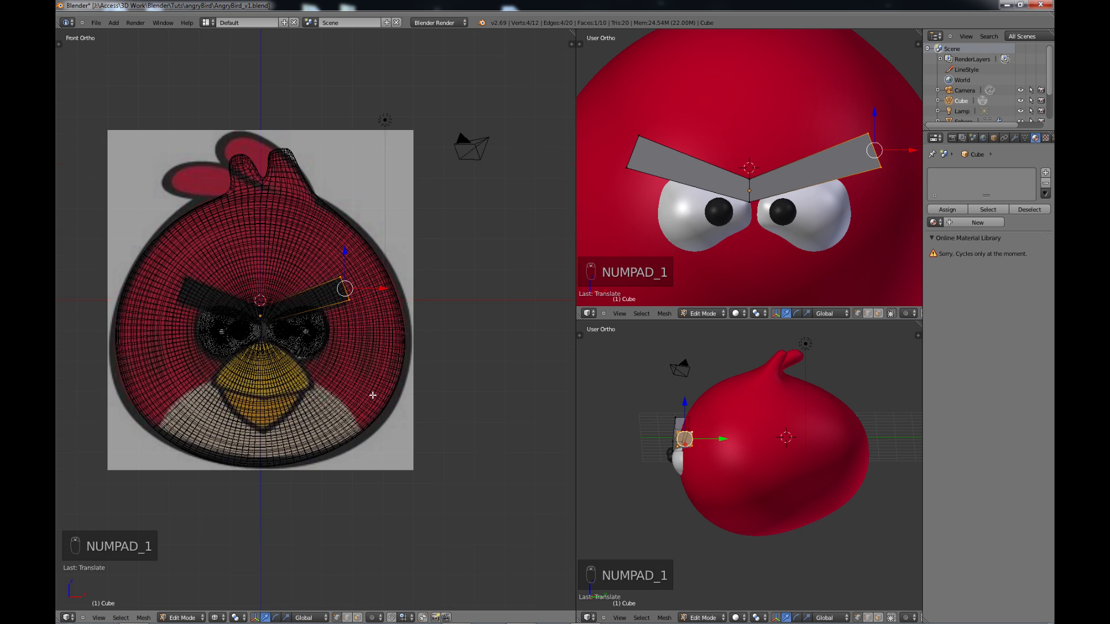
key("a")
key("a")
scroll(325, 370, "up", 3)
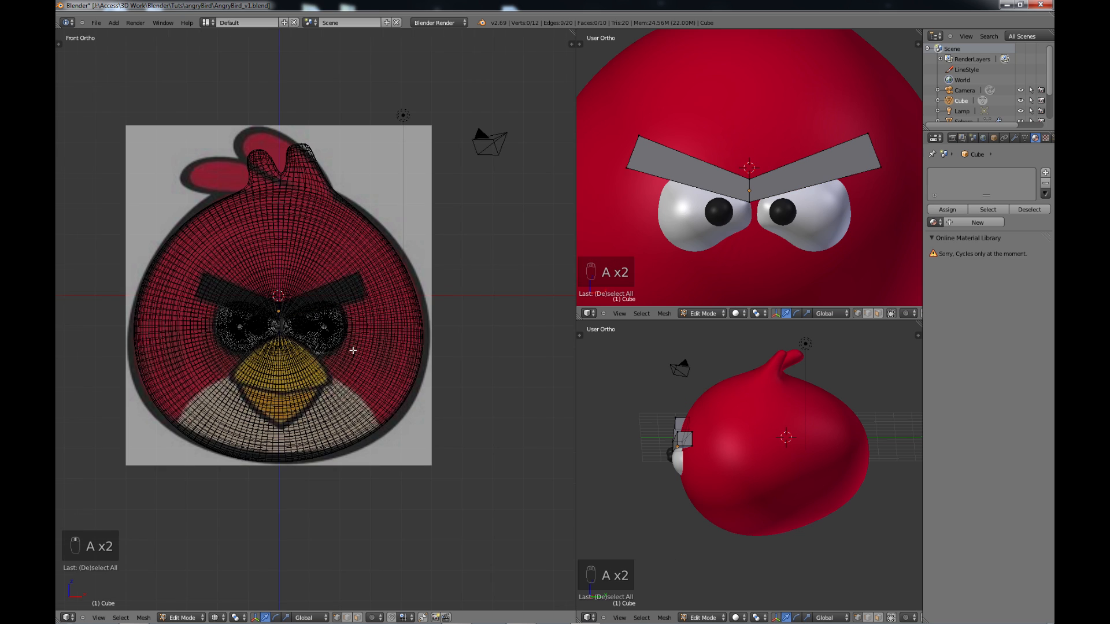
scroll(397, 329, "up", 1)
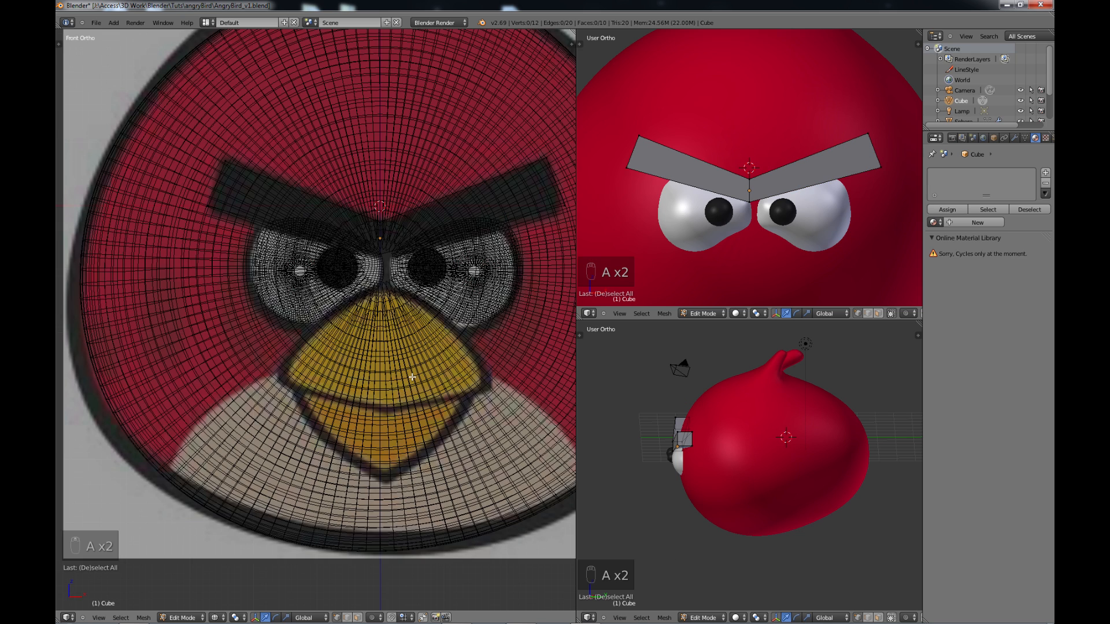
scroll(393, 329, "down", 1)
middle_click_drag(397, 356, 343, 335, "shift")
scroll(363, 351, "up", 1)
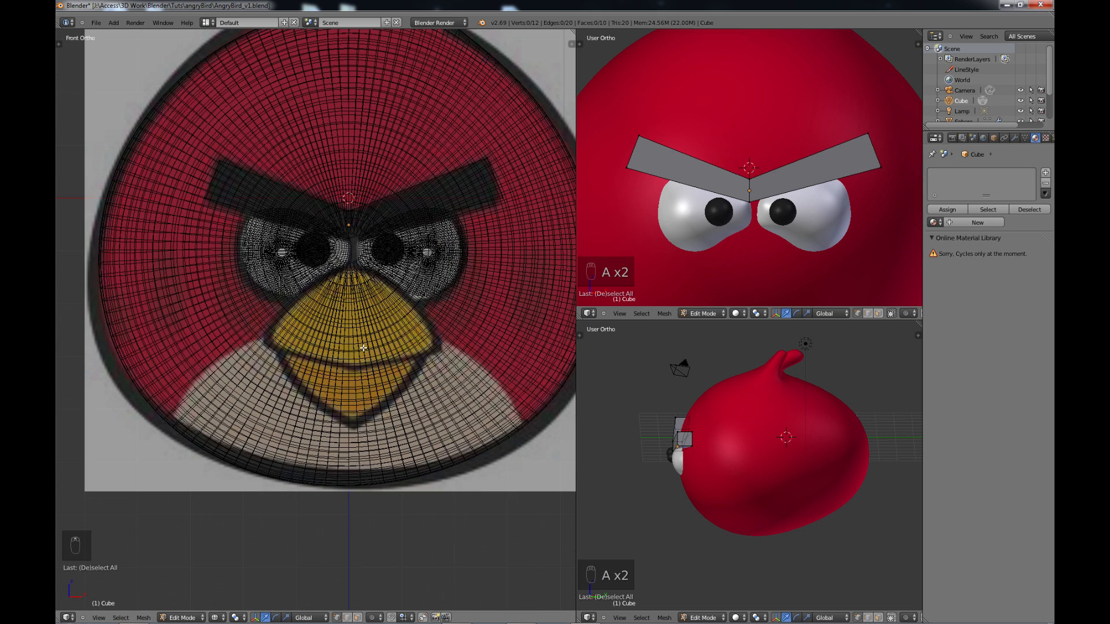
scroll(363, 347, "down", 2)
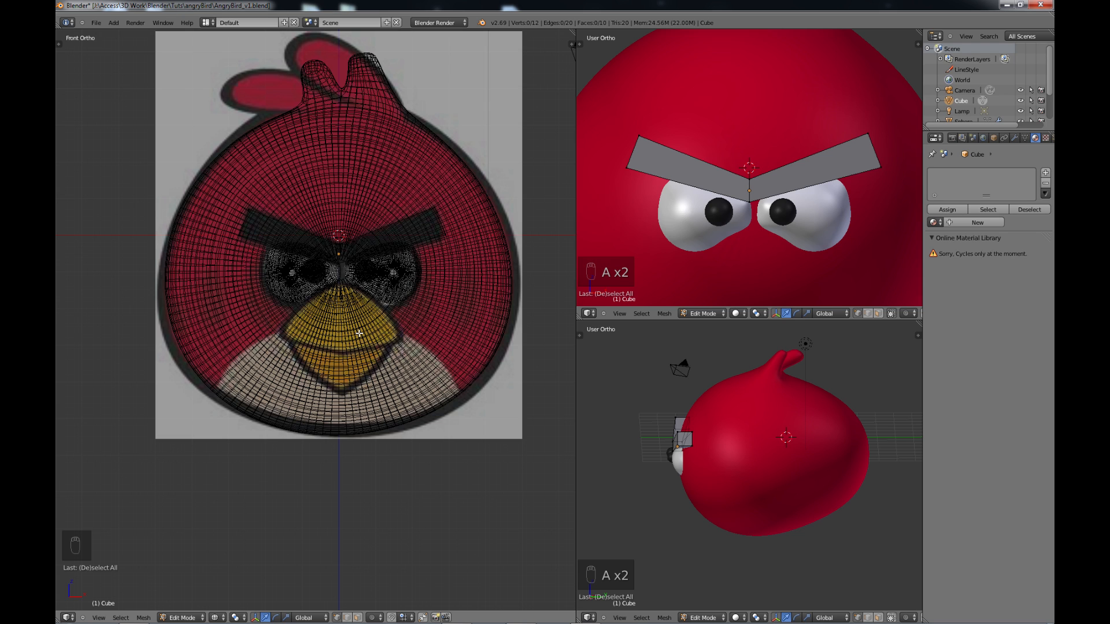
key("shift+a")
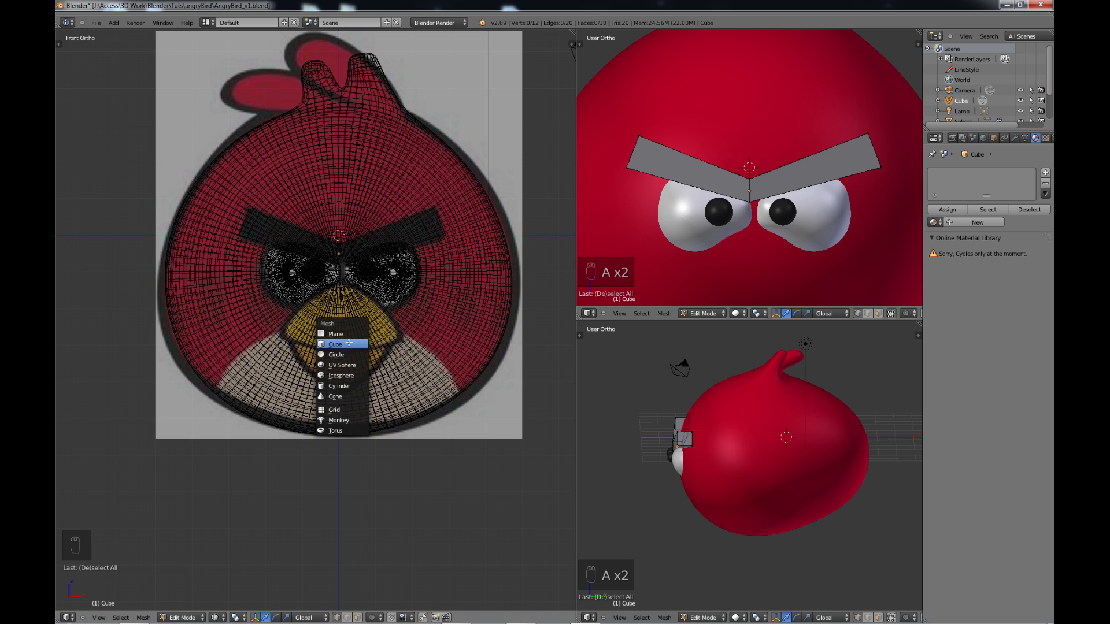
scroll(418, 346, "up", 2)
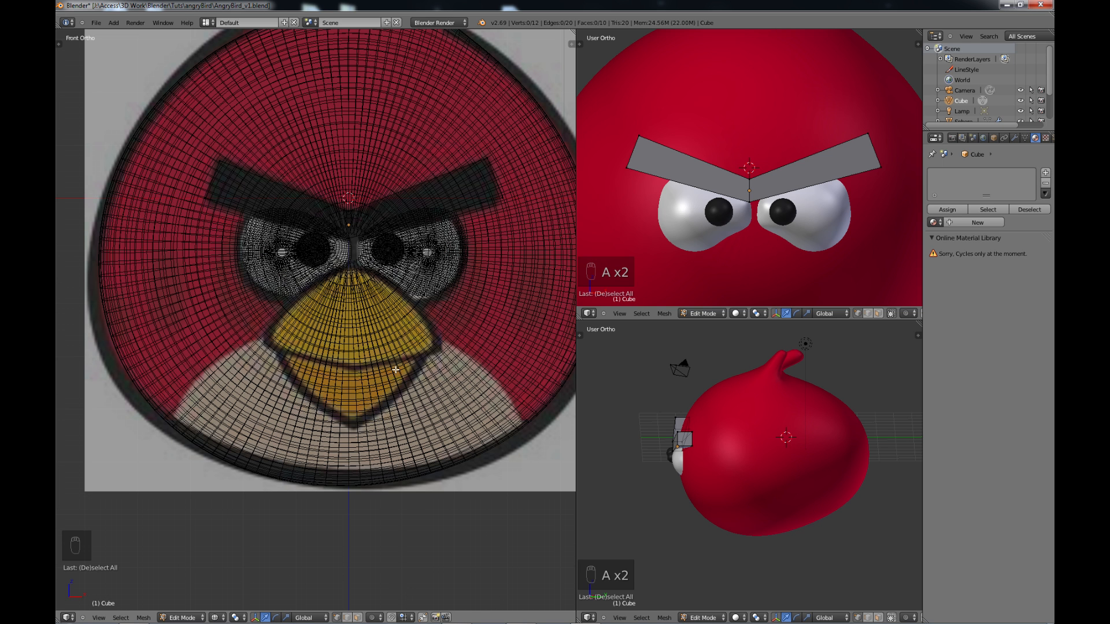
Step: Return to Object Mode with nothing selected and add a circle mesh as the start of the beak
key("Tab")
key("a")
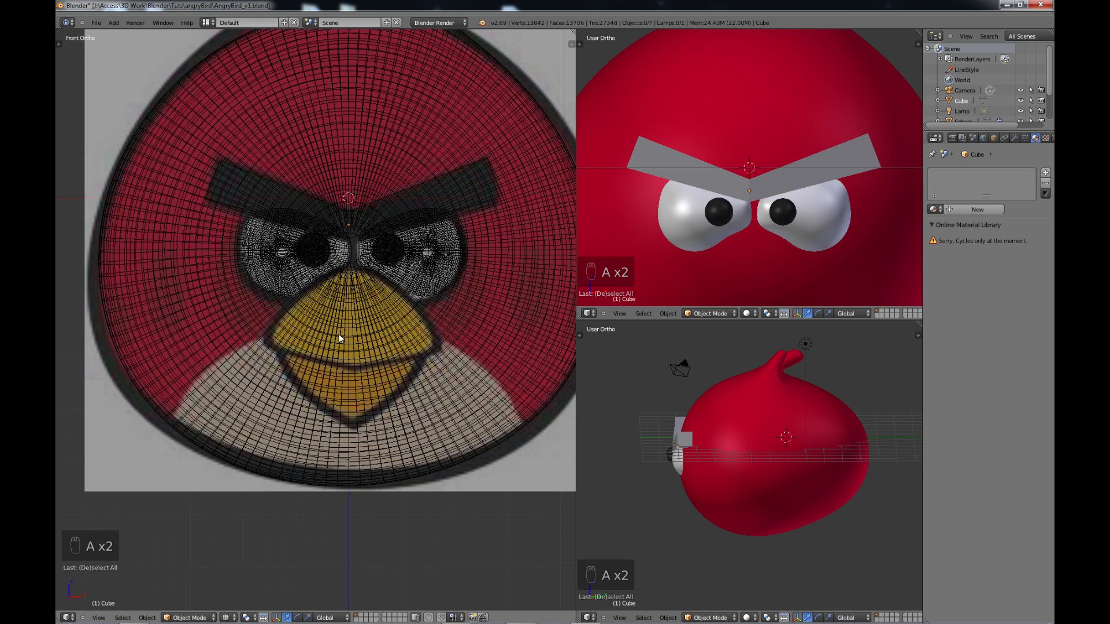
middle_click_drag(360, 355, 370, 377, "shift")
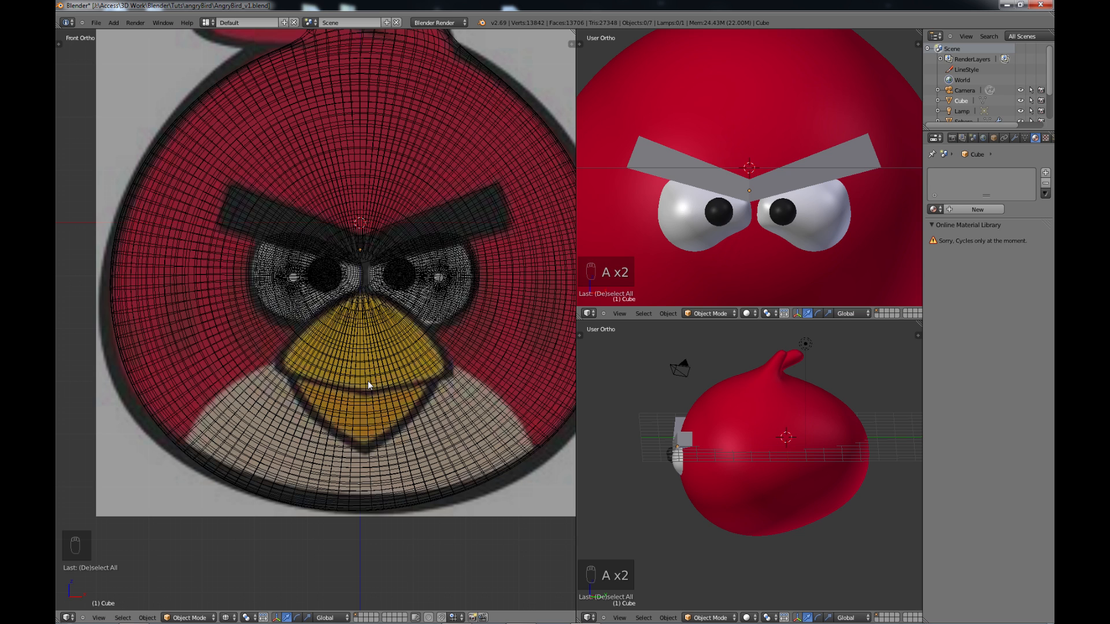
key("shift+a")
mouse_move(368, 380)
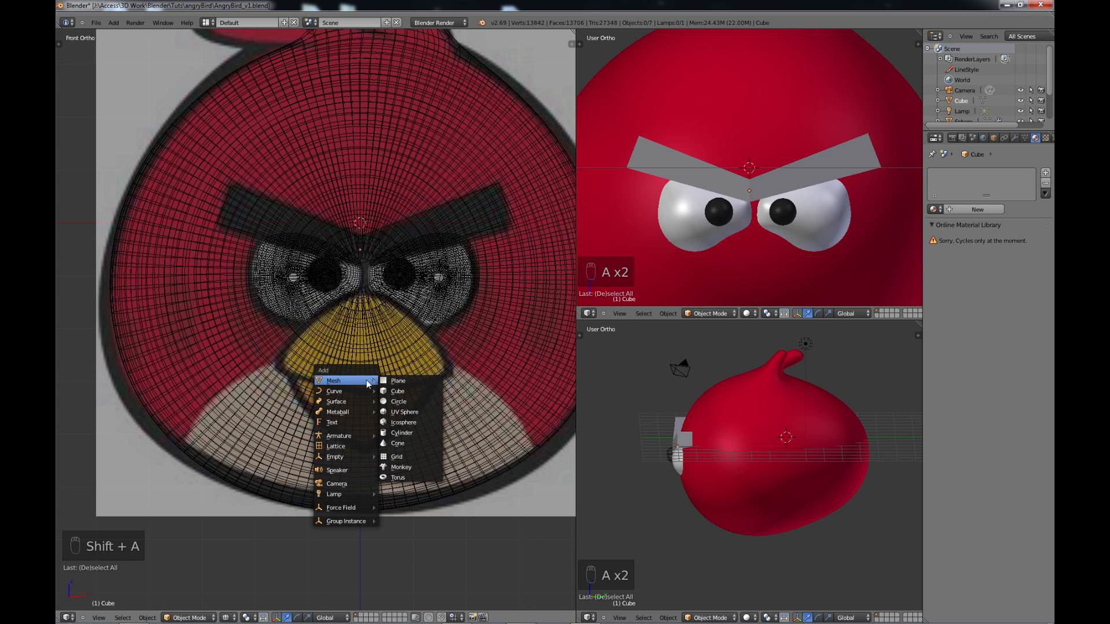
left_click(405, 401)
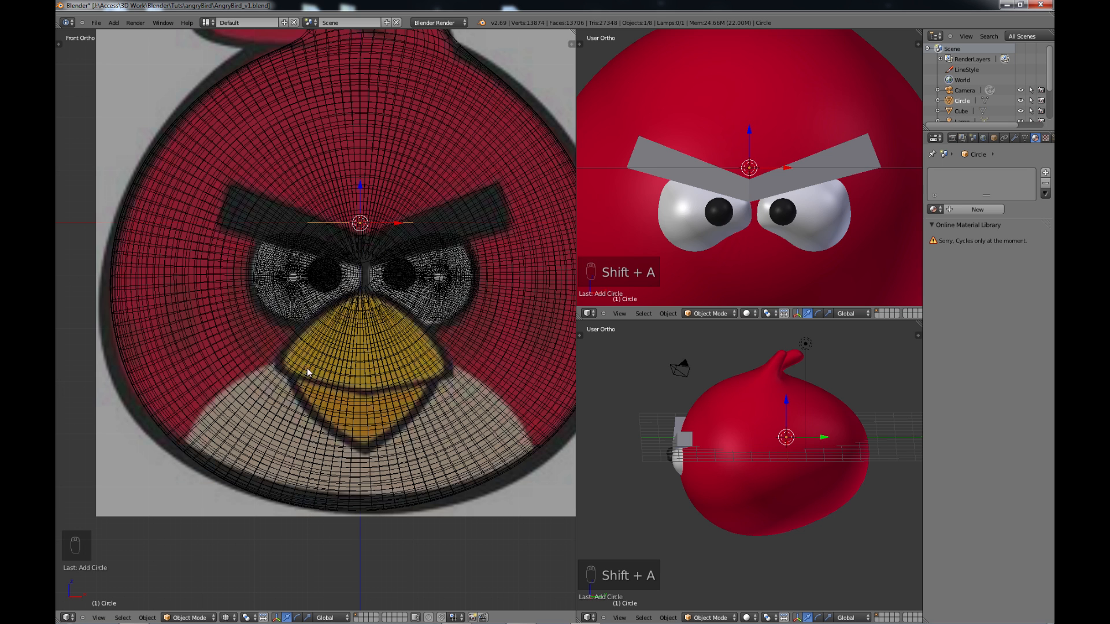
Step: Set the new circle's vertex count to 3 to make it a triangle
key("t")
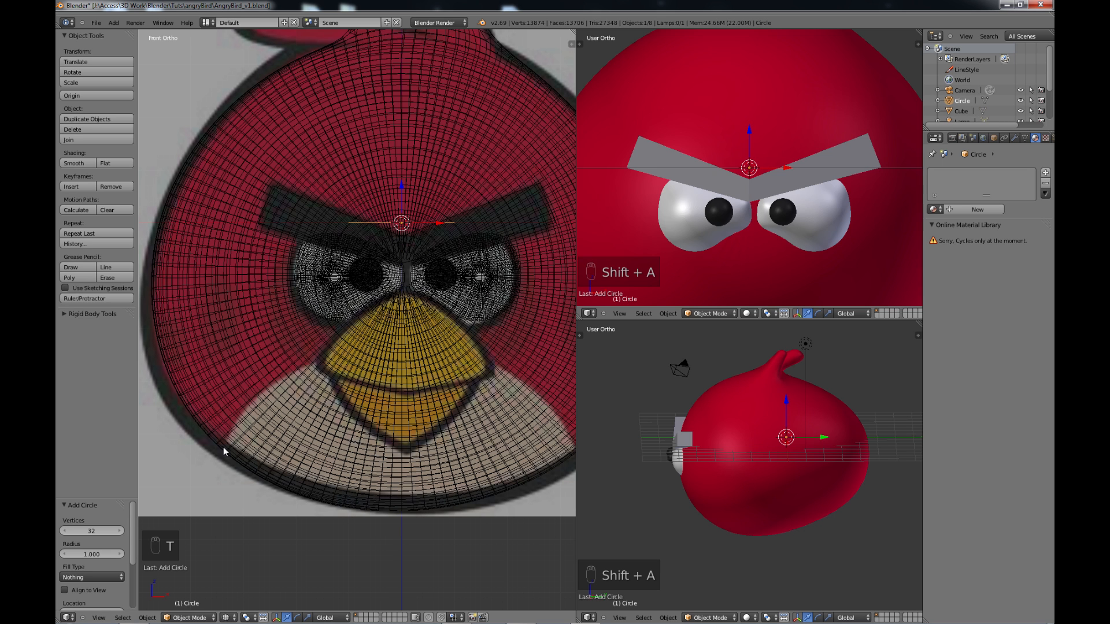
left_click(87, 531)
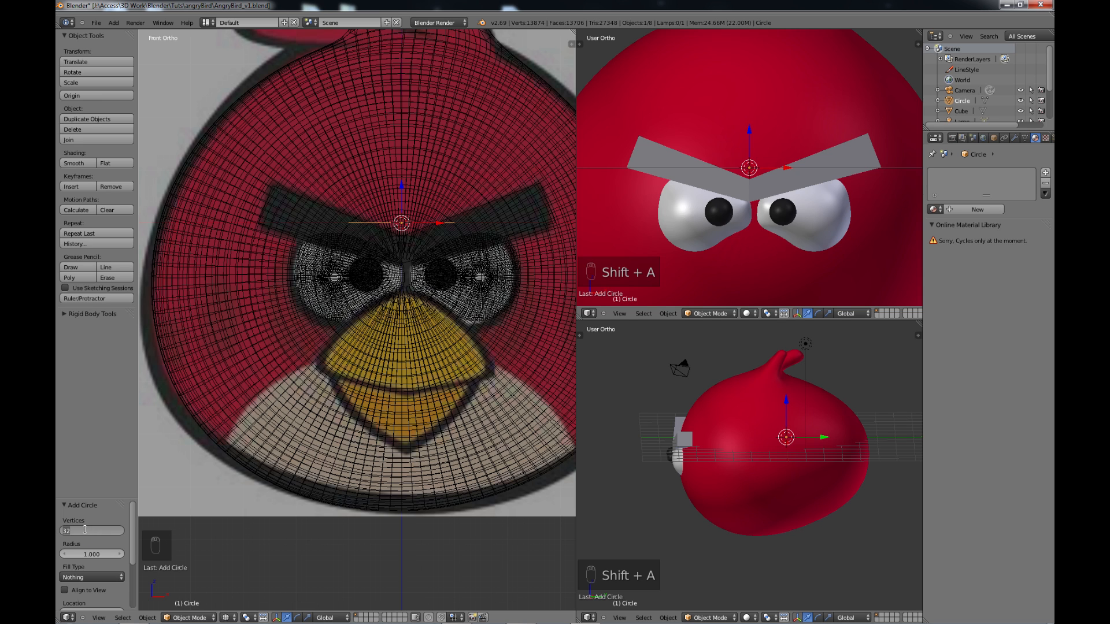
type("3")
key("Return")
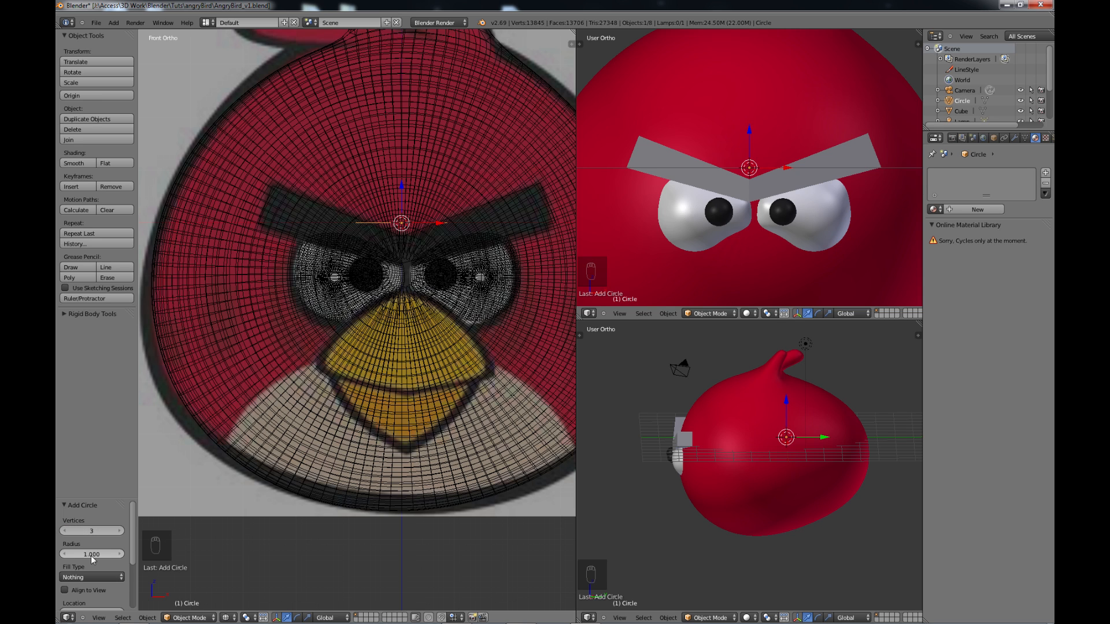
Step: Align the three-vertex circle to the front view and maximize the front viewport with its tool shelf hidden
left_click(65, 590)
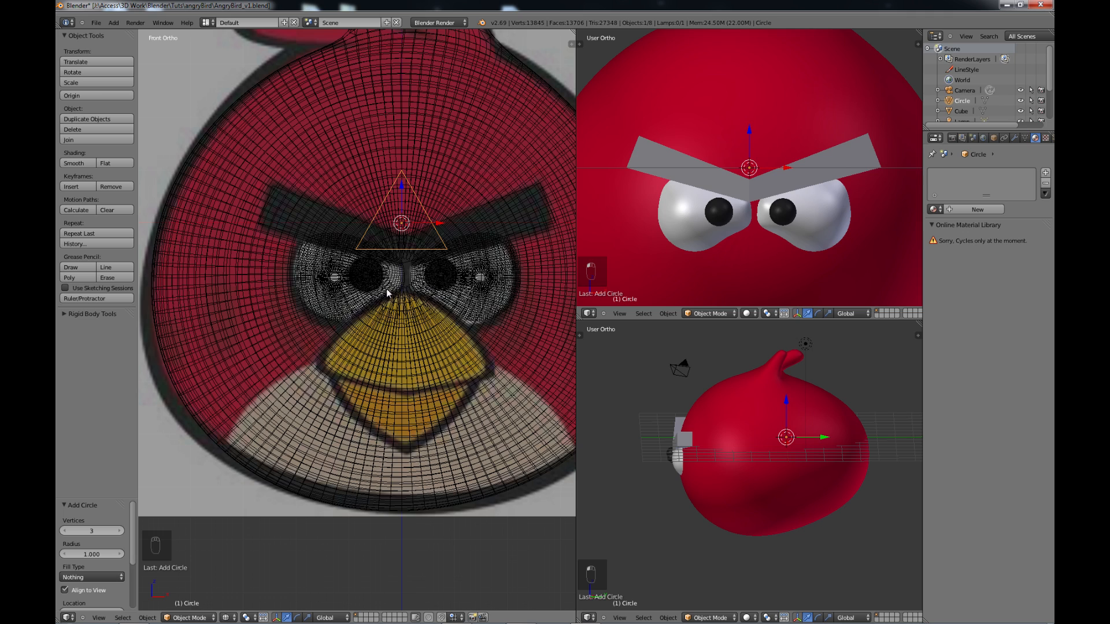
key("t")
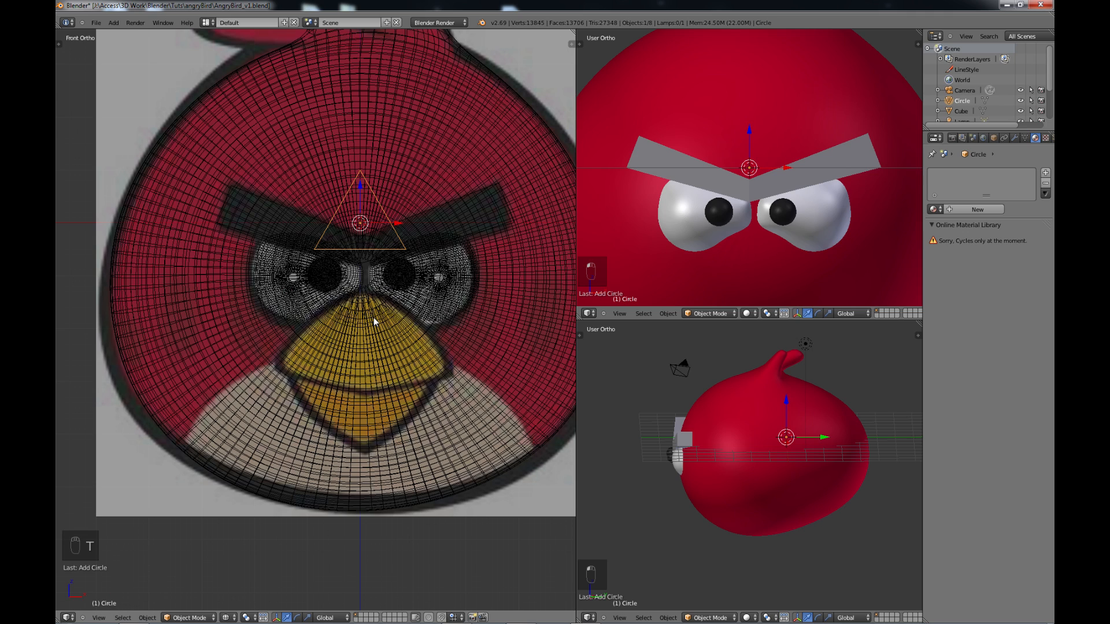
key("ctrl+Up")
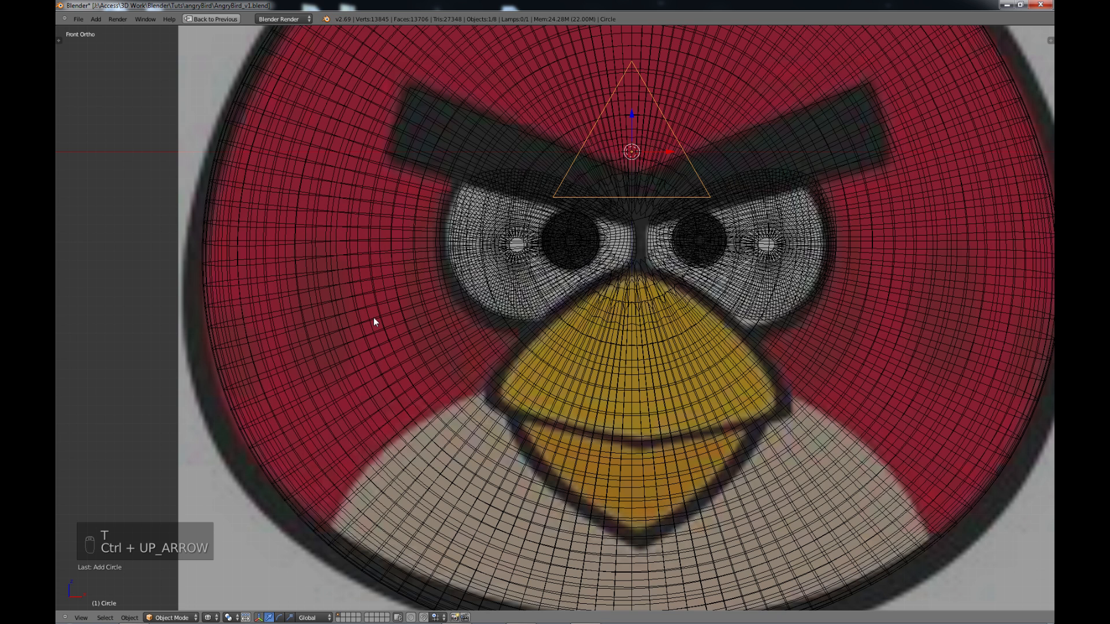
Step: Move the triangle down along Z onto the upper beak of the reference image
scroll(671, 366, "down", 3)
middle_click_drag(671, 366, 526, 407, "shift")
scroll(498, 383, "down", 1)
scroll(499, 383, "up", 1)
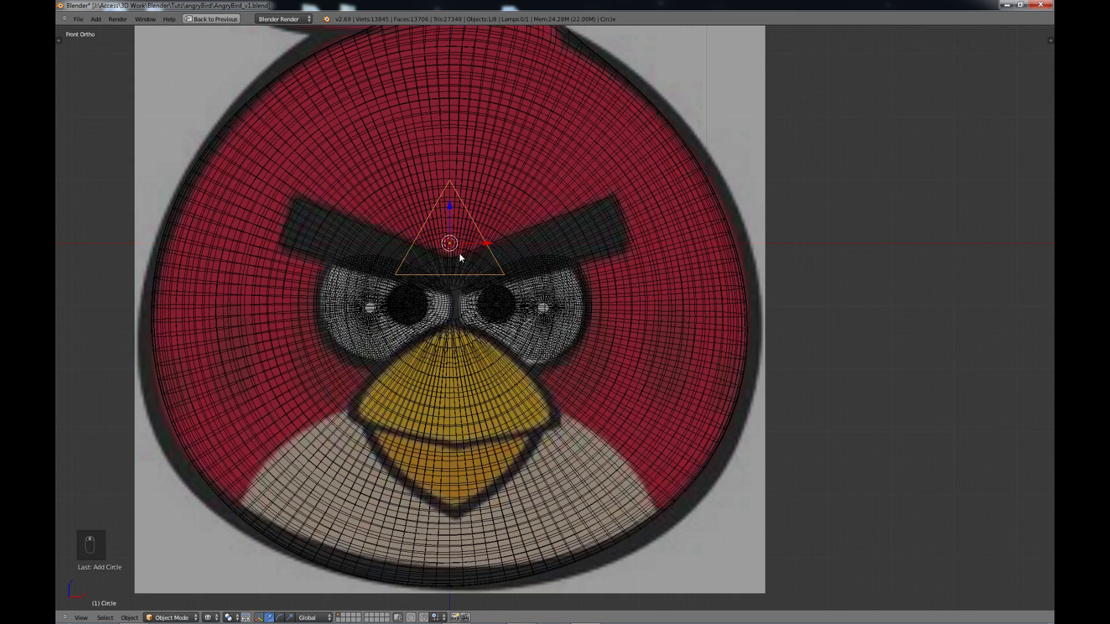
key("g")
key("z")
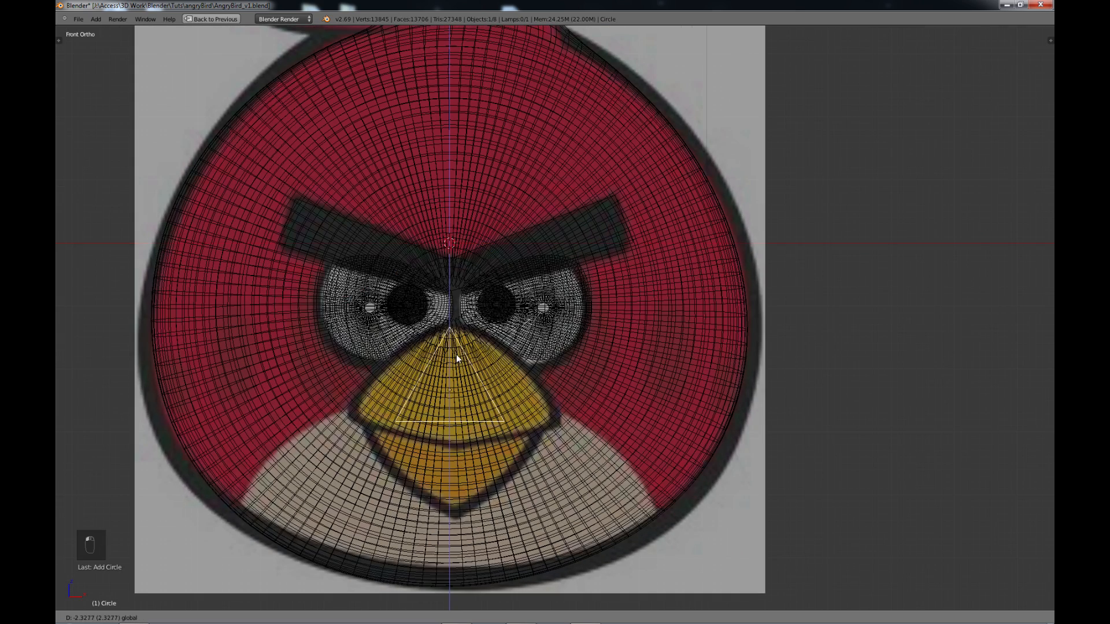
left_click(456, 360)
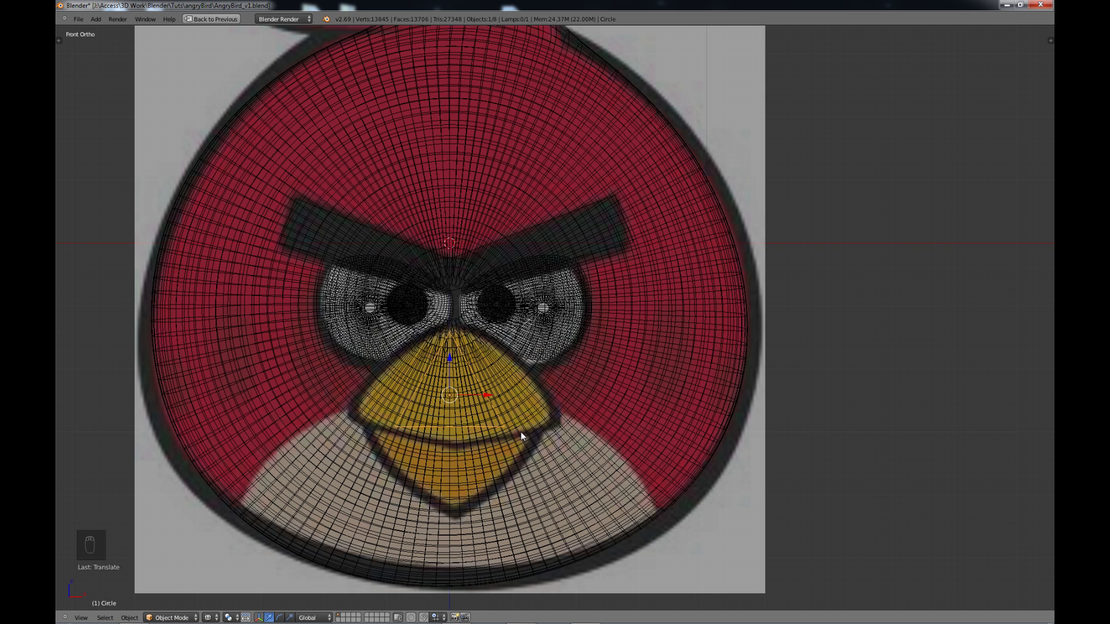
Step: In Edit Mode, delete the triangle's lower right vertex so only its left edge is kept
scroll(494, 444, "up", 3)
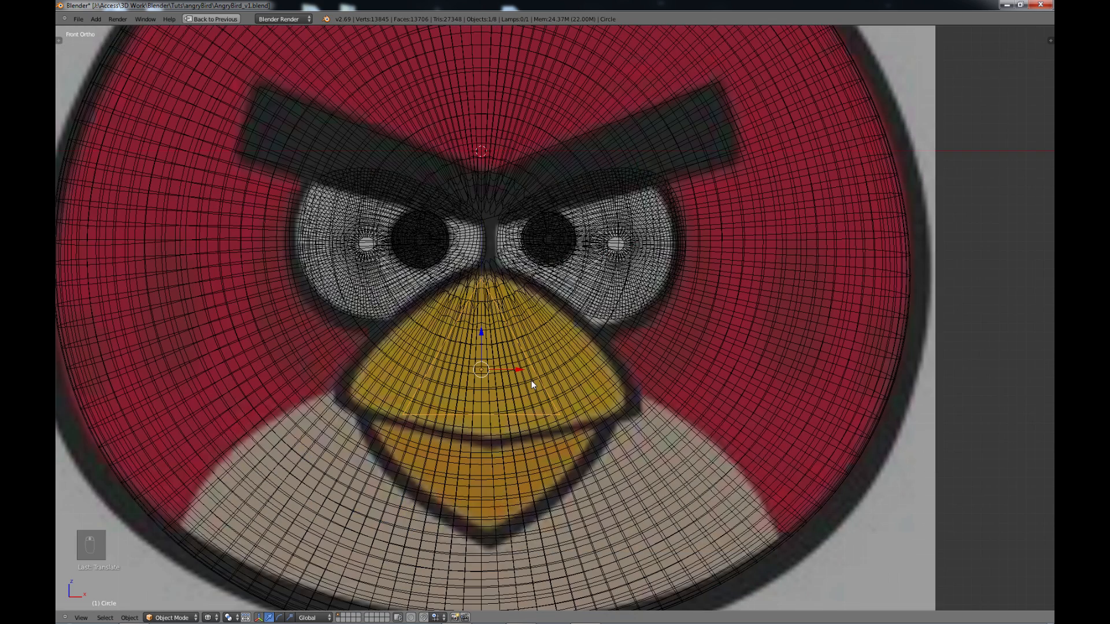
middle_click_drag(532, 380, 551, 370, "shift")
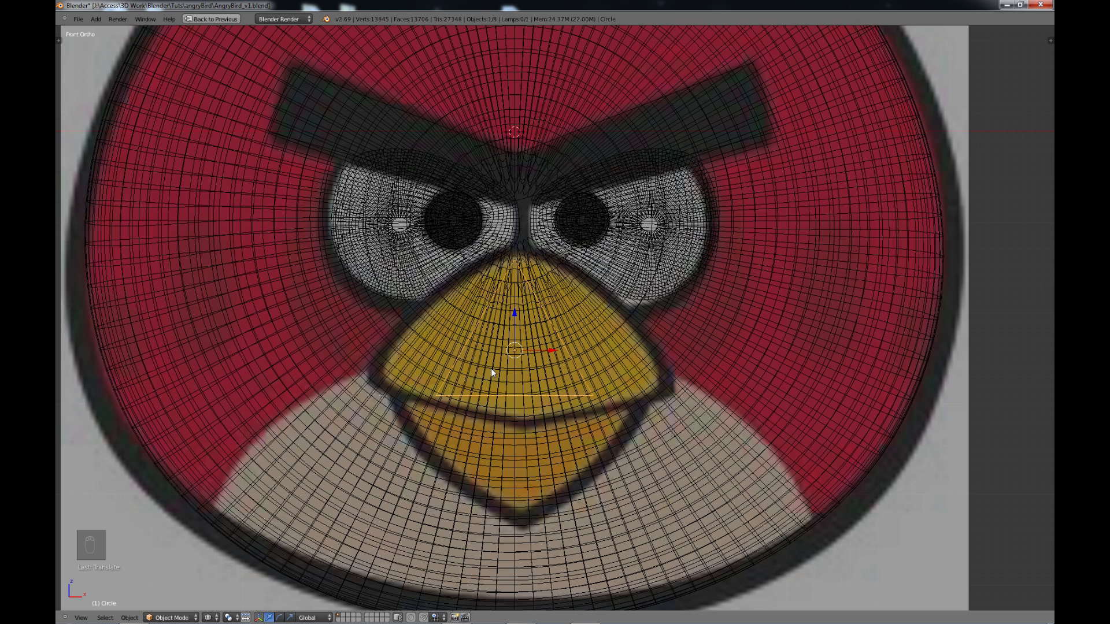
key("Tab")
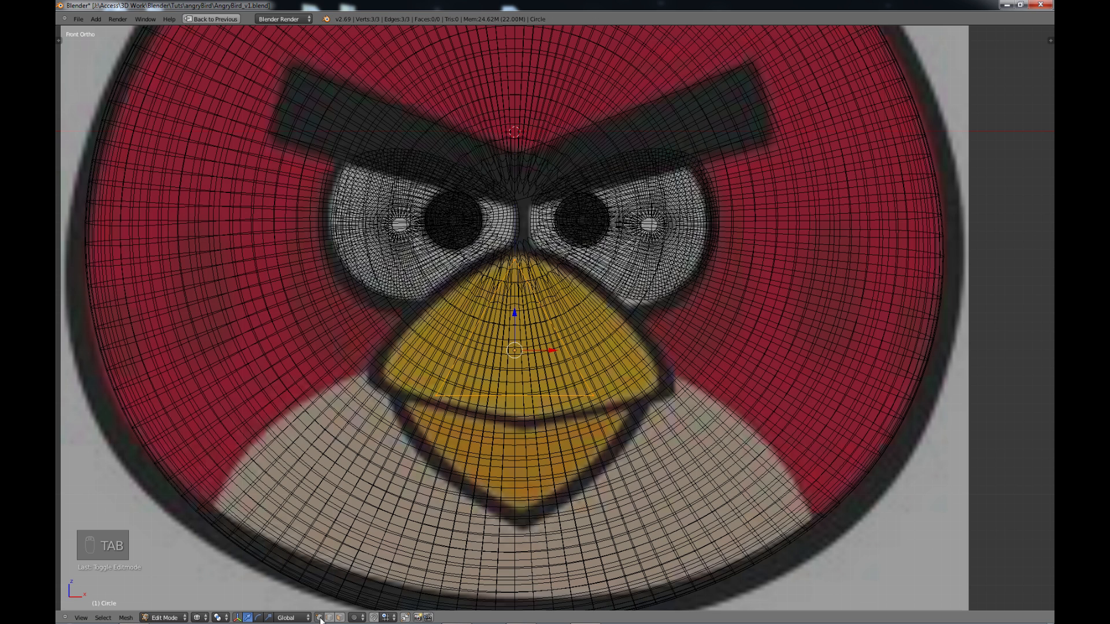
right_click(593, 396)
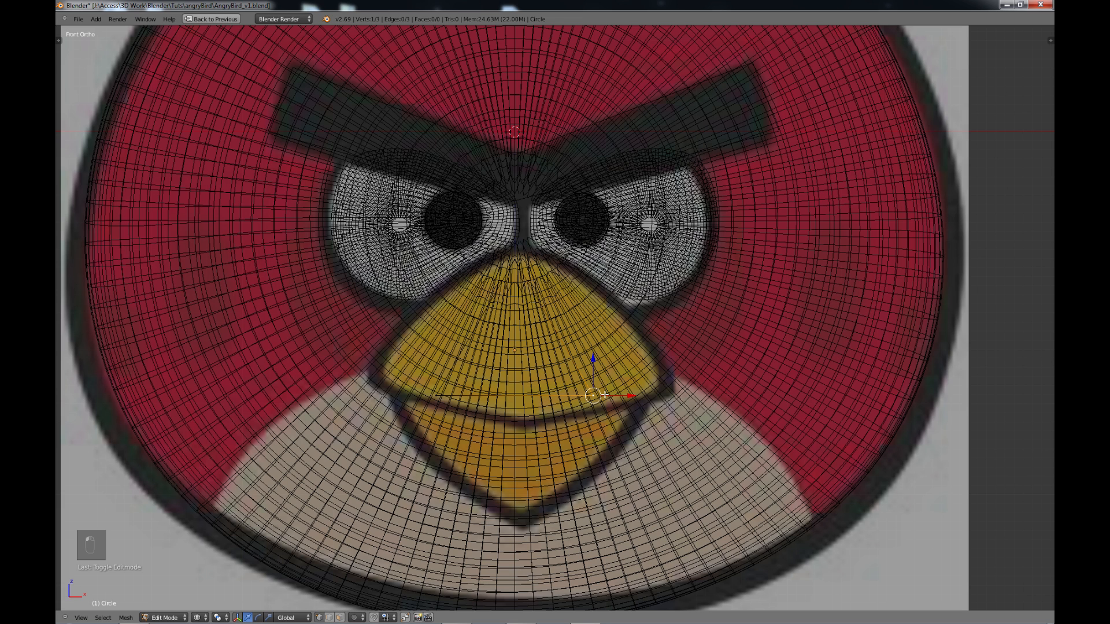
key("x")
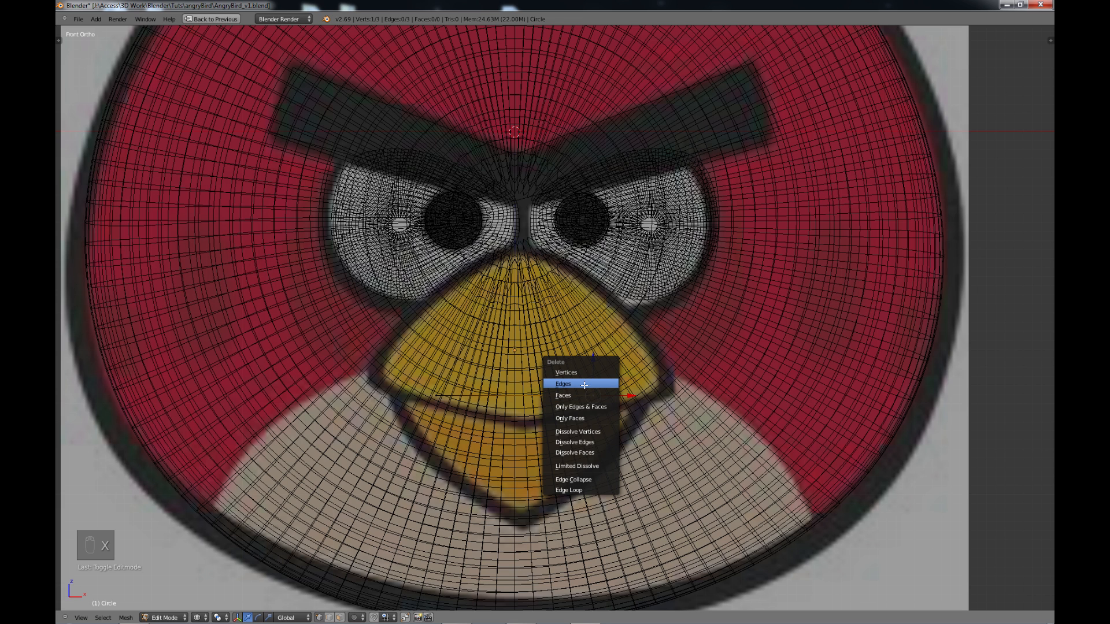
left_click(585, 373)
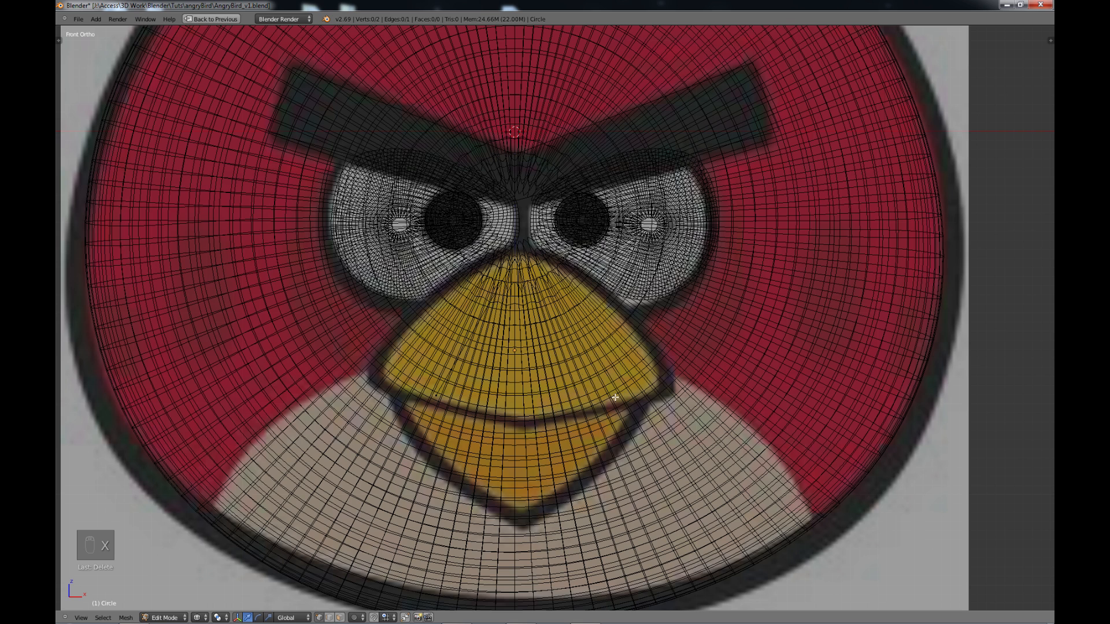
Step: Move the remaining edge to the upper beak's left side and fit its top vertex to the beak outline
right_click(438, 394)
right_click(516, 259, "shift")
key("g")
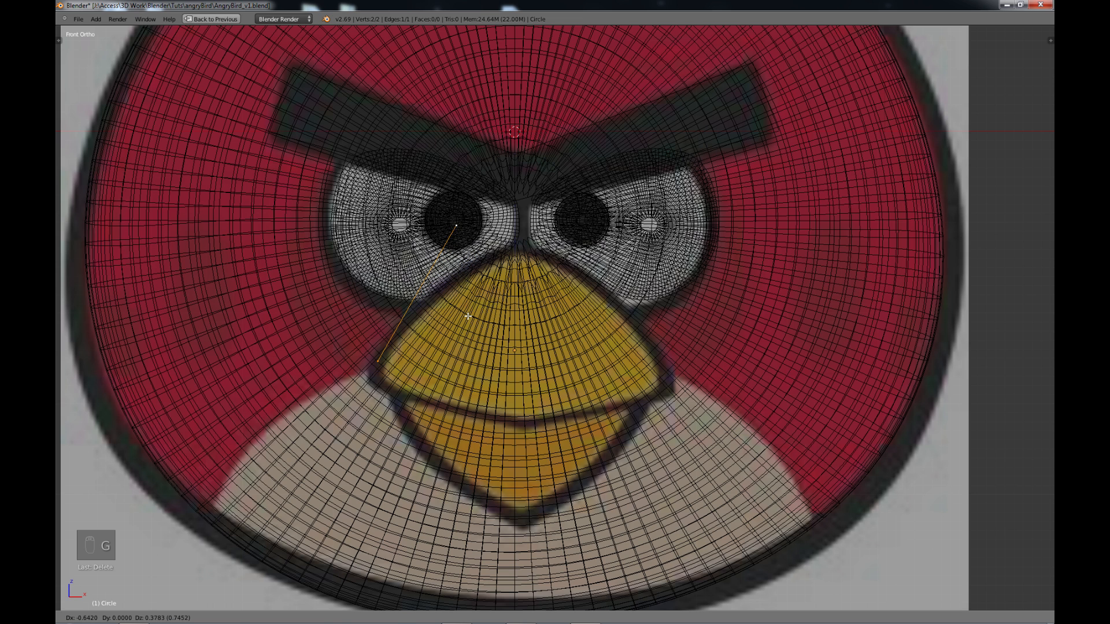
left_click(460, 228)
right_click(457, 227)
key("g")
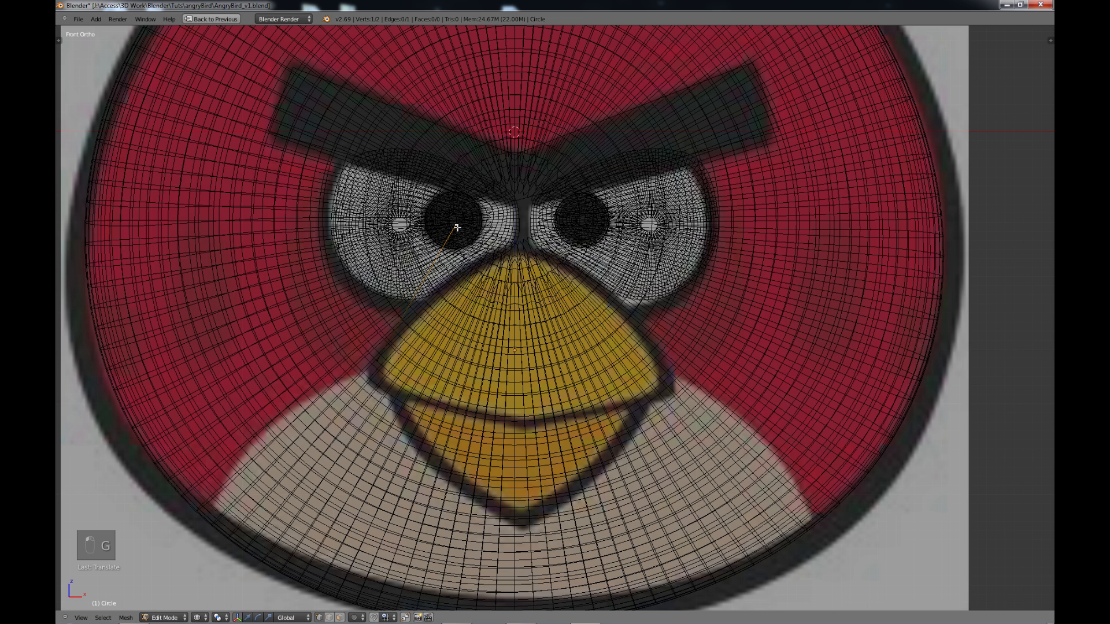
left_click(461, 278)
Step: Extrude vertices over the upper beak's peak and down its right outline to the right corner
key("e")
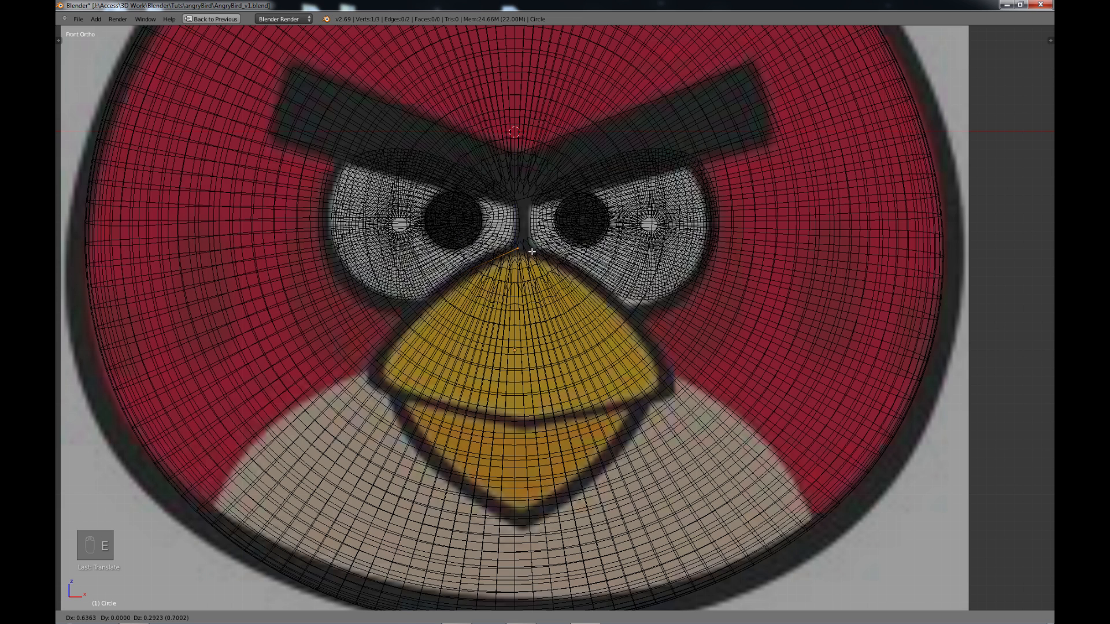
left_click(527, 247)
key("e")
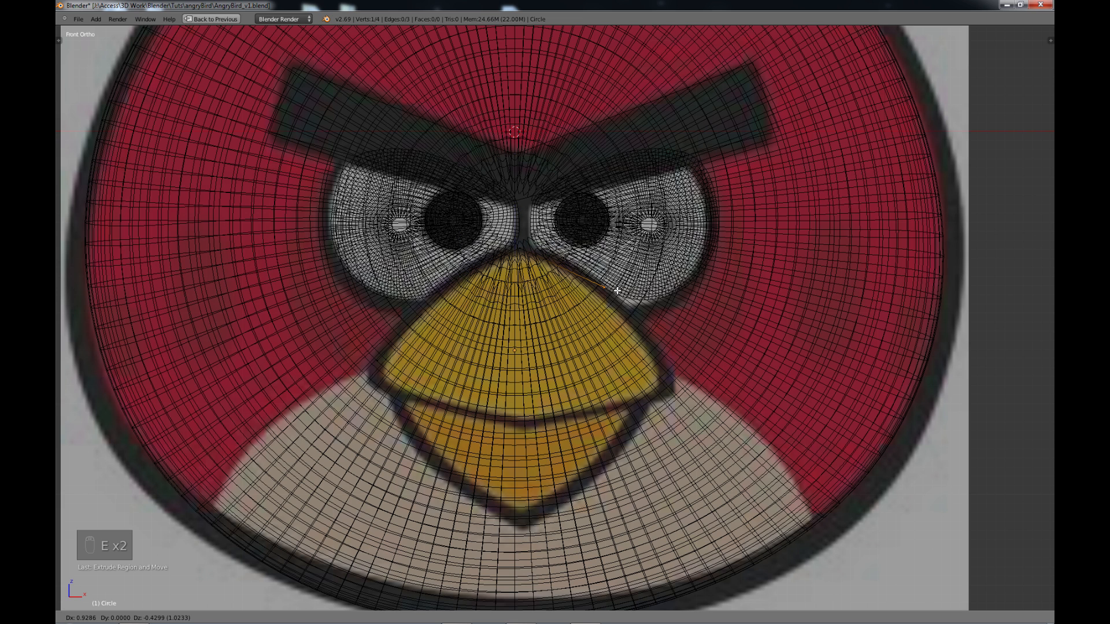
left_click(578, 262)
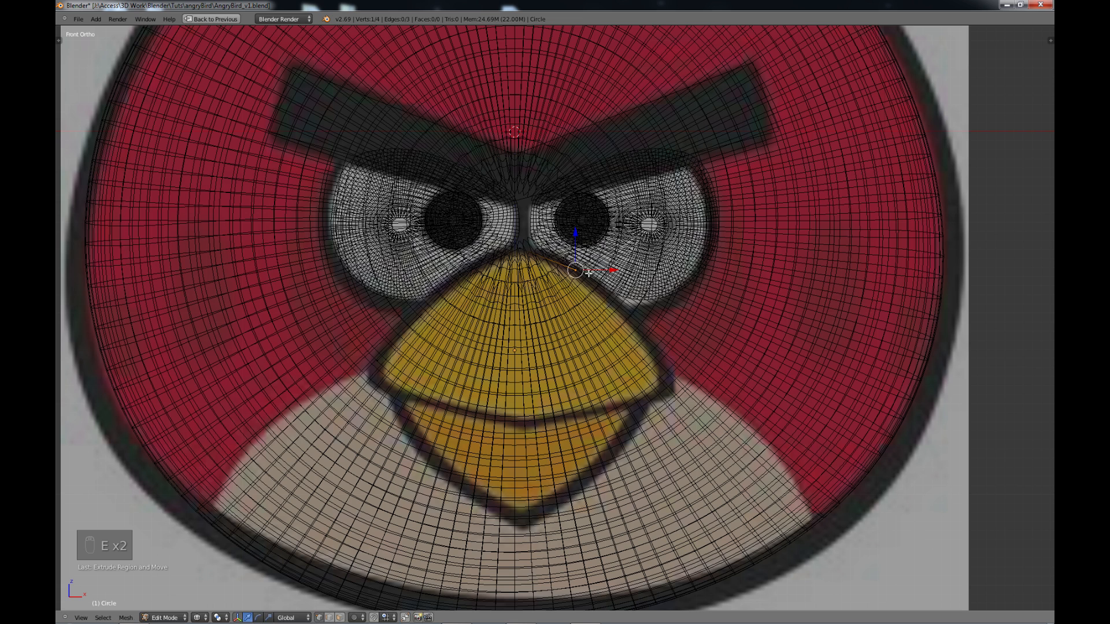
key("e")
left_click(643, 316)
key("e")
left_click(686, 375)
key("e")
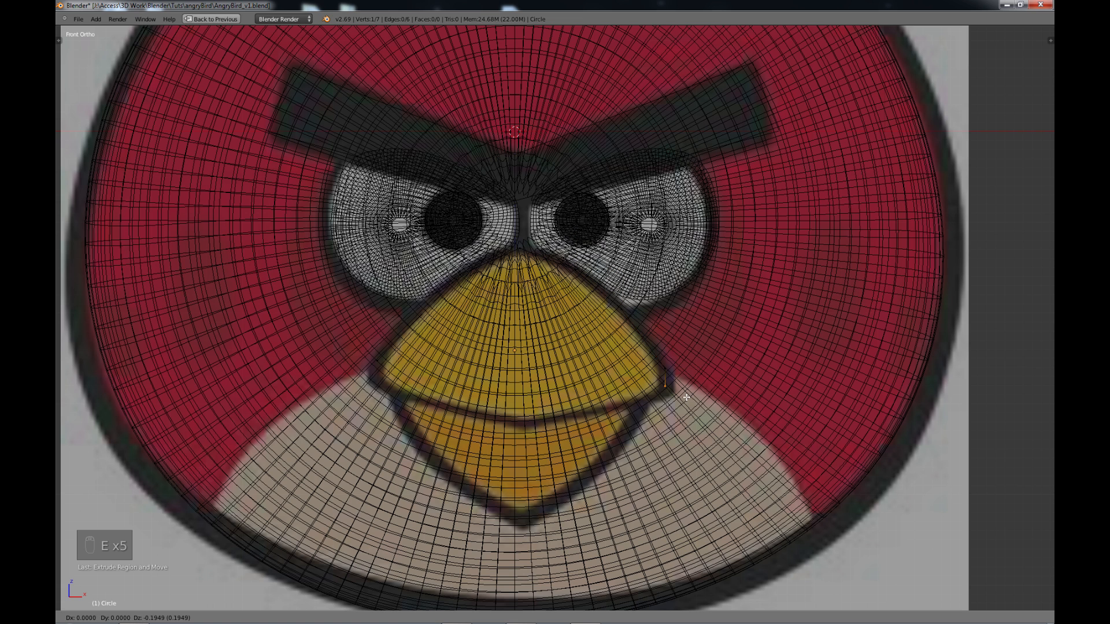
left_click(688, 401)
Step: Extrude vertices from the right corner along the upper beak's lower edge to the left corner
key("e")
left_click(547, 433)
key("e")
left_click(406, 397)
key("e")
left_click(403, 390)
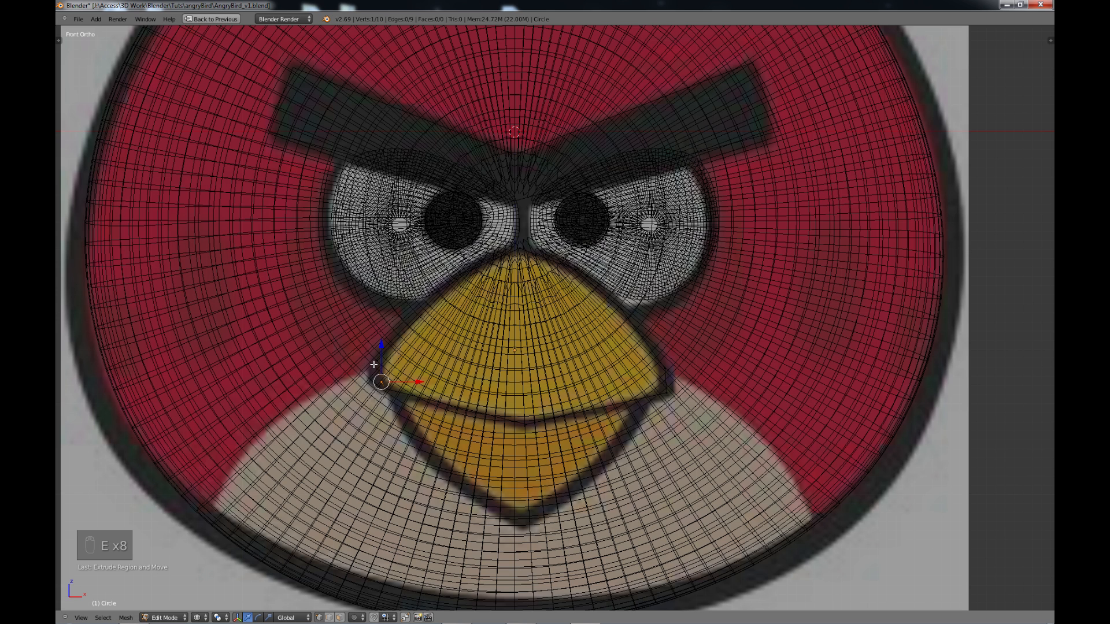
Step: Close the beak outline by merging its last extruded vertex with the starting left vertex using At Last
right_click(372, 366, "shift")
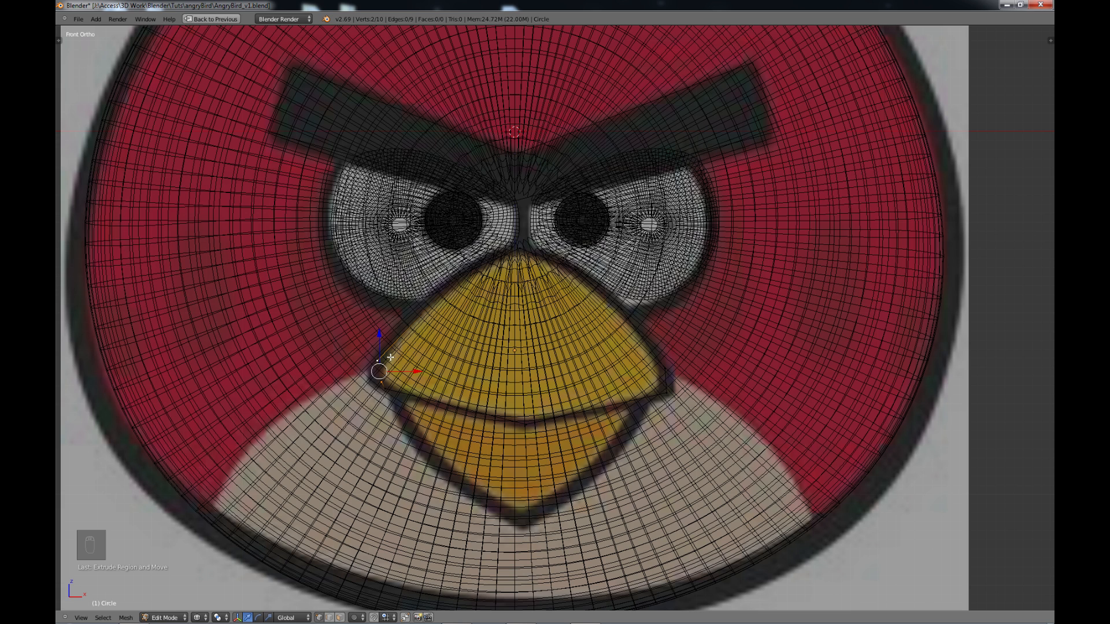
key("alt+m")
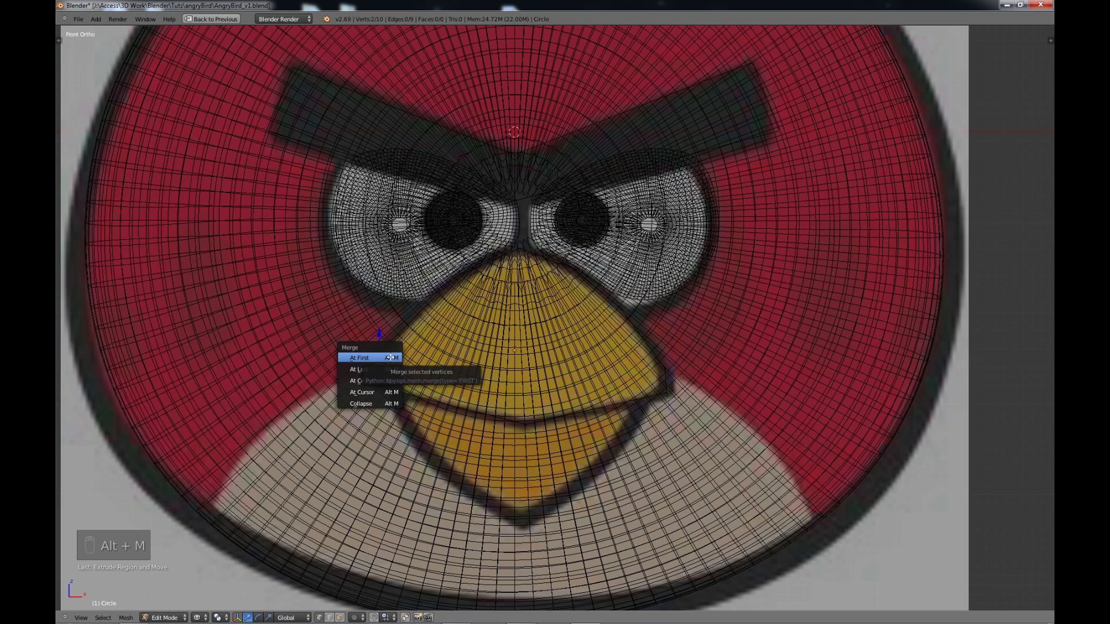
left_click(365, 371)
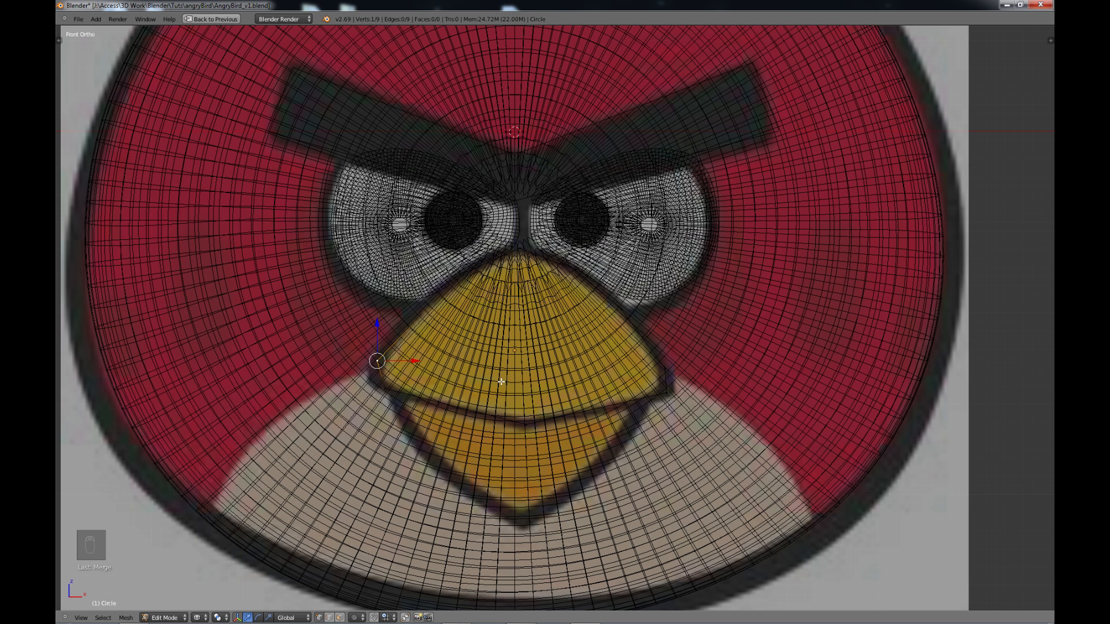
Step: Select the whole beak outline and, in top view, move it forward along Y to the front of the face
key("a")
key("a")
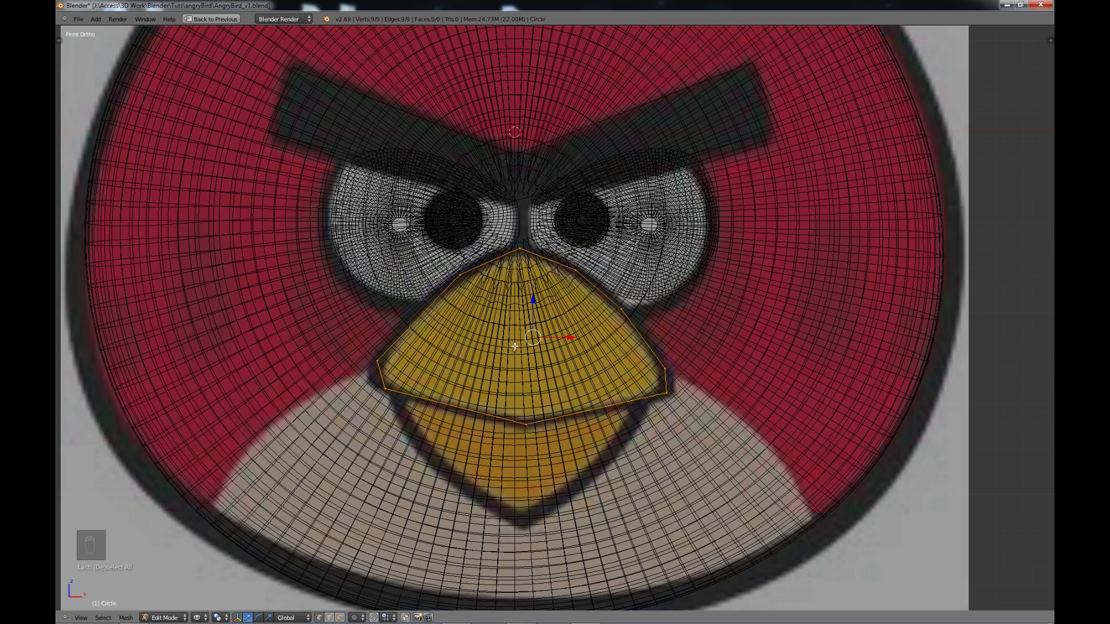
key("KP_7")
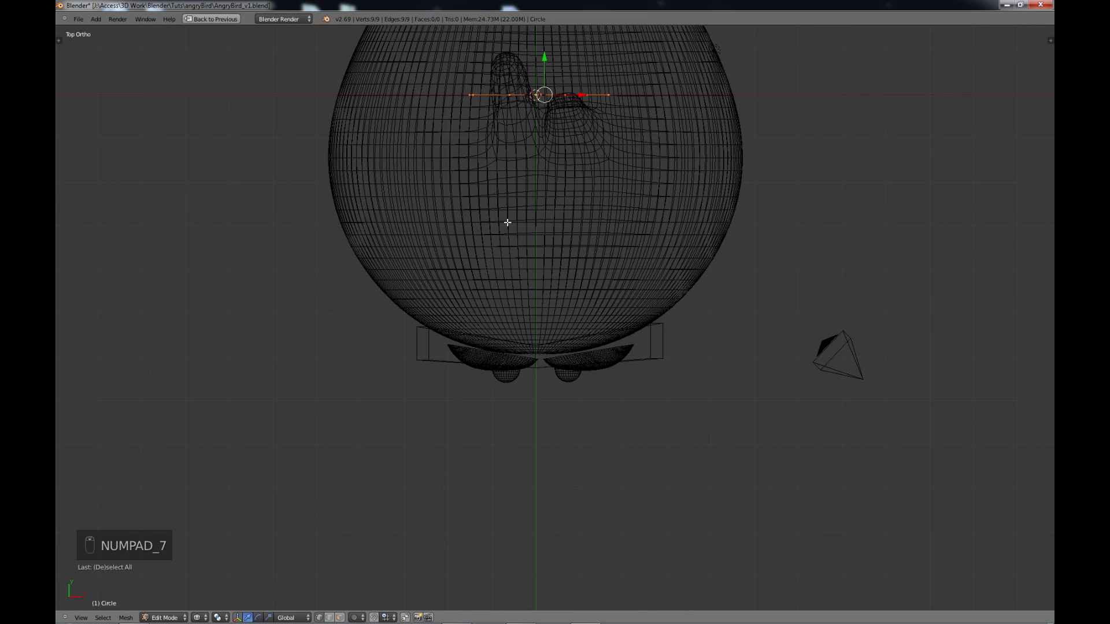
left_click_drag(549, 59, 572, 327)
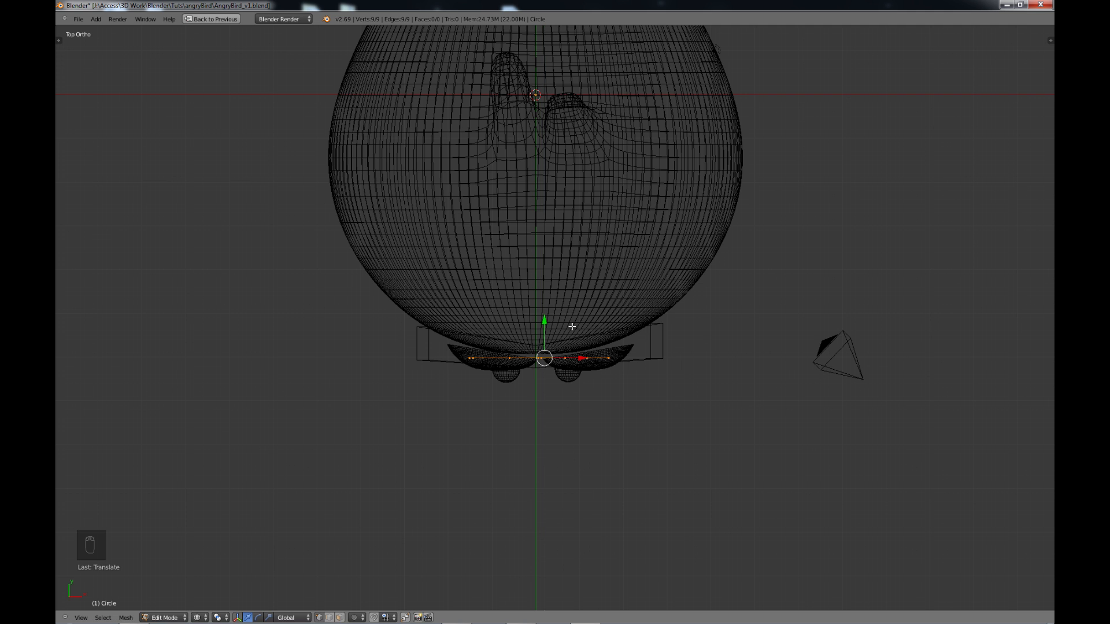
scroll(550, 404, "up", 2)
scroll(553, 421, "up", 3)
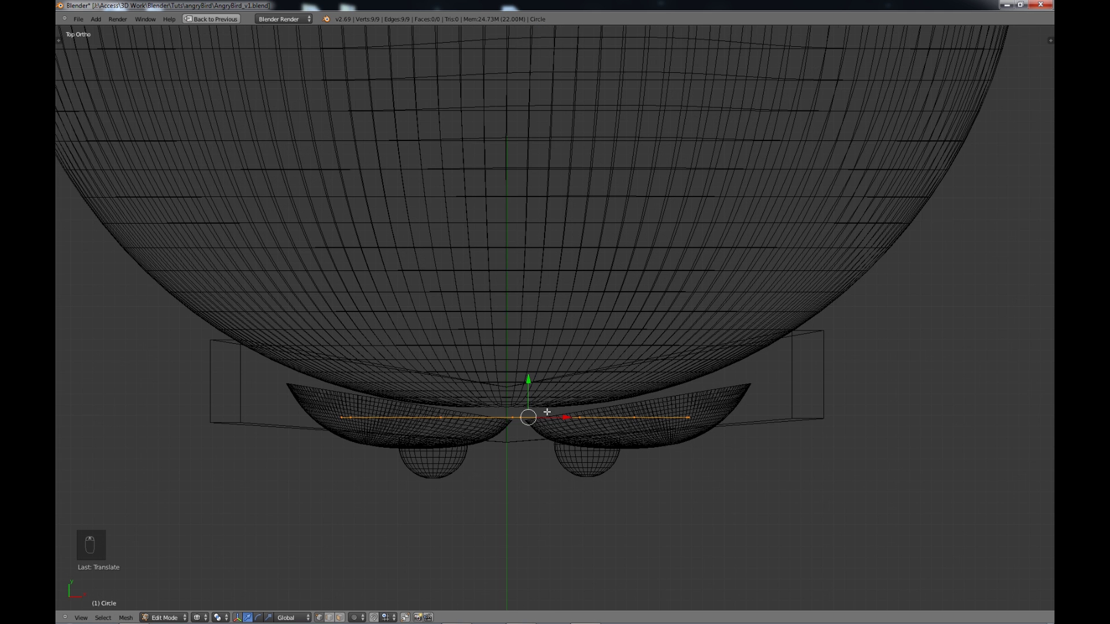
middle_click_drag(553, 422, 516, 303, "shift")
left_click_drag(492, 258, 490, 251)
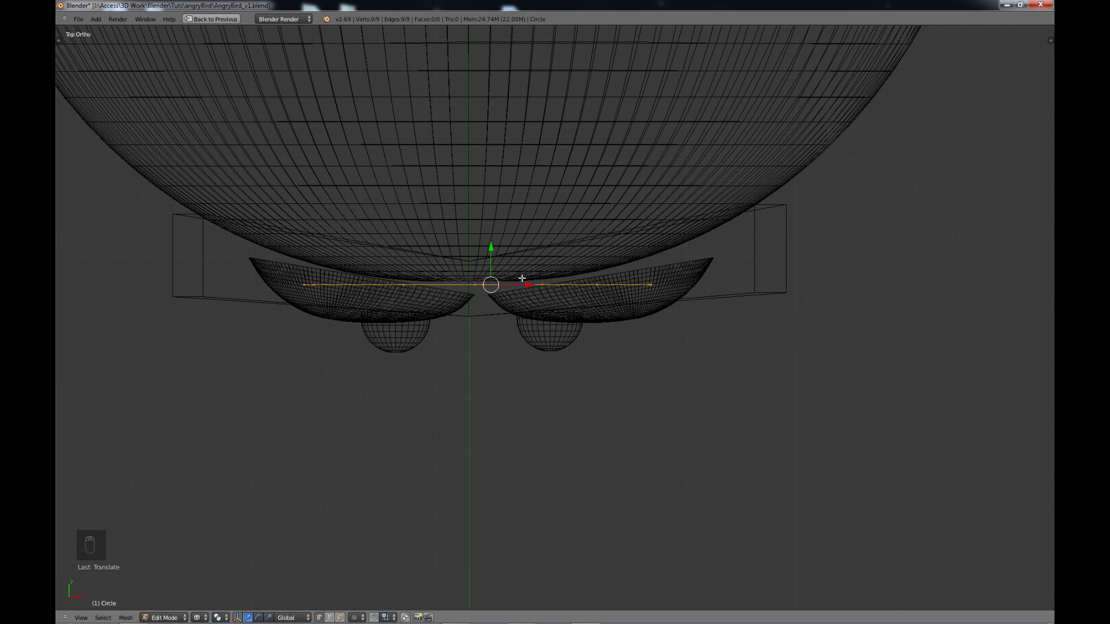
Step: Move the beak outline's right side vertices back along Y and rotate them to follow the body's curve
right_click(653, 284)
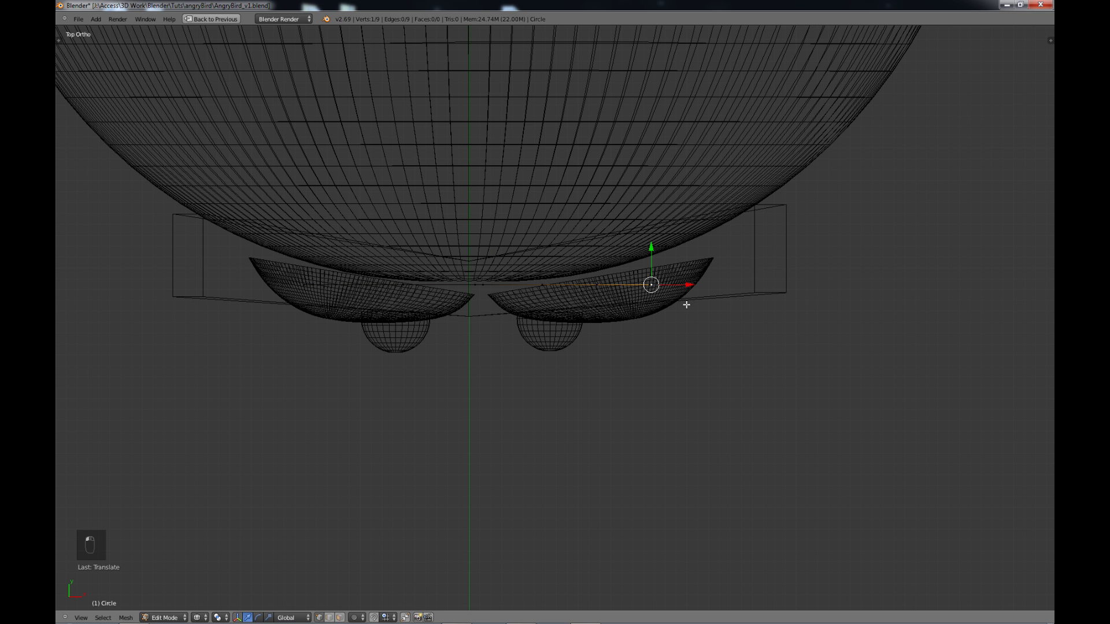
key("b")
left_click_drag(687, 304, 581, 267)
key("g")
key("y")
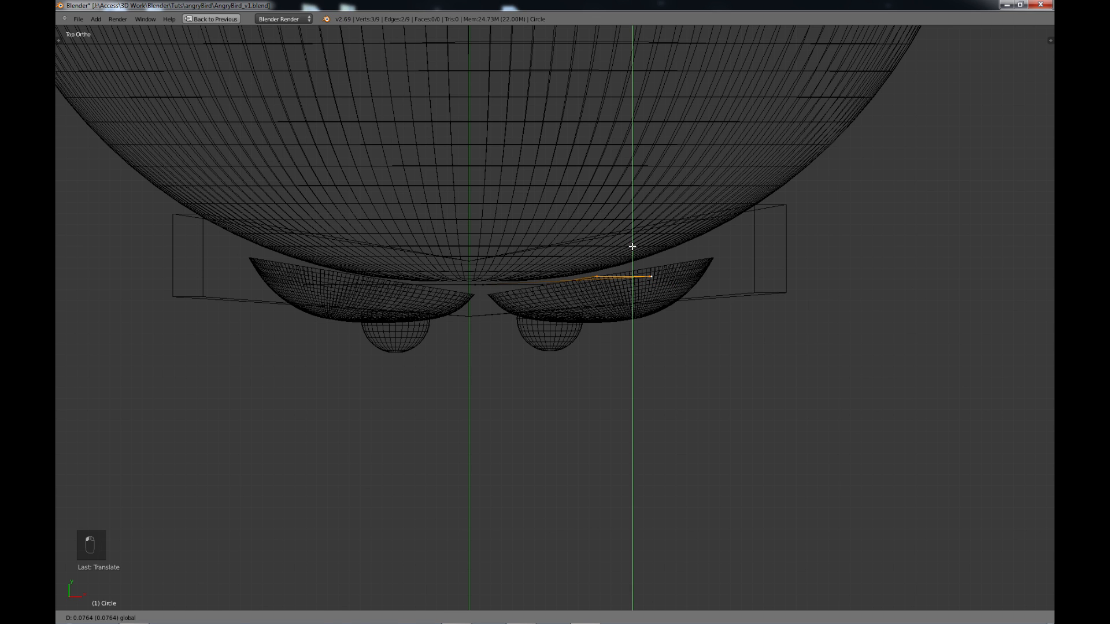
left_click(633, 253)
key("r")
left_click(665, 298)
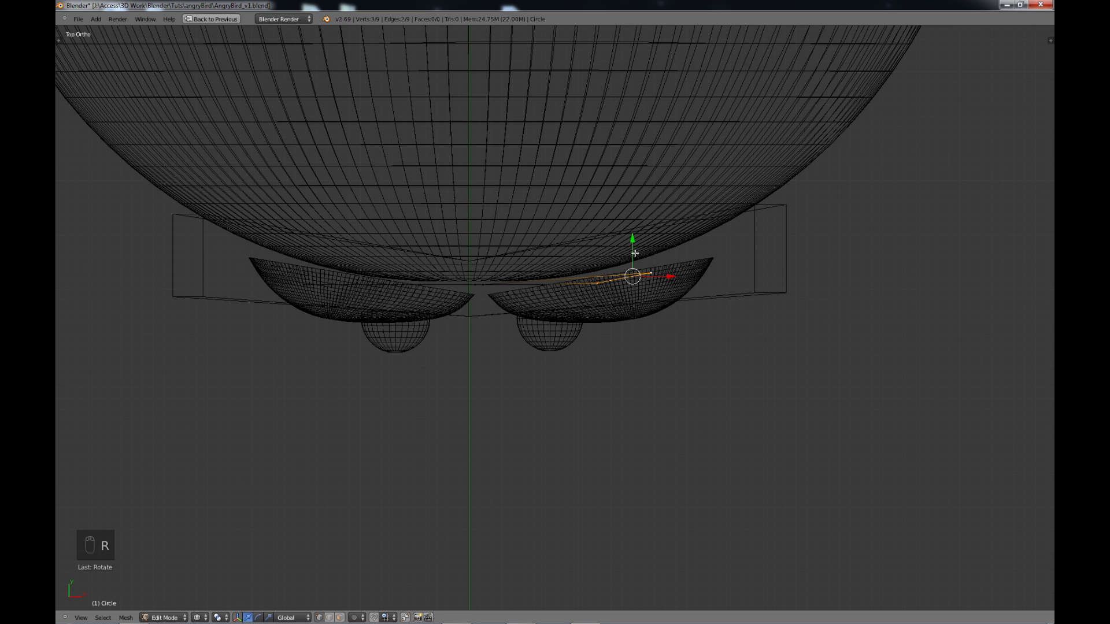
key("g")
key("y")
left_click(612, 260)
Step: Move the beak outline's left end vertices back along Y and rotate them to follow the body's curve
right_click(313, 285)
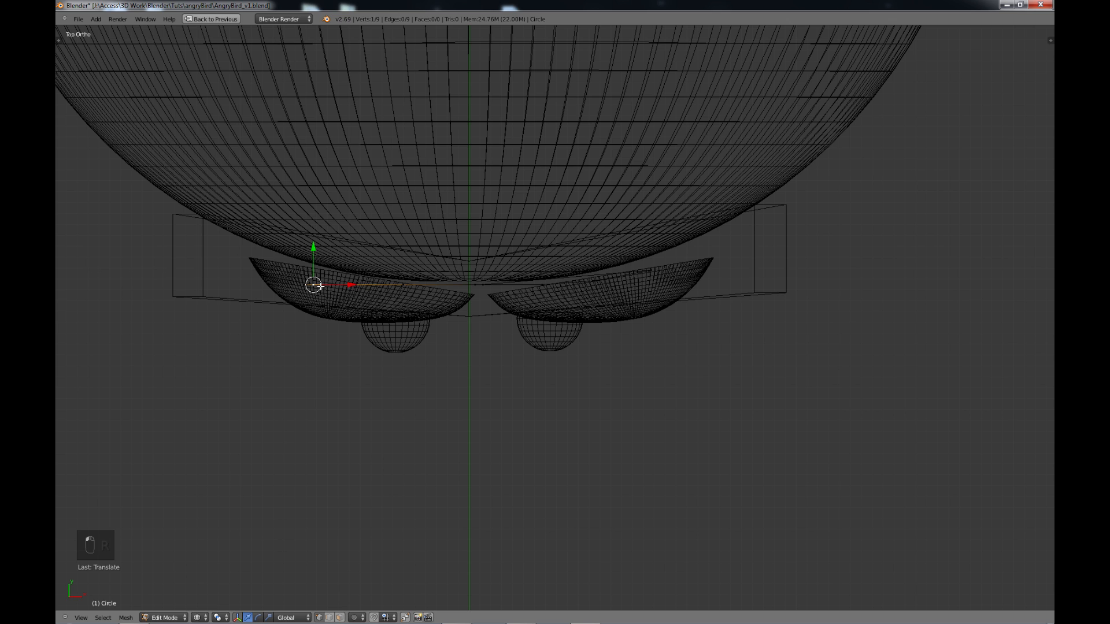
key("b")
left_click_drag(281, 267, 384, 302)
left_click_drag(313, 261, 307, 240)
key("r")
left_click(359, 315)
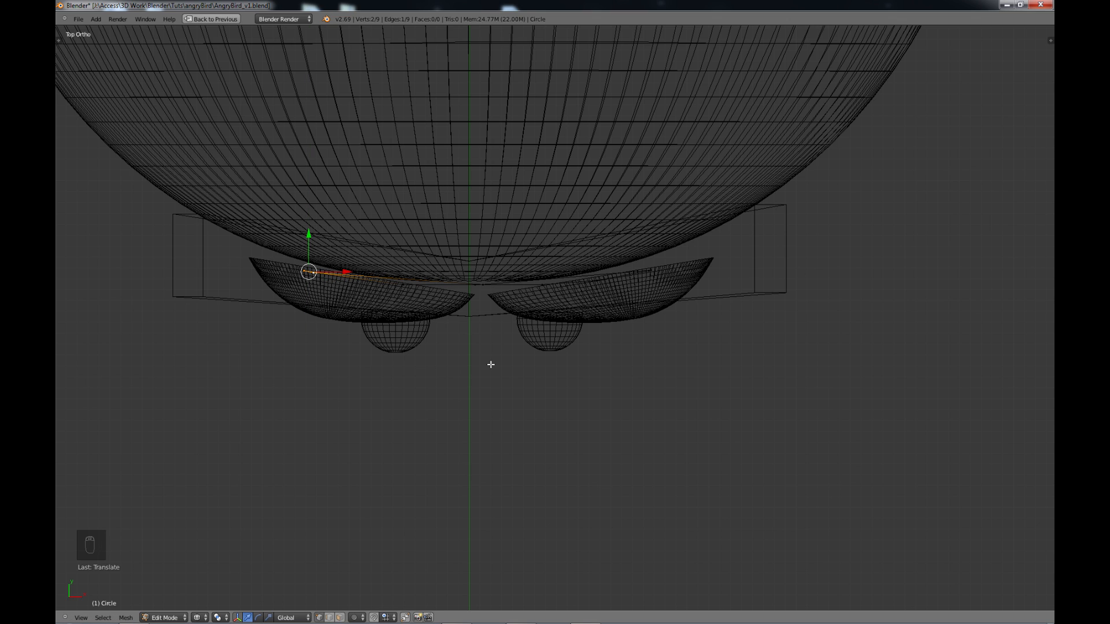
Step: Orbit to a view of the beak outline from the front and raise its bottom centre vertex along Z
middle_click_drag(488, 378, 504, 292)
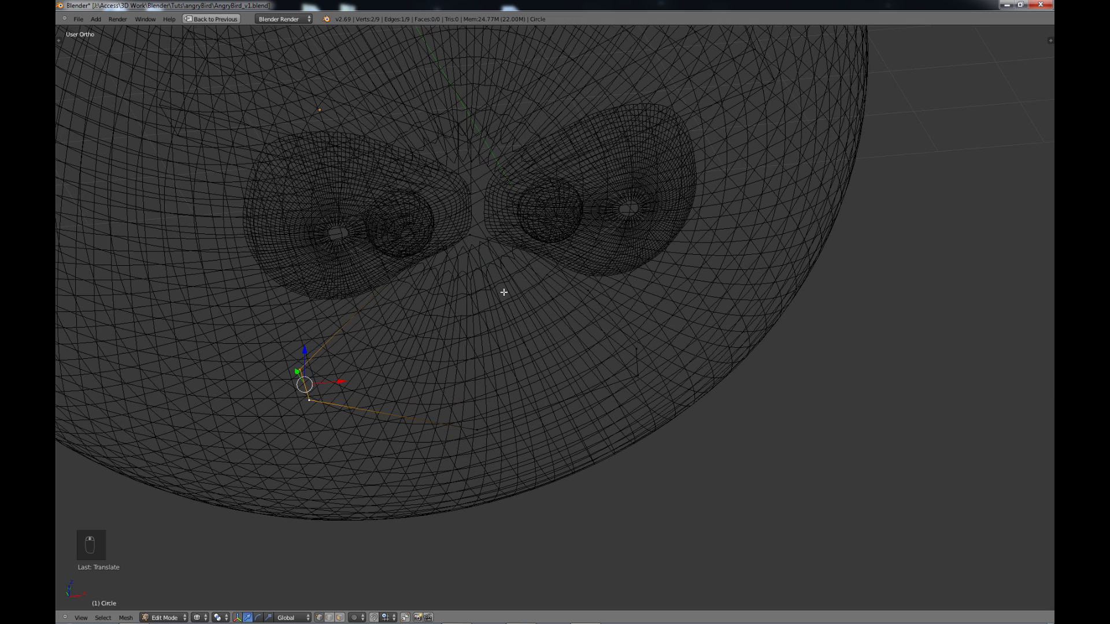
key("a")
key("a")
middle_click_drag(518, 386, 494, 388)
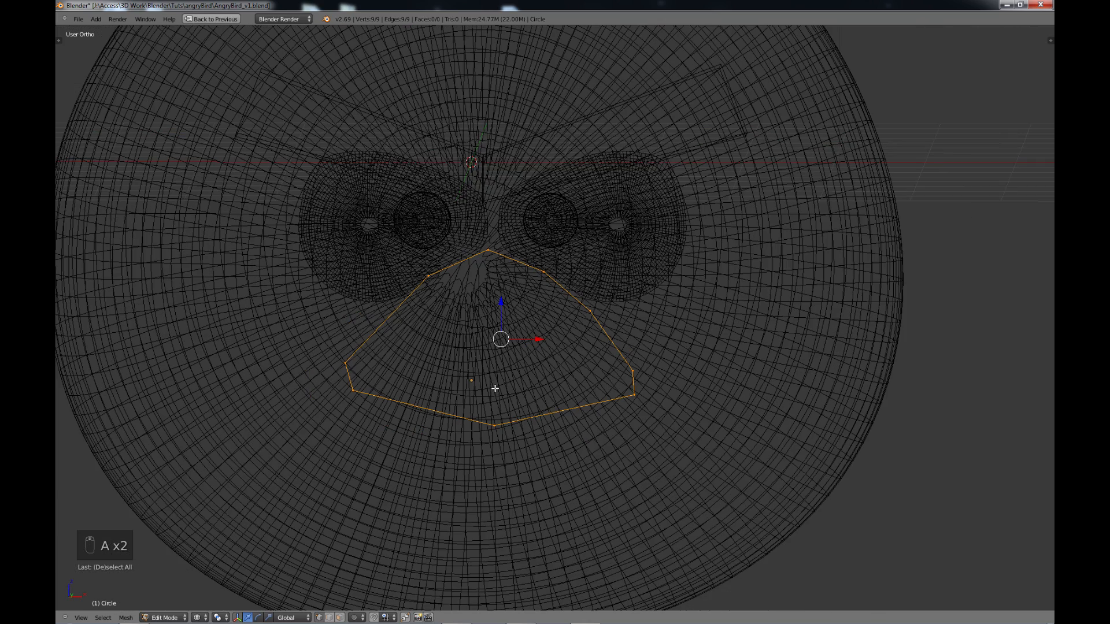
right_click(489, 426)
left_click_drag(495, 399, 490, 377)
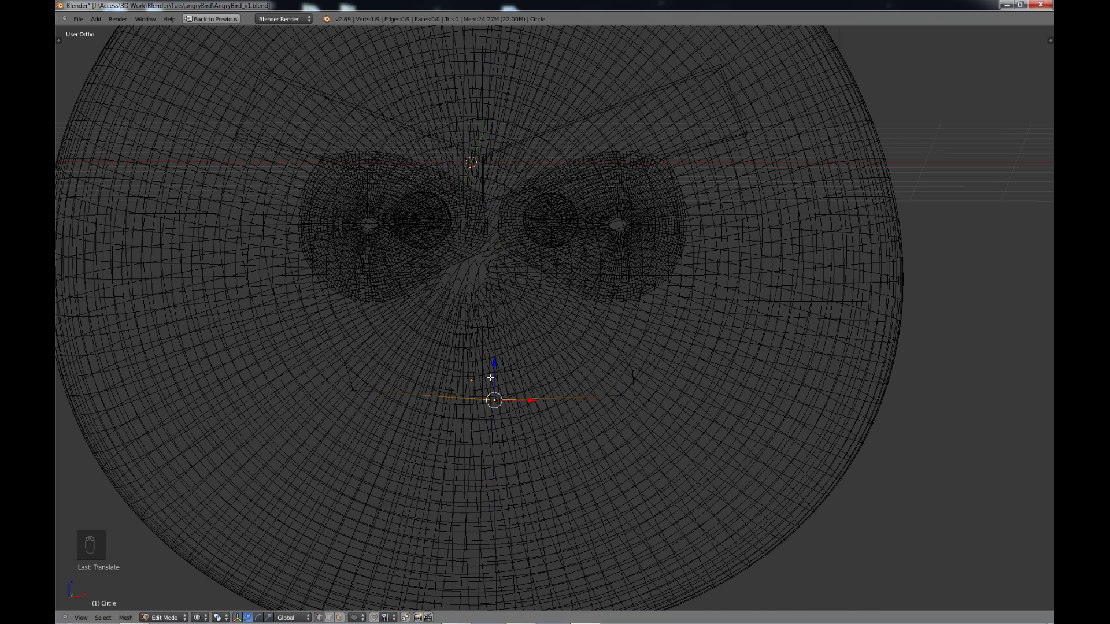
Step: In front view against the reference image, raise the beak outline's bottom centre vertex further along Z
key("KP_1")
scroll(490, 377, "up", 4)
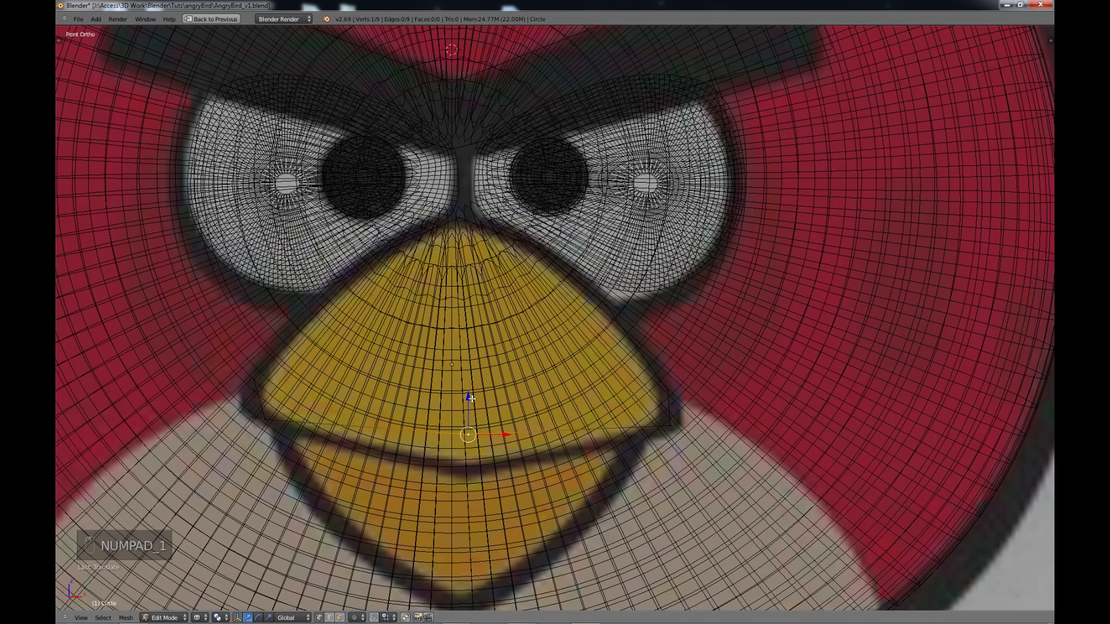
left_click_drag(471, 399, 467, 391)
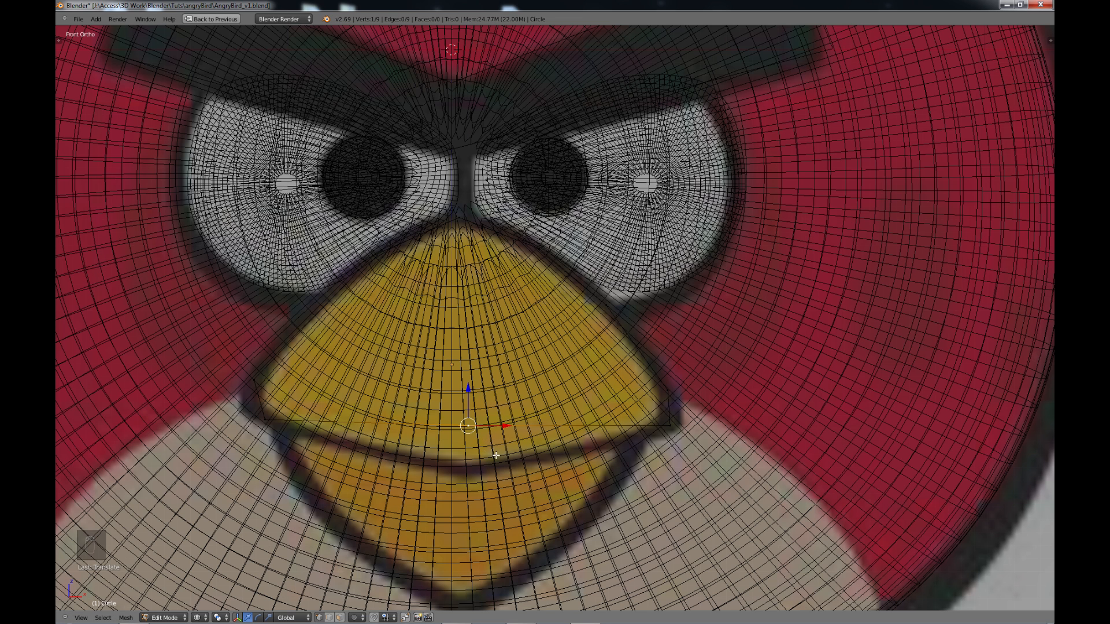
Step: Select the whole beak outline and extrude it forward along the Y axis, away from the face
middle_click_drag(500, 410, 551, 423)
key("a")
key("a")
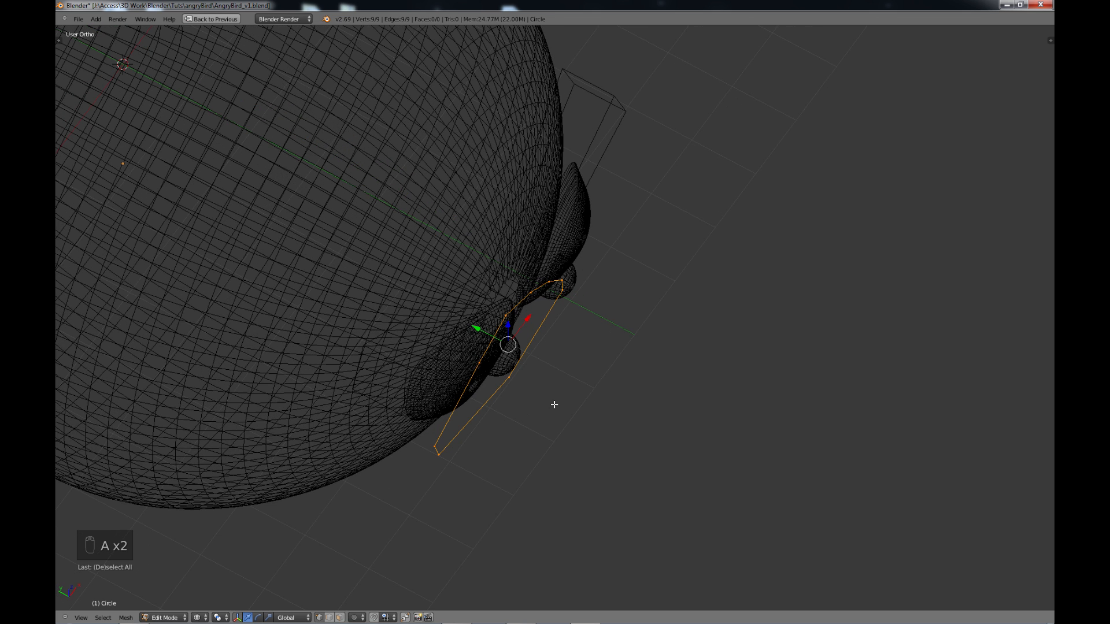
key("e")
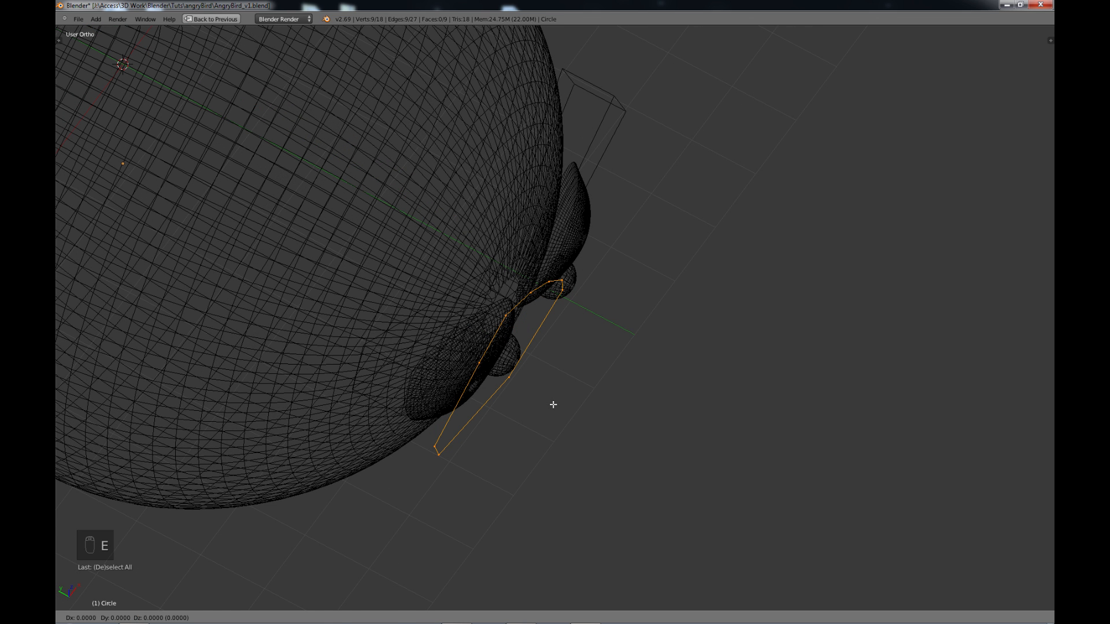
middle_click_drag(553, 405, 501, 341)
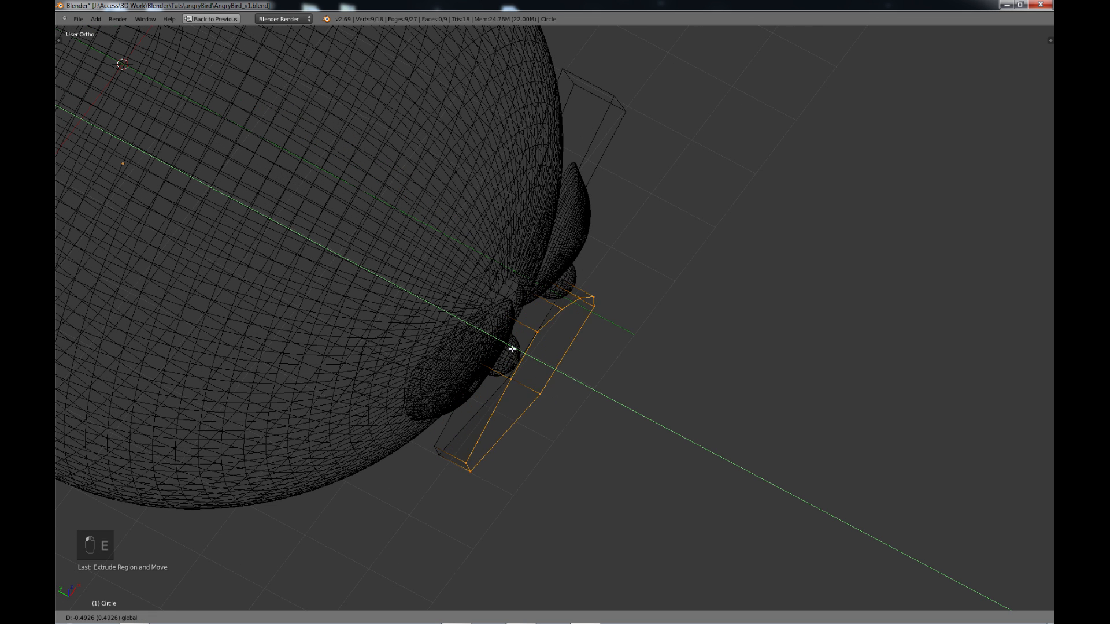
left_click(526, 361)
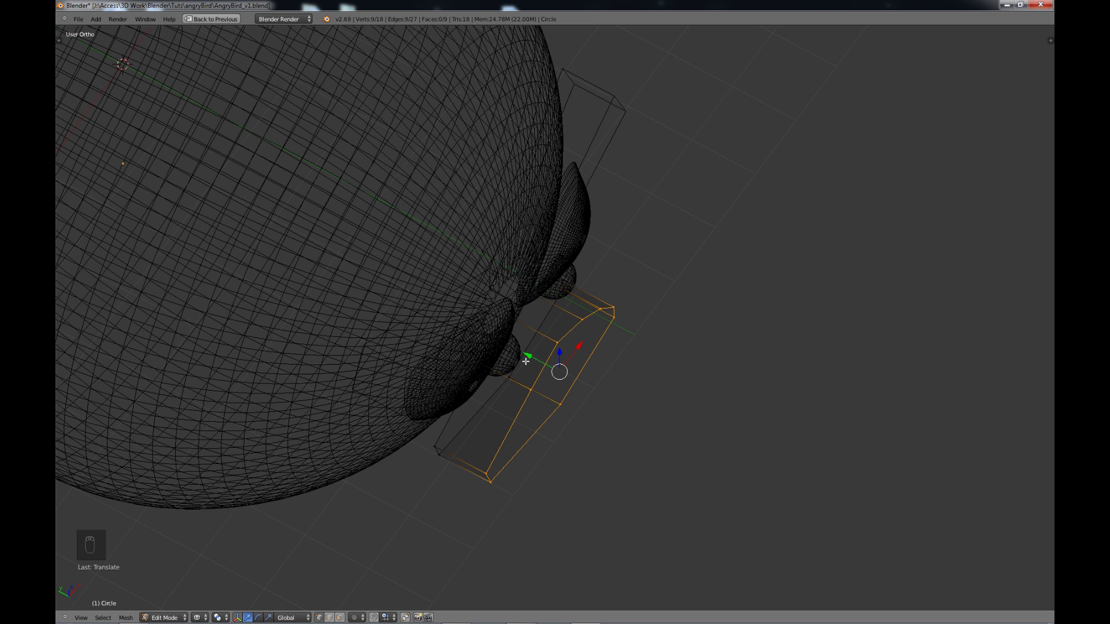
Step: Switch to solid shading and pull the extruded end of the beak further forward along Y
key("z")
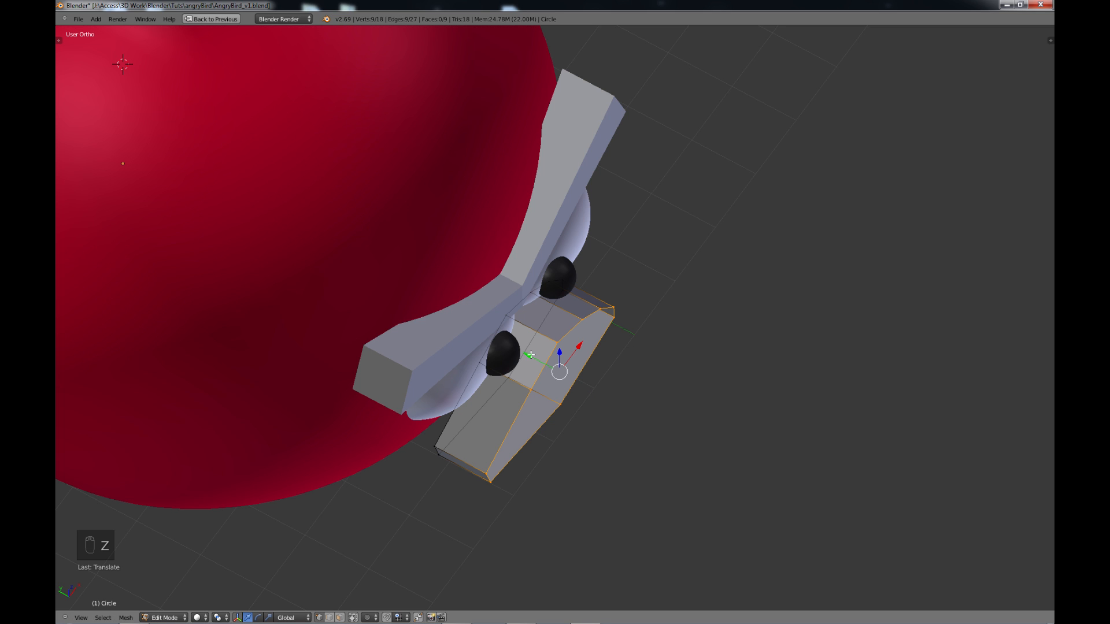
left_click_drag(529, 356, 595, 399)
middle_click_drag(649, 422, 500, 418)
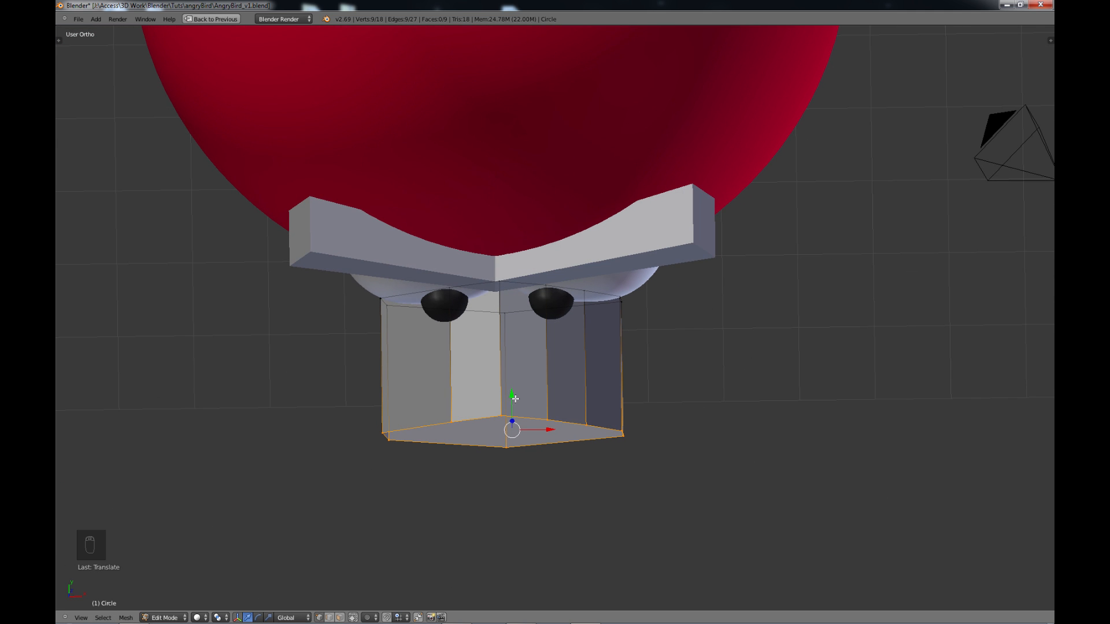
left_click_drag(515, 398, 513, 403)
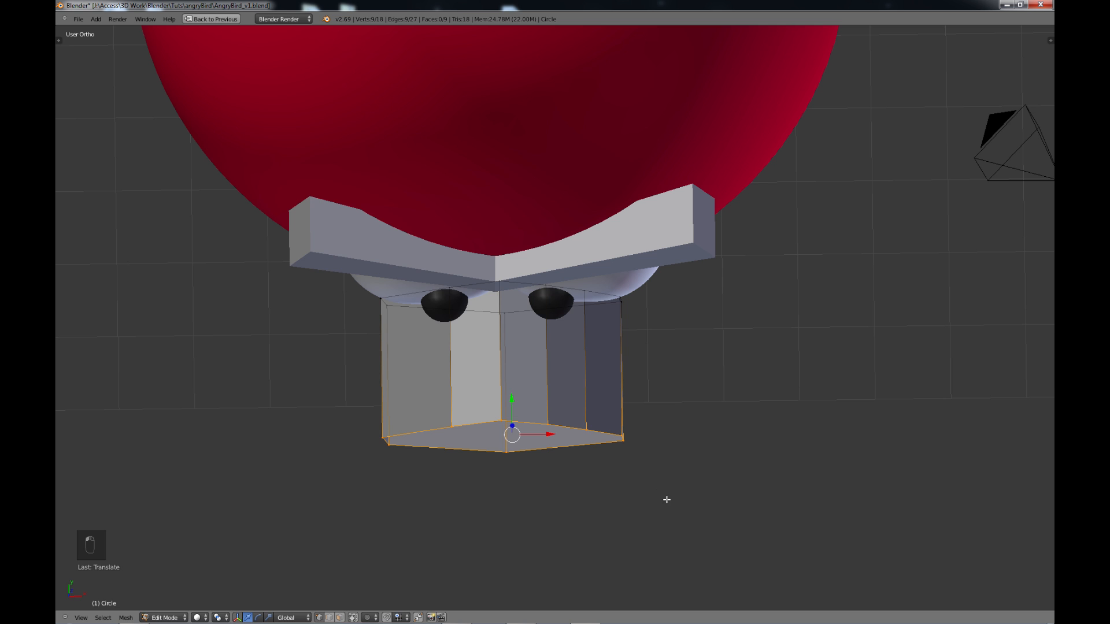
Step: Scale the extruded front loop down to about 0.11 to form the beak tip and fill its opening with a face
key("s")
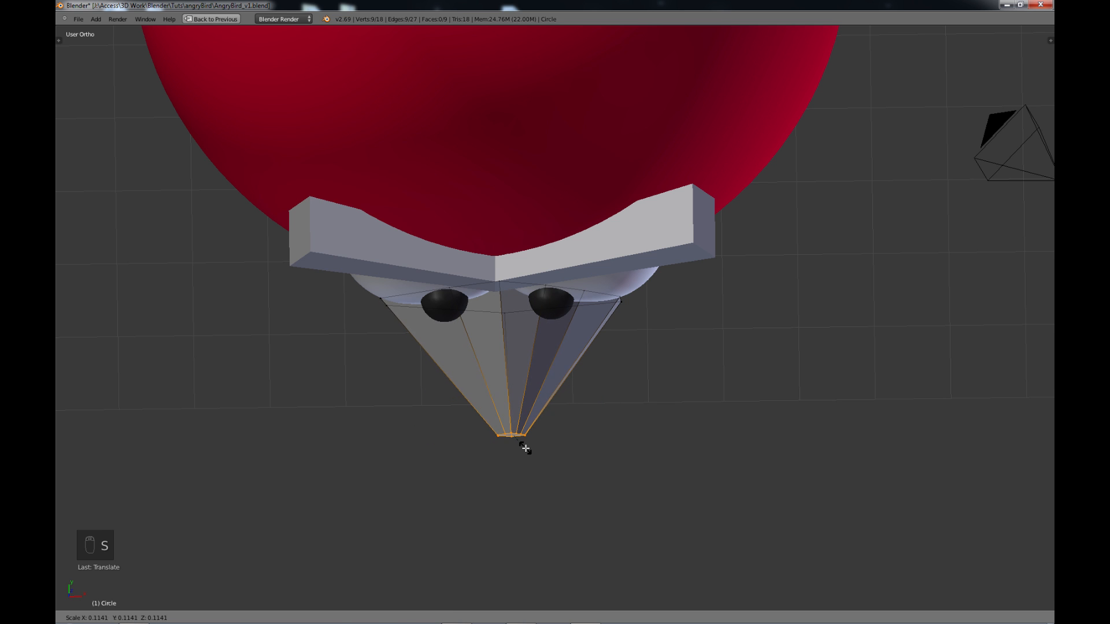
left_click(523, 449)
middle_click_drag(533, 454, 562, 392)
scroll(564, 391, "up", 4)
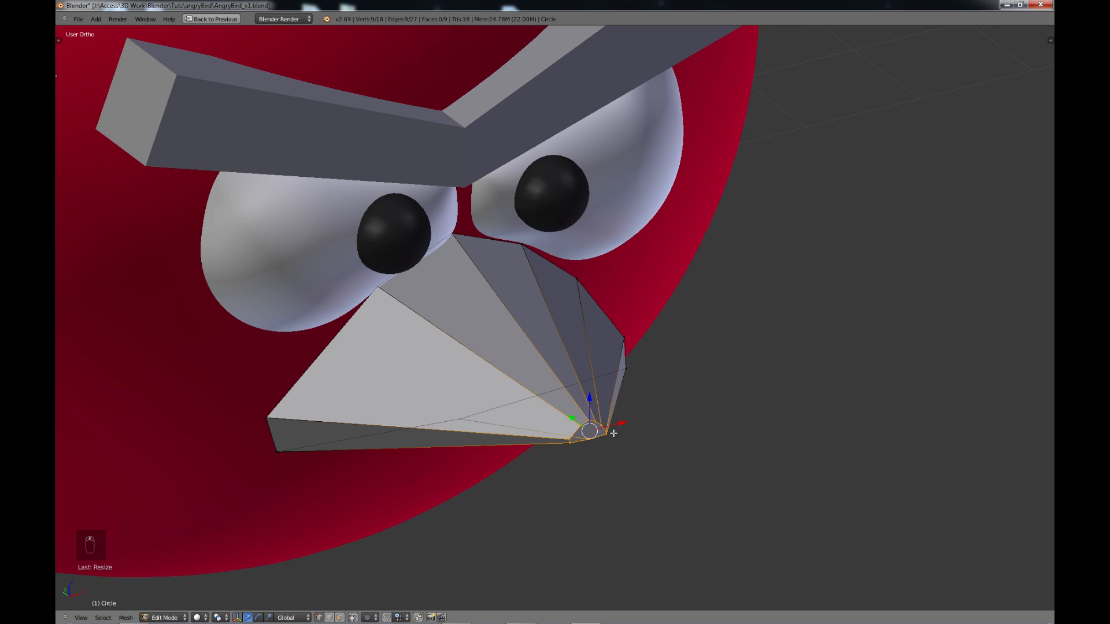
scroll(544, 417, "up", 3)
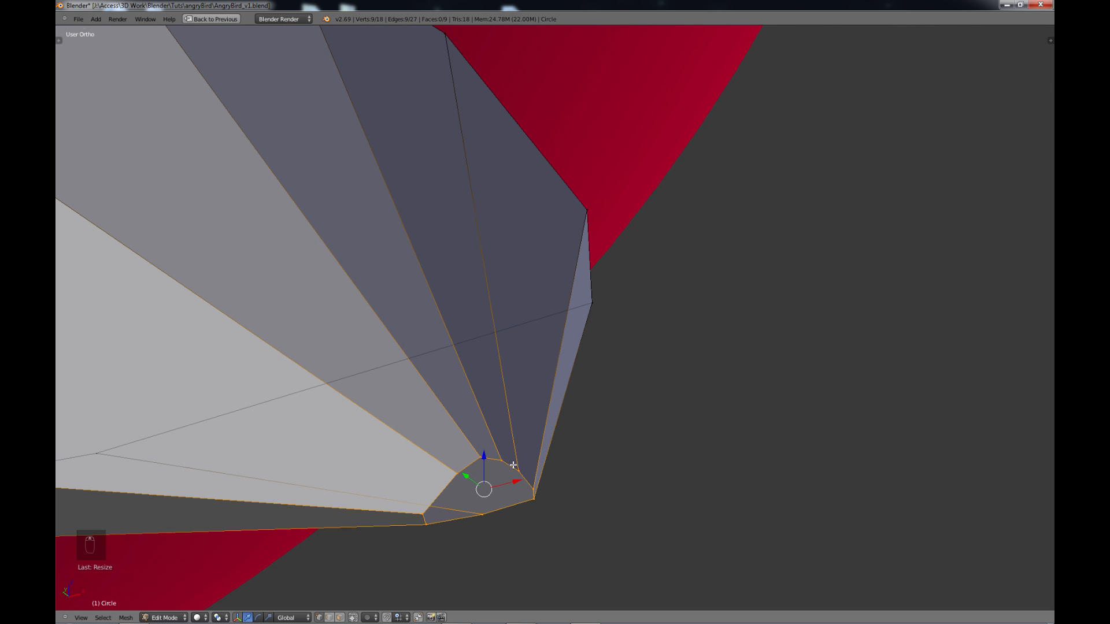
key("f")
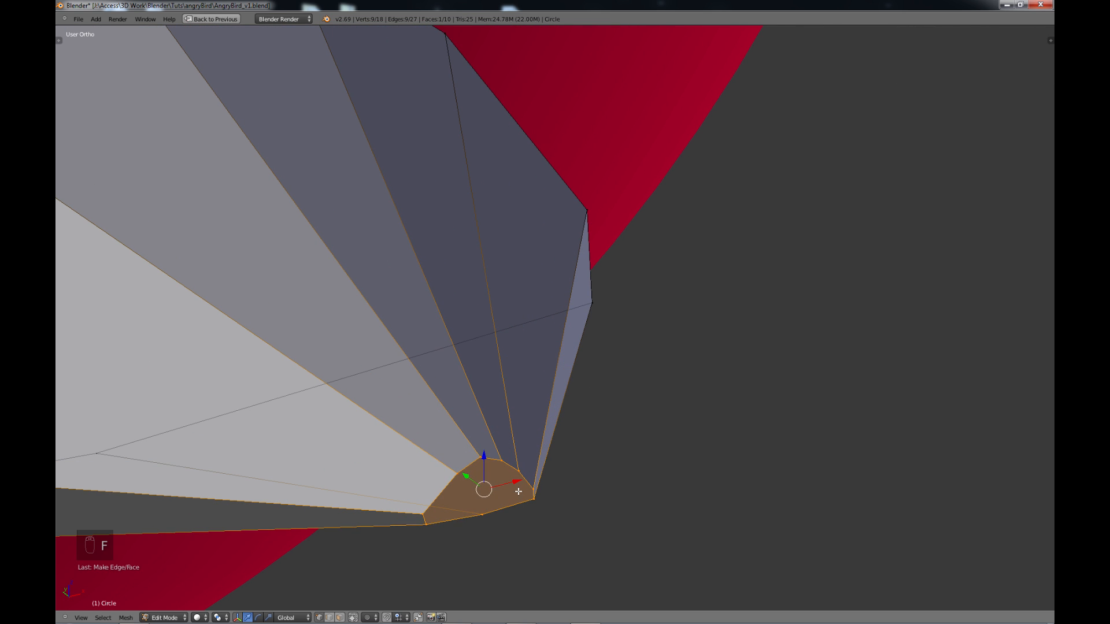
Step: Adjust the height of the tip face's bottom centre vertex along Z and check the beak's shape from the front
middle_click_drag(520, 488, 559, 349)
scroll(558, 401, "up", 2)
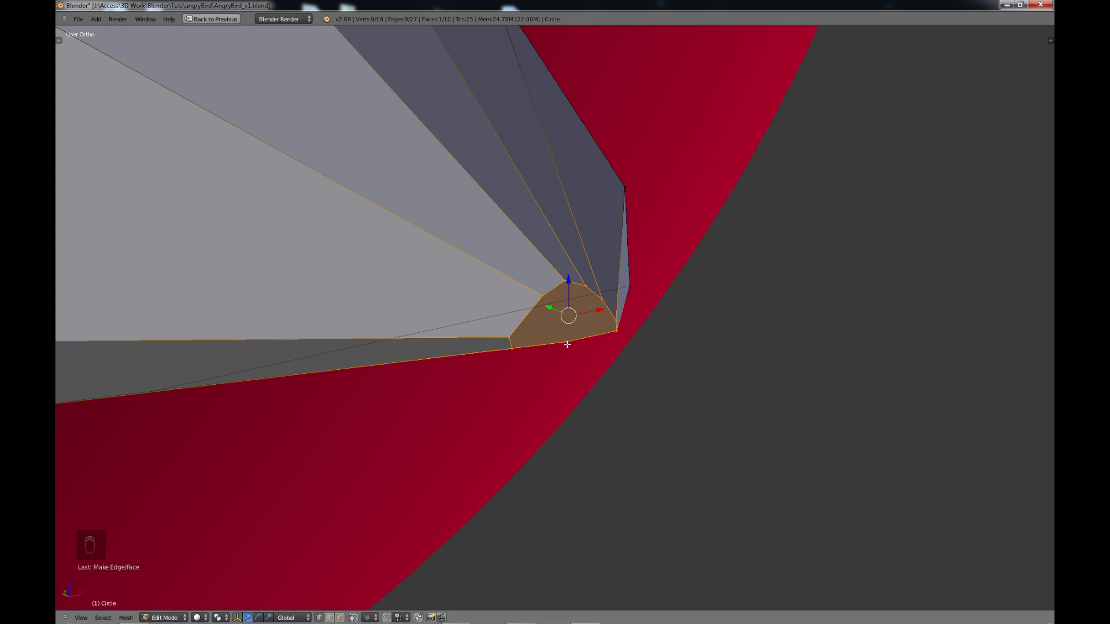
middle_click_drag(599, 340, 582, 340)
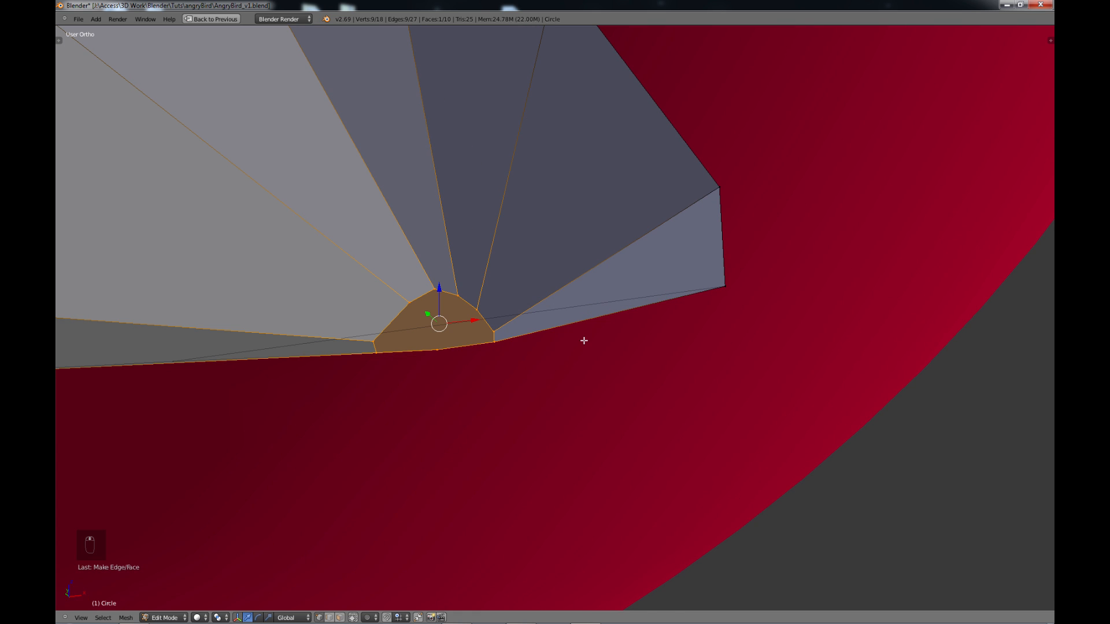
right_click(437, 350)
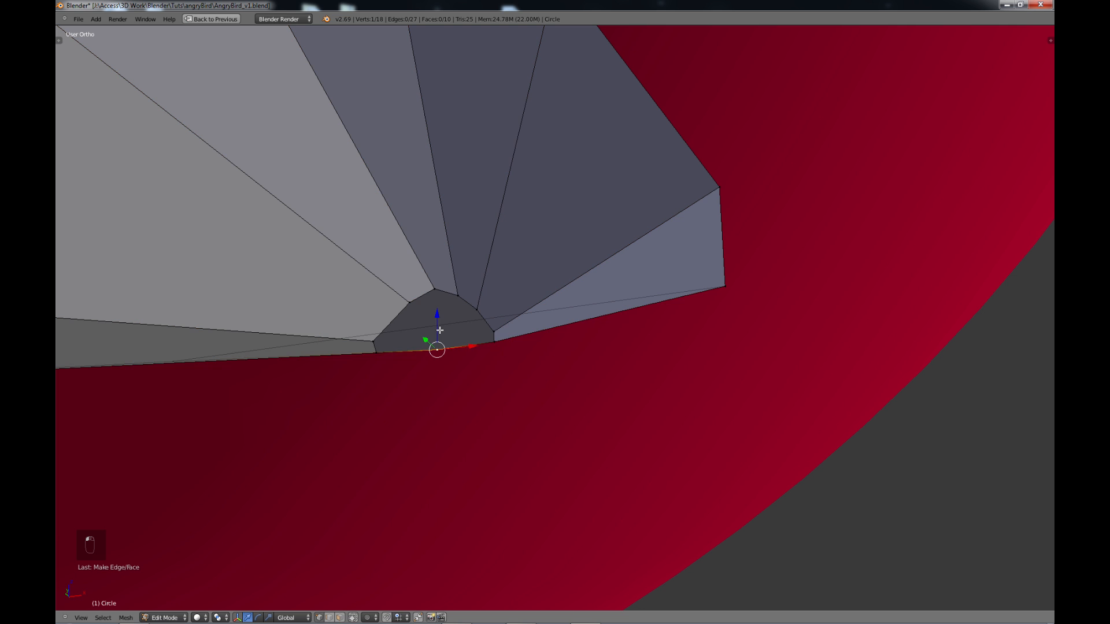
key("g")
key("z")
left_click(445, 349)
middle_click_drag(452, 350, 474, 335)
scroll(474, 336, "down", 4)
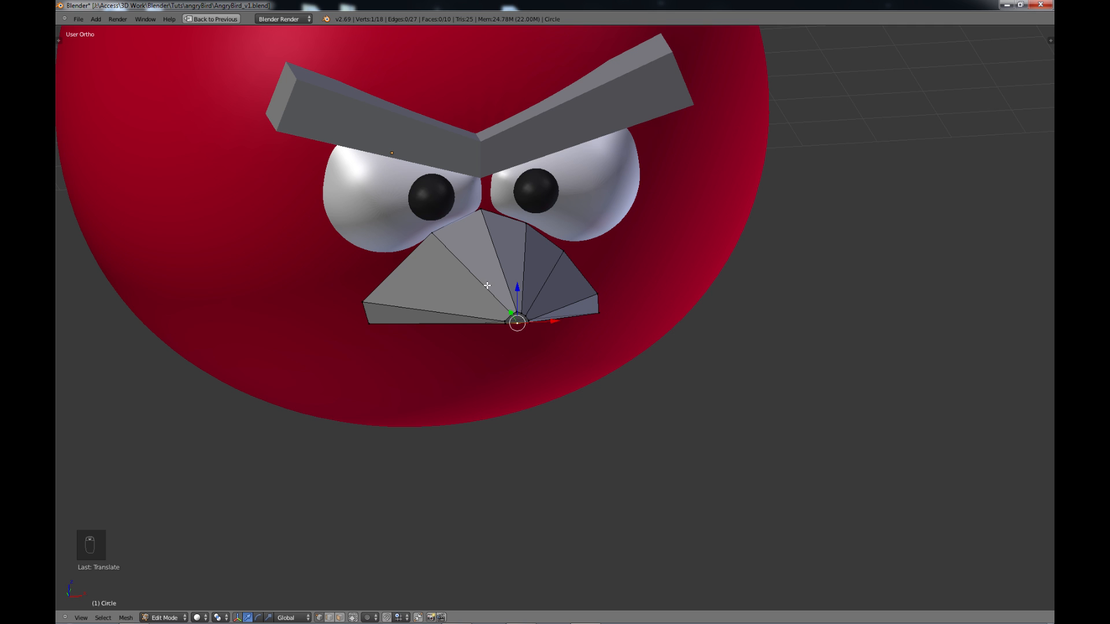
mouse_move(520, 288)
middle_mouse_down()
mouse_move(478, 289)
mouse_move(507, 293)
mouse_move(495, 275)
mouse_move(530, 304)
middle_mouse_up()
Step: Return to object mode and the multi-view layout, and add a Subdivision Surface modifier to the beak with View set to 2
key("Tab")
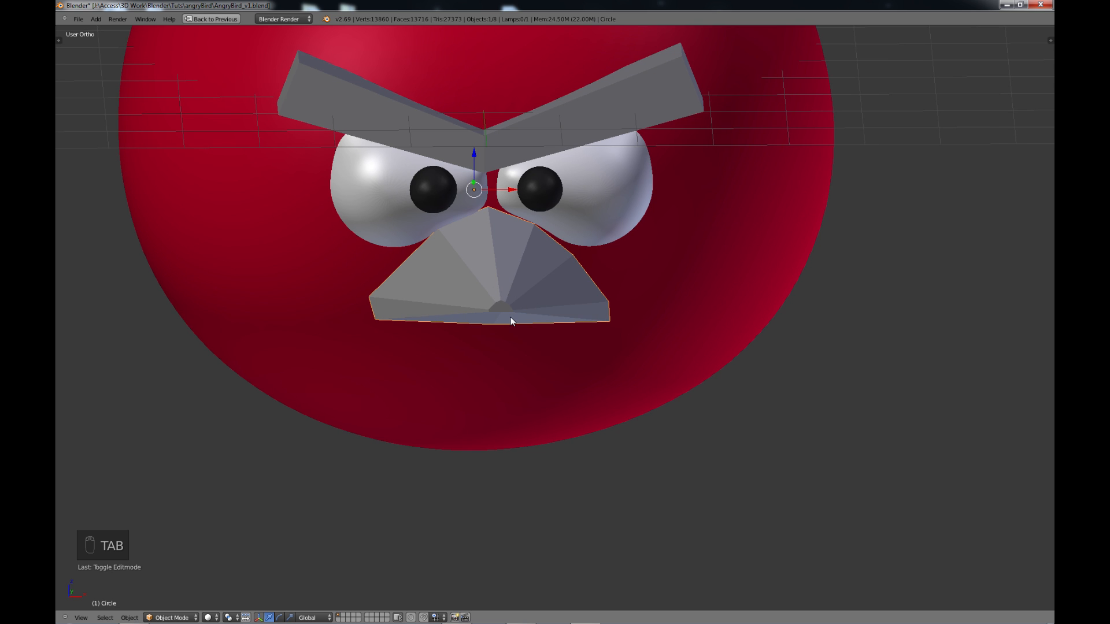
key("ctrl+Up")
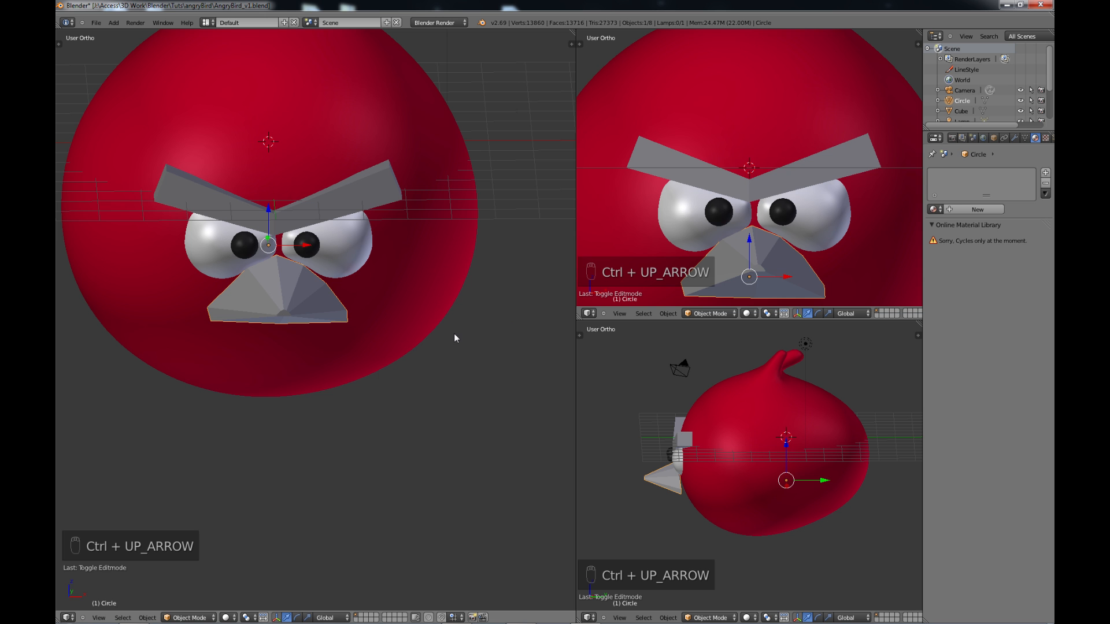
middle_click_drag(354, 312, 458, 378)
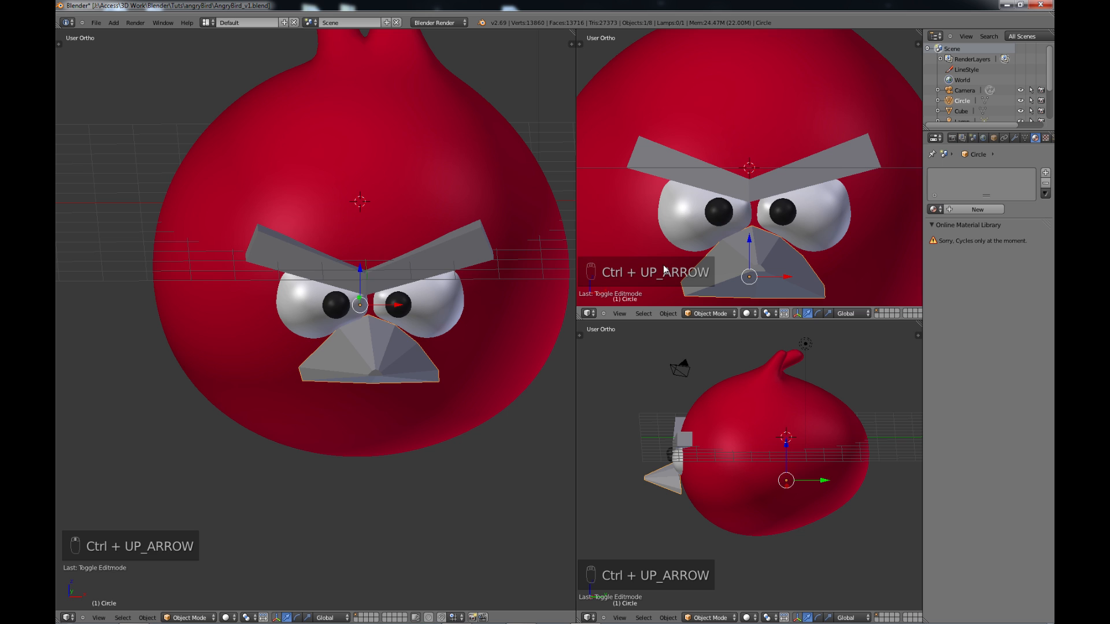
left_click(1015, 138)
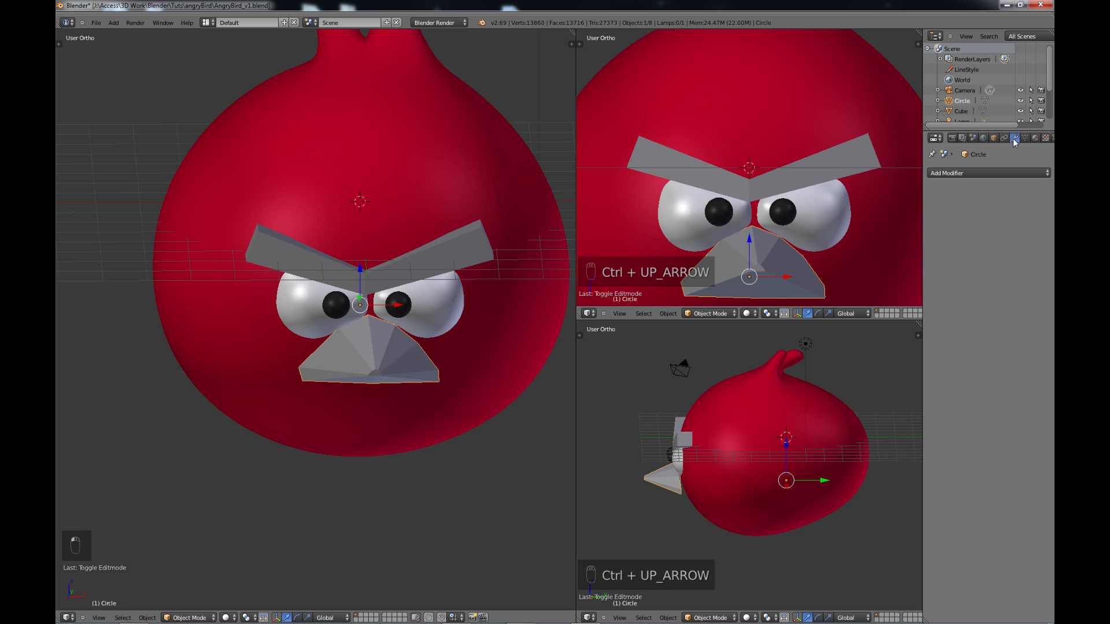
left_click(954, 172)
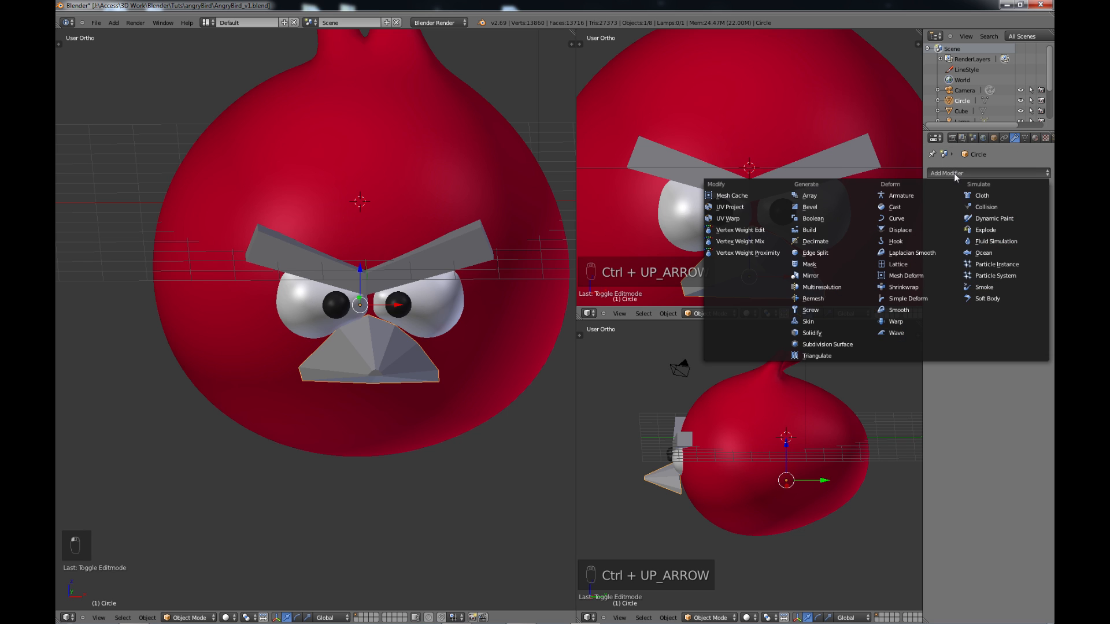
left_click(835, 343)
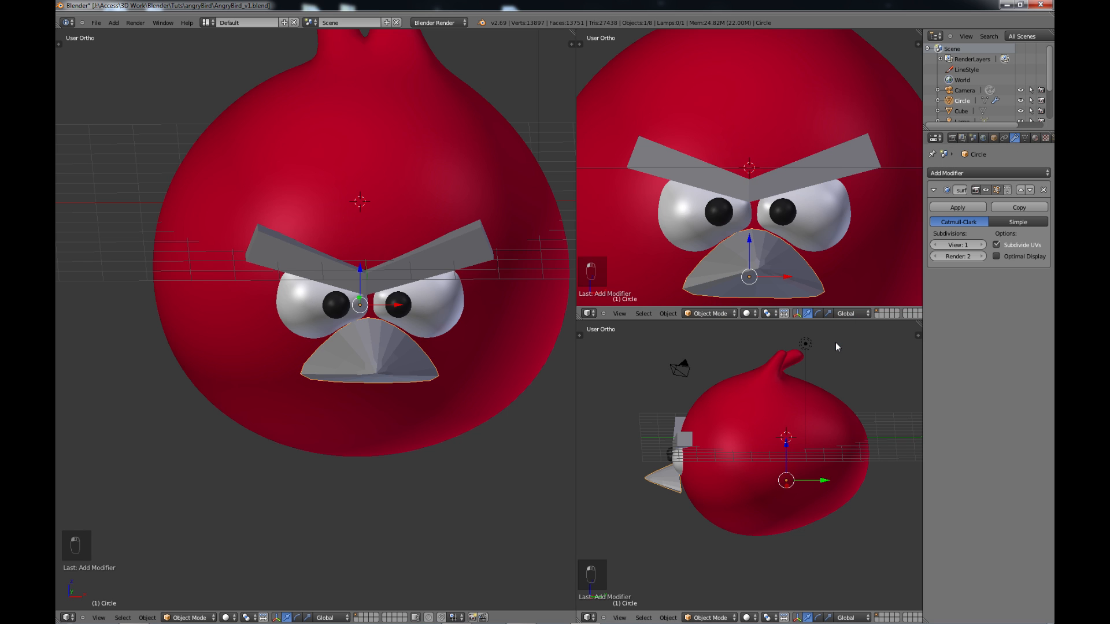
left_click(981, 245)
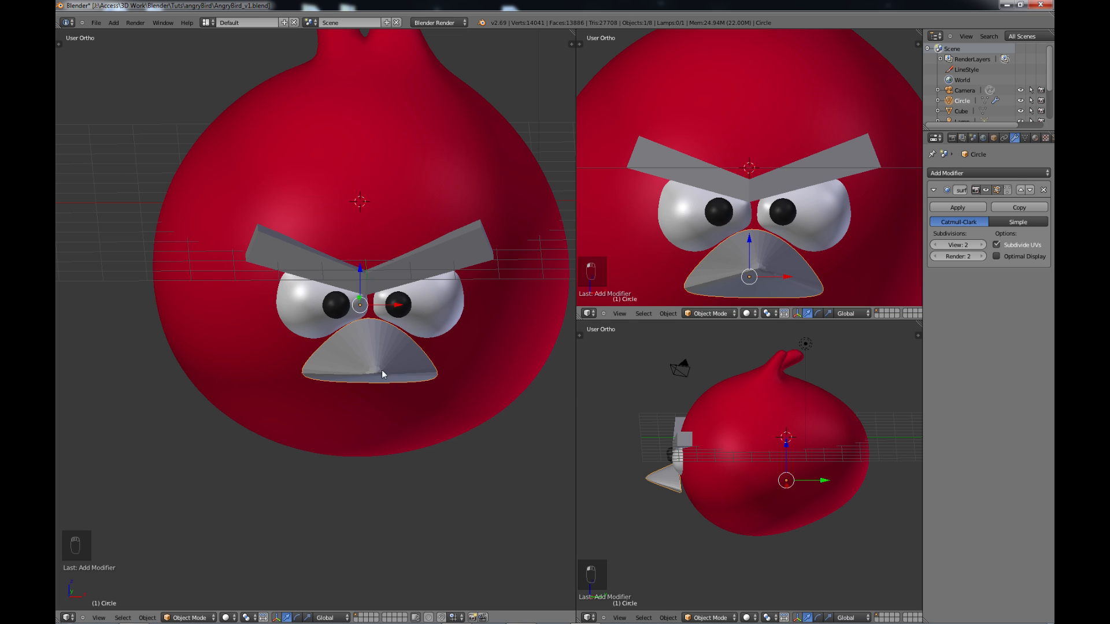
Step: Apply smooth shading to the beak
key("t")
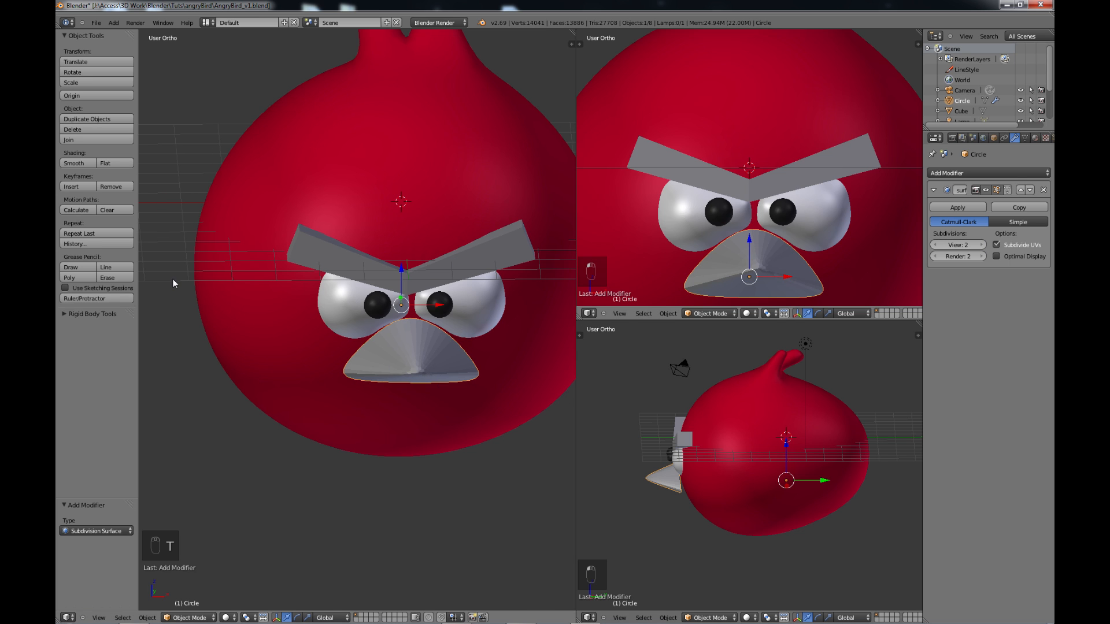
left_click(74, 163)
key("t")
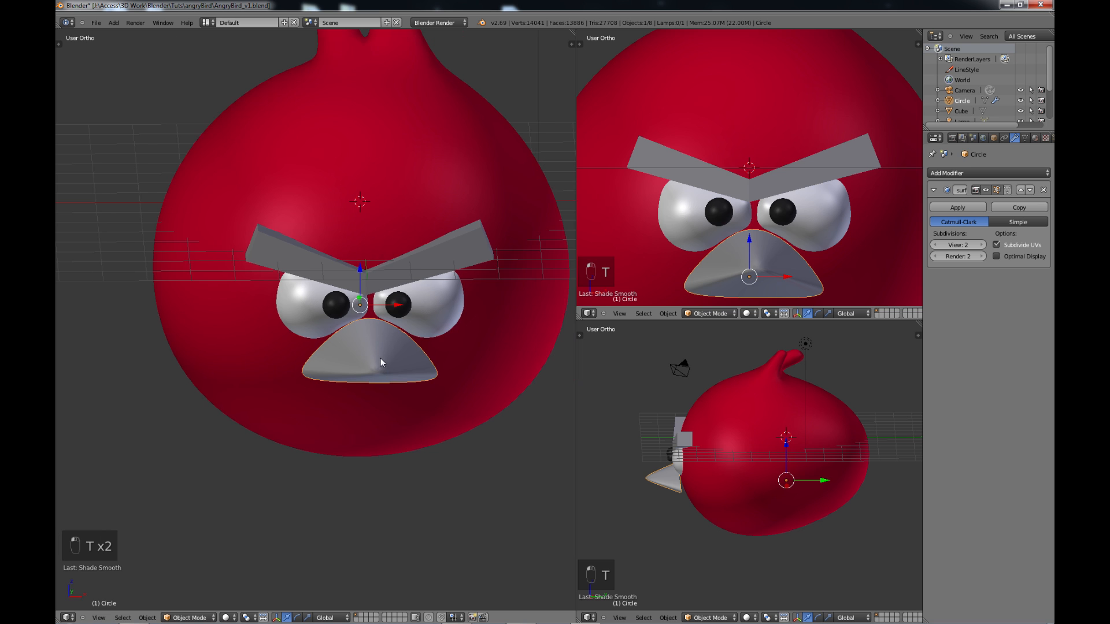
mouse_move(380, 363)
middle_mouse_down()
mouse_move(487, 329)
mouse_move(366, 358)
mouse_move(362, 431)
mouse_move(371, 336)
mouse_move(382, 363)
middle_mouse_up()
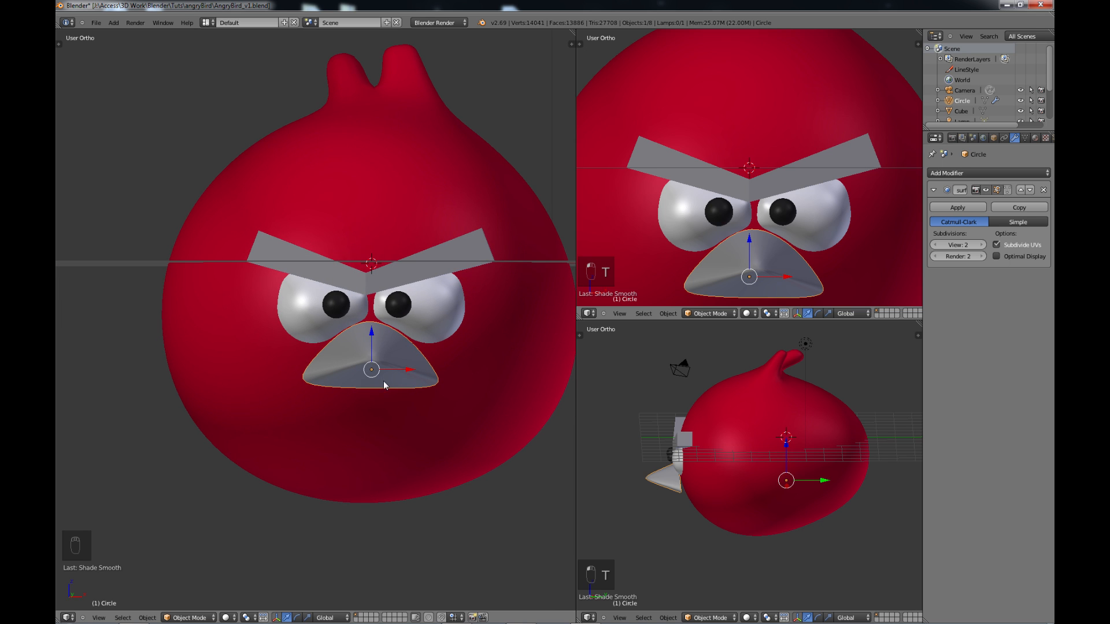
Step: In wireframe edit mode, box-select the beak tip vertices and lower them along Z in front view
key("KP_1")
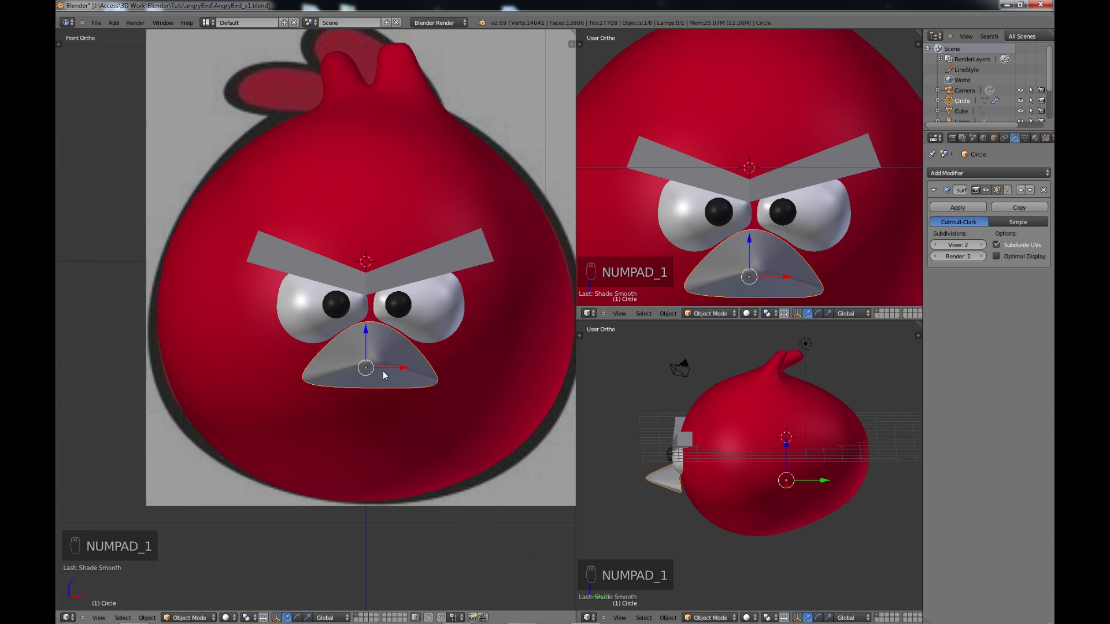
key("z")
scroll(400, 387, "up", 3)
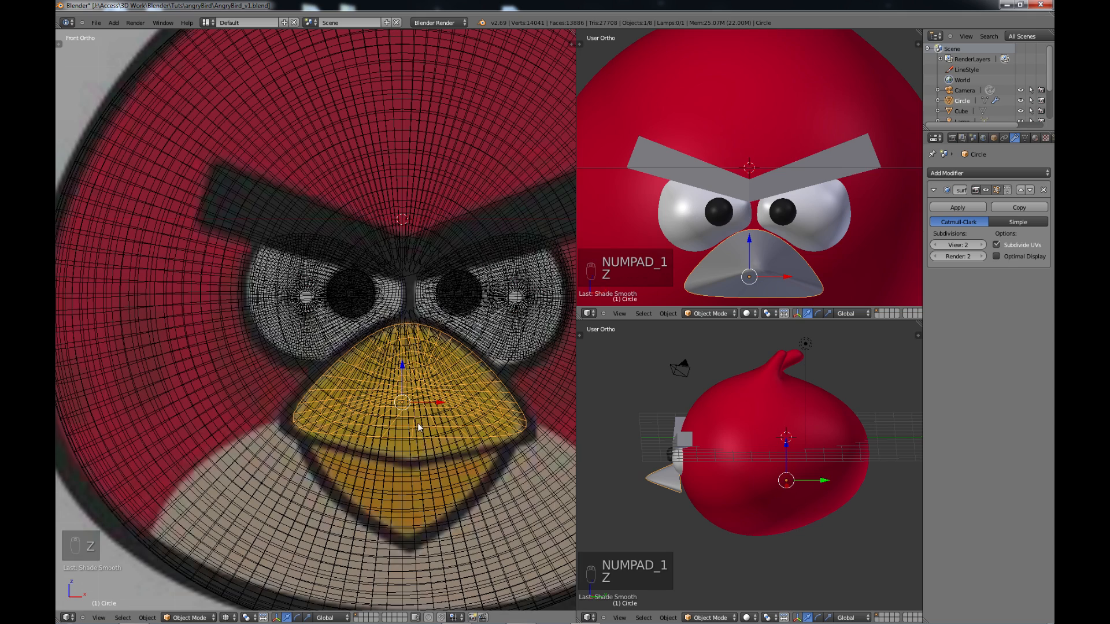
middle_click_drag(417, 422, 414, 405)
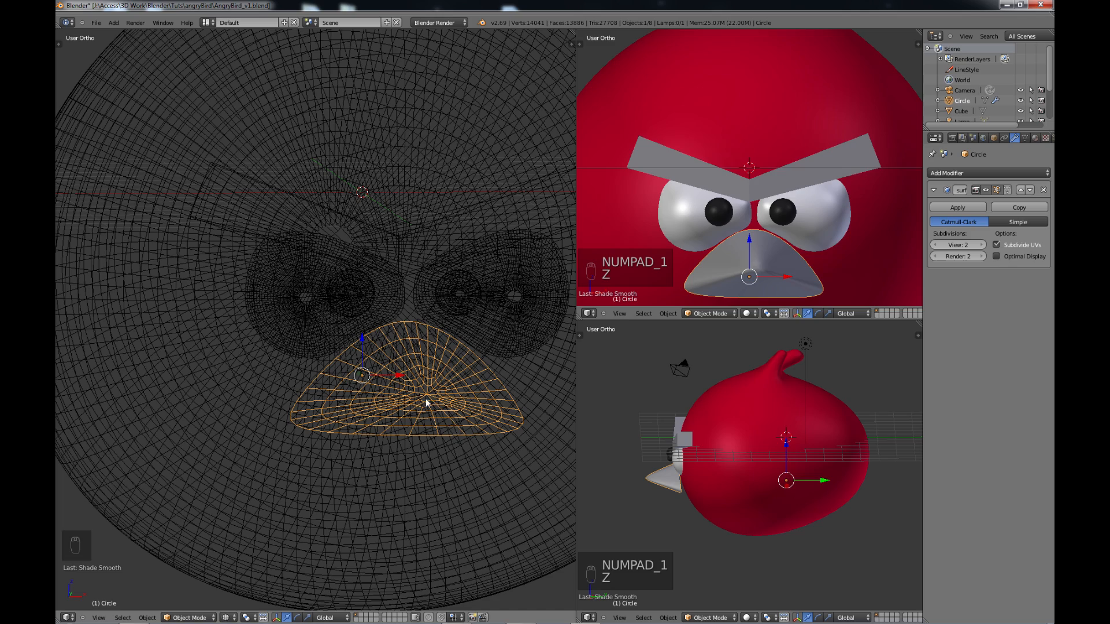
middle_click_drag(434, 403, 310, 424)
key("Tab")
key("b")
key("b")
left_click(254, 425)
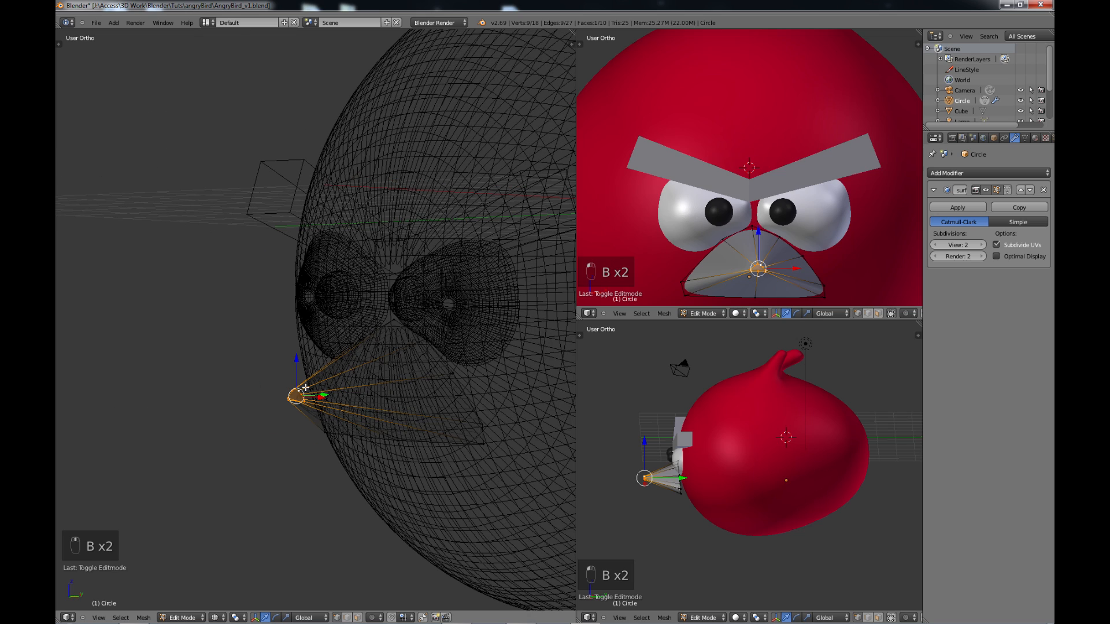
key("KP_1")
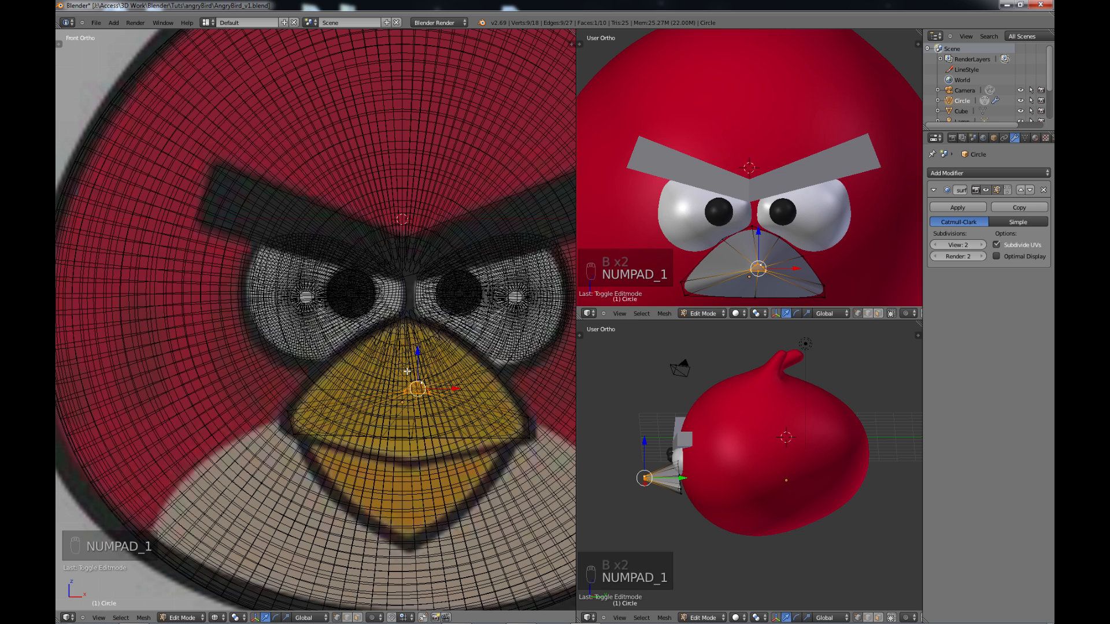
left_click_drag(417, 354, 416, 382)
Step: Box-select the beak's lower vertices, including the tip and both ends, and move them slightly down along Z
right_click(529, 437)
key("b")
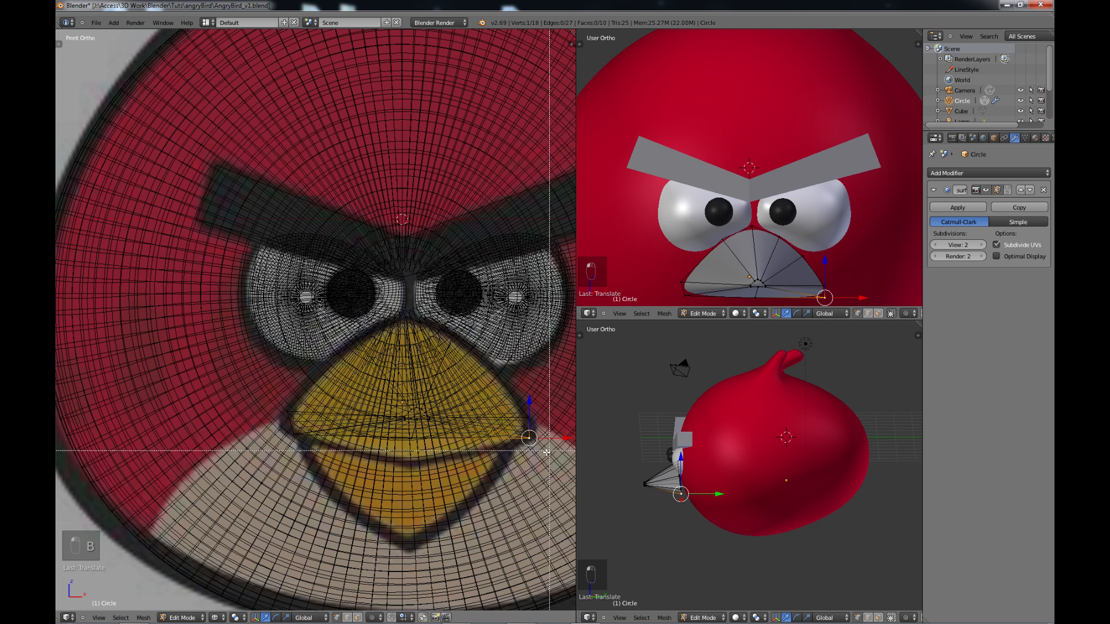
left_click_drag(547, 453, 260, 405)
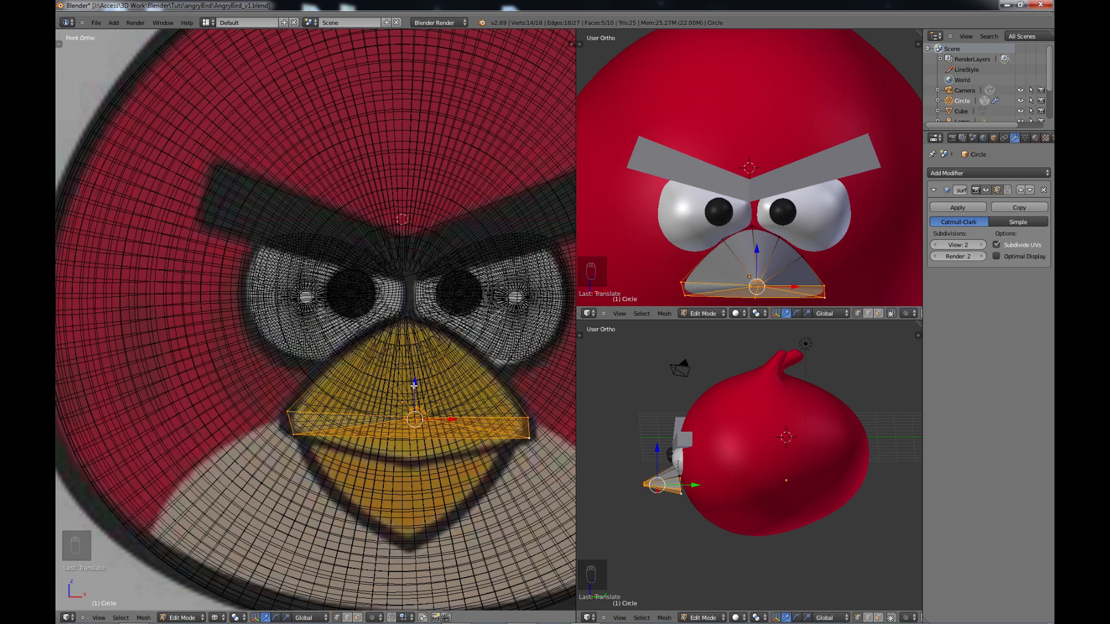
left_click_drag(414, 383, 419, 437)
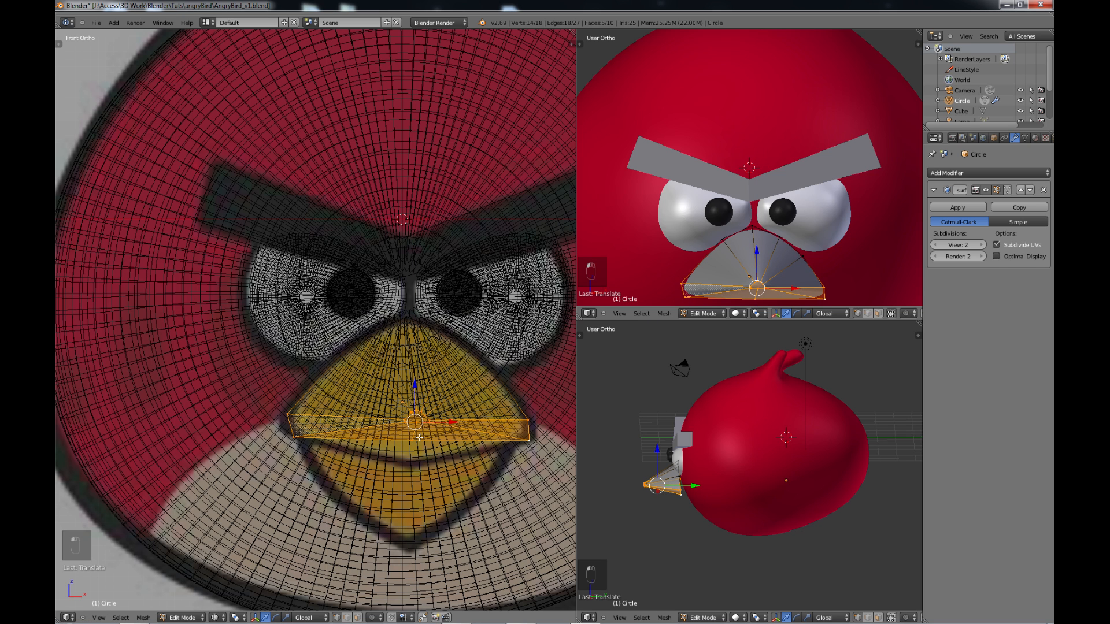
Step: Remove the beak's two outer corners from the selection with circle select, and lower the remaining tip vertices about 0.19 along Z
key("c")
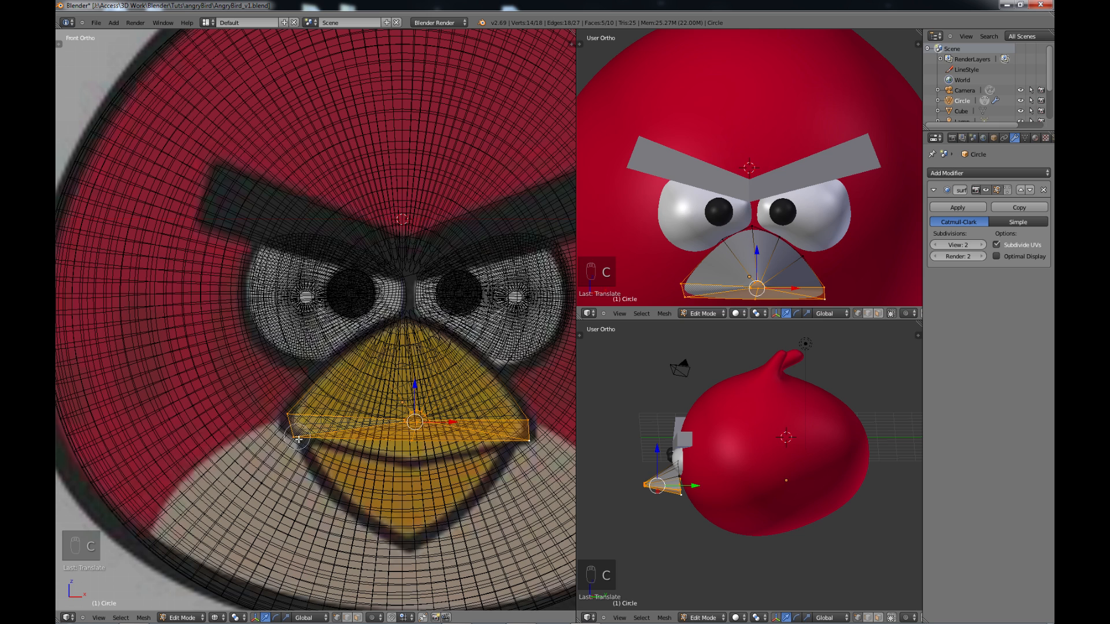
middle_click_drag(298, 439, 291, 444)
middle_click_drag(523, 439, 508, 456)
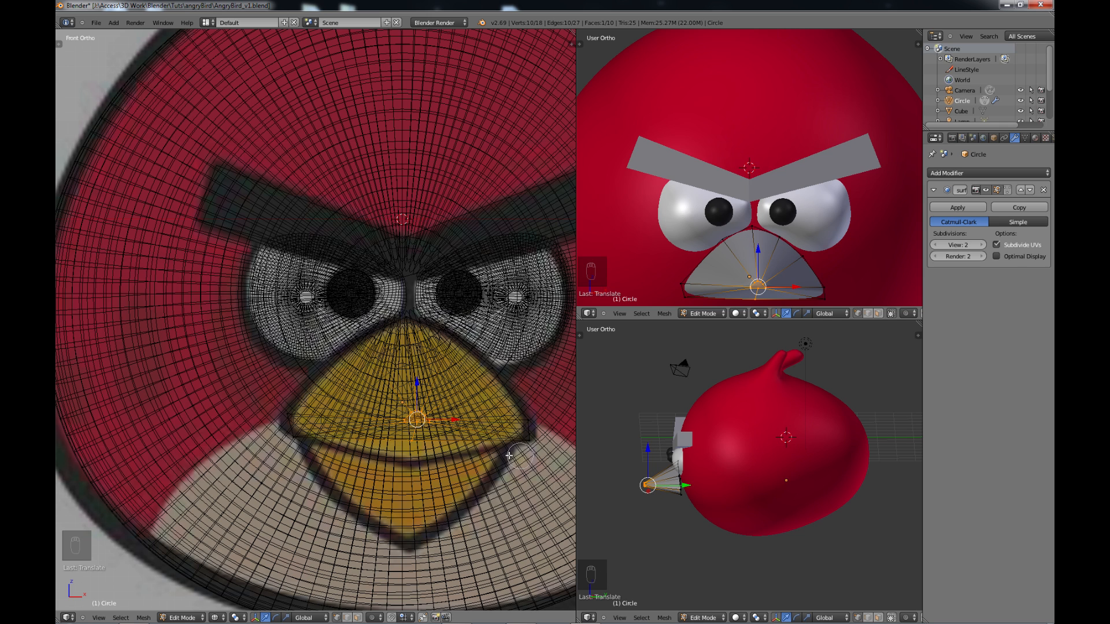
middle_click(411, 447)
right_click(411, 447)
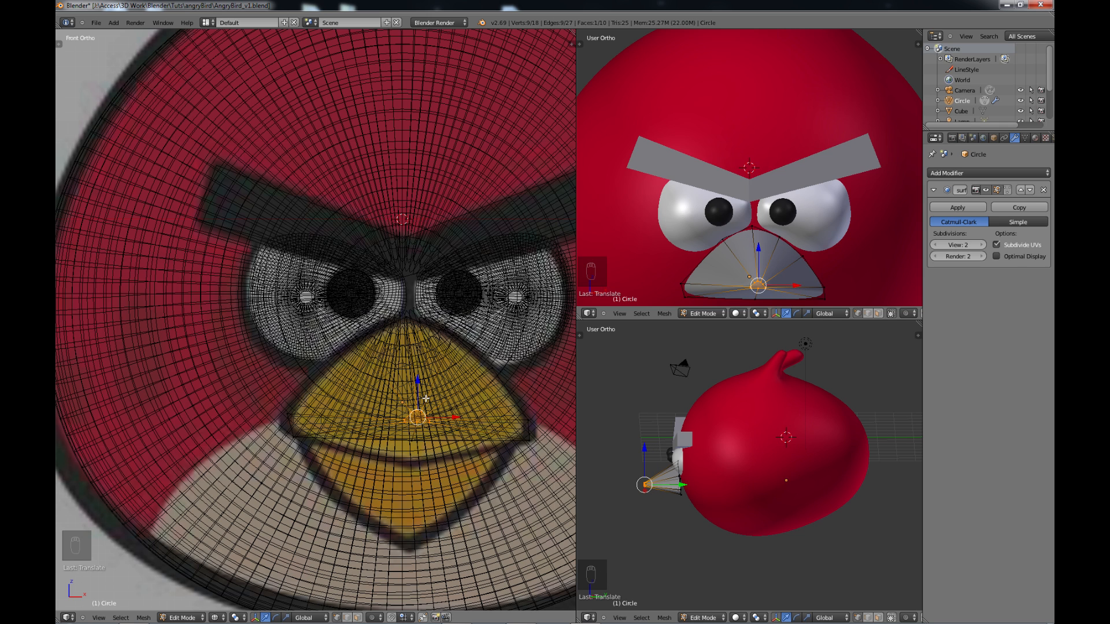
key("g")
key("z")
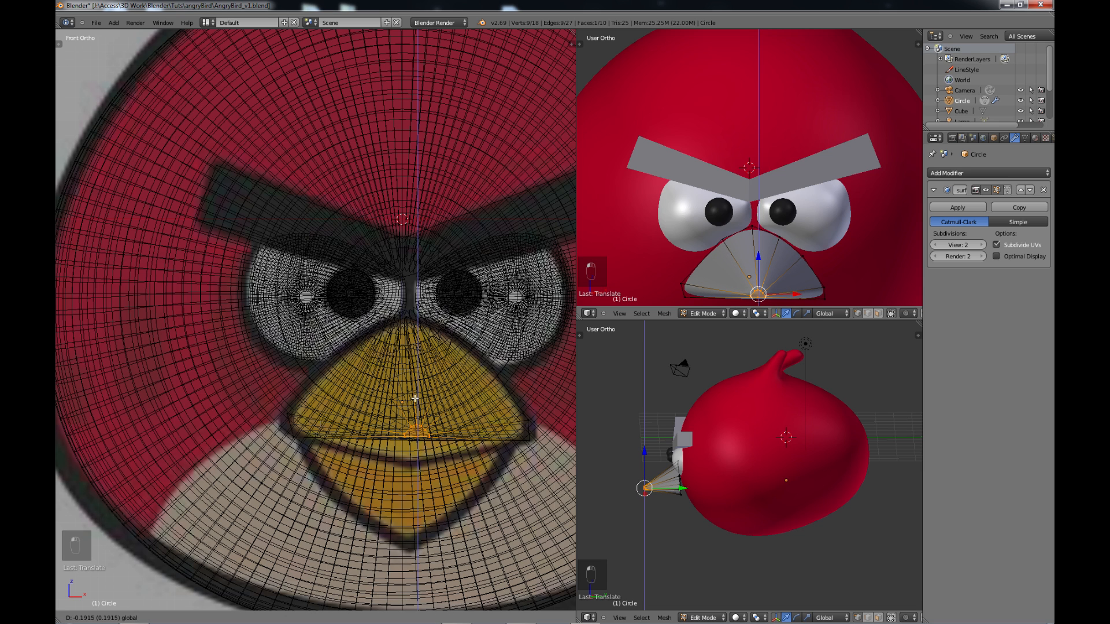
left_click(415, 398)
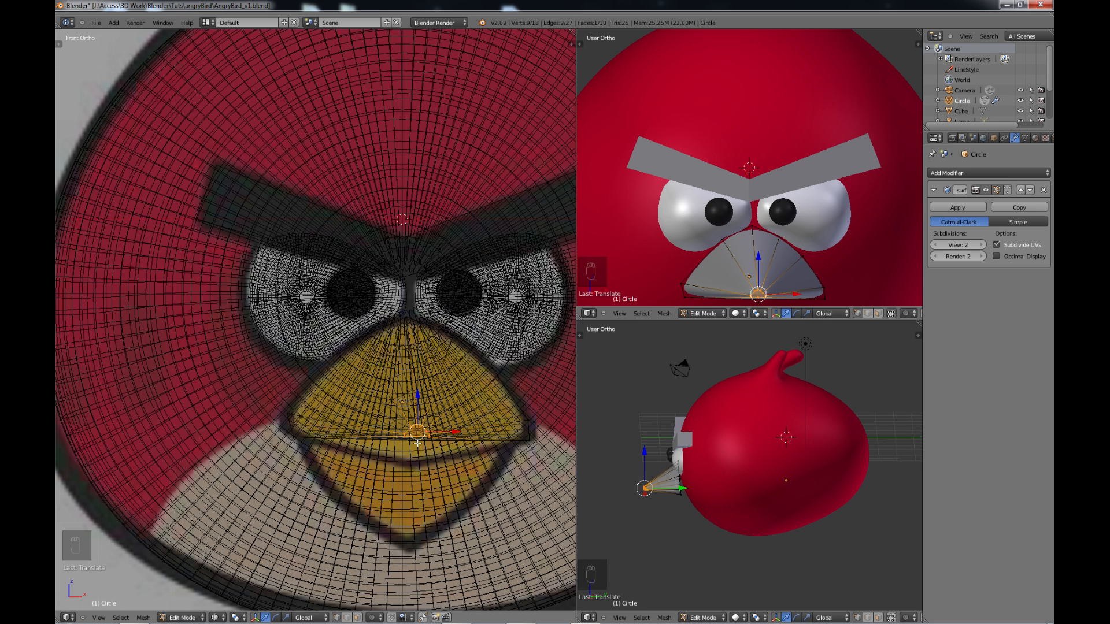
Step: Add the missed vertex at the bottom centre of the beak to the selection and lower the tip further along Z
key("c")
left_click(411, 439)
right_click(413, 433)
key("g")
key("z")
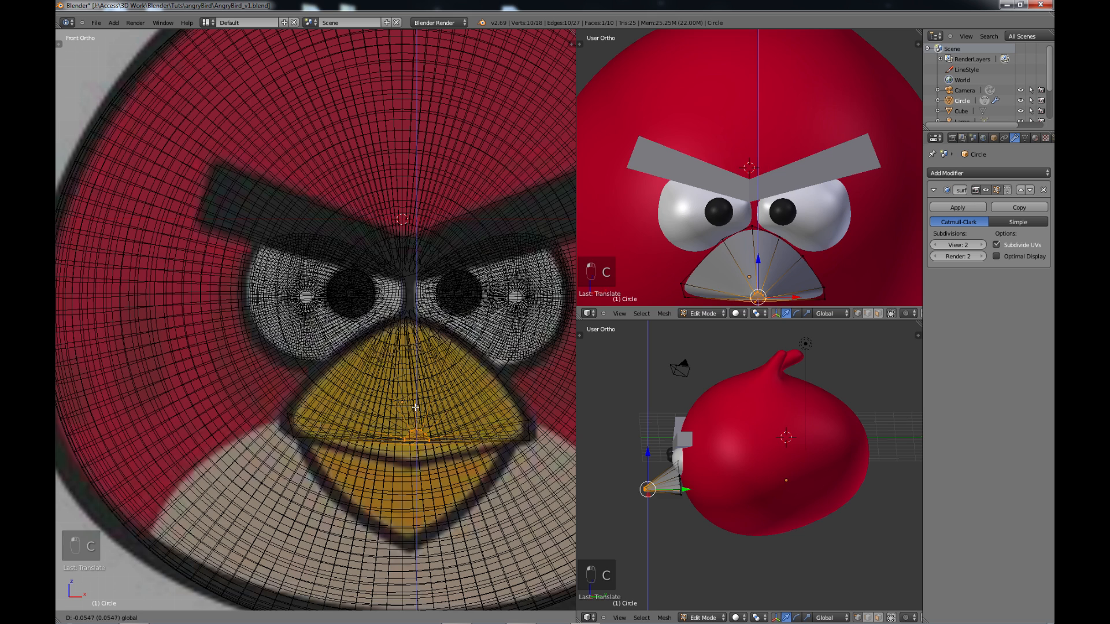
left_click(428, 425)
Step: Deselect all beak vertices and return to solid shading in object mode
scroll(428, 424, "down", 1)
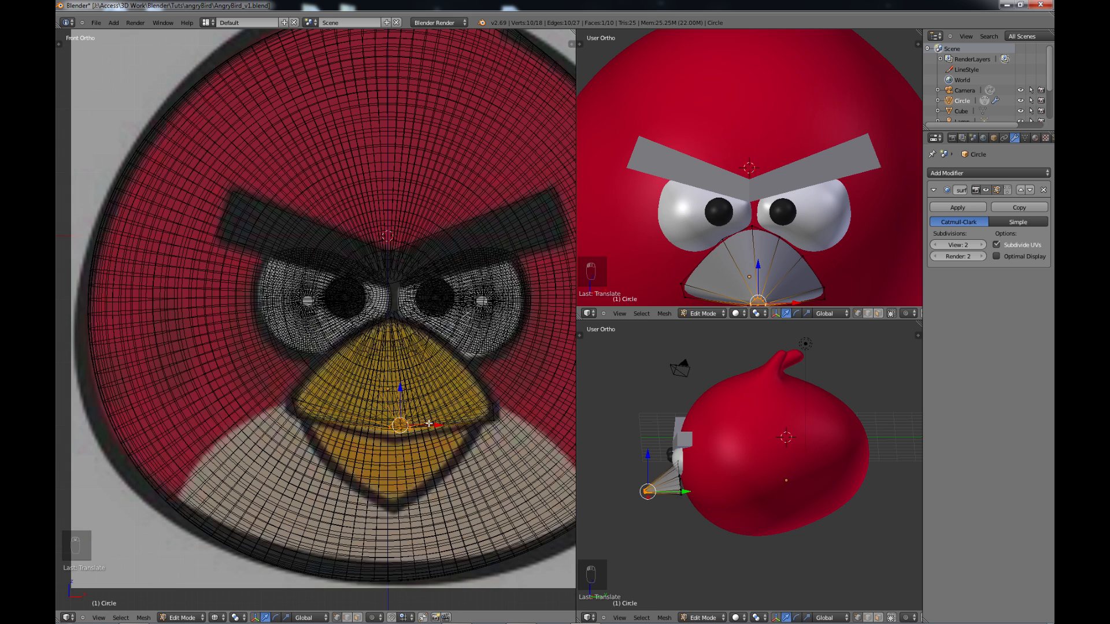
scroll(429, 424, "down", 1)
key("a")
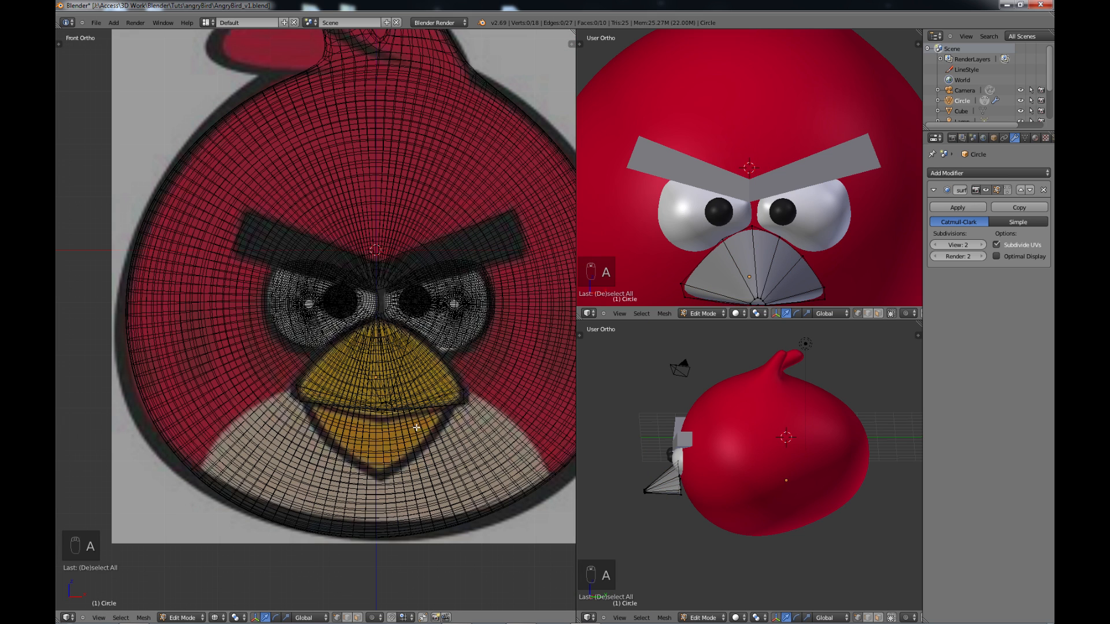
key("z")
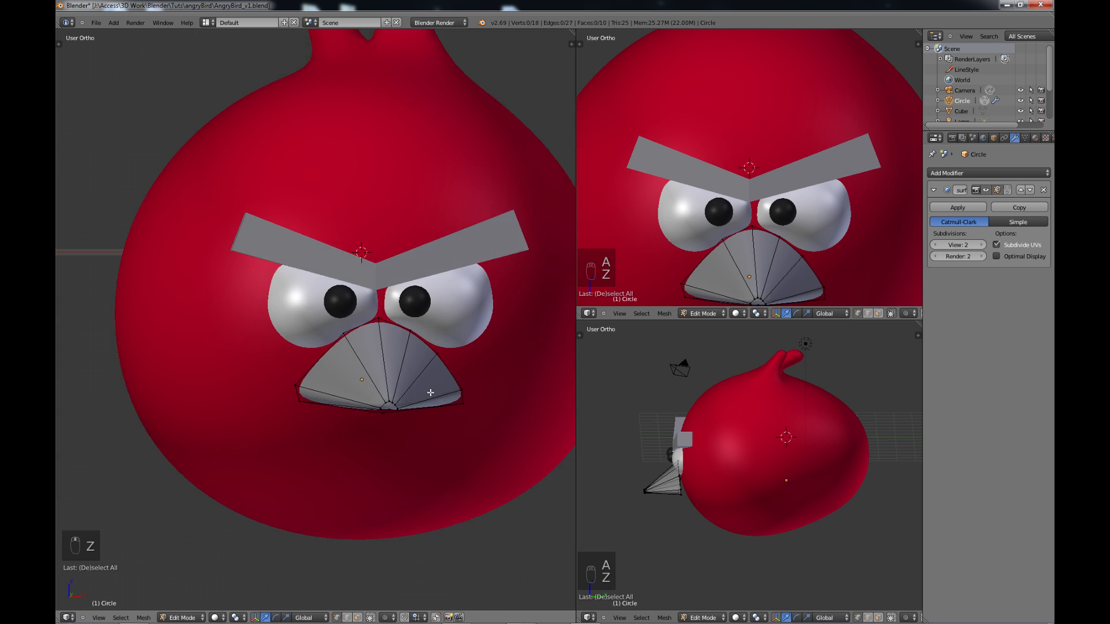
mouse_move(426, 389)
middle_mouse_down()
mouse_move(487, 396)
mouse_move(410, 417)
mouse_move(419, 404)
middle_mouse_up()
key("Tab")
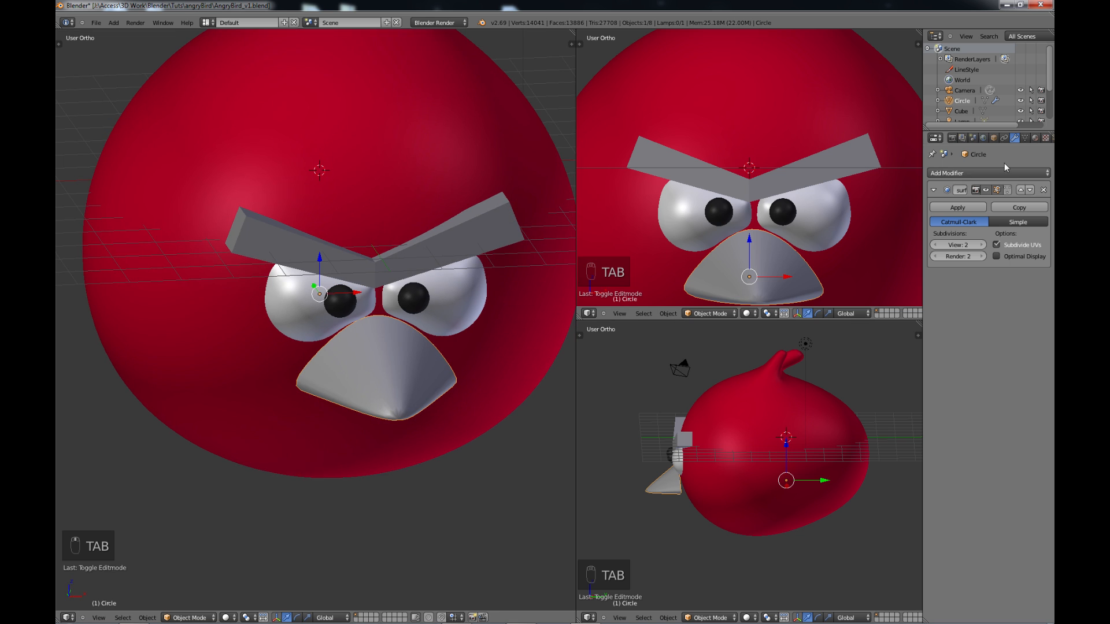
Step: Create a new material named yellow for the beak with diffuse colour R 0.800, G 0.668, B 0.128
left_click(1035, 137)
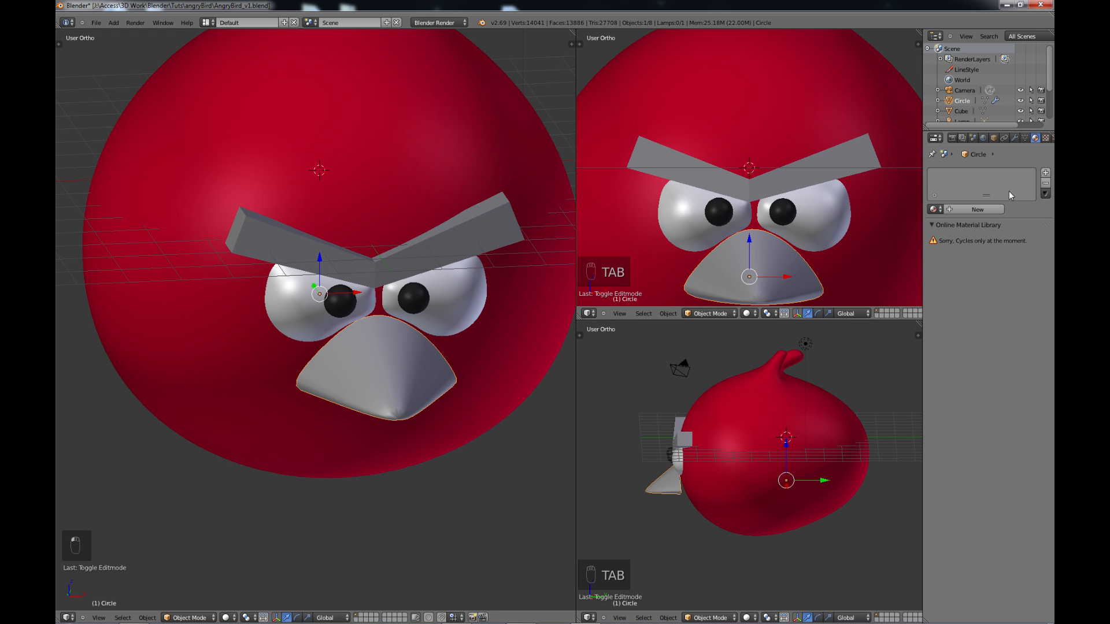
left_click(975, 209)
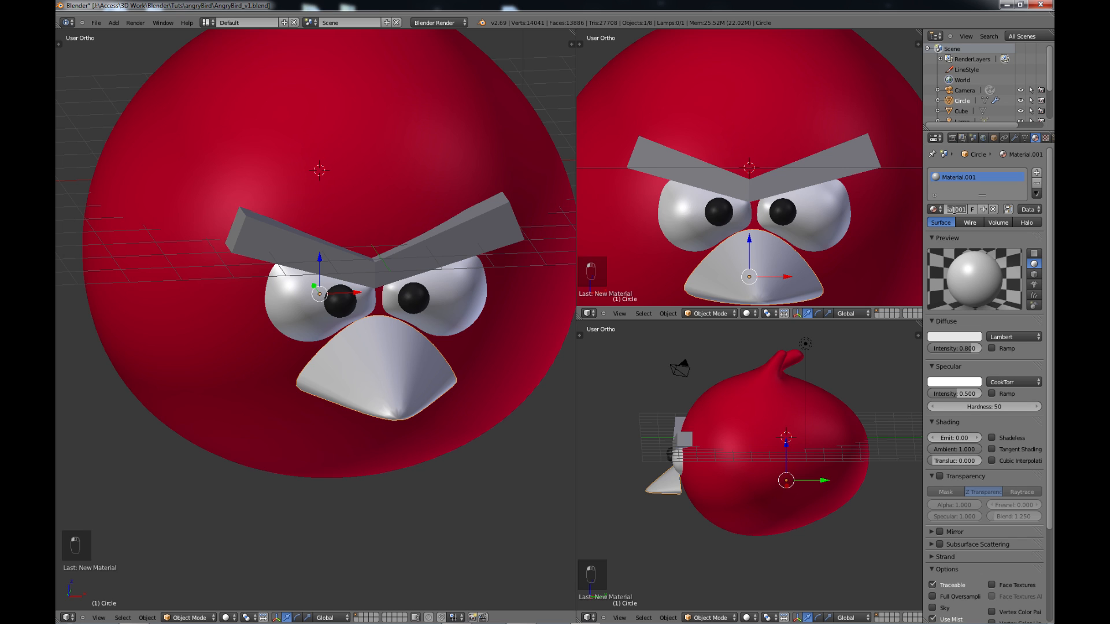
type("yellow")
key("Return")
left_click(959, 335)
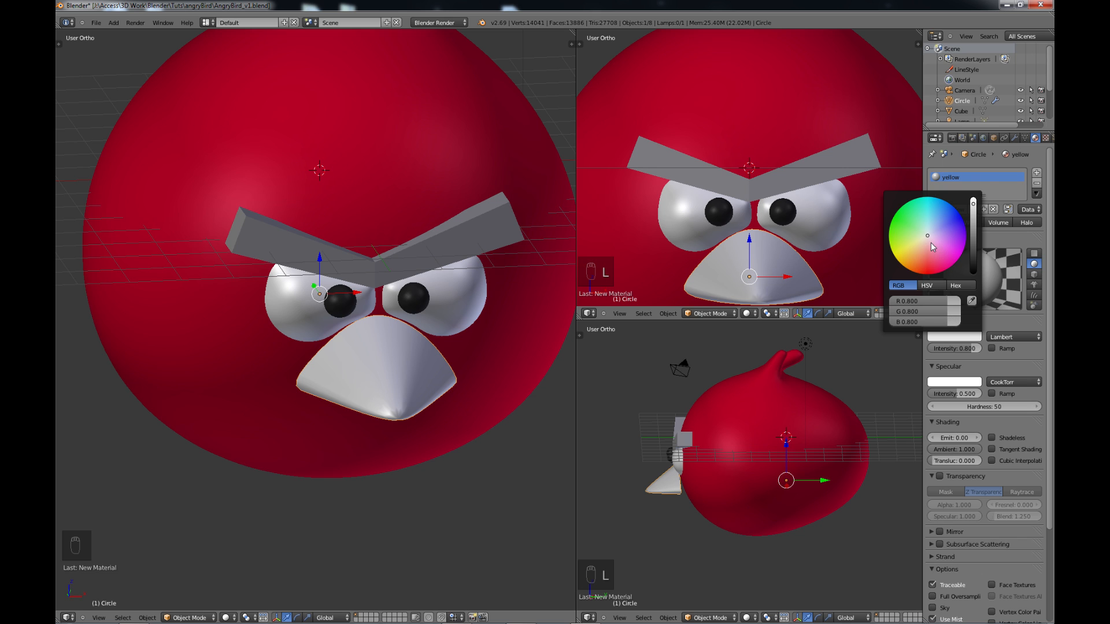
left_click(903, 258)
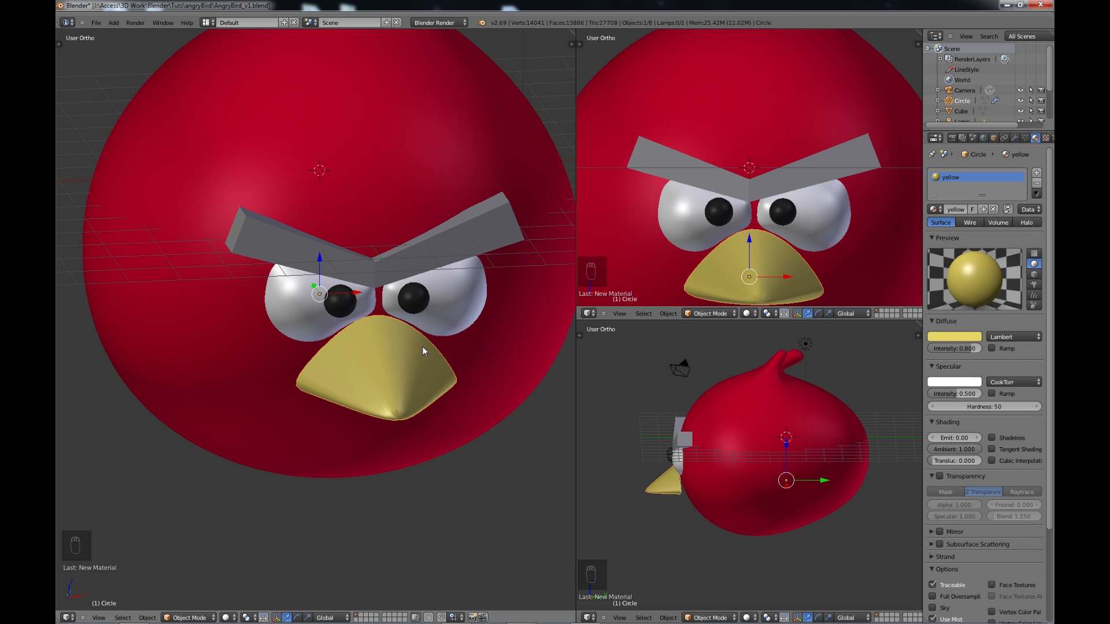
Step: In wireframe front view, sample the material's diffuse colour from the lower beak in the reference image
middle_click_drag(425, 341, 418, 331)
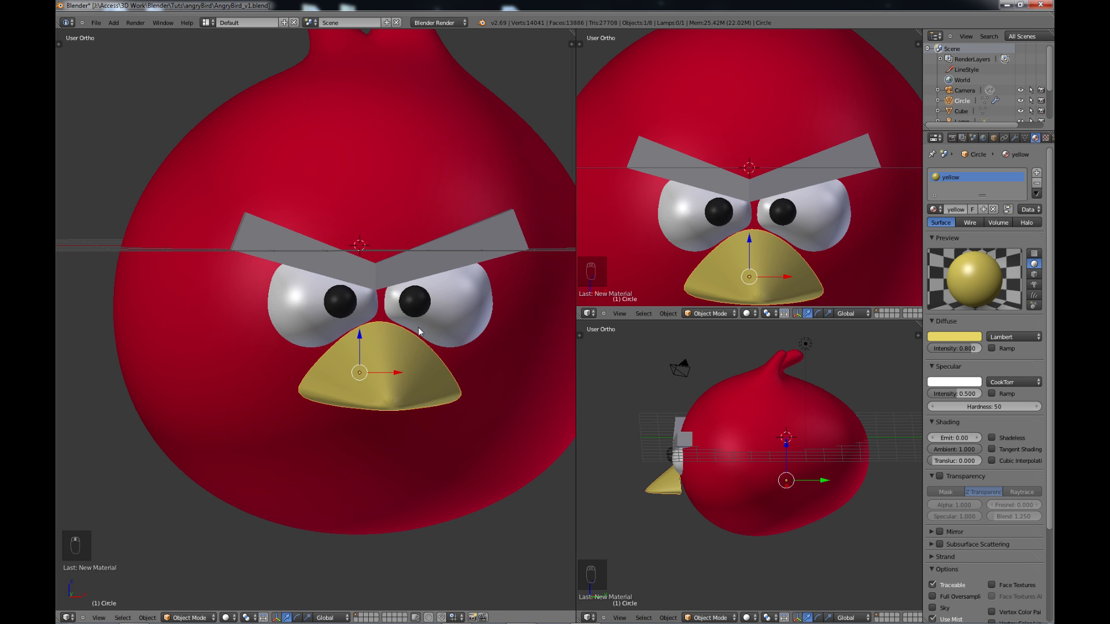
key("z")
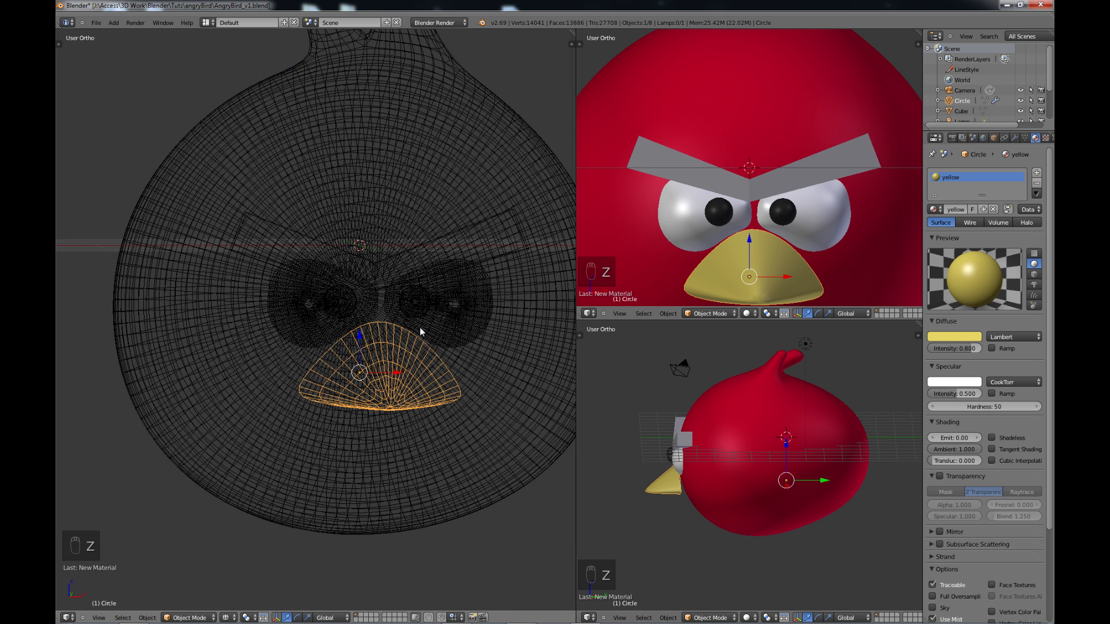
key("KP_1")
middle_click_drag(420, 331, 337, 258, "shift")
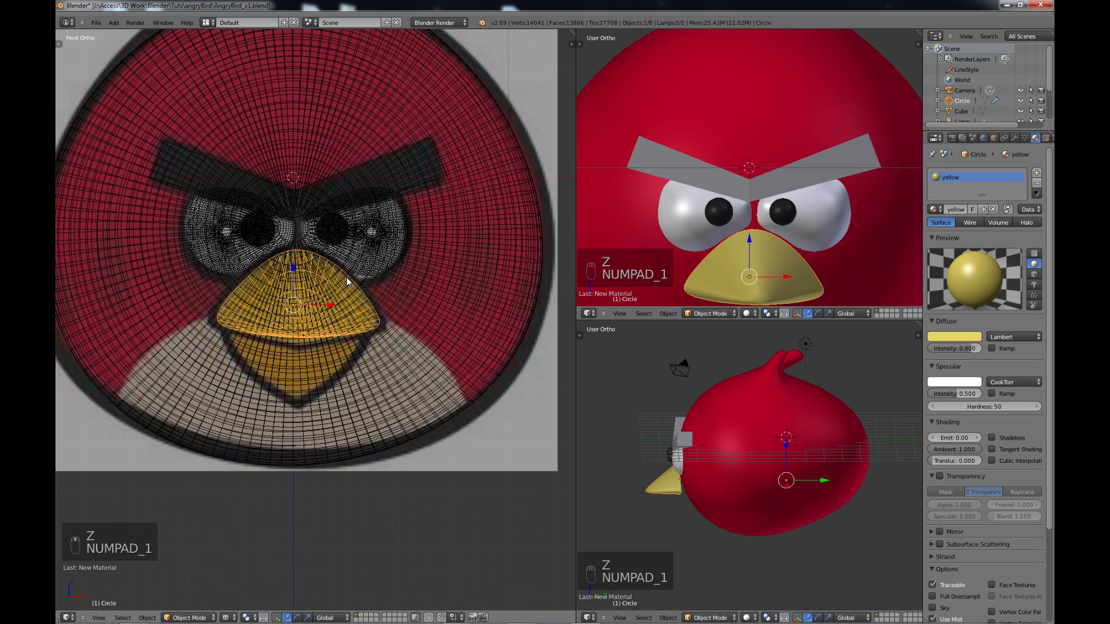
left_click(951, 336)
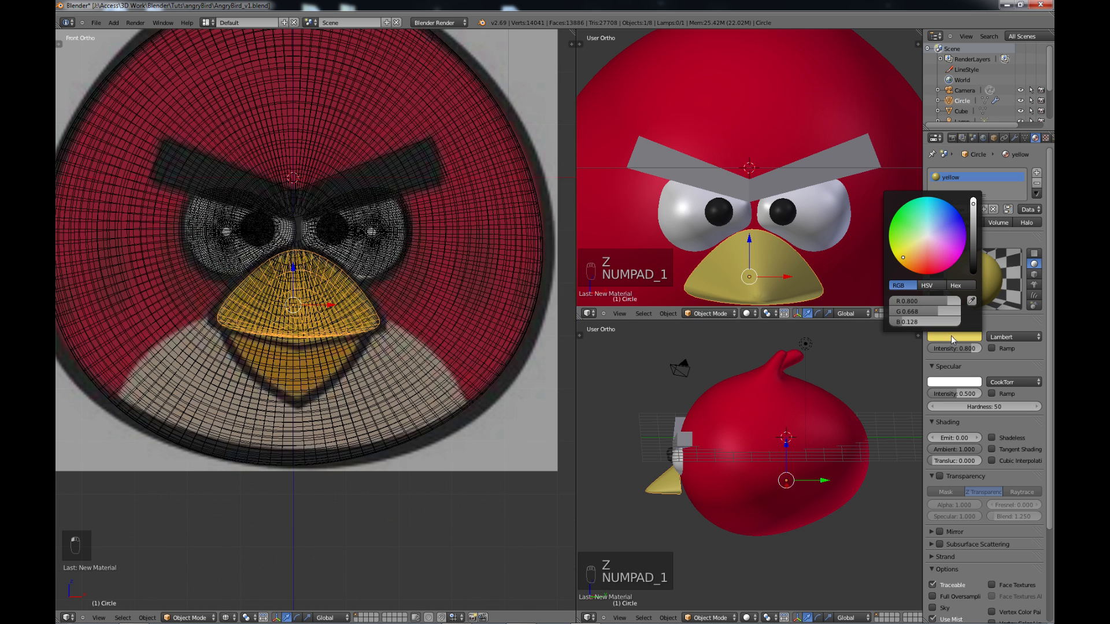
left_click(973, 301)
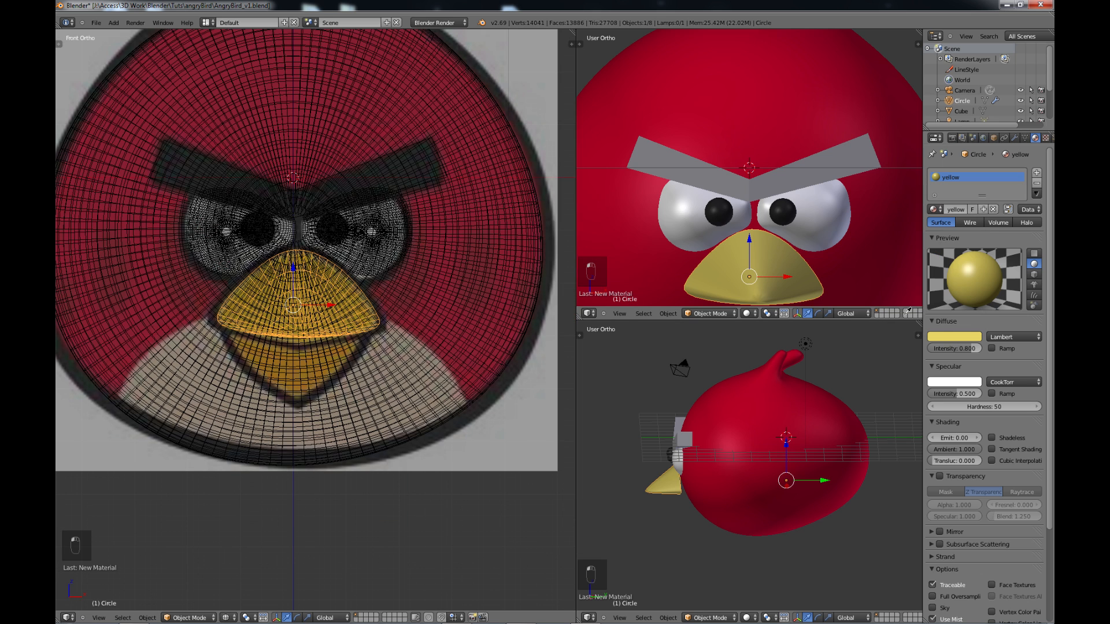
left_click(314, 360)
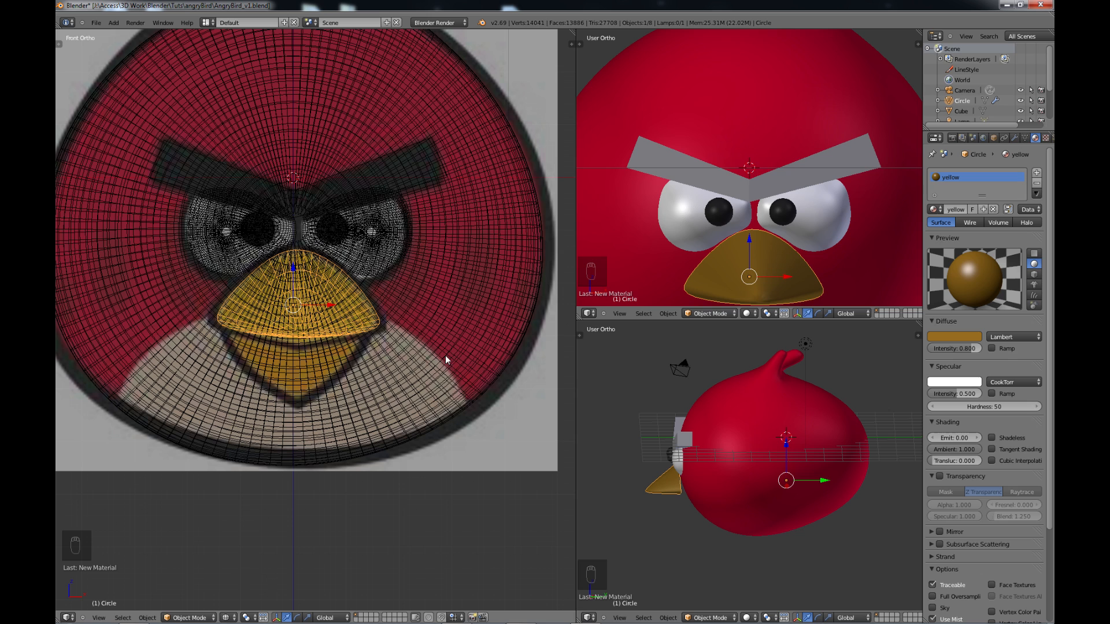
Step: Adjust the yellow material's diffuse colour to R 0.761, G 0.476, B 0.082 and set its specular intensity to 0.292
left_click(964, 336)
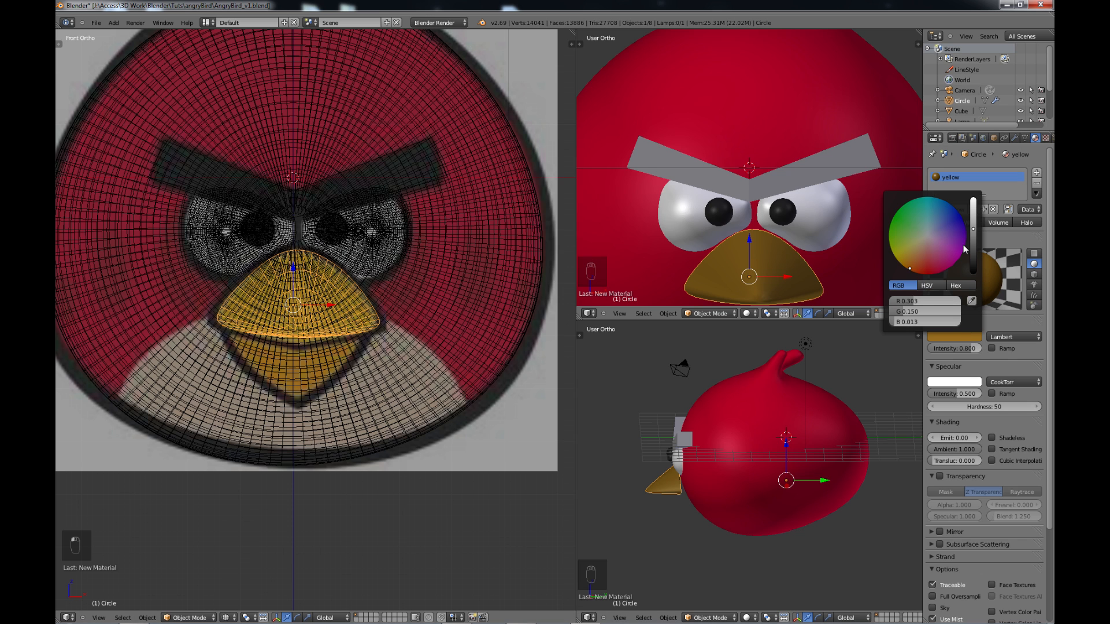
left_click_drag(901, 261, 908, 263)
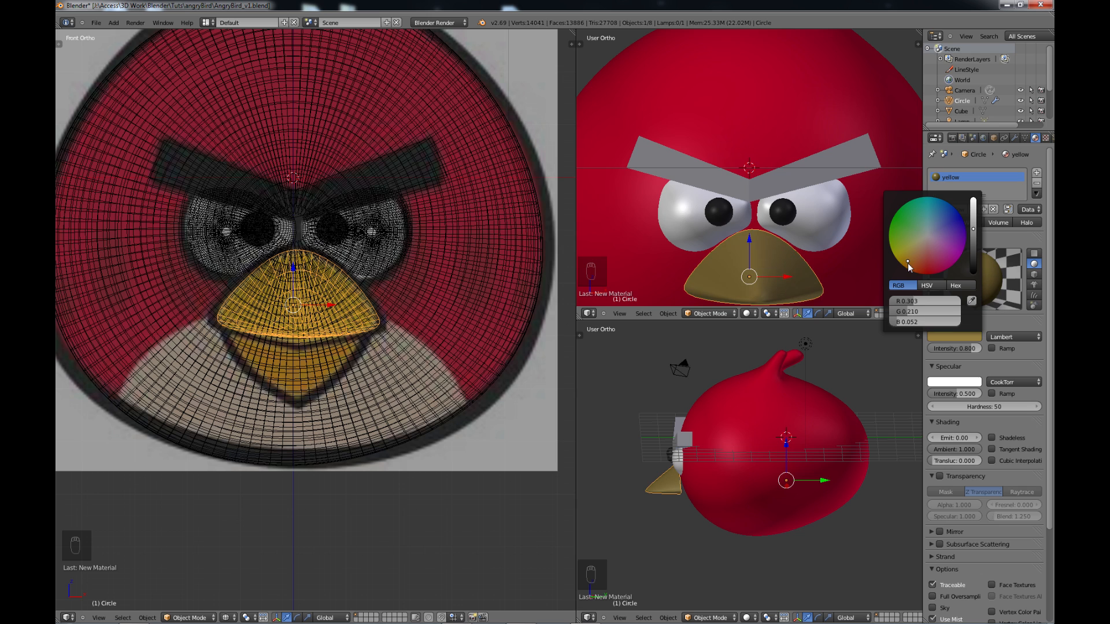
left_click_drag(975, 222, 971, 204)
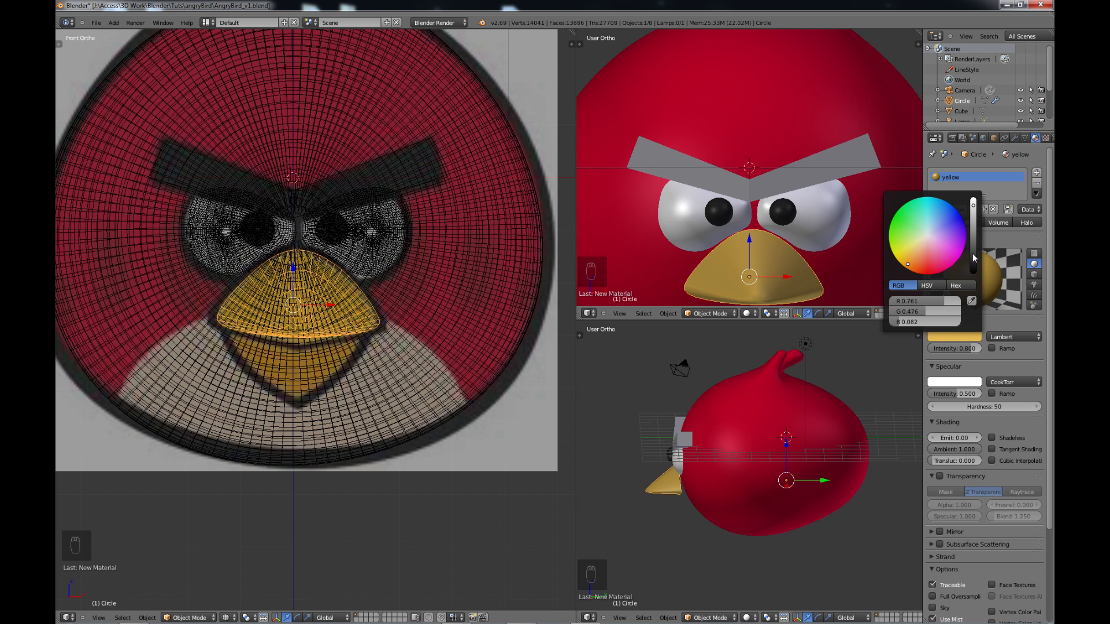
left_click_drag(952, 395, 942, 395)
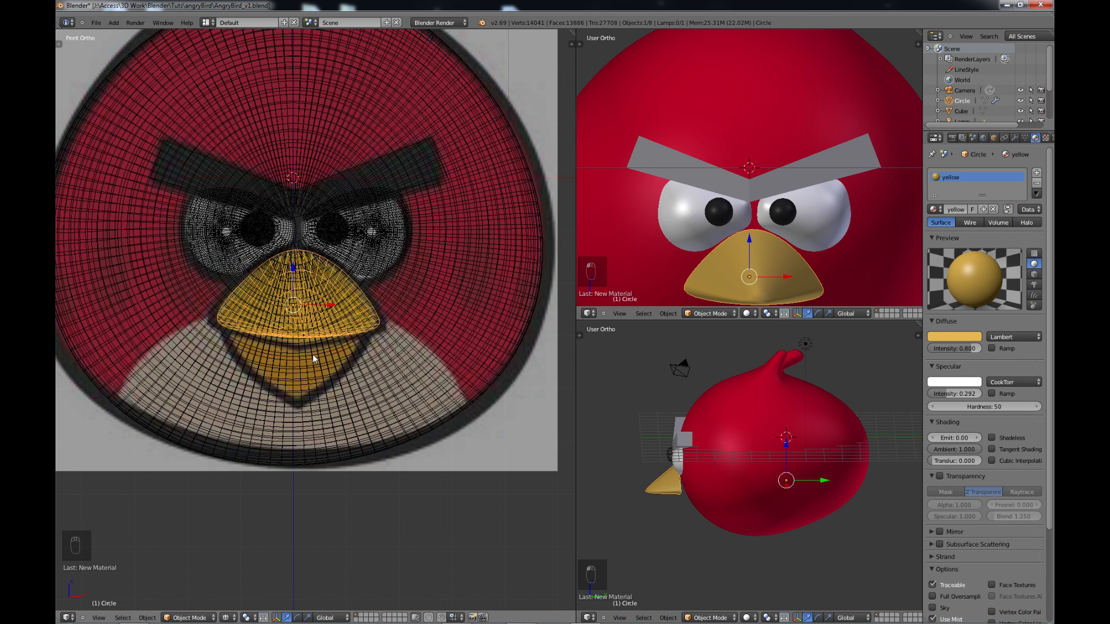
Step: In front view, duplicate the beak and move the copy about 1.71 down along Z
scroll(325, 372, "up", 1)
mouse_move(348, 382)
middle_mouse_down()
mouse_move(376, 370)
mouse_move(334, 379)
mouse_move(343, 376)
middle_mouse_up()
key("KP_1")
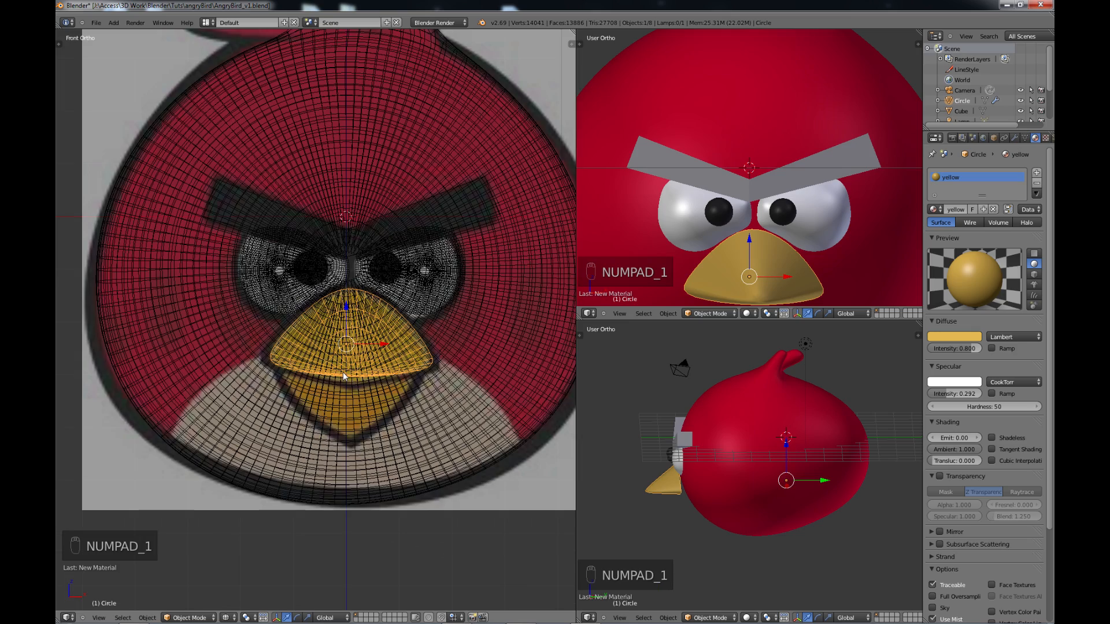
key("shift+d")
right_click(380, 379)
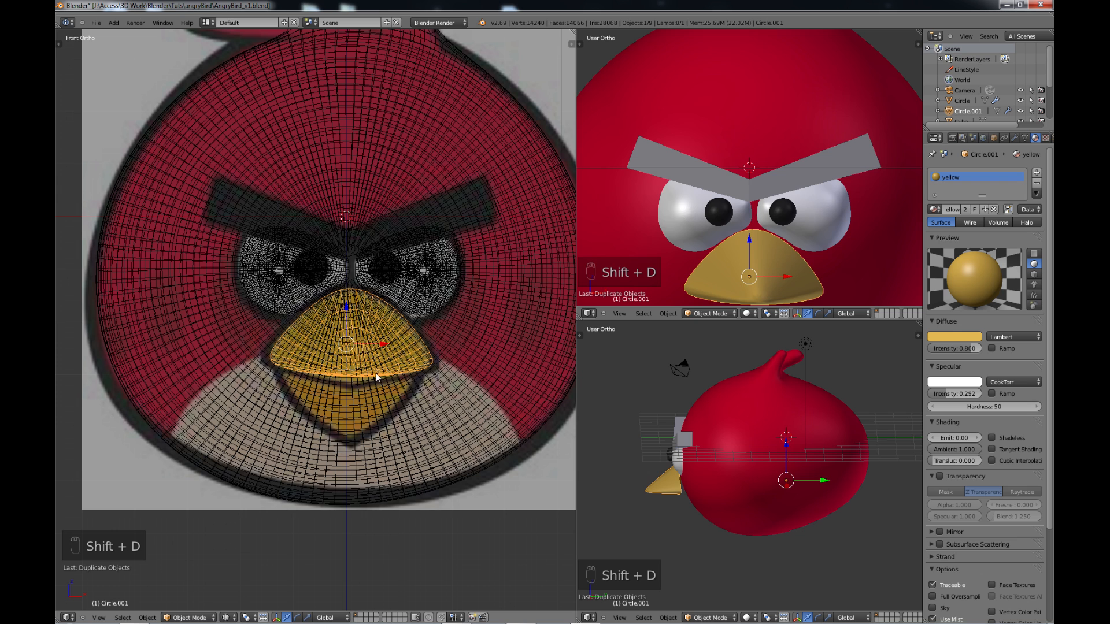
key("g")
key("z")
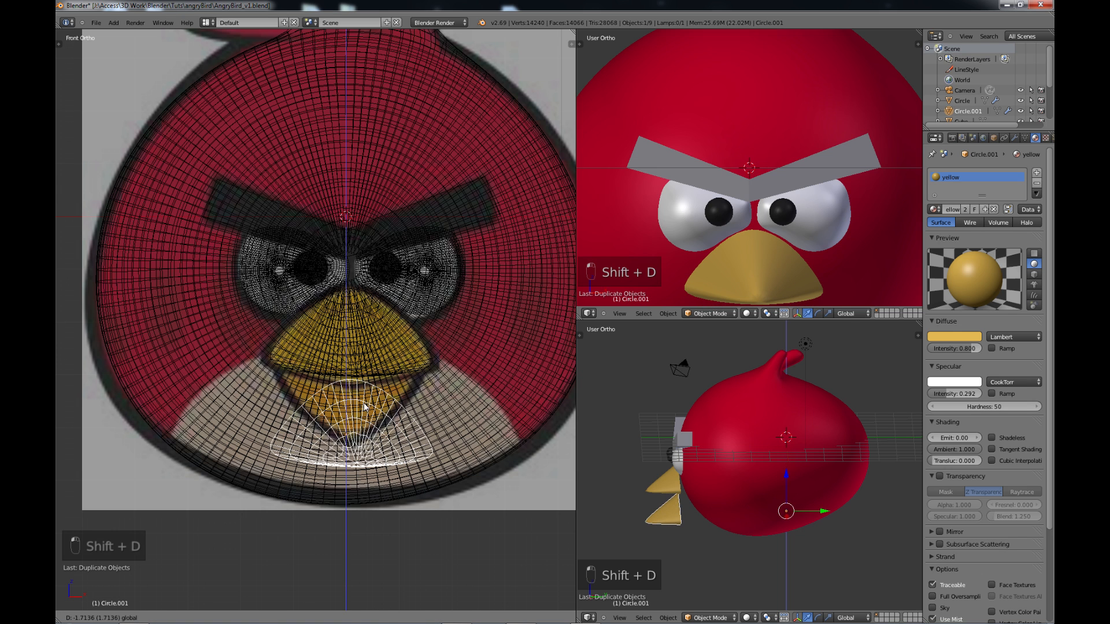
left_click(363, 403)
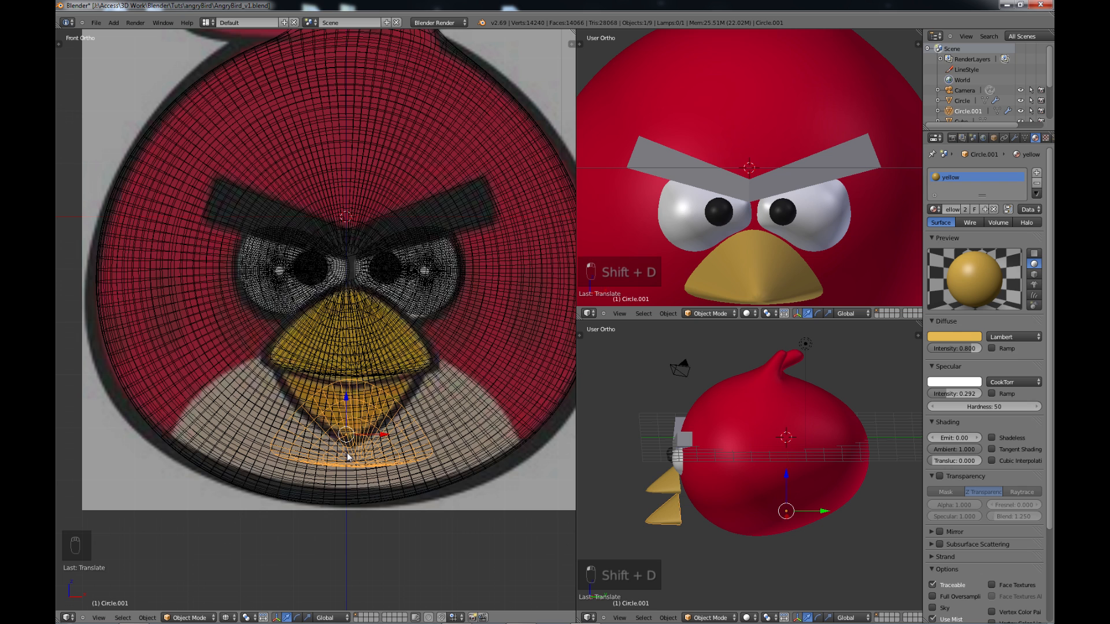
Step: Rotate the duplicated beak 180 degrees about the global Y axis
key("r")
type("y")
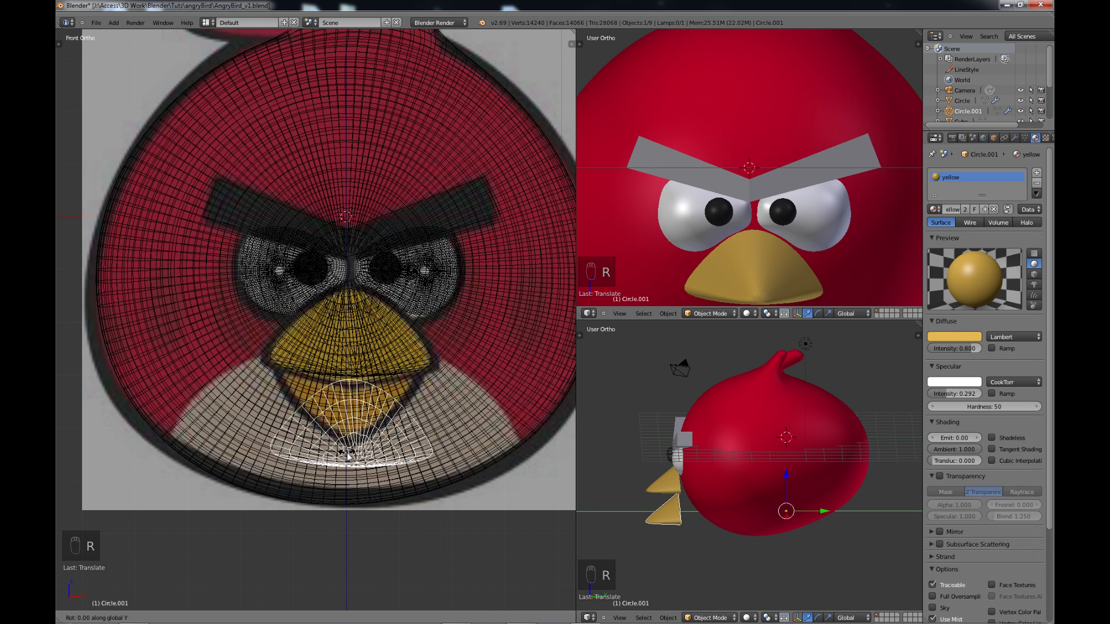
type("180")
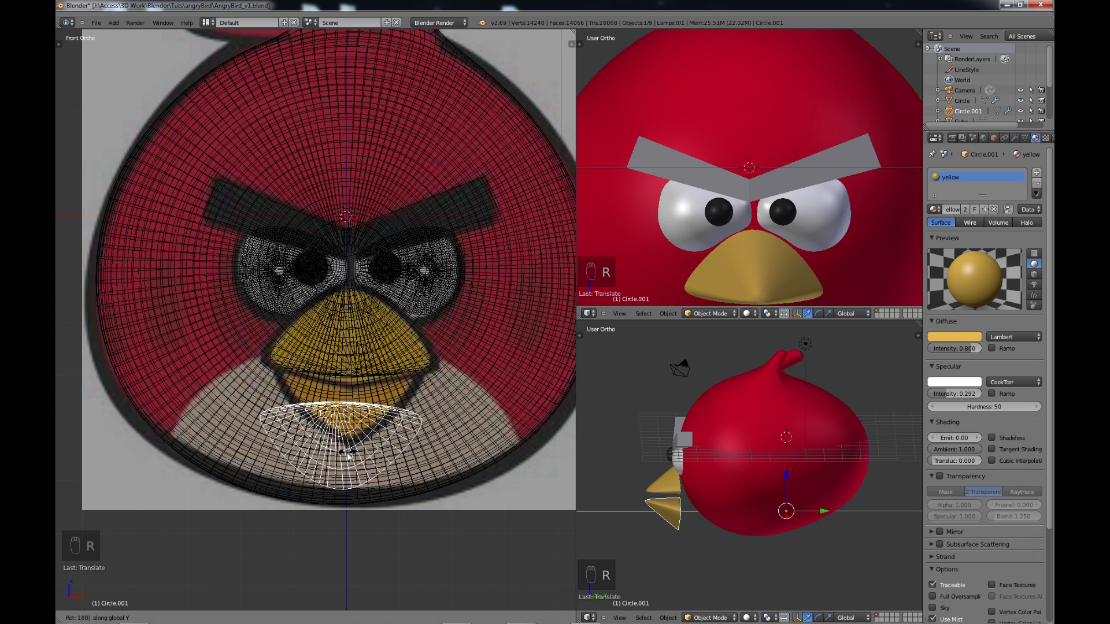
key("Return")
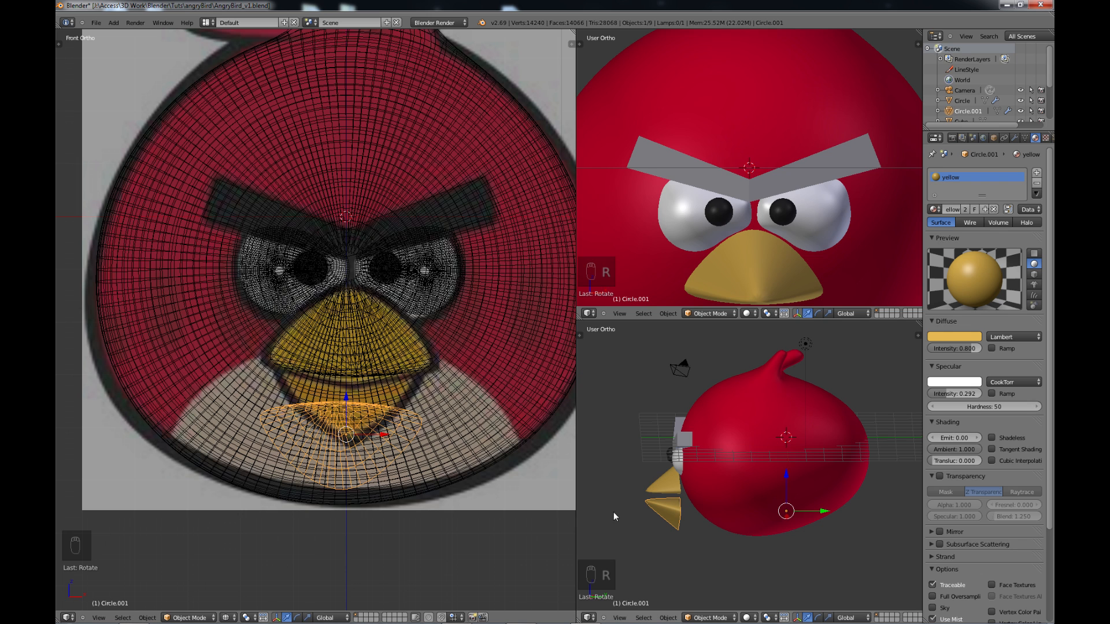
Step: In the side view, move the duplicated beak up and towards the body beneath the upper beak, and scale it down slightly
scroll(678, 511, "up", 2)
middle_click_drag(678, 511, 742, 458, "shift")
scroll(742, 459, "up", 5)
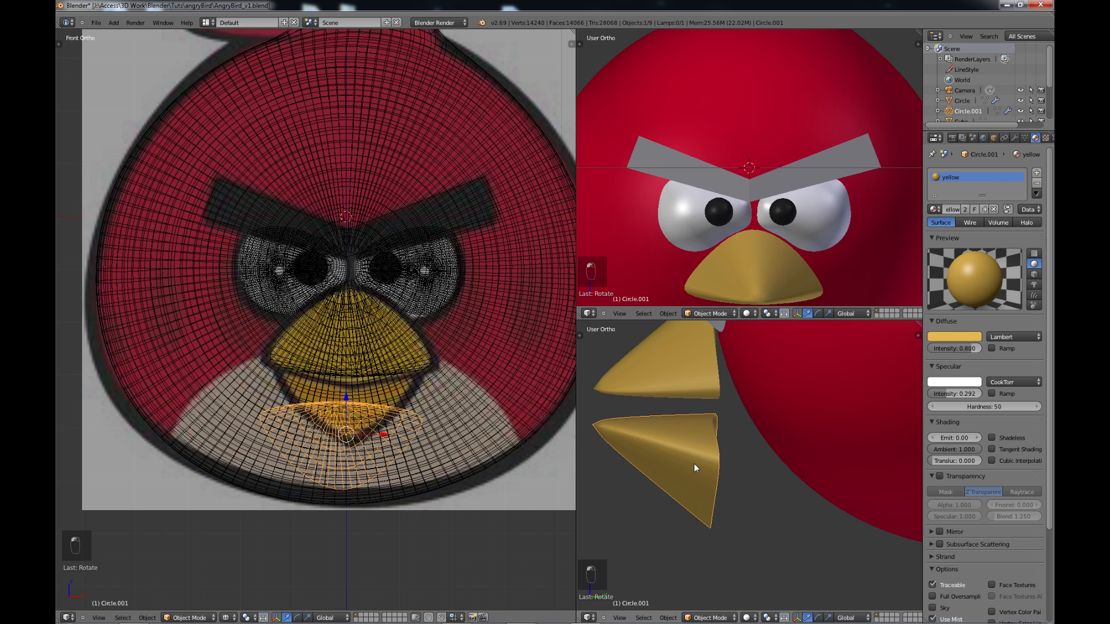
key("g")
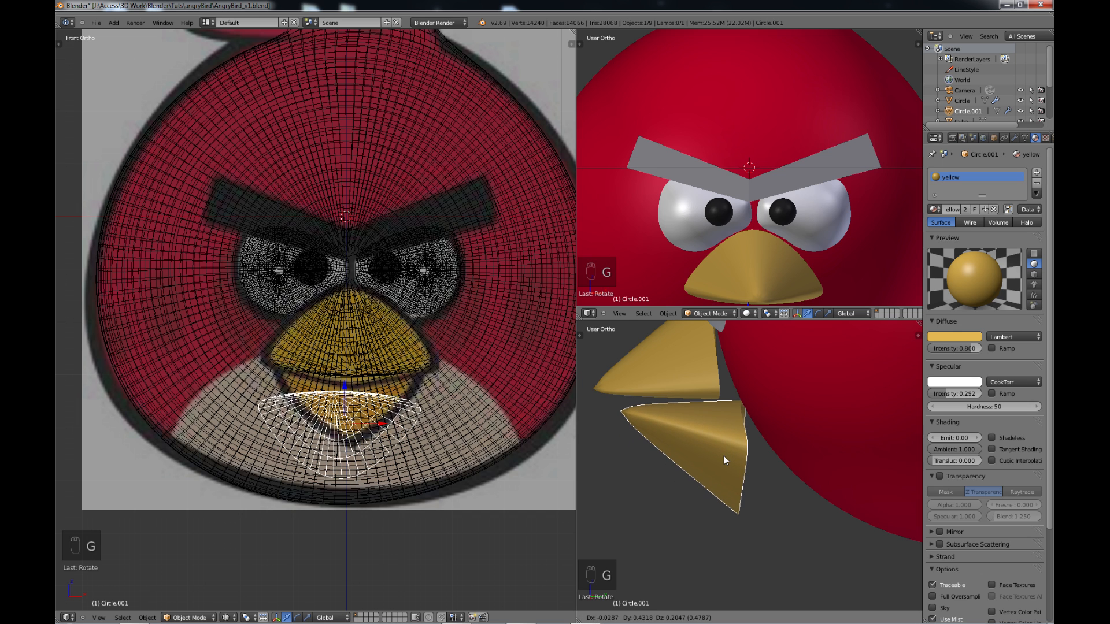
left_click(722, 457)
key("s")
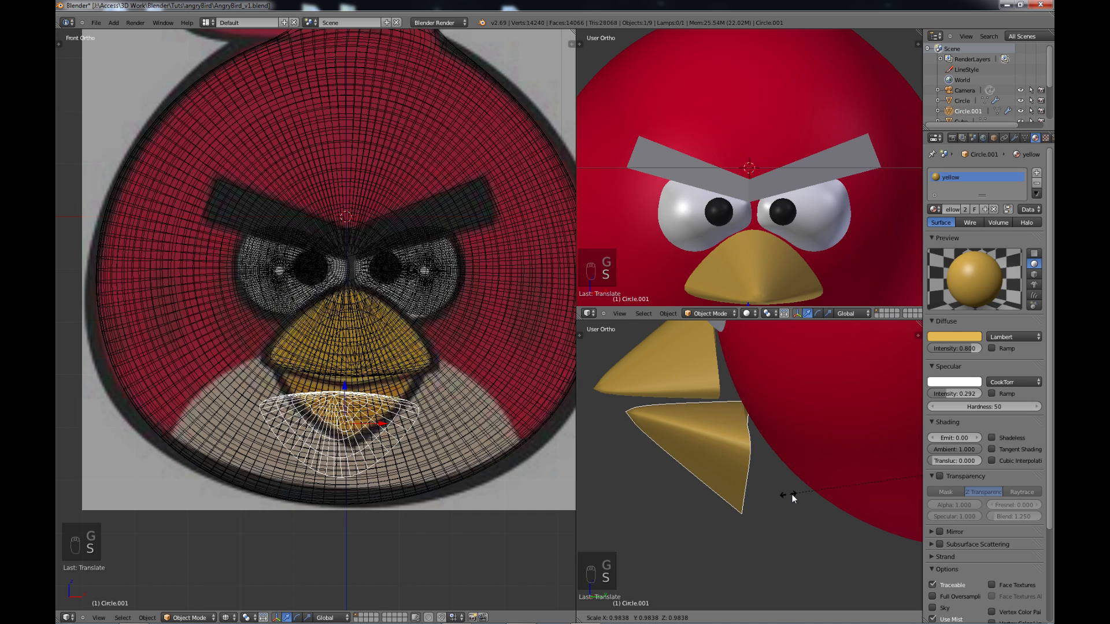
left_click(748, 466)
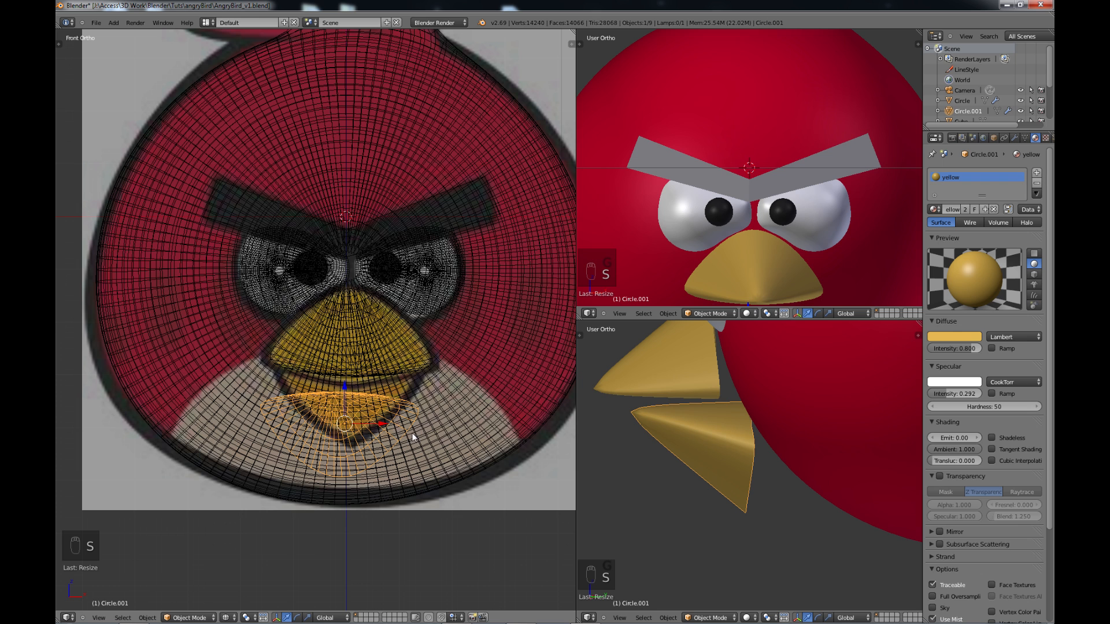
Step: Set the lower beak's origin to its geometry
key("t")
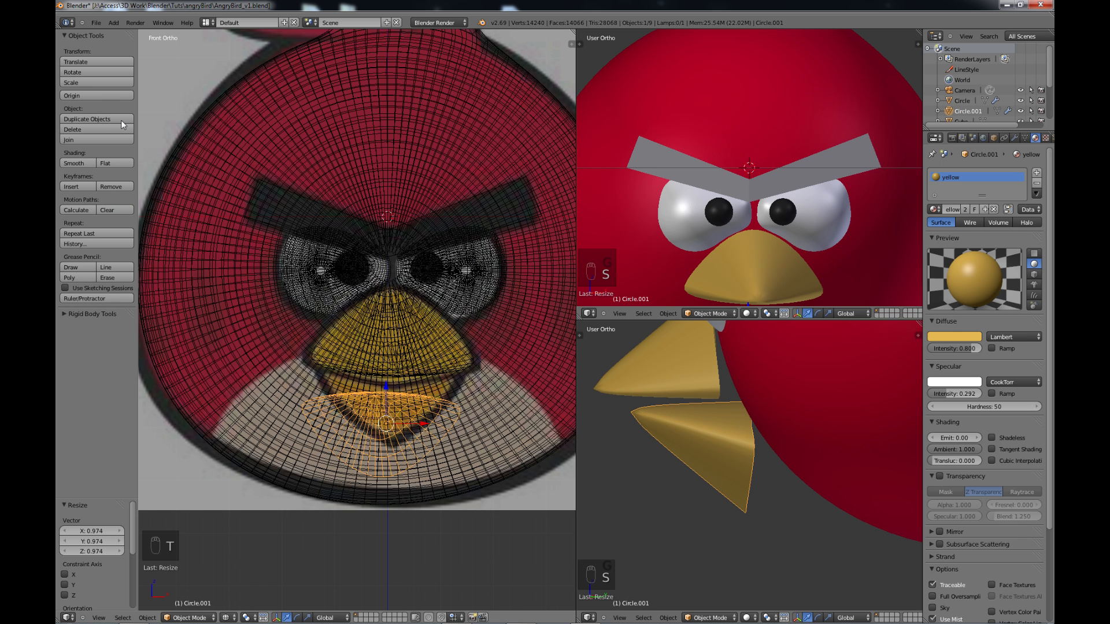
left_click(76, 96)
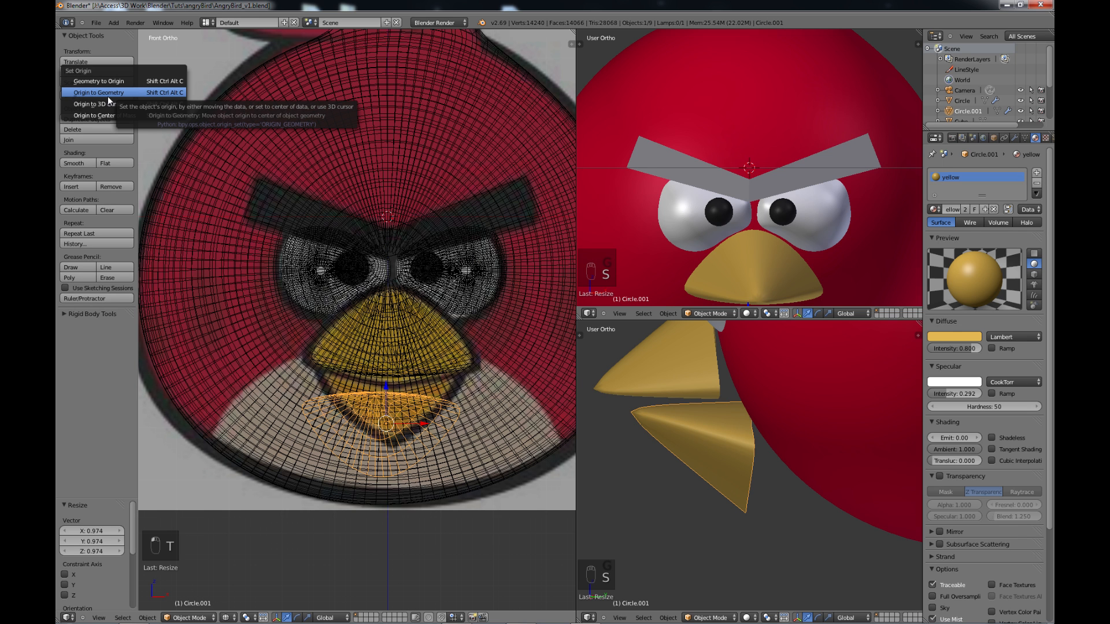
left_click(97, 93)
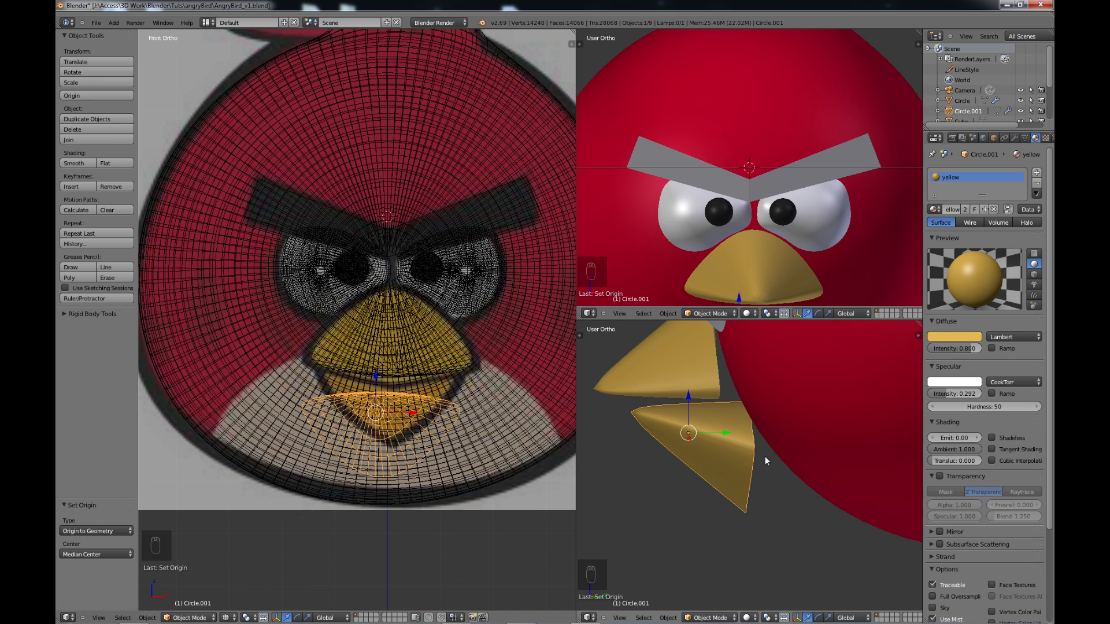
Step: Scale the lower beak to about 0.749 and move it up about 0.165 so it sits closer beneath the upper beak
key("s")
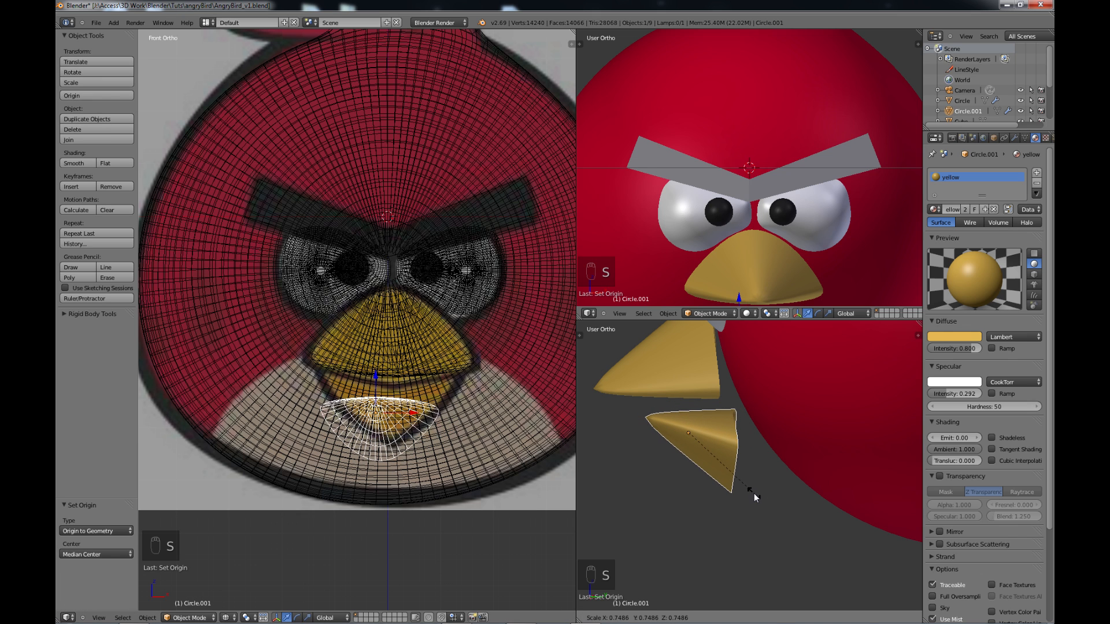
left_click(754, 497)
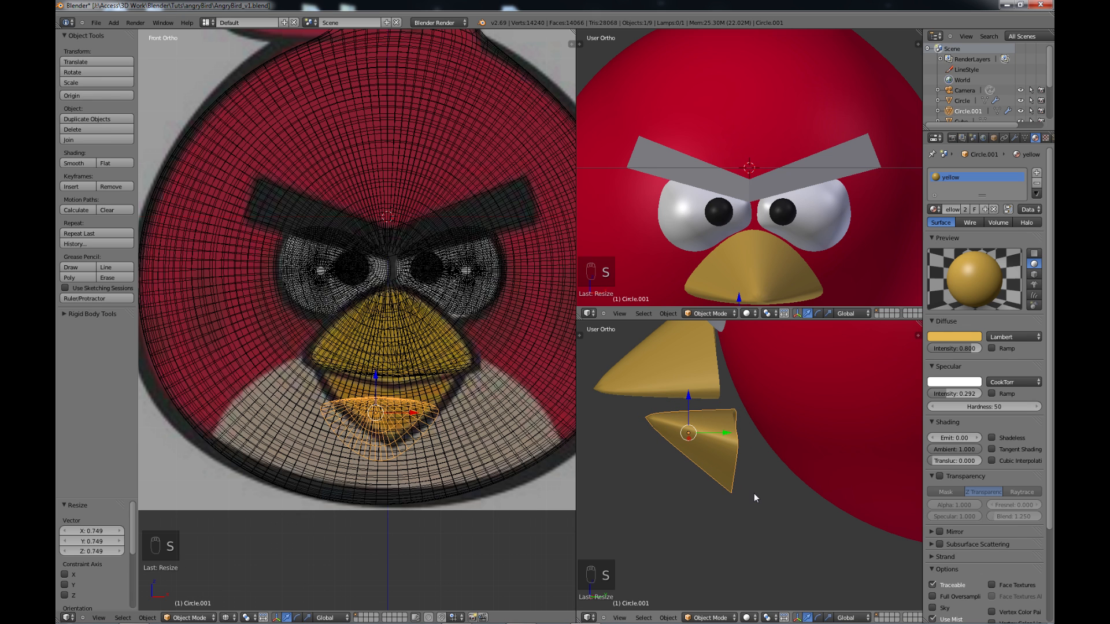
key("g")
left_click(699, 424)
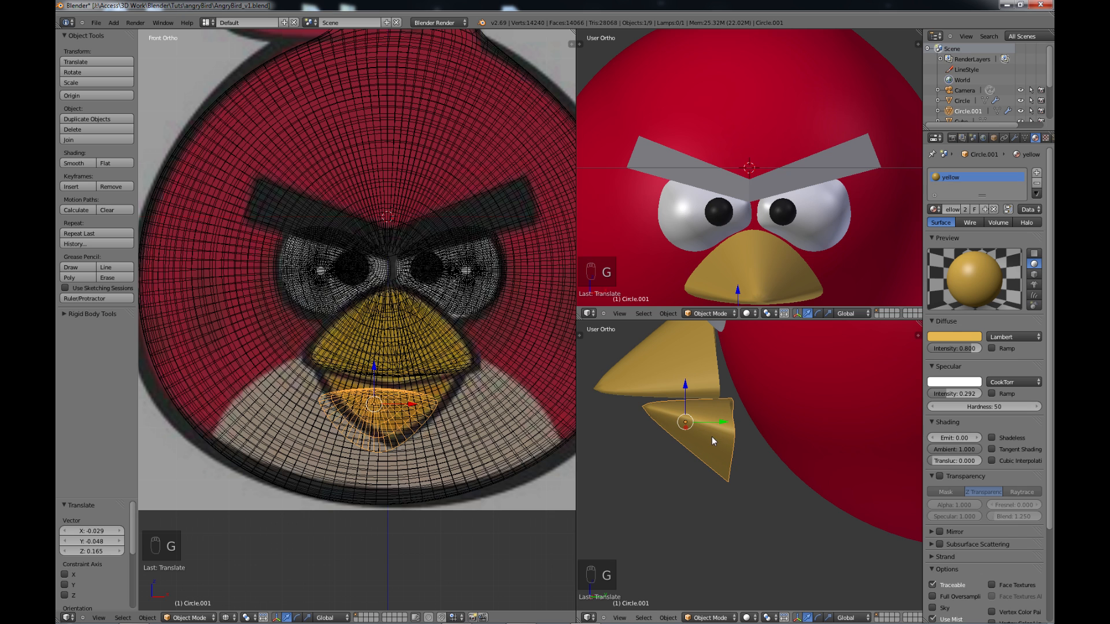
Step: In the lower beak's mesh, select the lower rear vertices and move them along Y towards the body
key("Tab")
right_click(726, 473)
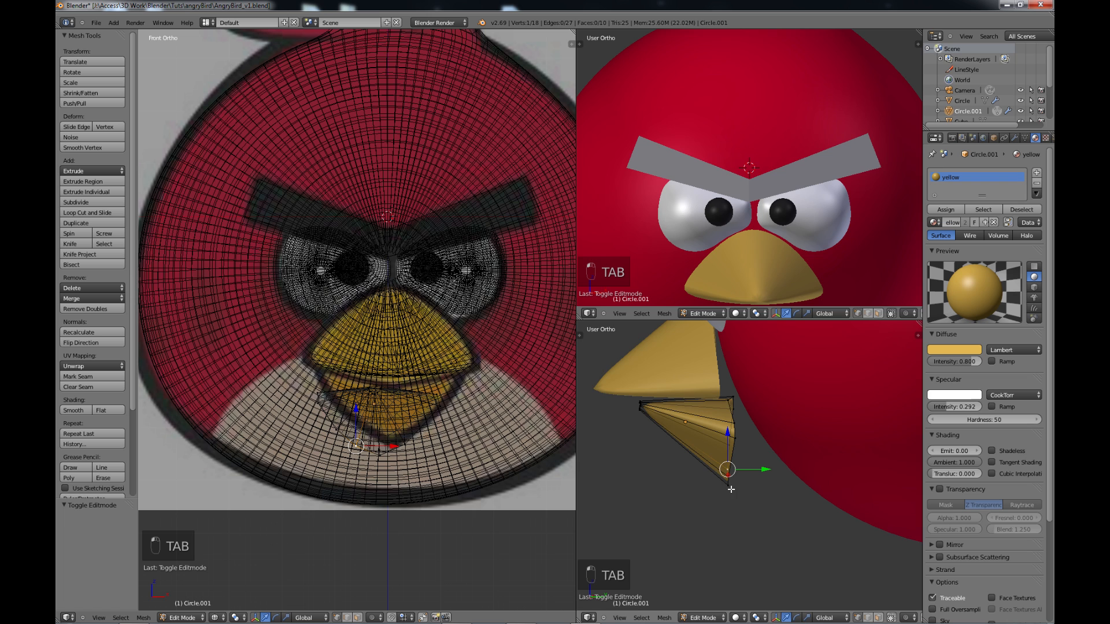
scroll(730, 486, "up", 2)
scroll(711, 456, "up", 2)
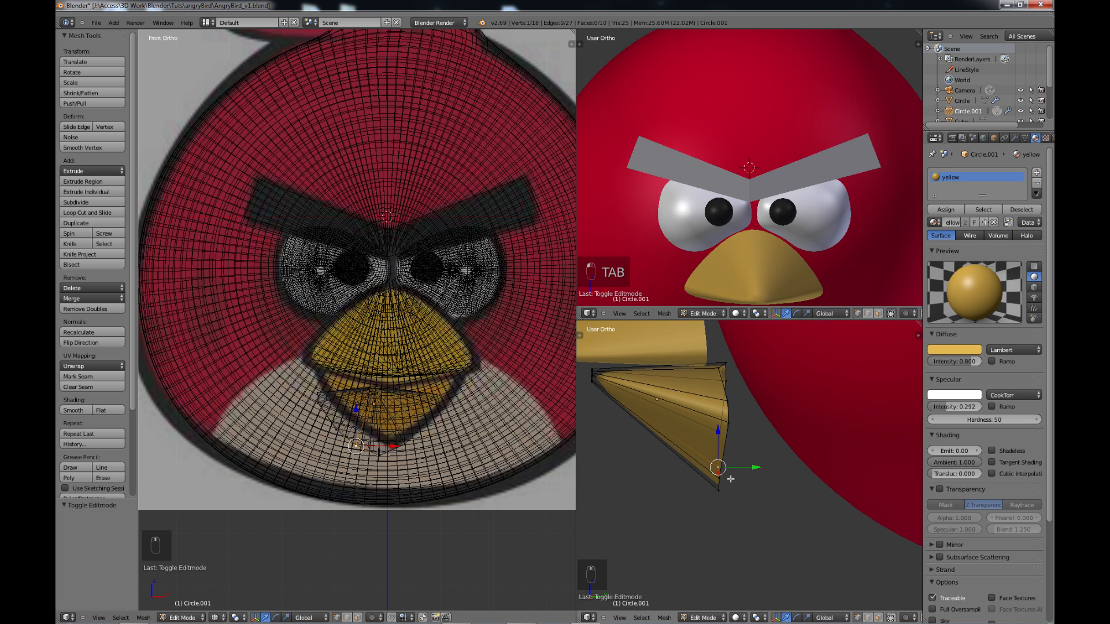
right_click(713, 483, "shift")
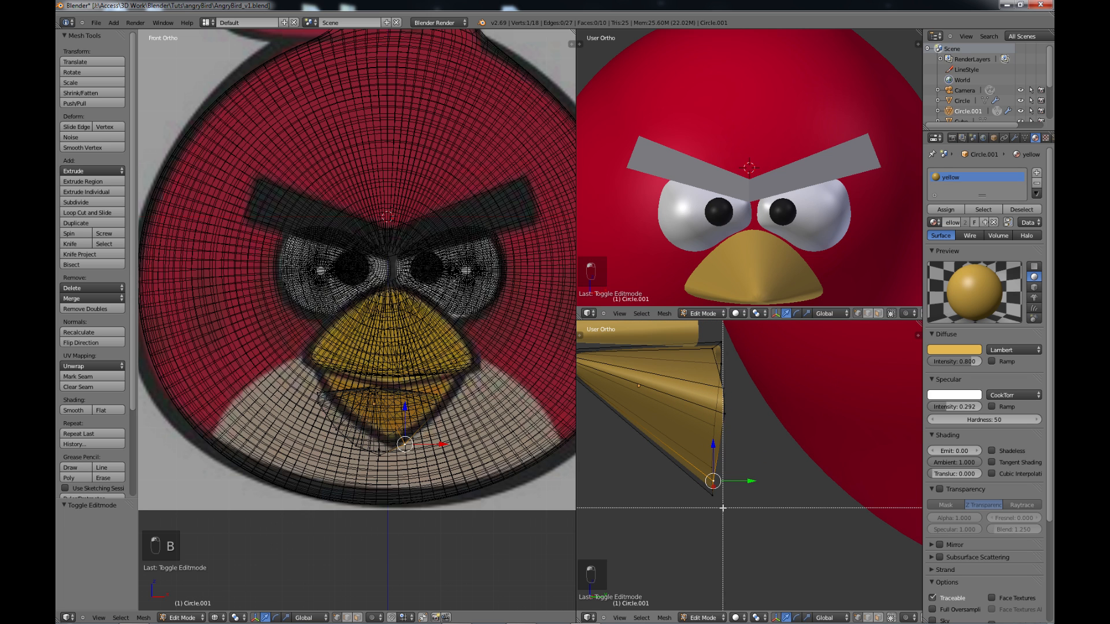
key("b")
left_click_drag(741, 514, 678, 415)
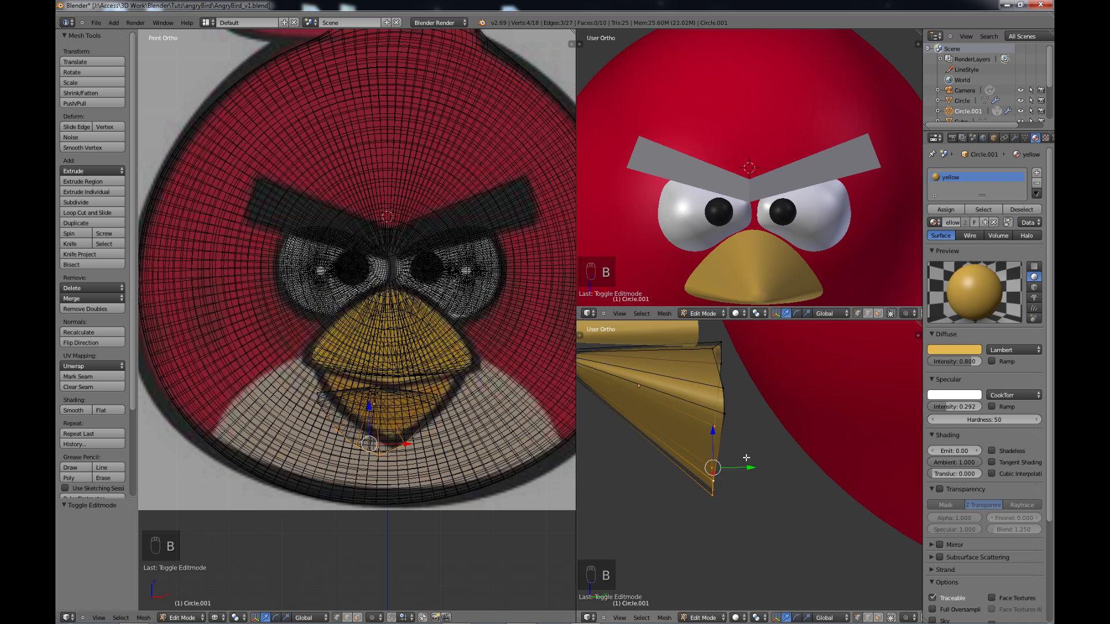
key("g")
key("y")
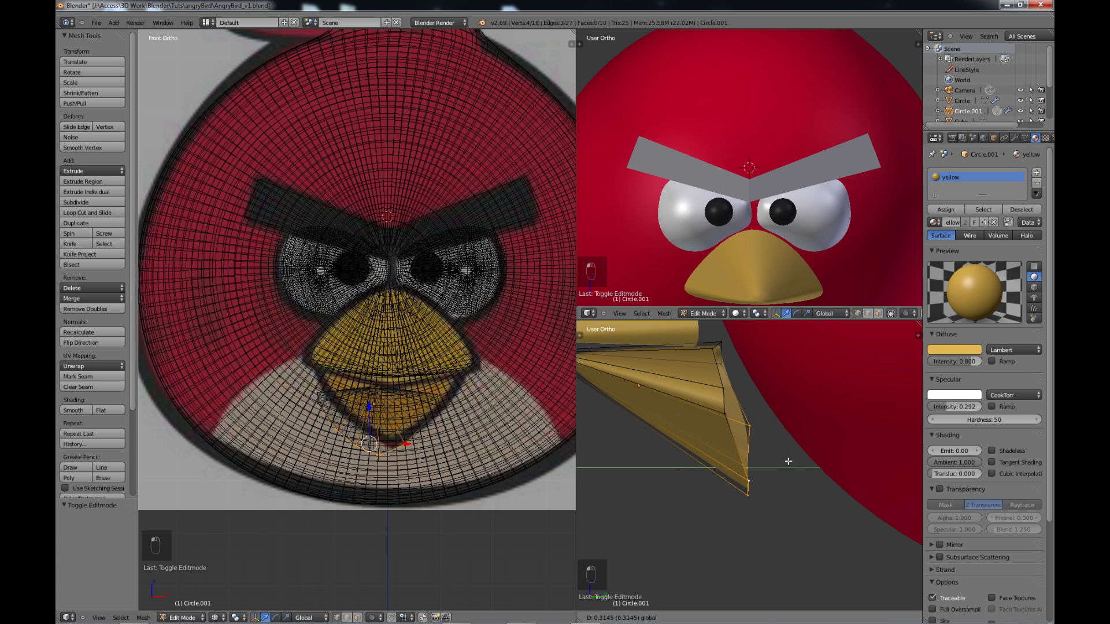
left_click(796, 460)
Step: Refine the lower beak's rear edge by moving a vertex about 0.106 along Y and raising the bottom vertices along Z
right_click(727, 417)
mouse_move(754, 414)
left_mouse_down()
mouse_move(771, 412)
mouse_move(745, 390)
mouse_move(752, 419)
mouse_move(773, 417)
left_mouse_up()
right_click(726, 390)
right_click(763, 487)
key("c")
left_click(759, 488)
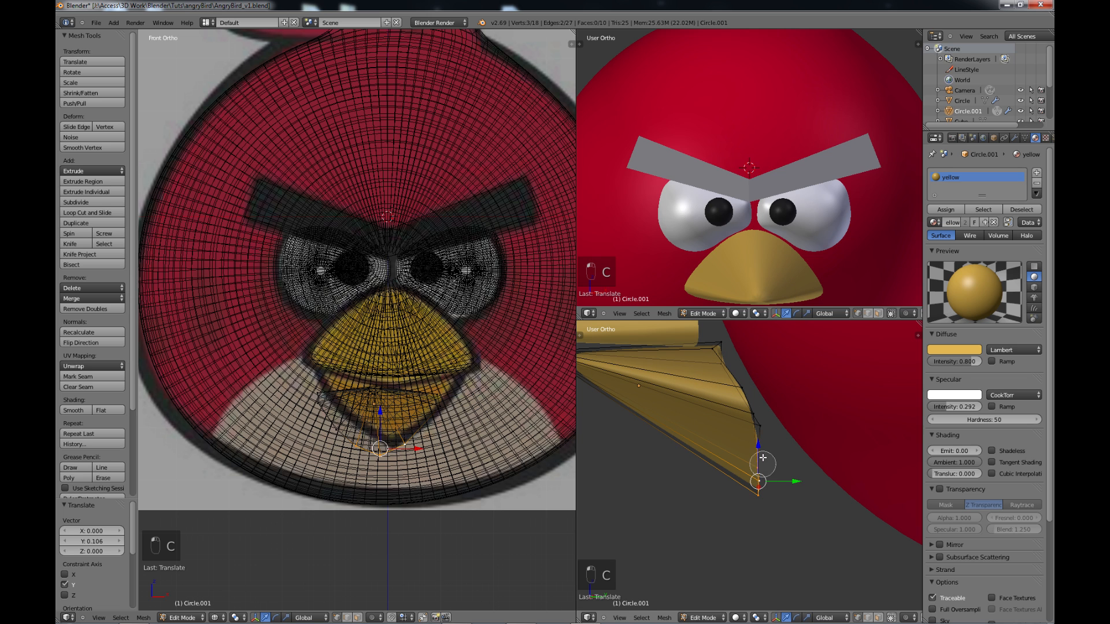
key("Escape")
left_click_drag(794, 485, 793, 458)
middle_click_drag(792, 458, 732, 451)
Step: In front view, move the whole lower beak mesh about 0.24 along X and 0.264 along Z beneath the upper beak
key("a")
key("KP_1")
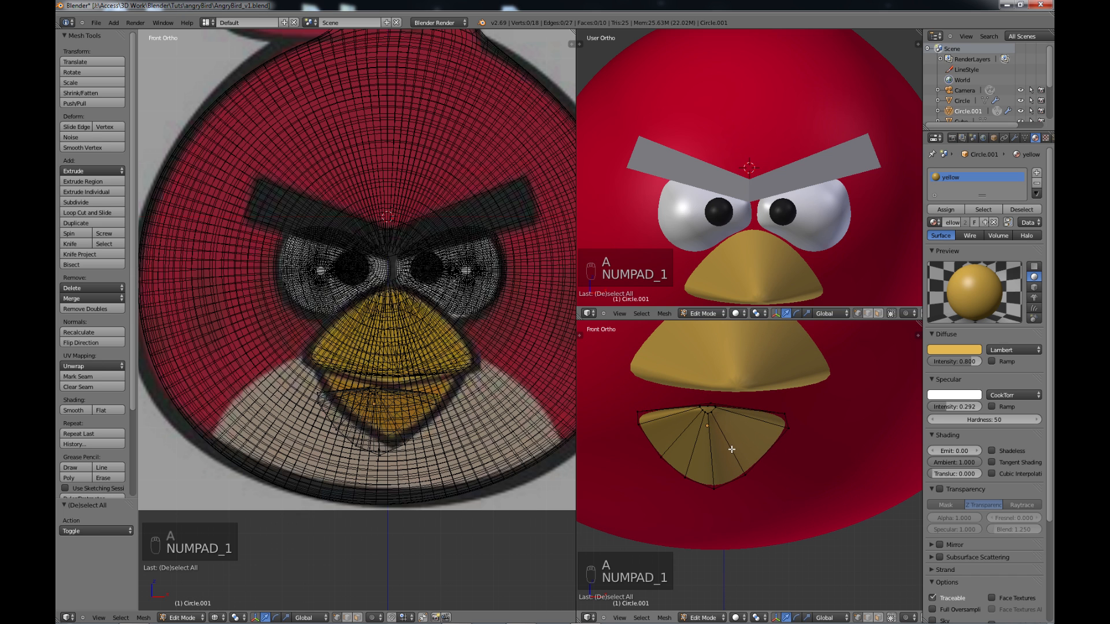
key("a")
key("a")
key("a")
key("g")
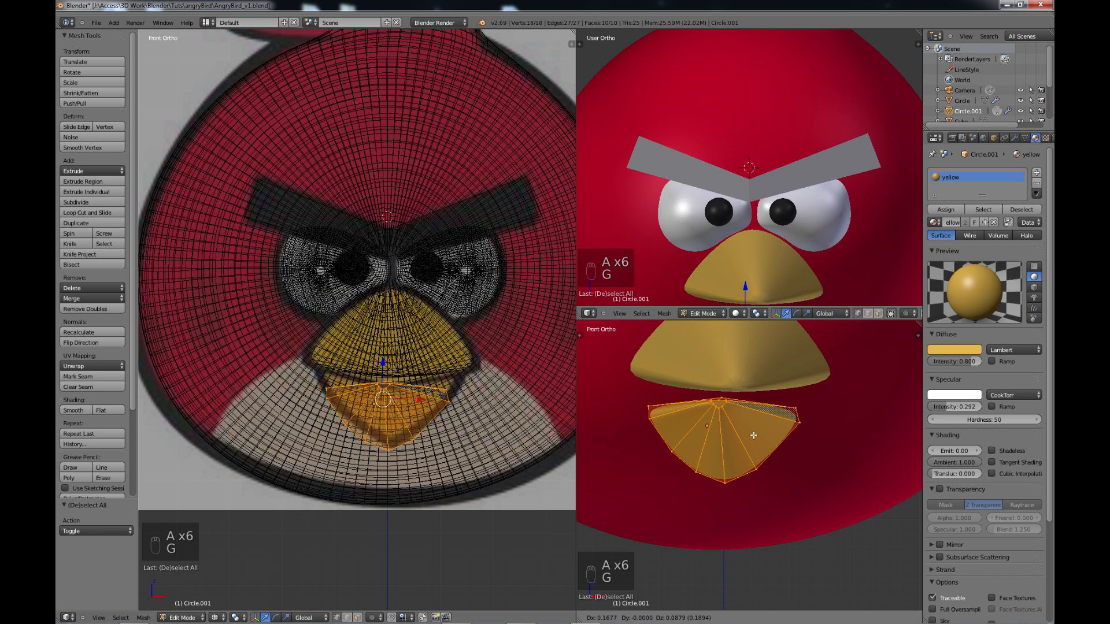
left_click(754, 427)
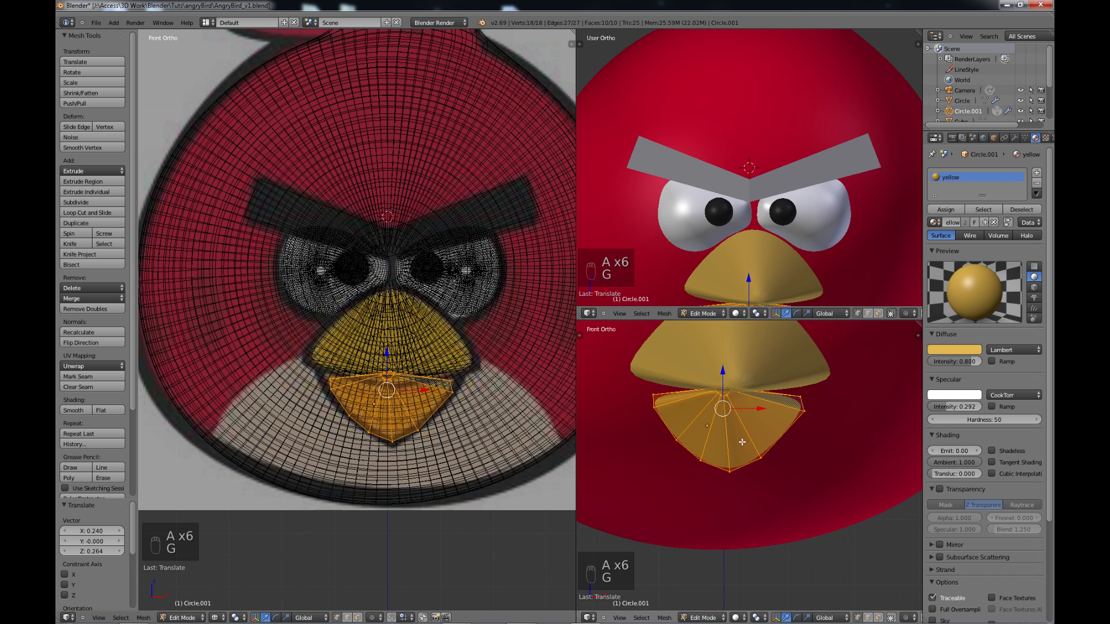
Step: In the right side view, rotate the lower beak mesh about -6.19 degrees, then leave mesh editing and deselect everything
key("KP_3")
key("r")
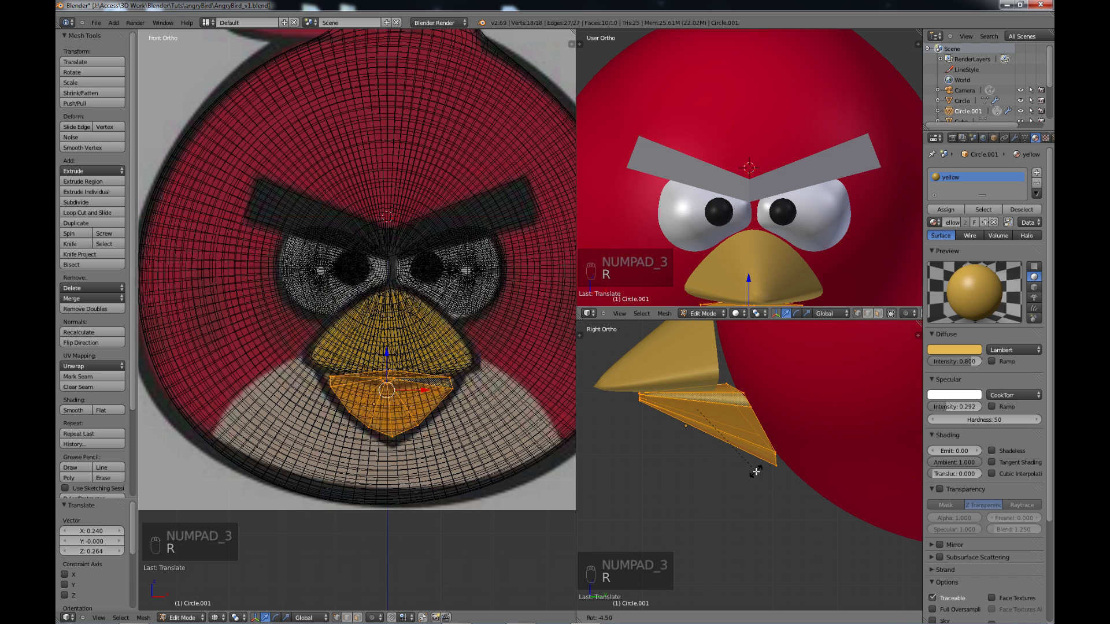
left_click(758, 470)
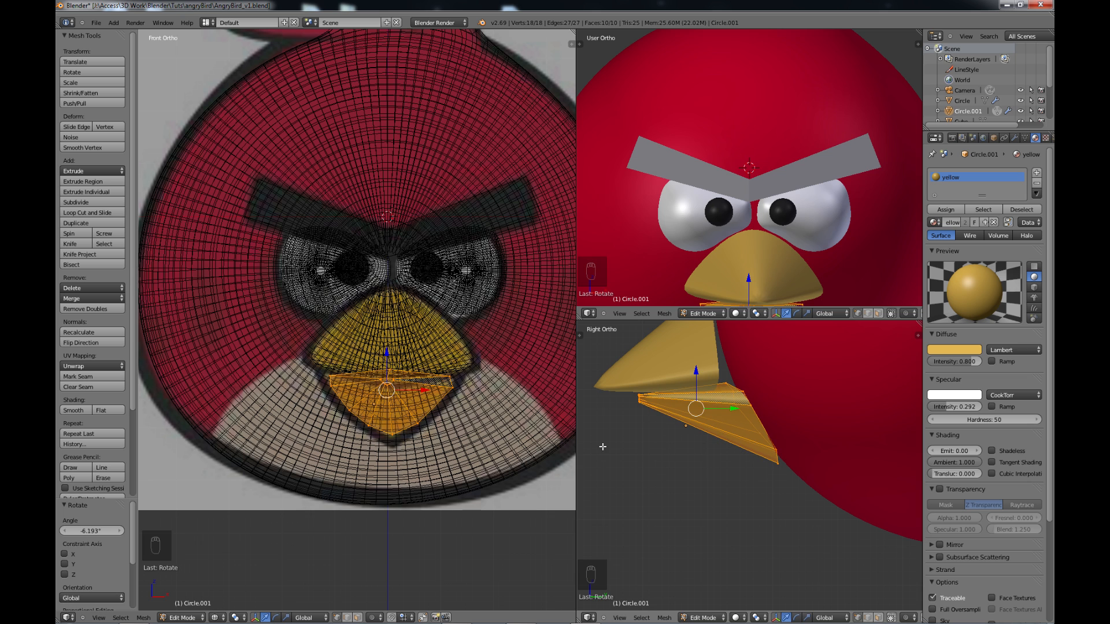
scroll(701, 435, "down", 4)
scroll(735, 191, "down", 4)
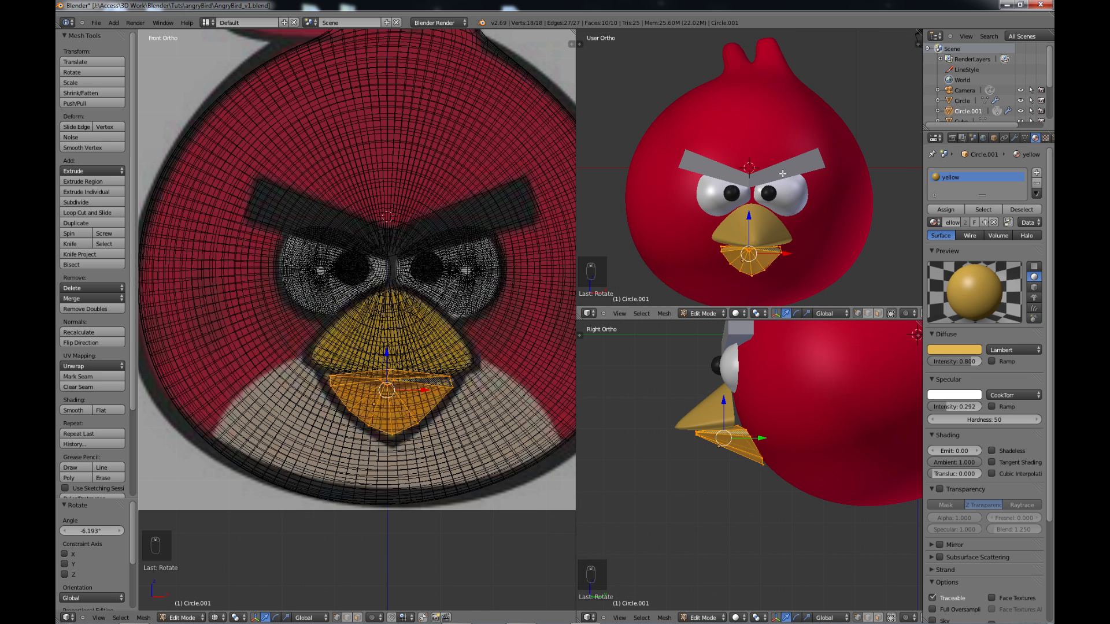
key("Tab")
key("a")
key("a")
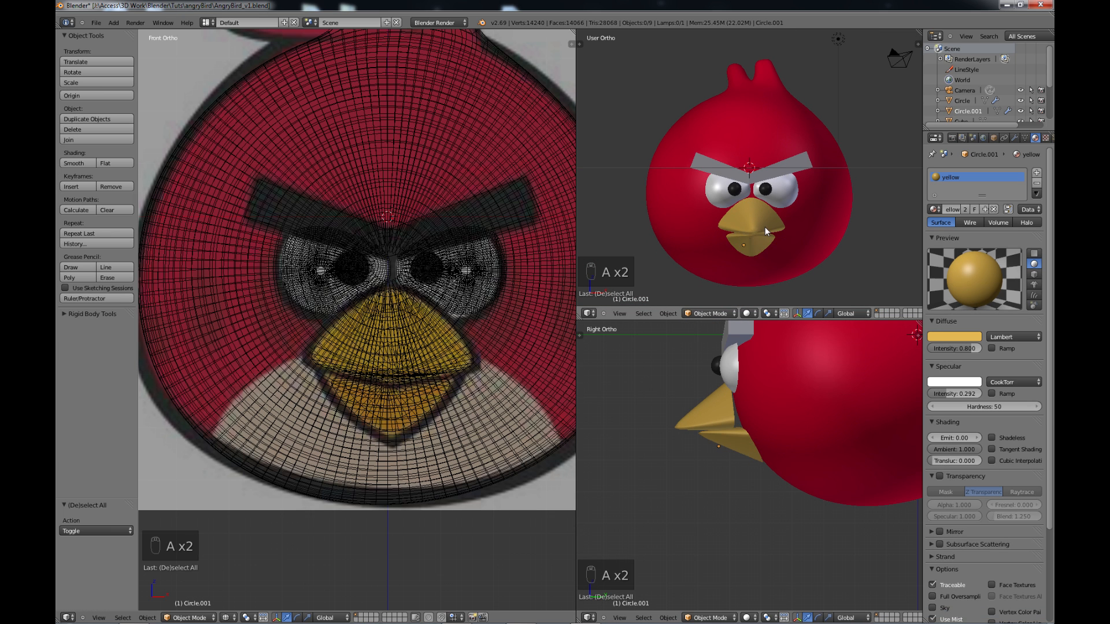
Step: Assign the existing black material to the eyebrows
mouse_move(764, 227)
middle_mouse_down()
mouse_move(767, 214)
mouse_move(803, 195)
mouse_move(752, 192)
mouse_move(730, 213)
mouse_move(756, 219)
middle_mouse_up()
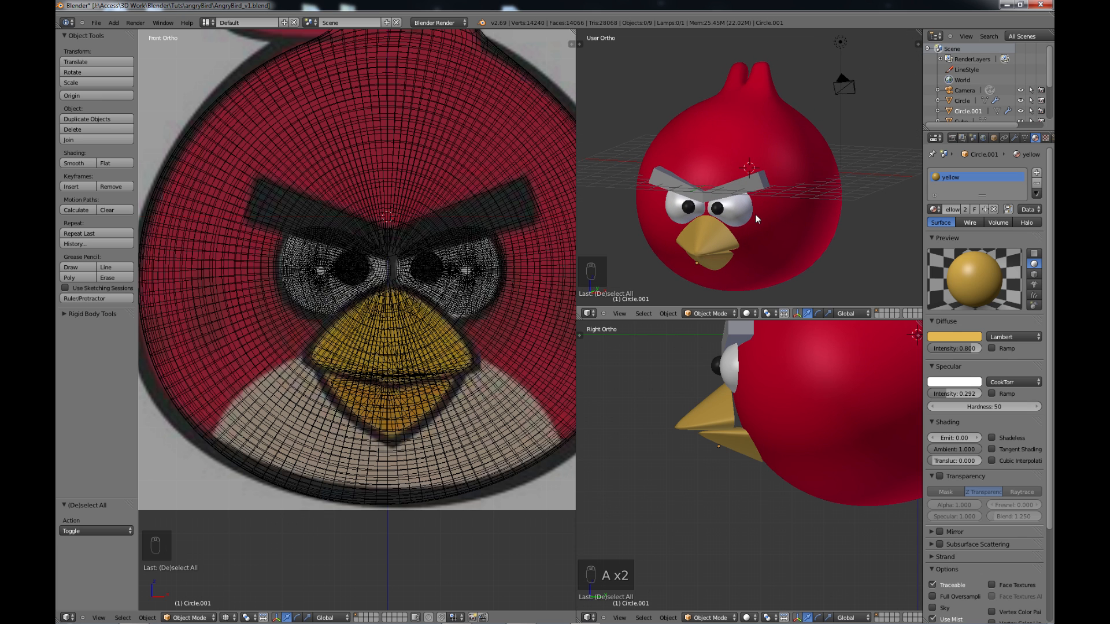
right_click(753, 187)
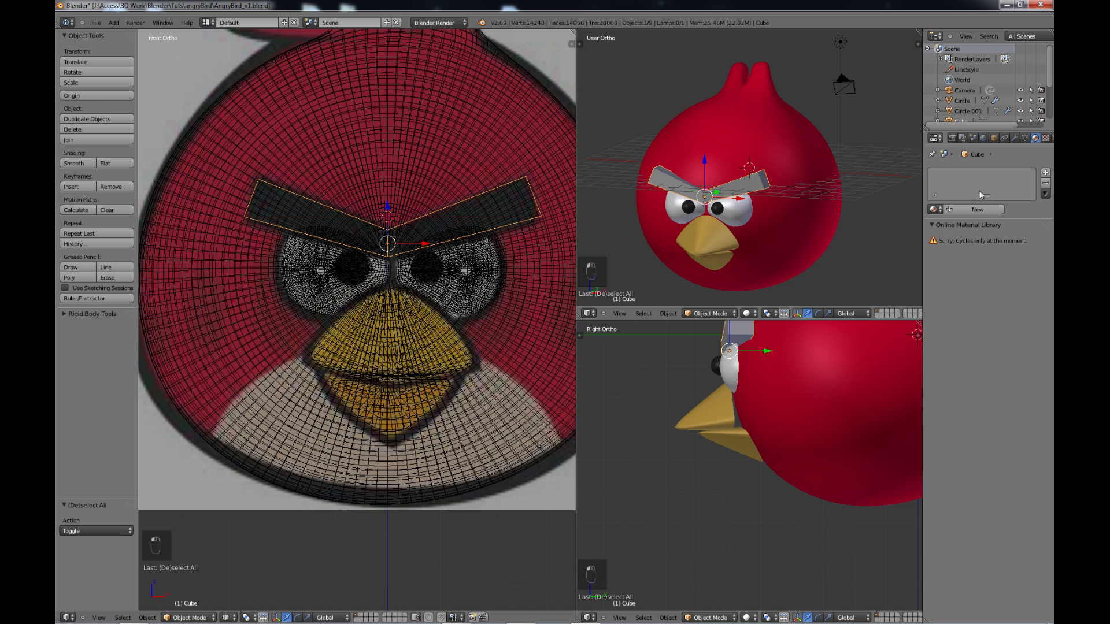
left_click(932, 209)
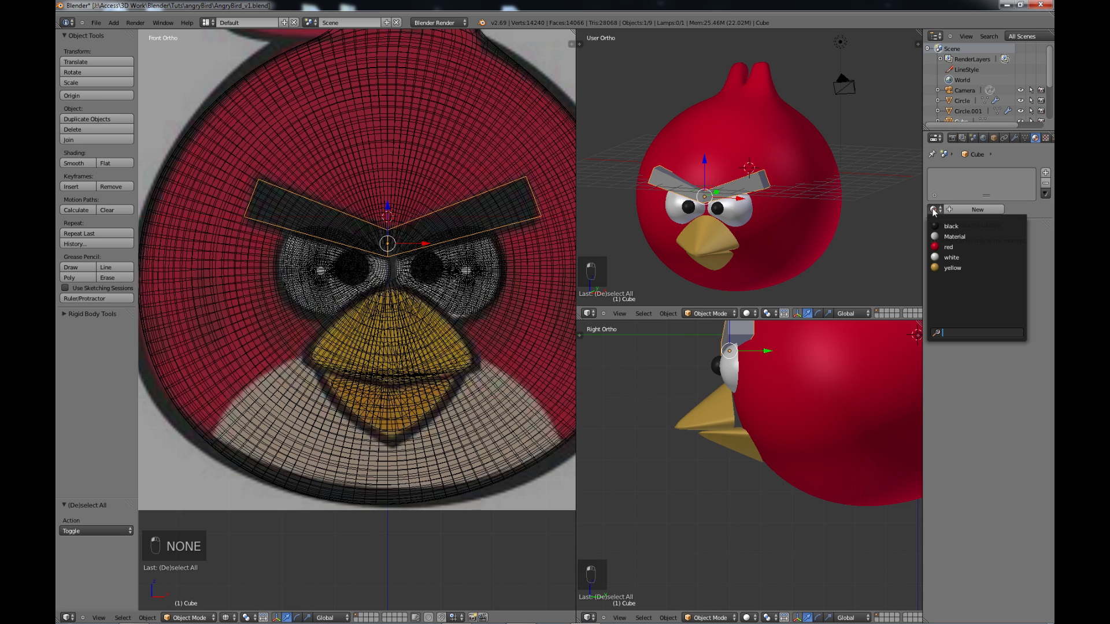
left_click(952, 227)
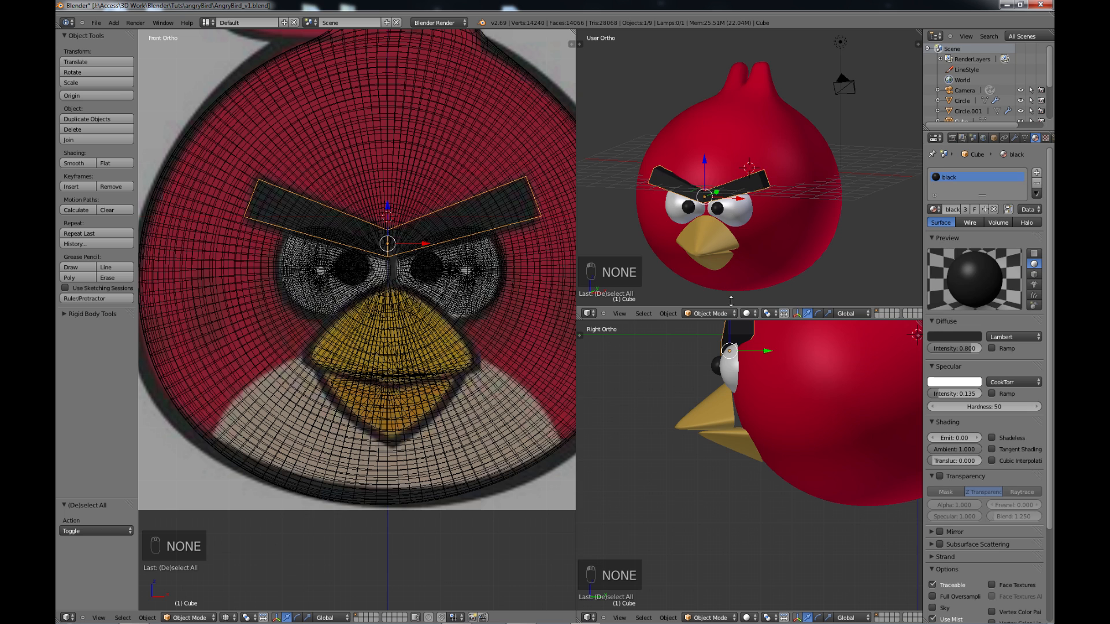
middle_click_drag(725, 240, 757, 220)
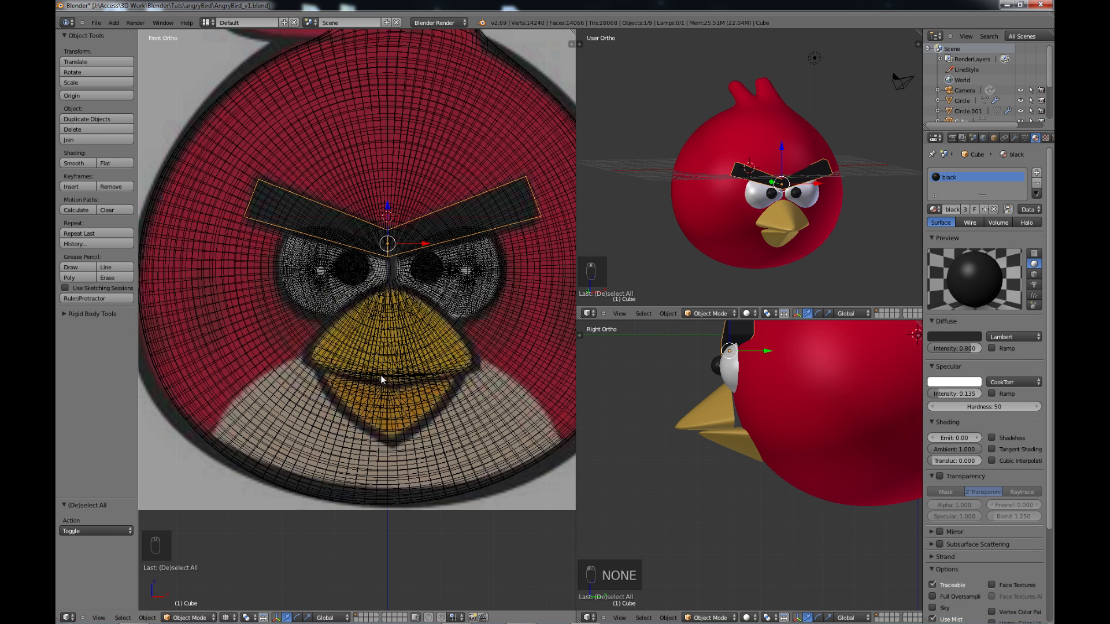
Step: In a solid-shaded right side view, add a cube and move it about 4.83 along Y to the back of the body
scroll(393, 273, "down", 2)
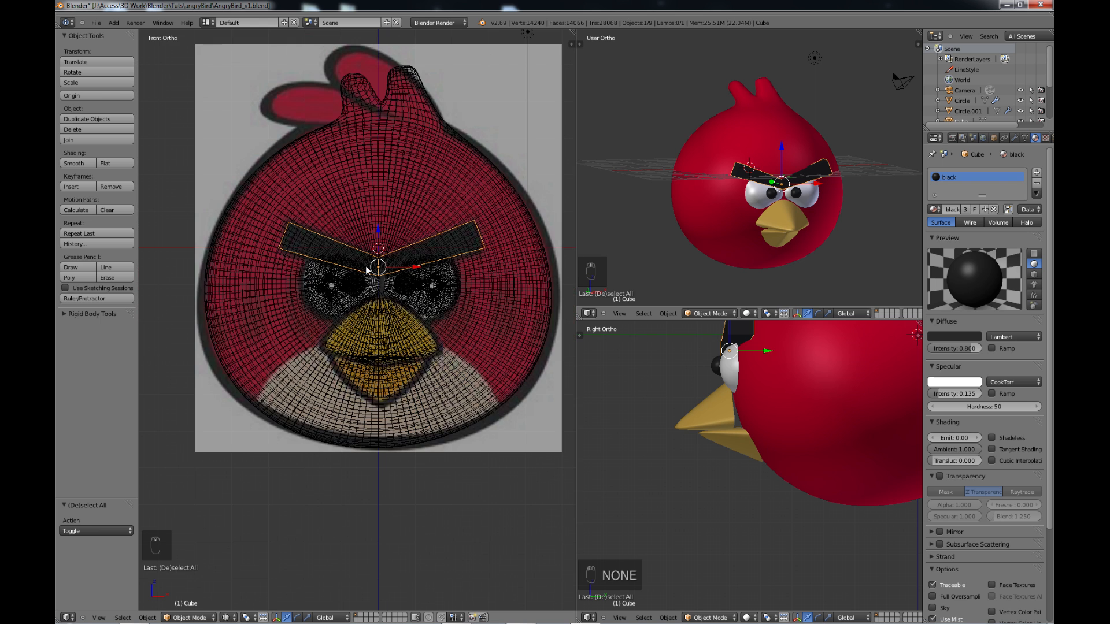
middle_click_drag(343, 270, 358, 277)
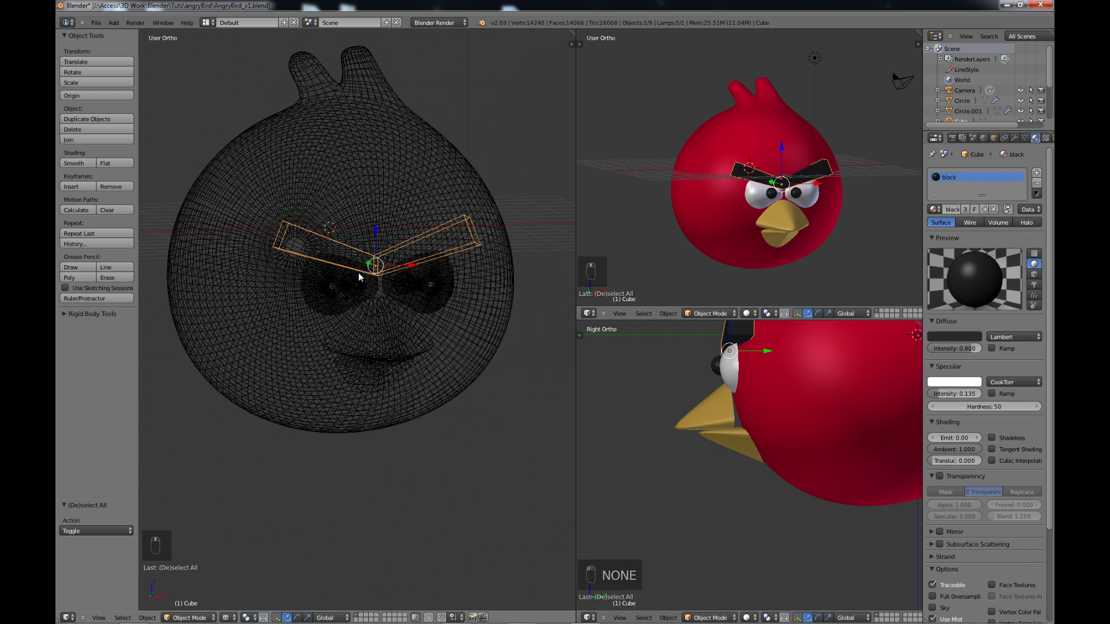
scroll(359, 277, "down", 2)
key("KP_3")
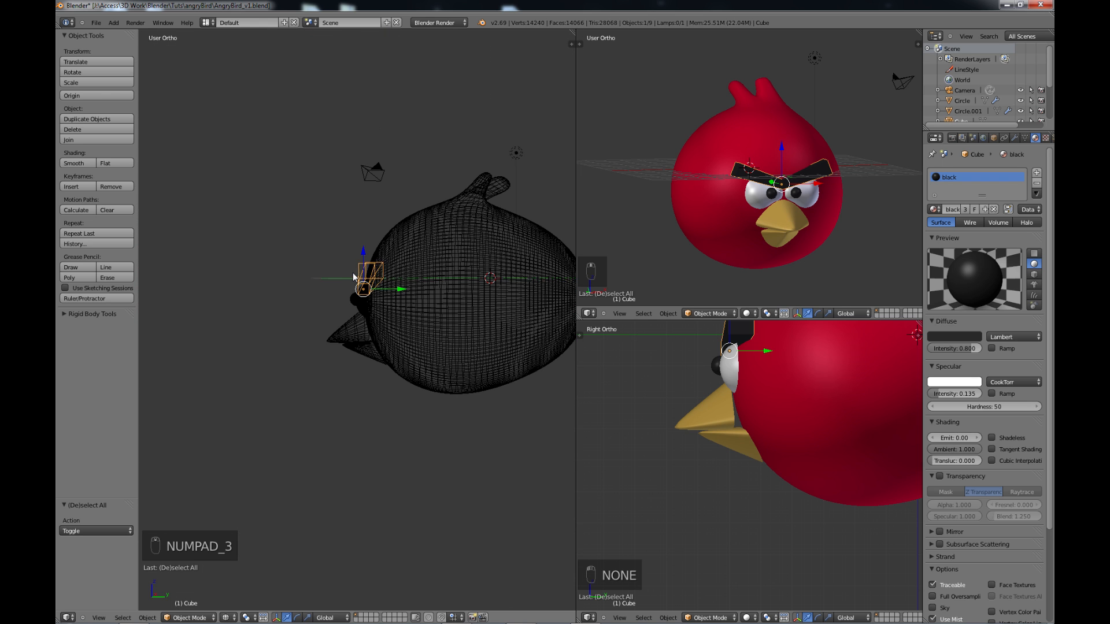
middle_click_drag(442, 280, 372, 256, "shift")
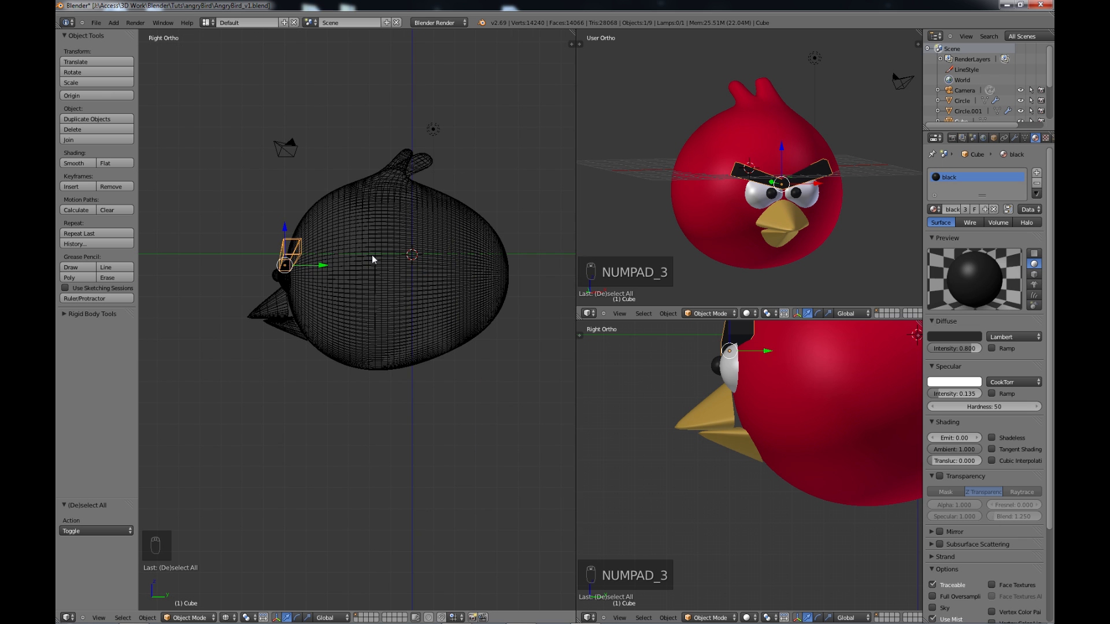
key("z")
scroll(444, 307, "up", 2)
middle_click_drag(444, 308, 393, 353, "shift")
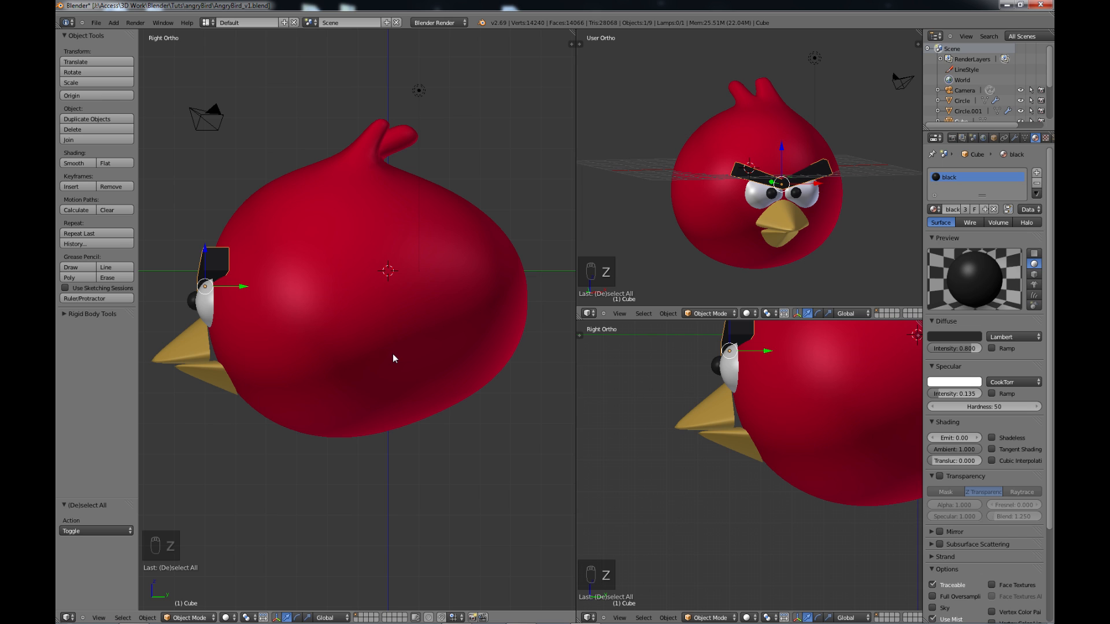
key("shift+a")
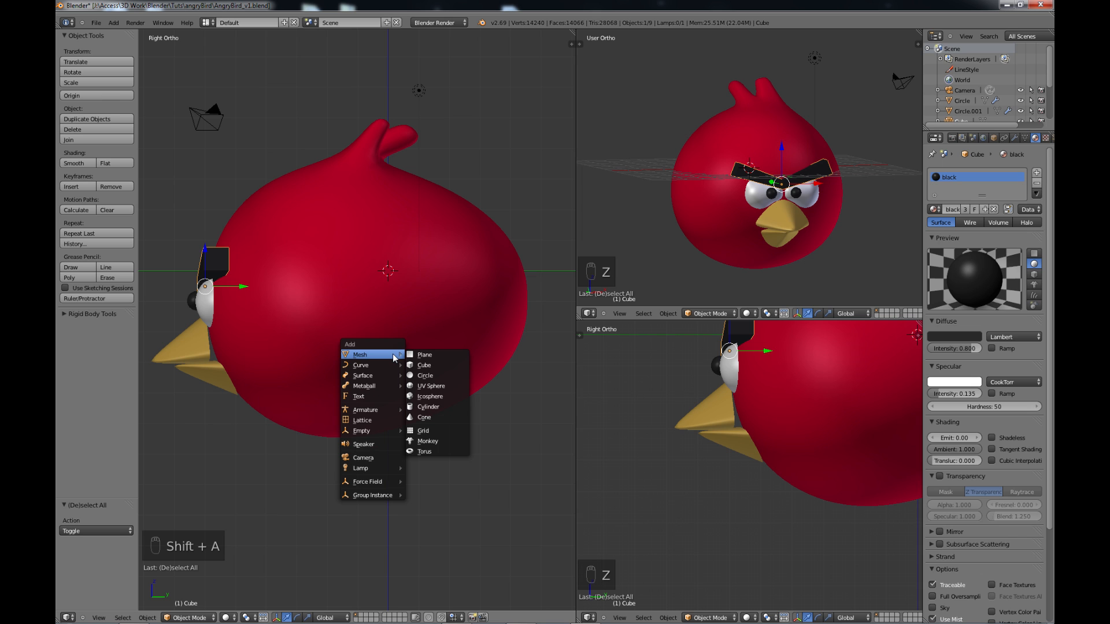
left_click(431, 366)
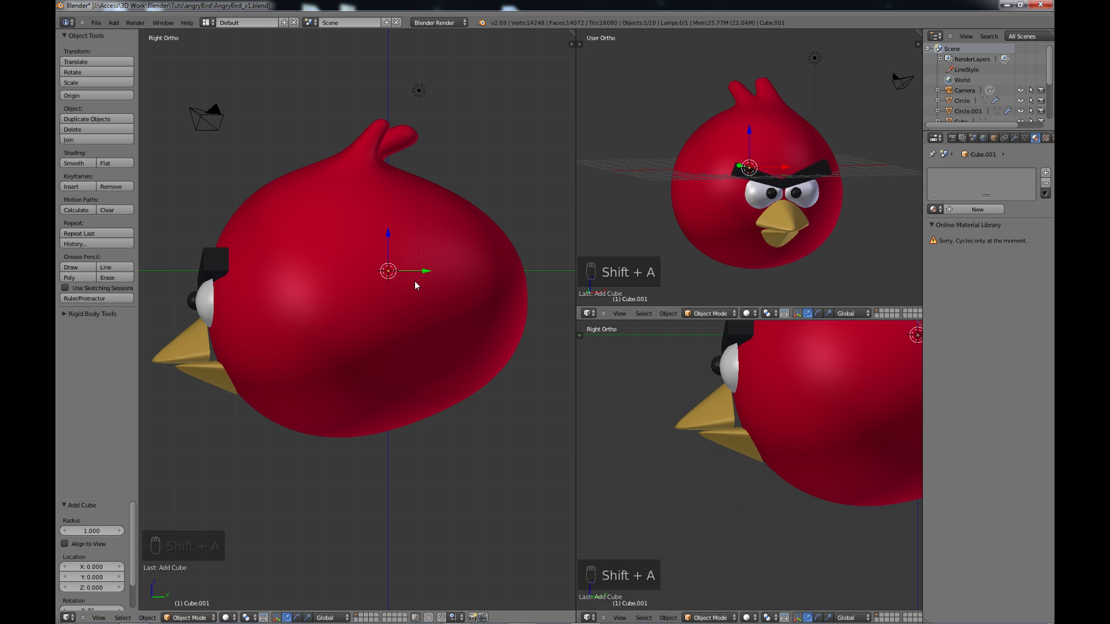
key("g")
key("y")
left_click(561, 270)
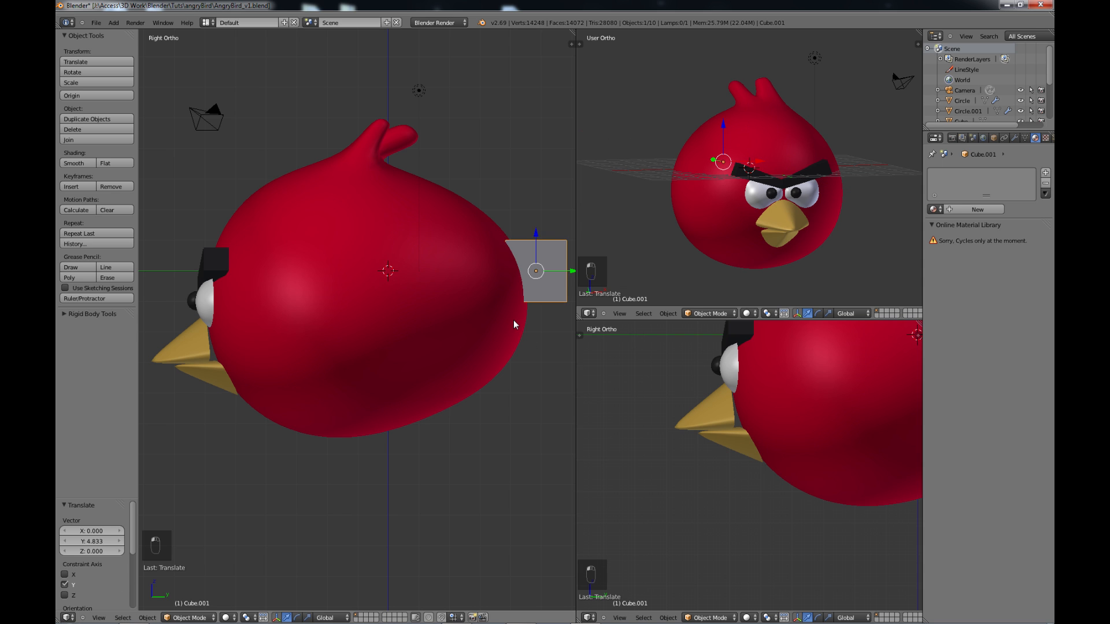
Step: Scale the cube down and shift it lower along Z and about -0.184 along Y against the rear of the body
scroll(512, 326, "down", 1)
middle_click_drag(508, 334, 457, 339, "shift")
key("s")
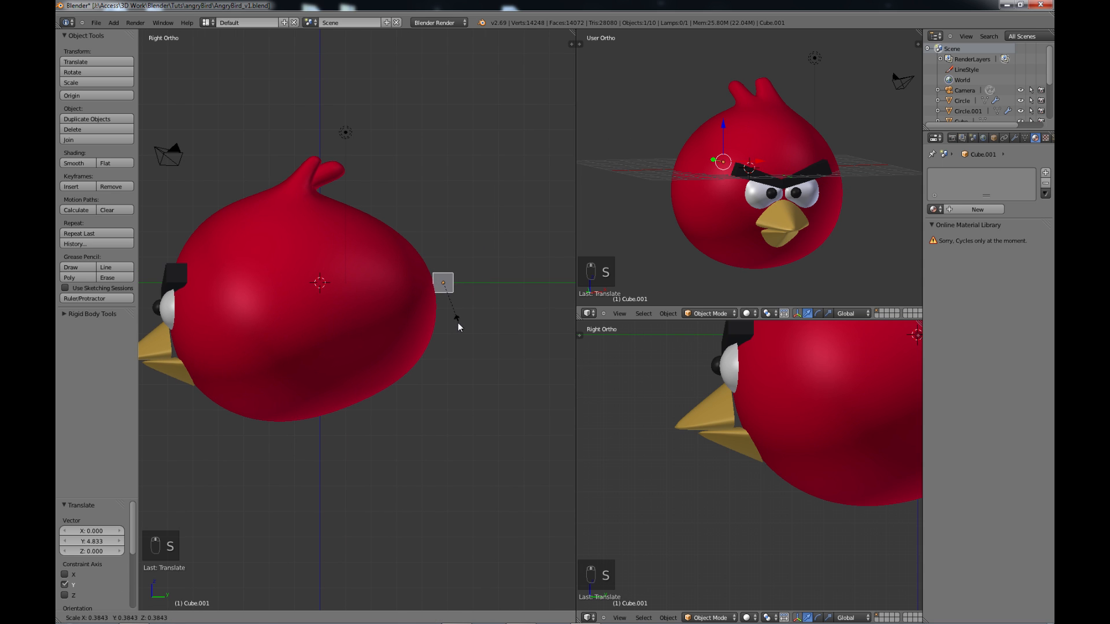
left_click(445, 310)
left_click_drag(445, 246, 446, 276)
left_click_drag(480, 313, 473, 314)
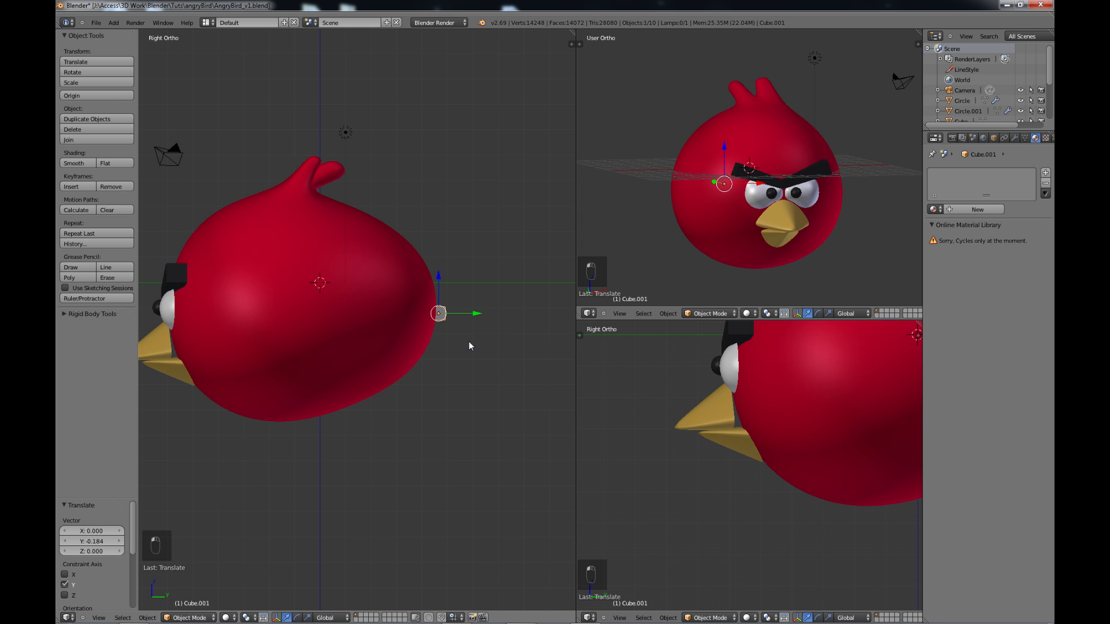
Step: Stretch the small tail cube along Y by a factor of about 4.761
scroll(462, 346, "up", 3)
key("s")
key("y")
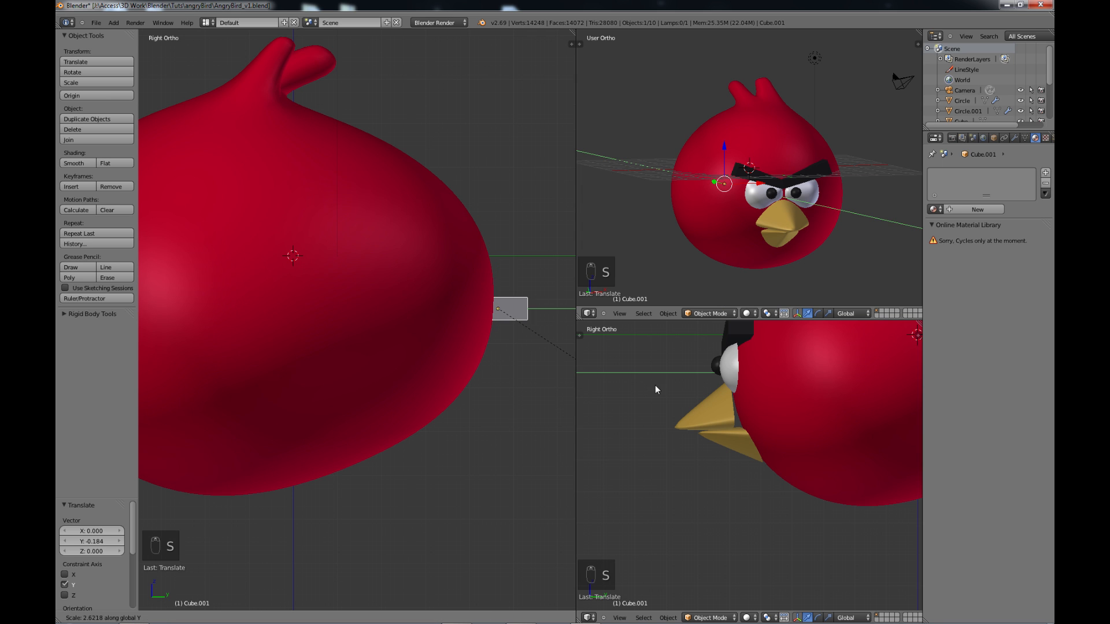
left_click(714, 412)
middle_click_drag(437, 382, 329, 319, "shift")
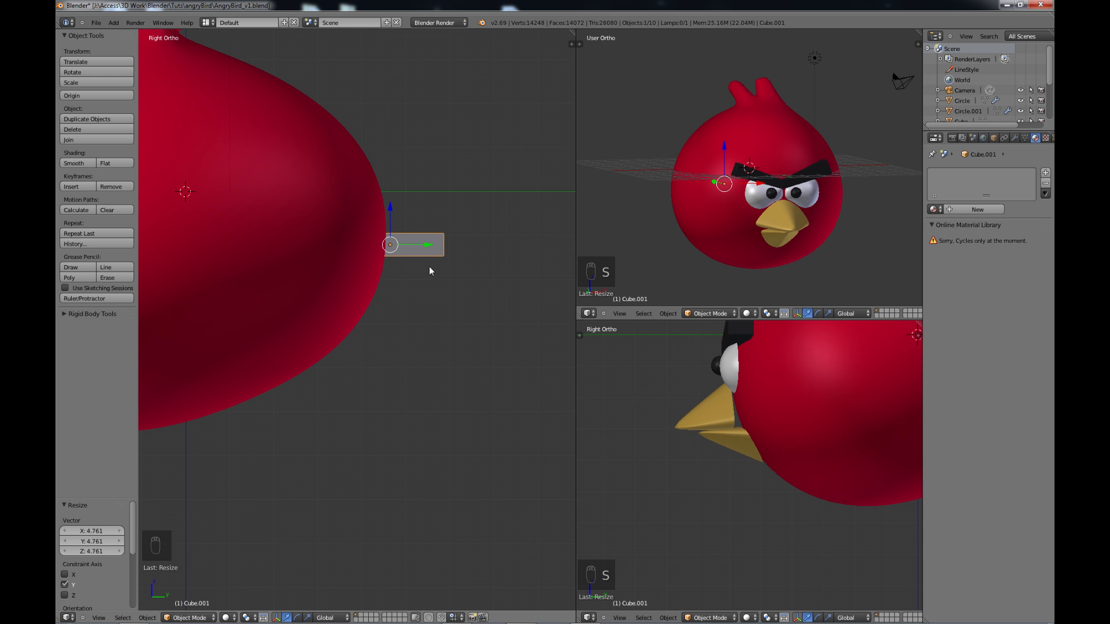
Step: In mesh editing, shift the tail block outward along Y and scale its outer end by about 2.066
key("Tab")
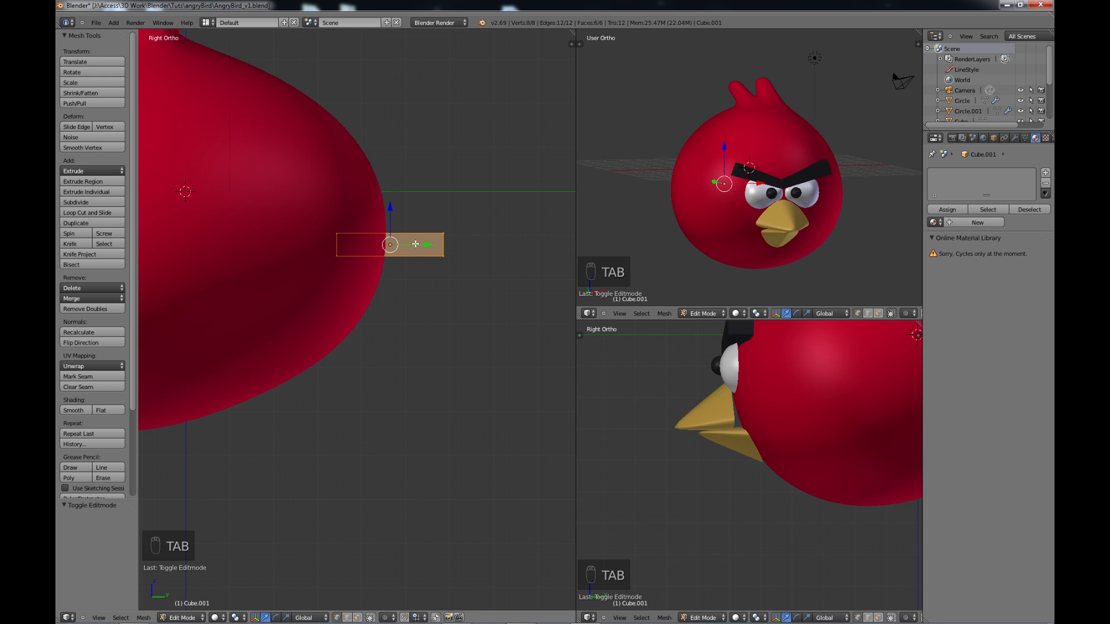
left_click_drag(427, 247, 451, 247)
key("a")
key("b")
left_click_drag(449, 209, 487, 293)
key("s")
left_click(402, 276)
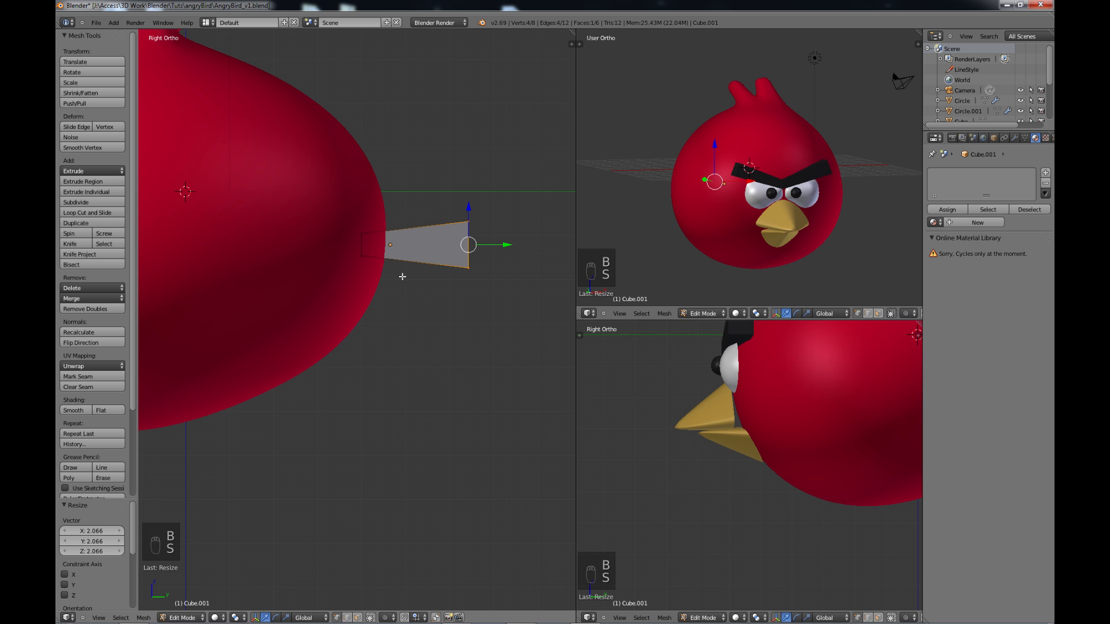
Step: Scale the tail block's inner end by about 0.663 and leave mesh editing
key("a")
key("b")
left_click_drag(339, 211, 398, 294)
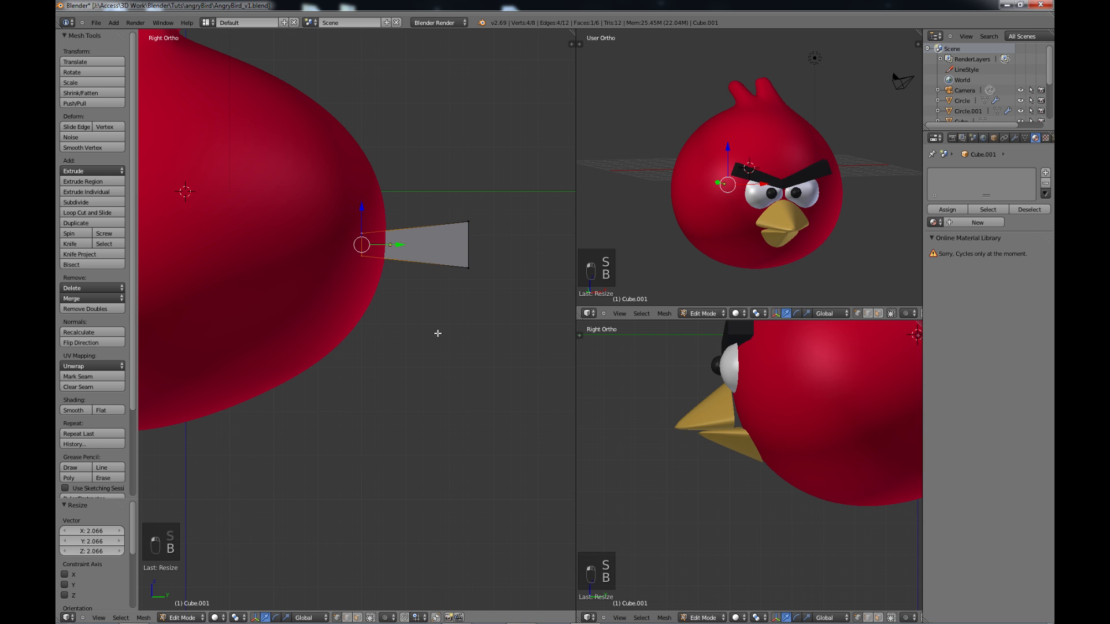
key("s")
left_click(410, 309)
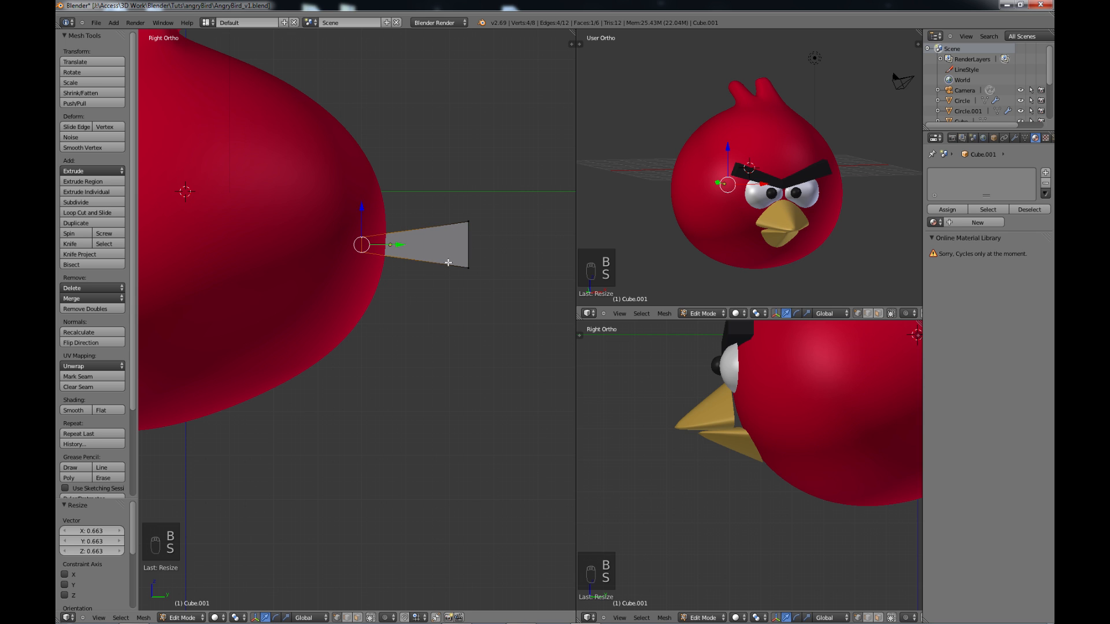
key("Tab")
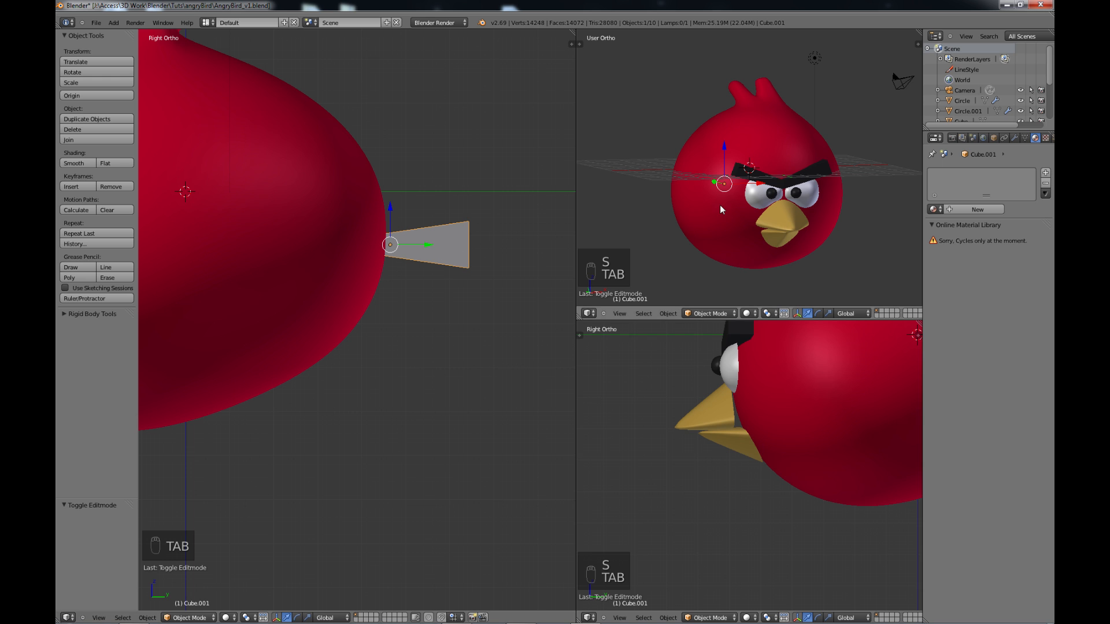
Step: Assign the existing black material to the tail feather
left_click(932, 208)
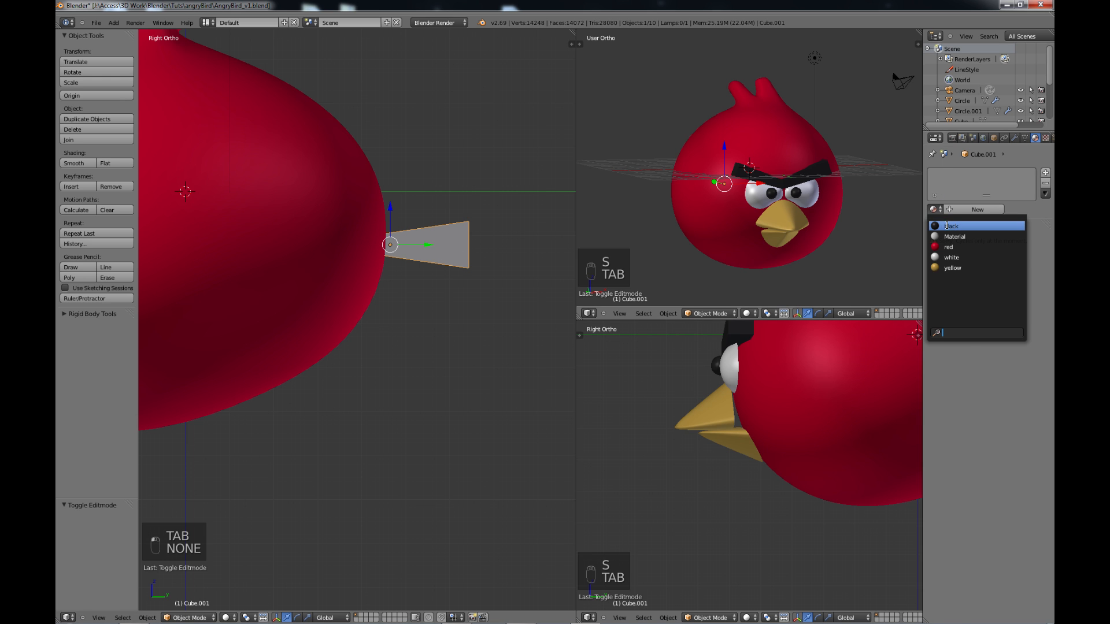
left_click(954, 223)
scroll(450, 260, "down", 2)
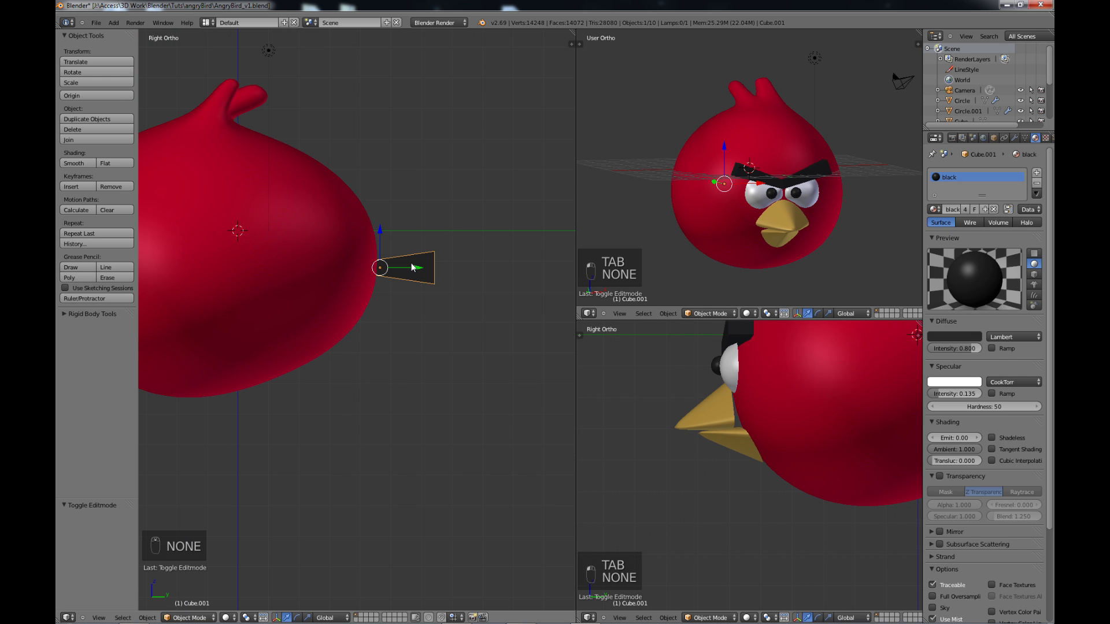
Step: In the top view, duplicate the tail feather, move the copy about -0.851 along X, rotate it about -31.157 degrees and nudge it towards the original
key("KP_7")
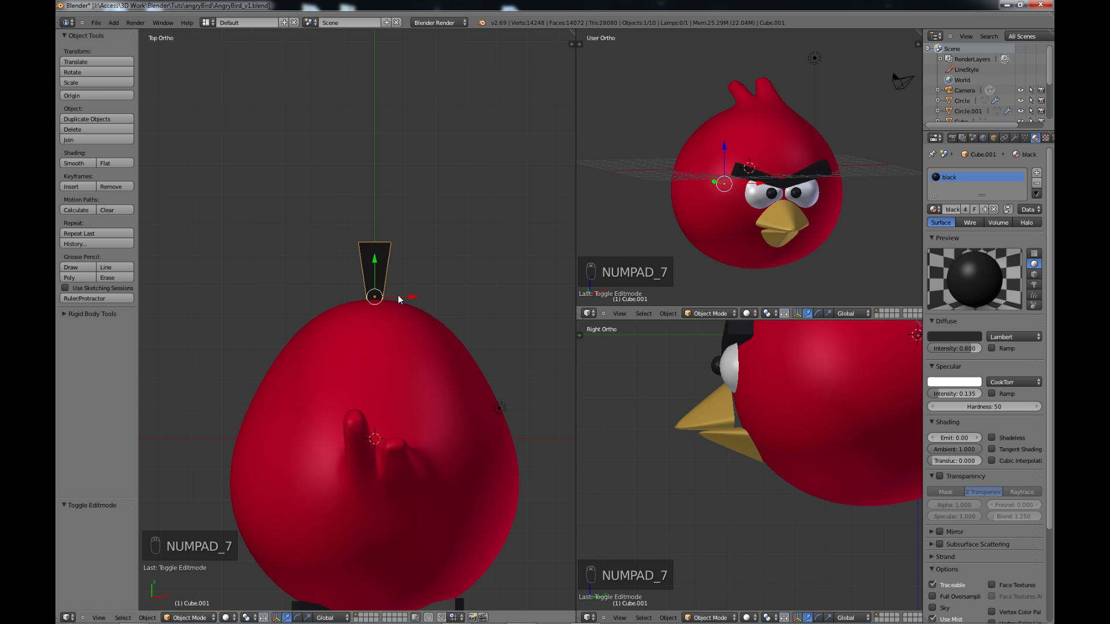
key("shift+d")
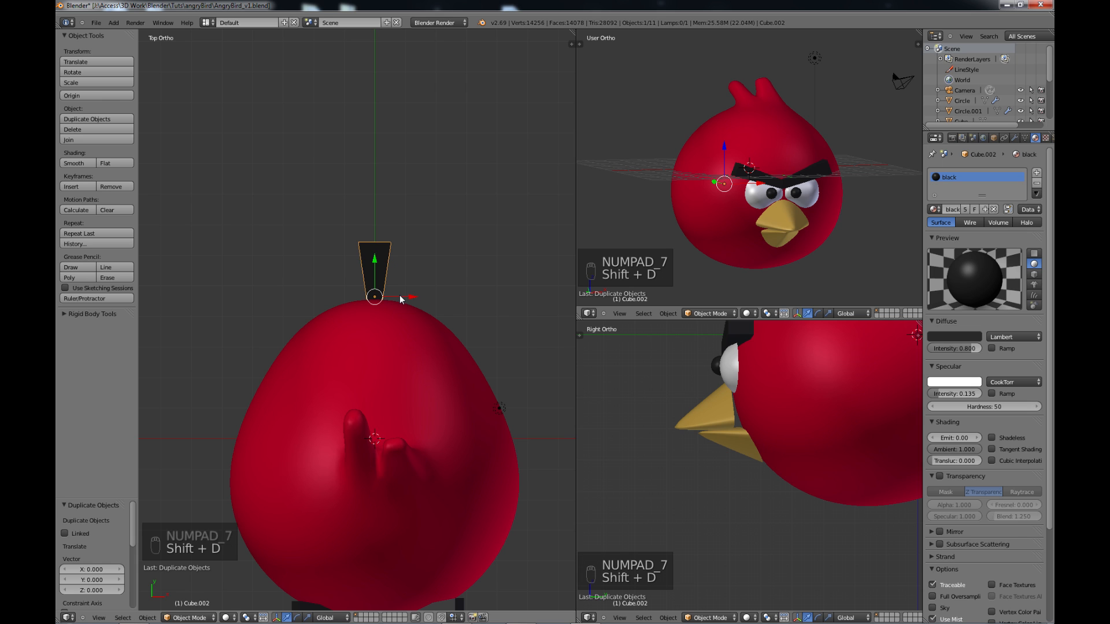
left_click_drag(410, 299, 384, 297)
key("r")
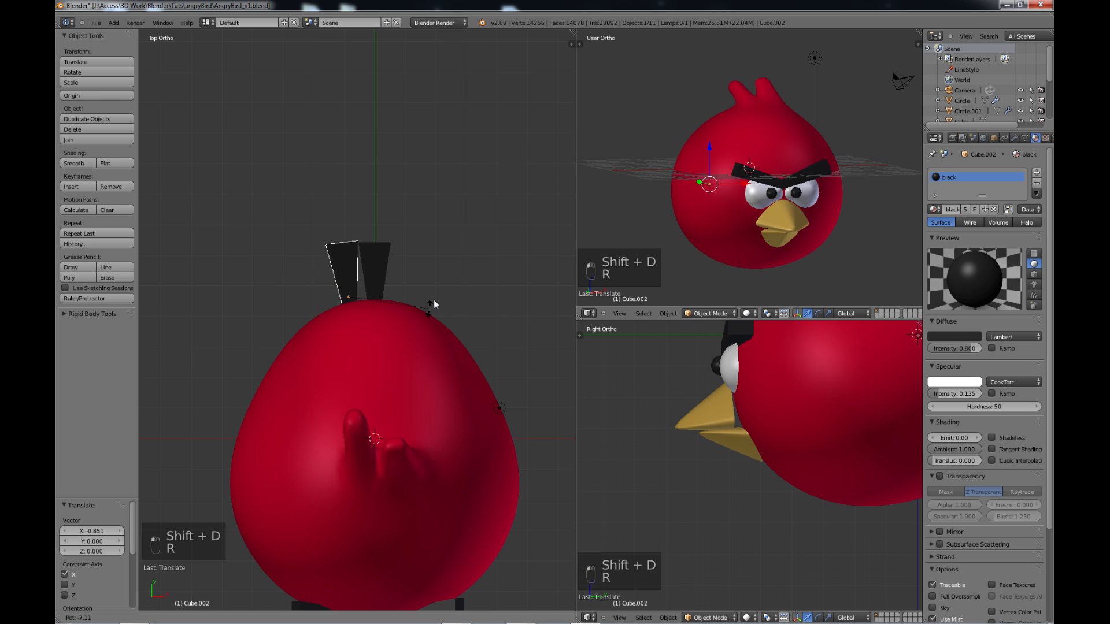
left_click(420, 281)
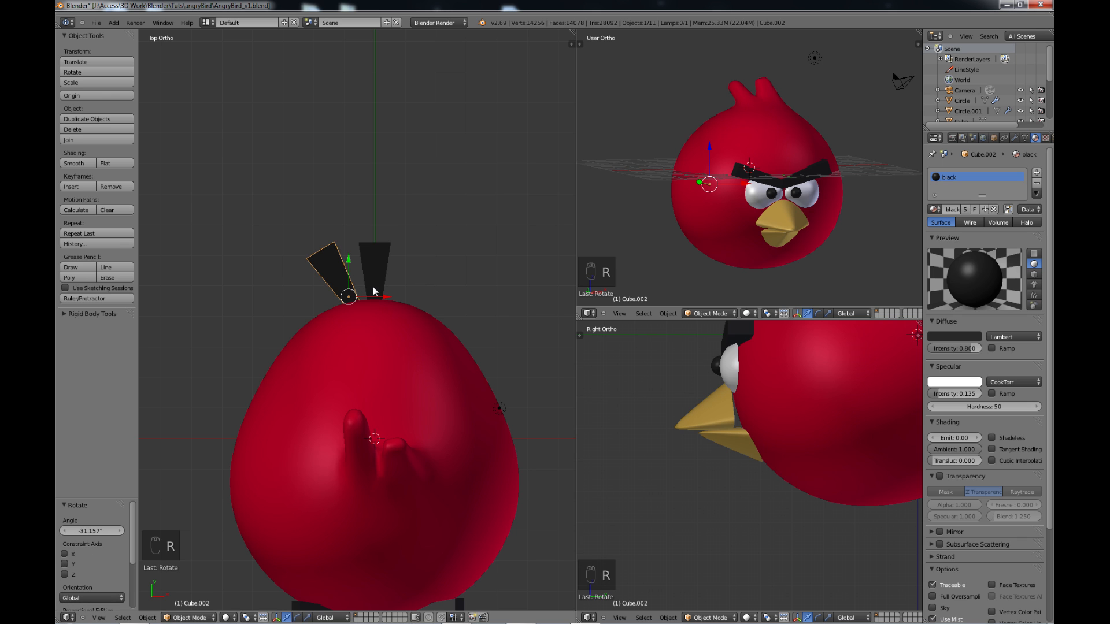
key("g")
left_click(388, 294)
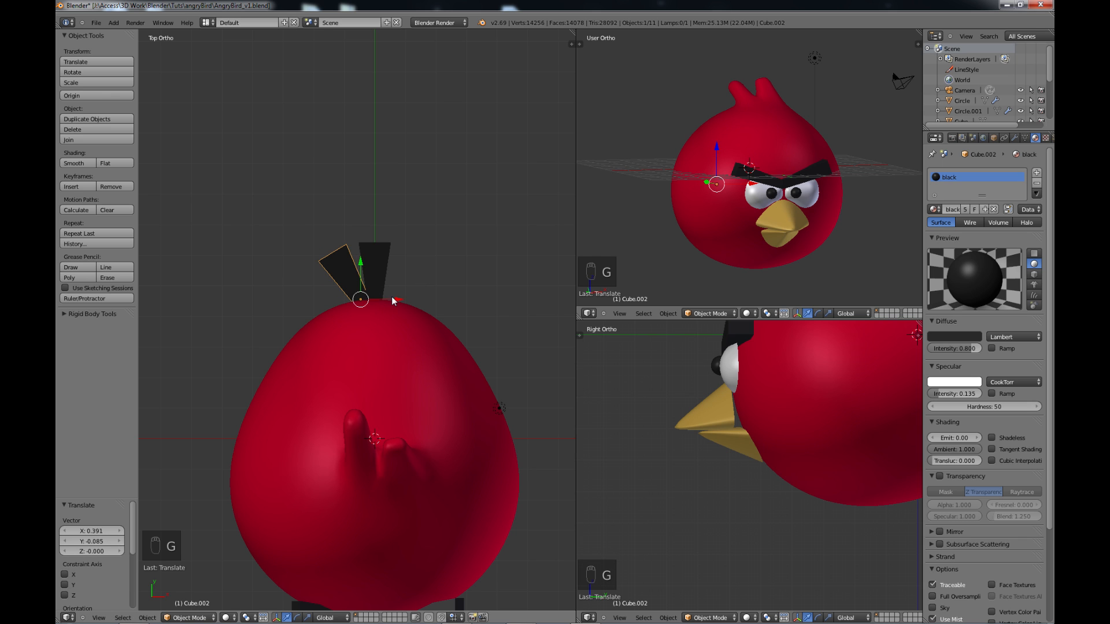
Step: In the right side view, rotate the duplicated tail feather about -22.254 degrees so it tilts upward
key("KP_3")
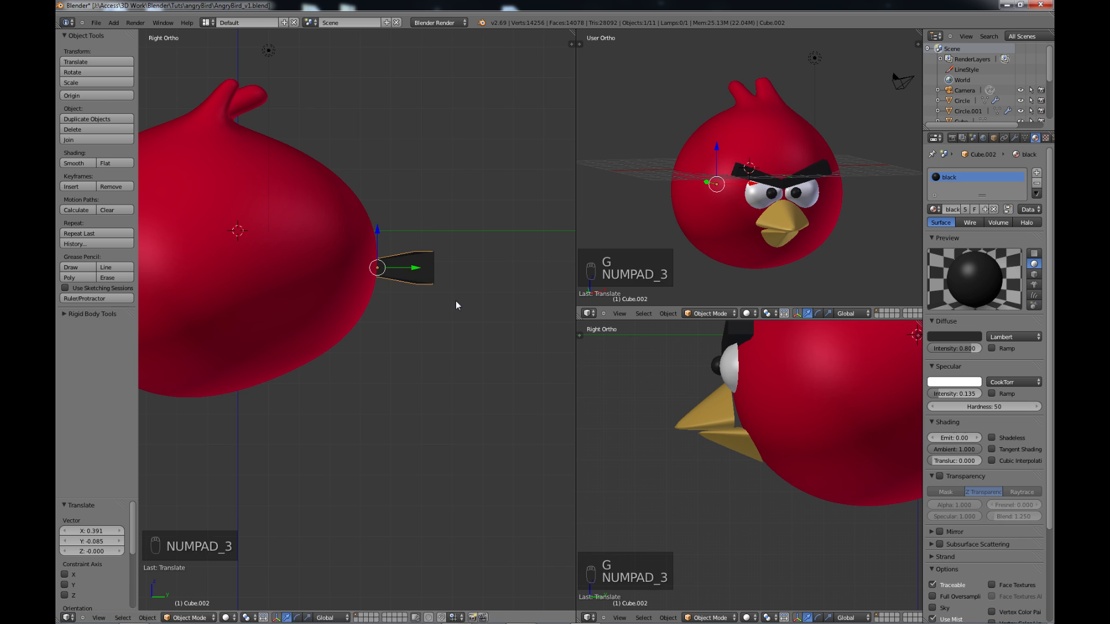
key("r")
left_click(452, 271)
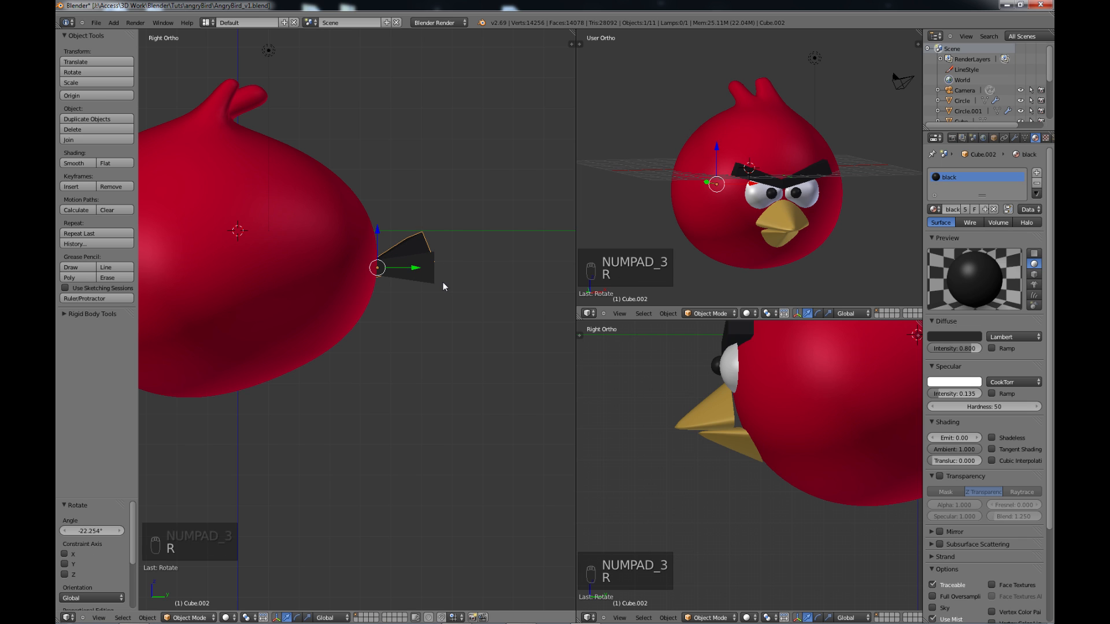
Step: Duplicate the tilted feather, lower the copy about 0.63 along Z, rotate it about 53.498 degrees and move it -0.136 in Y and 0.306 in Z
key("shift+d")
right_click(443, 282)
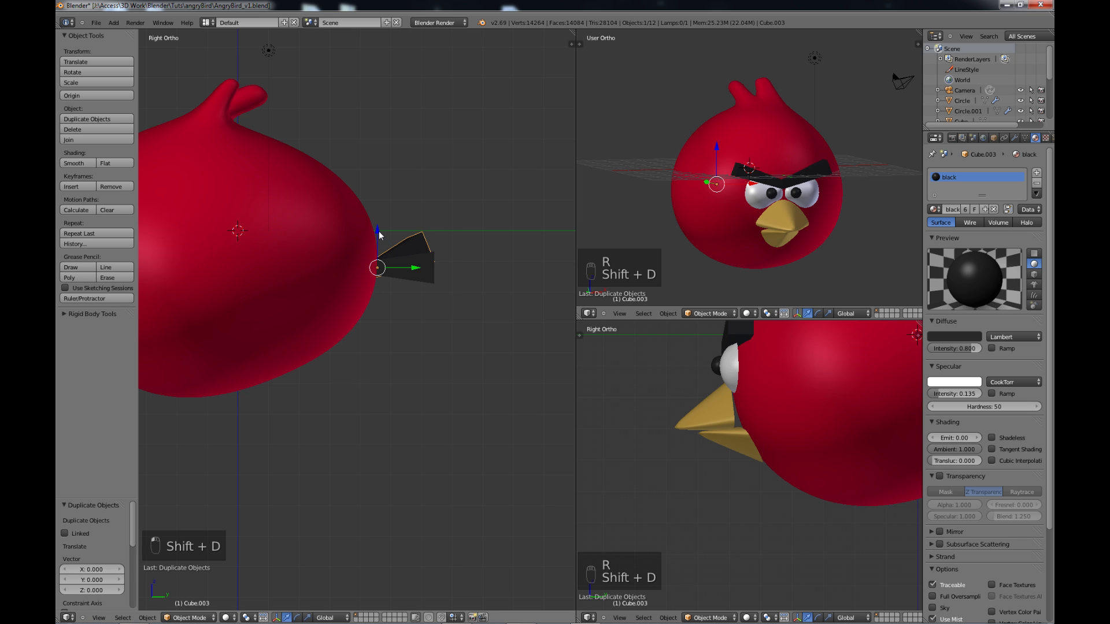
left_click_drag(379, 230, 378, 251)
key("r")
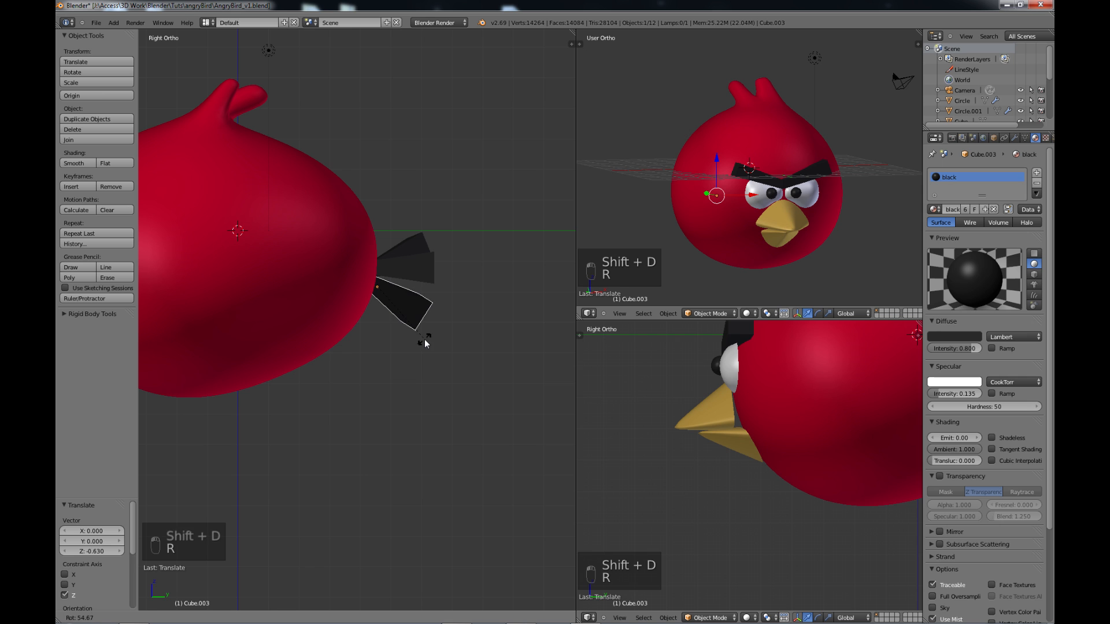
left_click(426, 338)
key("g")
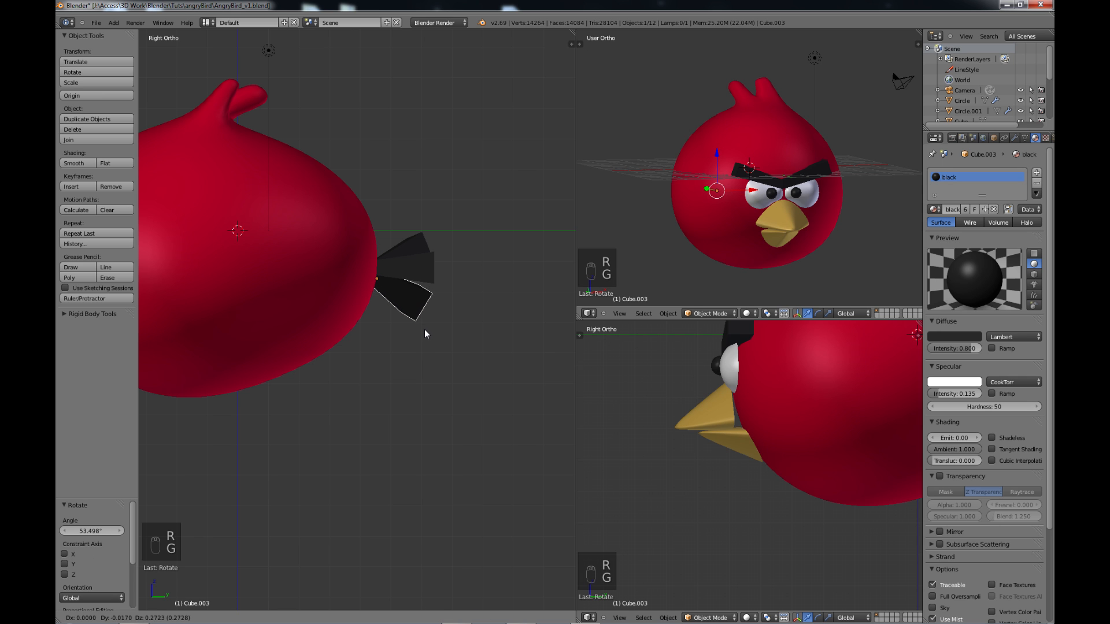
left_click(420, 328)
Step: In the top view, select the three tail feathers without the body and move them about -1.6 along X
mouse_move(420, 328)
middle_mouse_down()
mouse_move(346, 304)
mouse_move(385, 379)
mouse_move(442, 387)
mouse_move(494, 320)
mouse_move(561, 286)
mouse_move(547, 317)
mouse_move(440, 352)
mouse_move(453, 404)
mouse_move(460, 334)
mouse_move(380, 315)
mouse_move(455, 257)
mouse_move(475, 264)
mouse_move(425, 299)
mouse_move(396, 272)
mouse_move(433, 259)
mouse_move(376, 313)
mouse_move(423, 324)
middle_mouse_up()
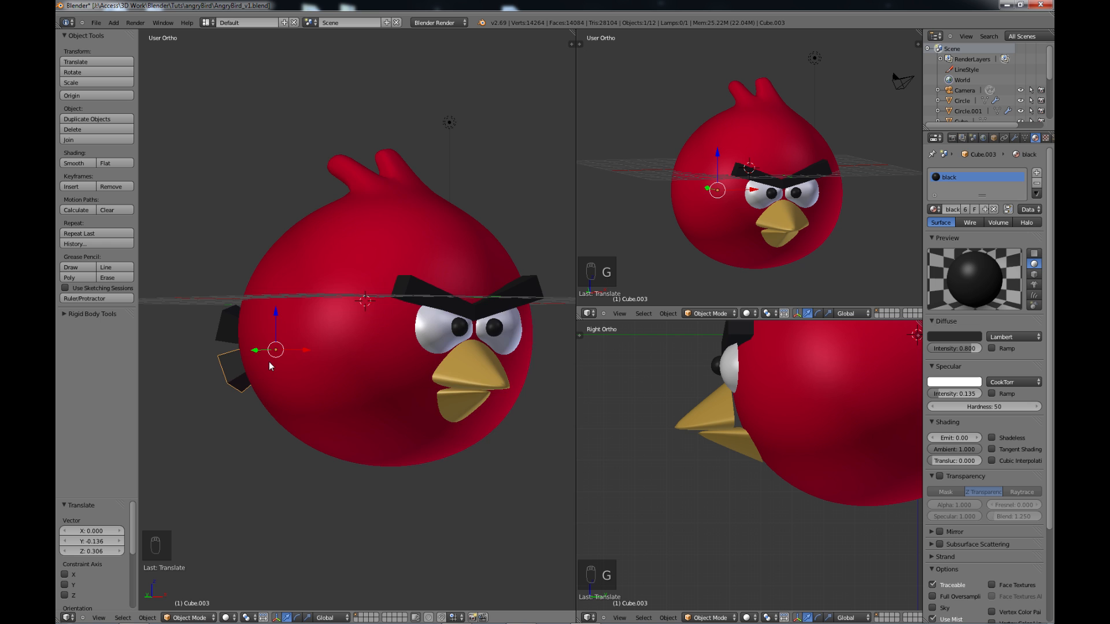
middle_click_drag(268, 362, 257, 282)
middle_click_drag(337, 281, 373, 331)
key("KP_7")
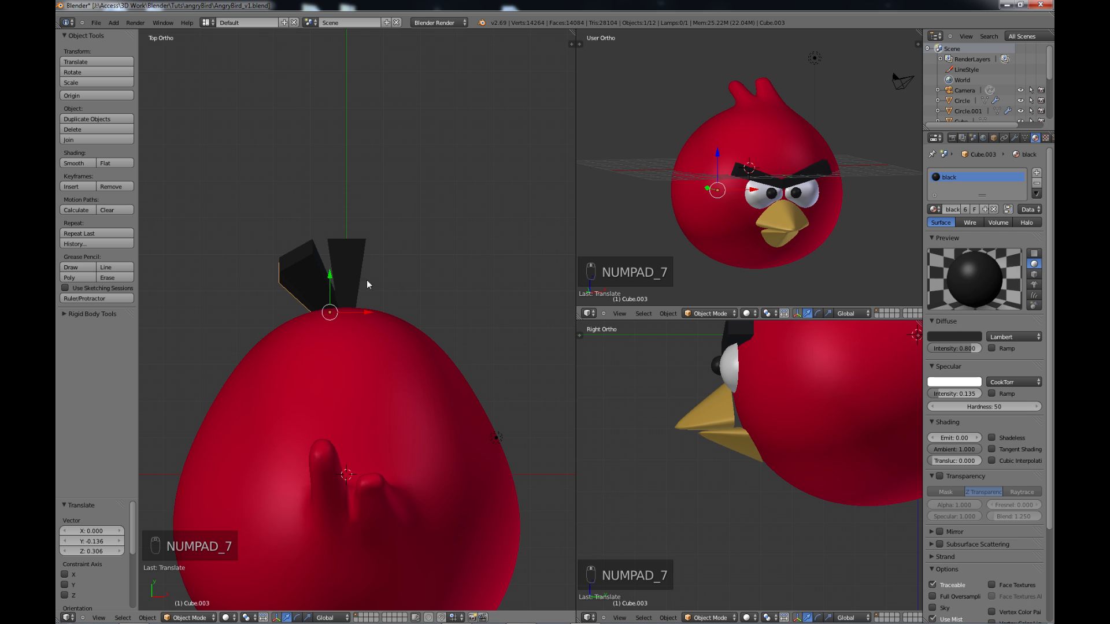
key("b")
left_click_drag(237, 222, 429, 307)
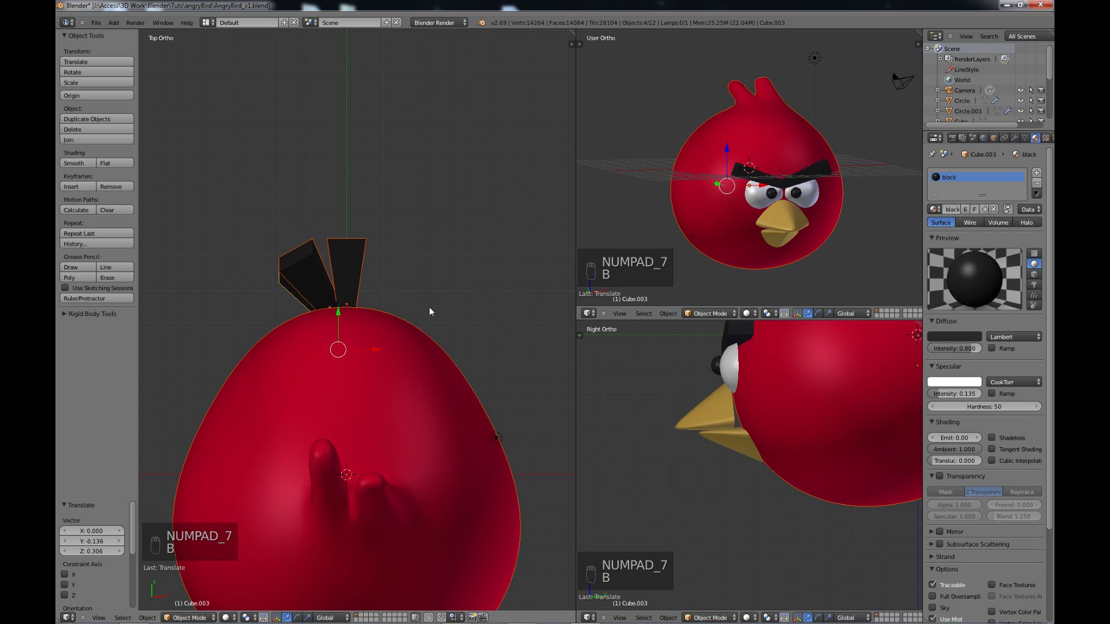
right_click(392, 338, "shift")
right_click(392, 338, "shift")
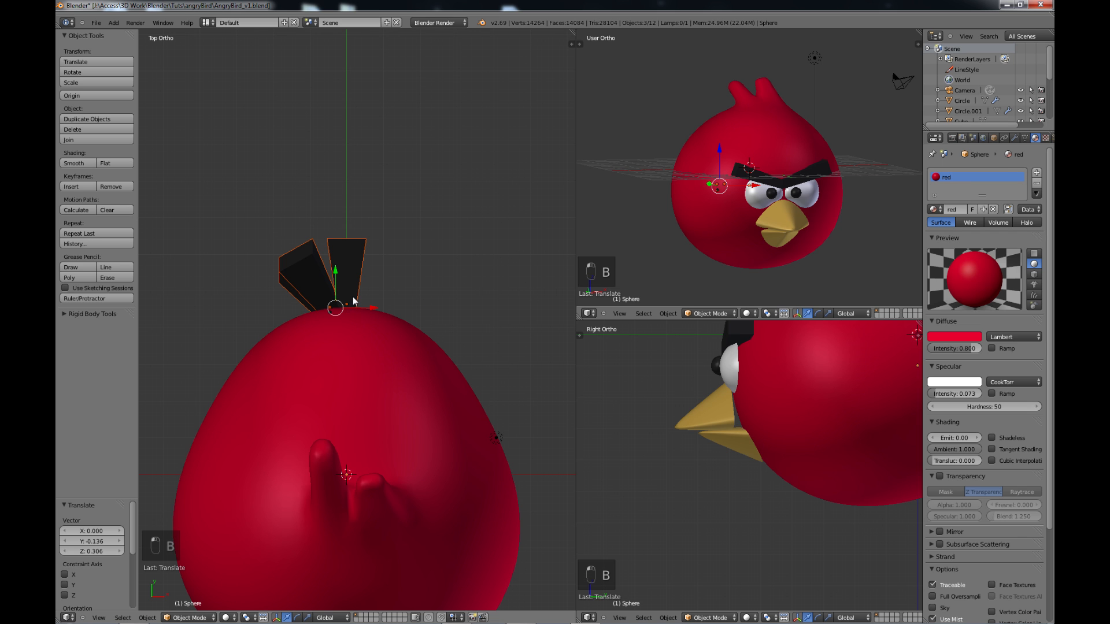
key("g")
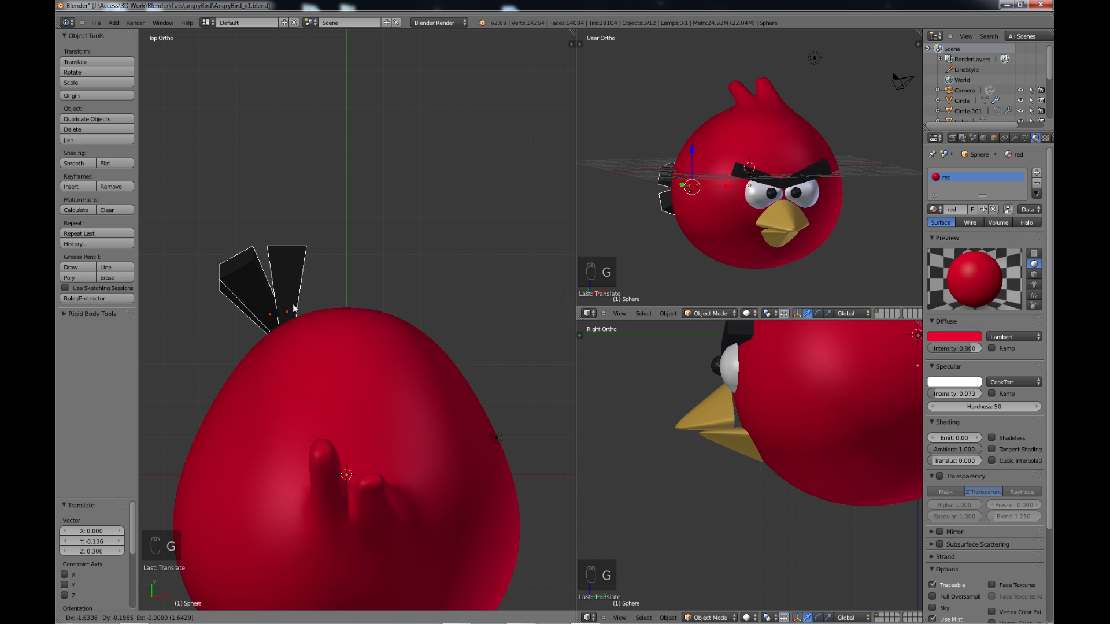
left_click(292, 304)
Step: Rotate the three tail feathers about -19.395 degrees, shift them -0.113 in X and -0.043 in Y, and deselect everything
key("r")
left_click(361, 319)
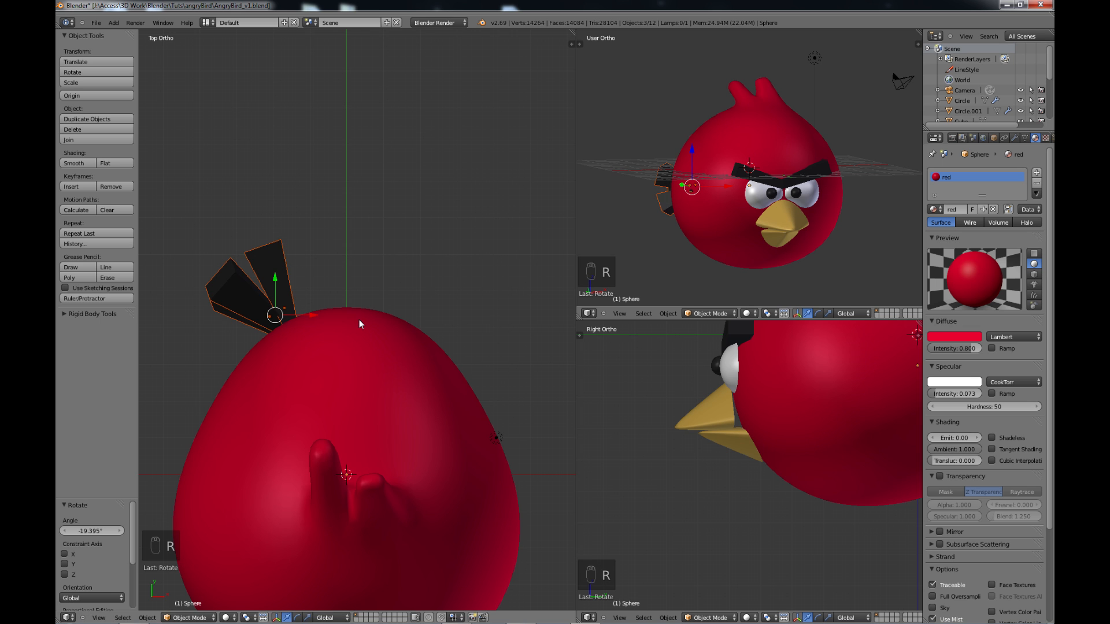
key("g")
left_click(354, 323)
scroll(360, 345, "down", 2)
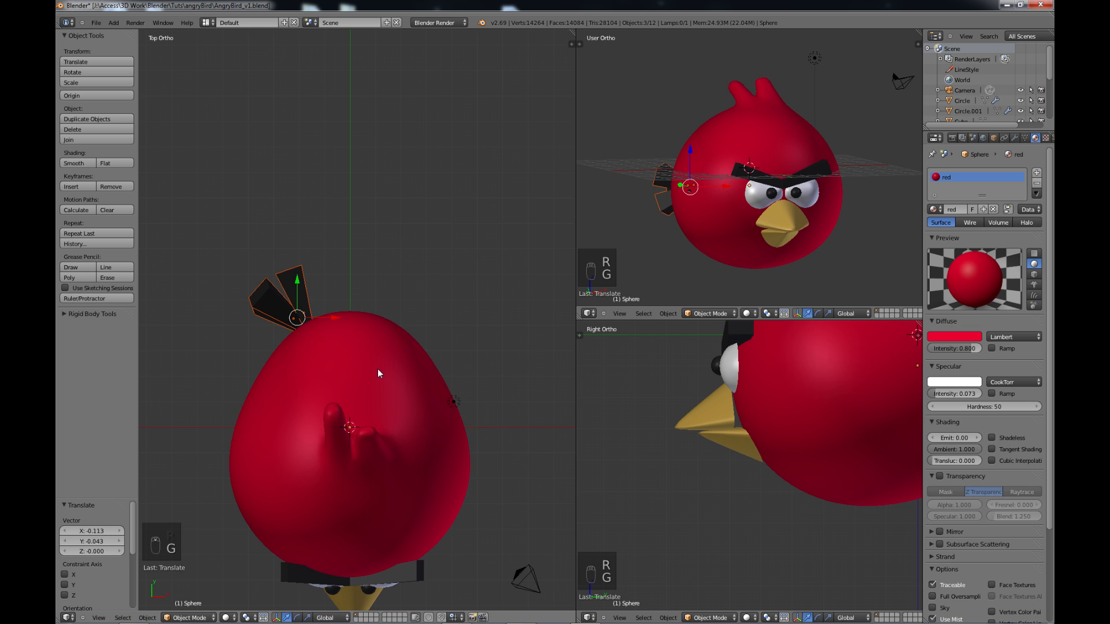
key("a")
Step: Frame the bird's face in the main viewport, hide the tool shelf and set the smaller full-body viewport to the front view
middle_click_drag(390, 397, 404, 321)
scroll(399, 341, "up", 6)
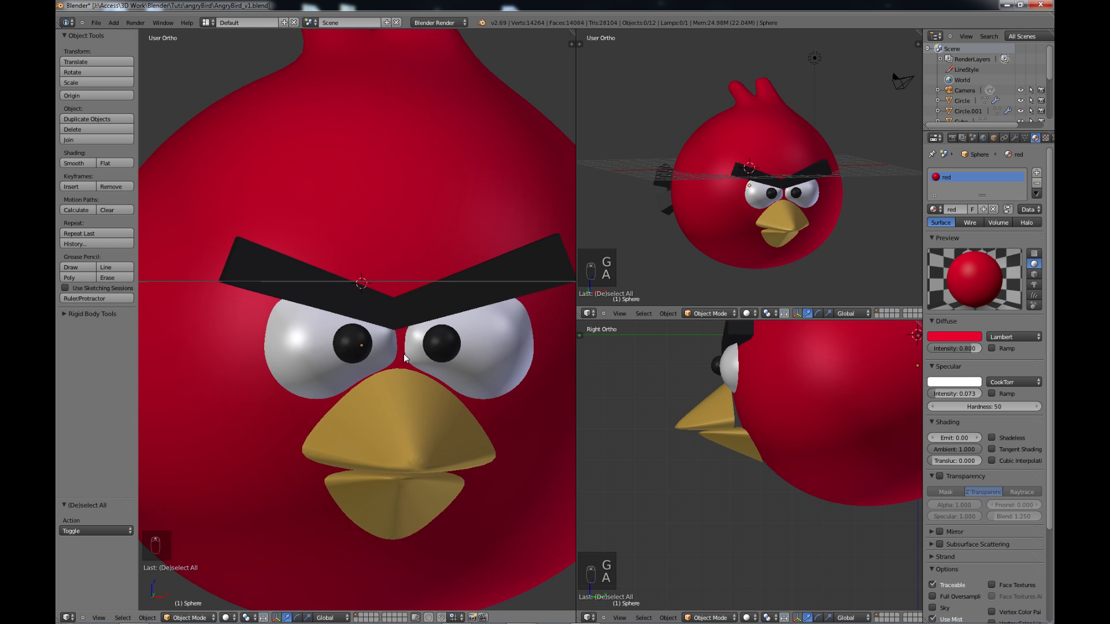
scroll(402, 348, "down", 2)
key("t")
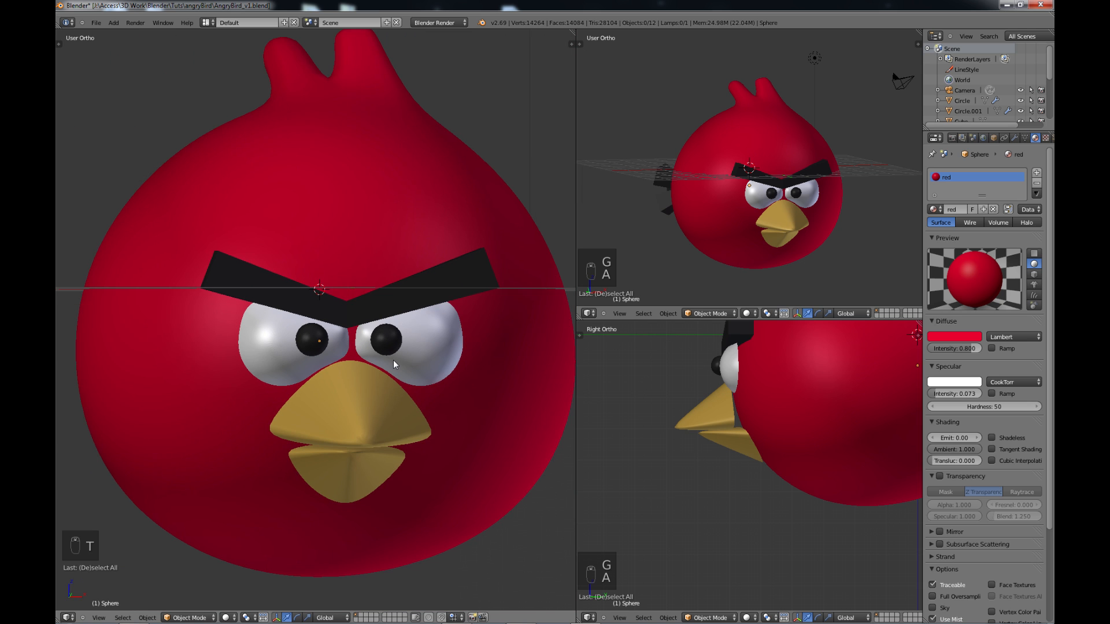
scroll(393, 360, "down", 1)
middle_click_drag(355, 356, 406, 303, "shift")
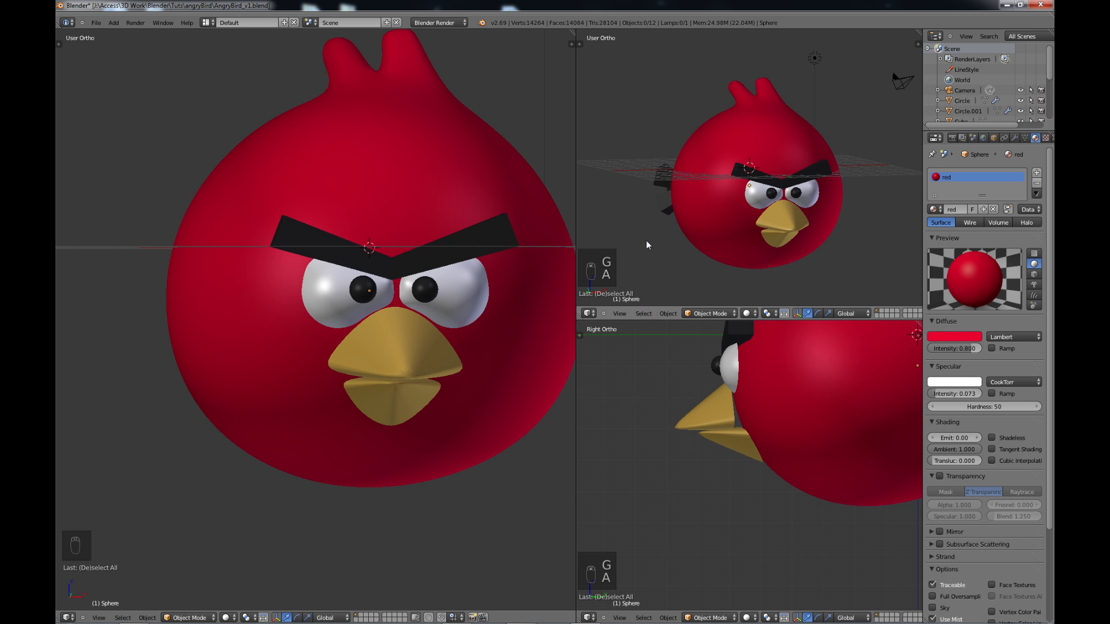
key("KP_1")
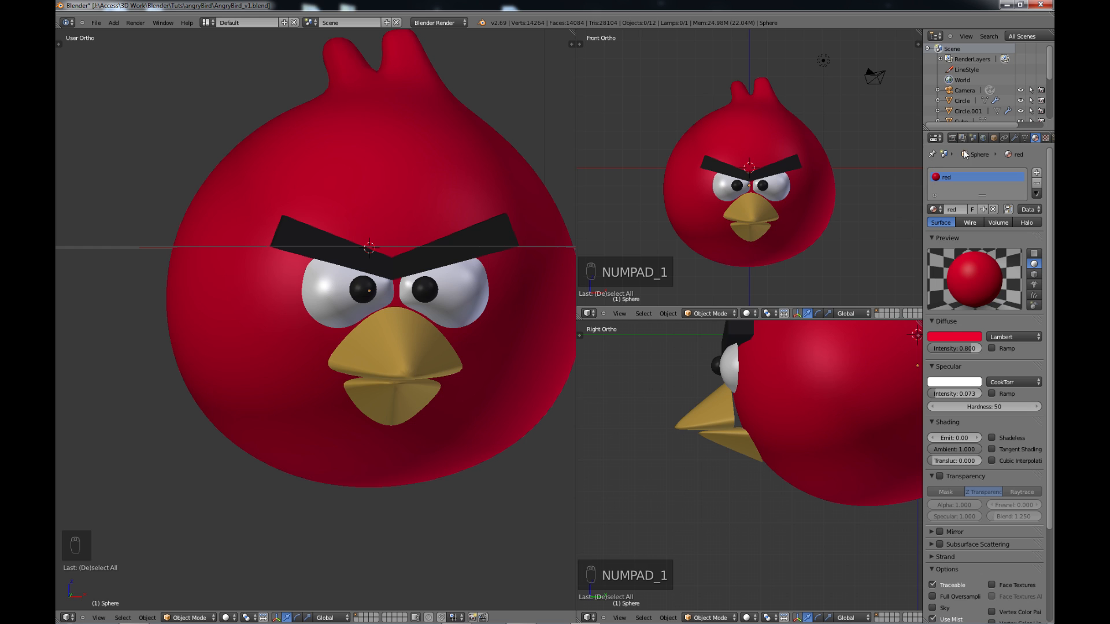
Step: Enable Paper Sky in the world settings and set the horizon colour to white
left_click(983, 138)
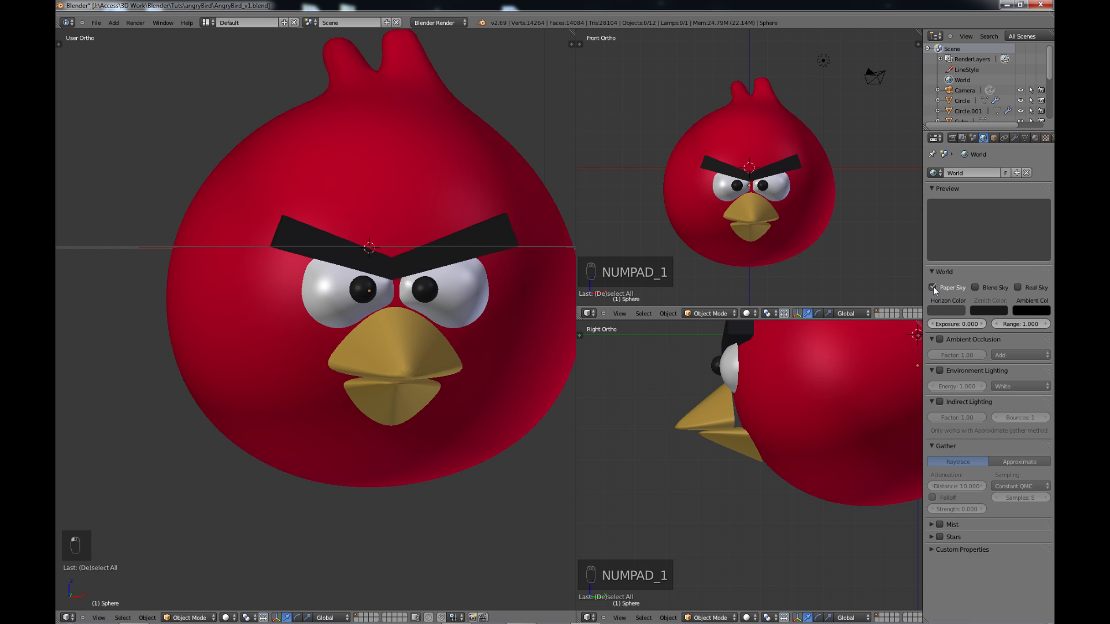
left_click(948, 312)
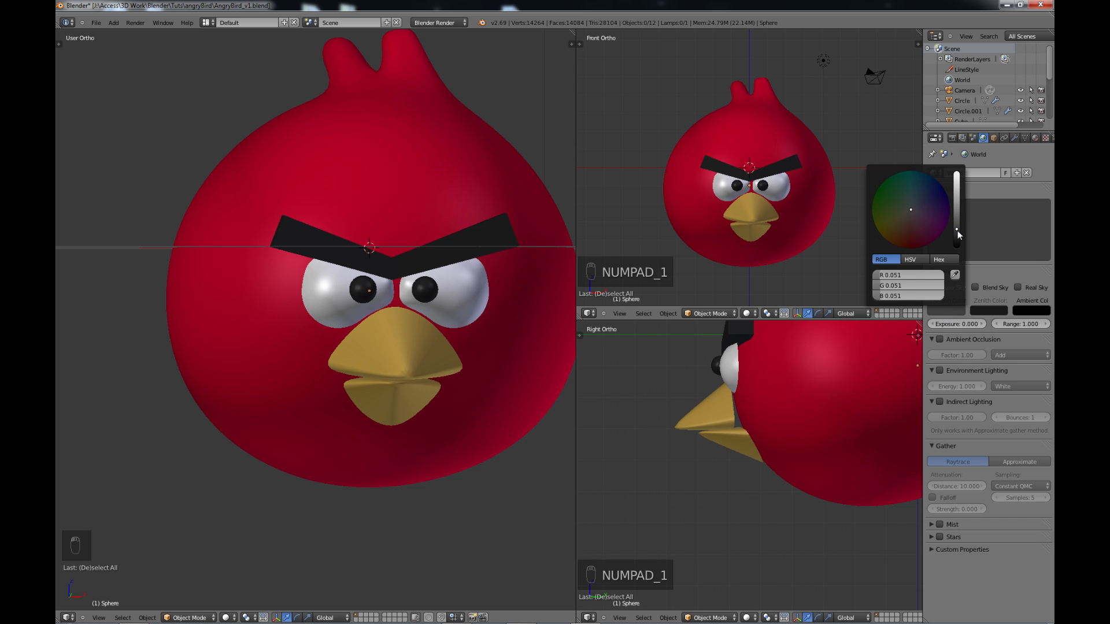
left_click_drag(957, 231, 957, 174)
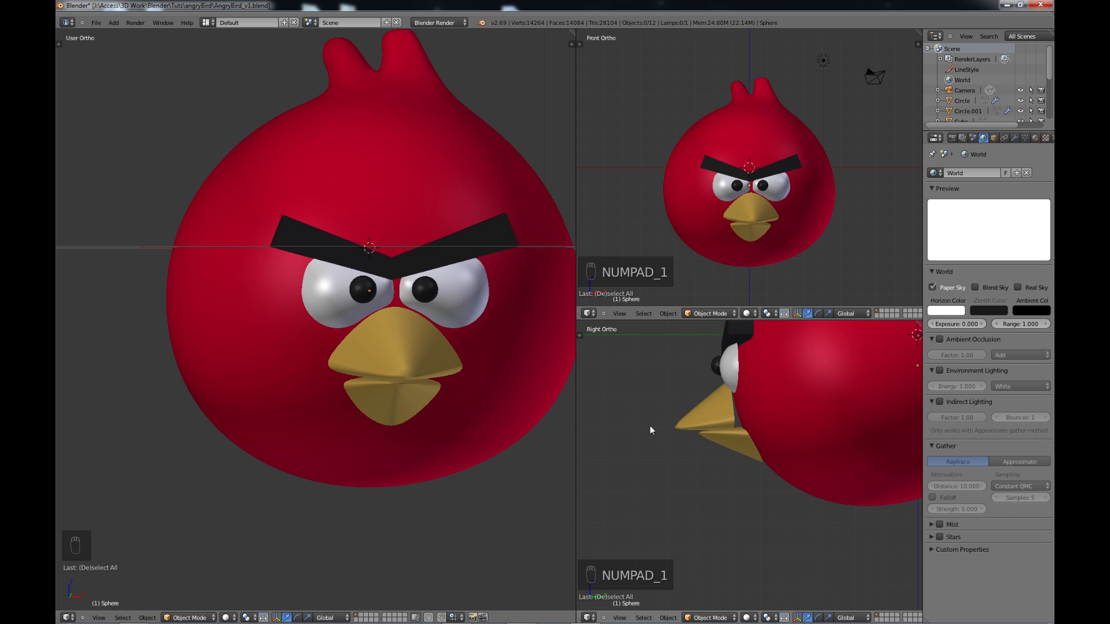
Step: Select the lamp above the bird and delete it from the scene
scroll(479, 430, "down", 6)
scroll(479, 428, "up", 4)
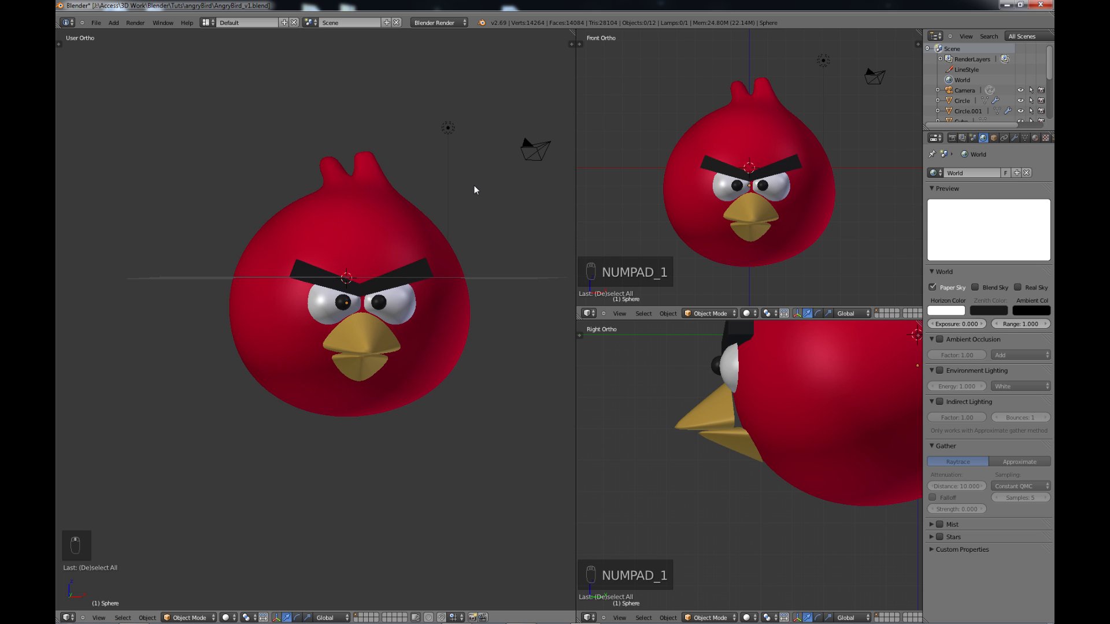
right_click(449, 128)
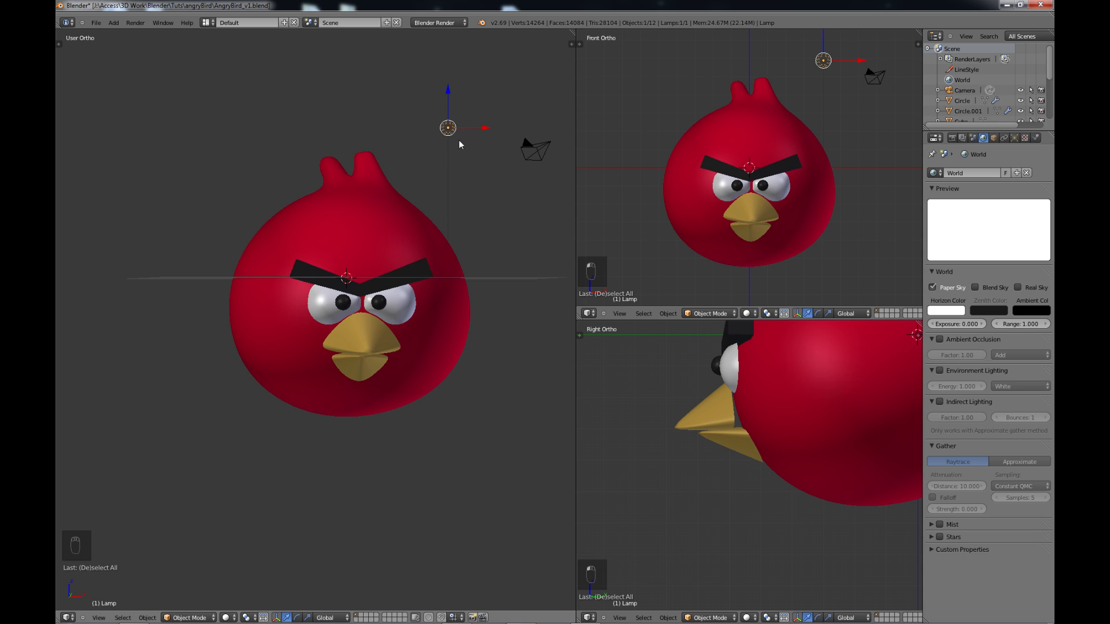
key("x")
left_click(454, 141)
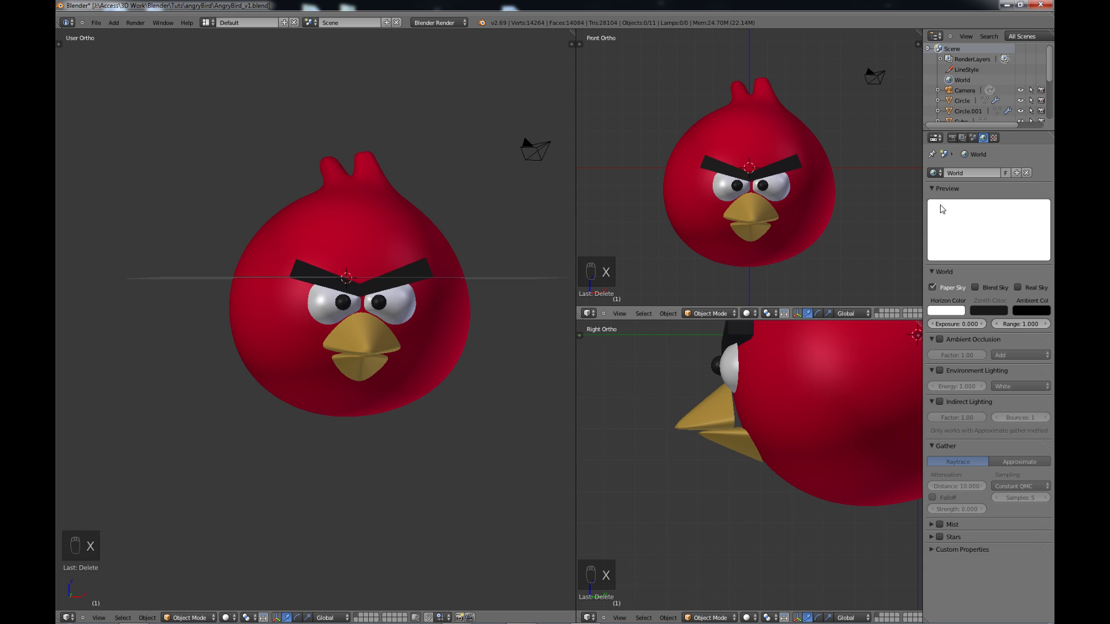
Step: Enable Ambient Occlusion in the world settings with a factor of 0.84 and save over the existing blend file
left_click(941, 339)
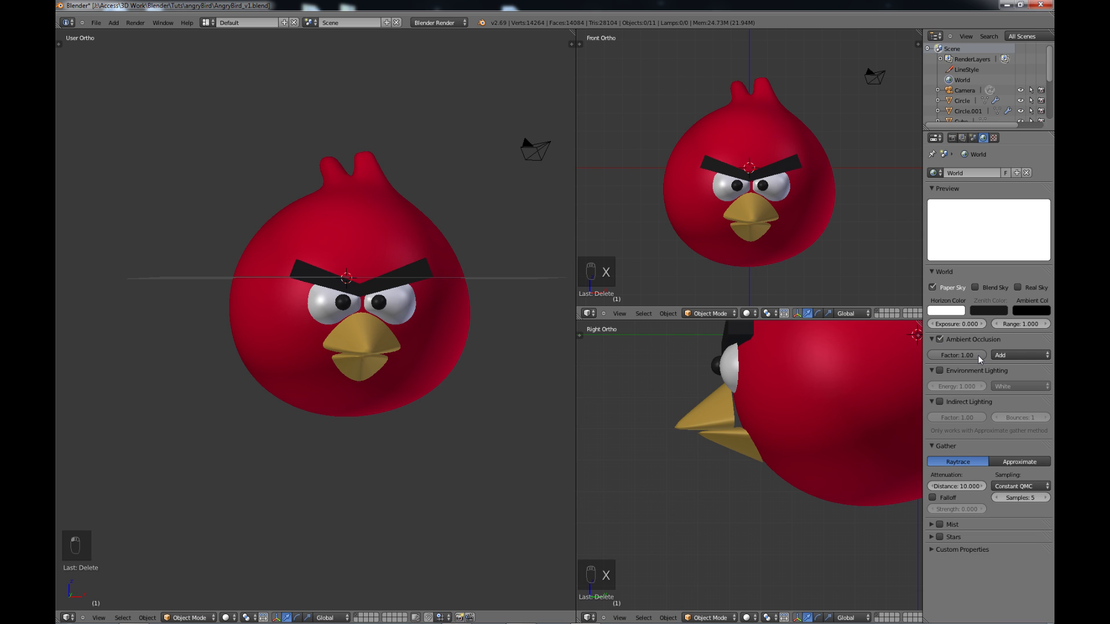
left_click_drag(979, 355, 976, 355)
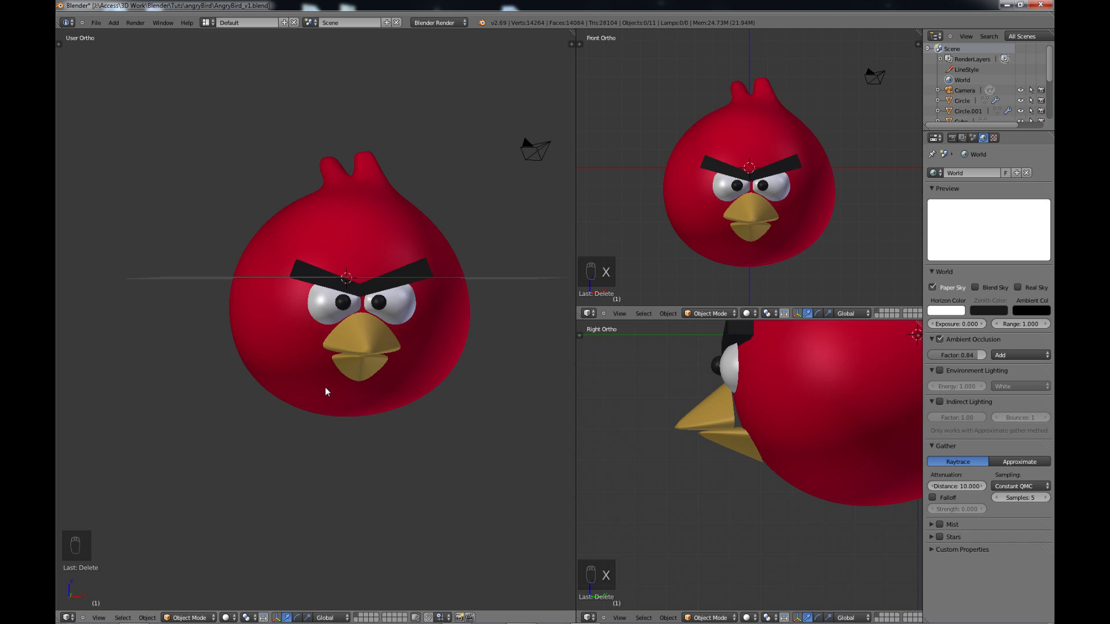
middle_click_drag(325, 384, 452, 349)
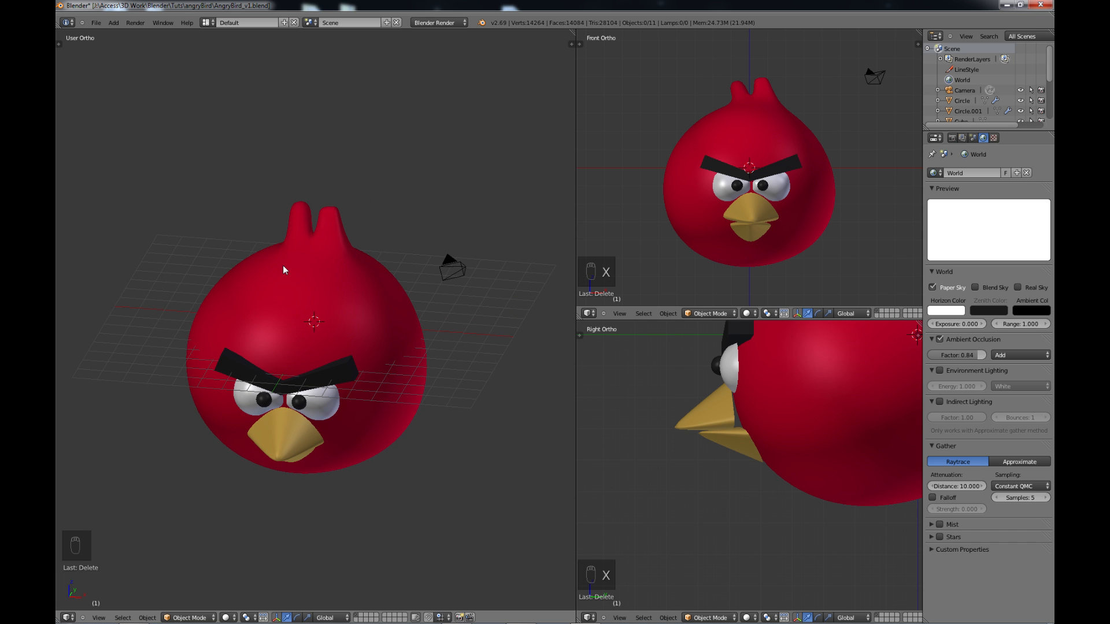
key("ctrl+s")
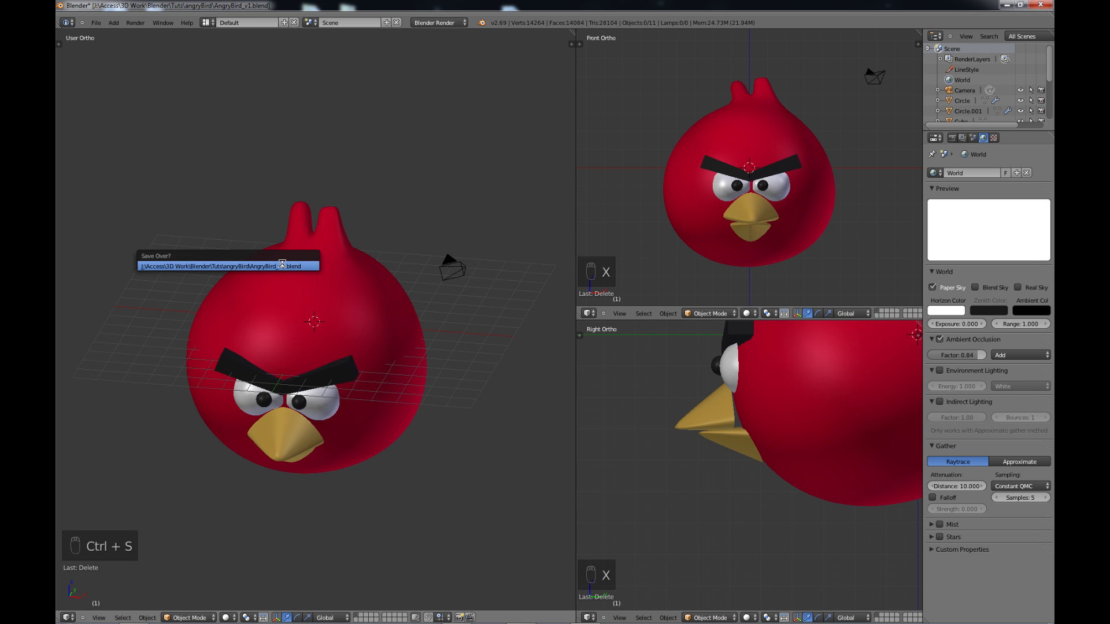
left_click(283, 266)
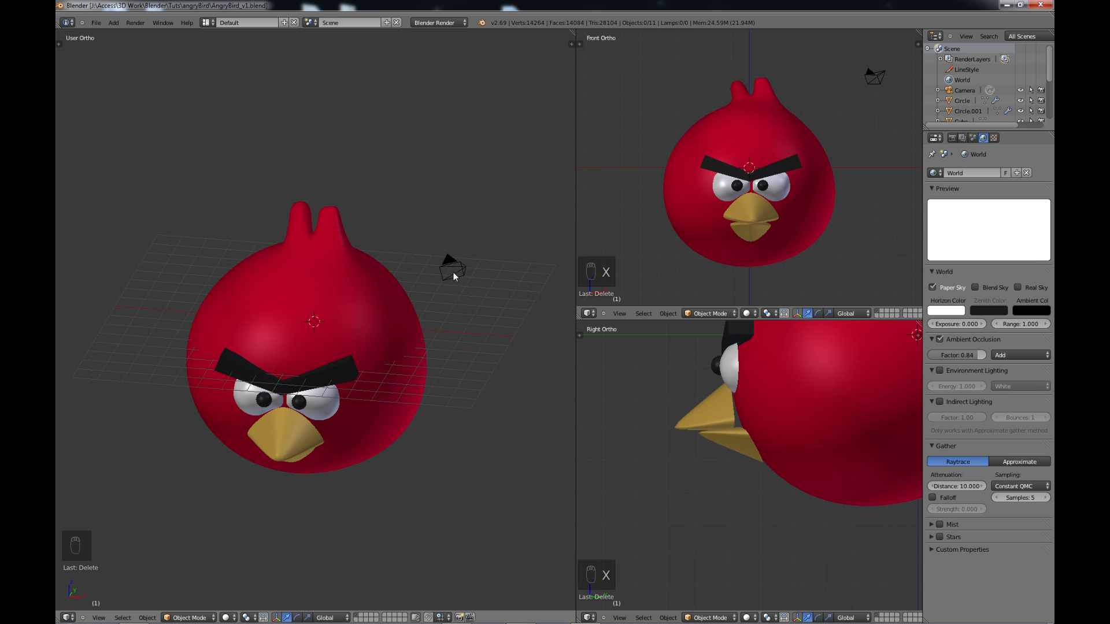
Step: Select the camera and, in the top view, move it in front of the beak and rotate it about 61 degrees
right_click(460, 271)
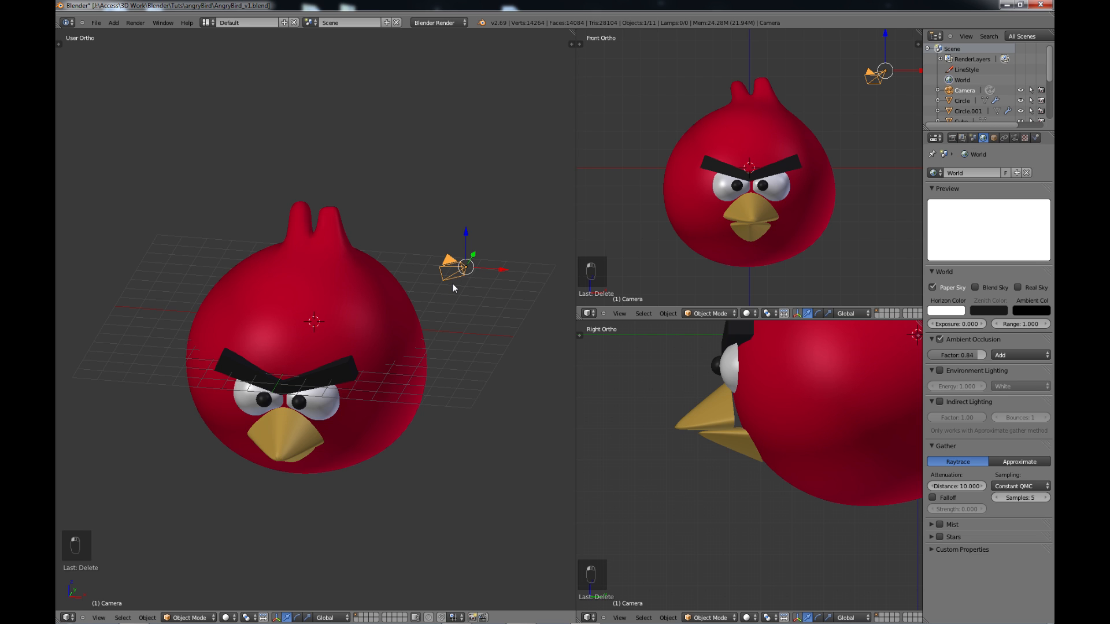
key("shift+a")
key("KP_7")
scroll(479, 384, "down", 3)
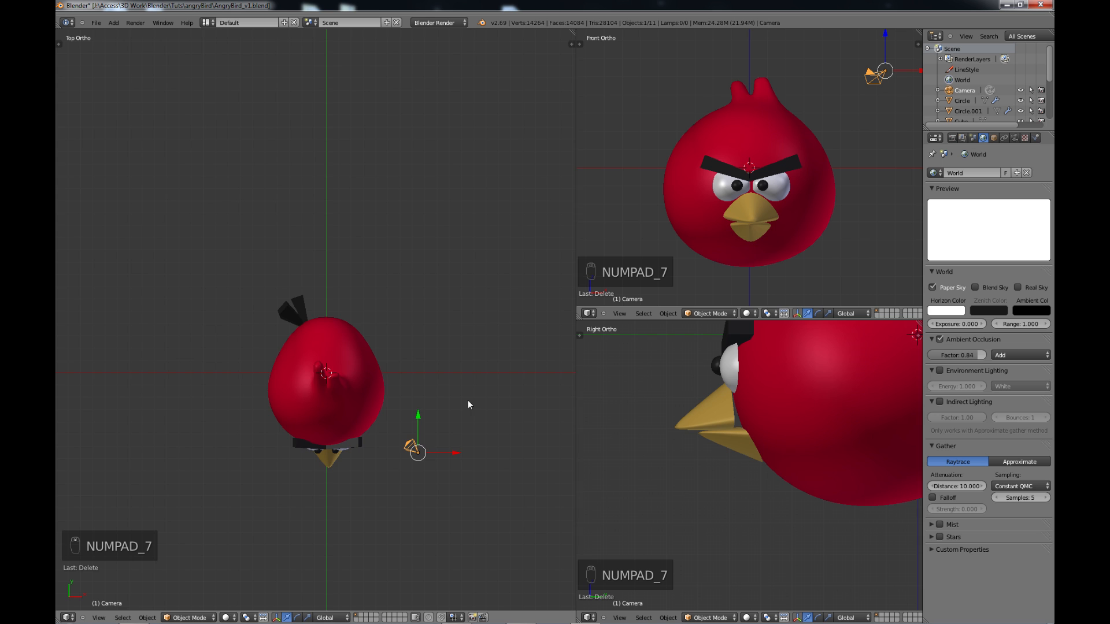
scroll(452, 346, "down", 3, "shift")
key("g")
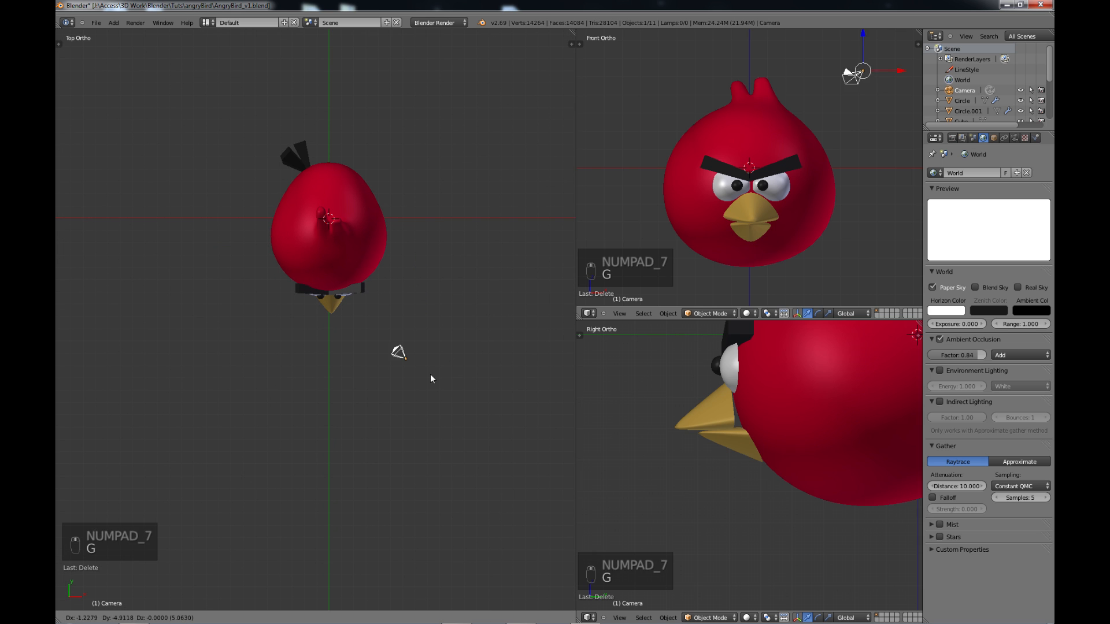
left_click(373, 401)
key("r")
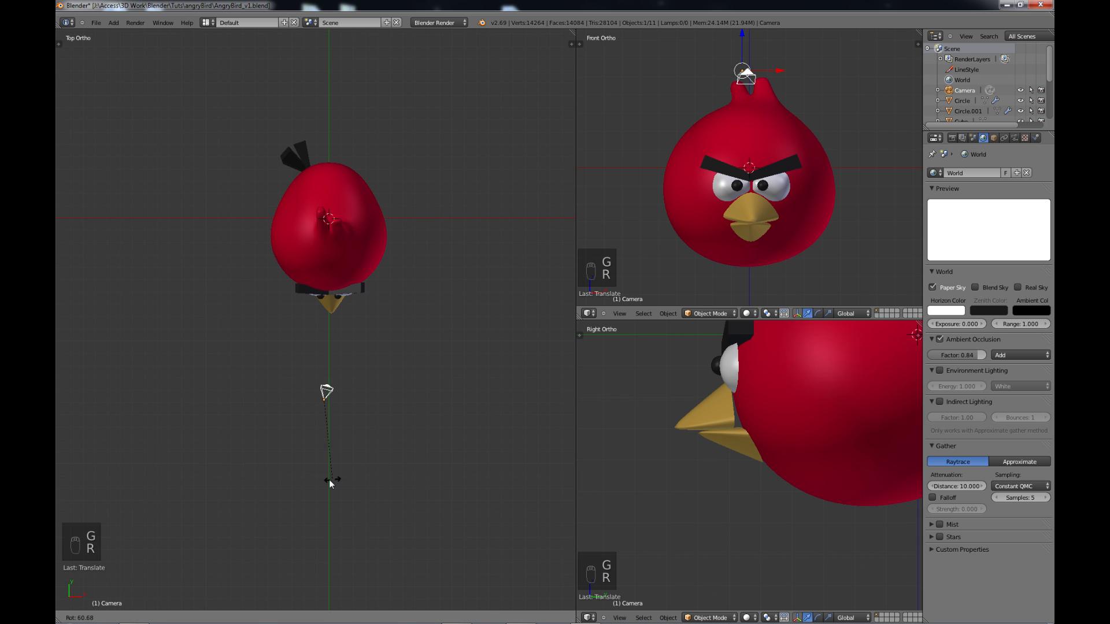
left_click(332, 484)
Step: Shift the camera sideways toward the tail feathers' side and rotate it to aim diagonally at the bird's face
key("g")
left_click(245, 488)
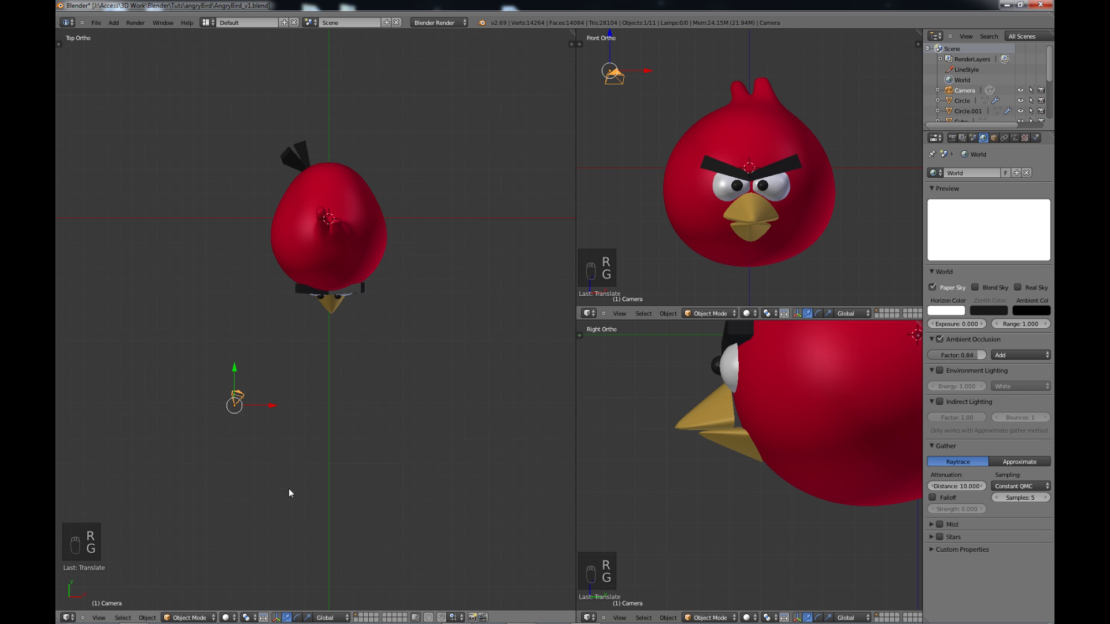
key("r")
left_click(278, 451)
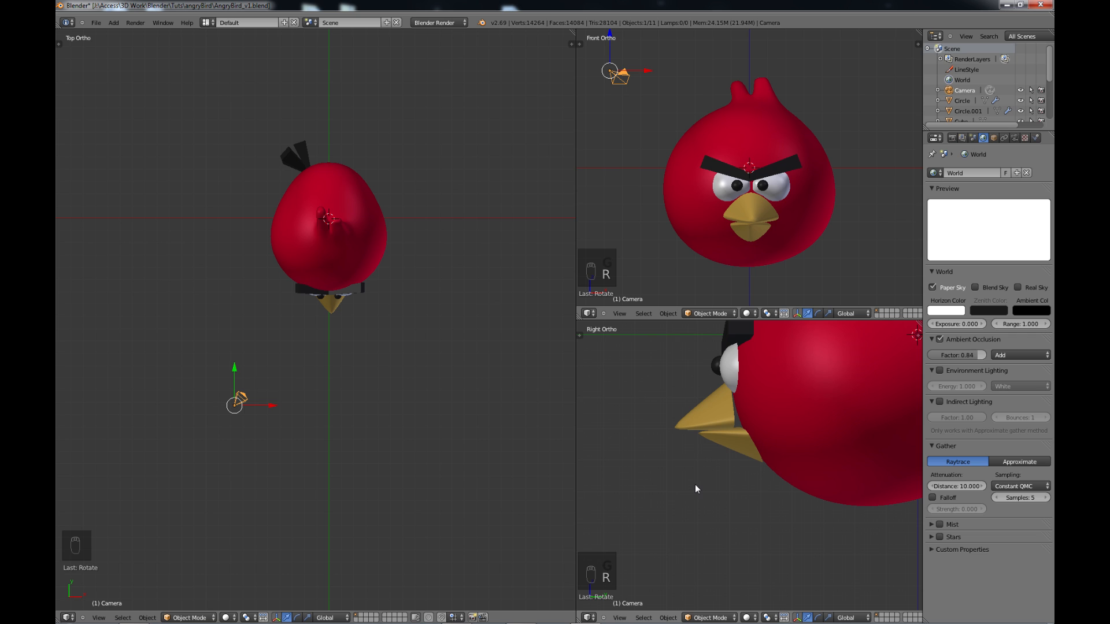
Step: Make the selected camera the active one and look through it in the lower small viewport
key("ctrl+KP_0")
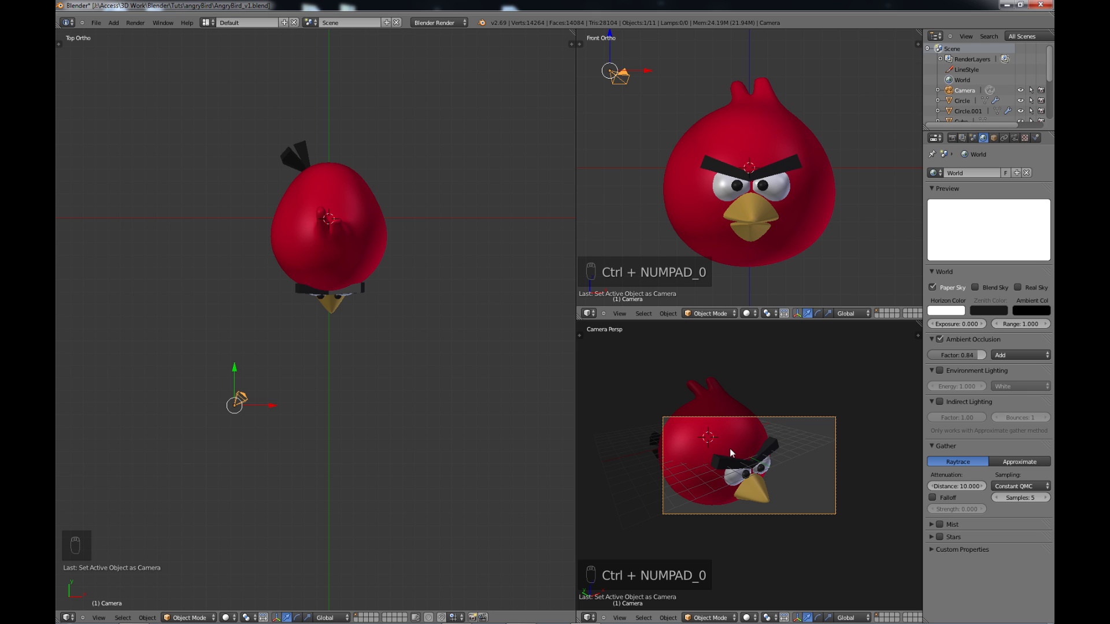
left_click(669, 618)
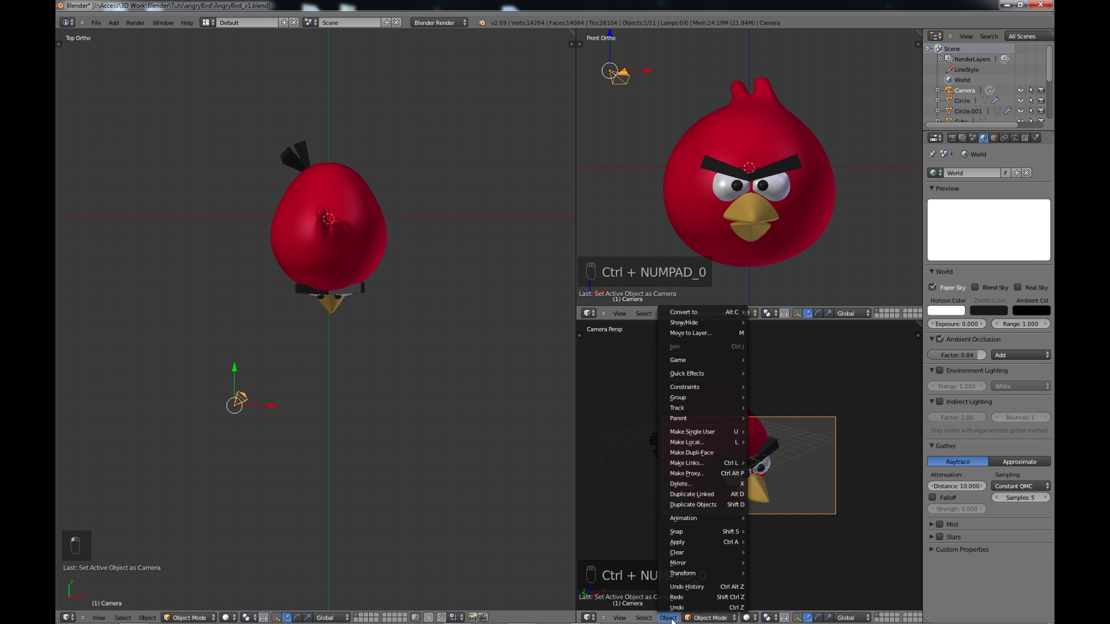
left_click(642, 618)
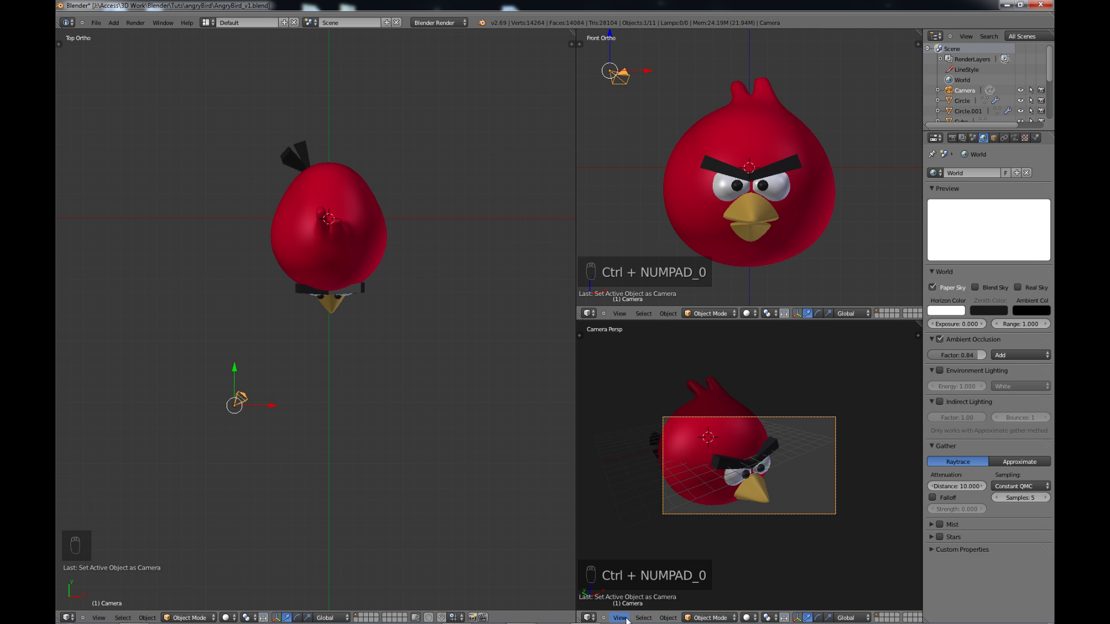
left_click(619, 617)
mouse_move(637, 515)
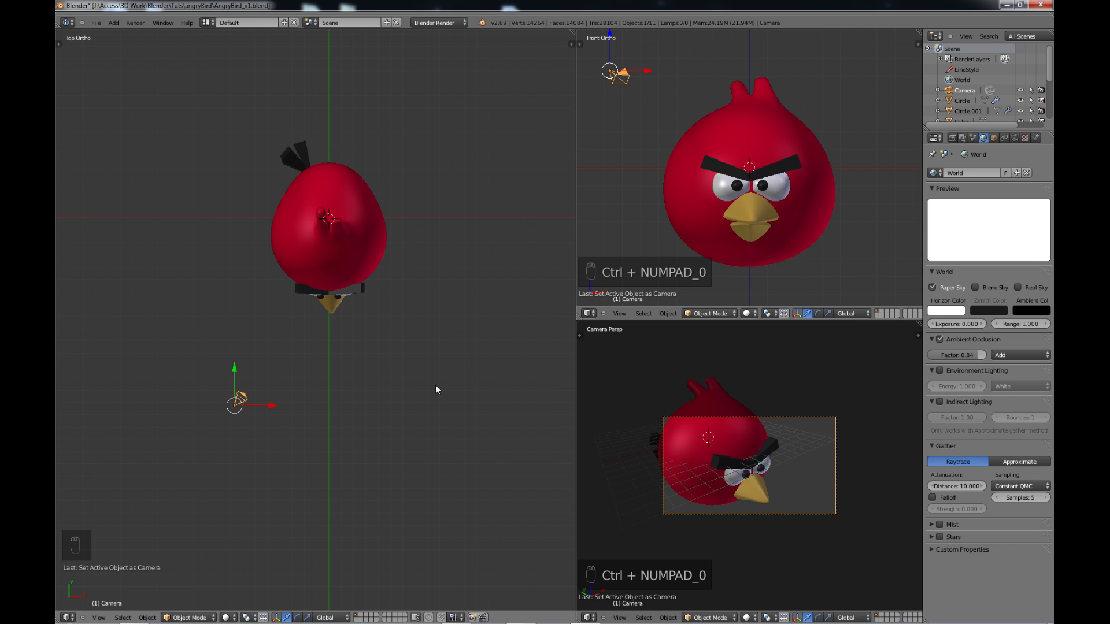
Step: In the right view, lower the camera along Z to near the bird's eye level and tilt it to frame the face
key("KP_3")
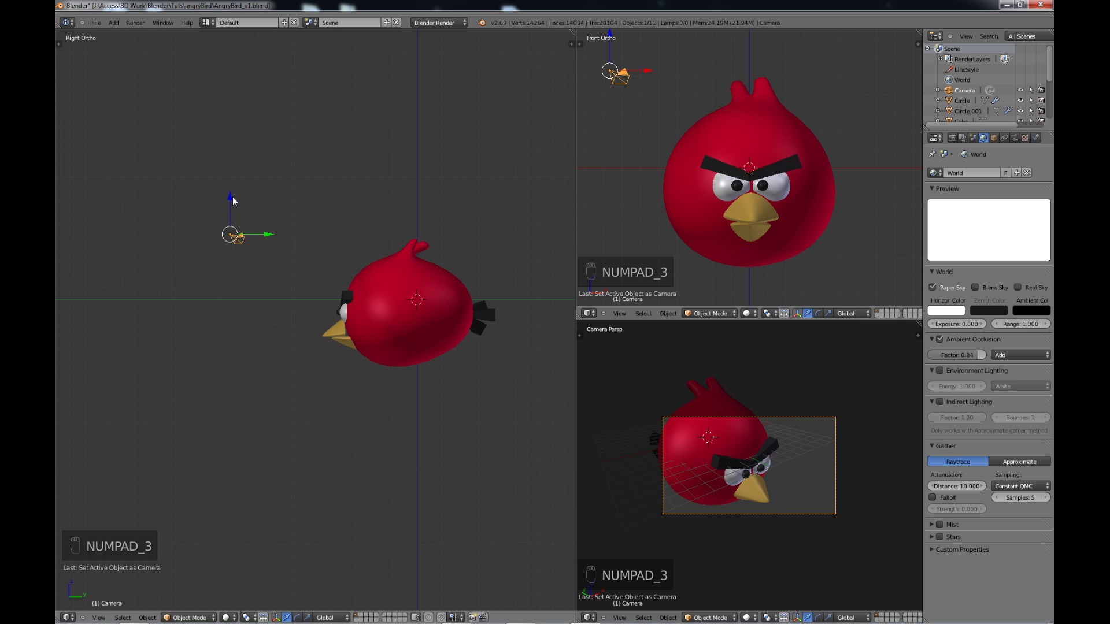
key("g")
key("z")
left_click(216, 252)
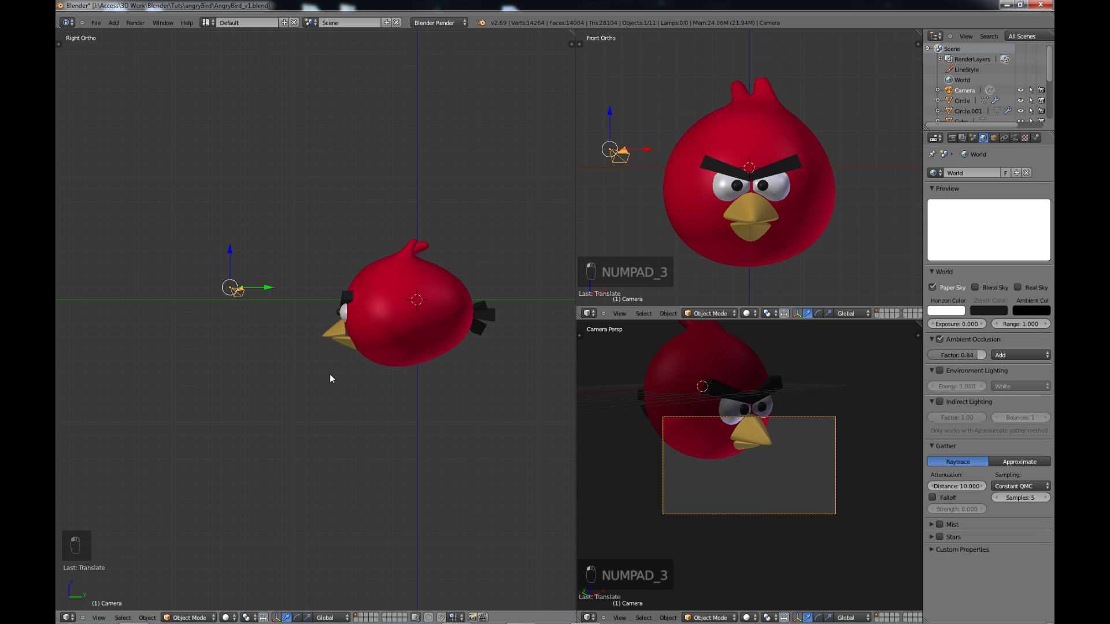
key("r")
left_click(340, 336)
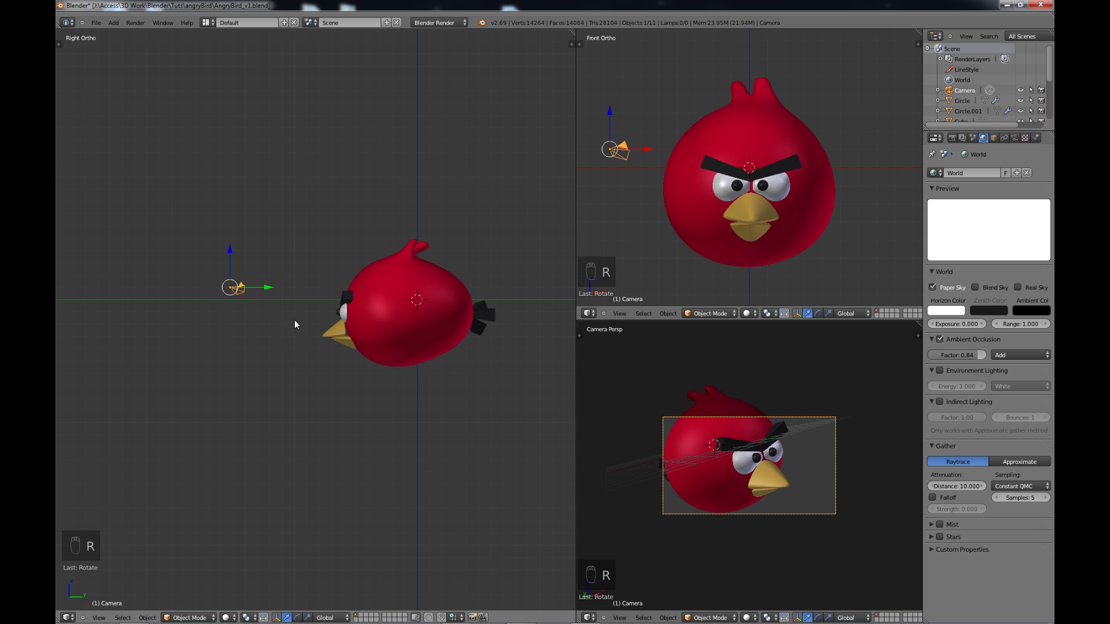
Step: Move the camera farther from the bird along Y, then roll and shift it in the camera view to recentre the bird
left_click_drag(274, 289, 214, 291)
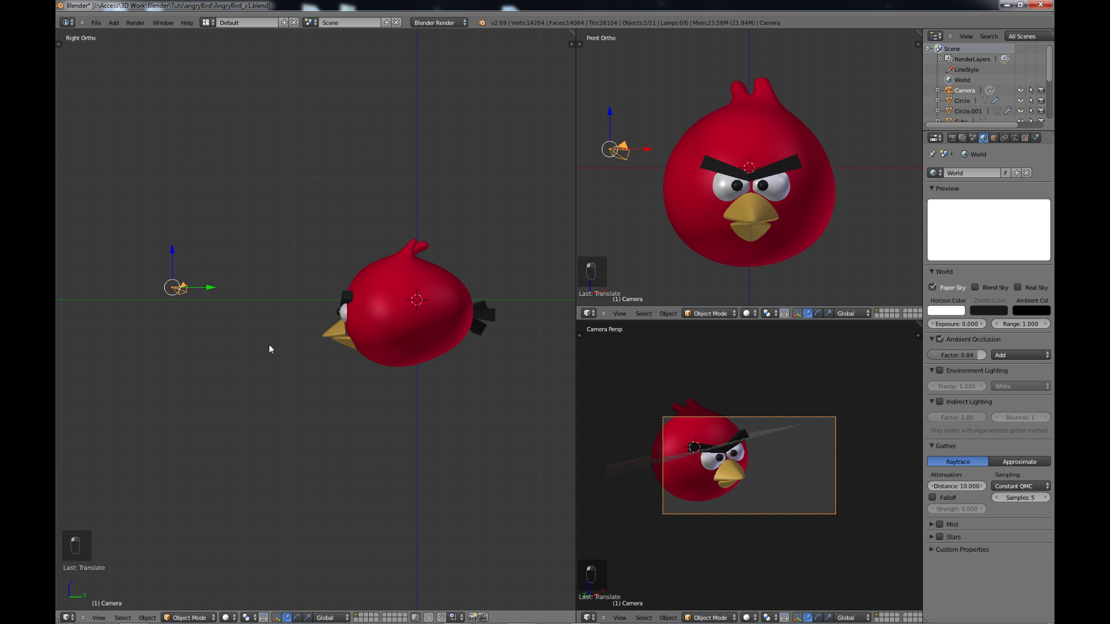
key("r")
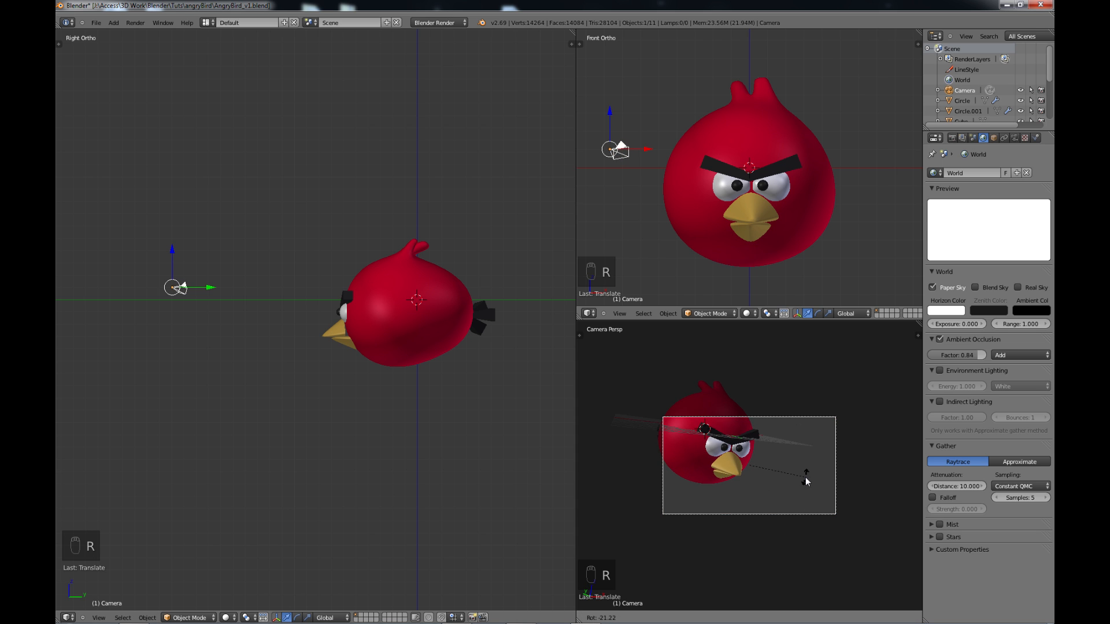
left_click(802, 492)
key("g")
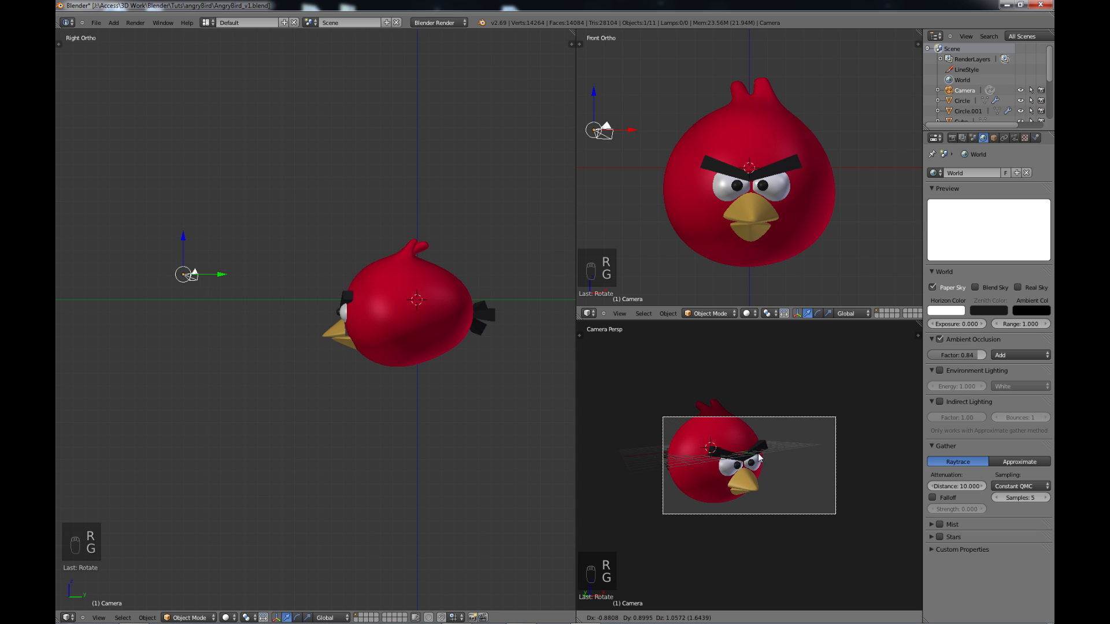
left_click(745, 437)
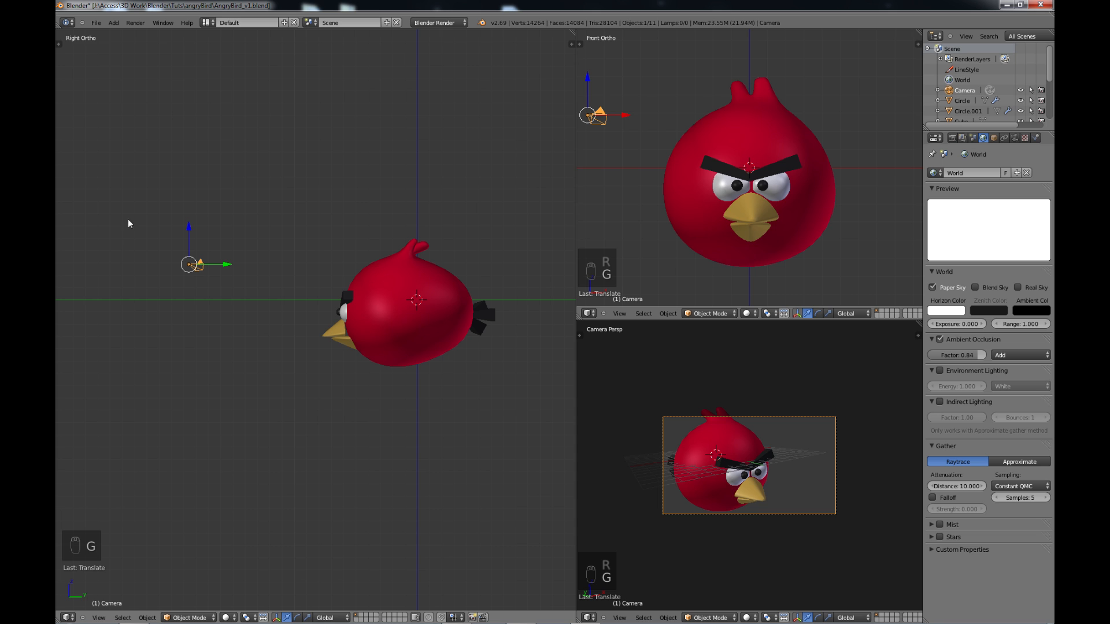
Step: Lower the camera along Z, tilt it toward the bird and pull it back along Y to fit the whole body
key("g")
key("z")
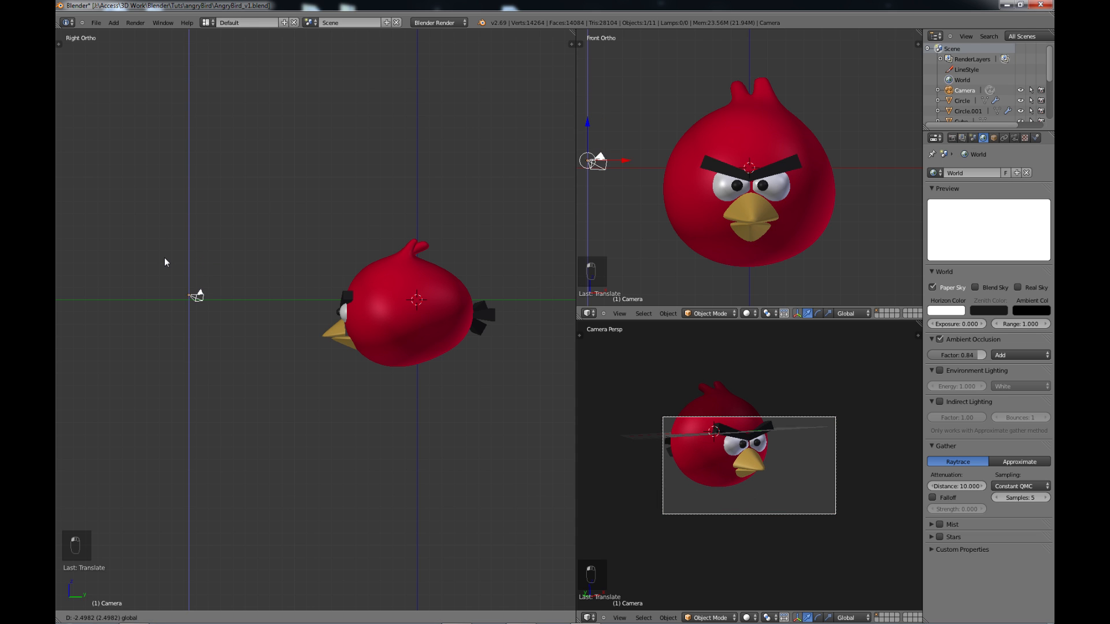
left_click(164, 255)
key("r")
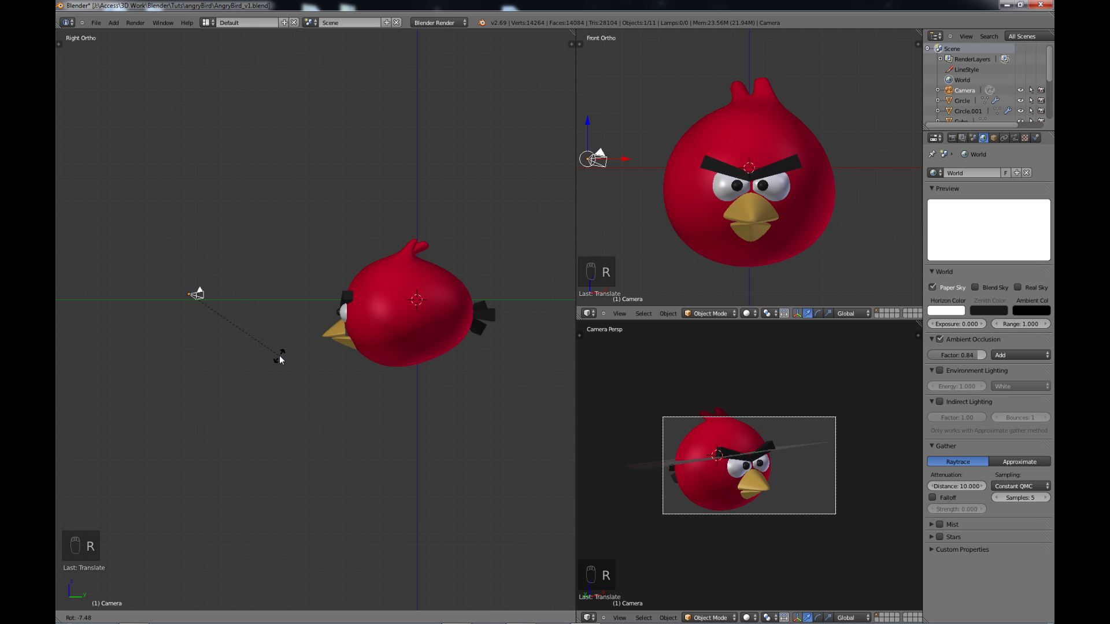
left_click(270, 348)
key("g")
key("y")
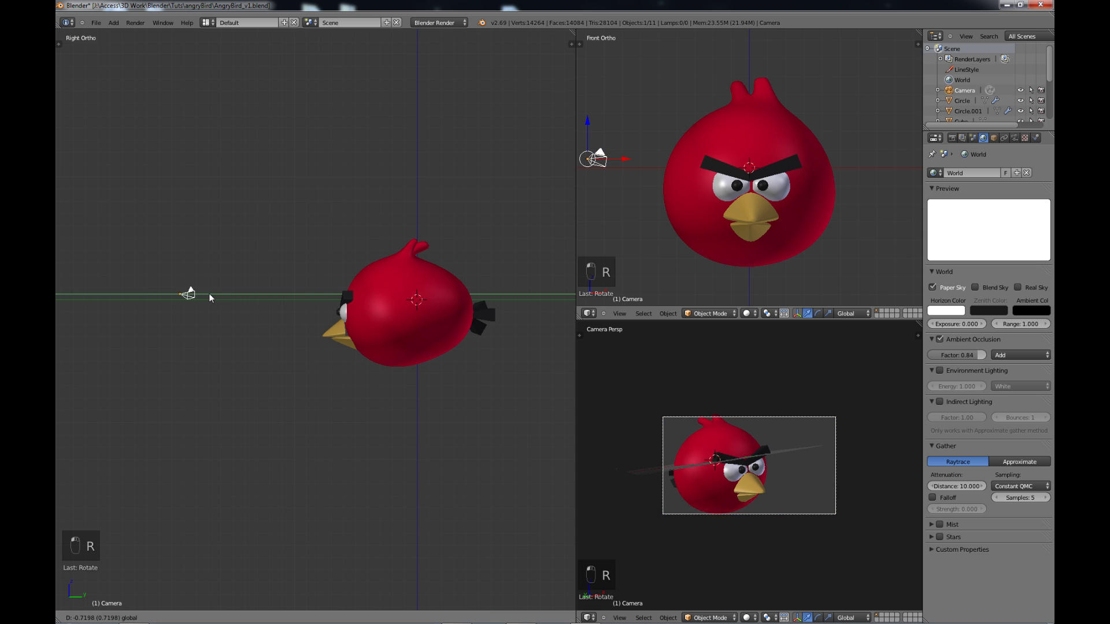
left_click(176, 292)
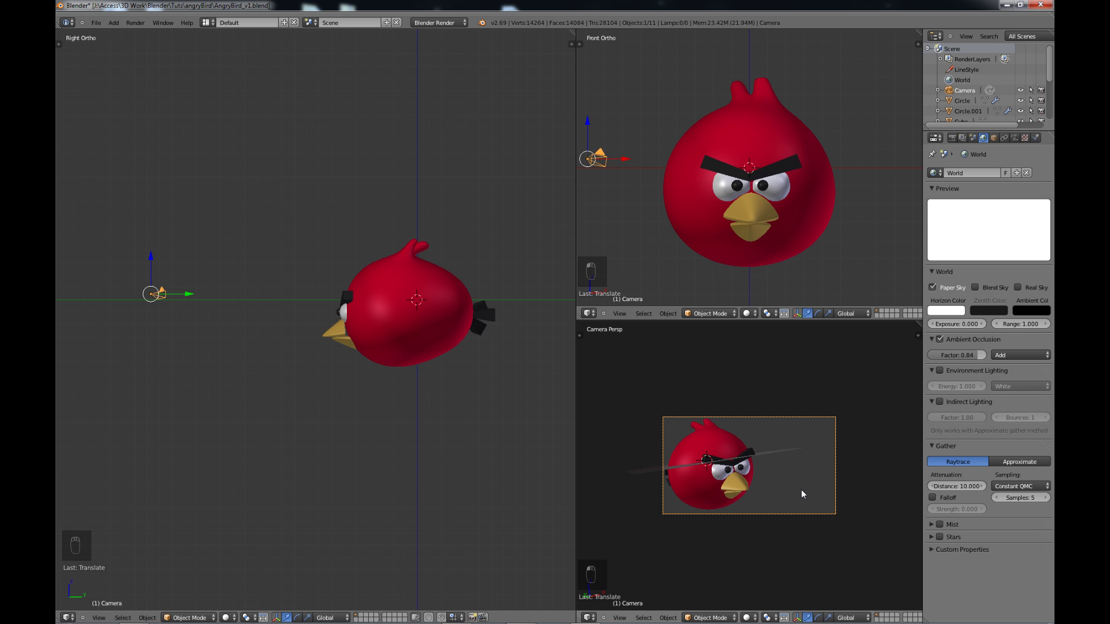
Step: In the camera view, level the horizon and shift the camera about -1.13 in X, 0.80 in Y and 0.19 in Z
key("r")
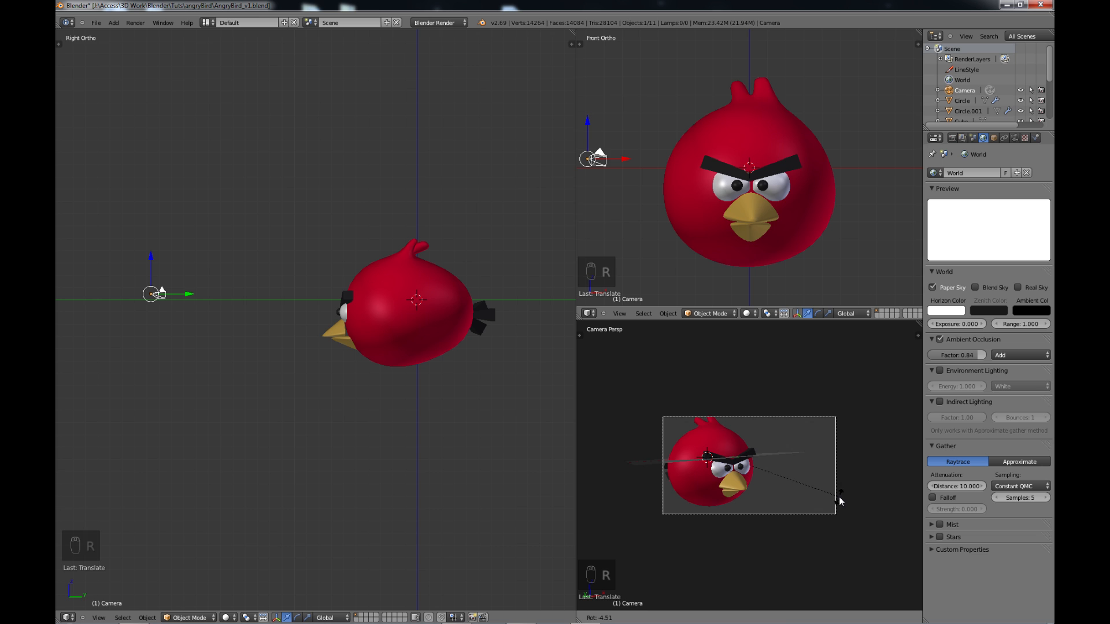
left_click(838, 489)
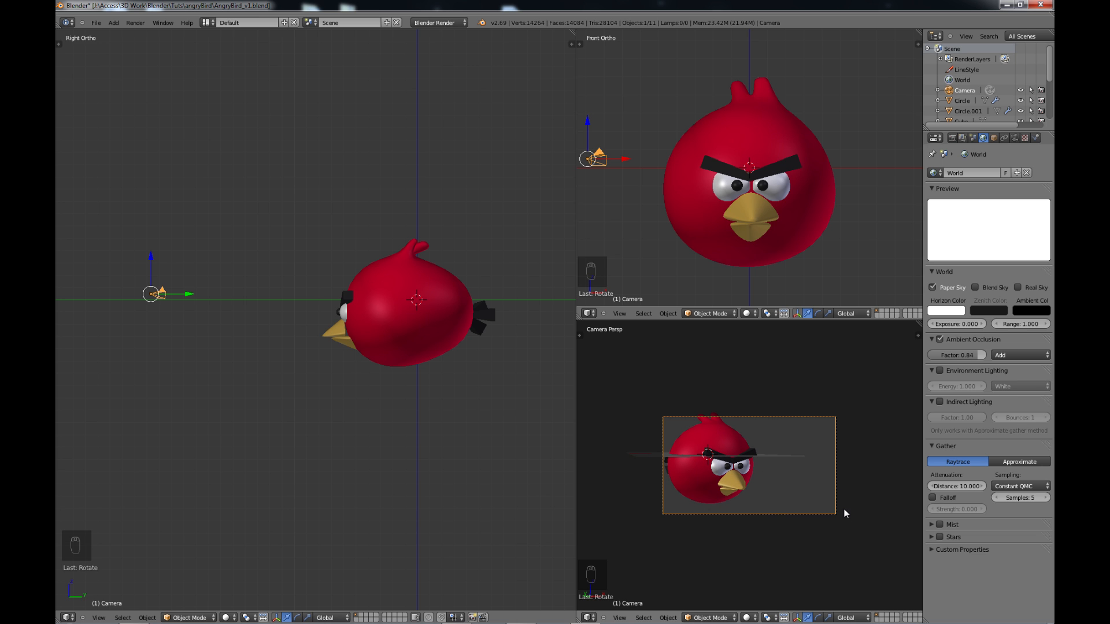
key("g")
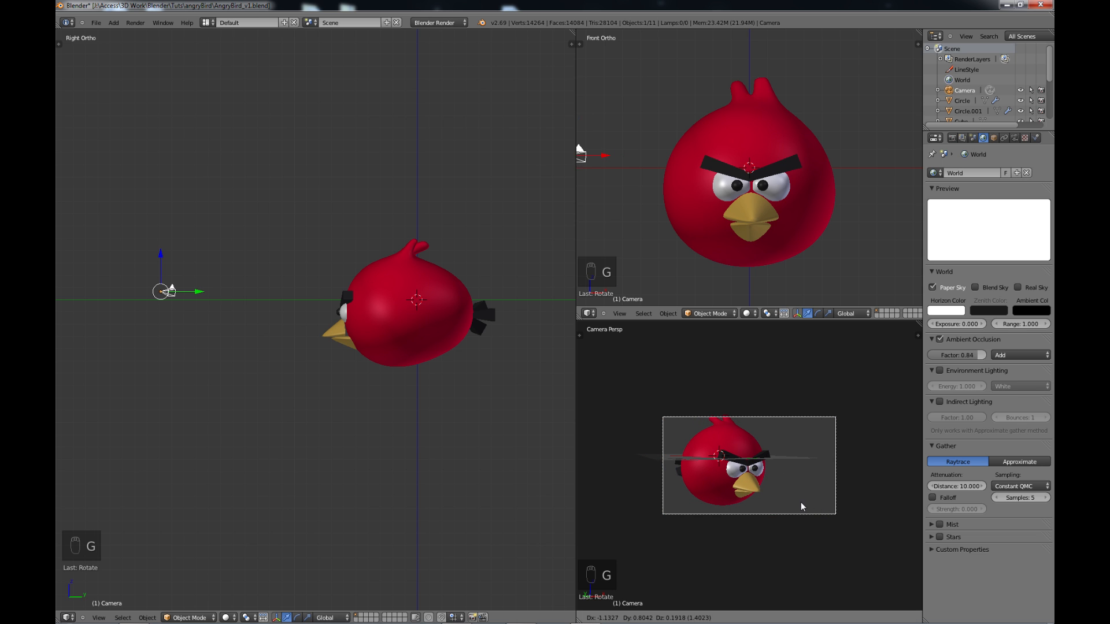
left_click(799, 502)
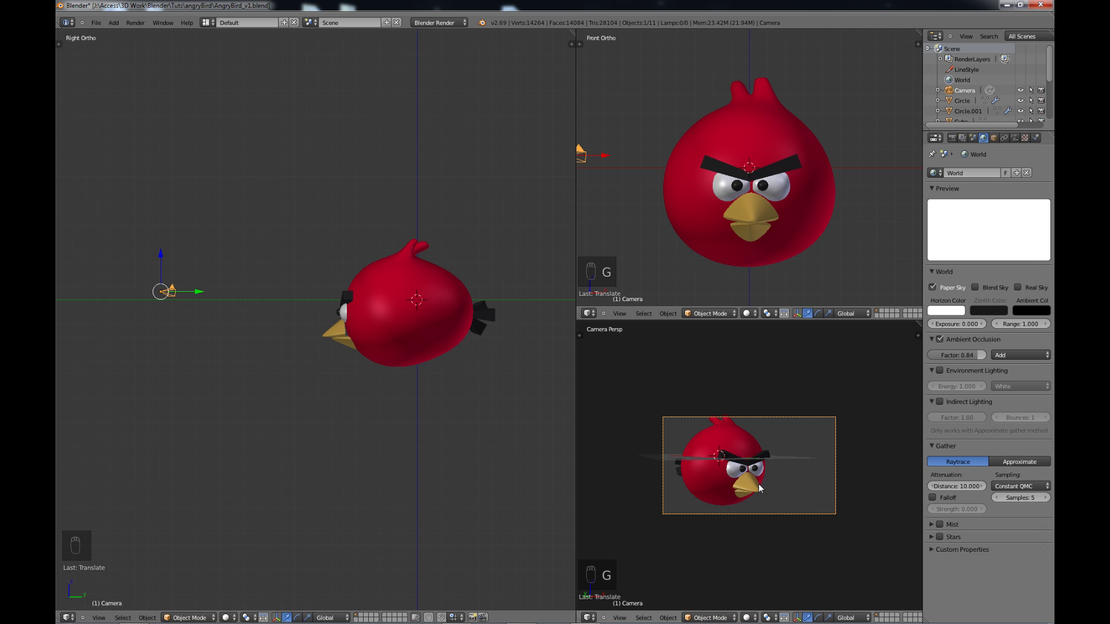
Step: Pull the camera back along its local Z axis until the entire bird fits inside the frame with a margin
key("g")
key("z")
key("z")
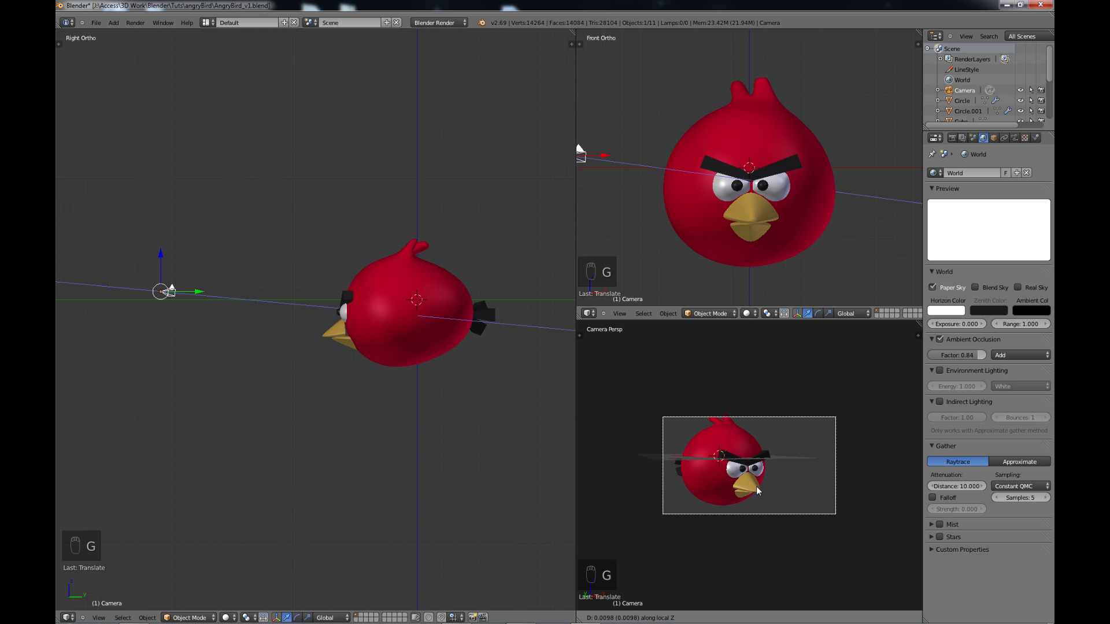
left_click(730, 519)
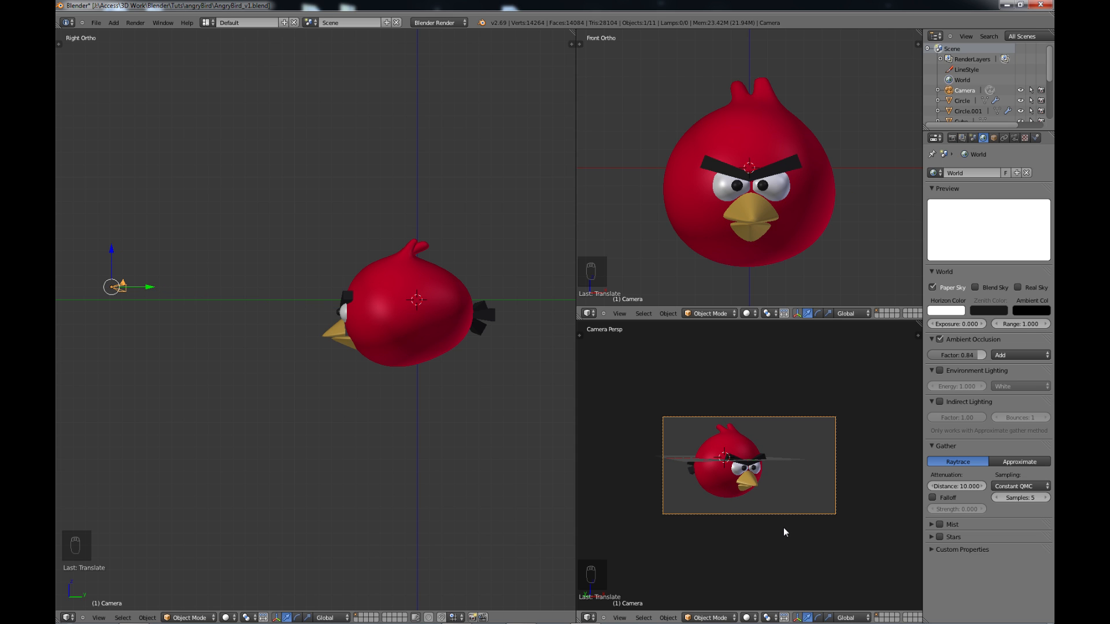
Step: Shift the camera to recentre the bird, then in the top view slide it along X and rotate it about -7°
key("g")
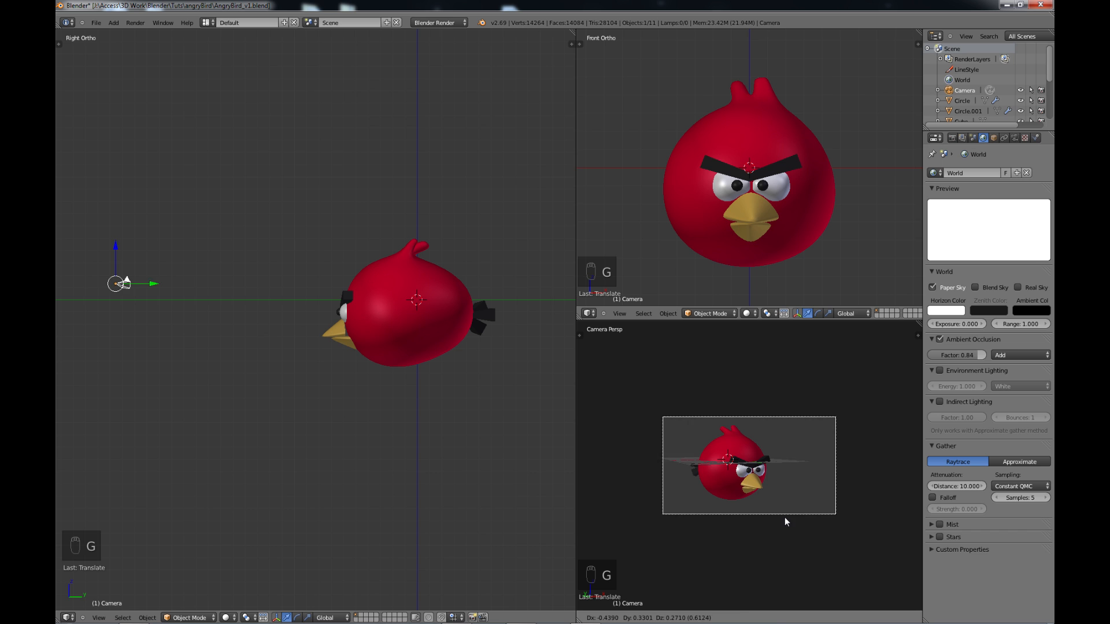
left_click(785, 520)
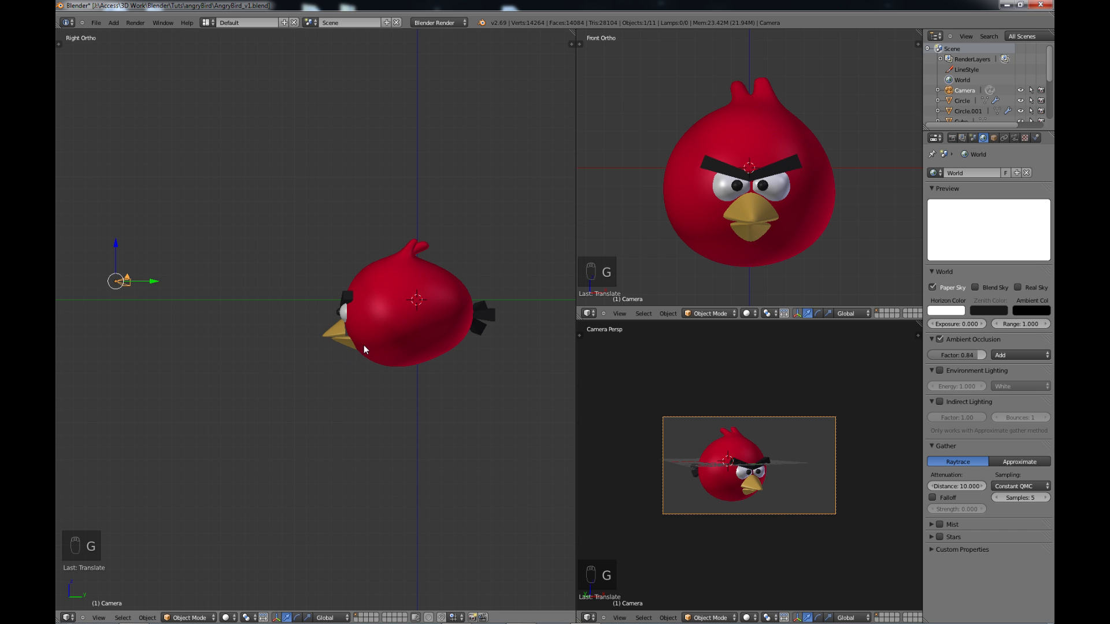
key("KP_7")
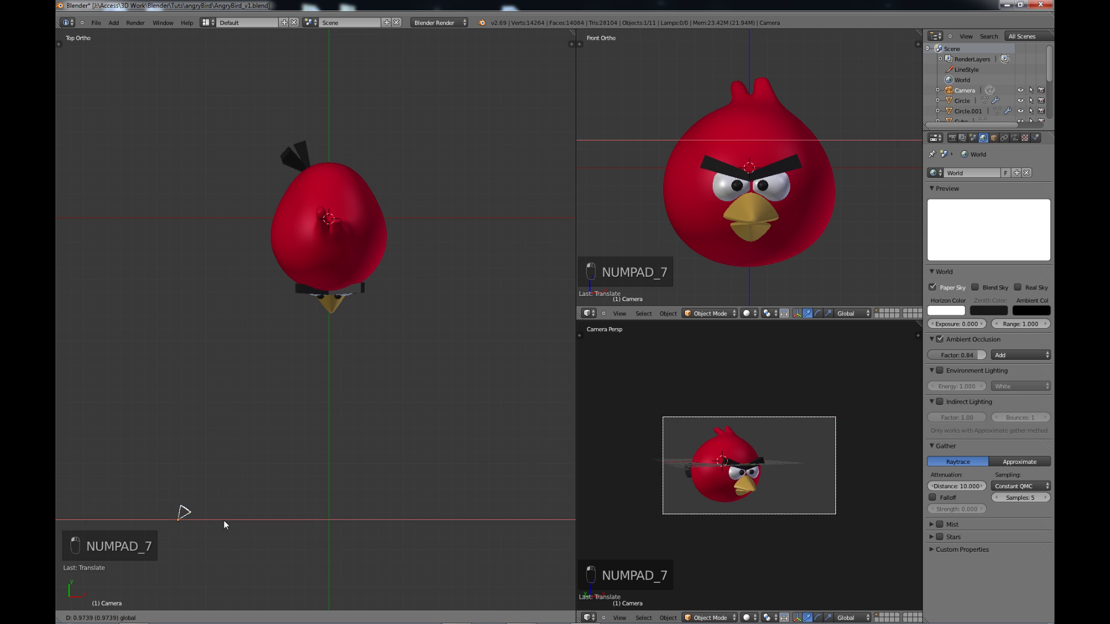
key("r")
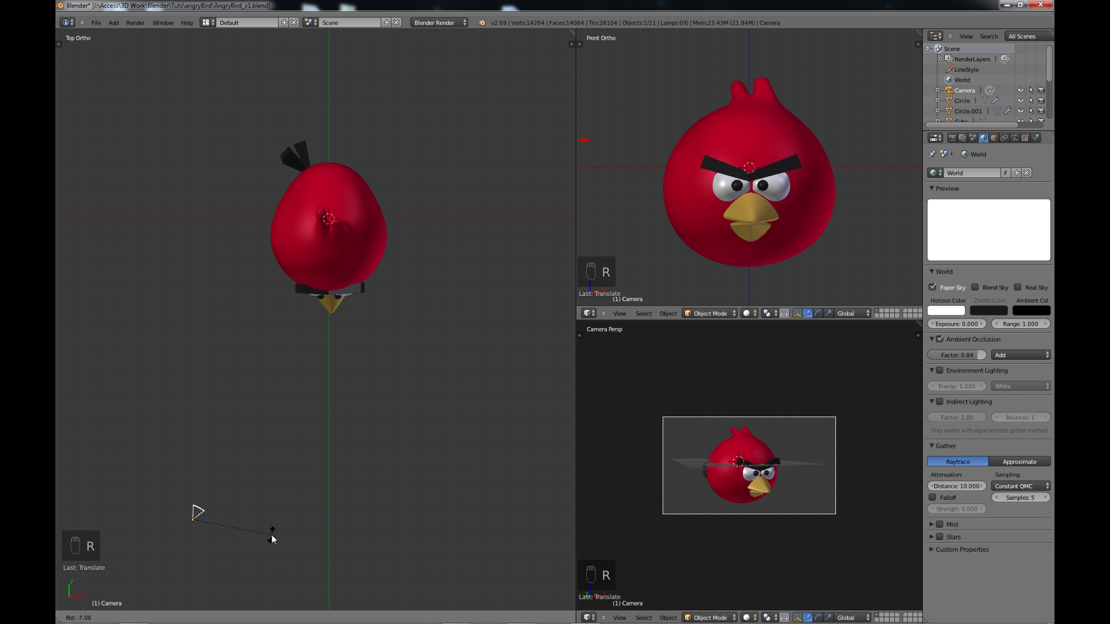
left_click(272, 534)
middle_click_drag(269, 530, 228, 431)
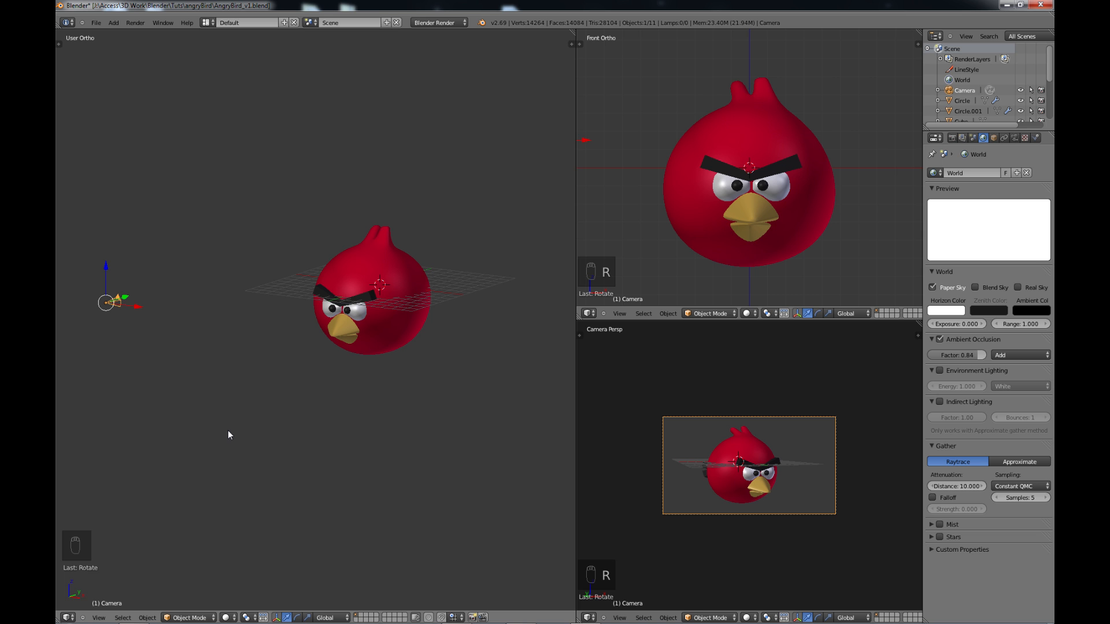
Step: Render the bird through the camera, then compare its front wireframe with the reference image and deselect everything
key("F12")
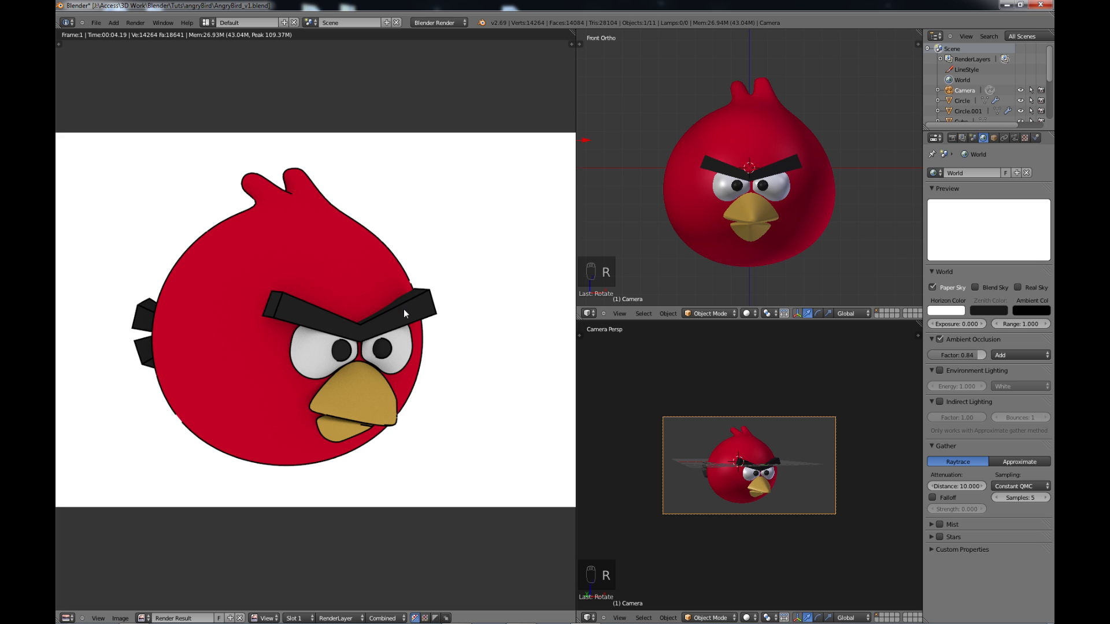
key("Escape")
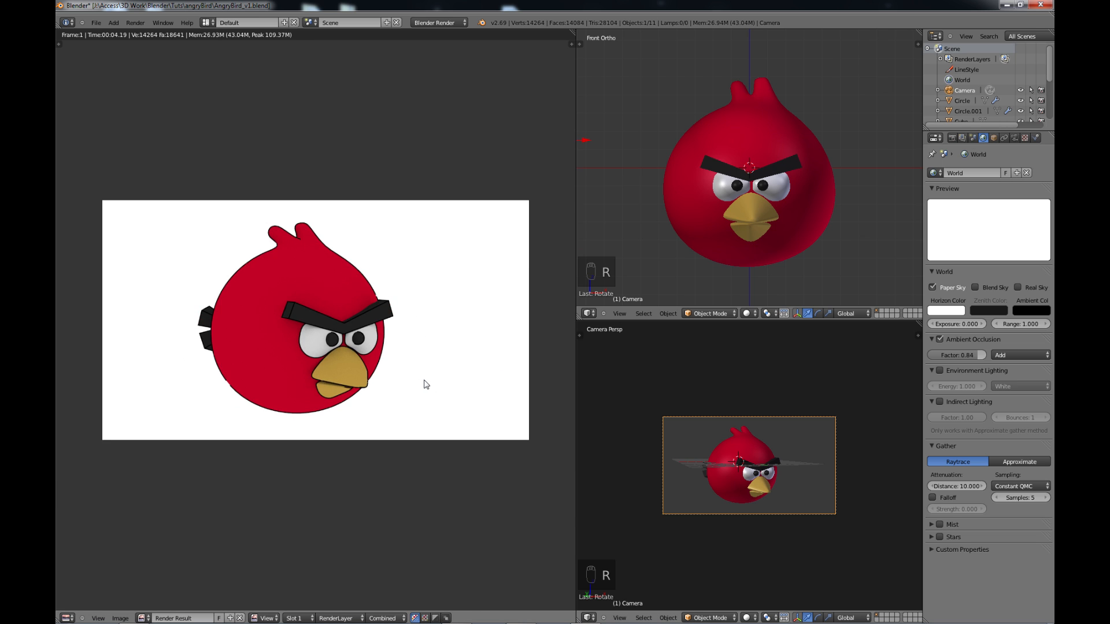
key("KP_1")
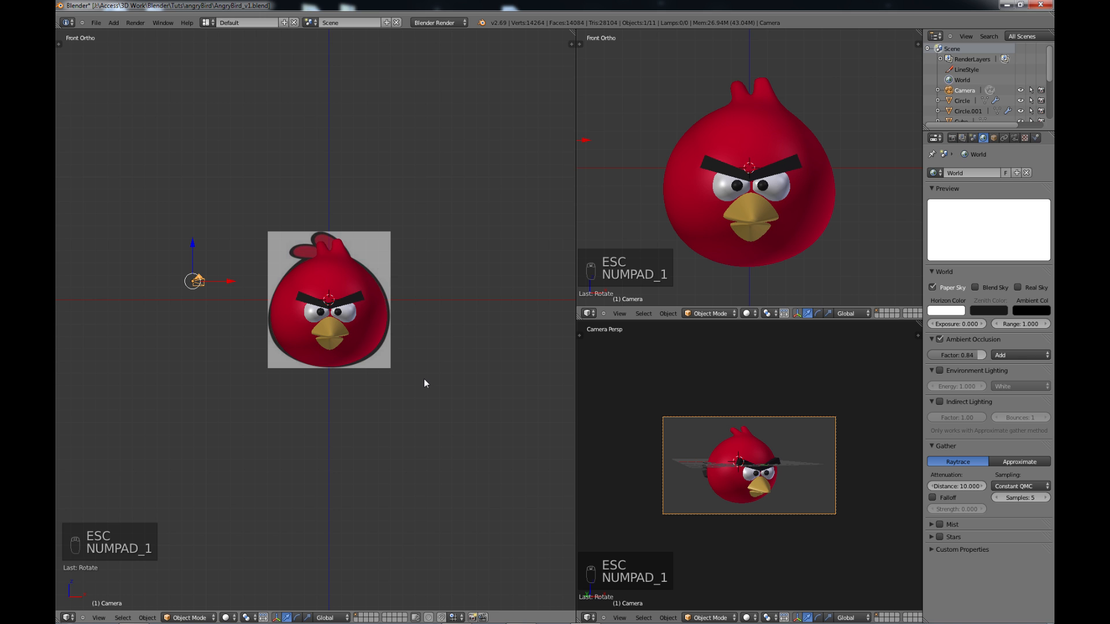
key("z")
scroll(384, 370, "up", 8)
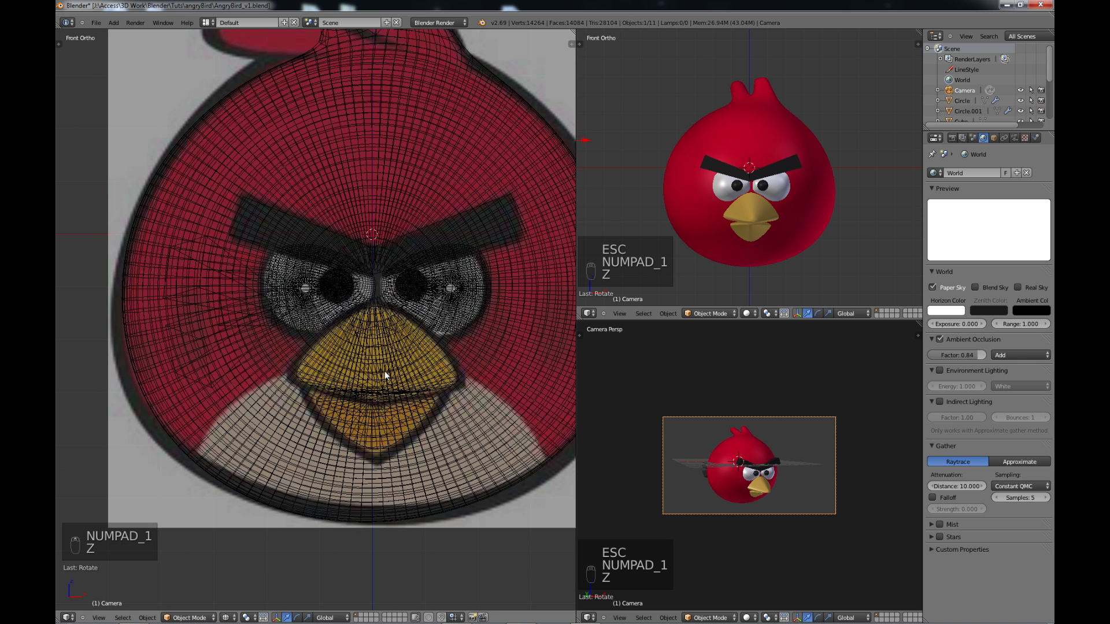
scroll(396, 459, "down", 7)
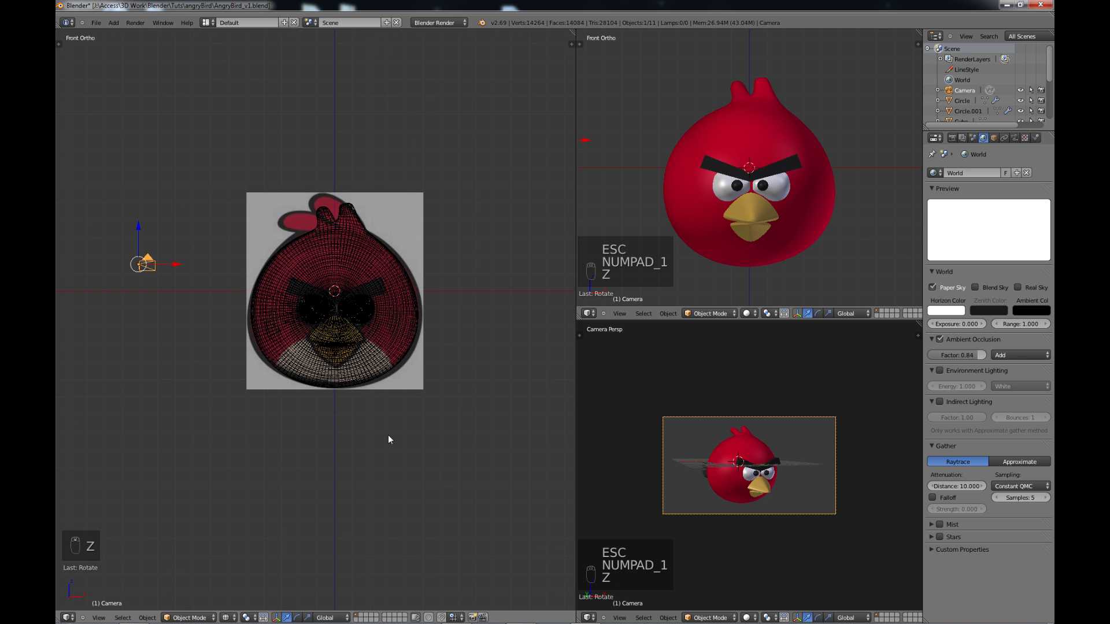
key("a")
key("a")
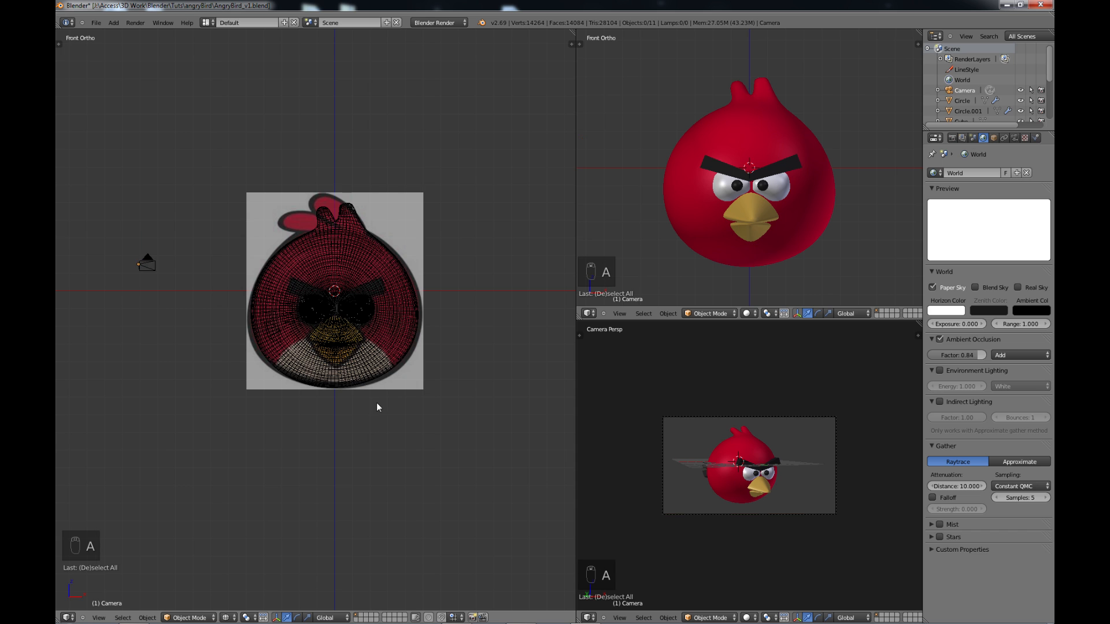
key("a")
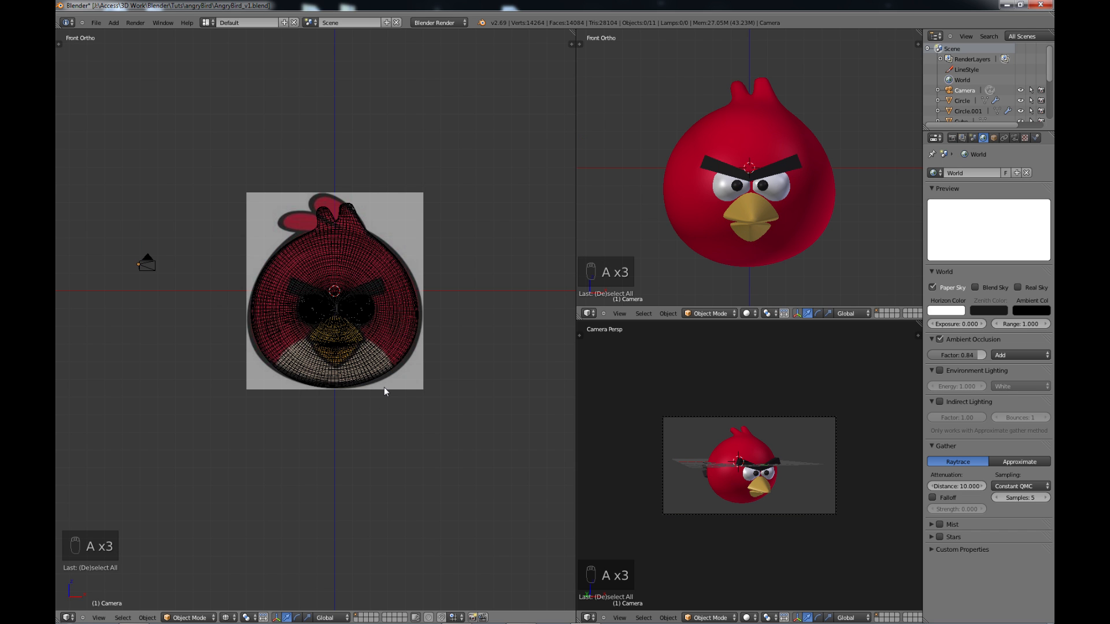
Step: Set the base thickness of the render layer's Freestyle line style to 6
left_click(952, 137)
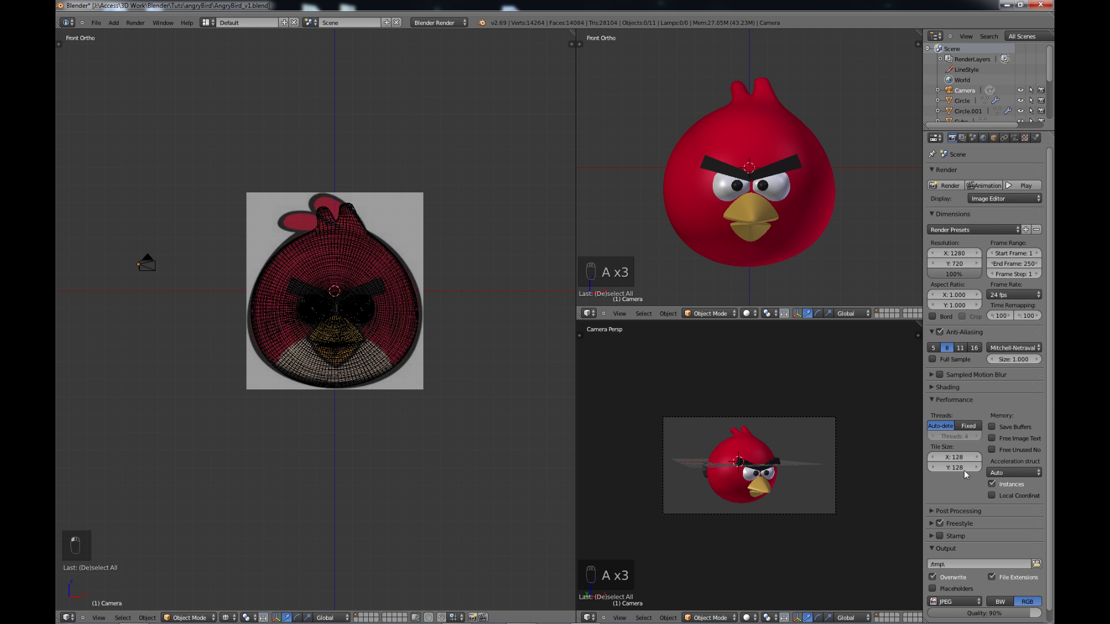
left_click(931, 523)
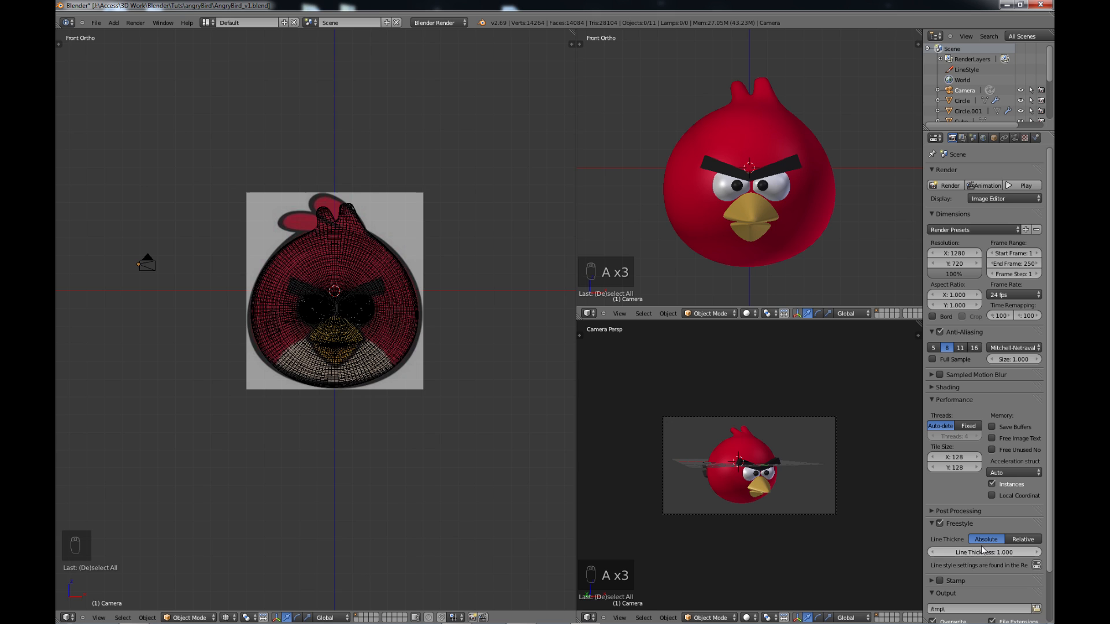
left_click(961, 138)
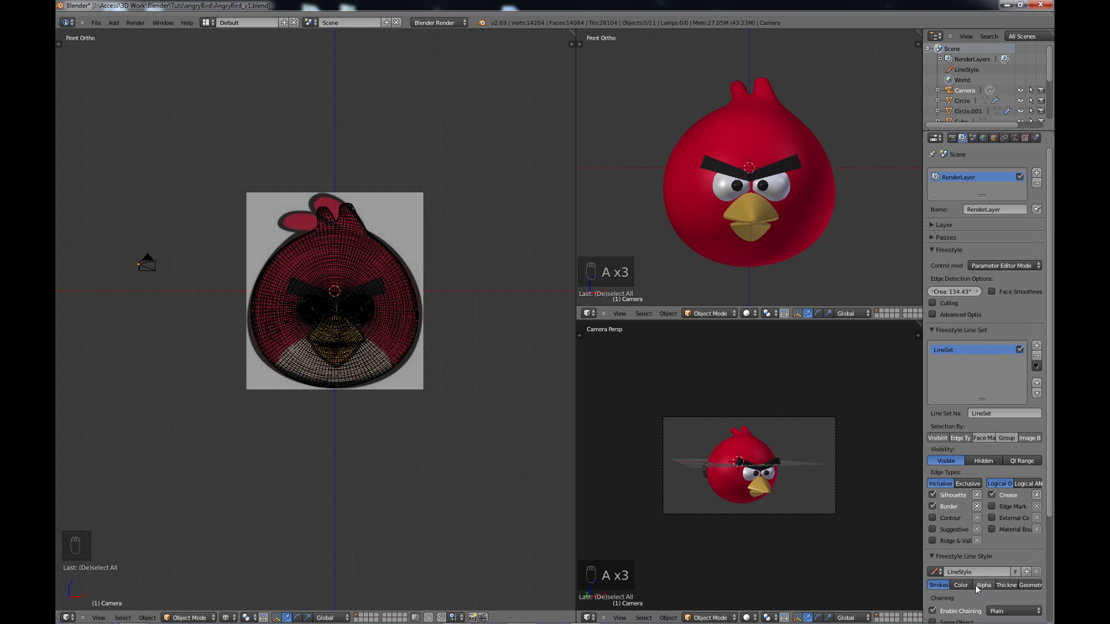
left_click(1006, 585)
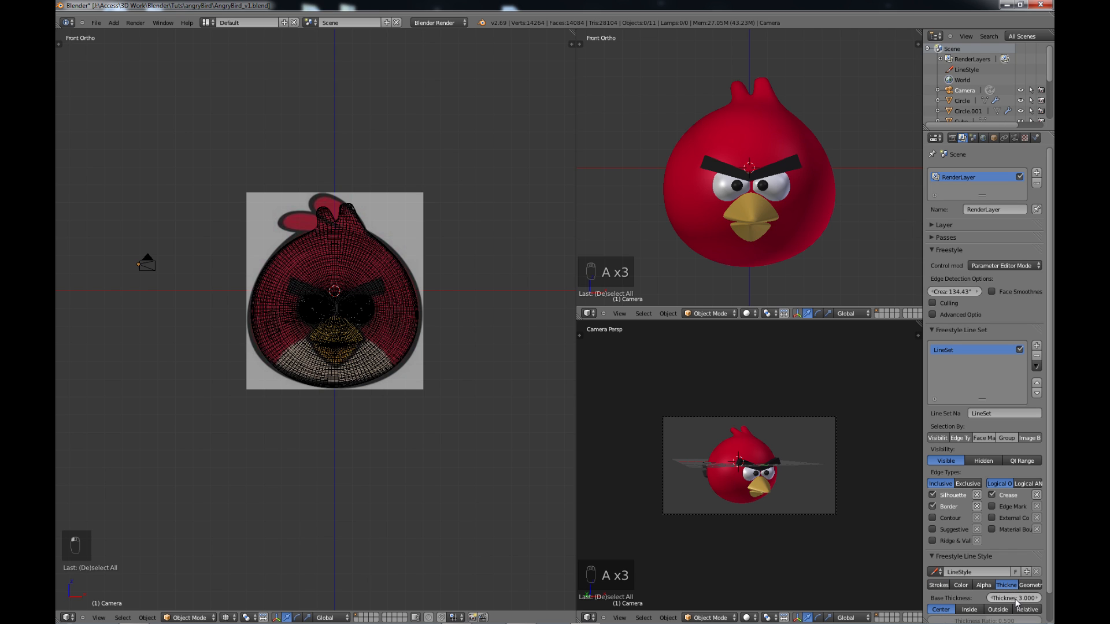
left_click(1019, 599)
type("6")
key("Return")
Step: Review the Freestyle line settings, then render the bird with the thicker outlines and close the result
scroll(1048, 578, "down", 2)
scroll(1052, 616, "up", 2)
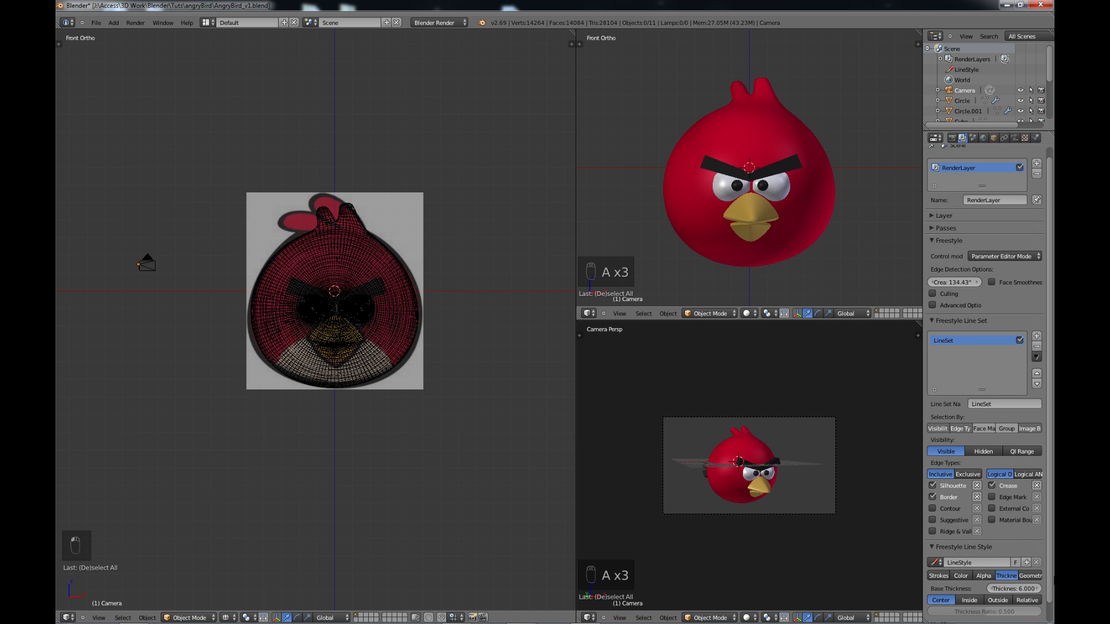
scroll(1052, 616, "down", 2)
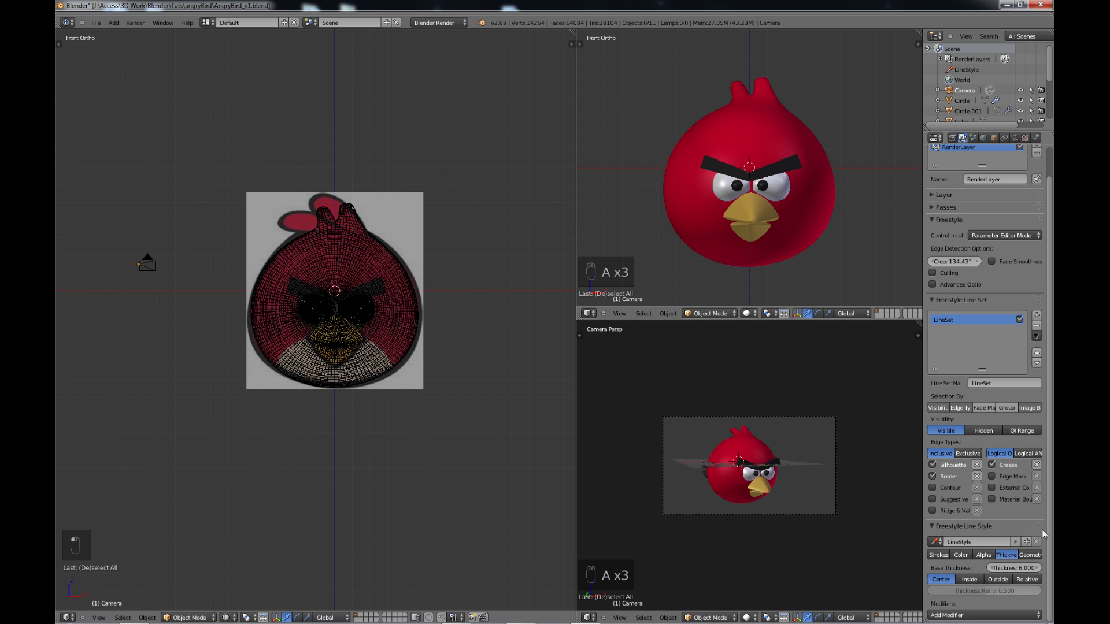
scroll(1051, 523, "up", 2)
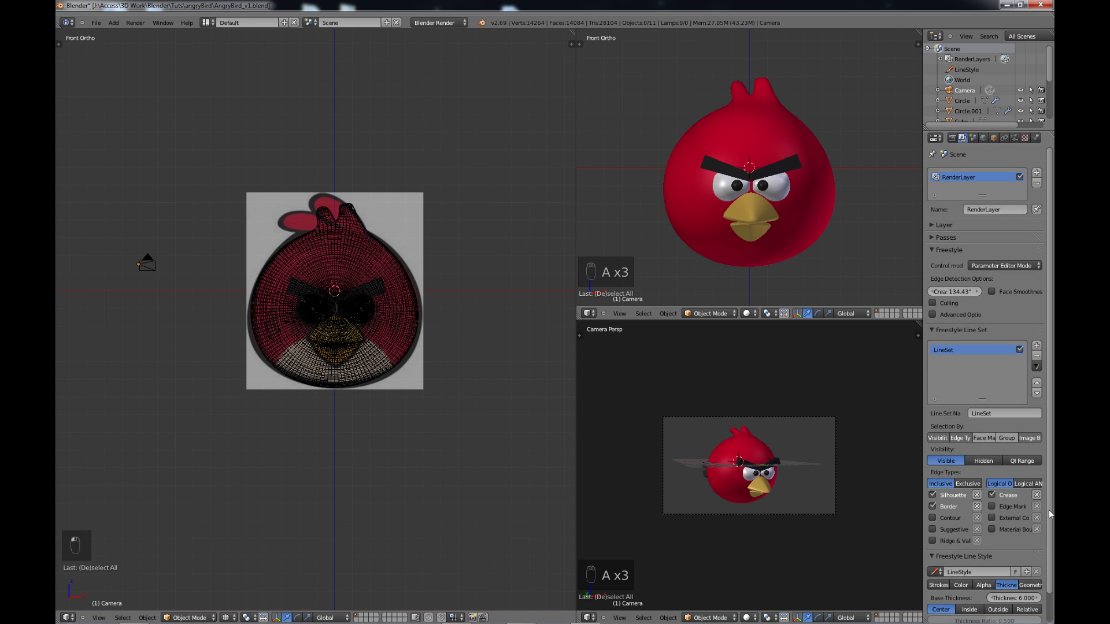
scroll(1049, 548, "down", 2)
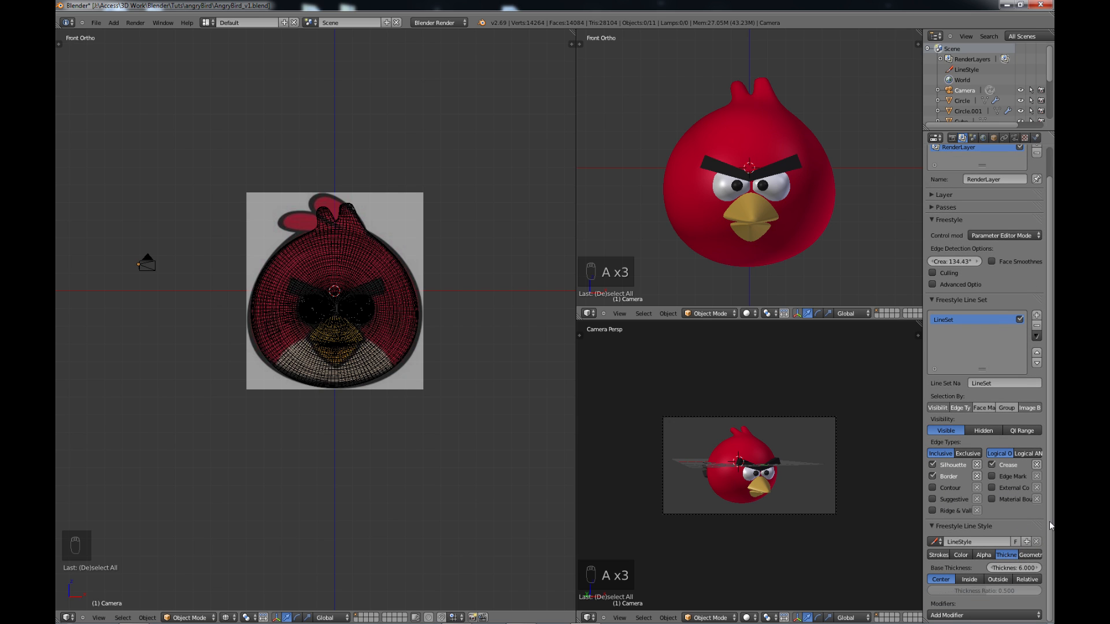
scroll(1046, 497, "up", 2)
scroll(1040, 502, "down", 2)
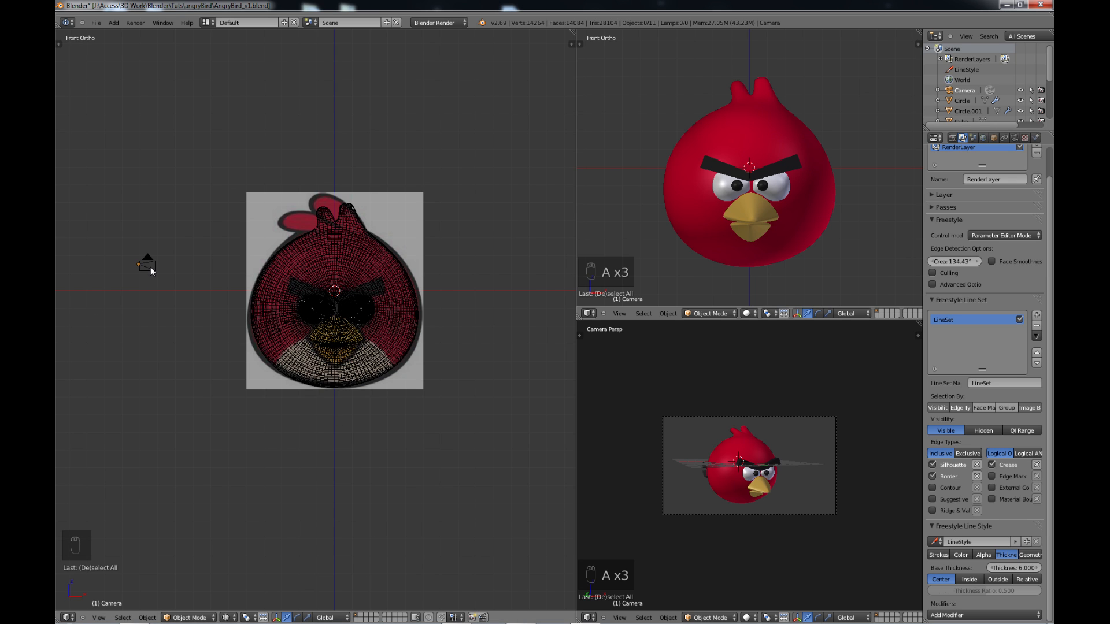
key("F12")
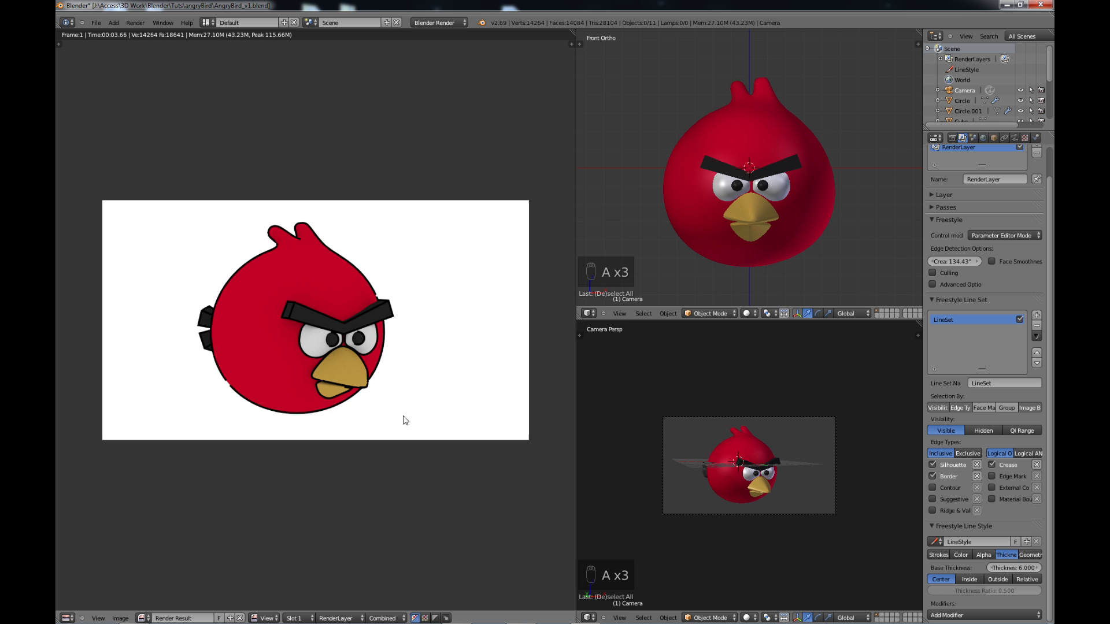
key("Escape")
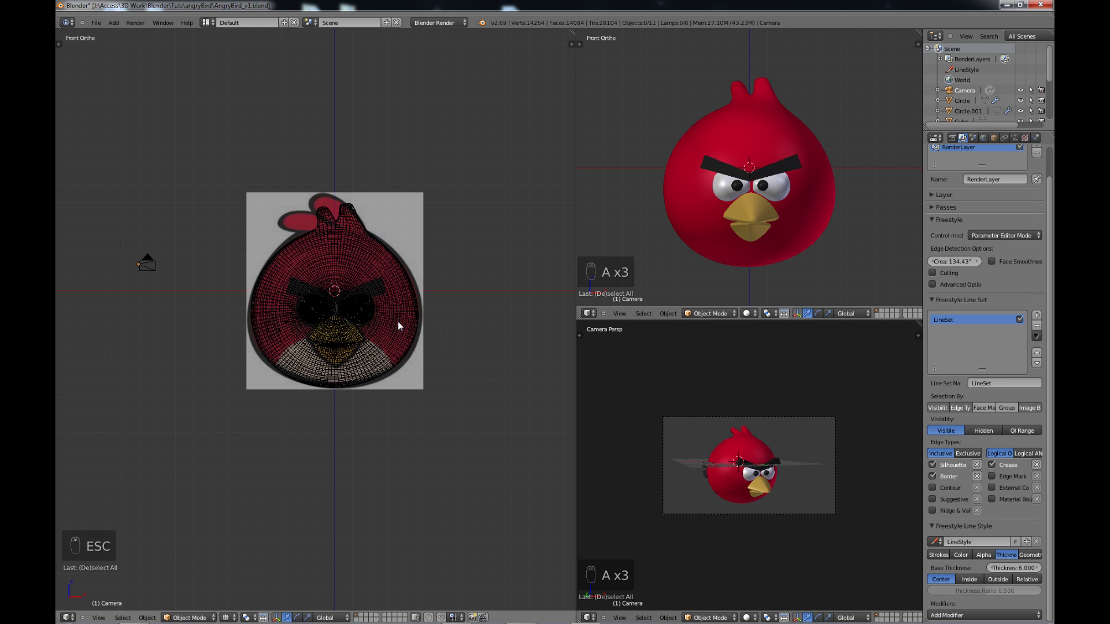
Step: Return the viewport to solid shading and examine the bird's eyes, eyebrows, beak and body up close and from different angles
key("z")
mouse_move(397, 327)
middle_mouse_down()
mouse_move(383, 317)
mouse_move(289, 327)
mouse_move(441, 330)
mouse_move(386, 315)
mouse_move(478, 312)
mouse_move(401, 365)
mouse_move(398, 420)
mouse_move(376, 408)
mouse_move(386, 443)
mouse_move(363, 432)
mouse_move(365, 459)
mouse_move(372, 286)
mouse_move(330, 433)
mouse_move(375, 416)
middle_mouse_up()
scroll(386, 441, "down", 2)
scroll(372, 311, "up", 3)
scroll(376, 414, "up", 10)
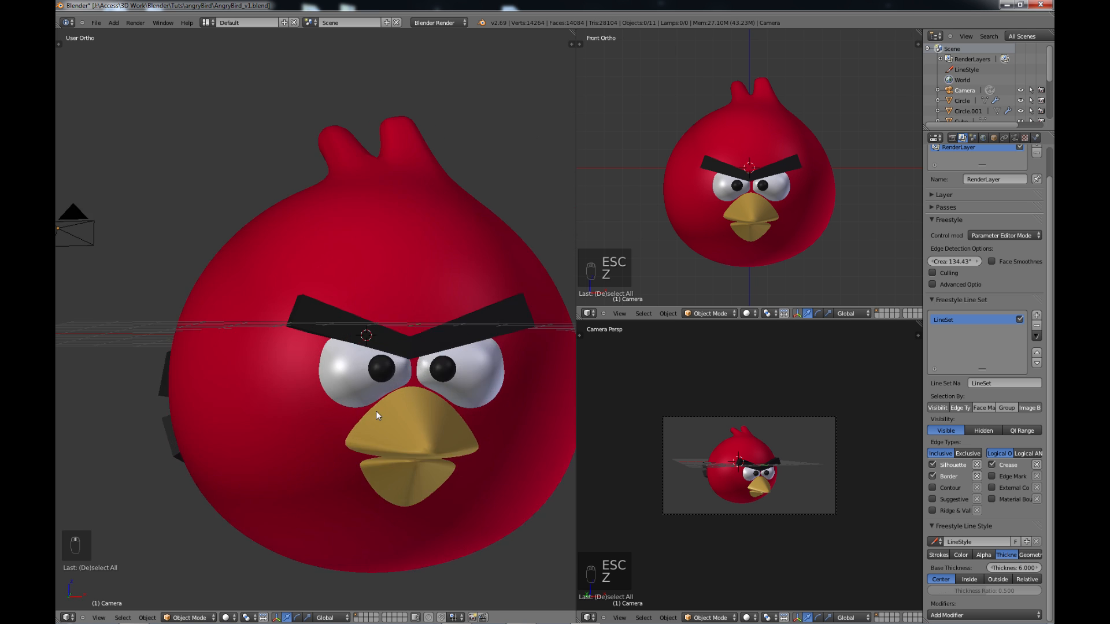
scroll(381, 420, "down", 5)
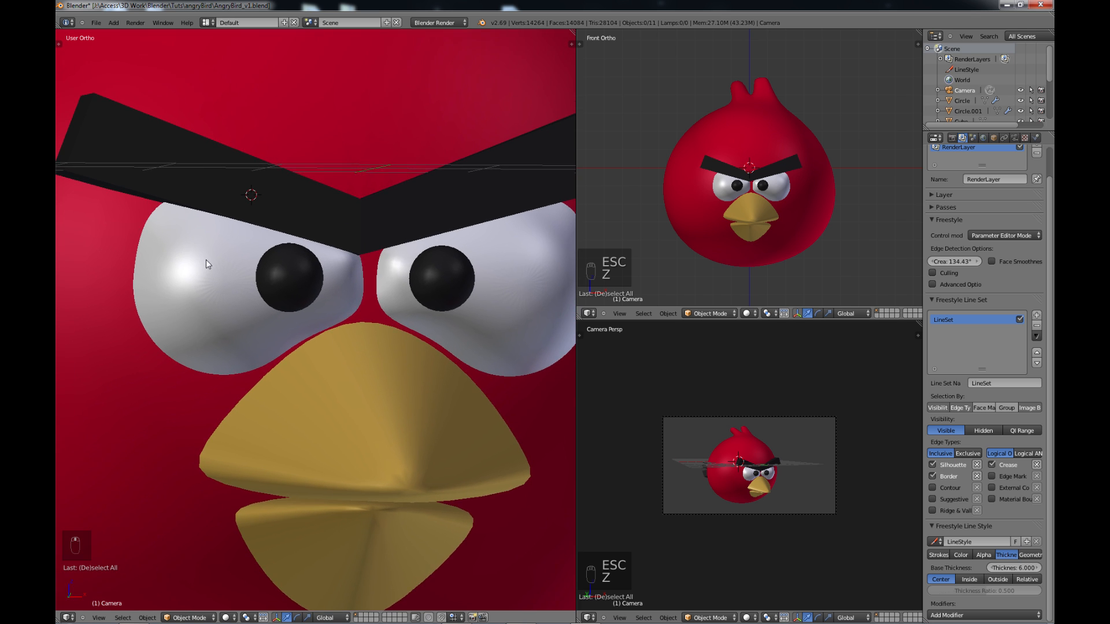
scroll(216, 286, "down", 3)
middle_click_drag(265, 335, 278, 341)
middle_click_drag(278, 342, 354, 370)
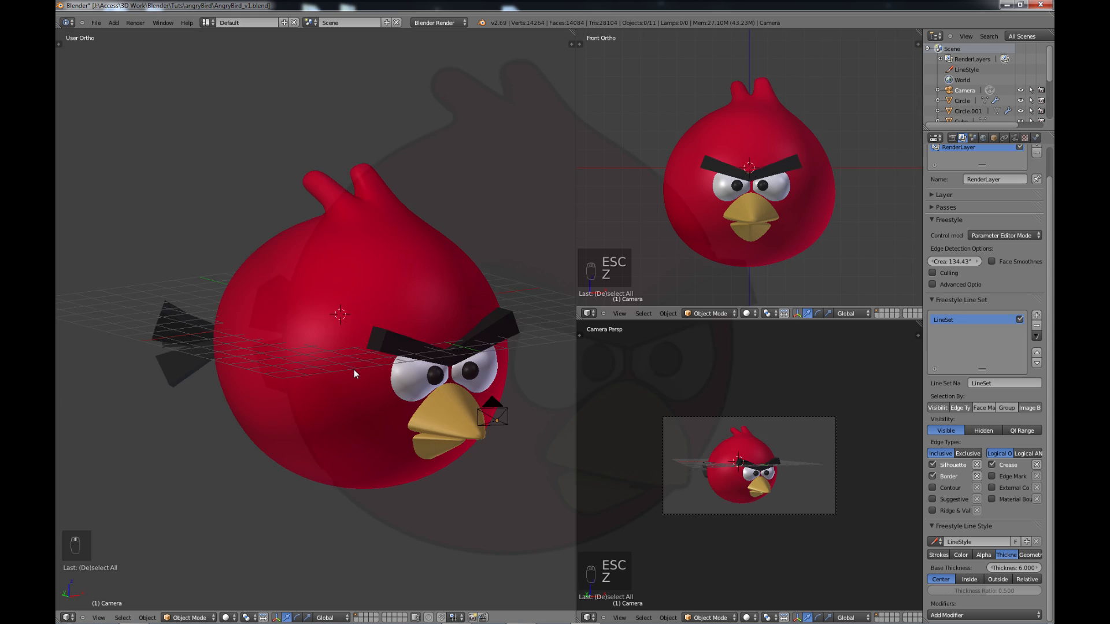